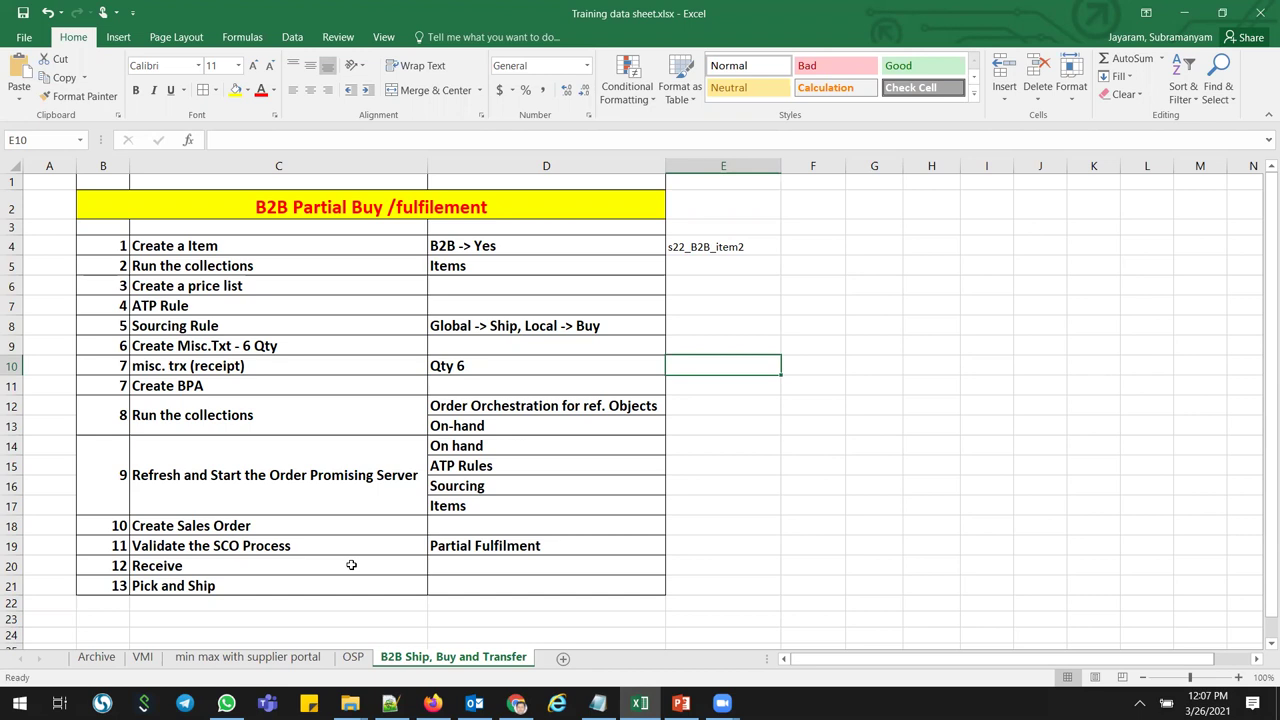
# - Copy the item name s22_B2B_item2 from cell E4, beside the Create a Item row
pyautogui.click(236, 253)
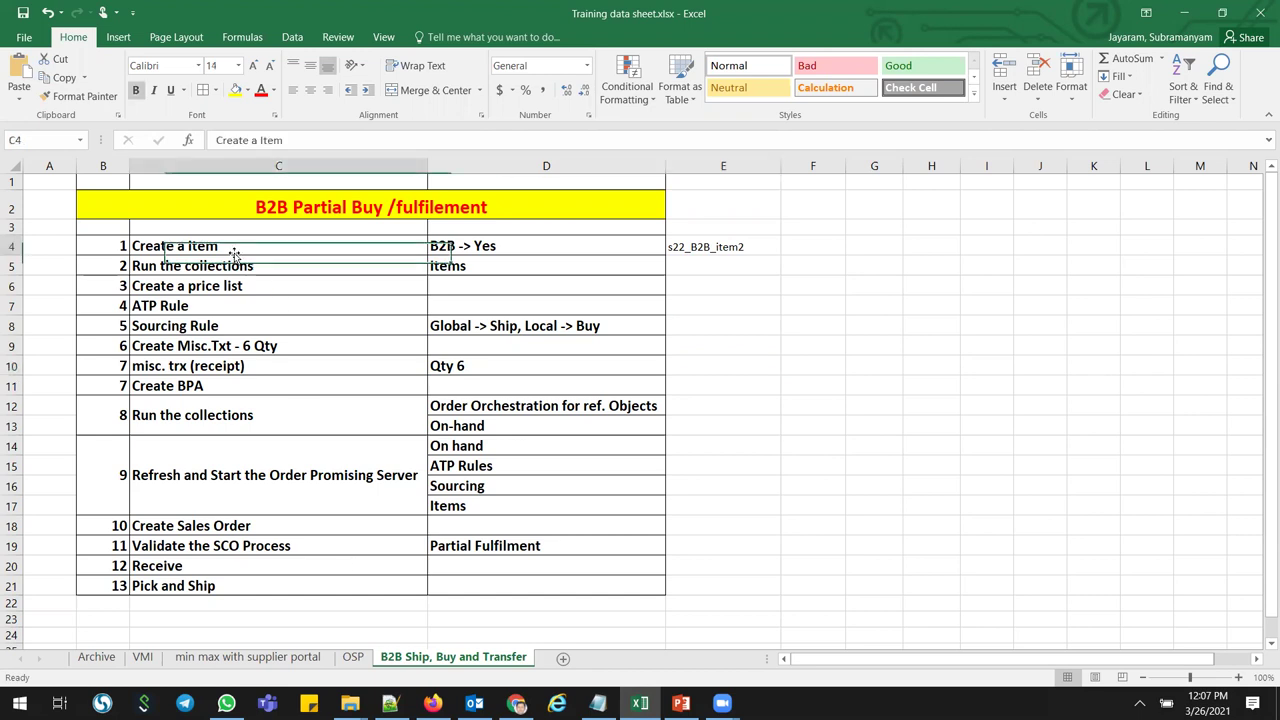
pyautogui.click(698, 244)
pyautogui.hotkey('ctrl', 'c')
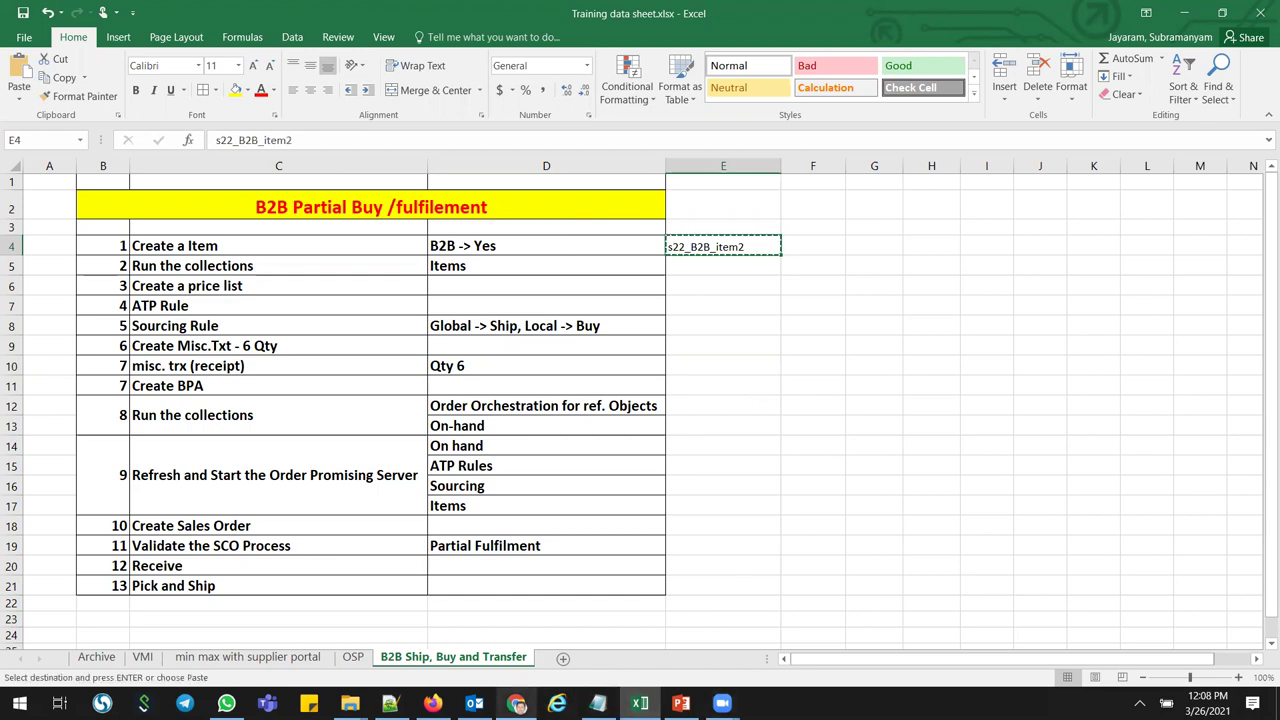
# - Switch to Oracle Applications in Firefox and start creating an item in Product Information Management
pyautogui.click(432, 703)
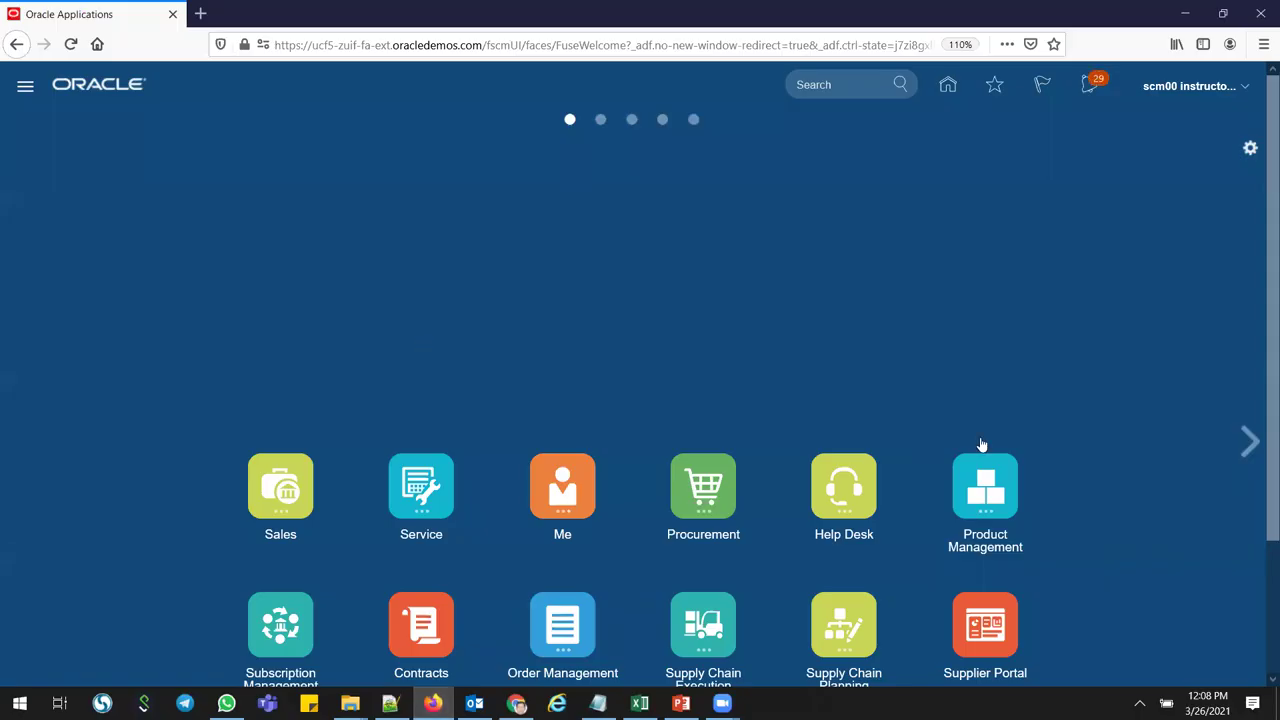
pyautogui.click(987, 490)
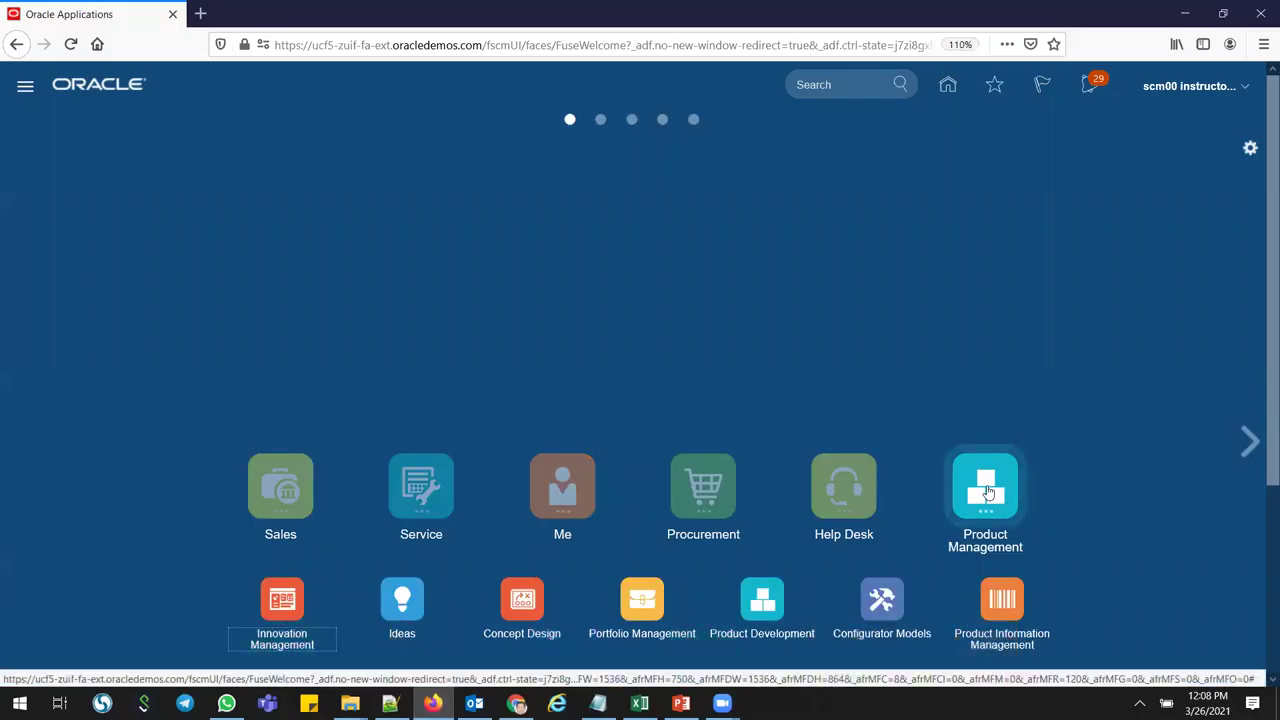
pyautogui.click(1004, 603)
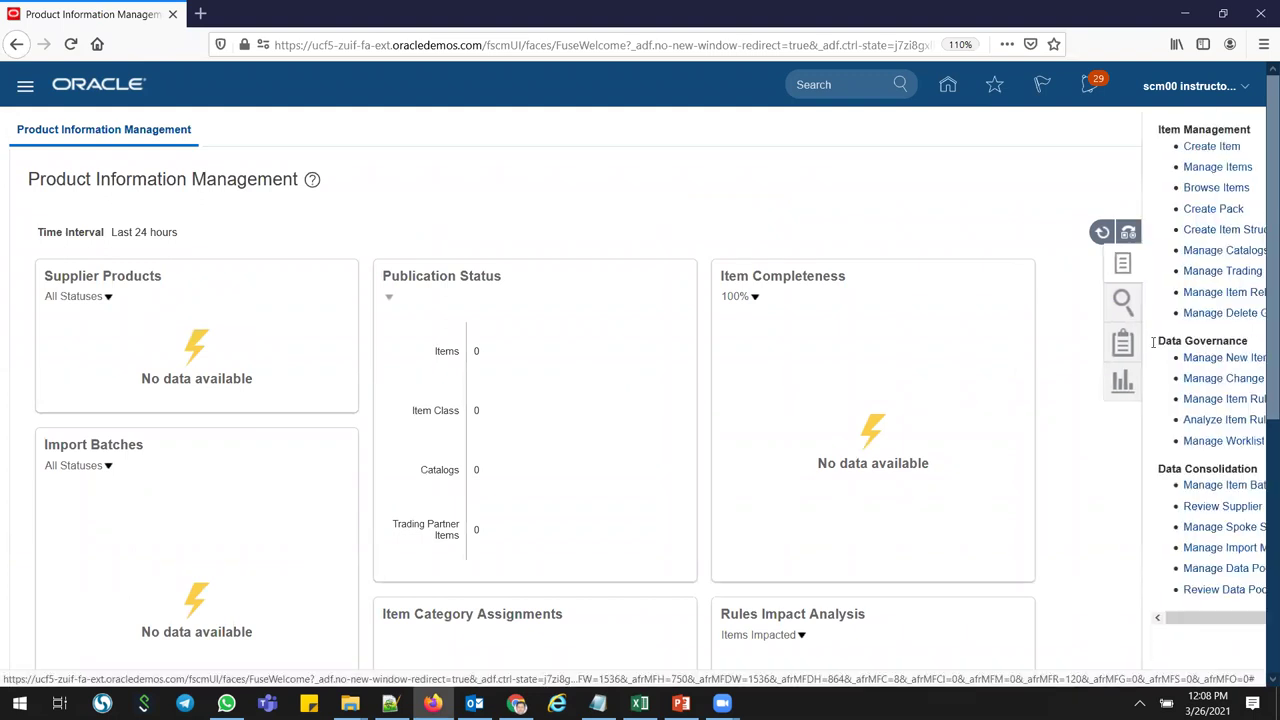
pyautogui.click(1125, 147)
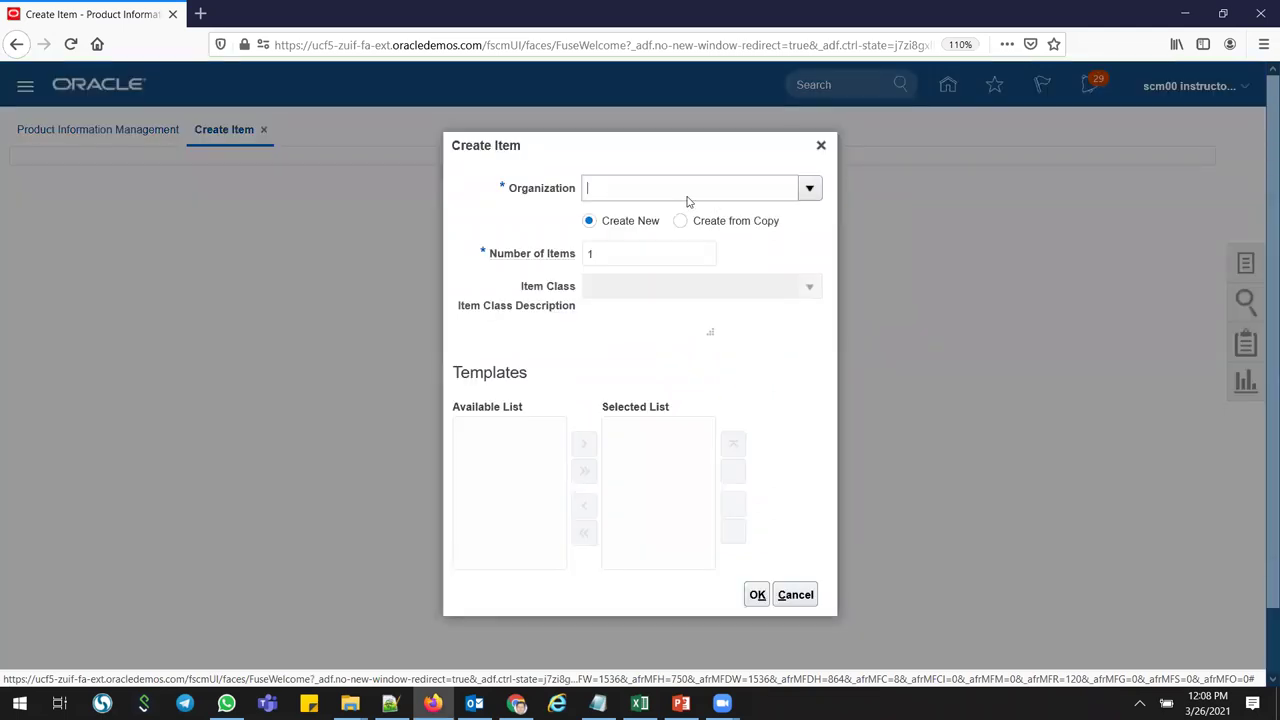
# - Set the new item's organization to 000 and choose to create it from a copy
pyautogui.write('00')
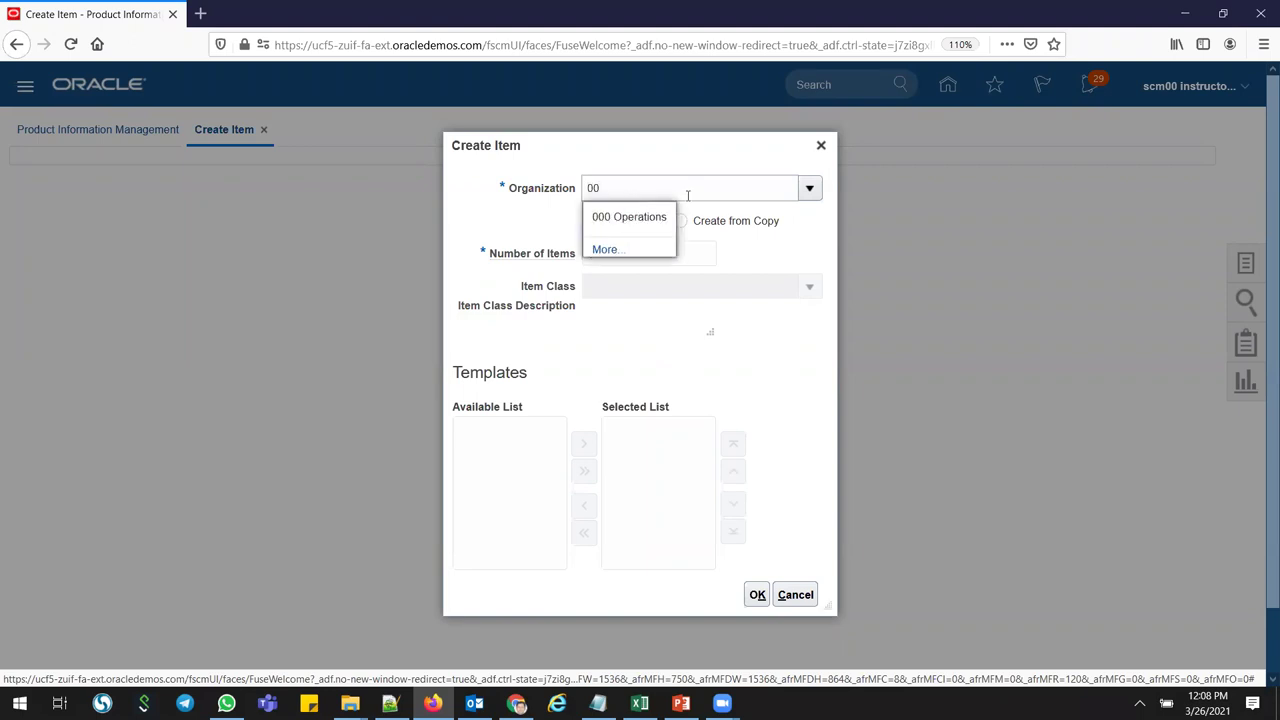
pyautogui.click(634, 222)
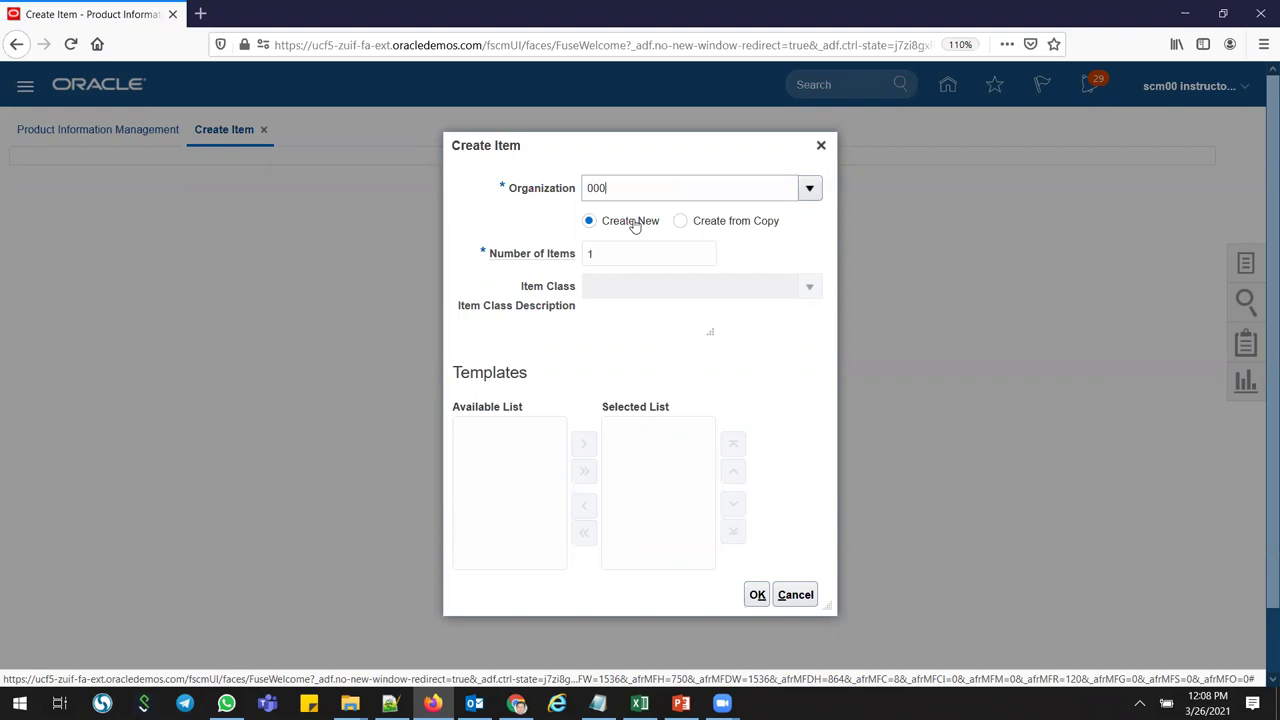
pyautogui.click(771, 221)
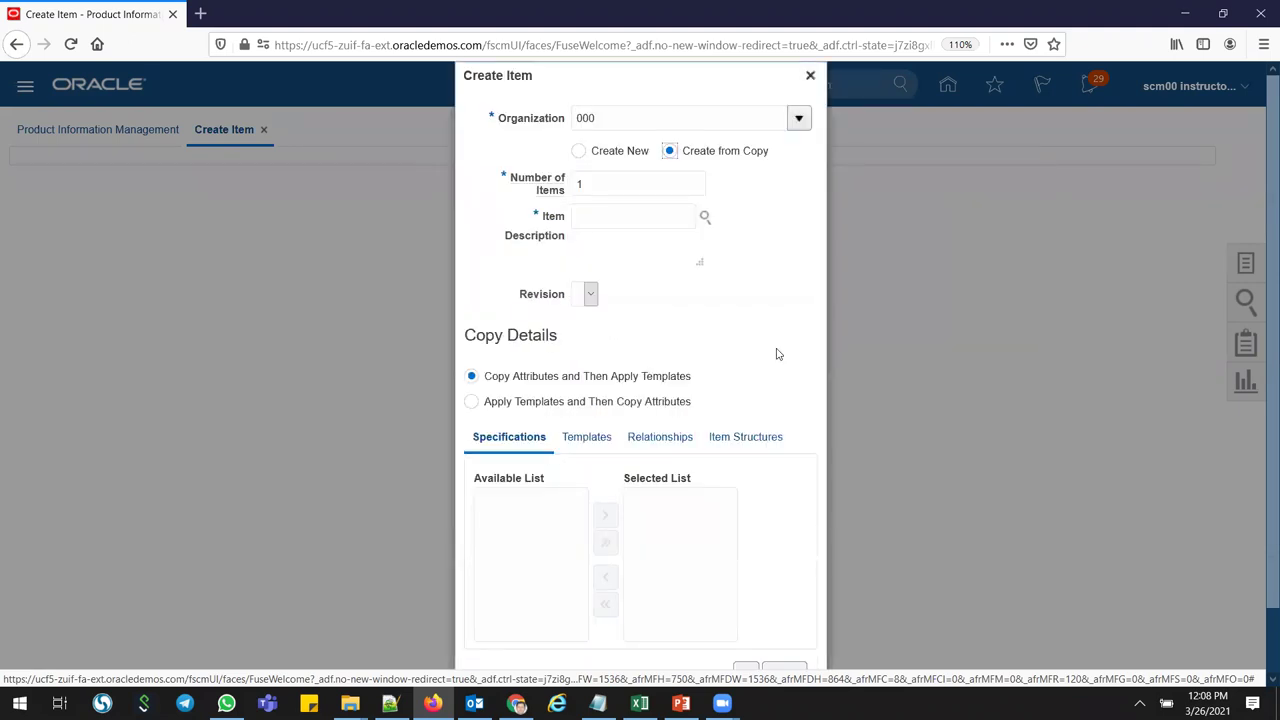
# - Select s22_B2B_item2 as the source item to copy and confirm the item creation settings
pyautogui.click(603, 212)
pyautogui.hotkey('ctrl', 'v')
pyautogui.press('Tab')
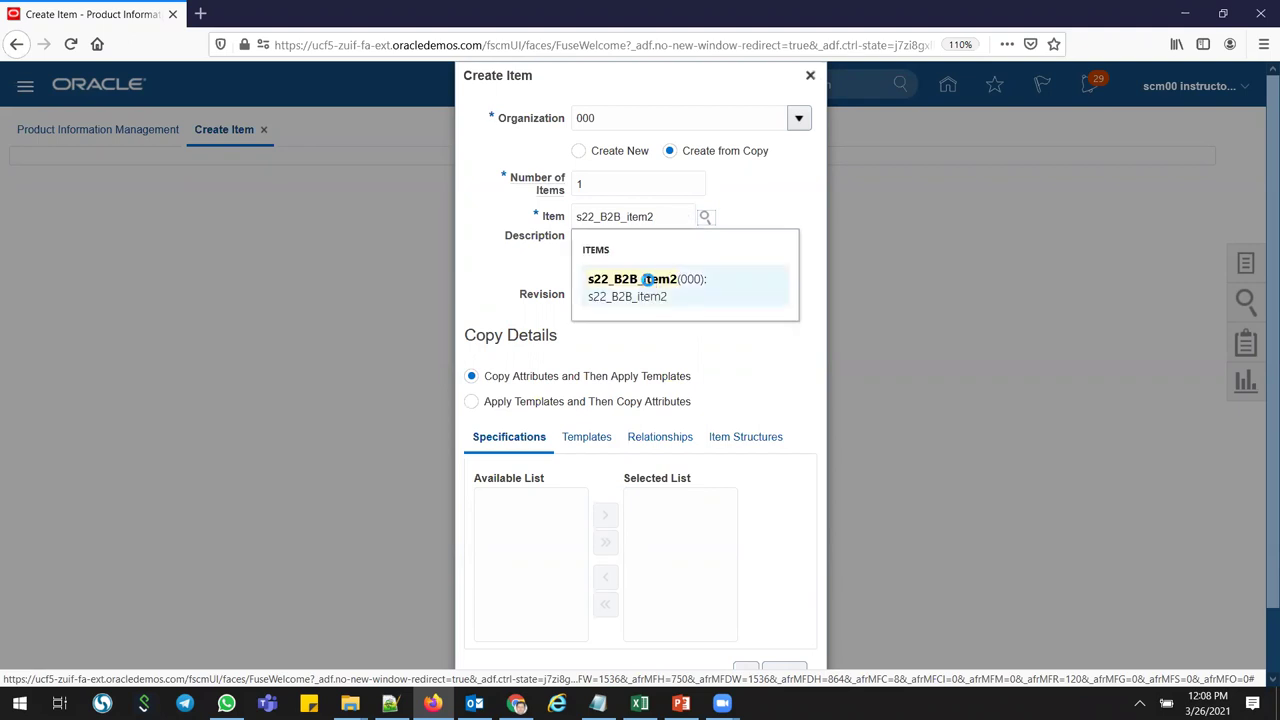
pyautogui.click(655, 280)
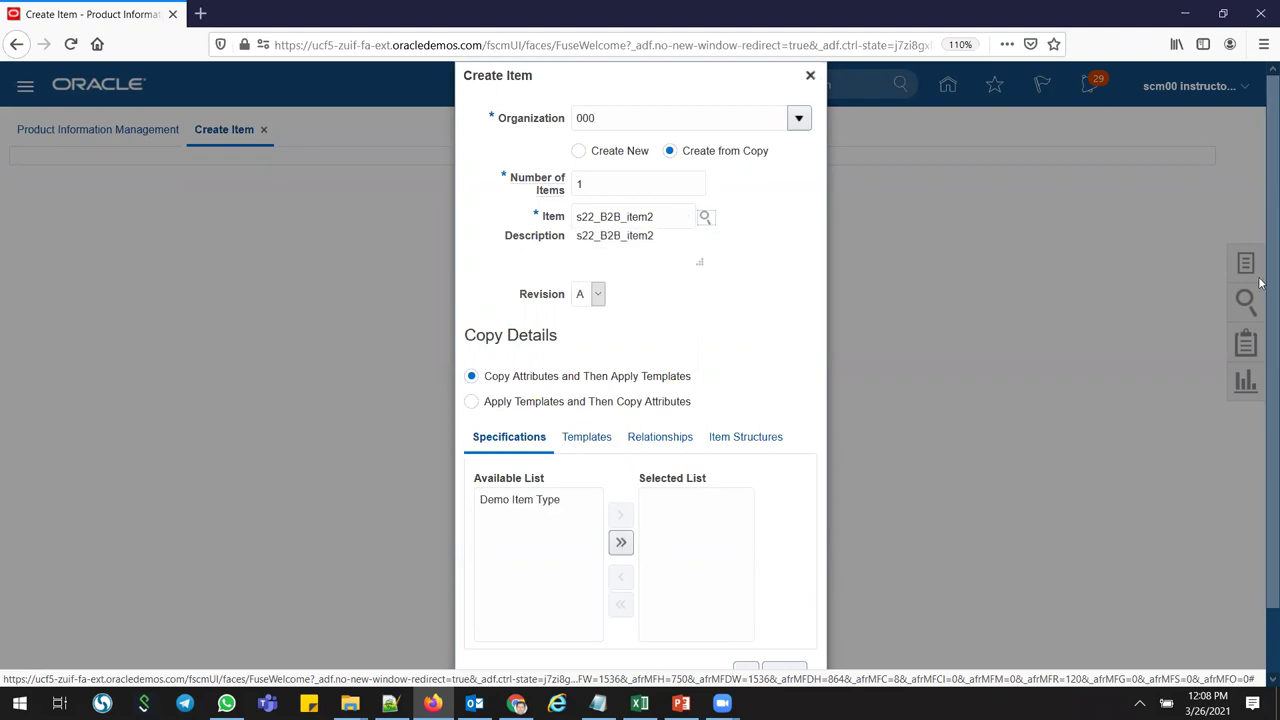
pyautogui.scroll(-1, 762, 627)
pyautogui.click(747, 606)
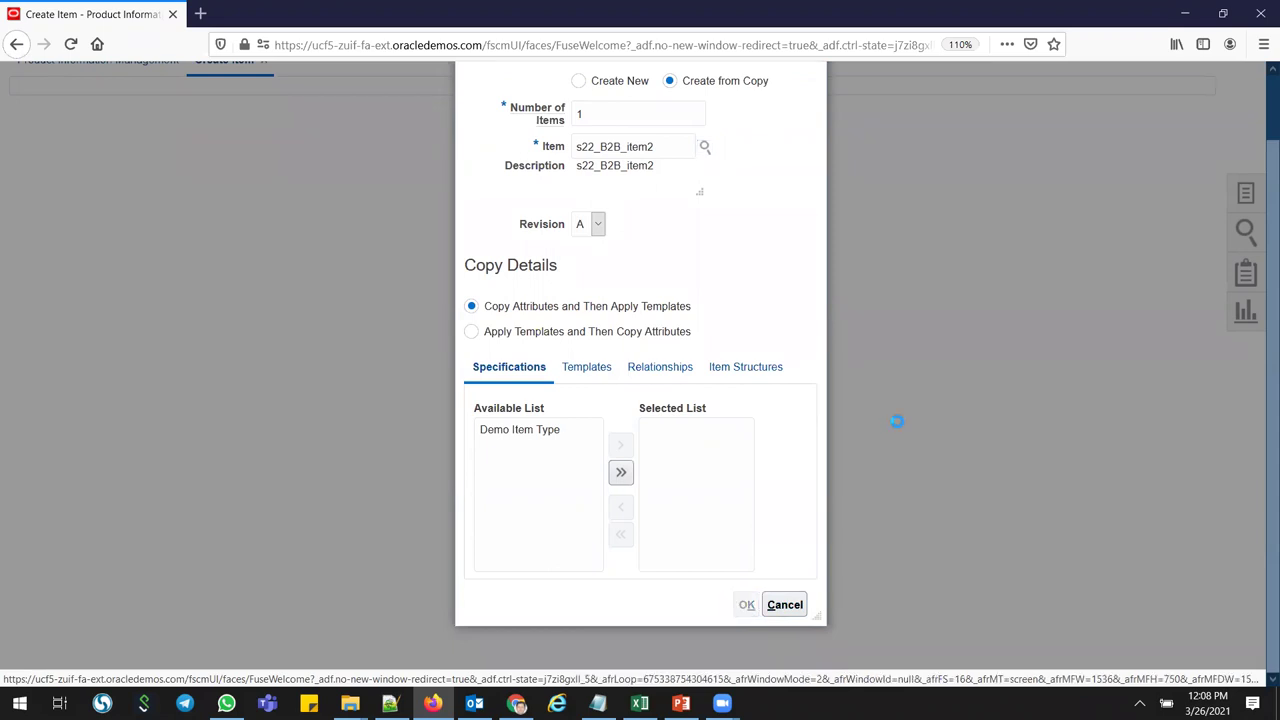
pyautogui.click(916, 423)
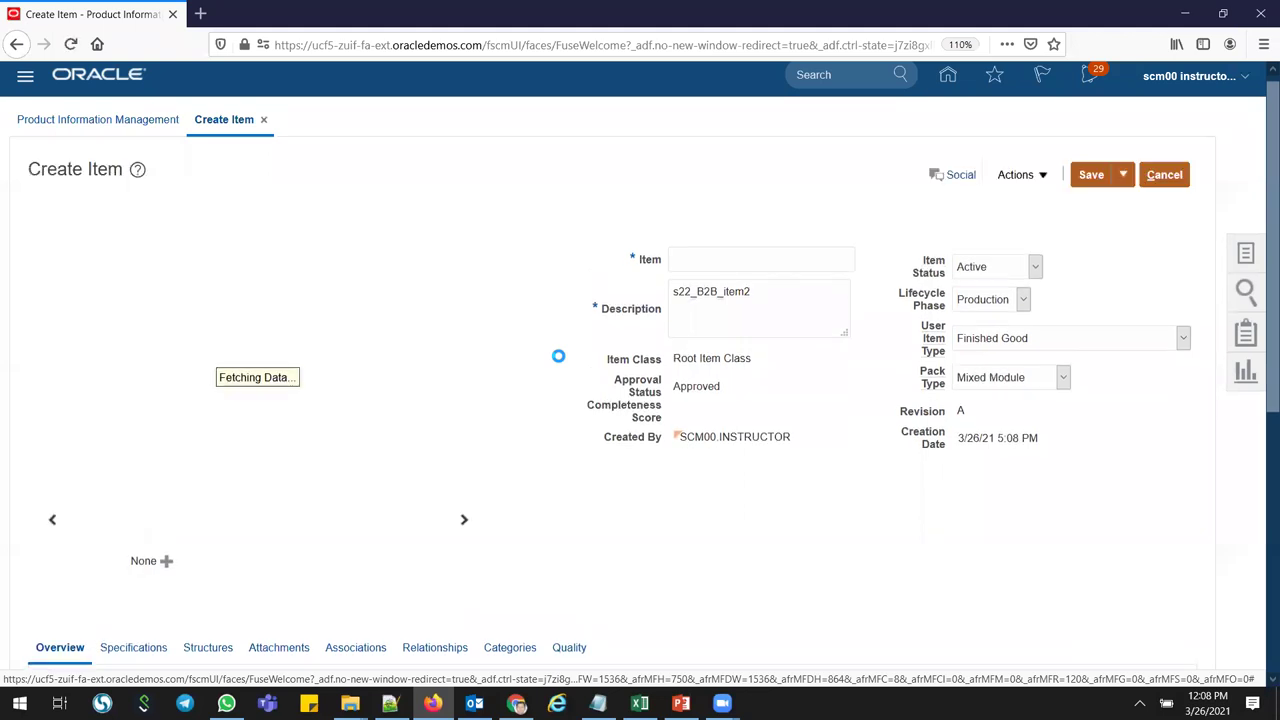
# - Enter s22_B2B_item3 as both the item name and the description
pyautogui.click(769, 254)
pyautogui.hotkey('ctrl', 'v')
pyautogui.press('BackSpace')
pyautogui.write('3')
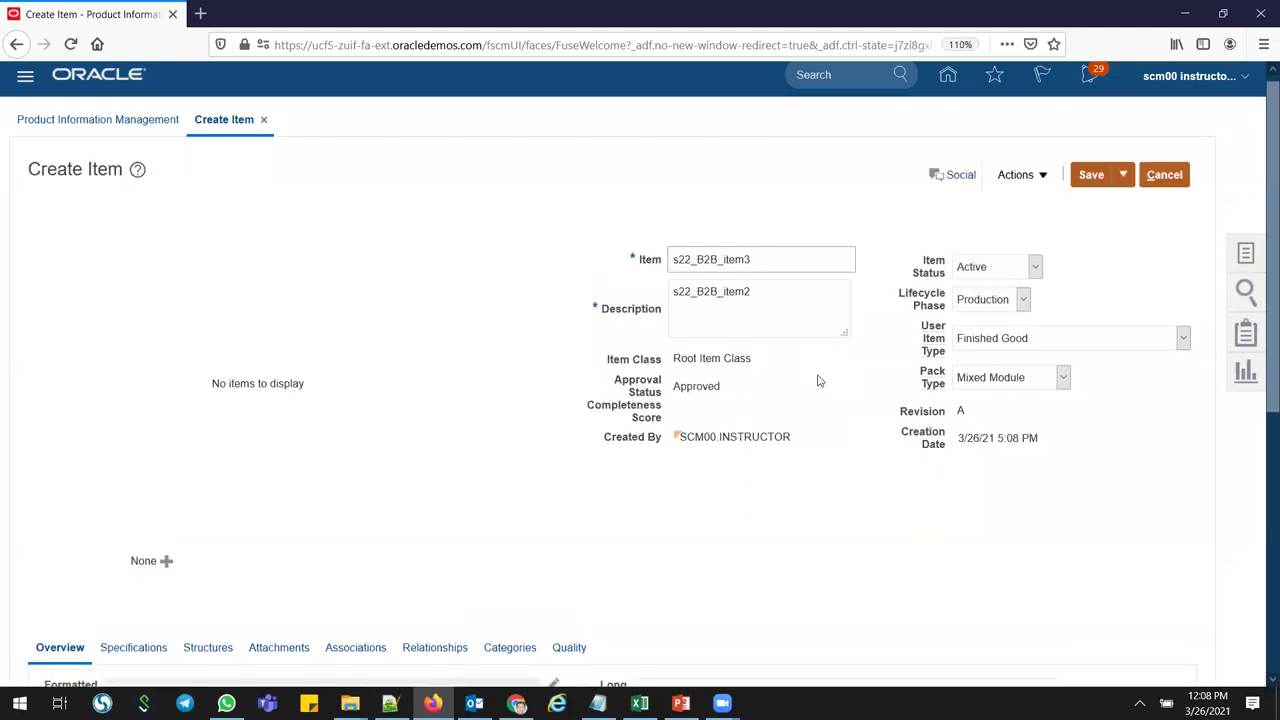
pyautogui.click(780, 293)
pyautogui.press('BackSpace')
pyautogui.write('3')
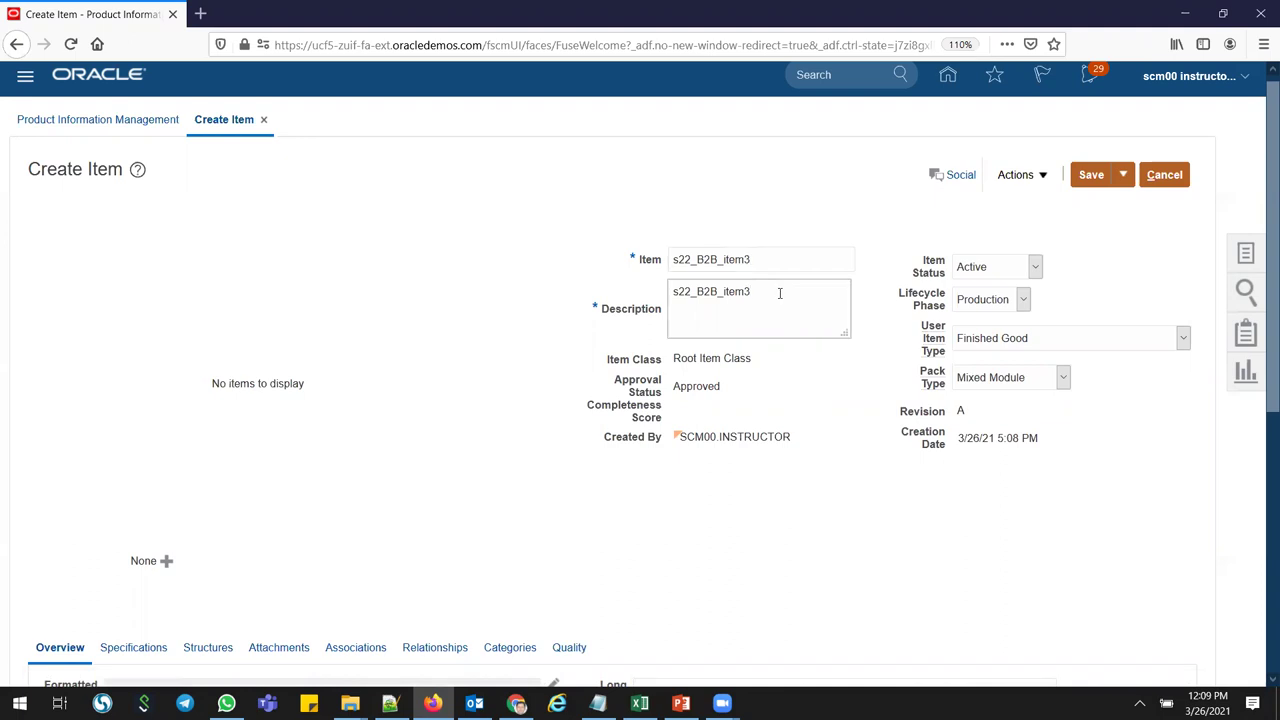
# - Review the item's Sales and Order Management specifications, checking the Back-to-Back Enabled and Default Sales Order Source Type settings
pyautogui.moveTo(1262, 195); pyautogui.dragTo(1260, 471)
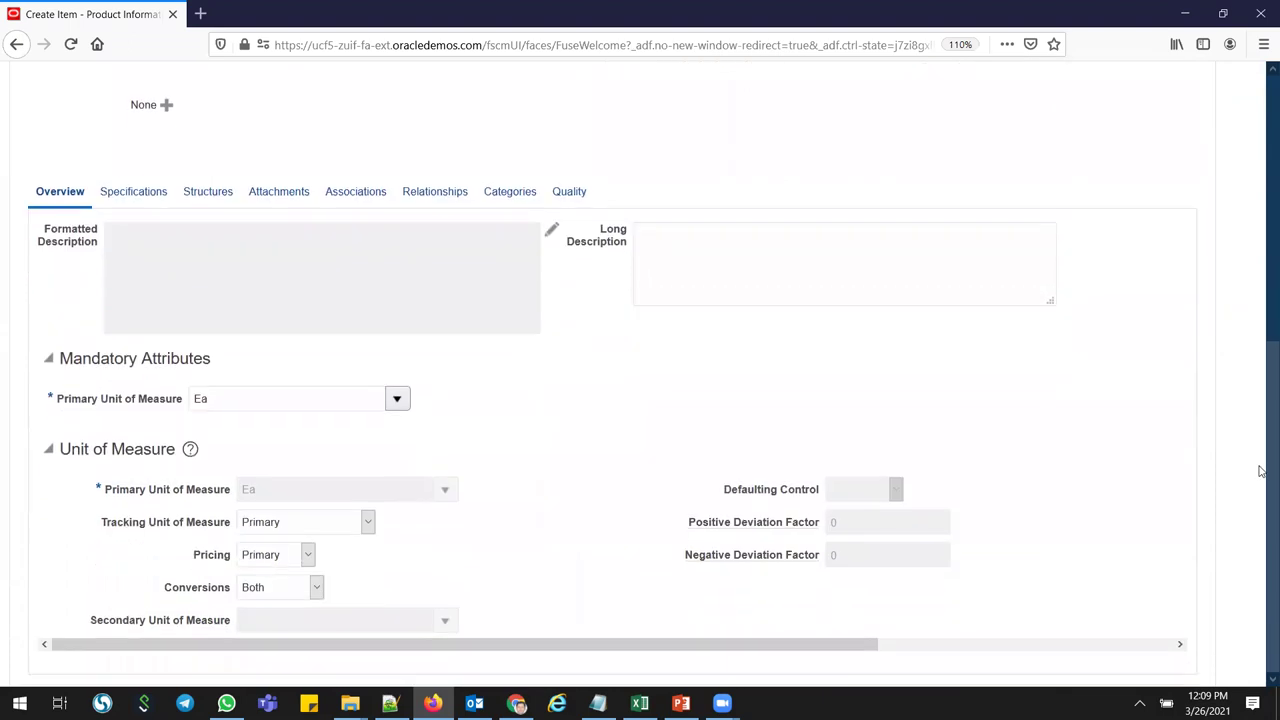
pyautogui.click(149, 195)
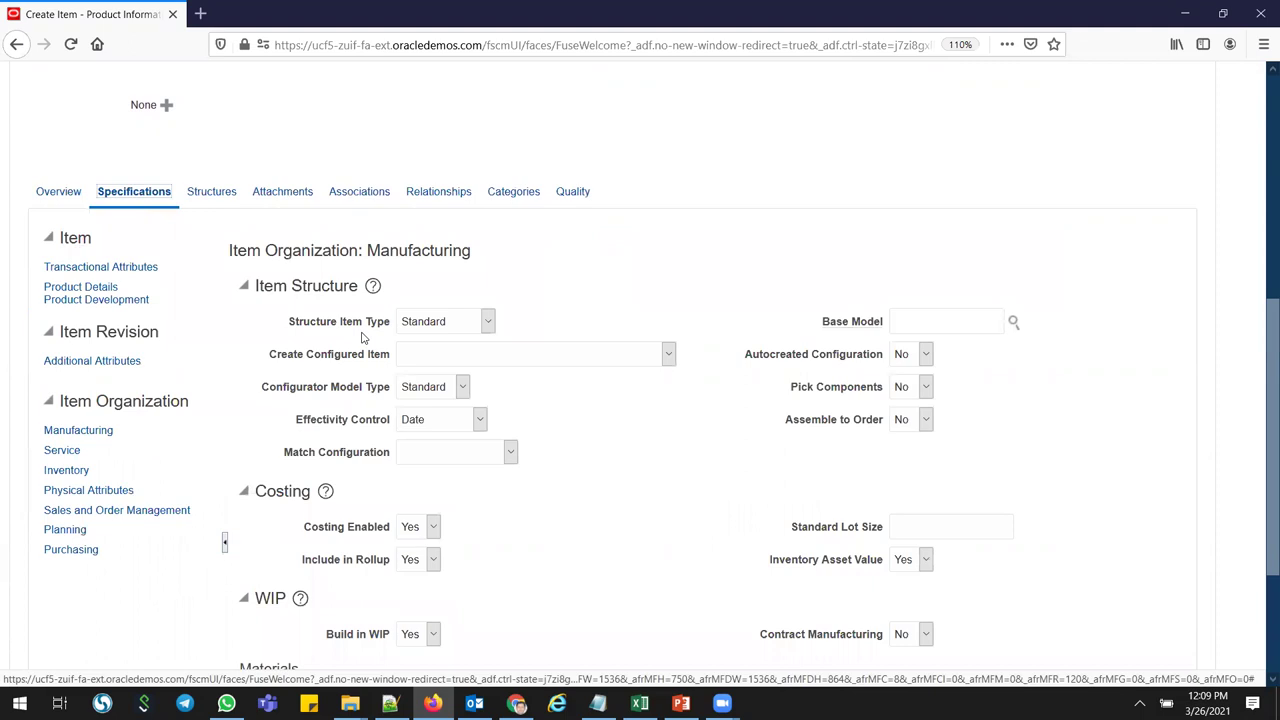
pyautogui.click(108, 512)
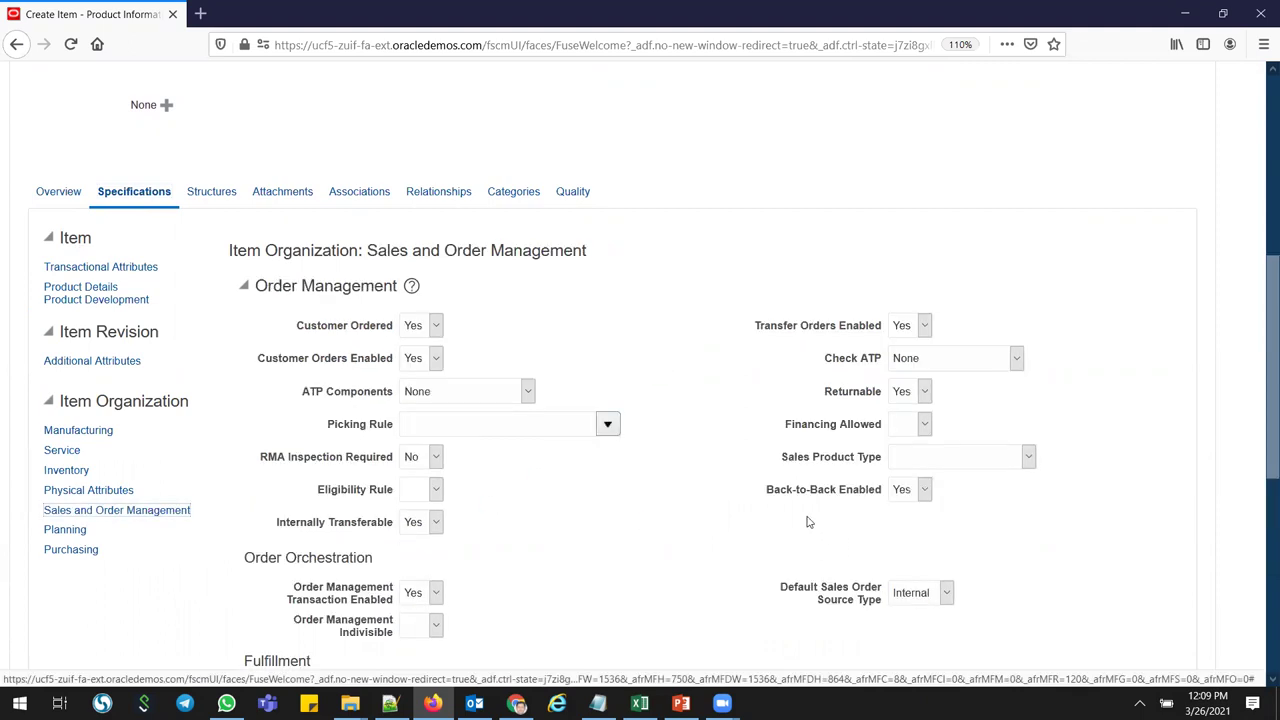
pyautogui.moveTo(767, 490); pyautogui.dragTo(882, 496)
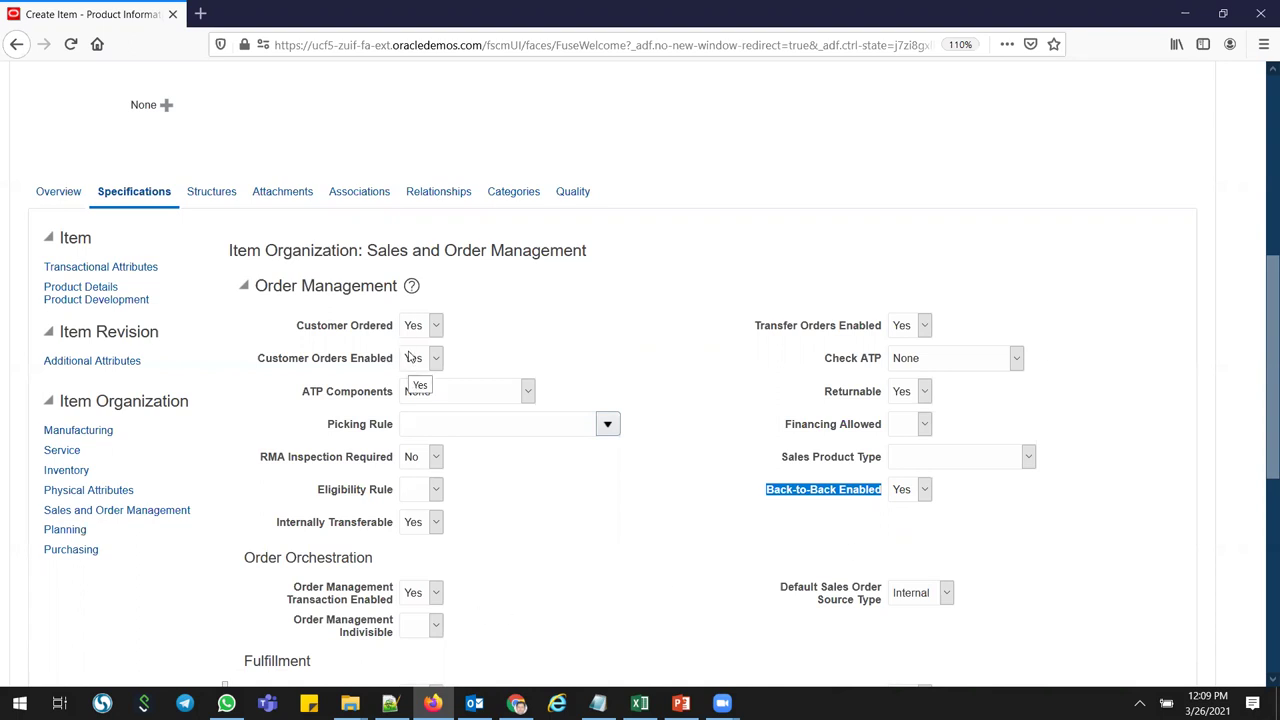
pyautogui.moveTo(1261, 263); pyautogui.dragTo(1255, 337)
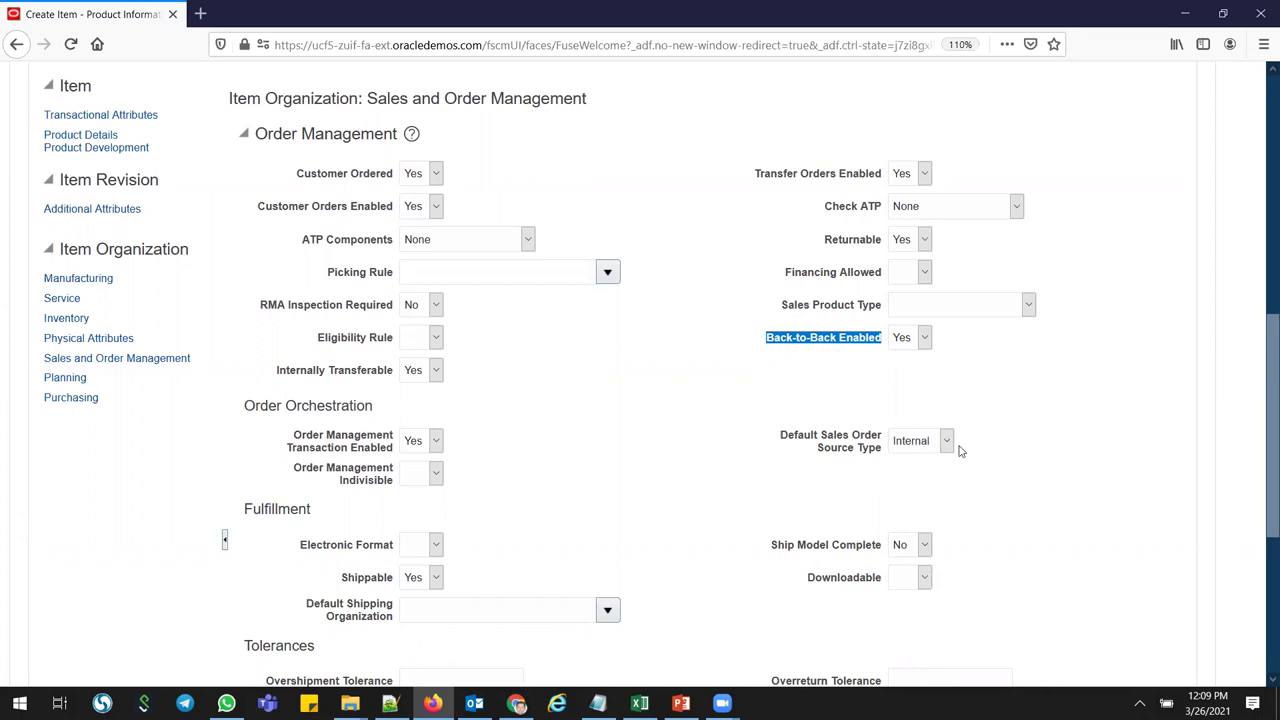
pyautogui.scroll(2, 1263, 388)
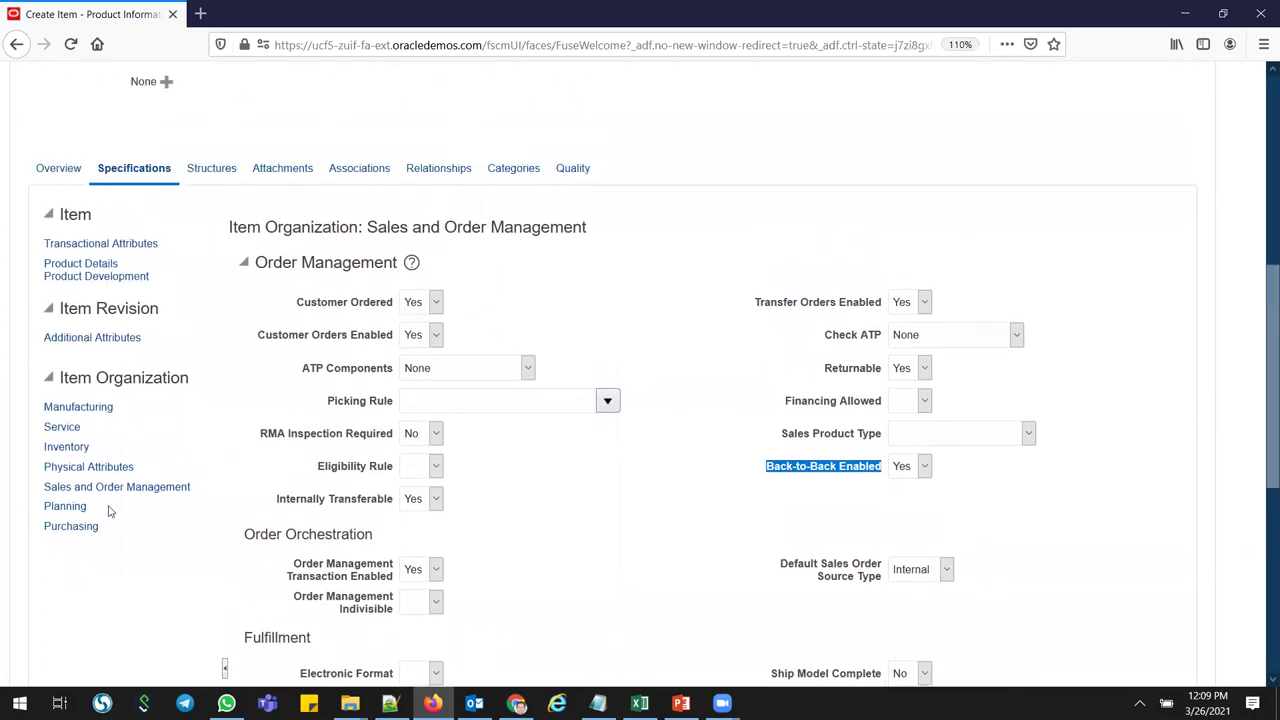
# - Review the item's Planning specifications, from the Make or Buy setting through MPS MRP Planning
pyautogui.click(58, 507)
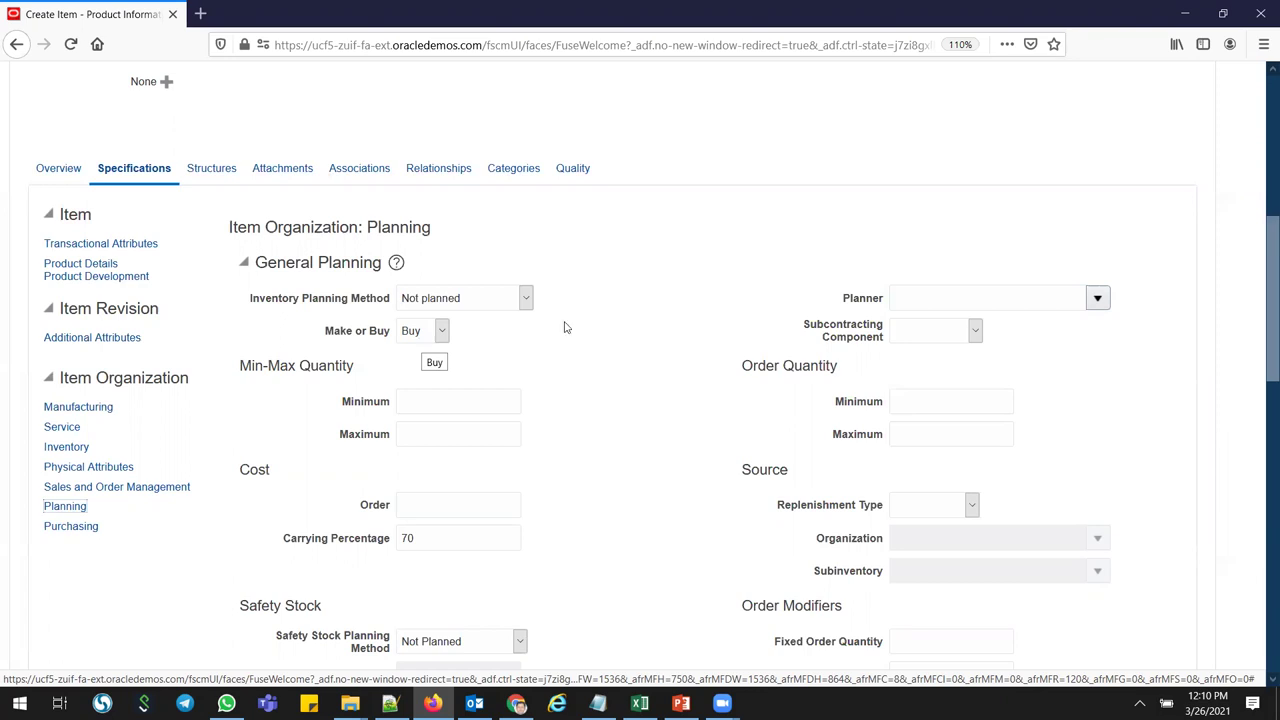
pyautogui.scroll(-5, 1260, 315)
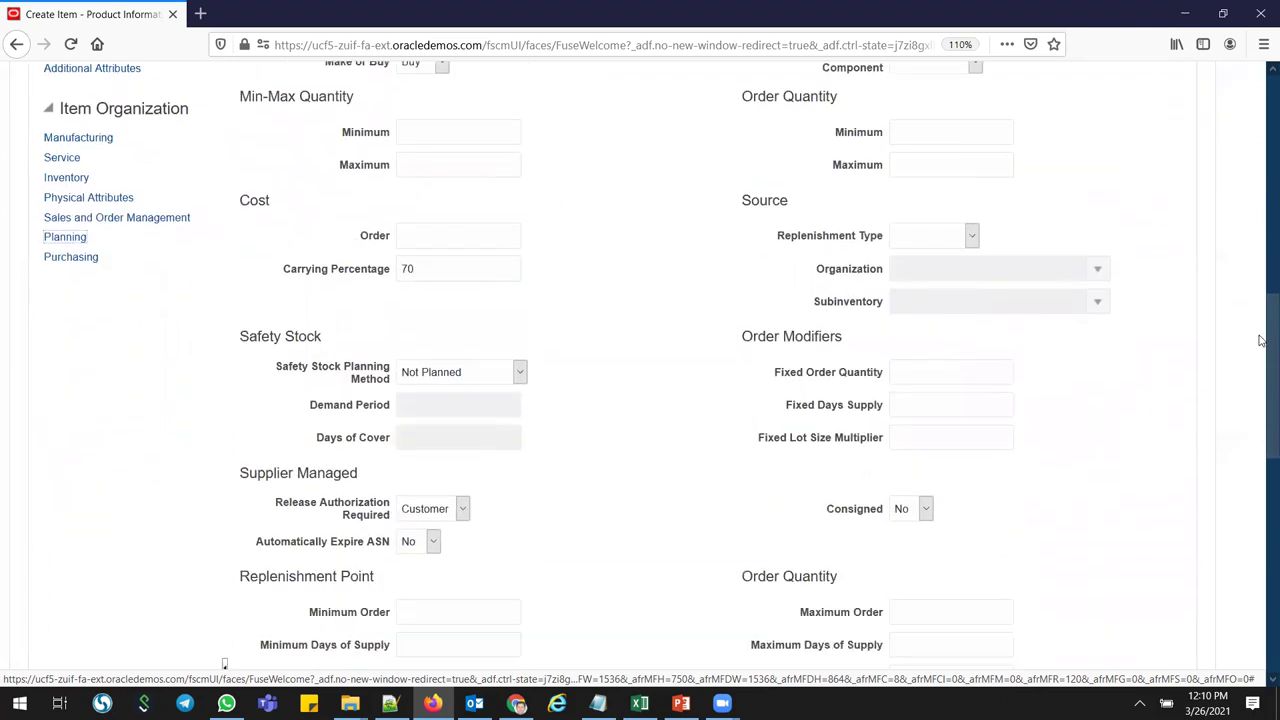
pyautogui.scroll(-6, 1260, 340)
pyautogui.scroll(-3, 1260, 430)
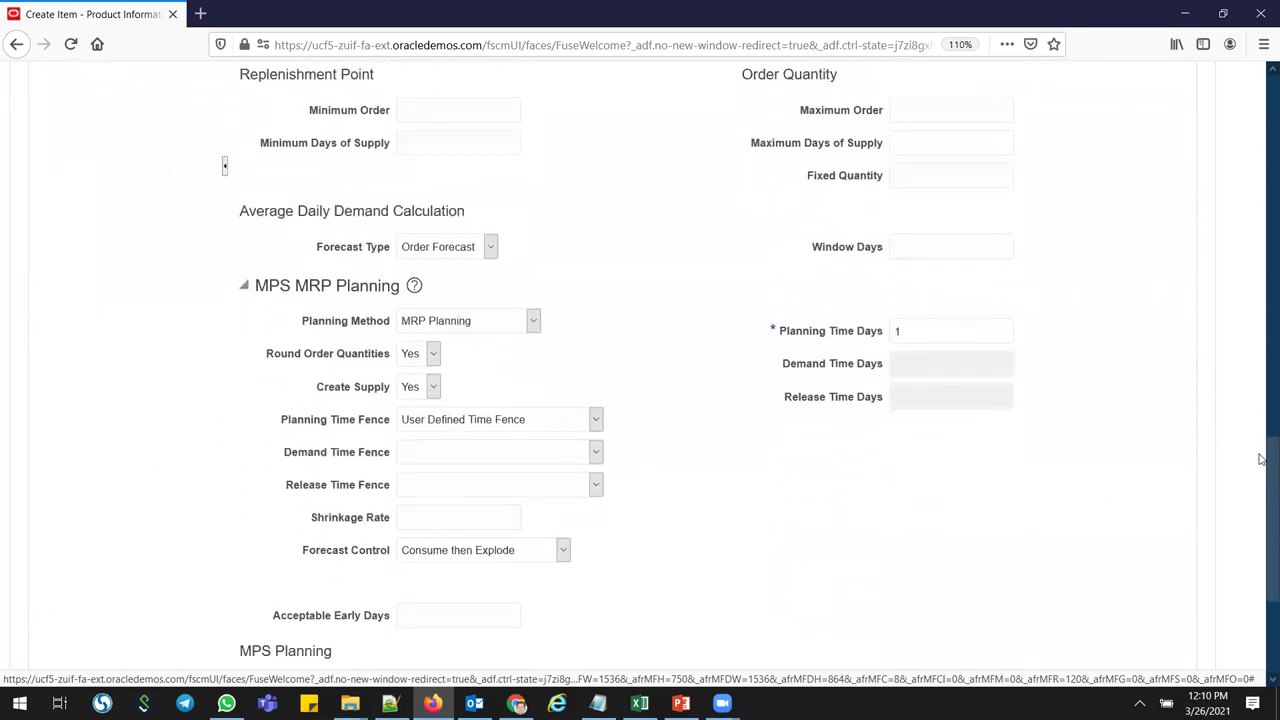
pyautogui.scroll(12, 1245, 300)
pyautogui.scroll(-4, 1234, 225)
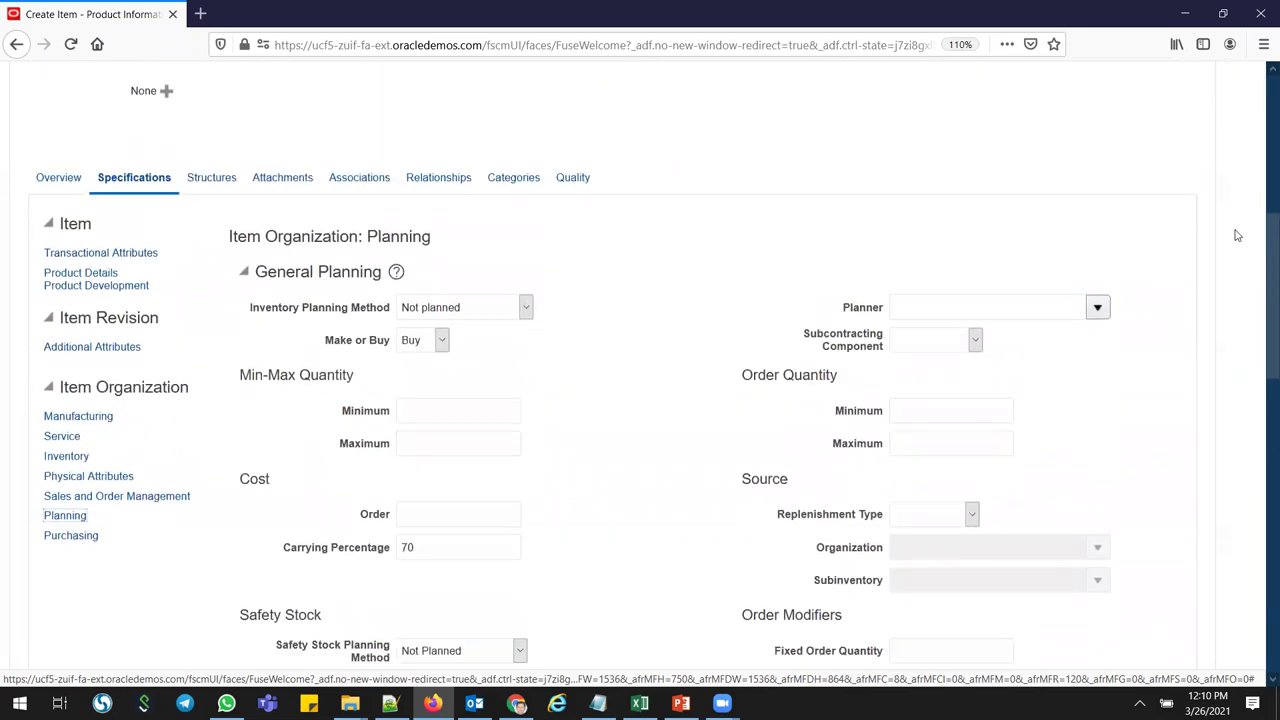
# - Check the item's Purchasing specifications, including the Purchased and Purchasable settings and the purchase price
pyautogui.click(66, 541)
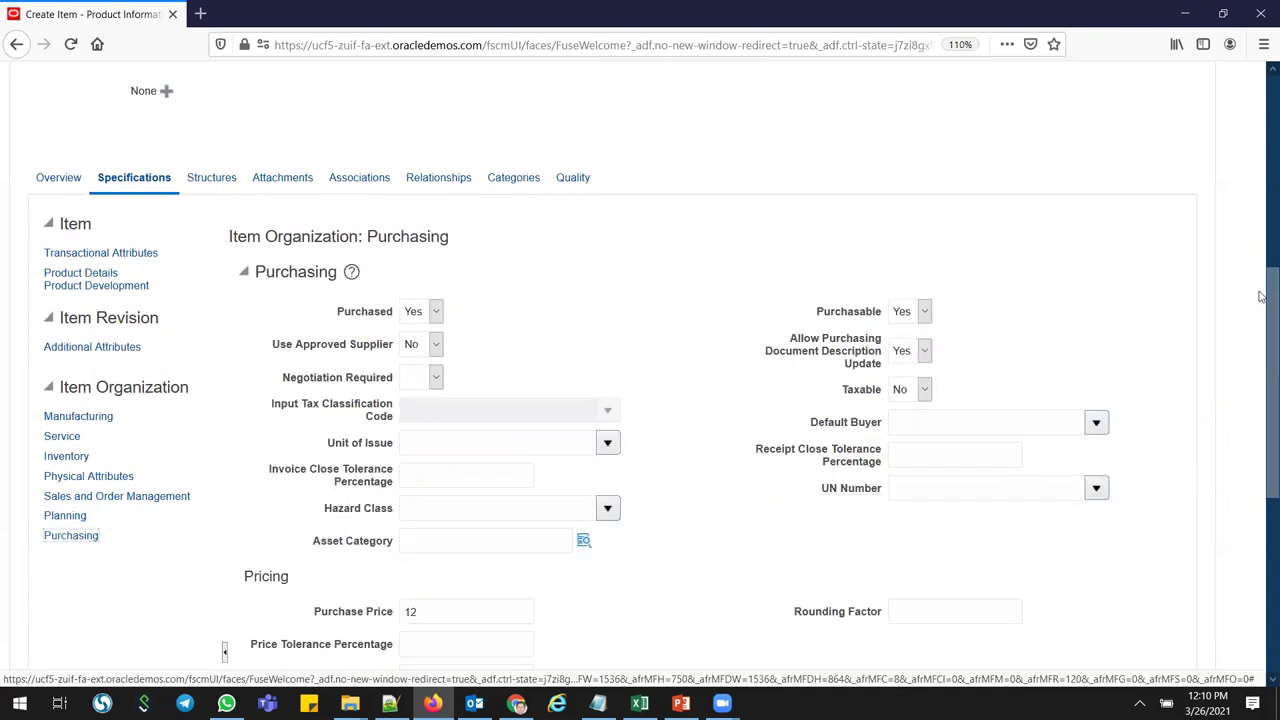
pyautogui.moveTo(1261, 298); pyautogui.dragTo(1261, 319)
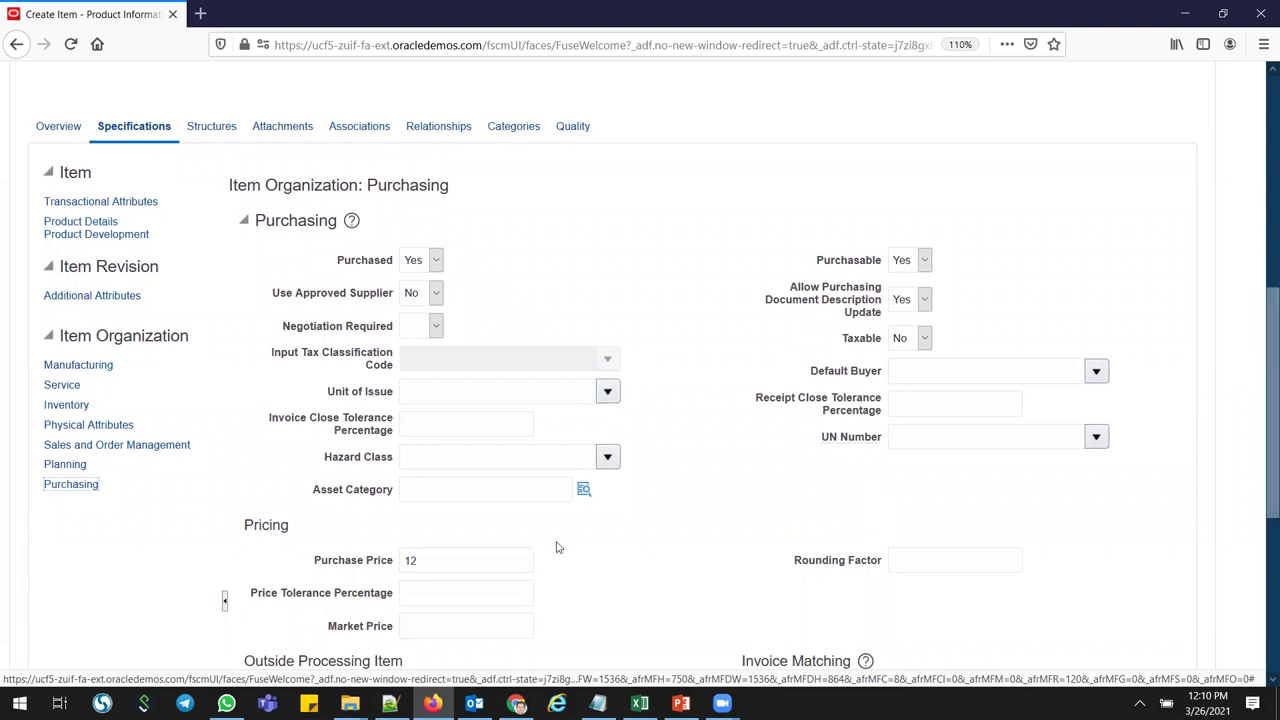
pyautogui.click(438, 563)
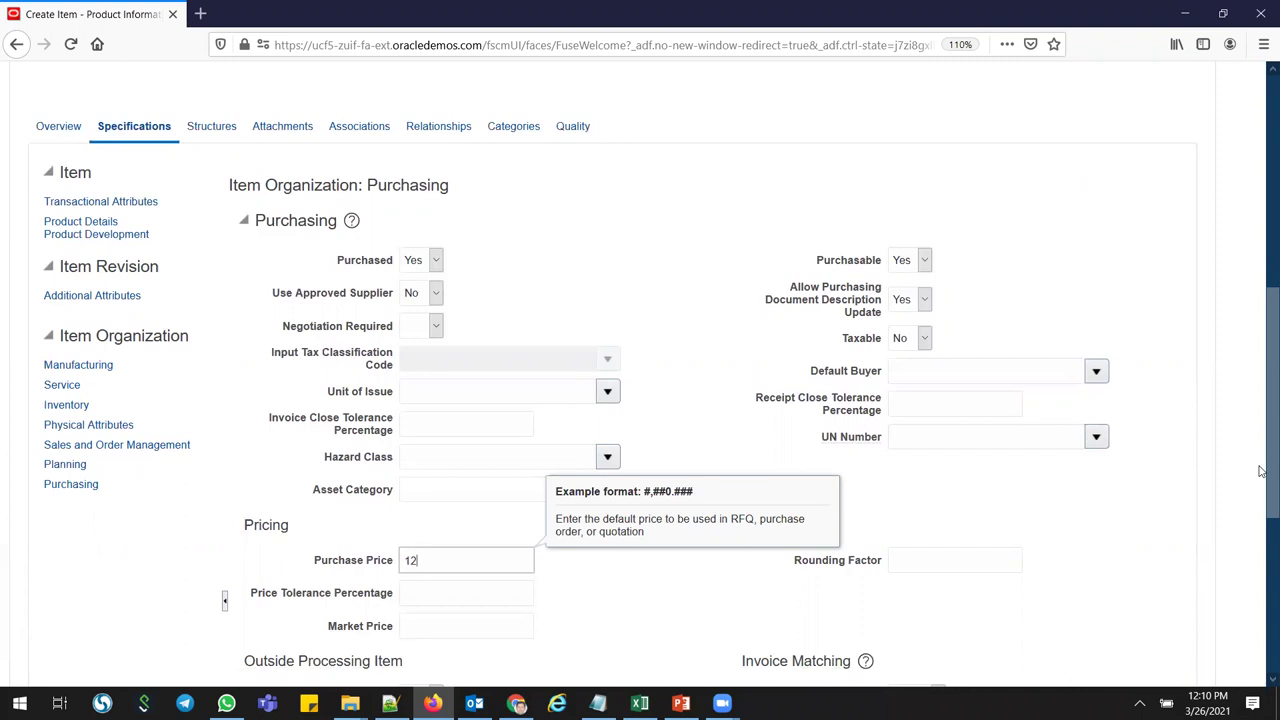
# - Open the item's Inventory specifications, dismissing the incoming e-mail notification and closing Outlook
pyautogui.click(52, 404)
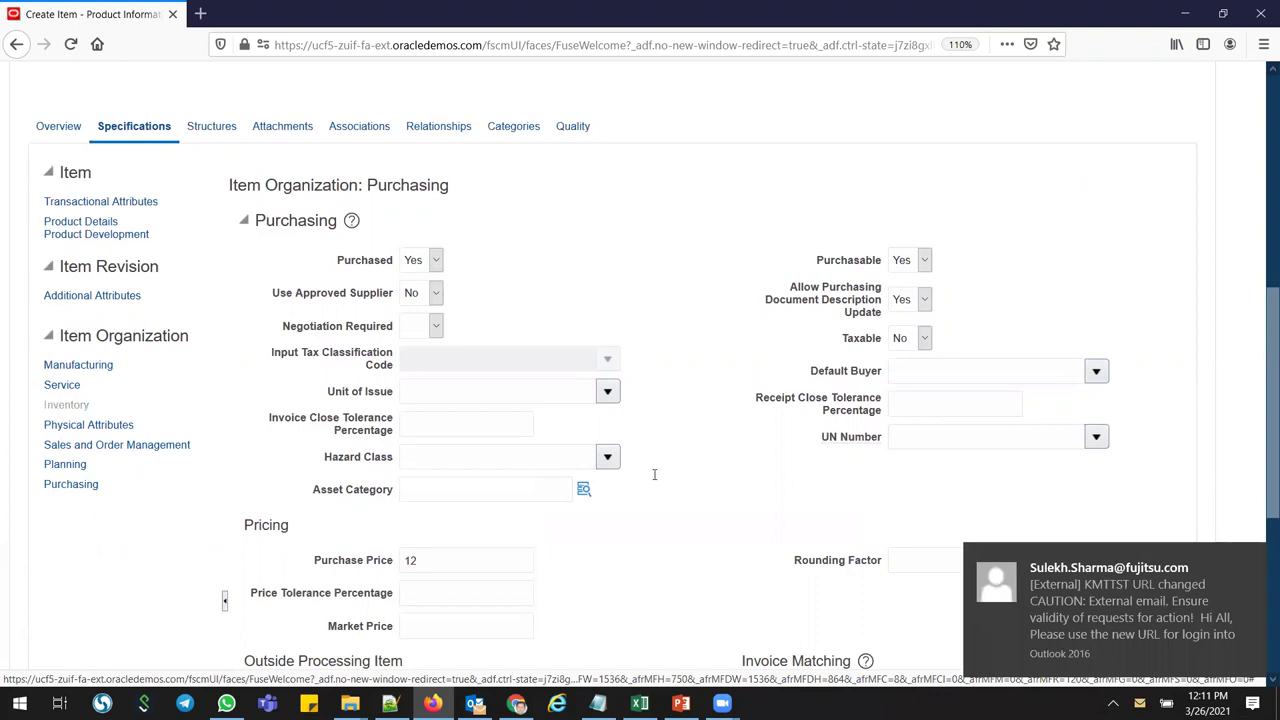
pyautogui.click(1251, 559)
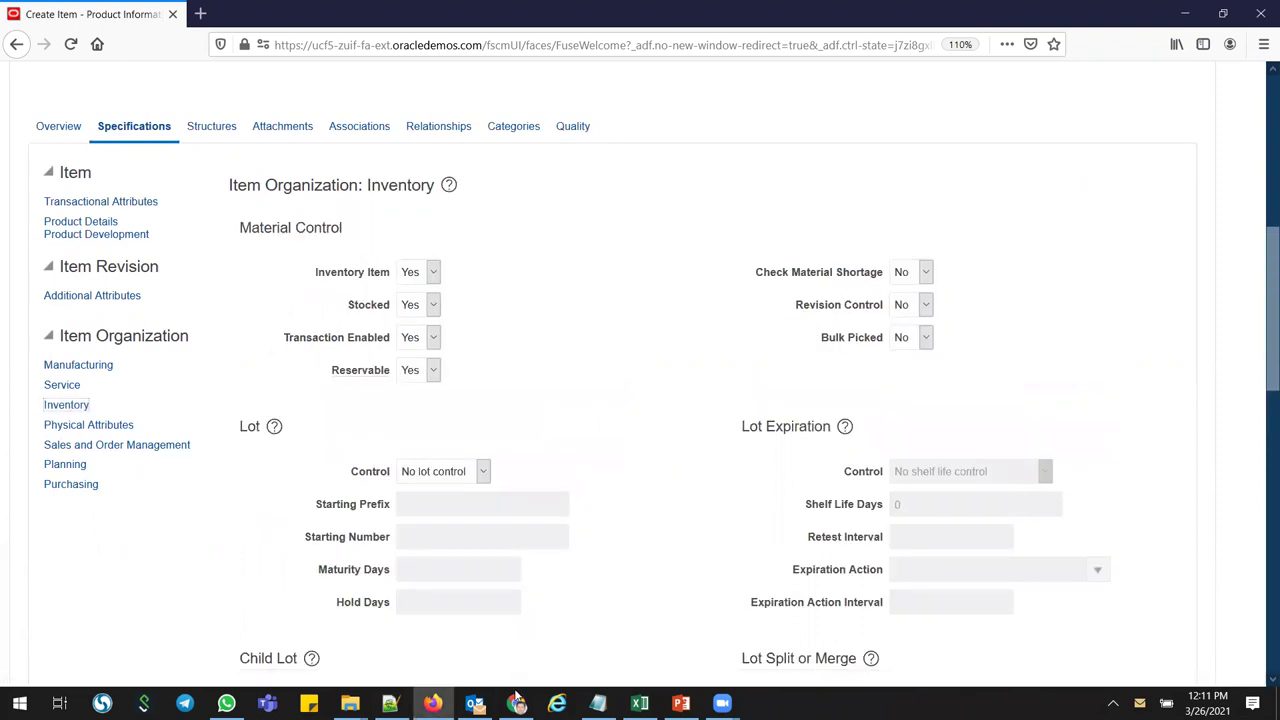
pyautogui.click(476, 703)
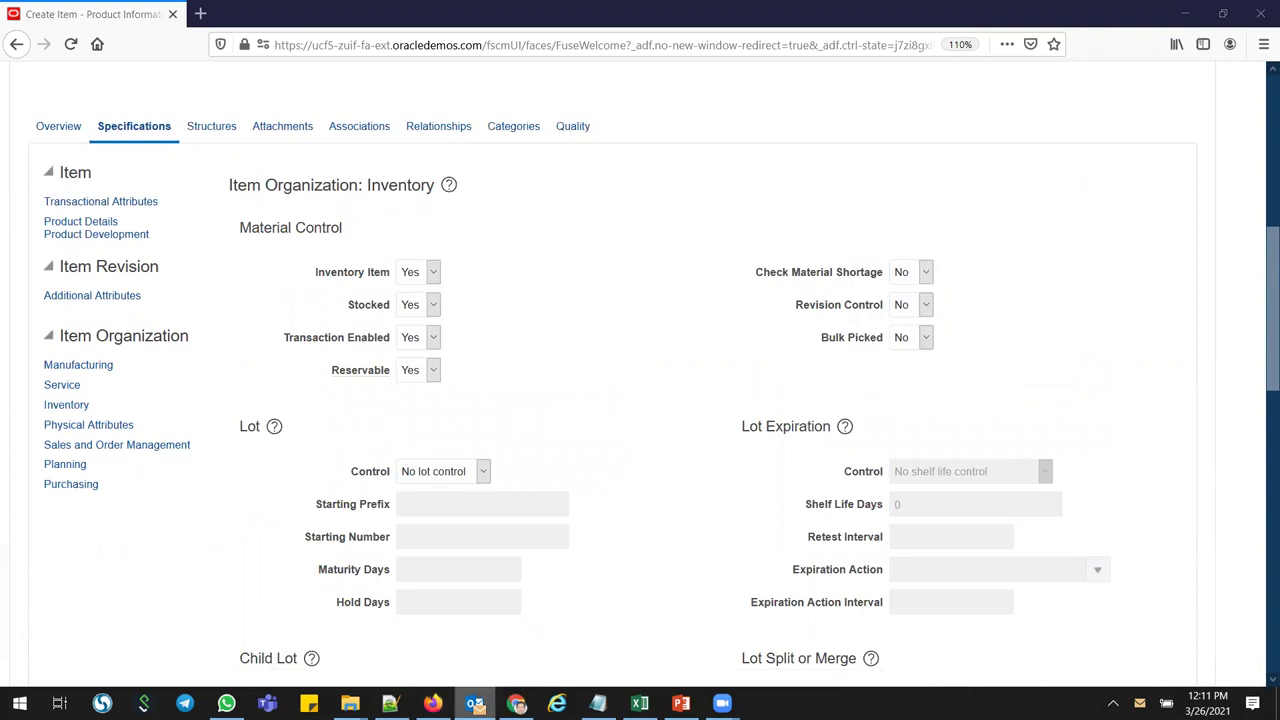
pyautogui.rightClick(476, 703)
pyautogui.click(449, 664)
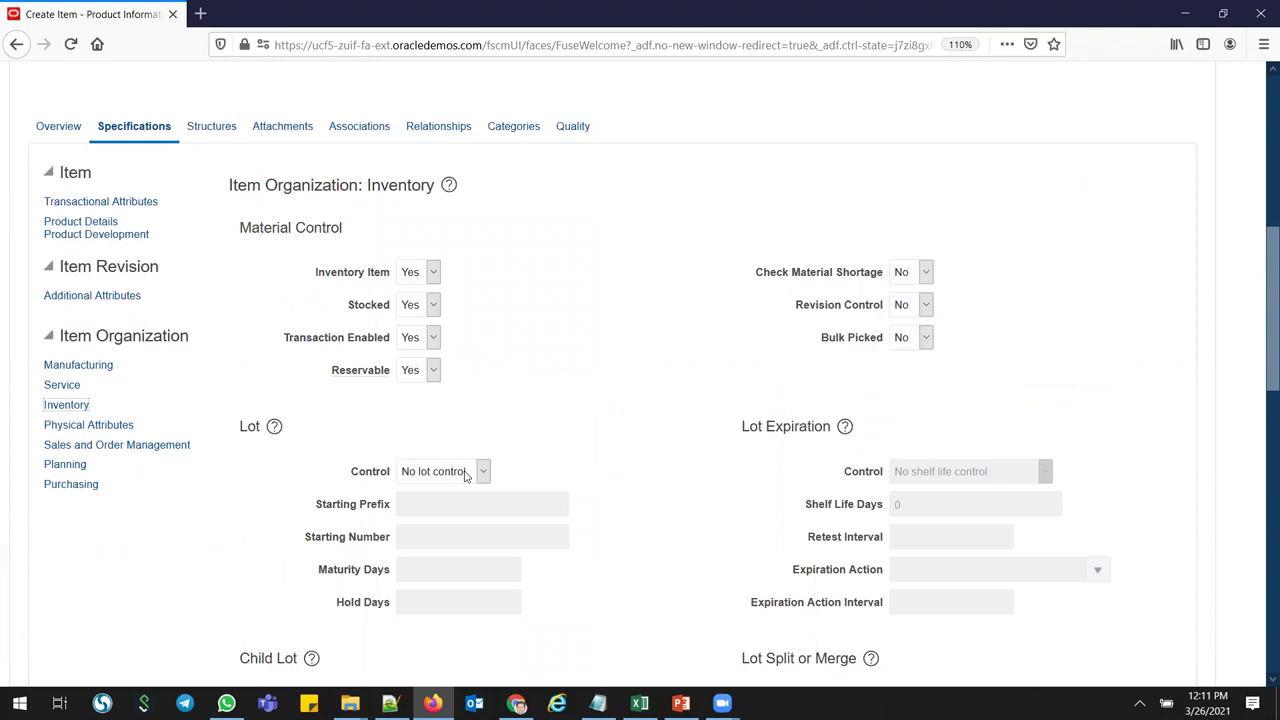
# - Examine the Inventory specifications for material control, lot control and serial generation
pyautogui.scroll(-3, 1260, 318)
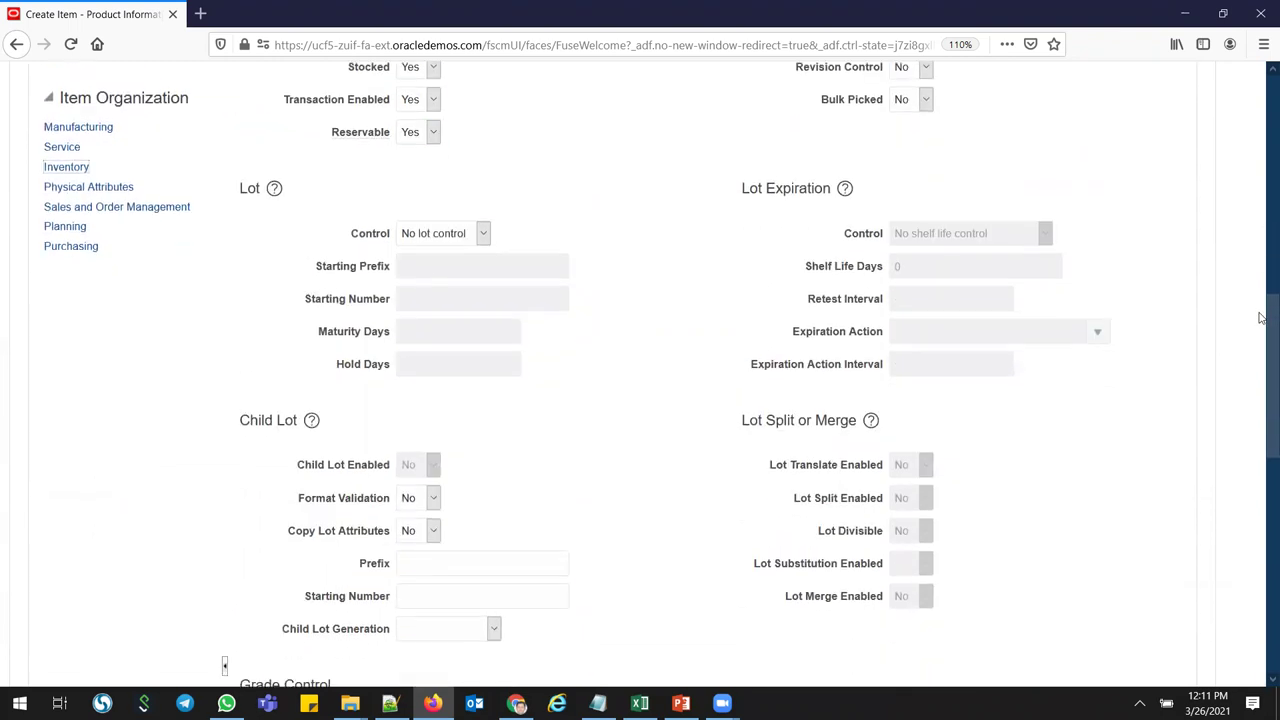
pyautogui.scroll(-3, 1260, 318)
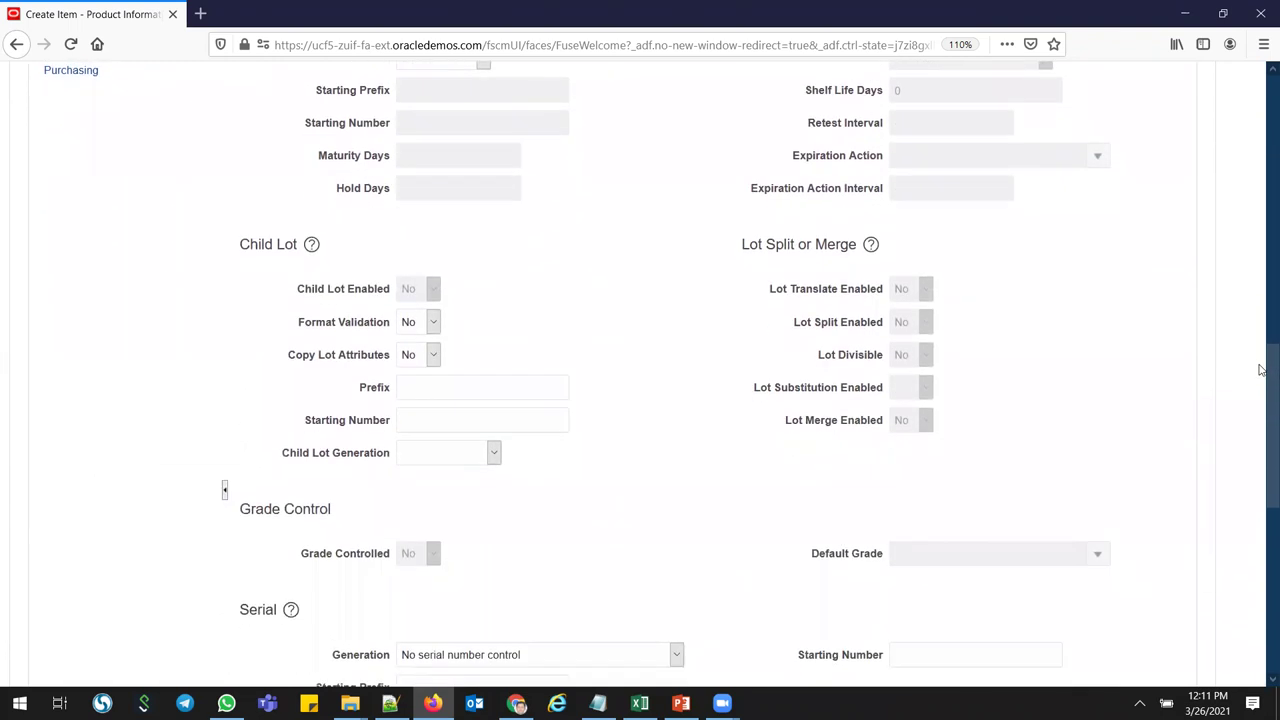
pyautogui.scroll(4, 1260, 286)
pyautogui.scroll(1, 1260, 286)
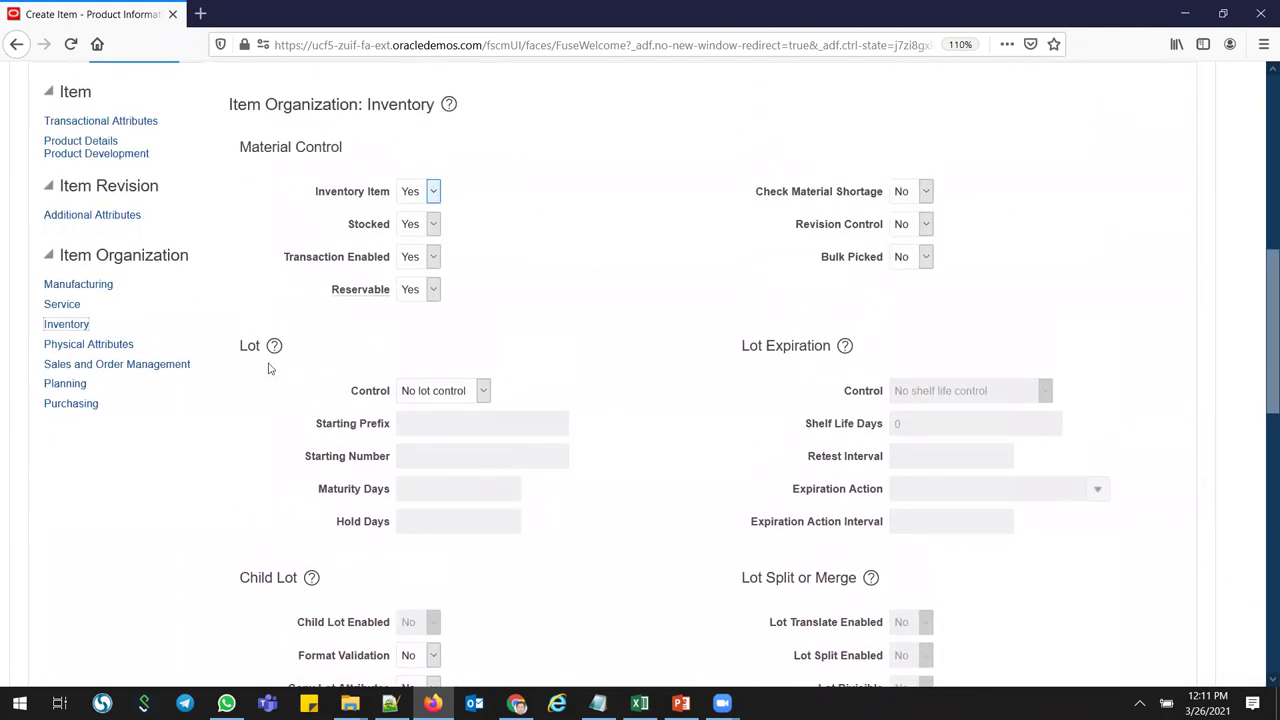
# - Check the item's Manufacturing specifications and save the new item s22_B2B_item3
pyautogui.click(80, 285)
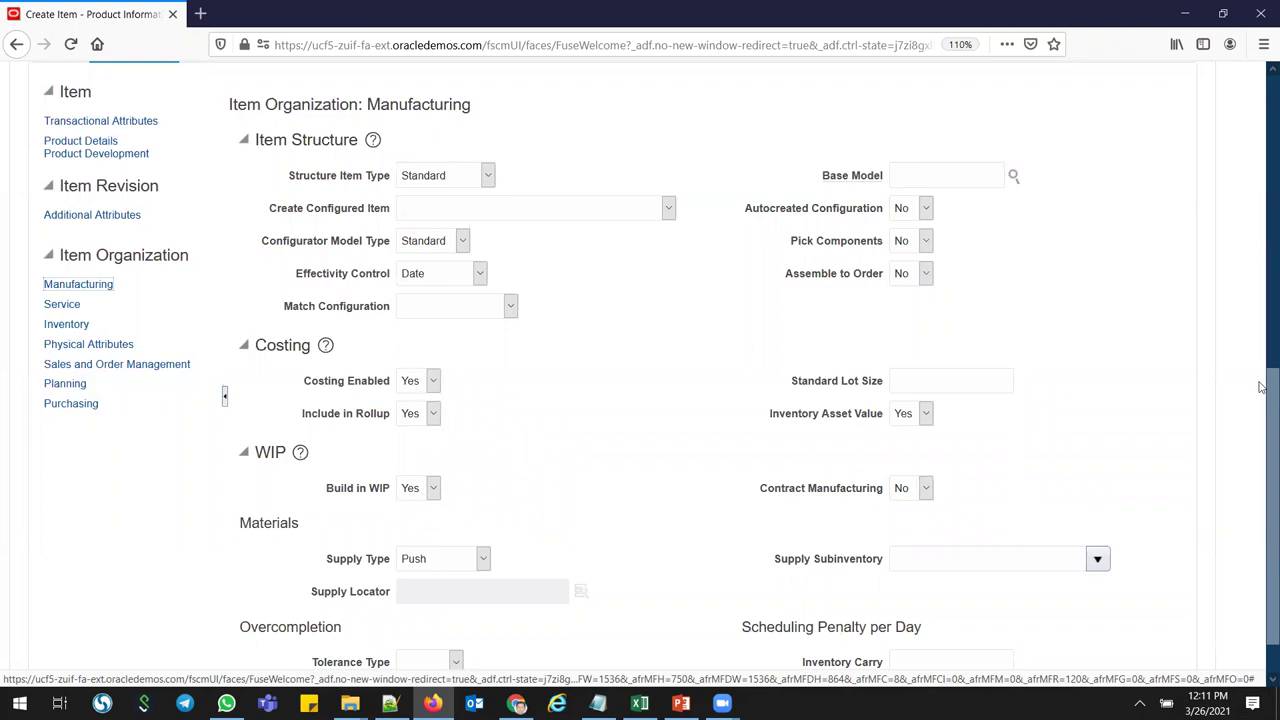
pyautogui.moveTo(1262, 387); pyautogui.dragTo(1260, 132)
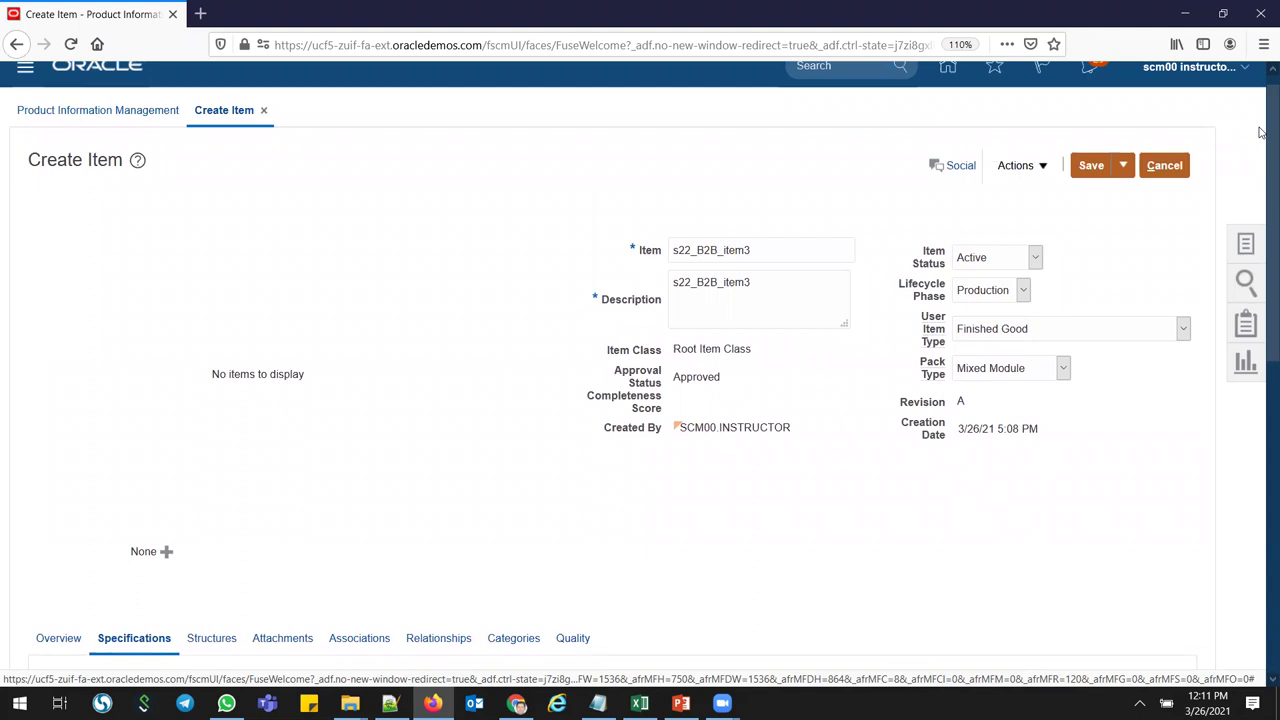
pyautogui.click(1090, 166)
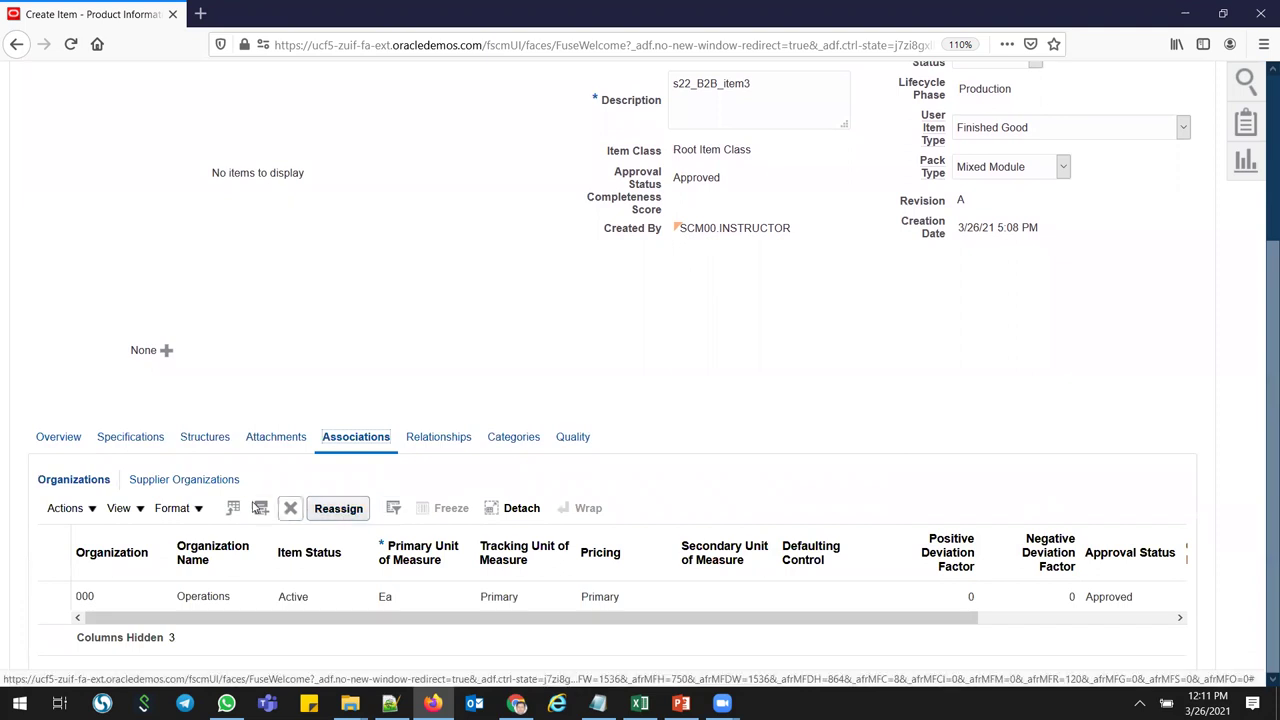
# - Search for organization 001 and add Seattle to the item's organization associations
pyautogui.click(260, 509)
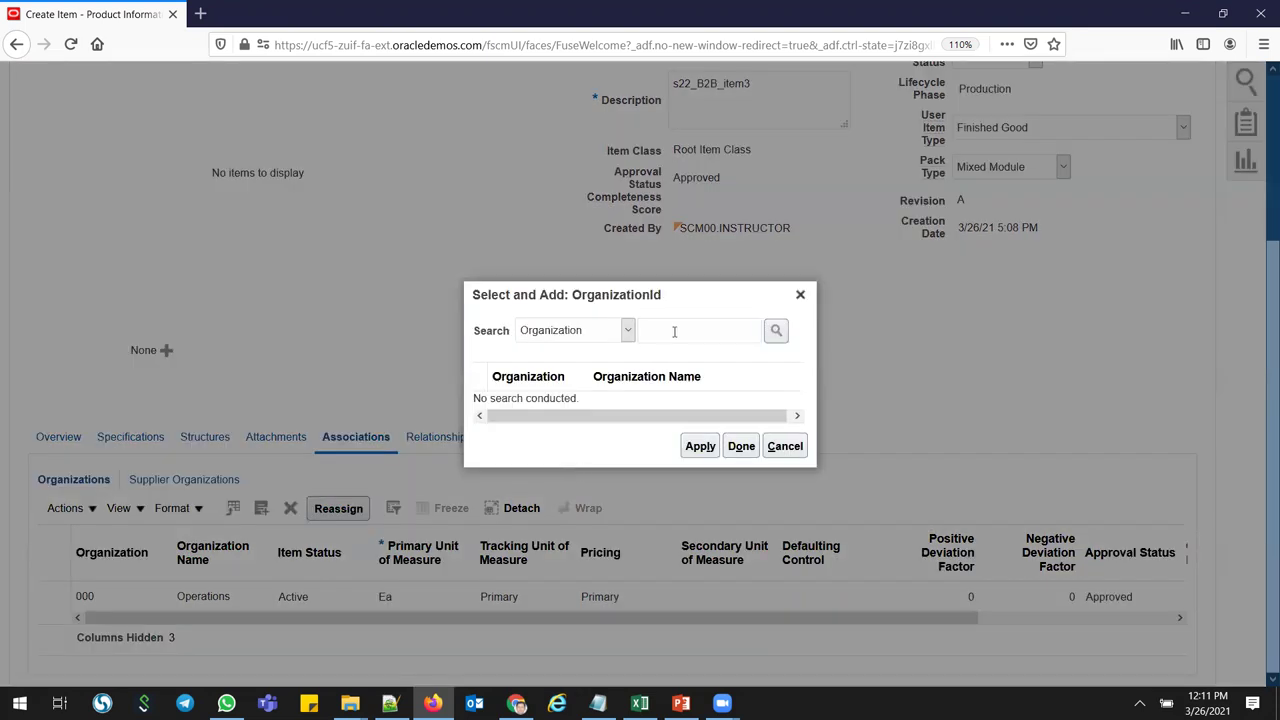
pyautogui.click(674, 331)
pyautogui.press('Return')
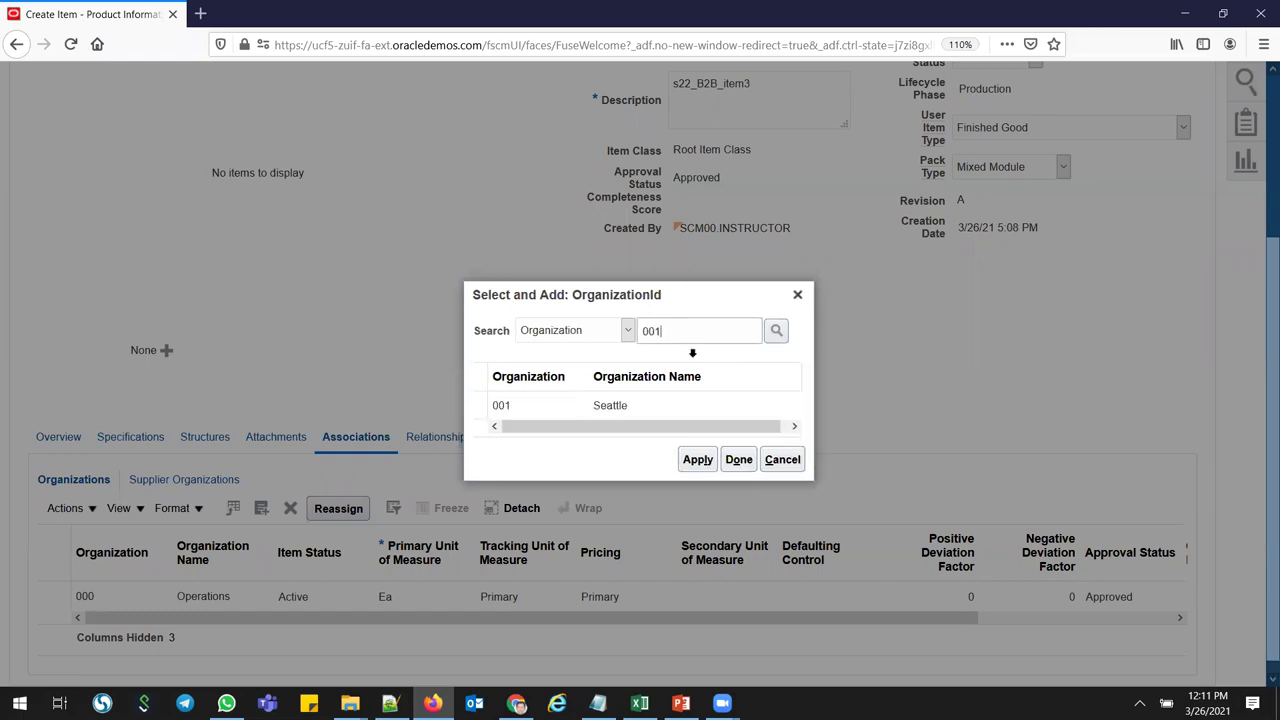
pyautogui.click(560, 400)
pyautogui.click(699, 456)
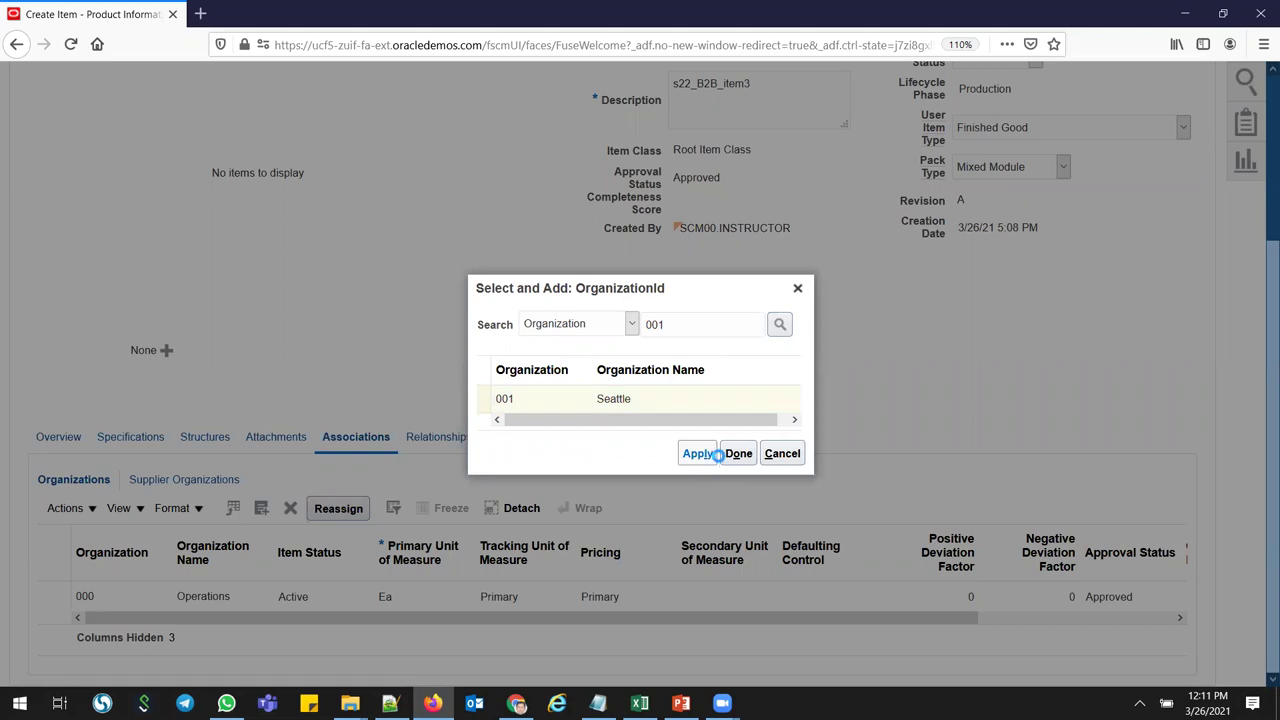
pyautogui.click(737, 455)
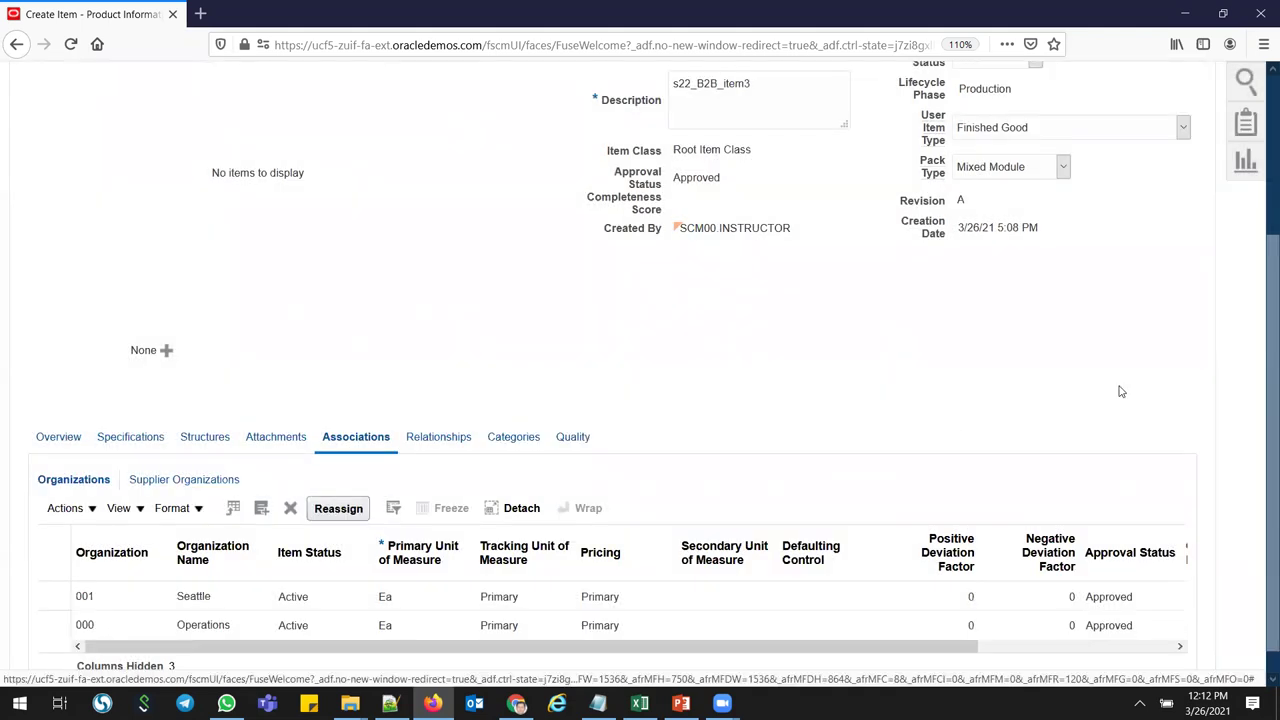
# - Save the item with its new organization assignment and close it
pyautogui.moveTo(1263, 379); pyautogui.dragTo(1263, 219)
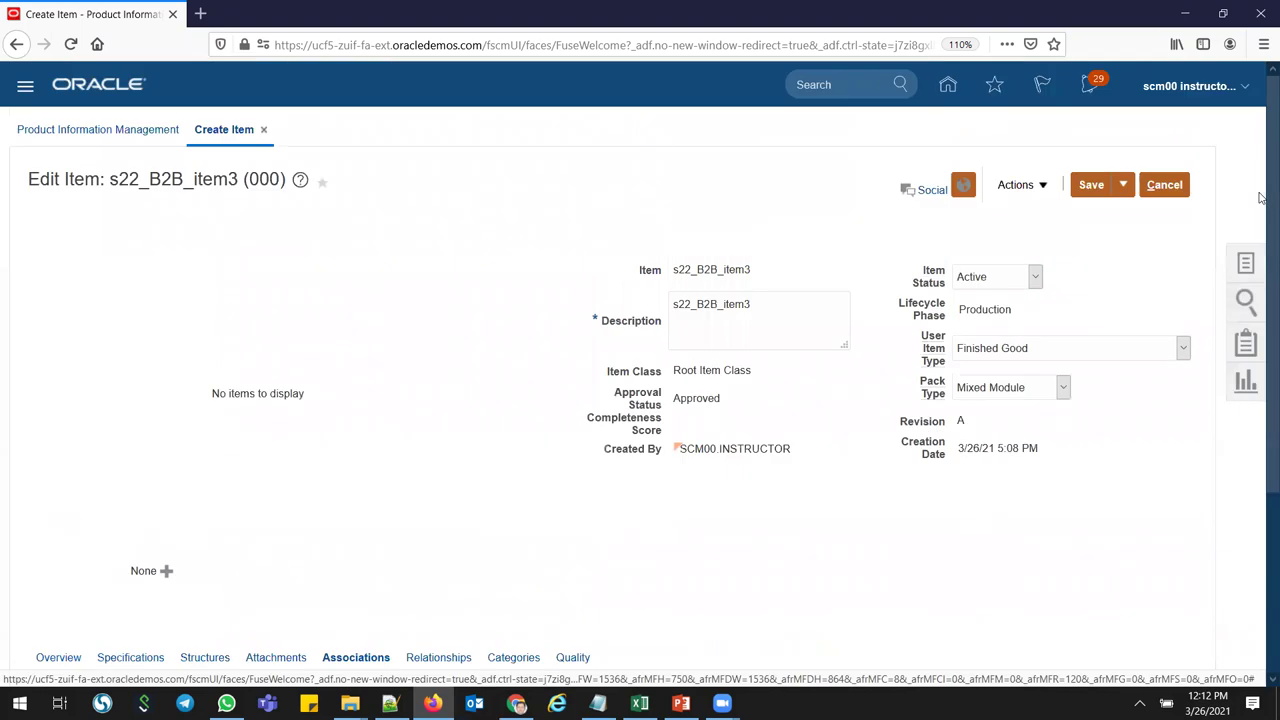
pyautogui.click(1123, 186)
pyautogui.click(1102, 214)
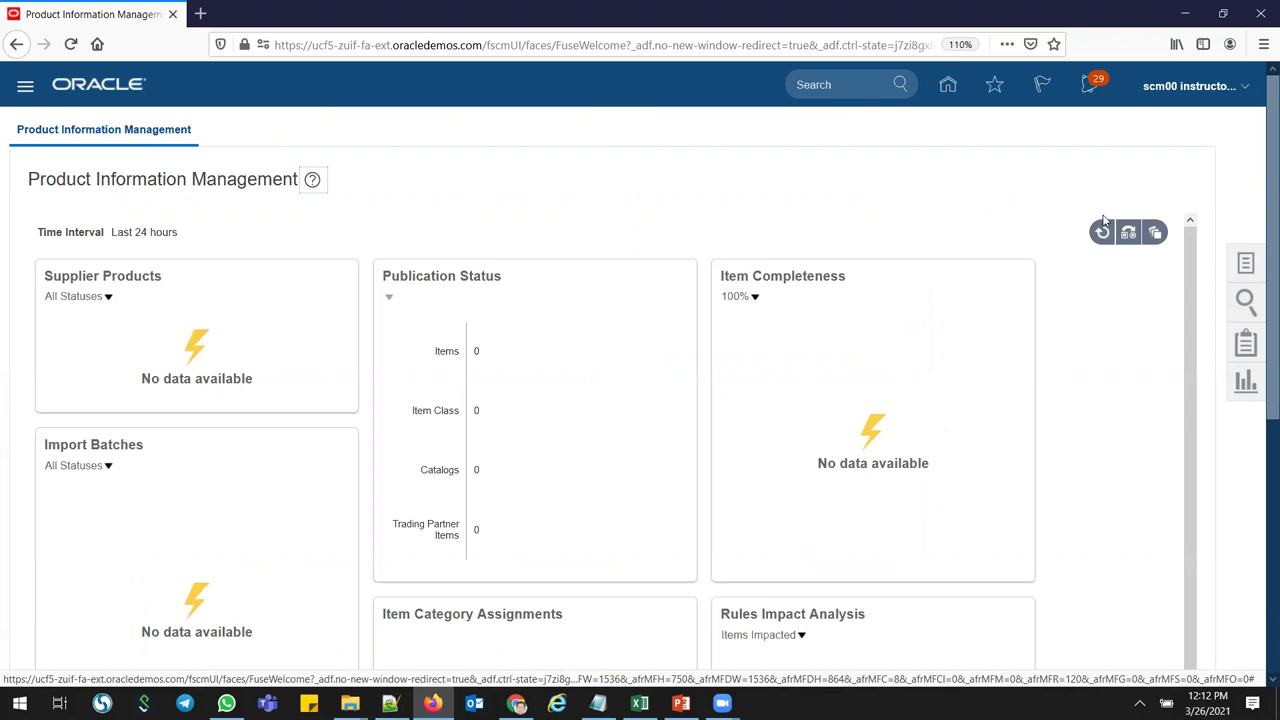
# - Go to Plan Inputs under Supply Chain Planning and open the Collect Planning Data task
pyautogui.click(947, 87)
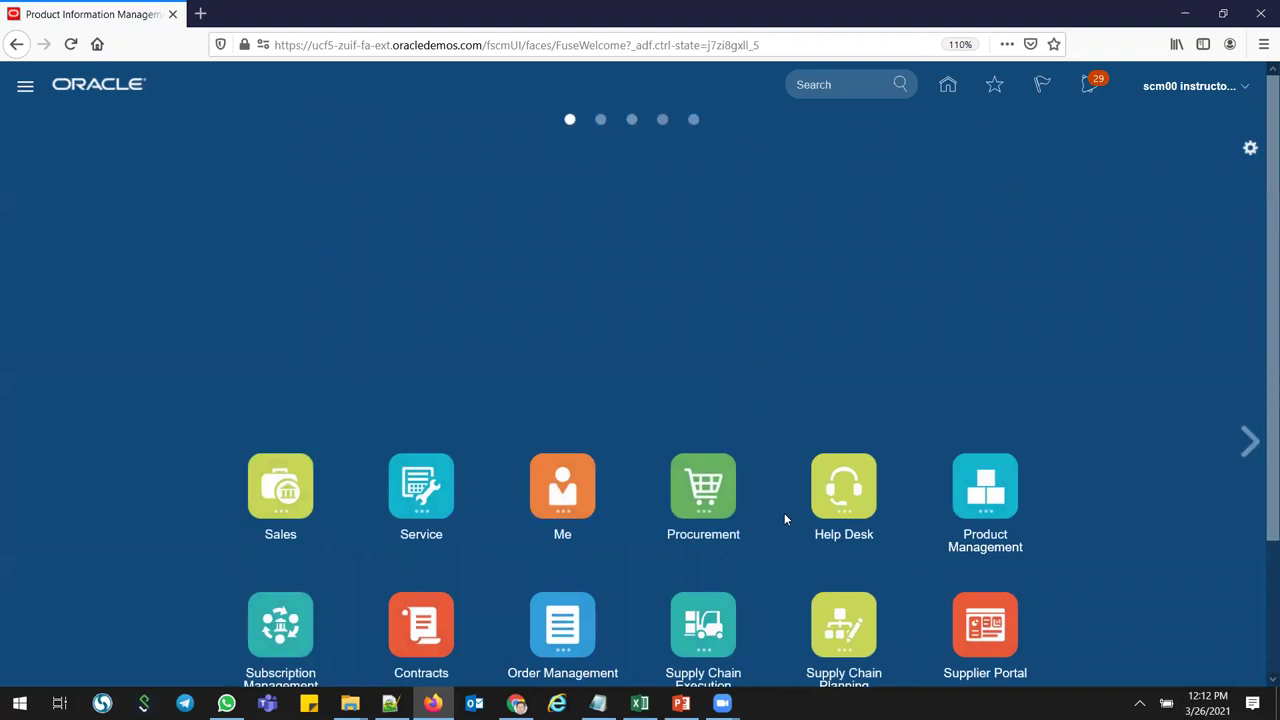
pyautogui.scroll(-2, 786, 519)
pyautogui.click(862, 493)
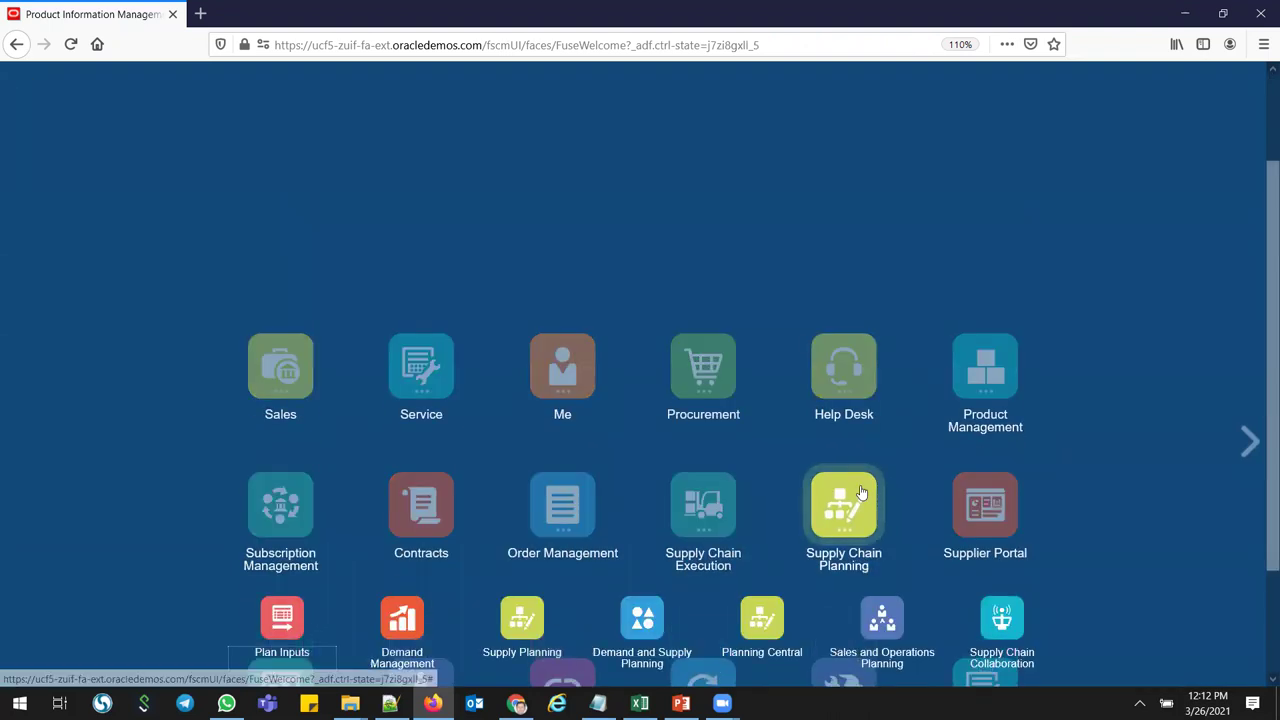
pyautogui.click(280, 612)
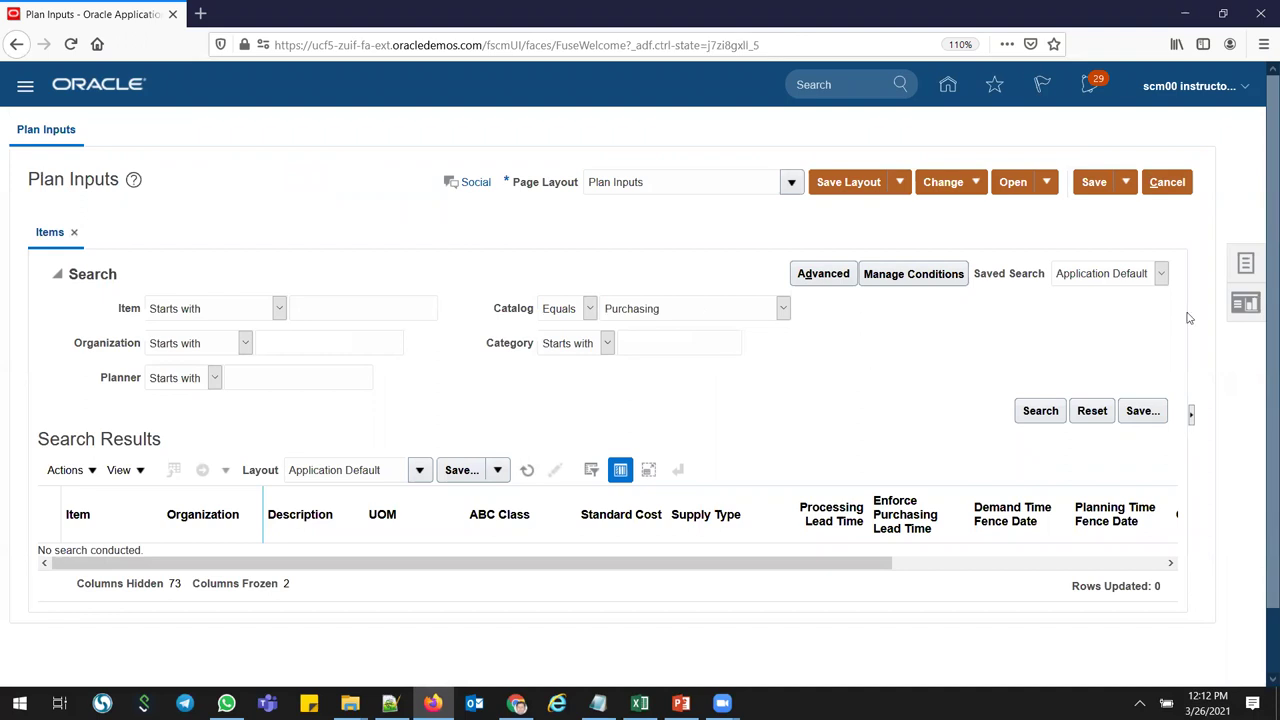
pyautogui.click(1245, 263)
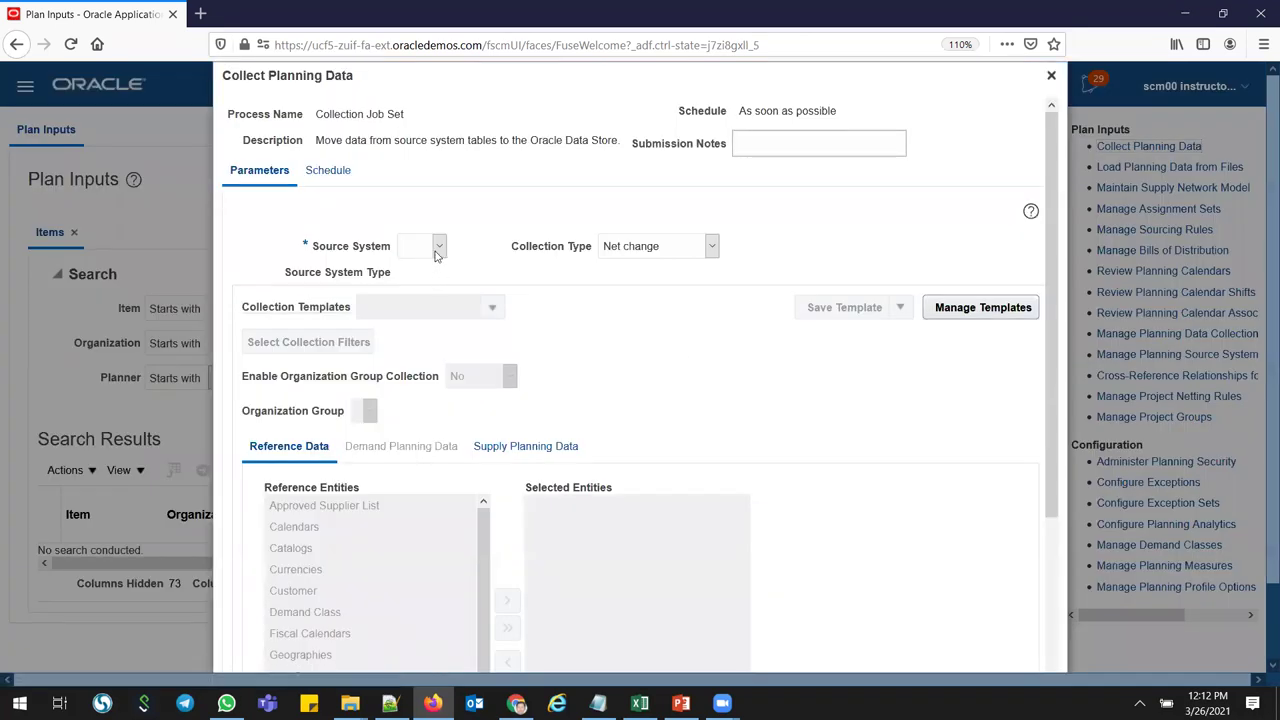
# - Set the collection's source system to OPS, keeping the Net change type, and add Items to the selected reference entities
pyautogui.click(632, 252)
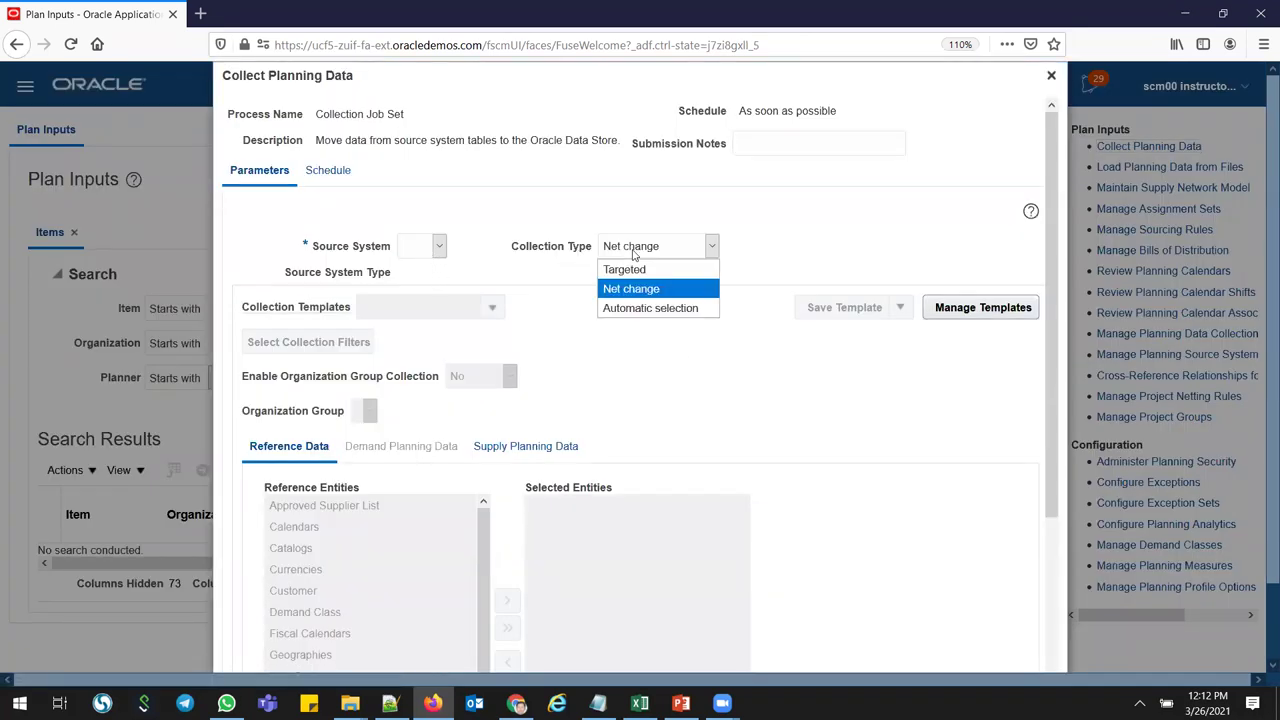
pyautogui.click(632, 254)
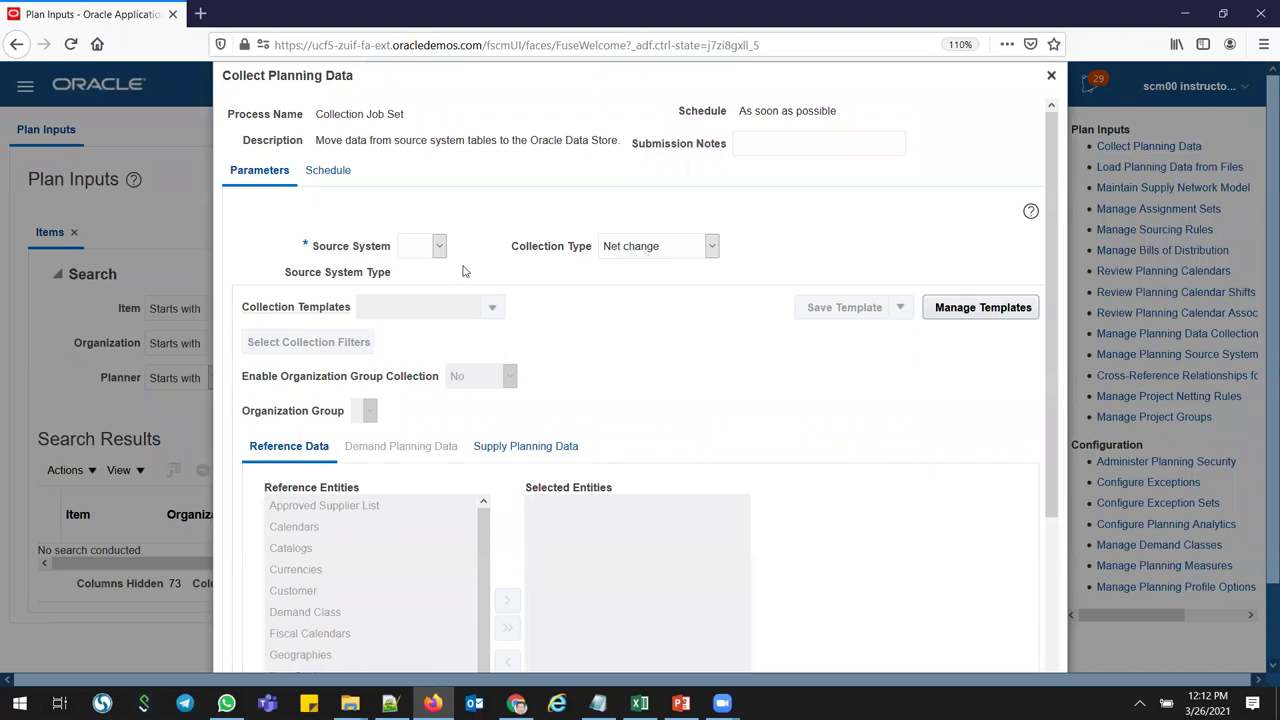
pyautogui.click(428, 251)
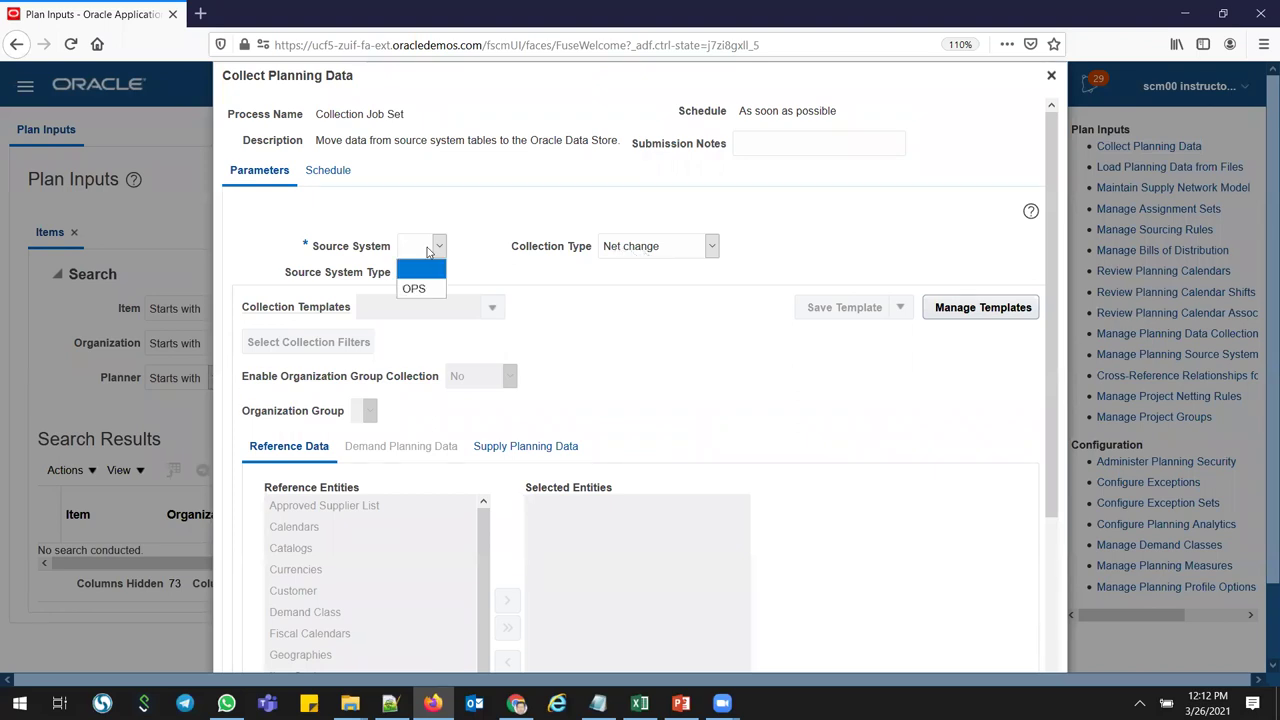
pyautogui.click(425, 291)
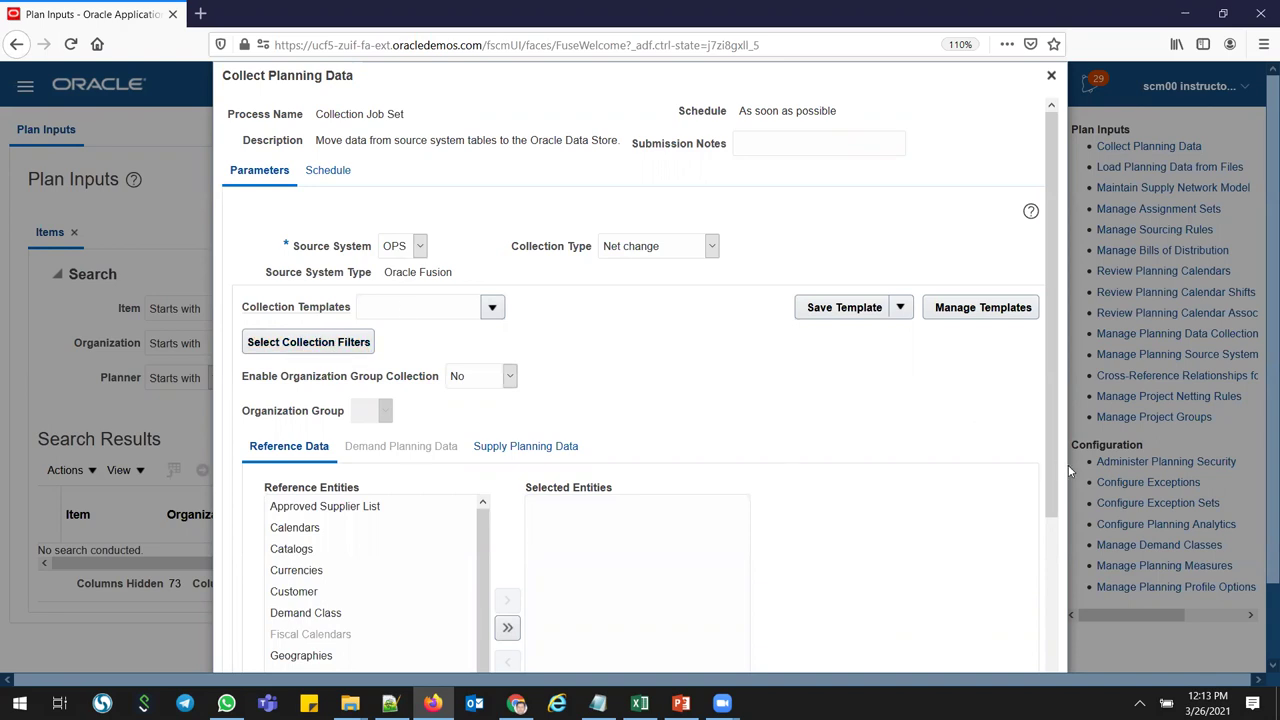
pyautogui.moveTo(1050, 464); pyautogui.dragTo(1049, 588)
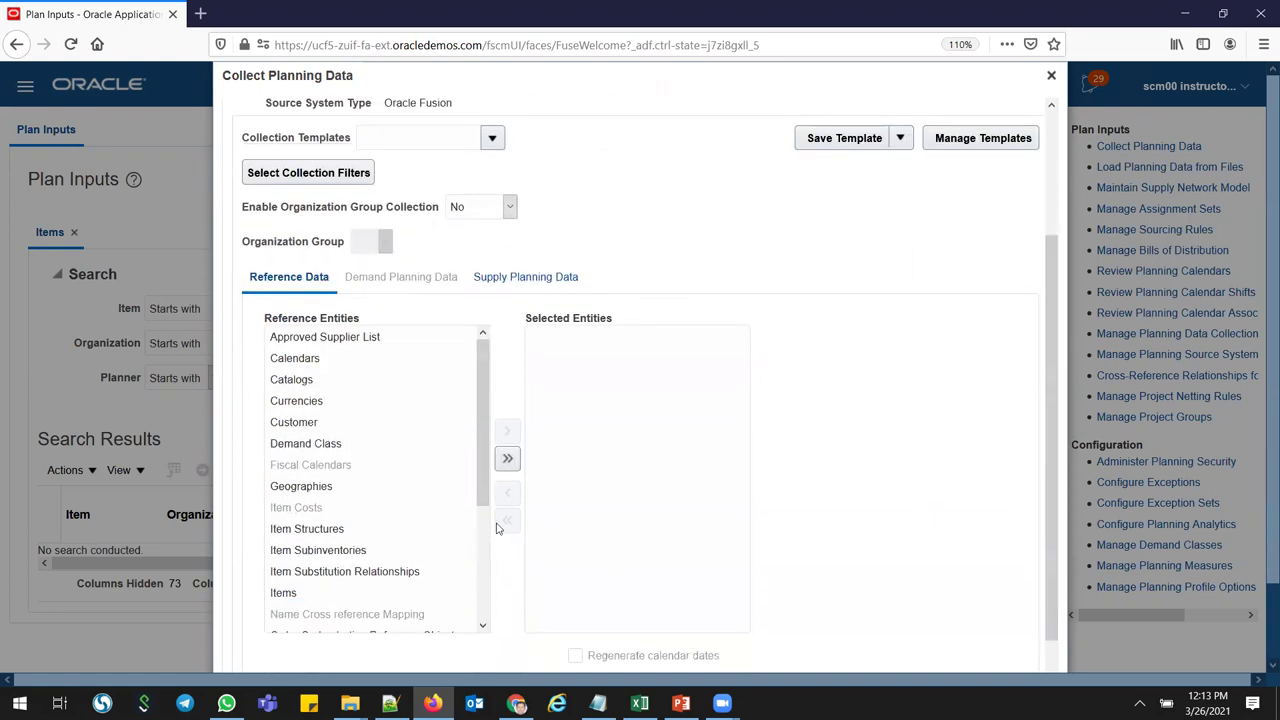
pyautogui.click(310, 593)
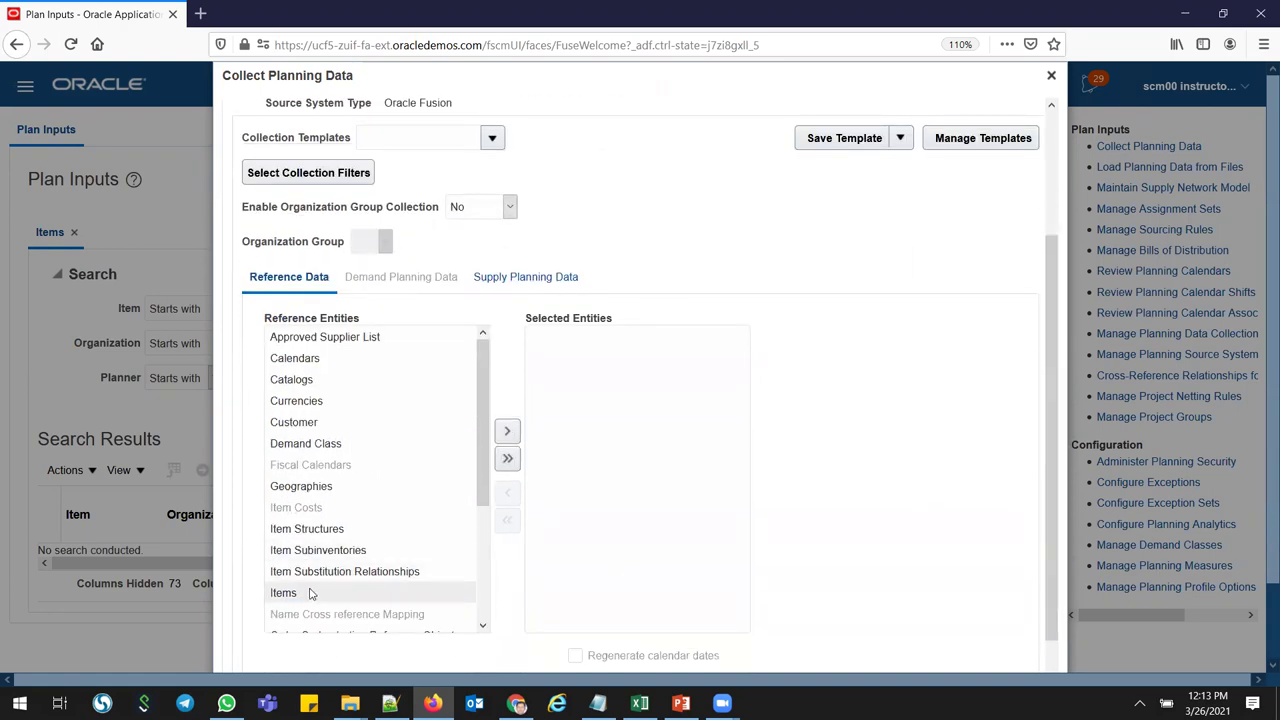
pyautogui.click(507, 430)
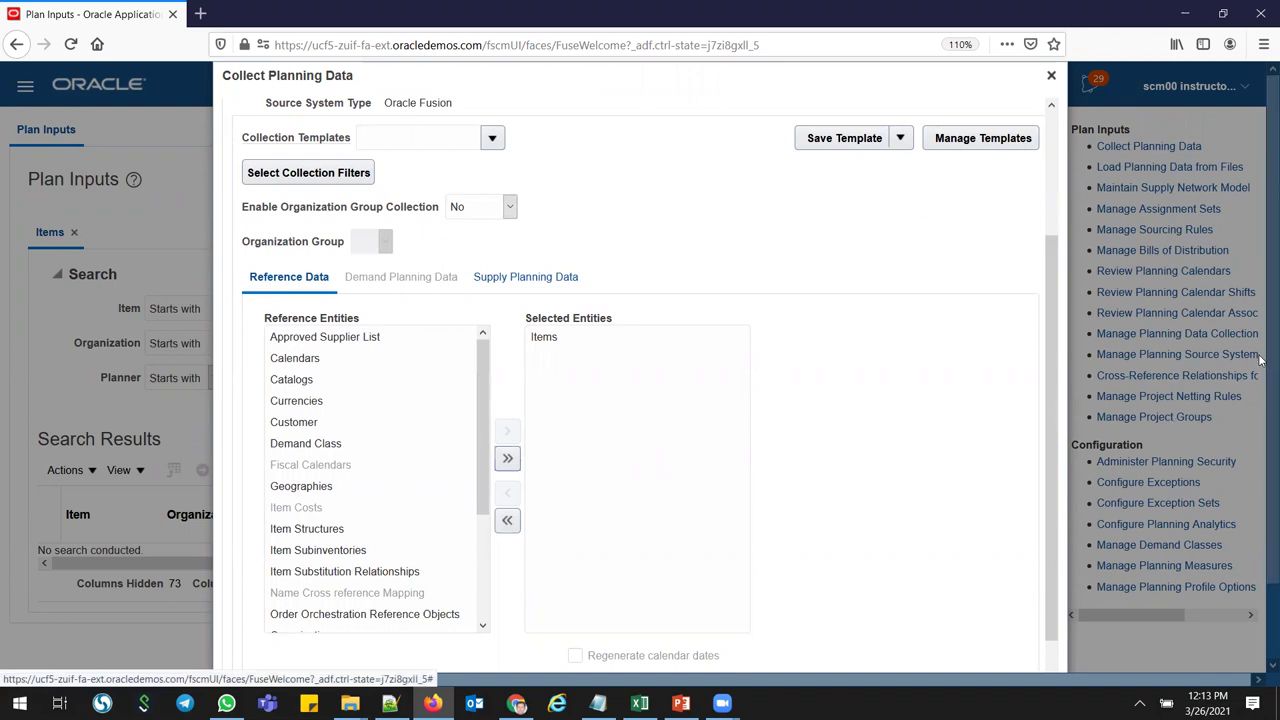
# - Limit the collection filters to organization 001 Seattle, chosen in the Organizations Filter for Transaction Data
pyautogui.moveTo(1049, 464); pyautogui.dragTo(1047, 410)
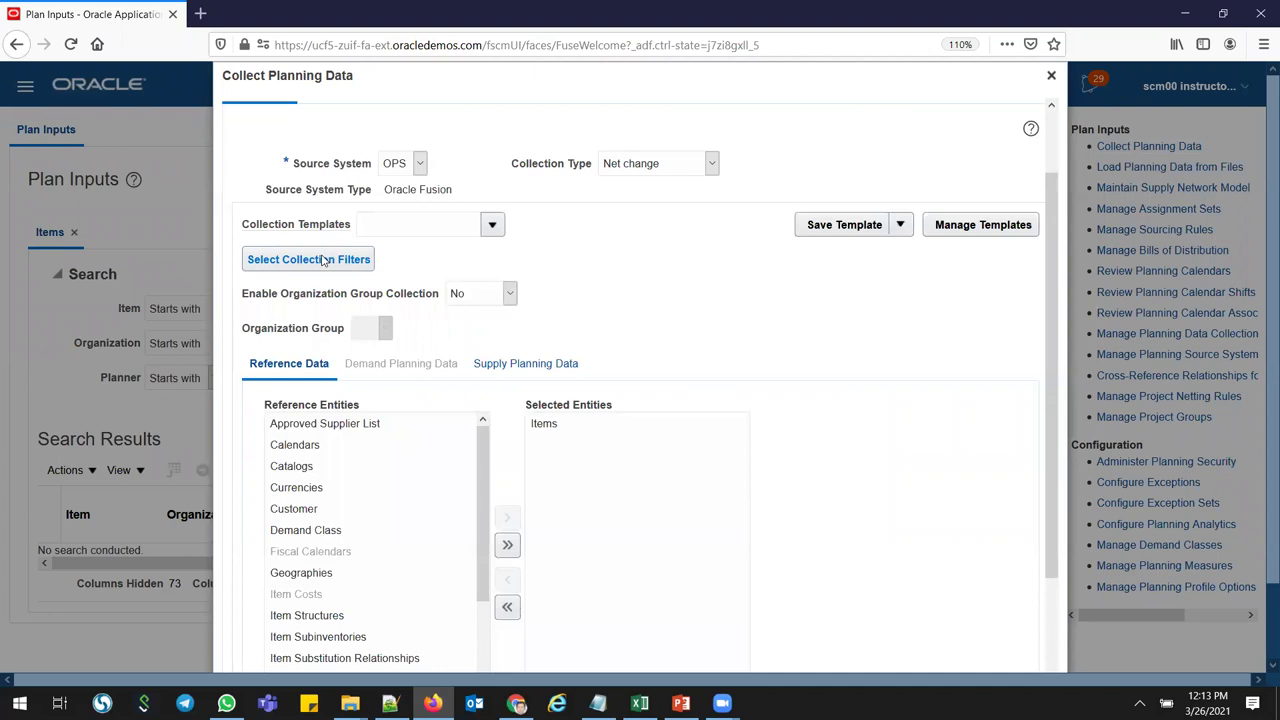
pyautogui.click(323, 260)
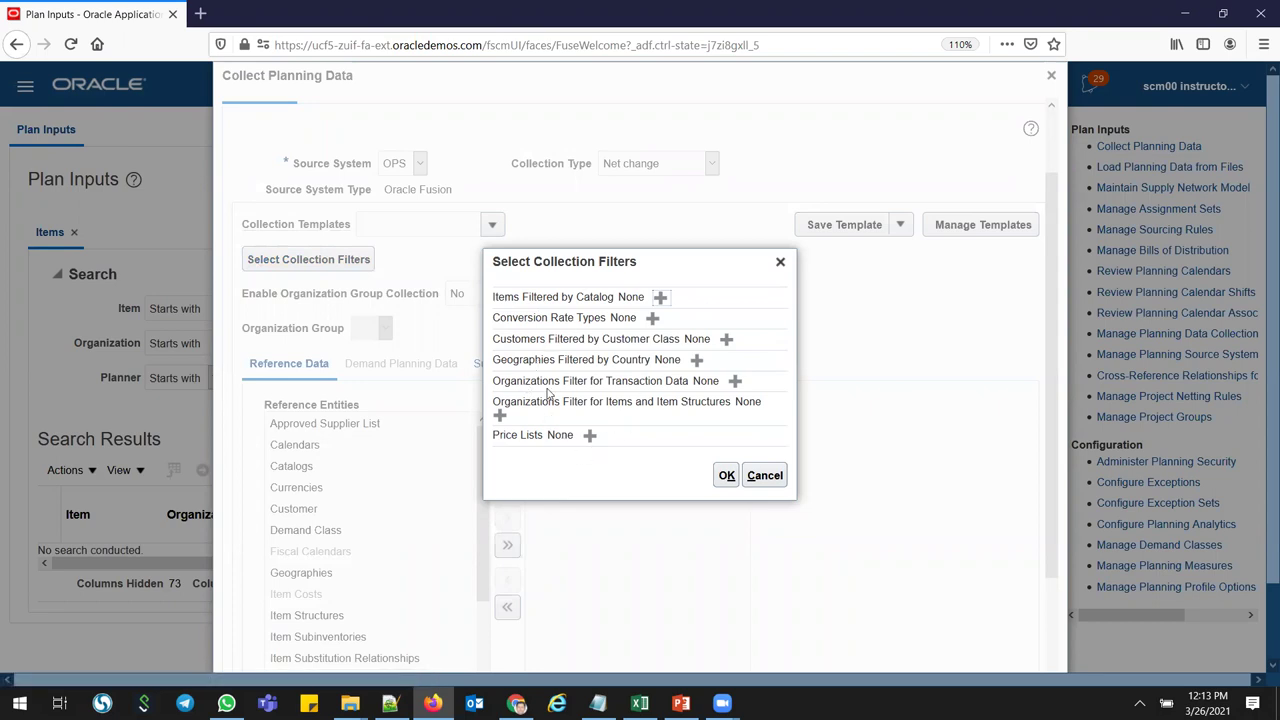
pyautogui.click(735, 383)
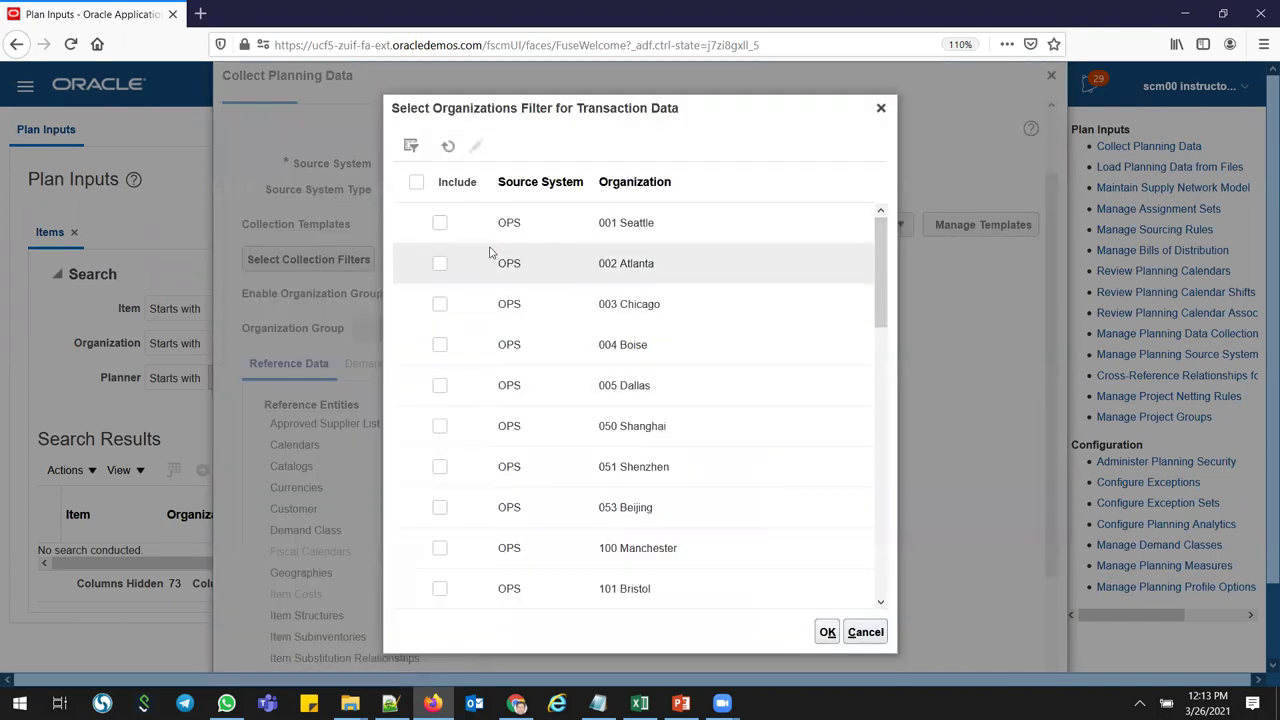
pyautogui.click(442, 228)
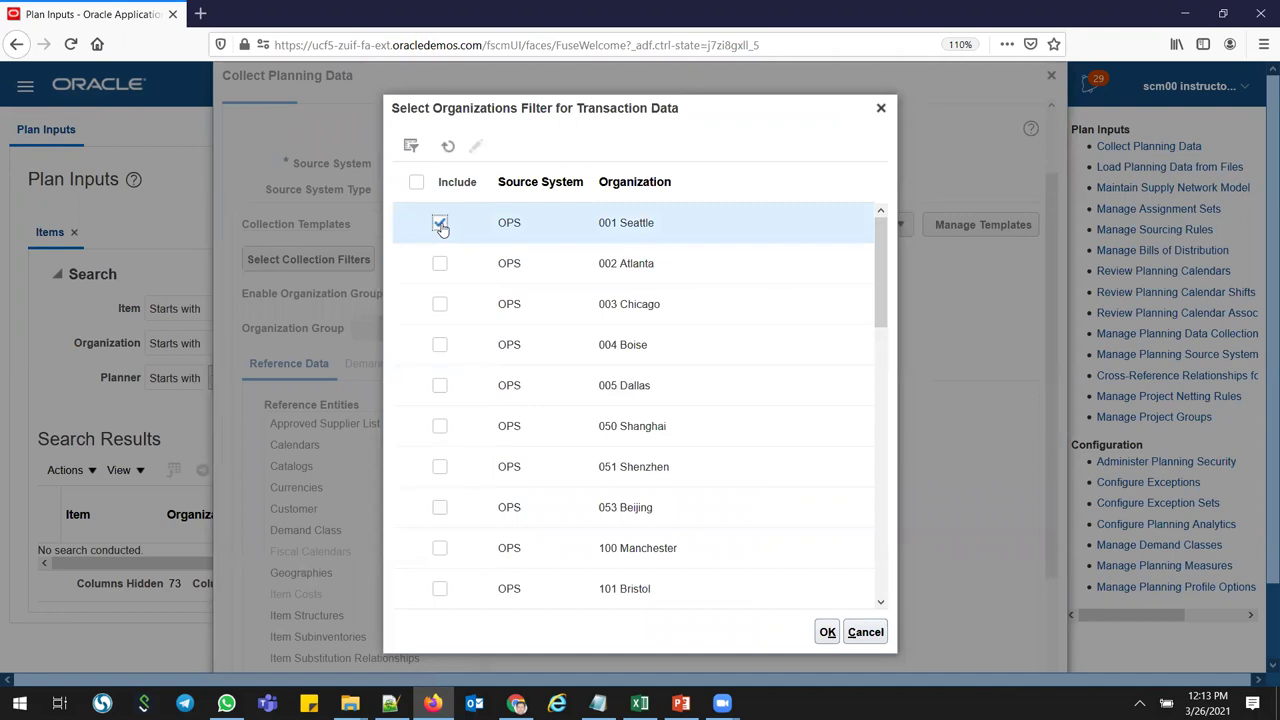
pyautogui.click(827, 631)
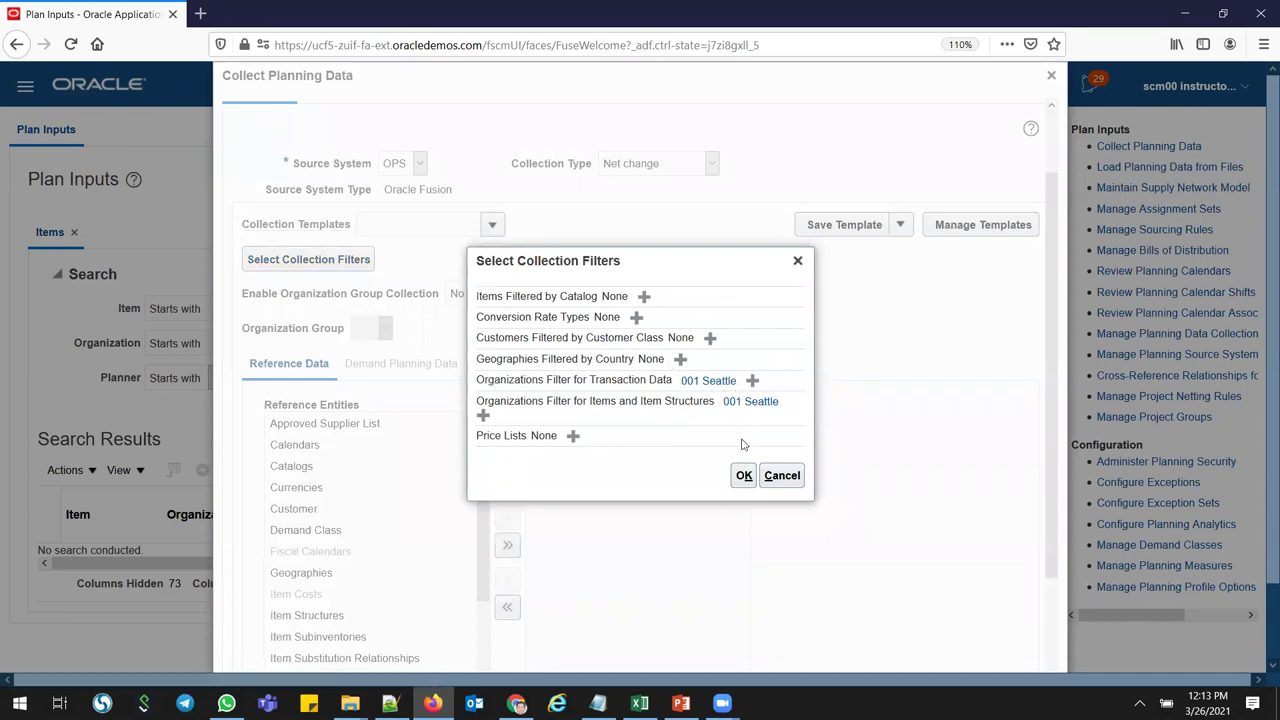
pyautogui.click(744, 475)
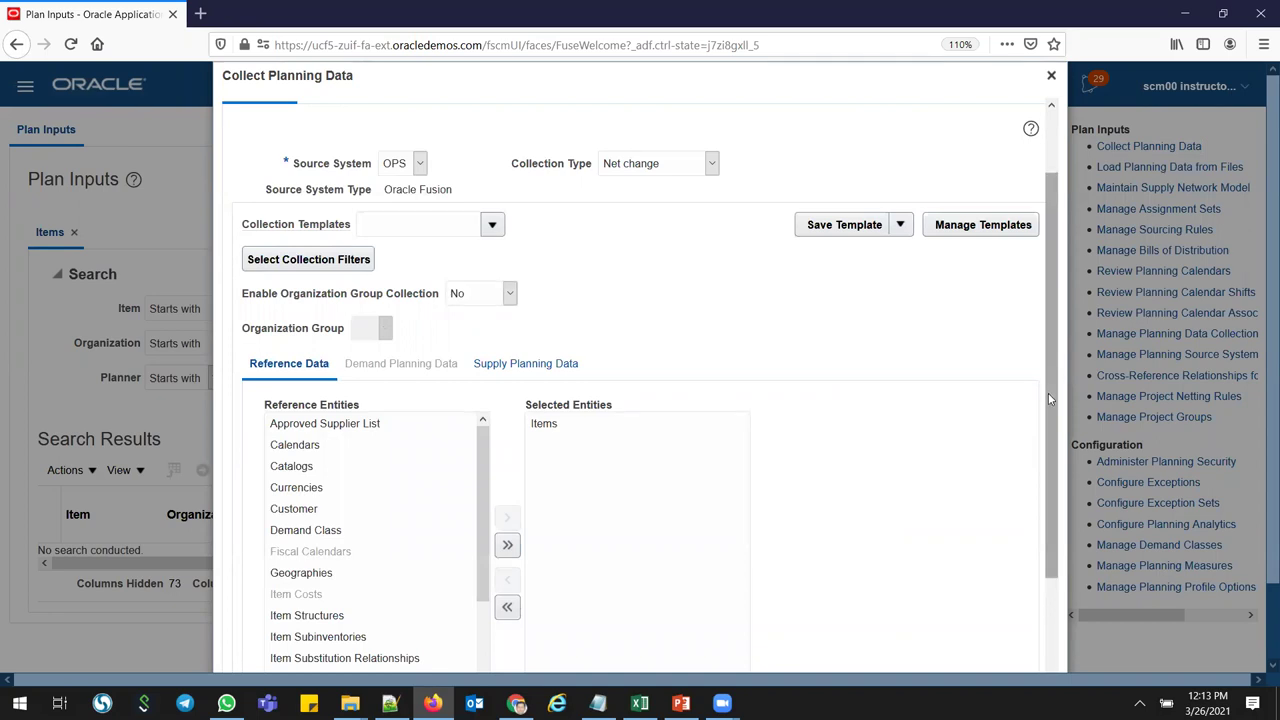
# - Submit the planning data collection and dismiss the submission message
pyautogui.scroll(-3, 1048, 397)
pyautogui.scroll(-2, 1074, 554)
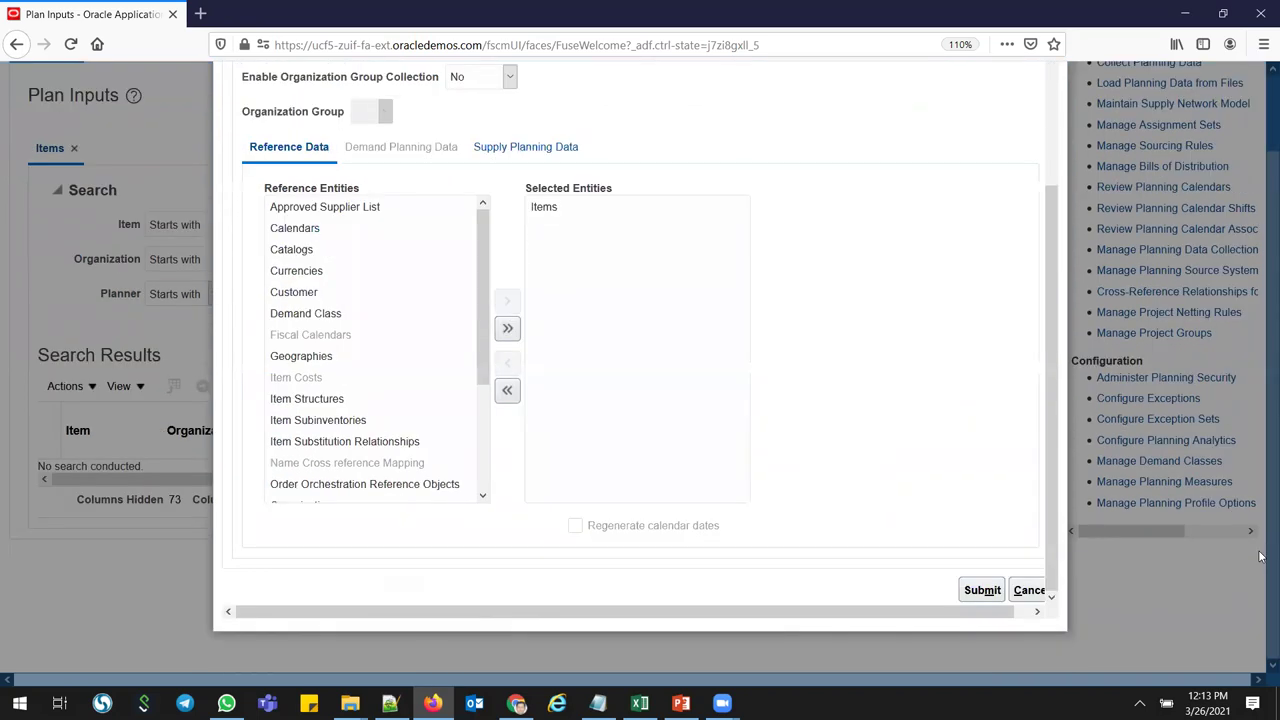
pyautogui.click(980, 592)
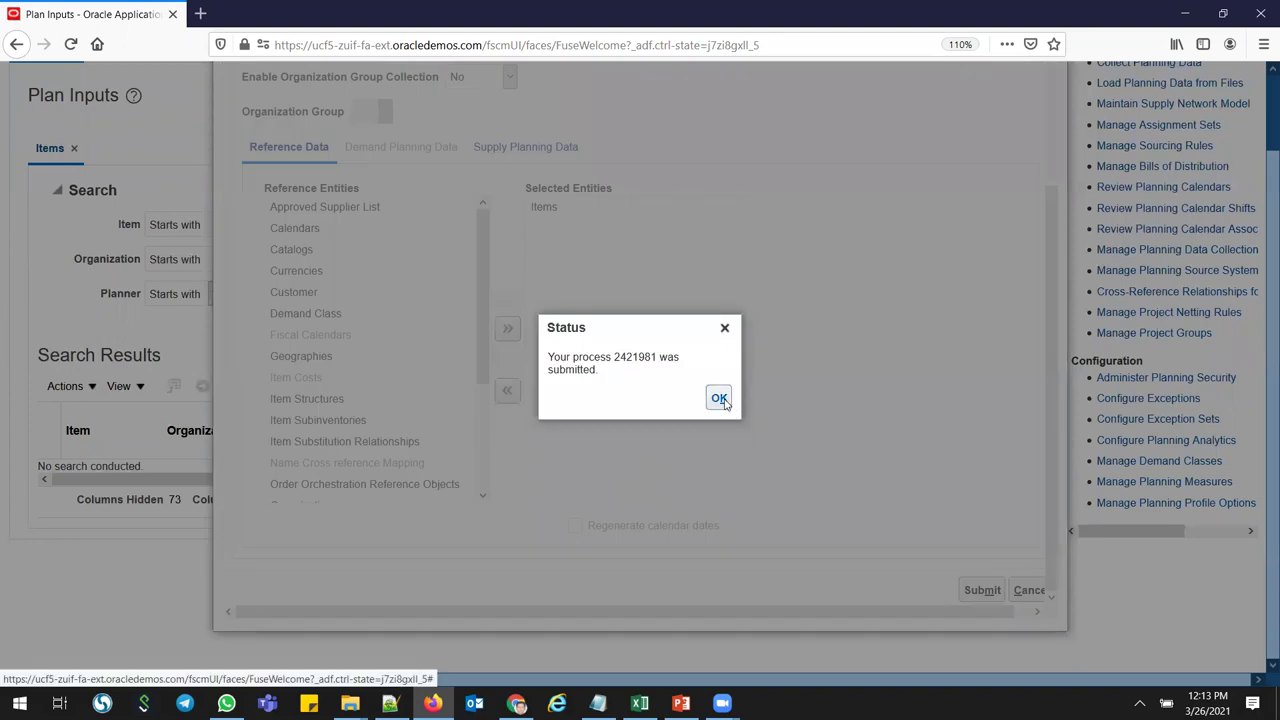
pyautogui.click(719, 398)
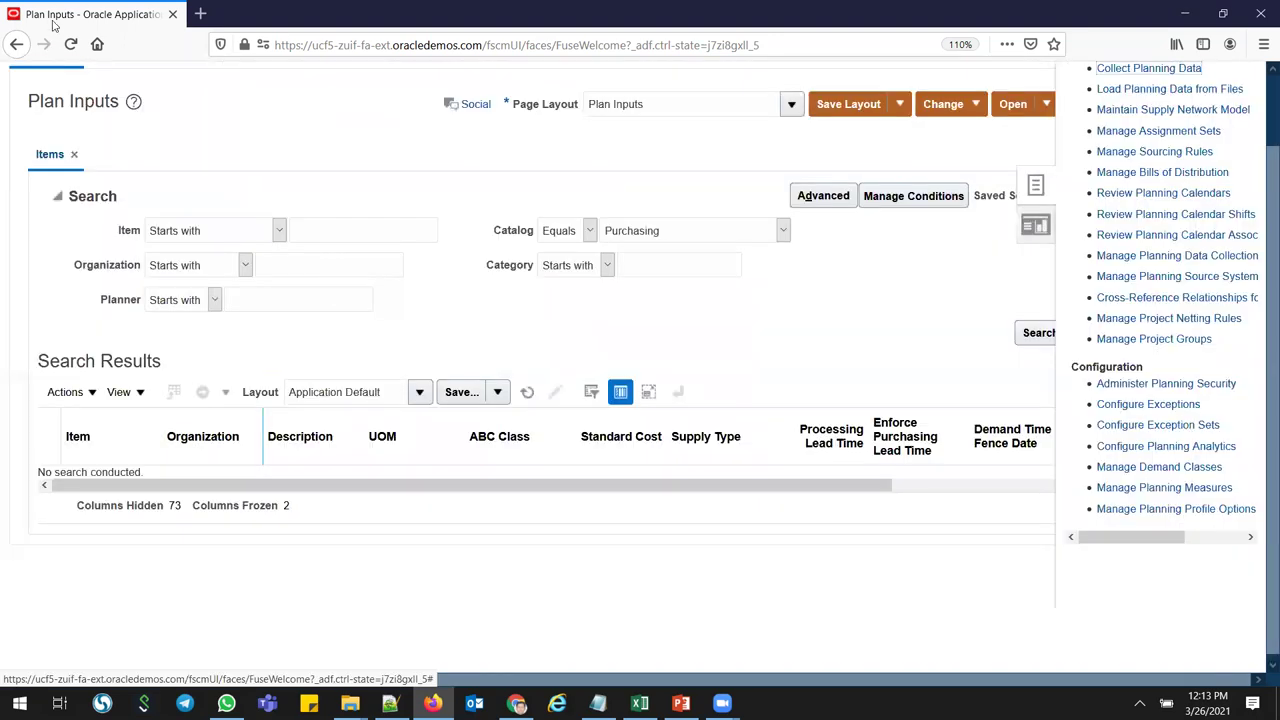
# - Duplicate the Plan Inputs browser tab and open the Scheduled Processes overview in the copy
pyautogui.rightClick(55, 16)
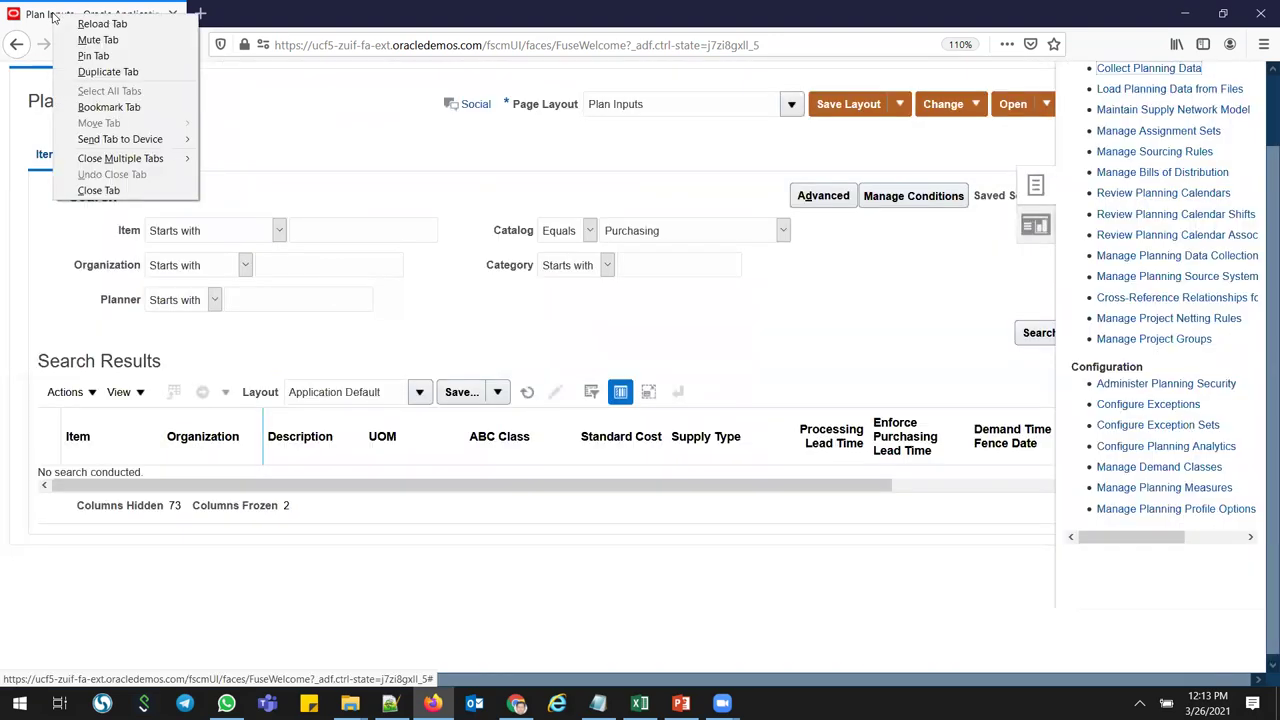
pyautogui.click(100, 72)
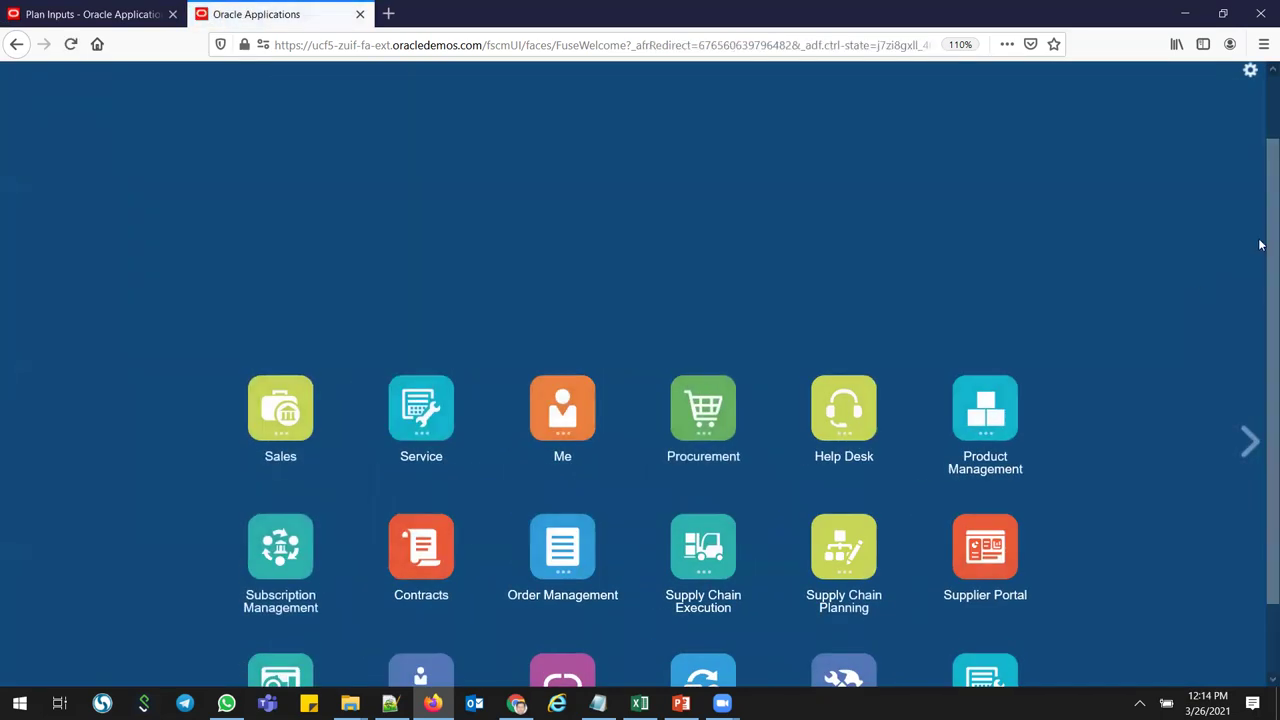
pyautogui.scroll(-3, 840, 590)
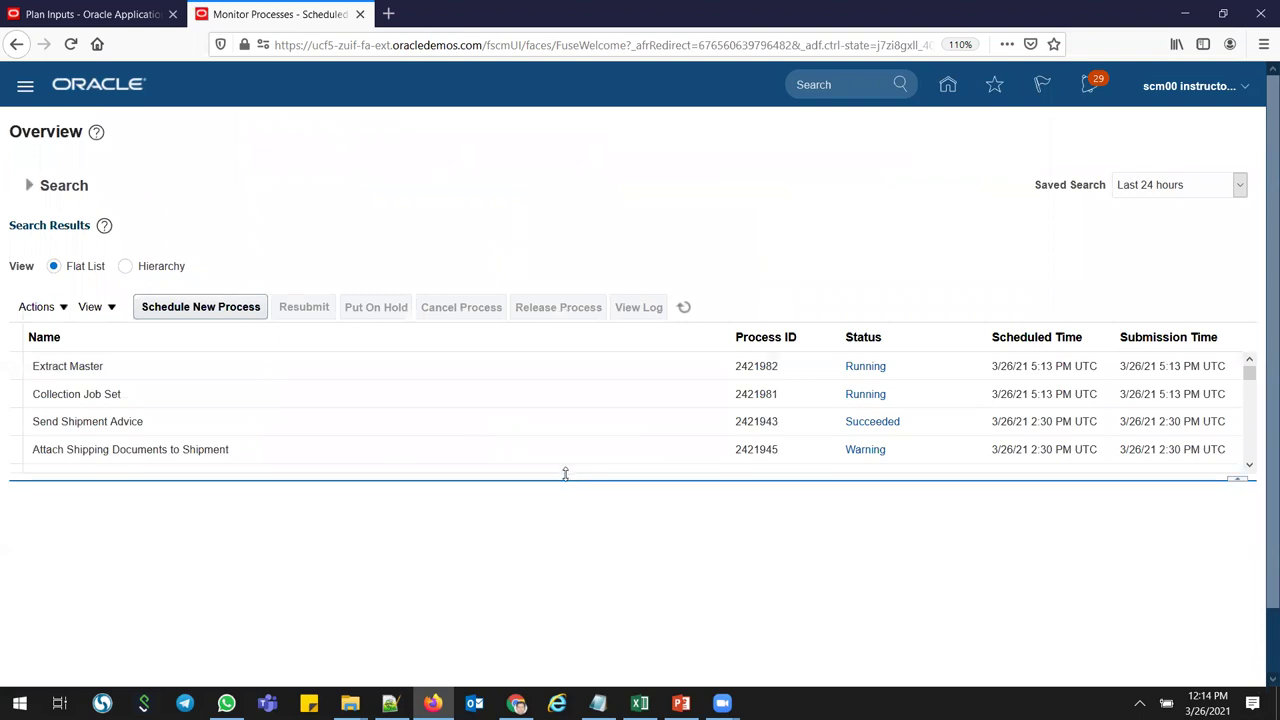
# - Enlarge the scheduled processes list and refresh it repeatedly to monitor the collection job's progress
pyautogui.moveTo(565, 476); pyautogui.dragTo(575, 605)
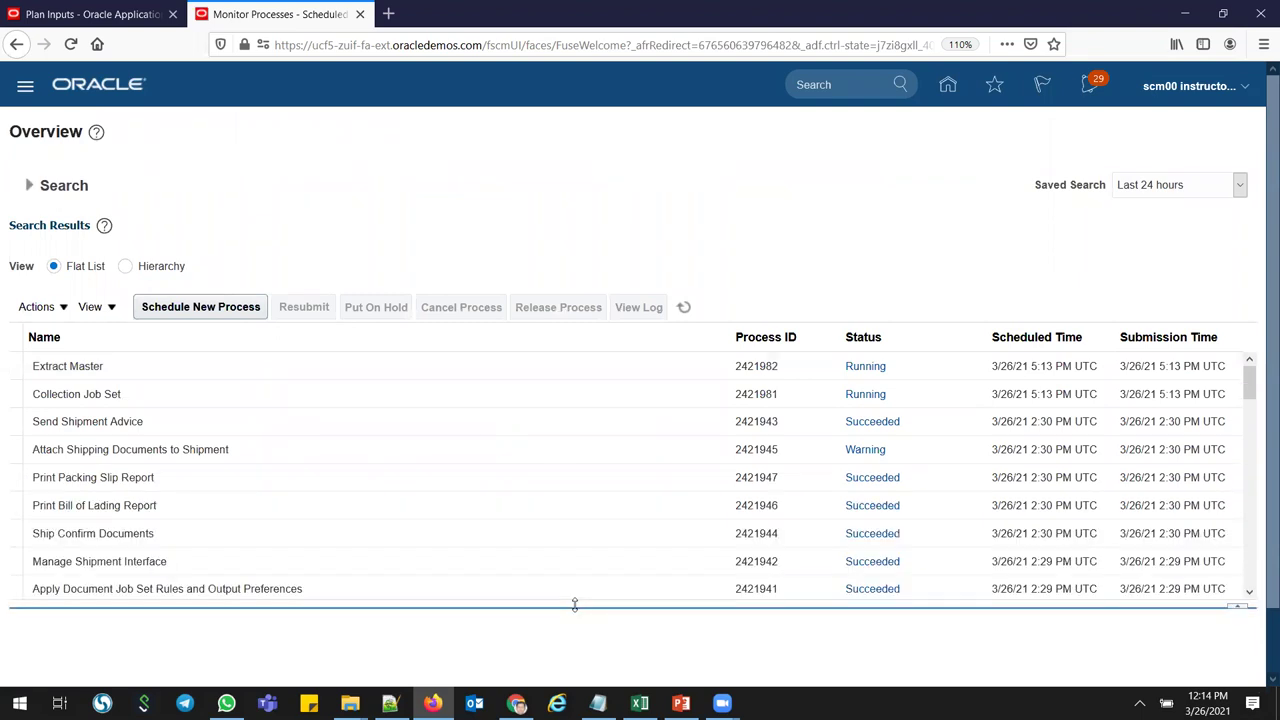
pyautogui.click(683, 307)
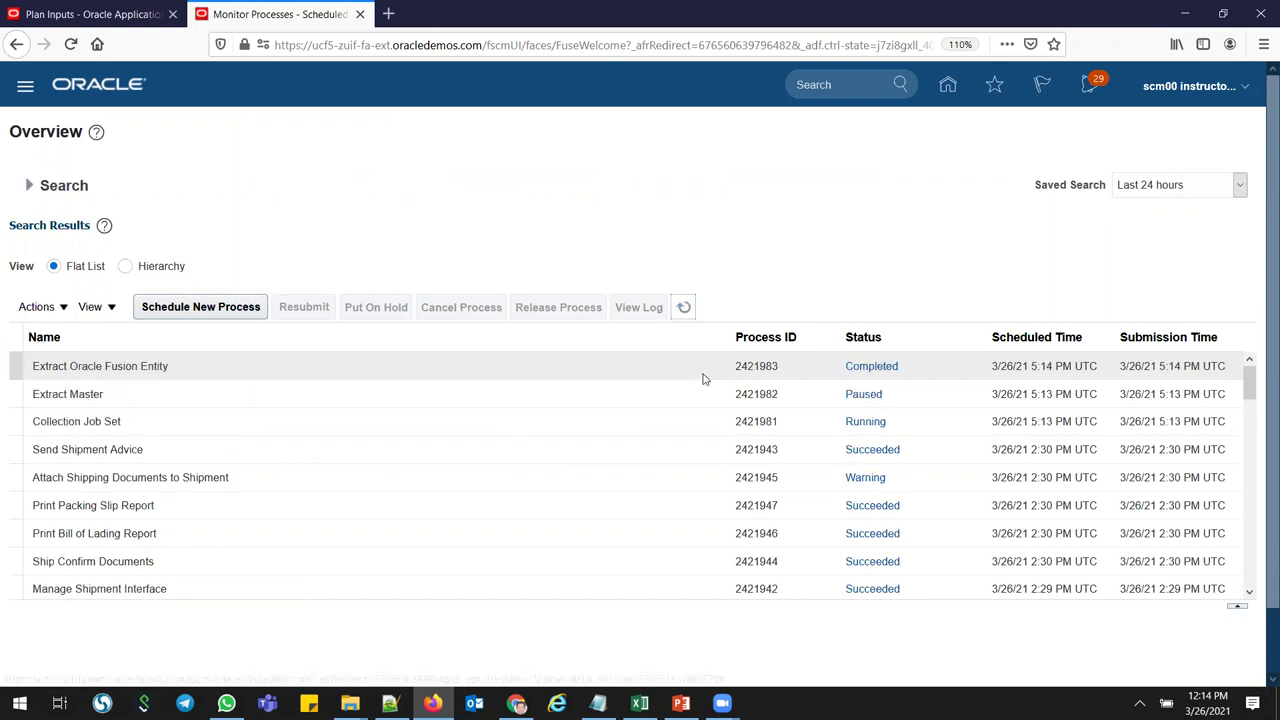
pyautogui.click(683, 307)
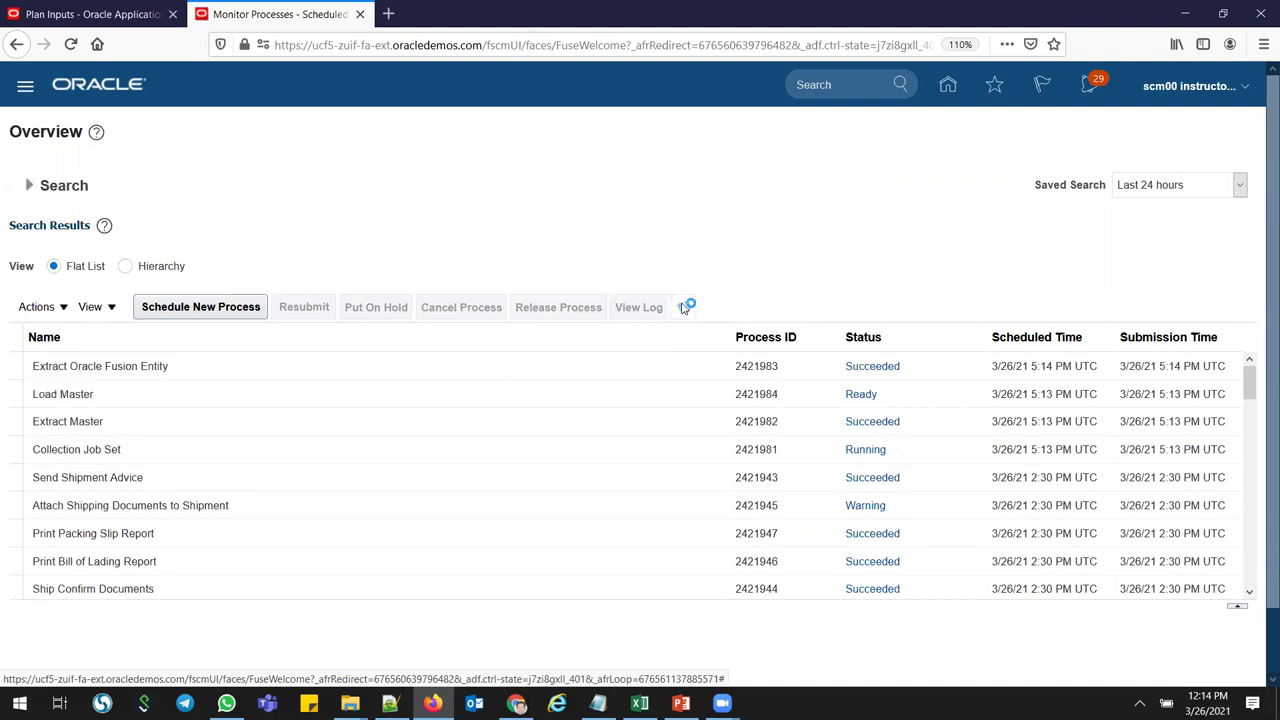
pyautogui.click(683, 307)
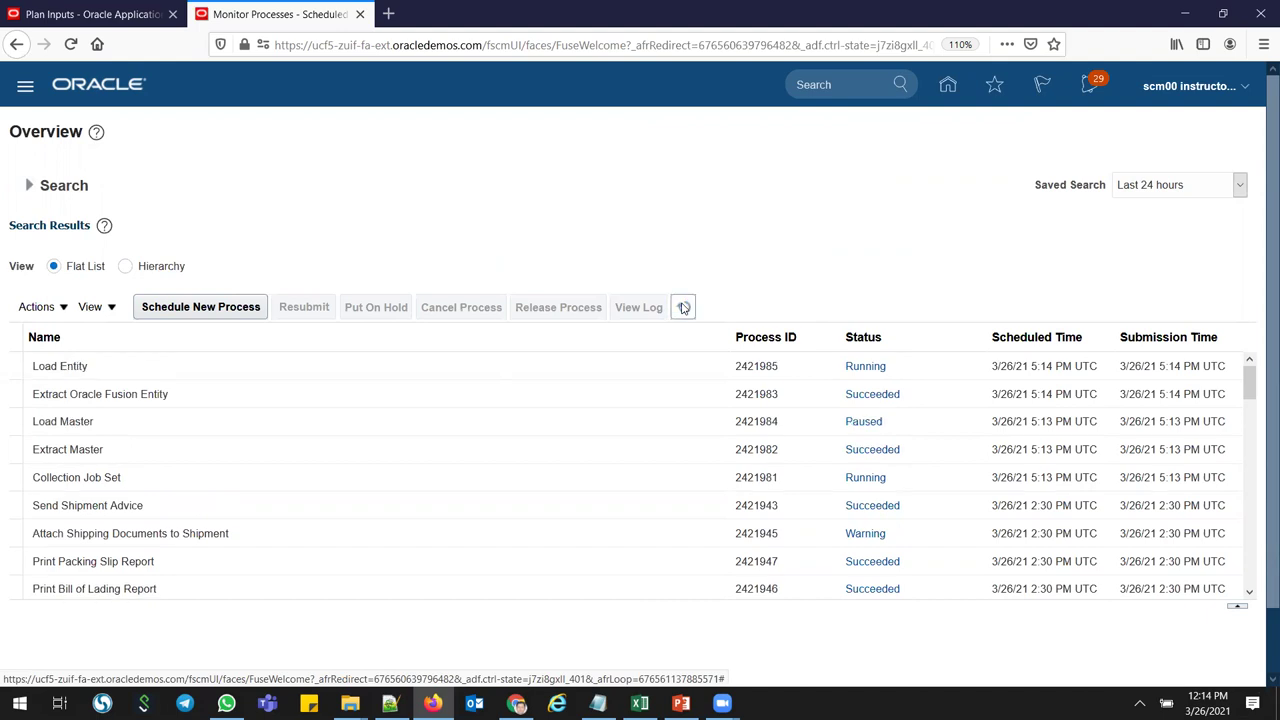
pyautogui.click(683, 307)
pyautogui.click(683, 308)
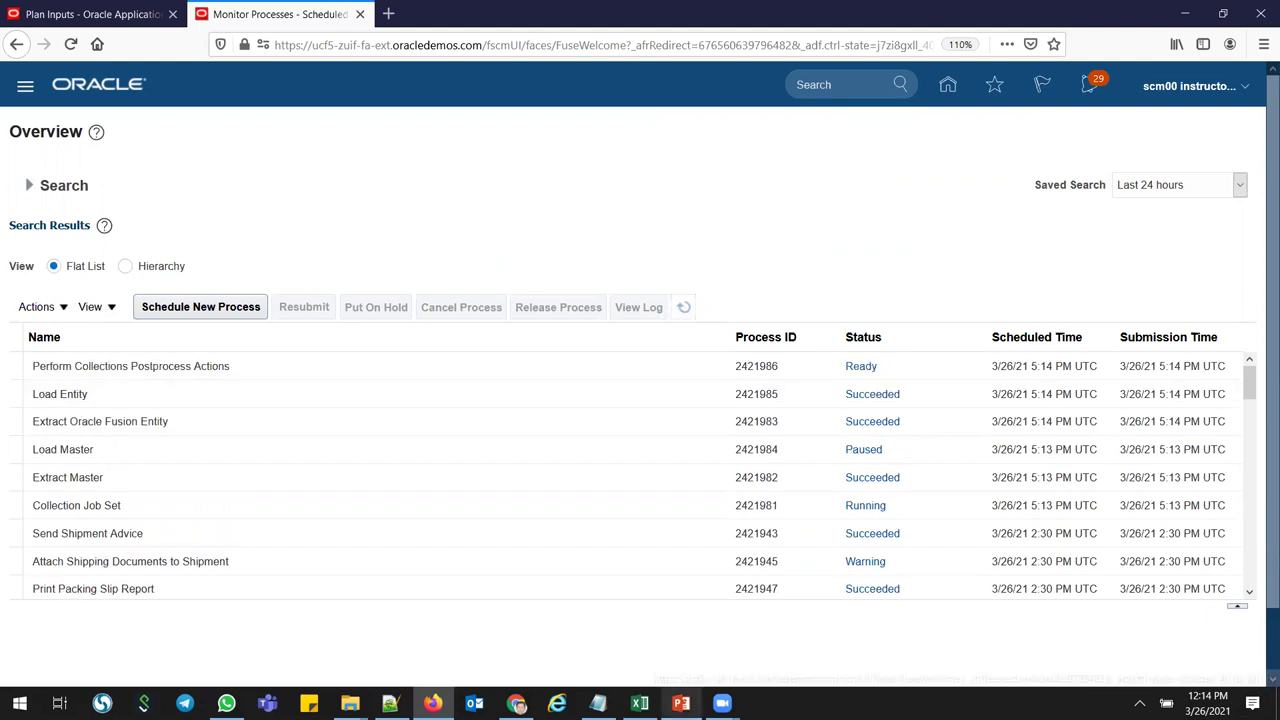
# - Consult the B2B Partial Buy checklist in the Excel training data sheet, marking the Create a price list row, and return to Oracle
pyautogui.click(640, 703)
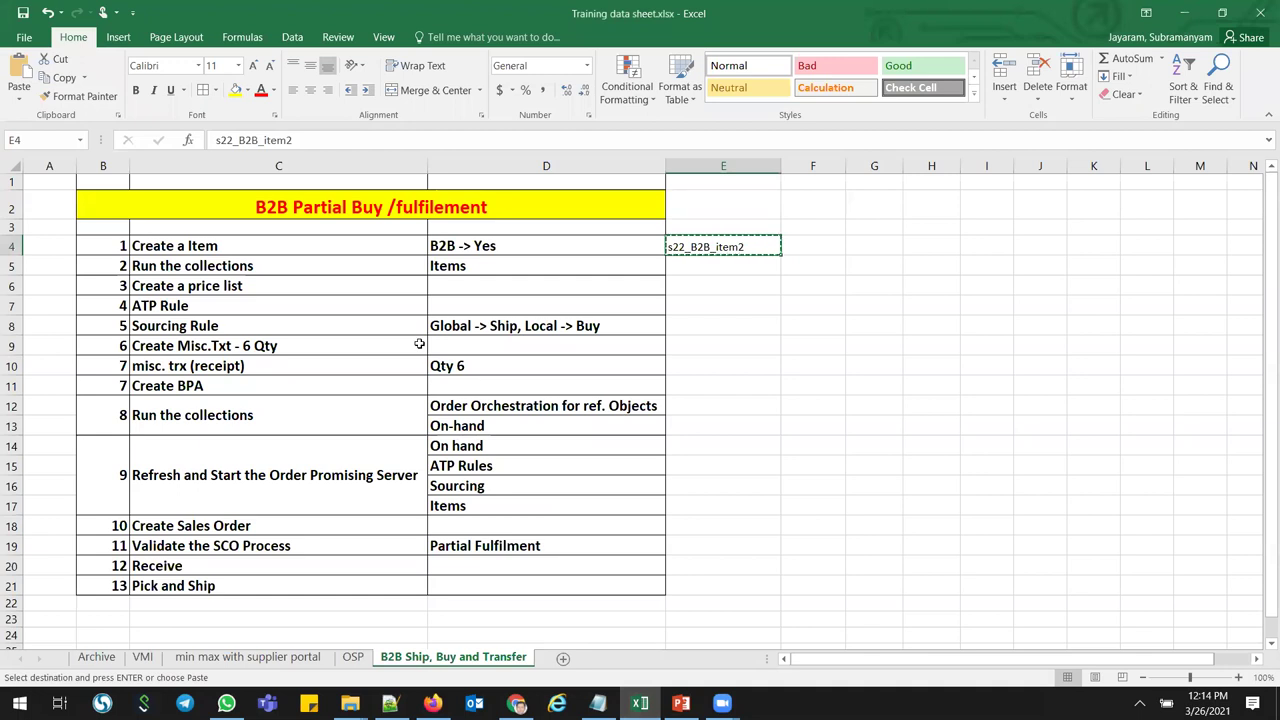
pyautogui.click(267, 283)
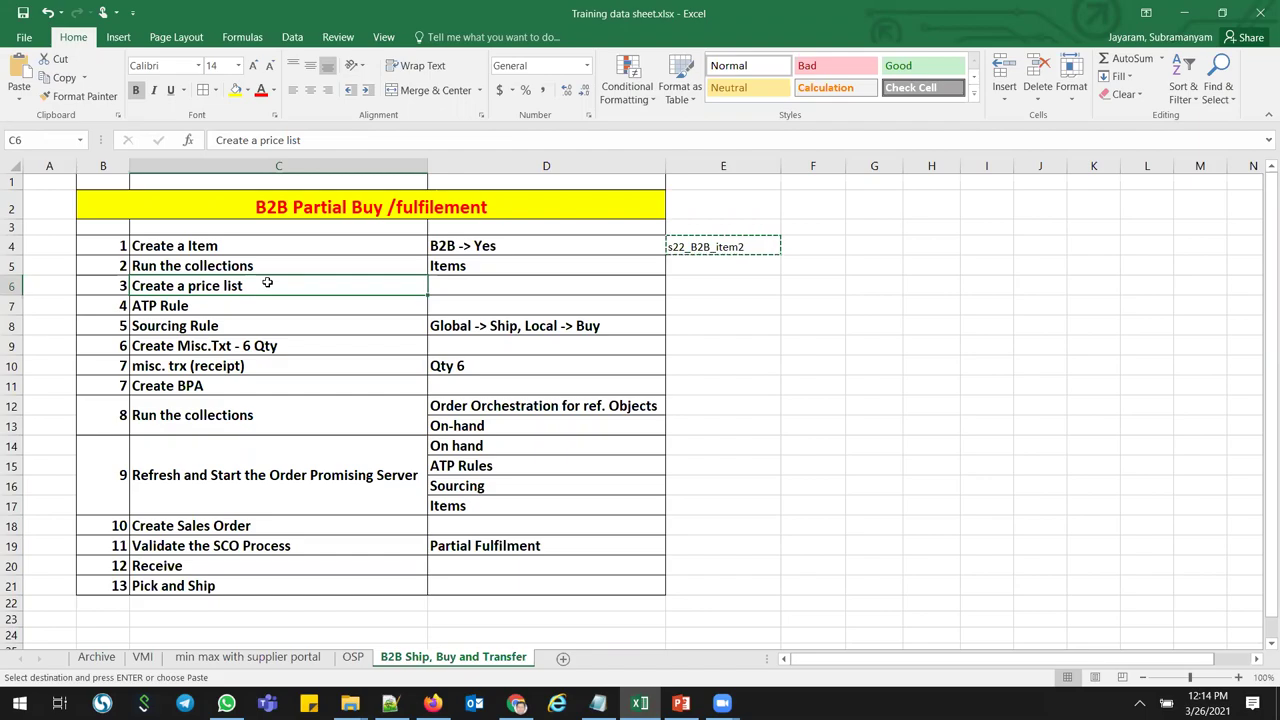
pyautogui.hotkey('alt', 'Tab')
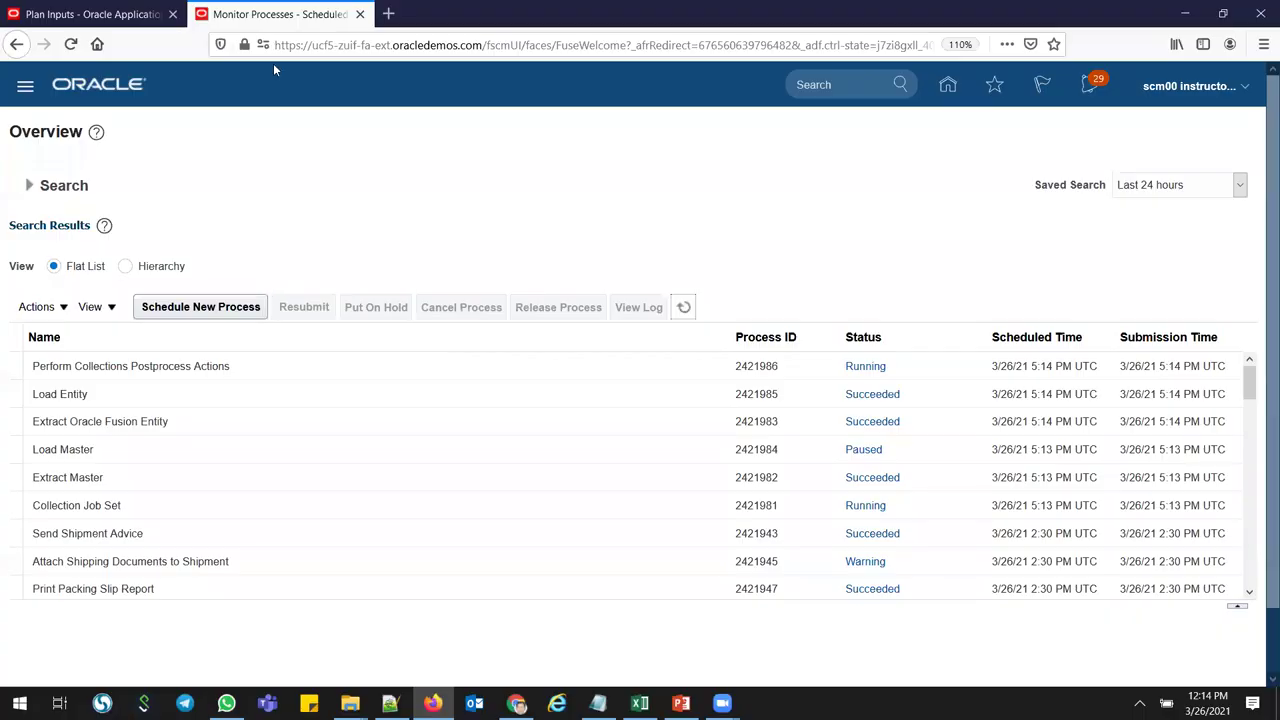
# - Duplicate the Scheduled Processes browser tab and, in a separate tab, open the Corporate Segment Price List from Pricing Administration under Order Management
pyautogui.rightClick(289, 15)
pyautogui.click(325, 68)
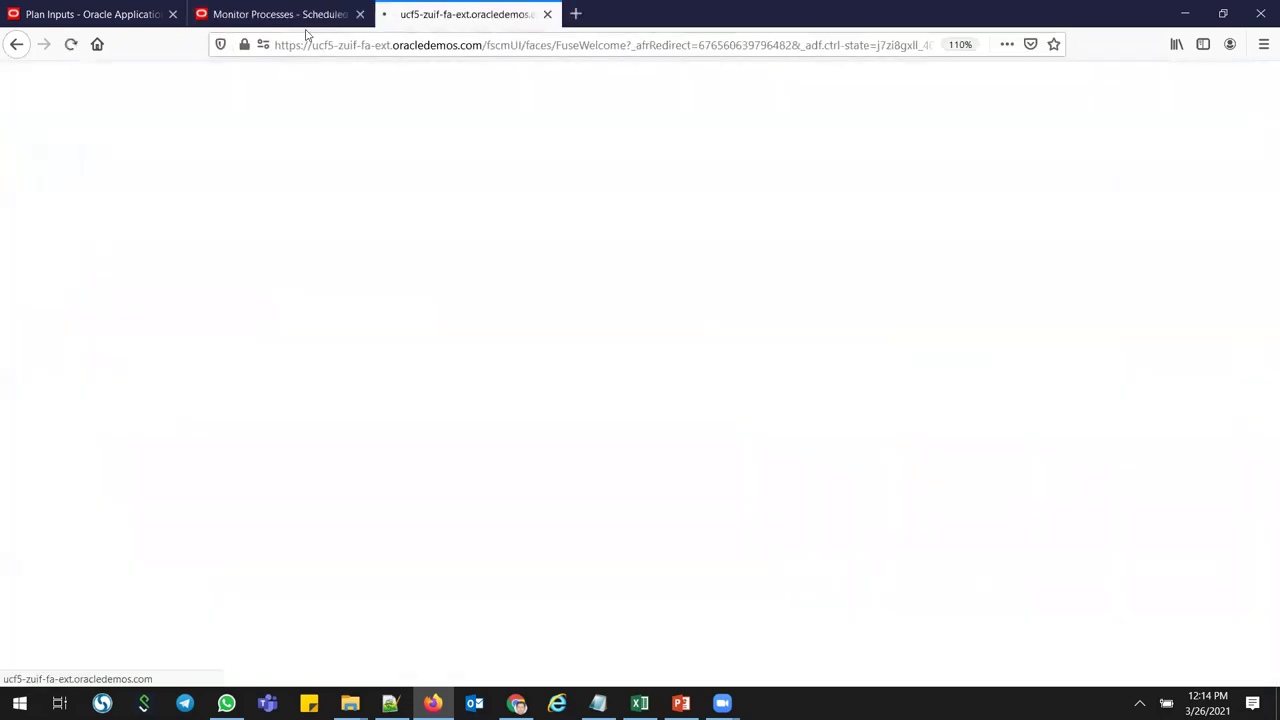
pyautogui.moveTo(297, 25)
pyautogui.mouseDown()
pyautogui.moveTo(180, 18)
pyautogui.moveTo(300, 18)
pyautogui.mouseUp()
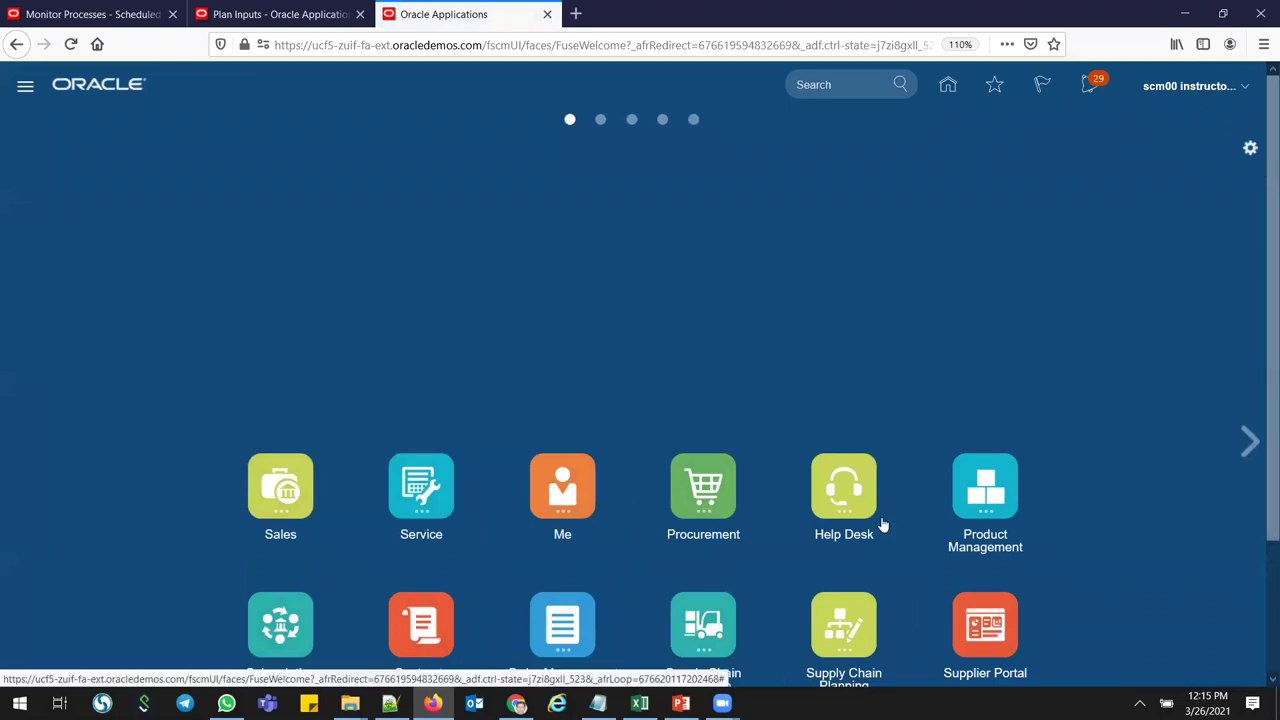
pyautogui.click(557, 641)
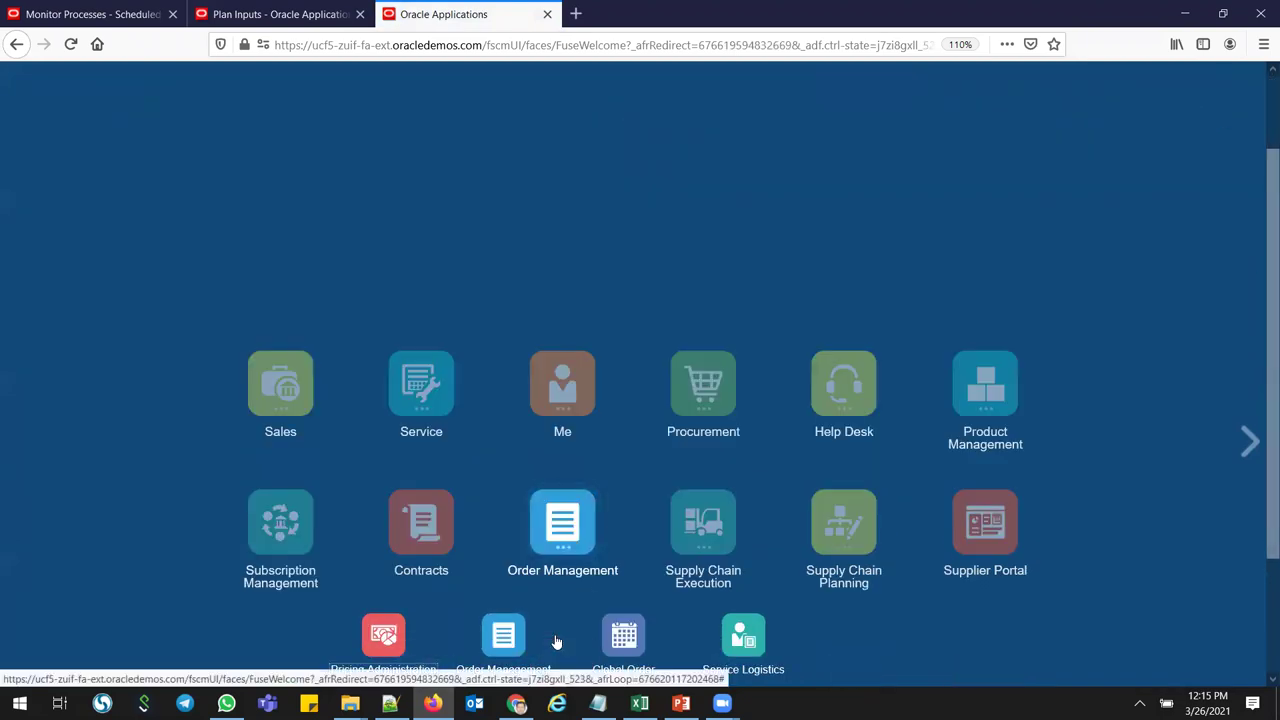
pyautogui.click(375, 645)
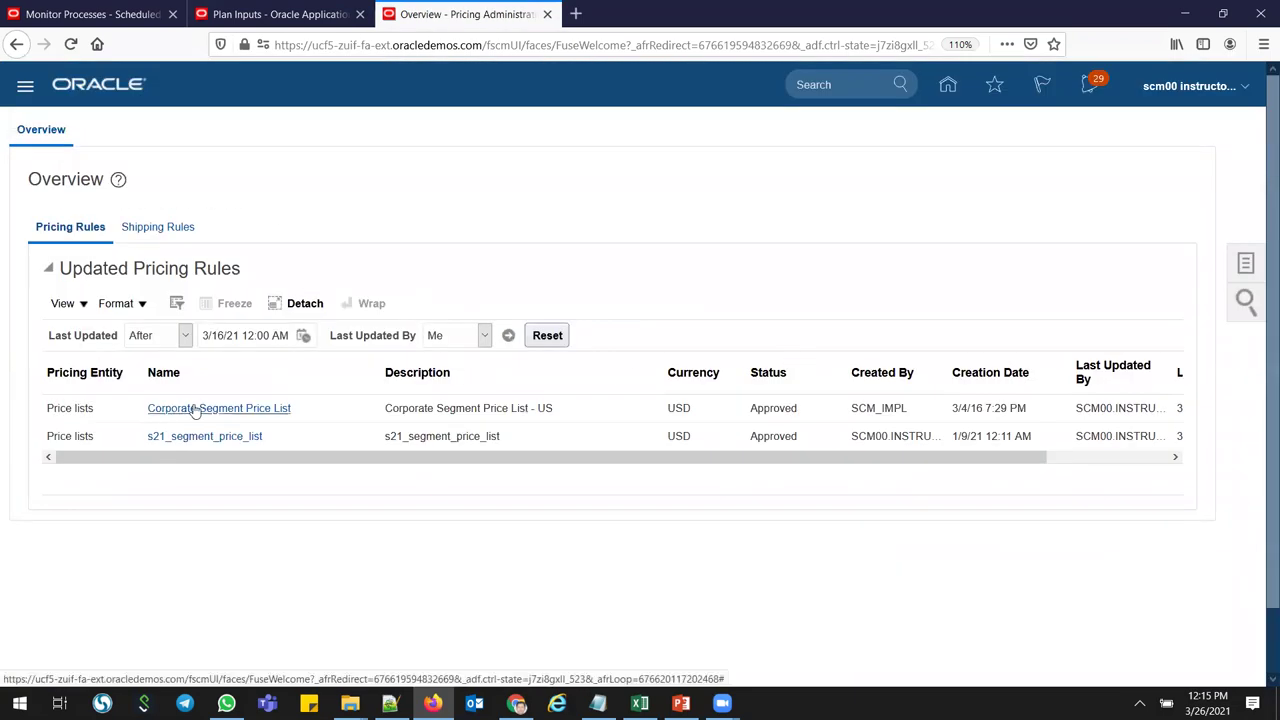
pyautogui.click(185, 409)
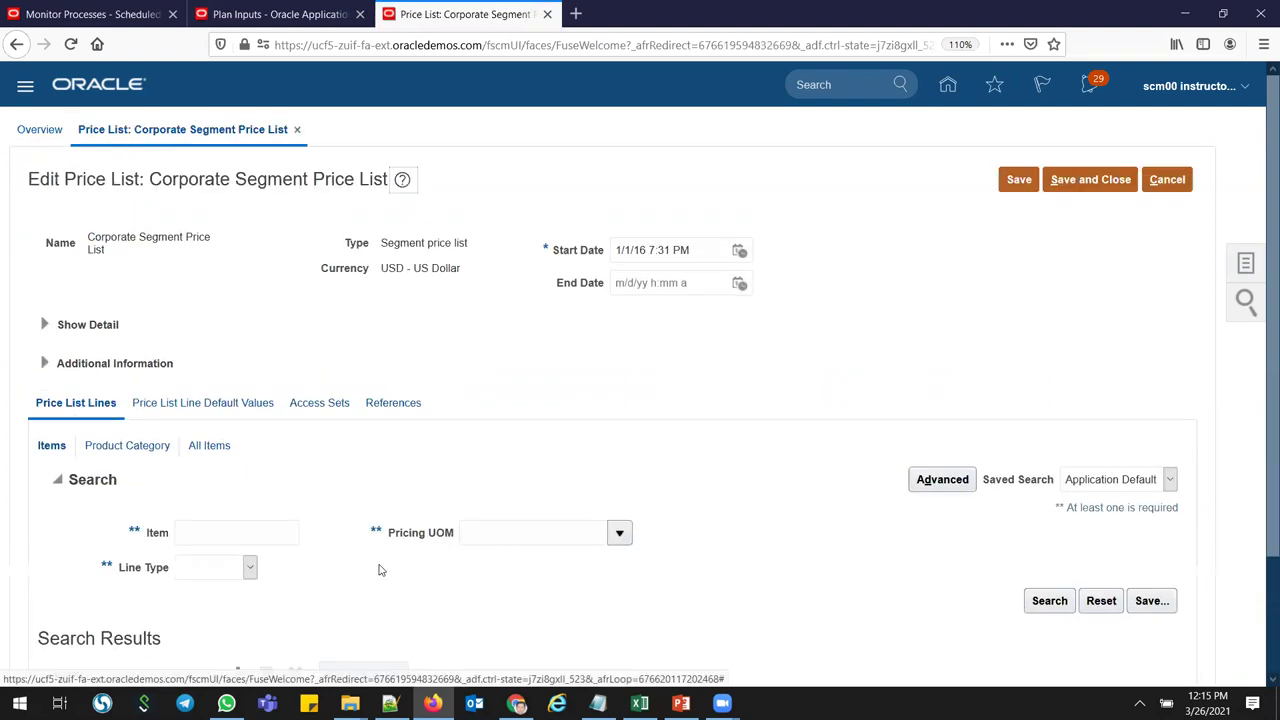
# - Search the price list's item lines for s22_b2b_item2
pyautogui.click(225, 537)
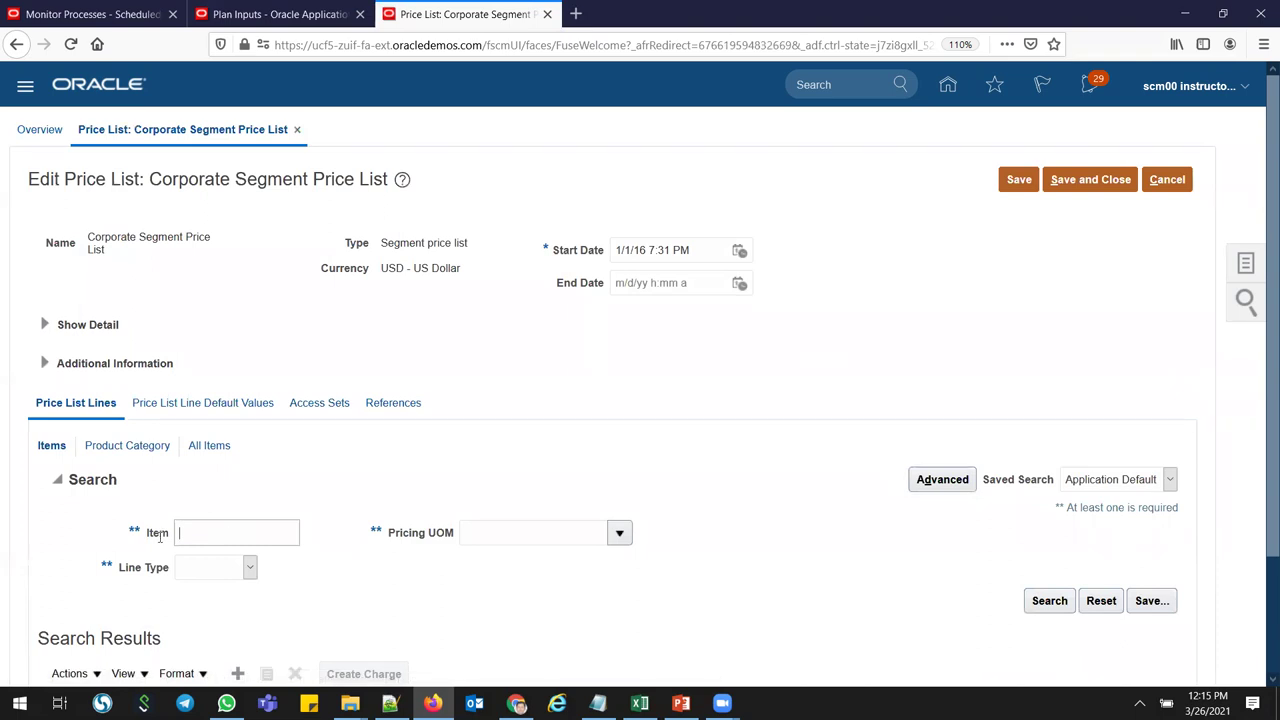
pyautogui.write('s221_')
pyautogui.write('_+')
pyautogui.press('BackSpace')
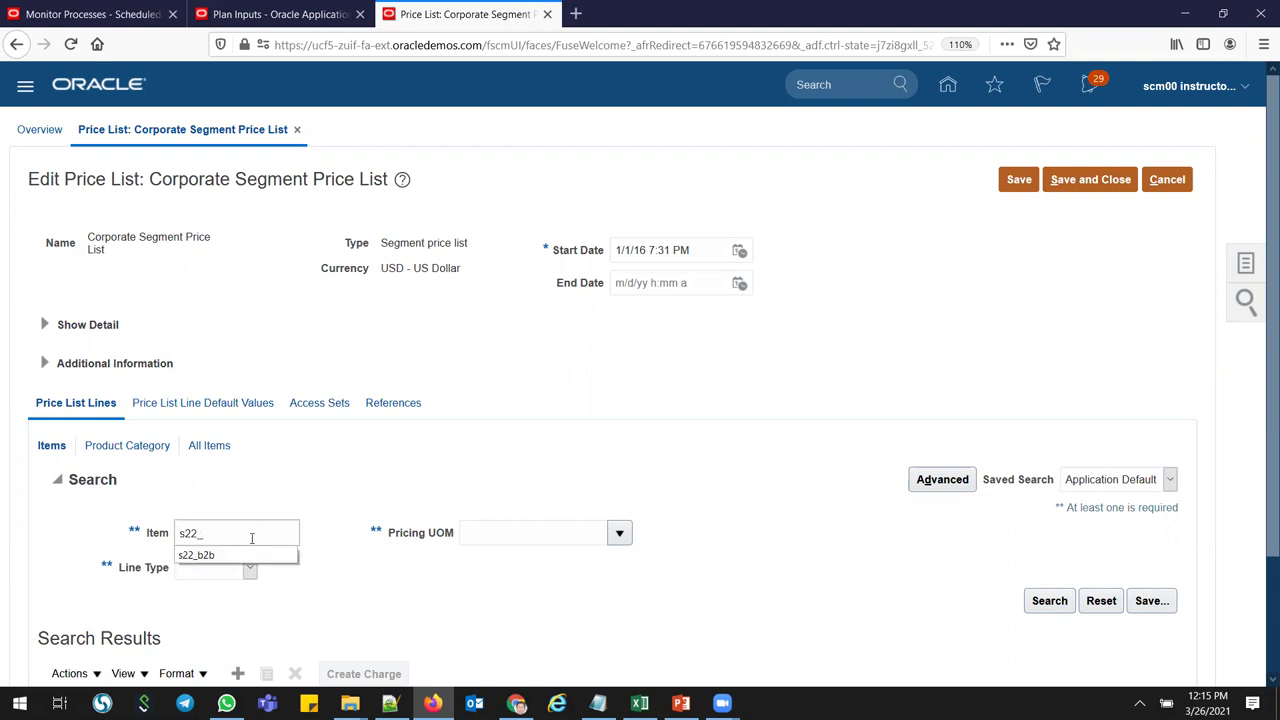
pyautogui.write('b2b_item')
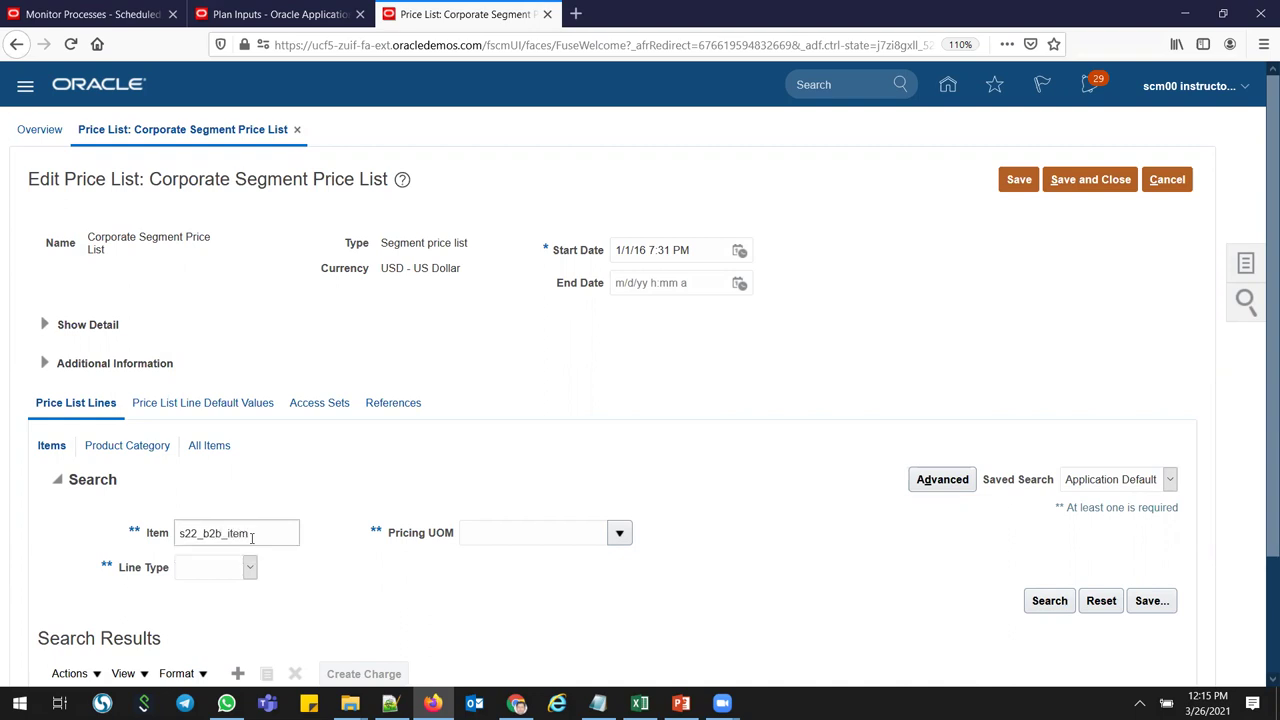
pyautogui.write('2')
pyautogui.click(1049, 601)
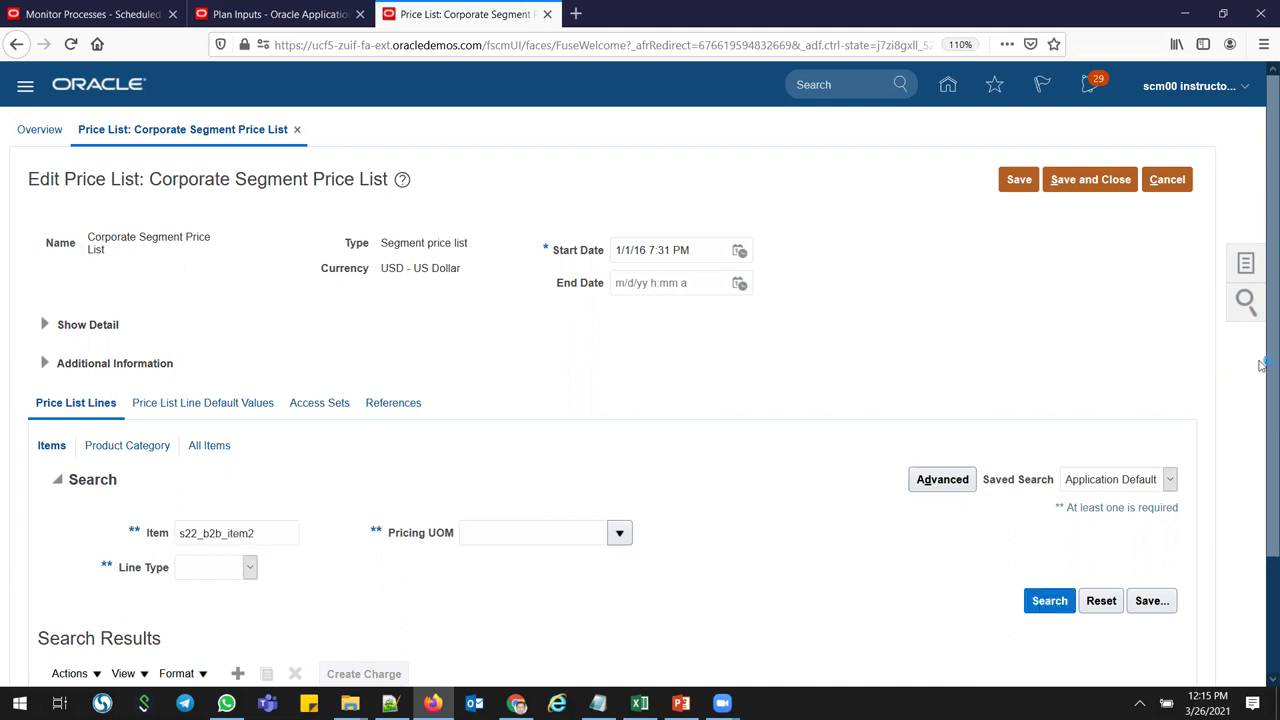
# - Add a Buy line for item s22_b2b_item3 to the price list
pyautogui.scroll(-2, 1262, 500)
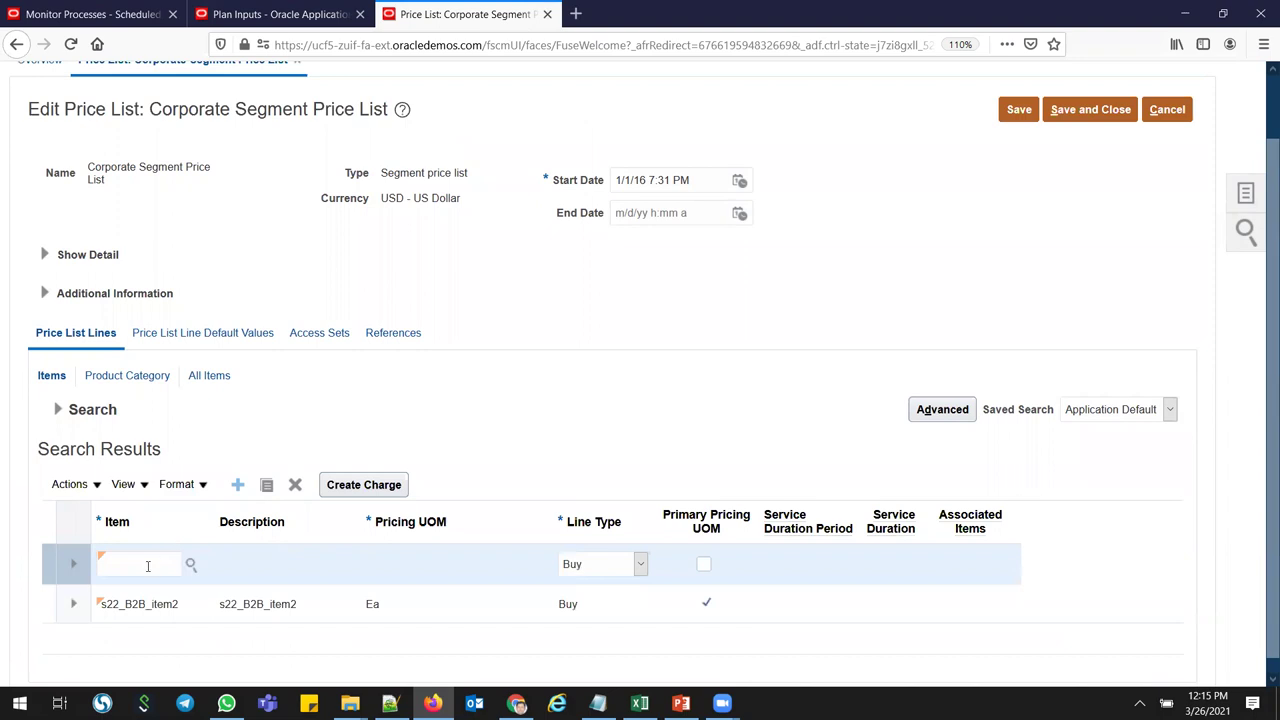
pyautogui.click(130, 565)
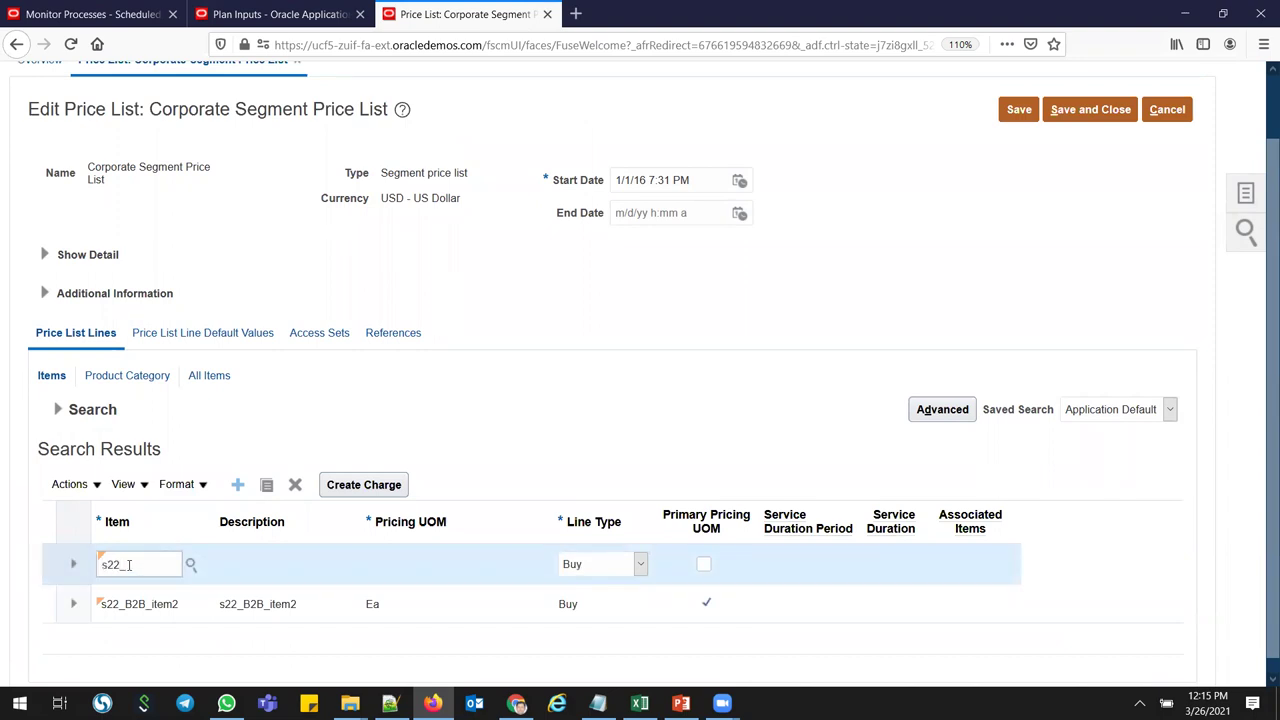
pyautogui.write('s22_b2b_item3')
pyautogui.press('Tab')
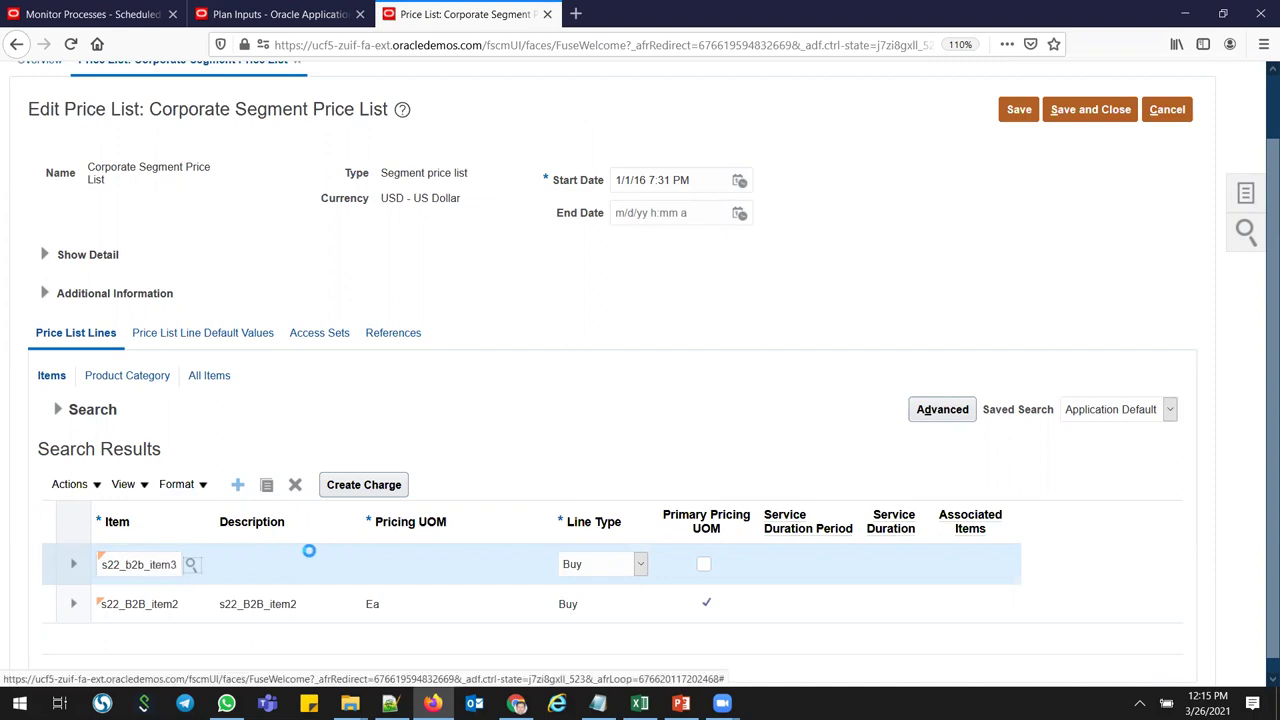
# - Create a Sale Price charge for s22_B2B_item3 with a base price of 80 USD and allow manual adjustment
pyautogui.click(335, 486)
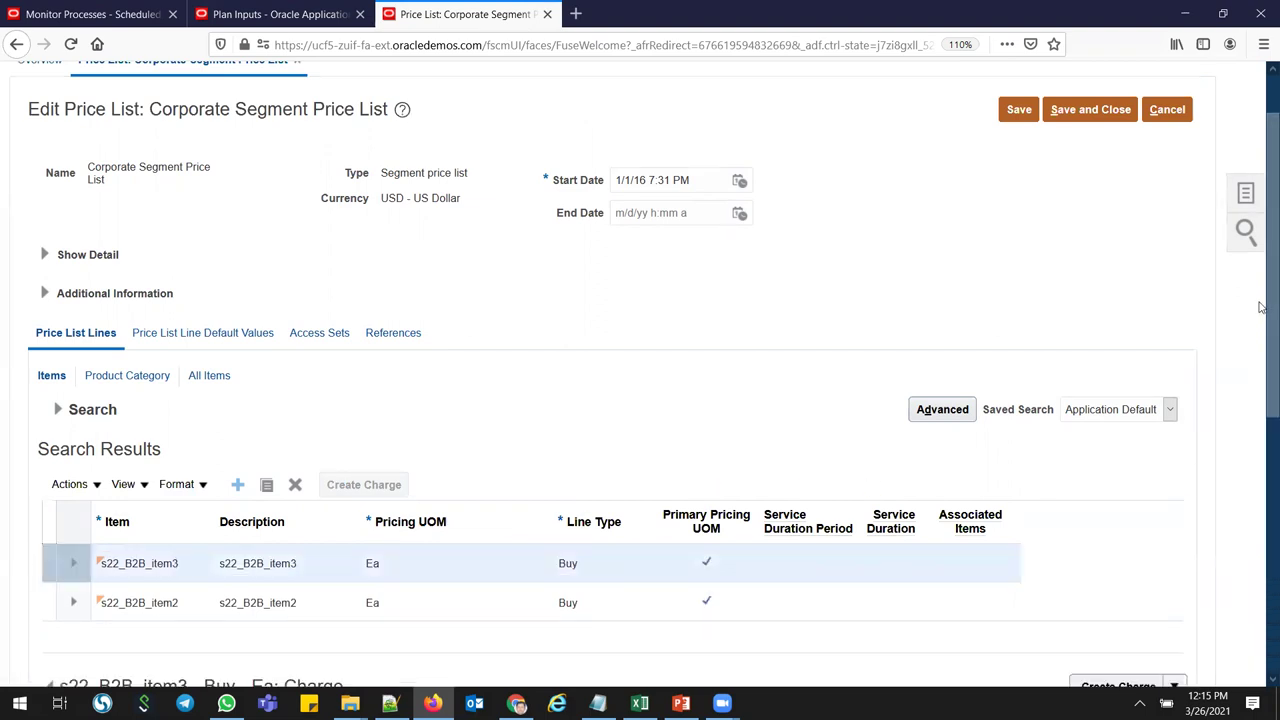
pyautogui.scroll(-4, 1260, 377)
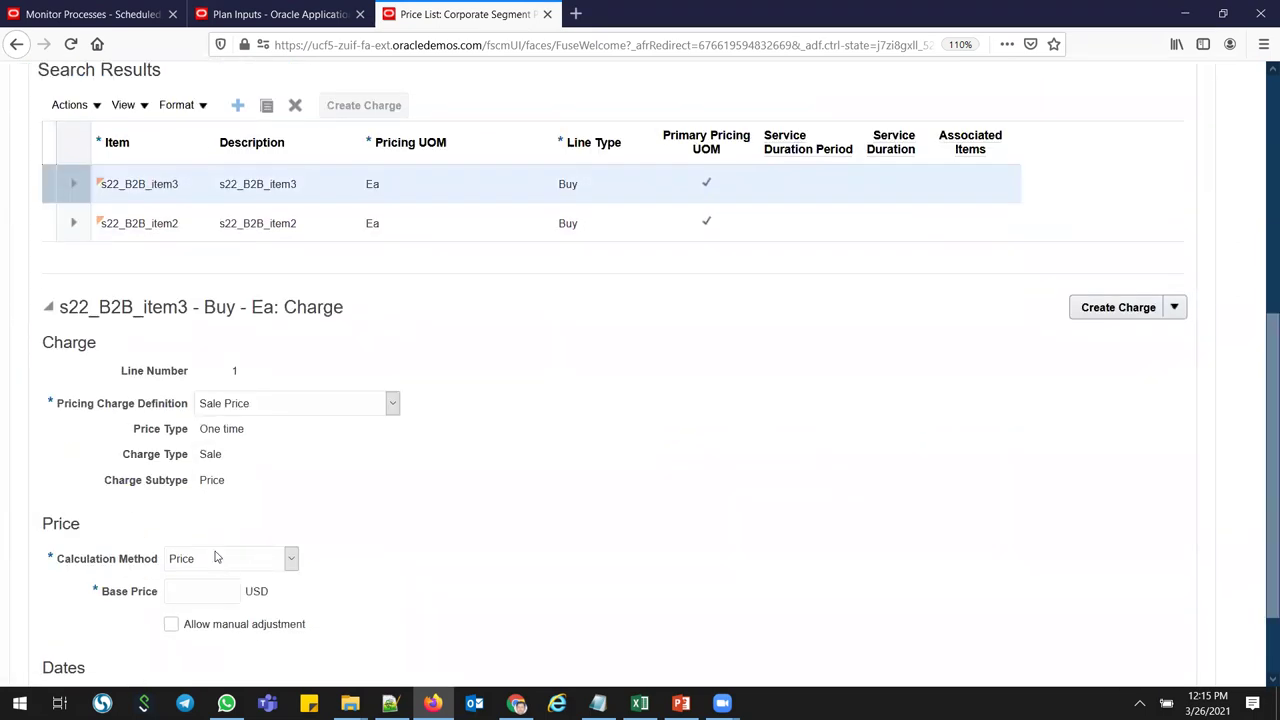
pyautogui.click(208, 590)
pyautogui.write('80')
pyautogui.press('Tab')
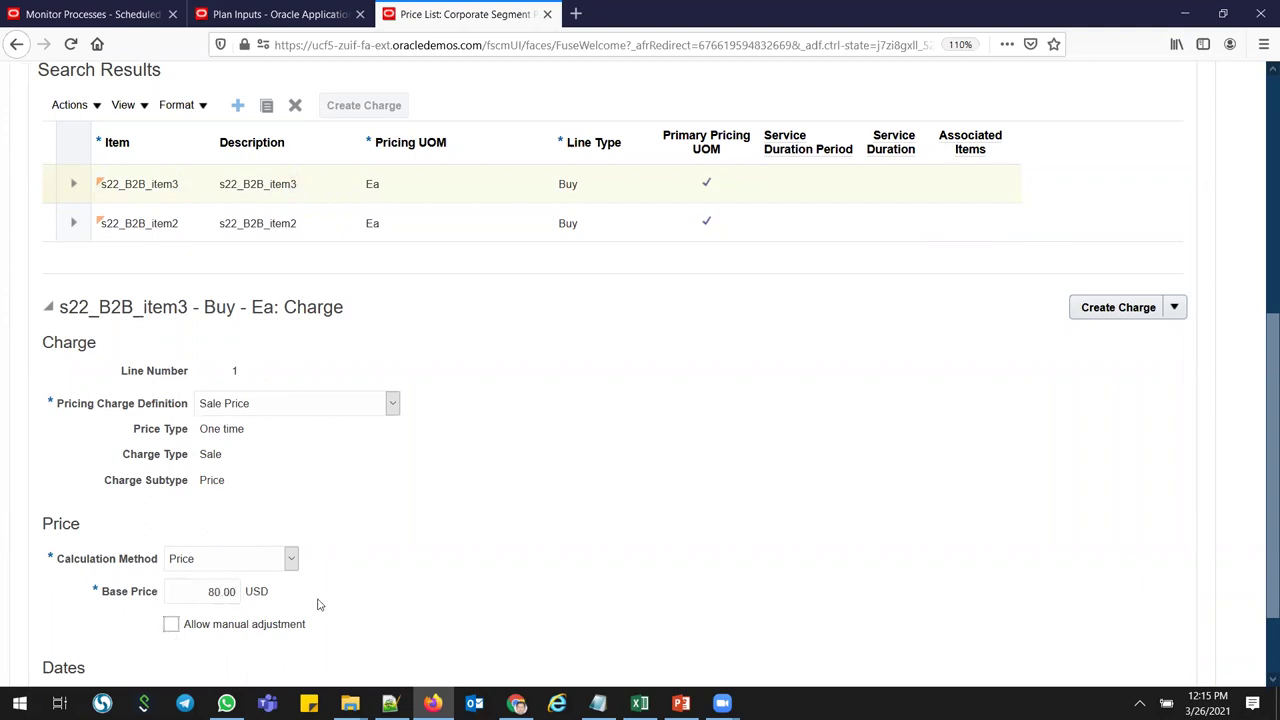
pyautogui.click(171, 624)
# - Set the charge's start date to 3/25/21 5:15 PM, then save and close the price list
pyautogui.moveTo(1262, 357); pyautogui.dragTo(1262, 421)
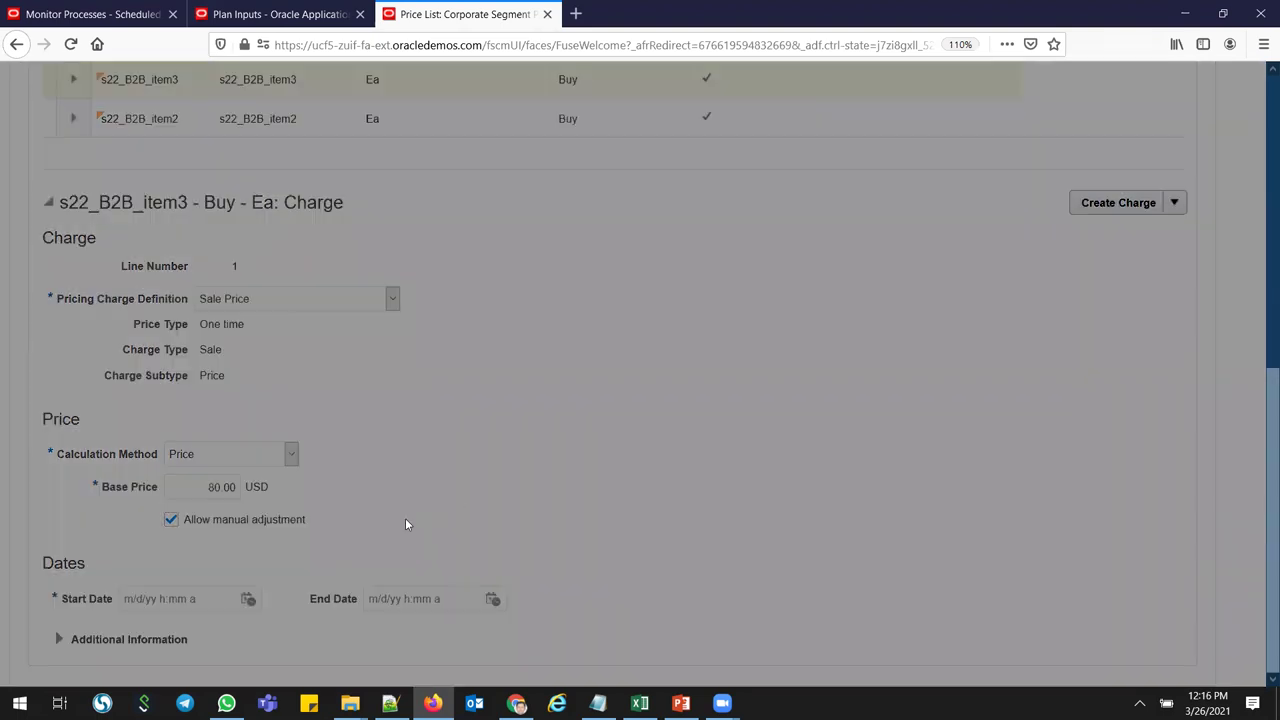
pyautogui.click(401, 445)
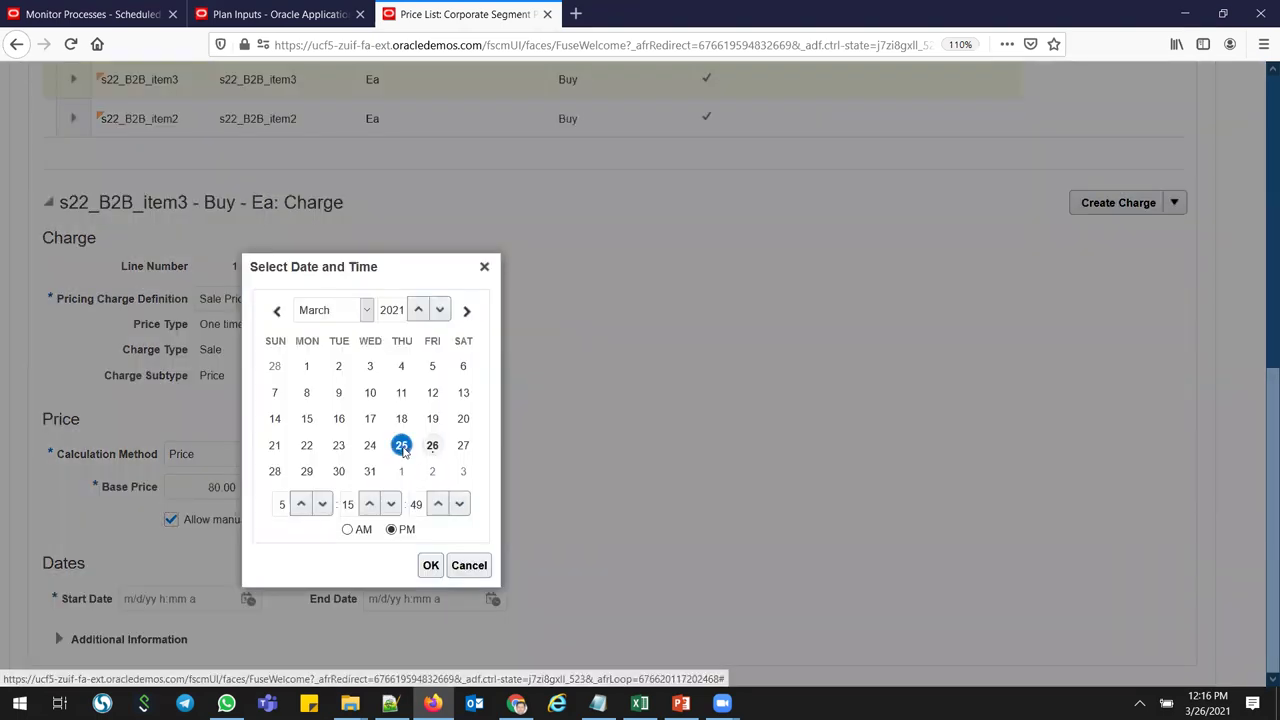
pyautogui.click(430, 566)
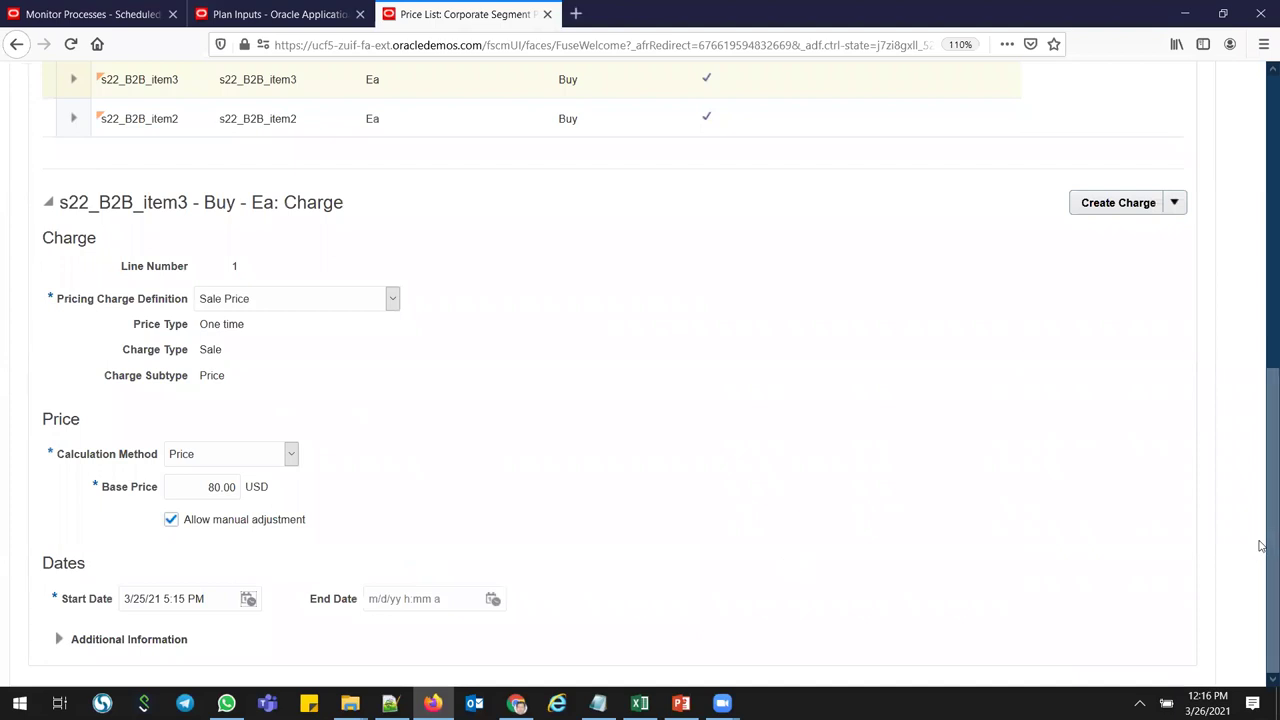
pyautogui.moveTo(1263, 550); pyautogui.dragTo(1263, 255)
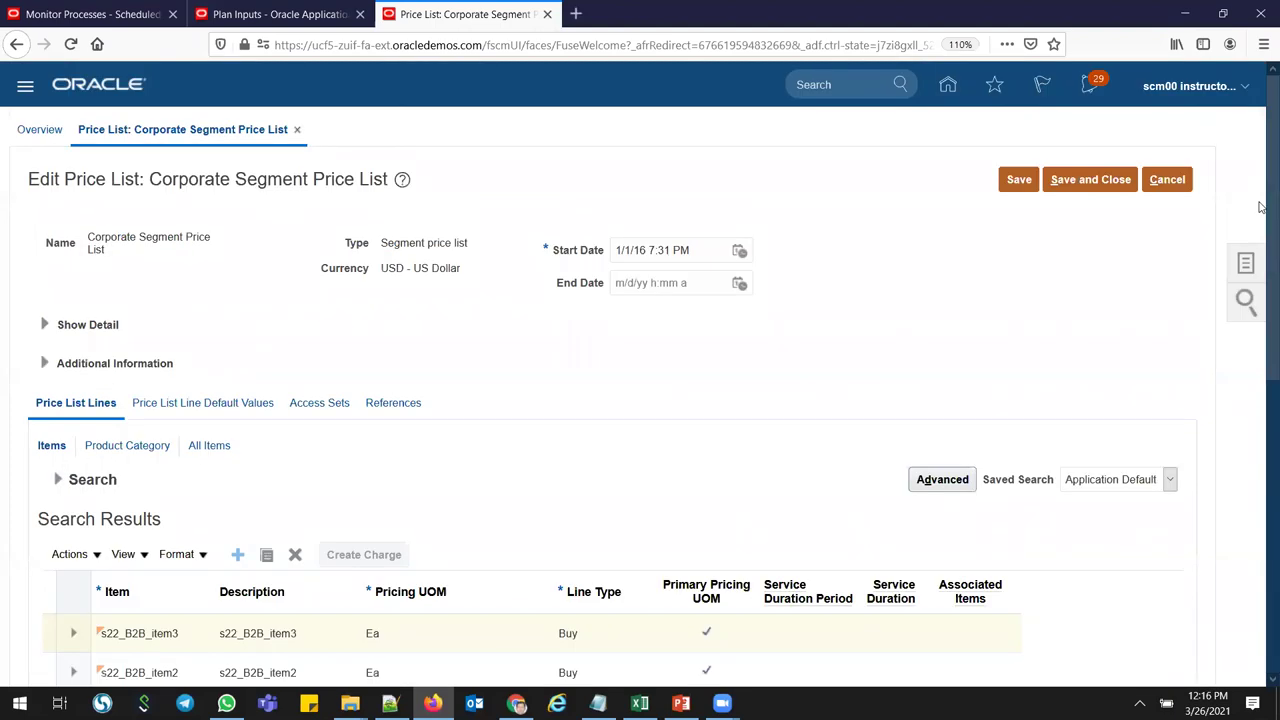
pyautogui.click(1091, 180)
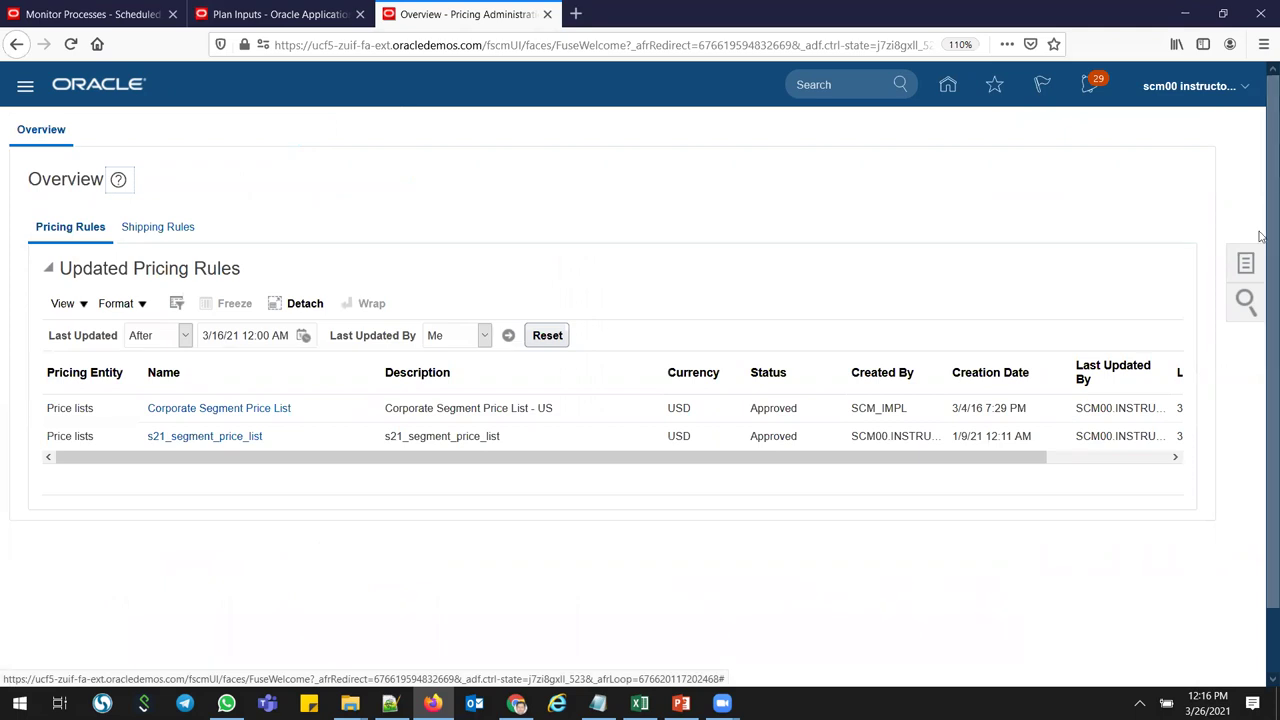
# - Look up the ATP Rule row in the Excel checklist, marking it as the current item
pyautogui.click(598, 703)
pyautogui.click(640, 703)
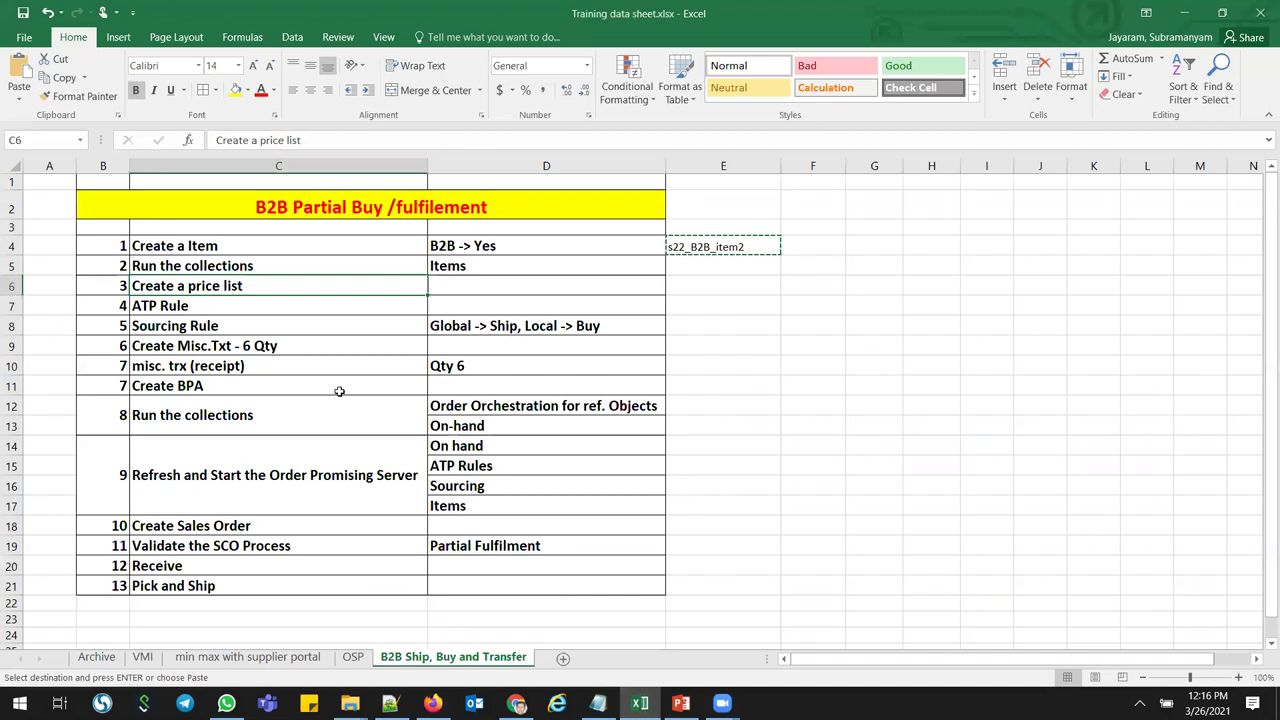
pyautogui.click(205, 305)
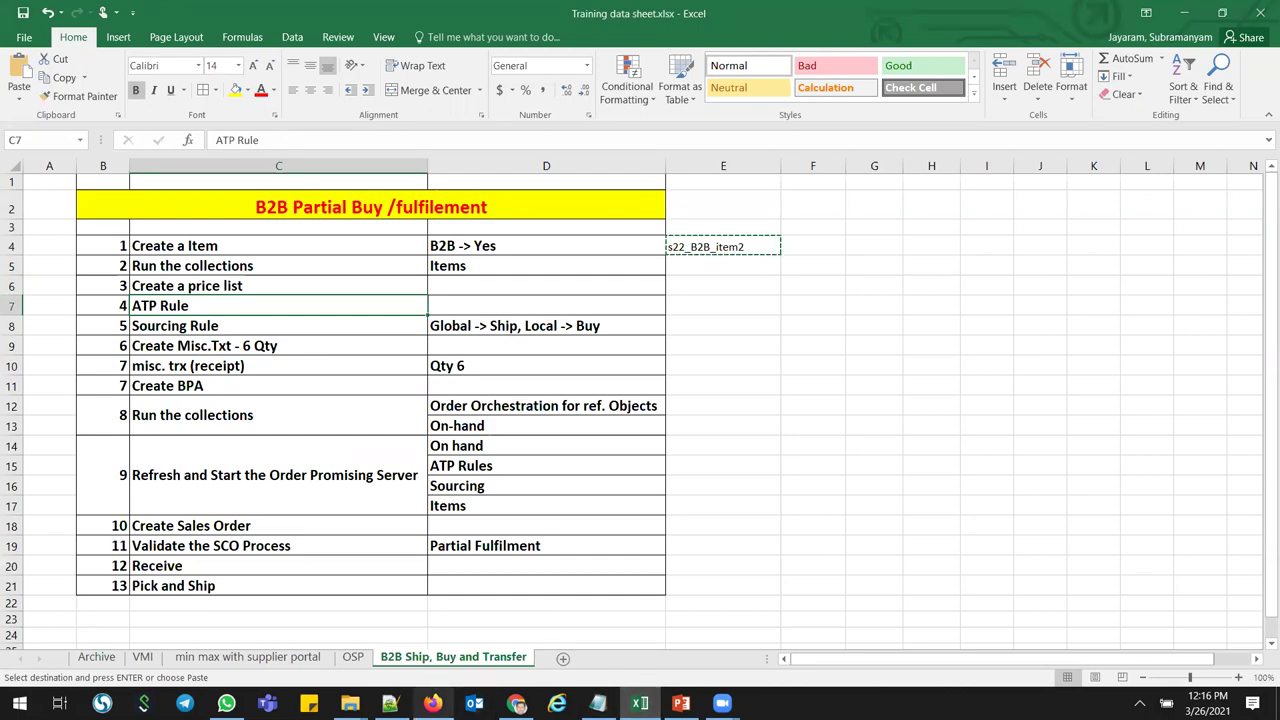
# - Return to Scheduled Processes in the browser and refresh the list to check the collection processes' statuses
pyautogui.click(433, 703)
pyautogui.hotkey('ctrl', 'Tab')
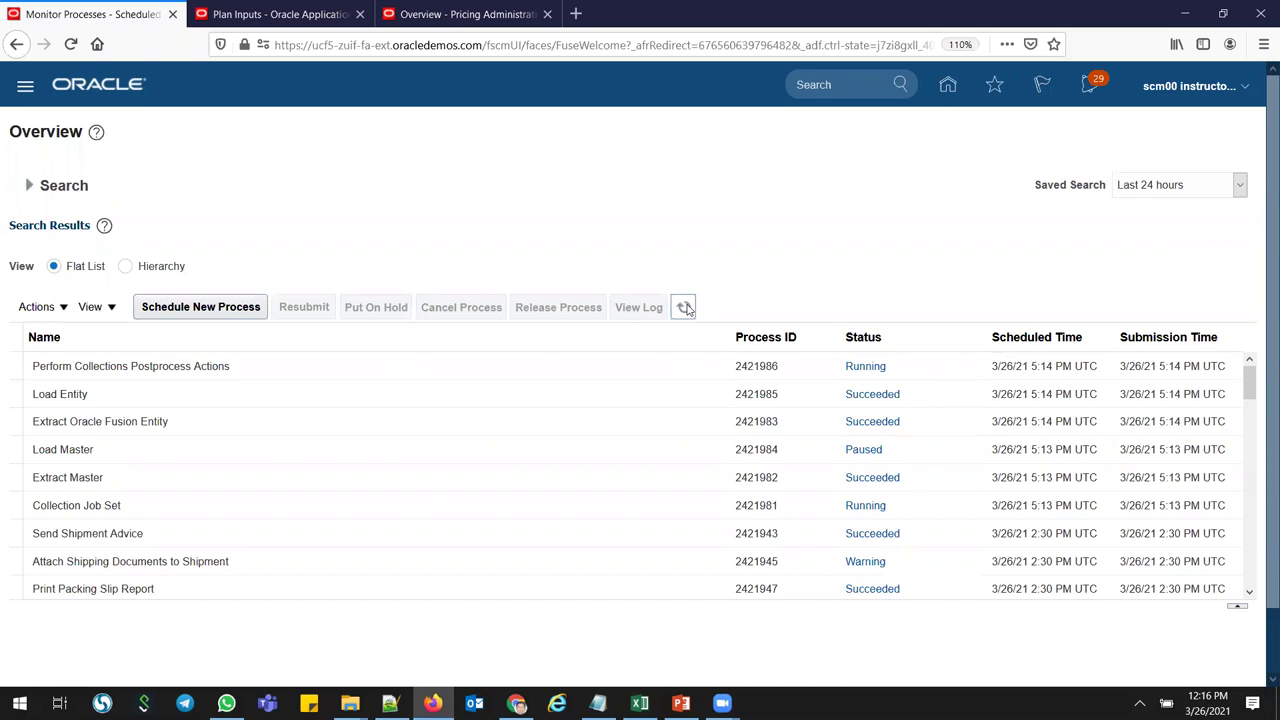
pyautogui.click(717, 411)
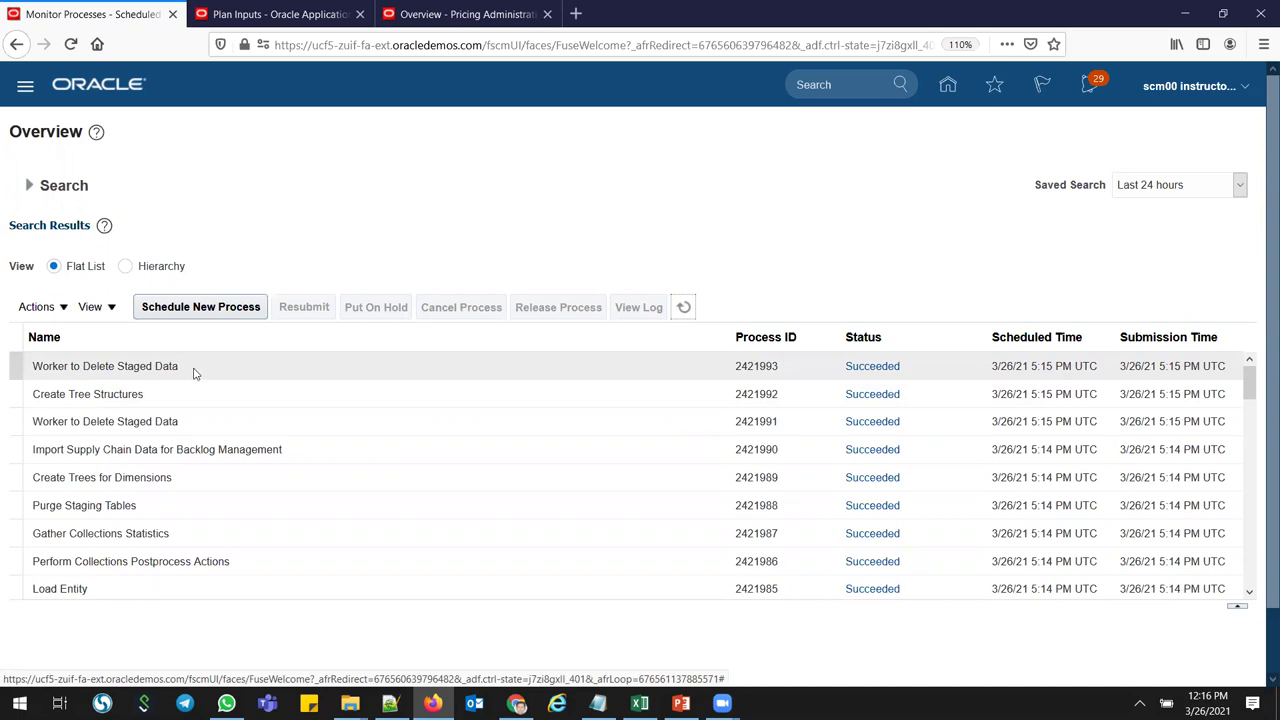
pyautogui.click(685, 309)
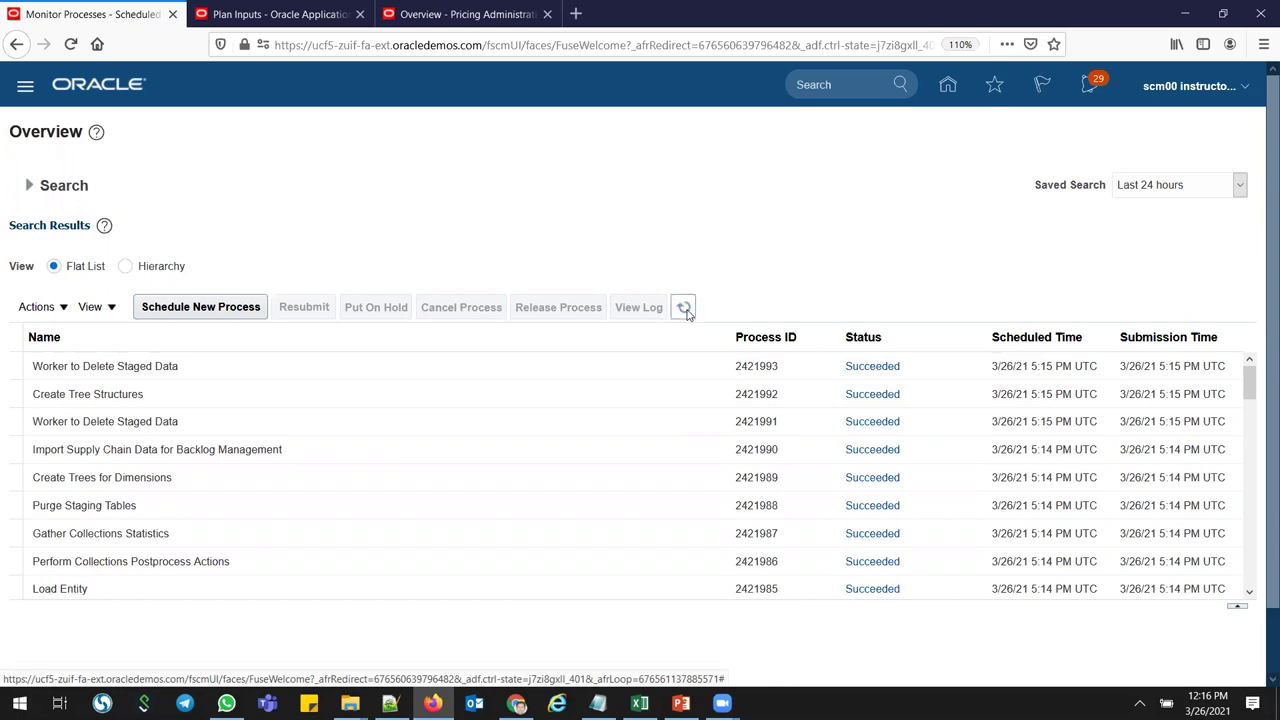
# - Switch to Plan Inputs and search the items for names starting with s21_b2b_item3
pyautogui.click(412, 16)
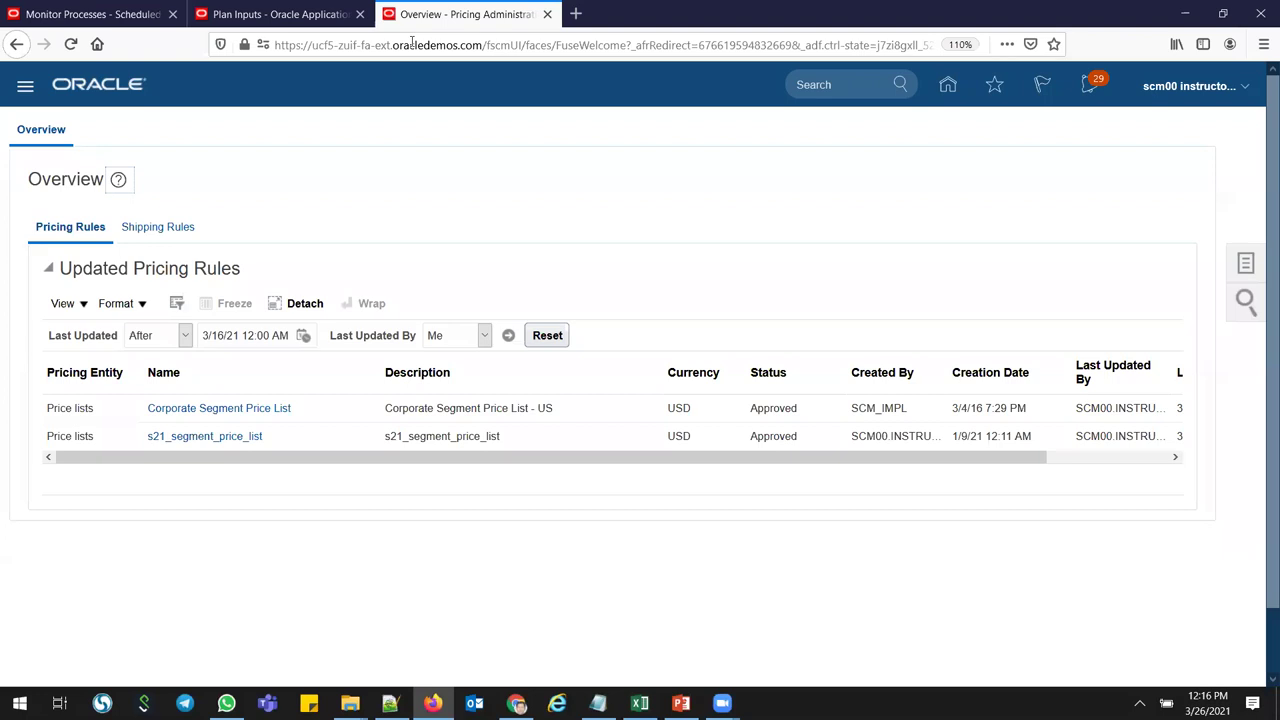
pyautogui.click(280, 14)
pyautogui.click(379, 230)
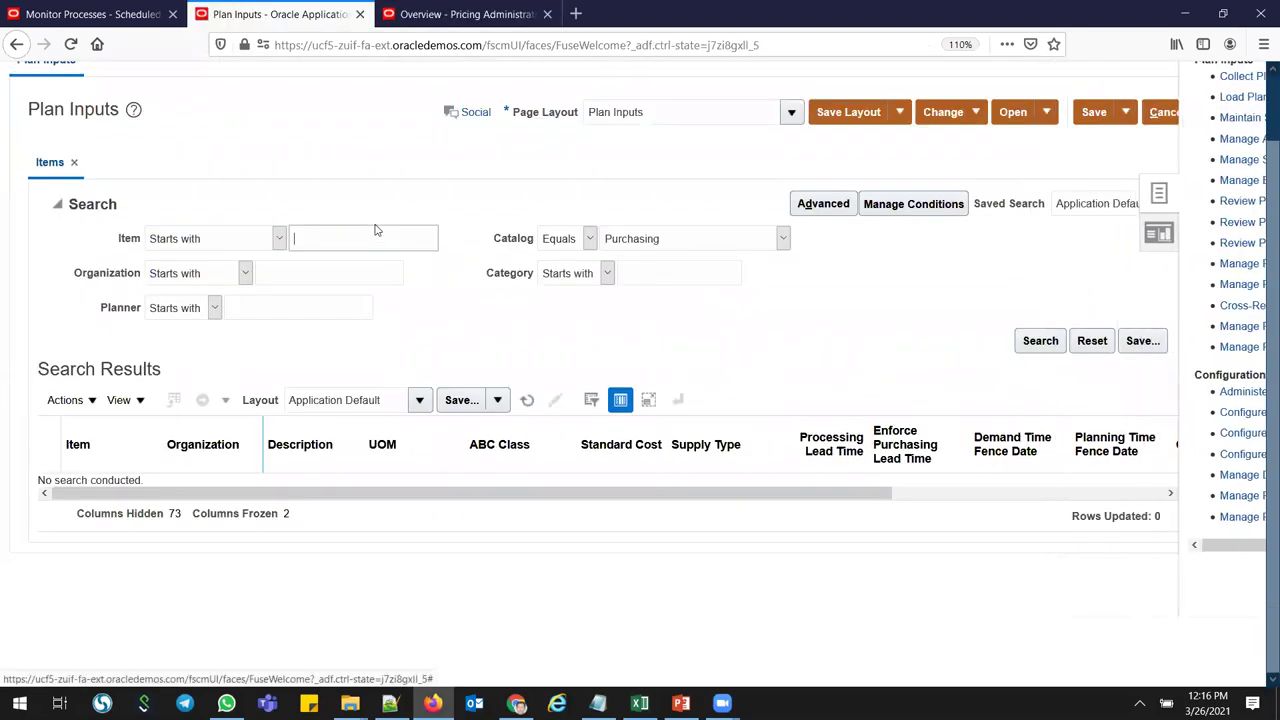
pyautogui.write('s222')
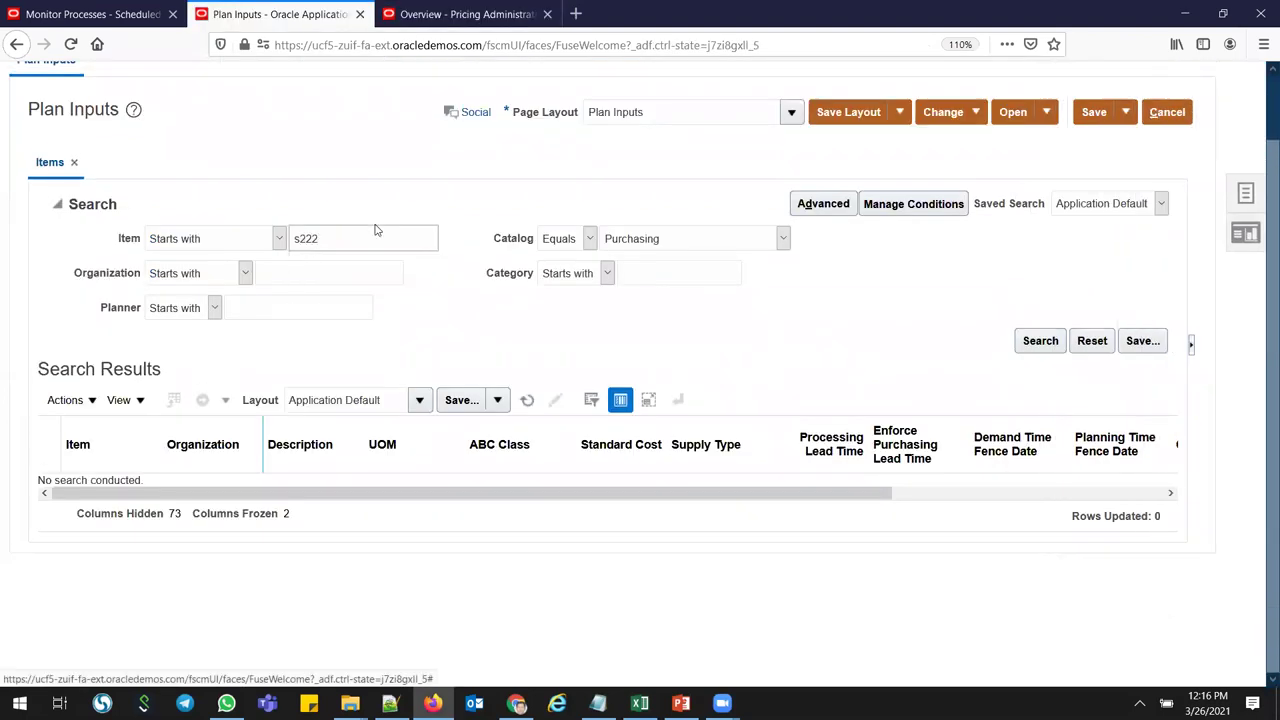
pyautogui.press('BackSpace')
pyautogui.write('1_b2b_iem')
pyautogui.press('BackSpace')
pyautogui.press('BackSpace')
pyautogui.write('tem3')
pyautogui.click(1034, 344)
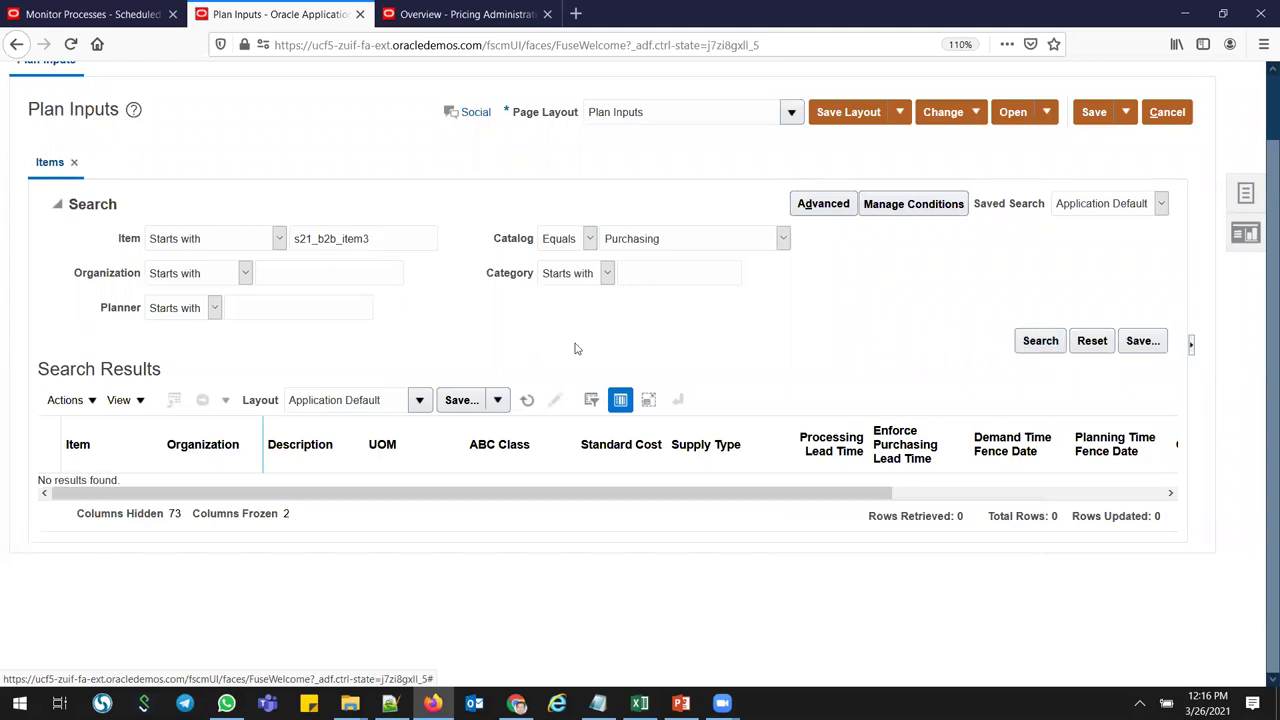
# - Repeat the plan input item search with the name written as s21_B2B_item3
pyautogui.click(1052, 341)
pyautogui.click(390, 234)
pyautogui.press('BackSpace')
pyautogui.press('BackSpace')
pyautogui.press('BackSpace')
pyautogui.press('BackSpace')
pyautogui.press('BackSpace')
pyautogui.press('BackSpace')
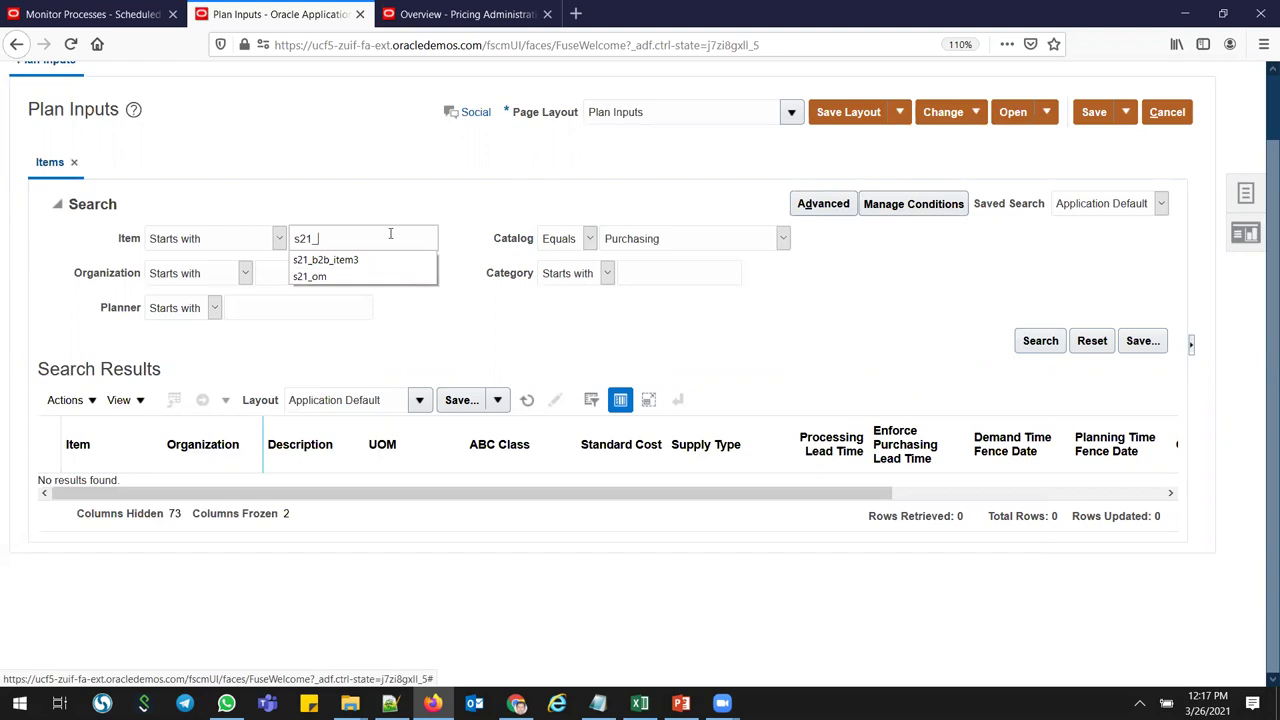
pyautogui.write('_B2B_item3')
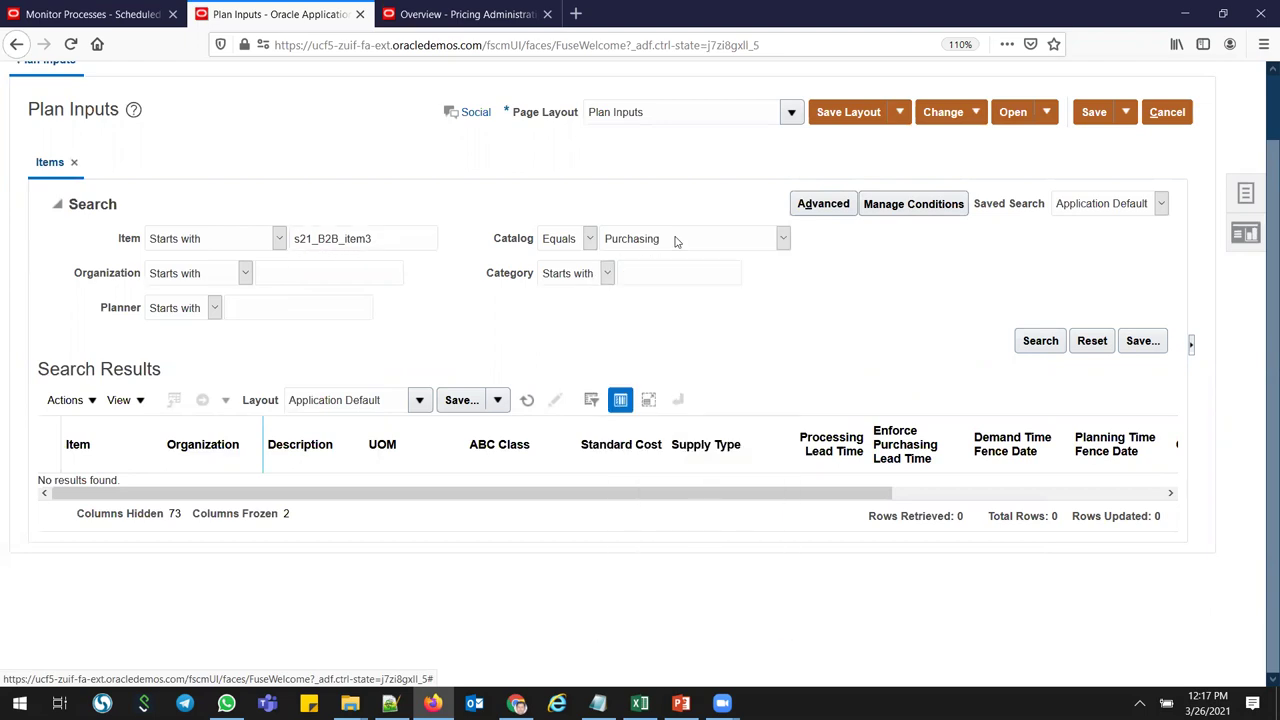
pyautogui.click(679, 240)
pyautogui.click(679, 240)
pyautogui.click(1040, 341)
pyautogui.click(1026, 347)
pyautogui.click(1167, 112)
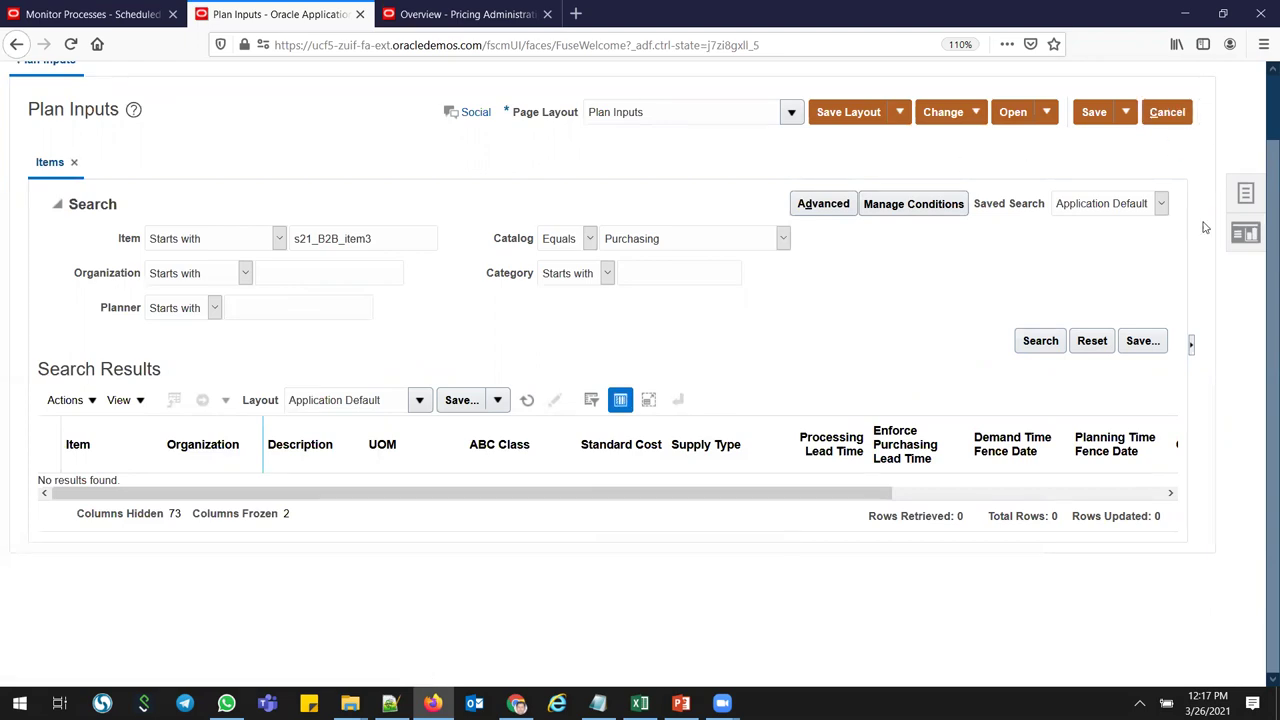
pyautogui.click(1245, 192)
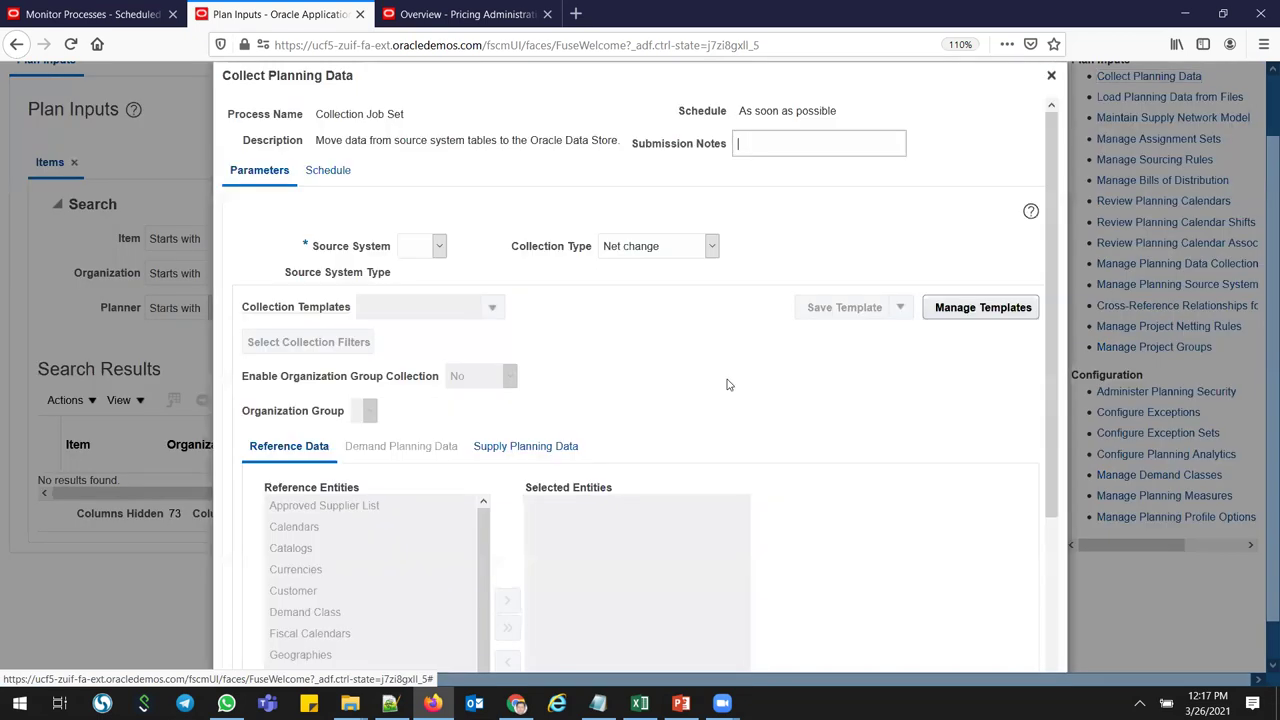
pyautogui.click(1051, 75)
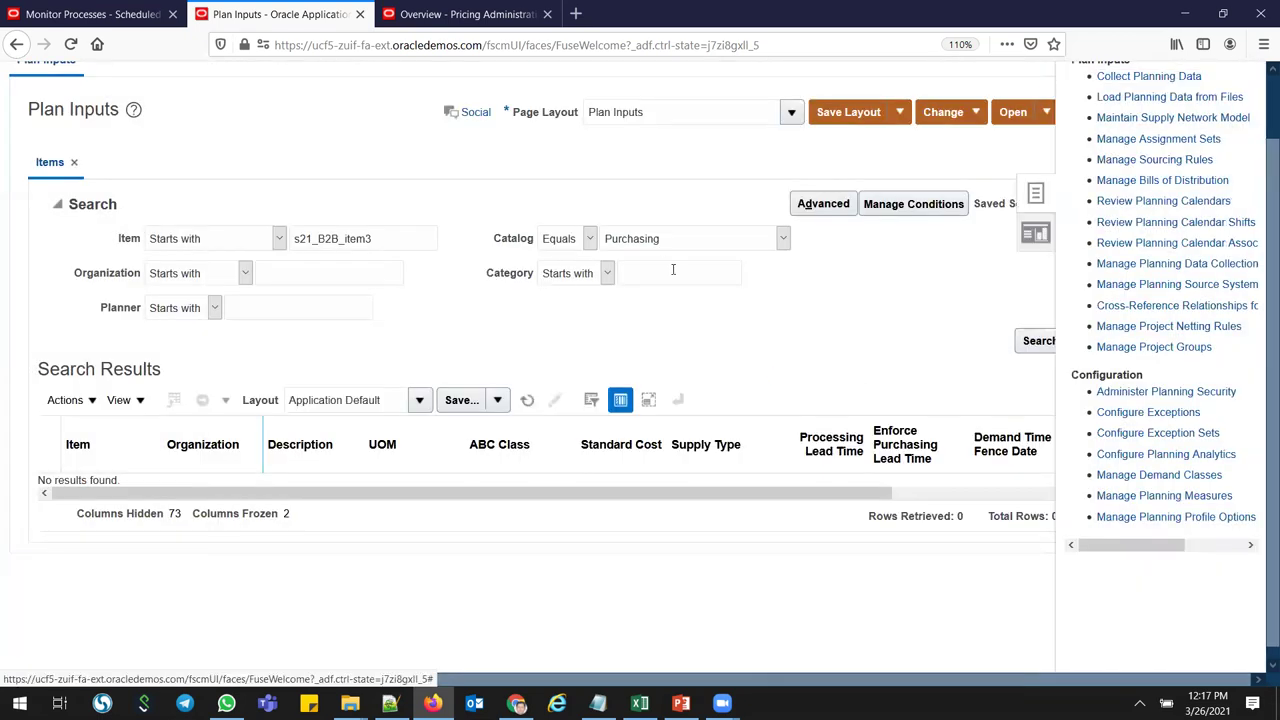
# - Leave Pricing Administration for Global Order Promising and open the Manage ATP Rules task
pyautogui.click(462, 14)
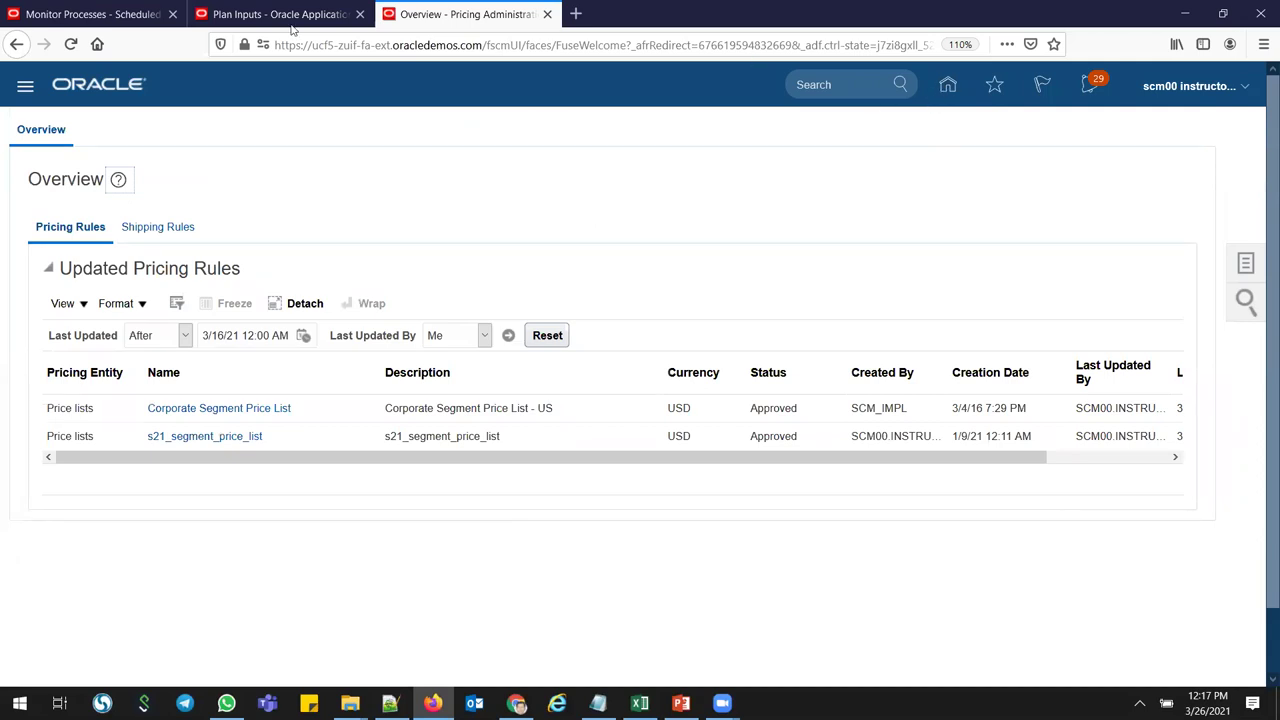
pyautogui.click(949, 88)
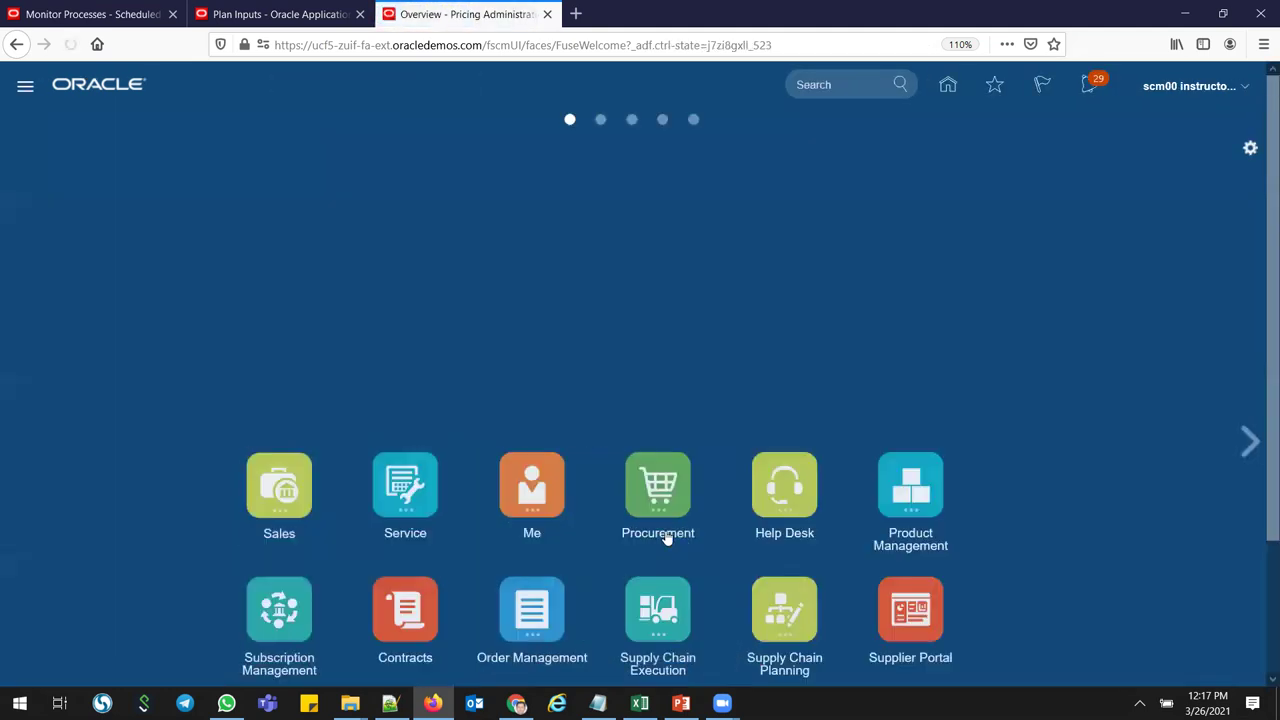
pyautogui.scroll(-3, 1260, 432)
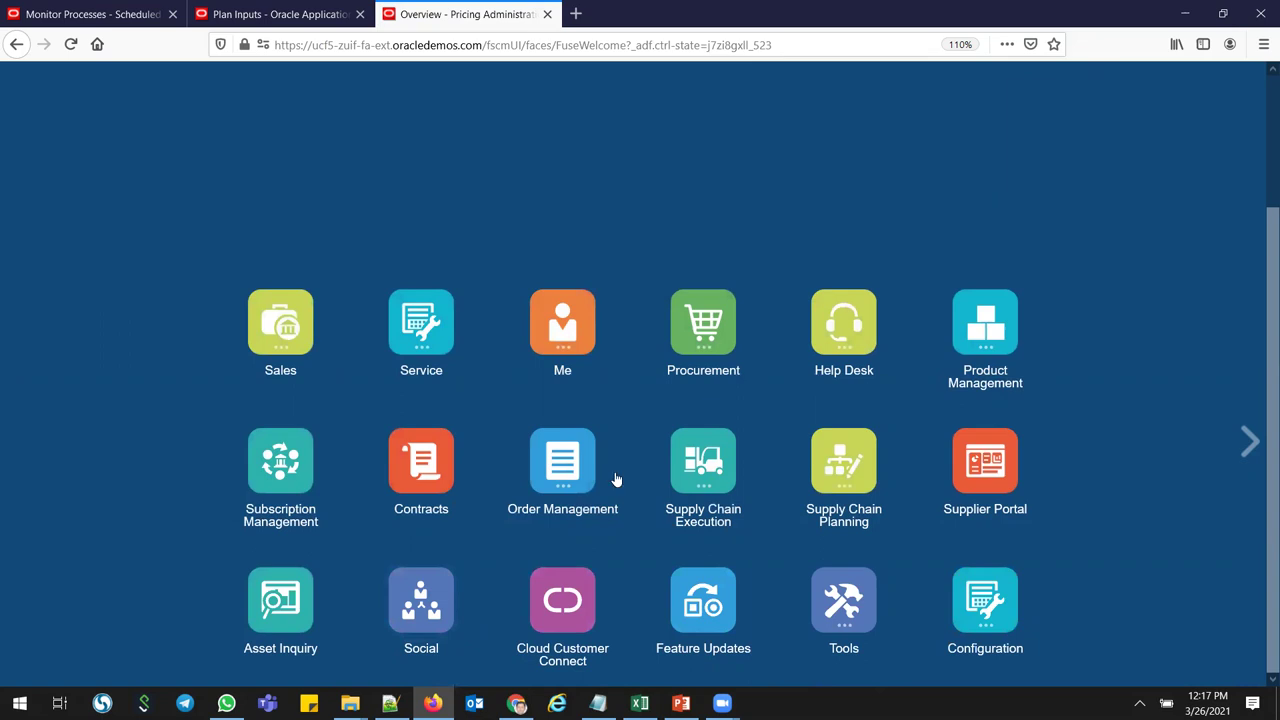
pyautogui.click(578, 470)
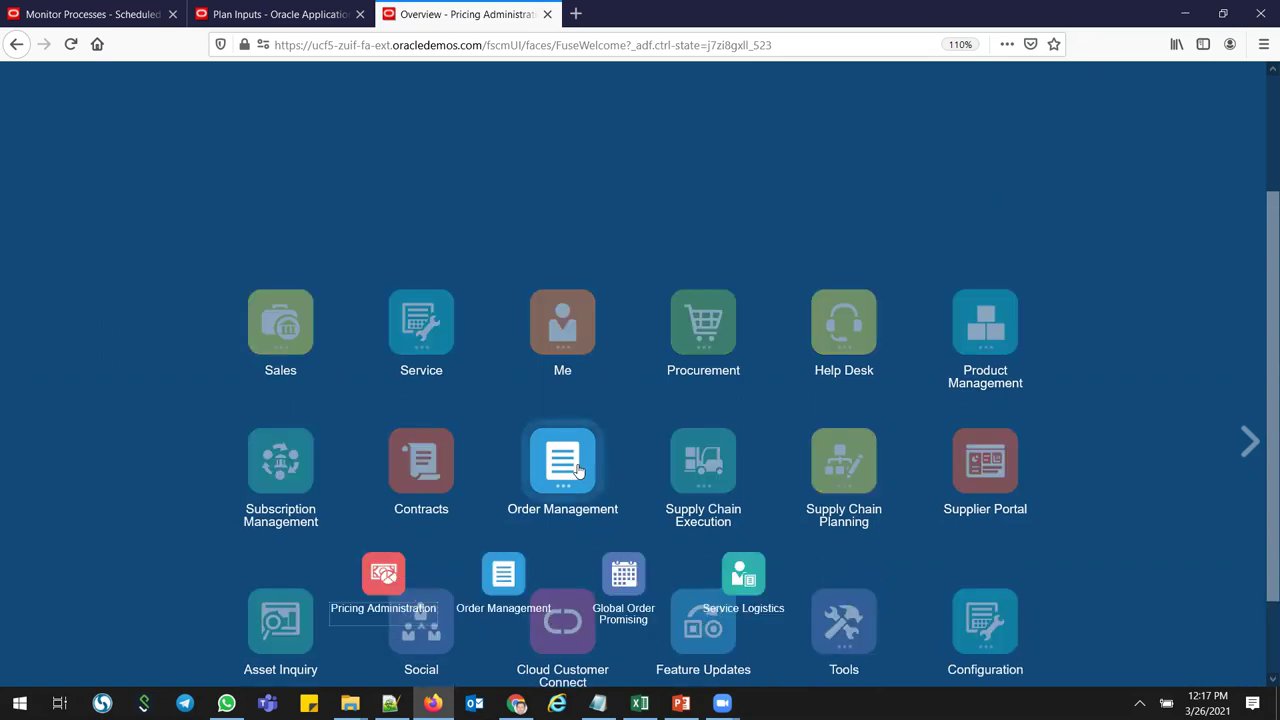
pyautogui.click(629, 585)
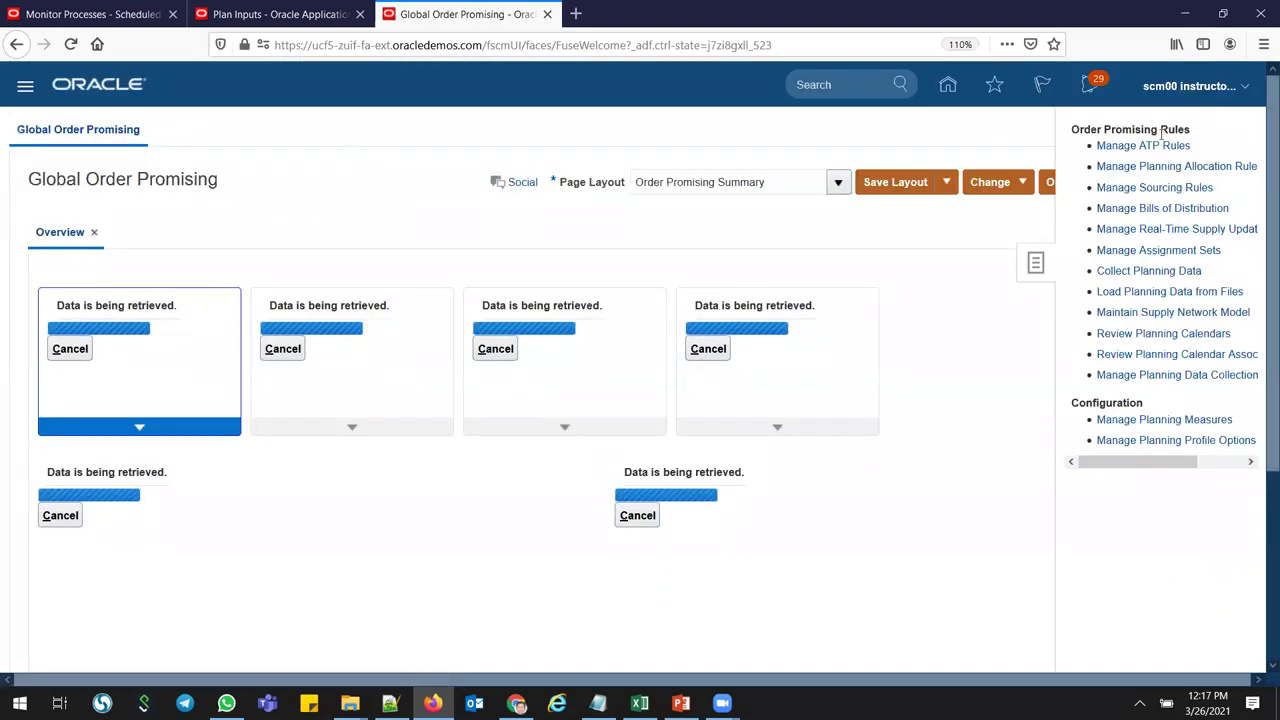
pyautogui.click(1150, 146)
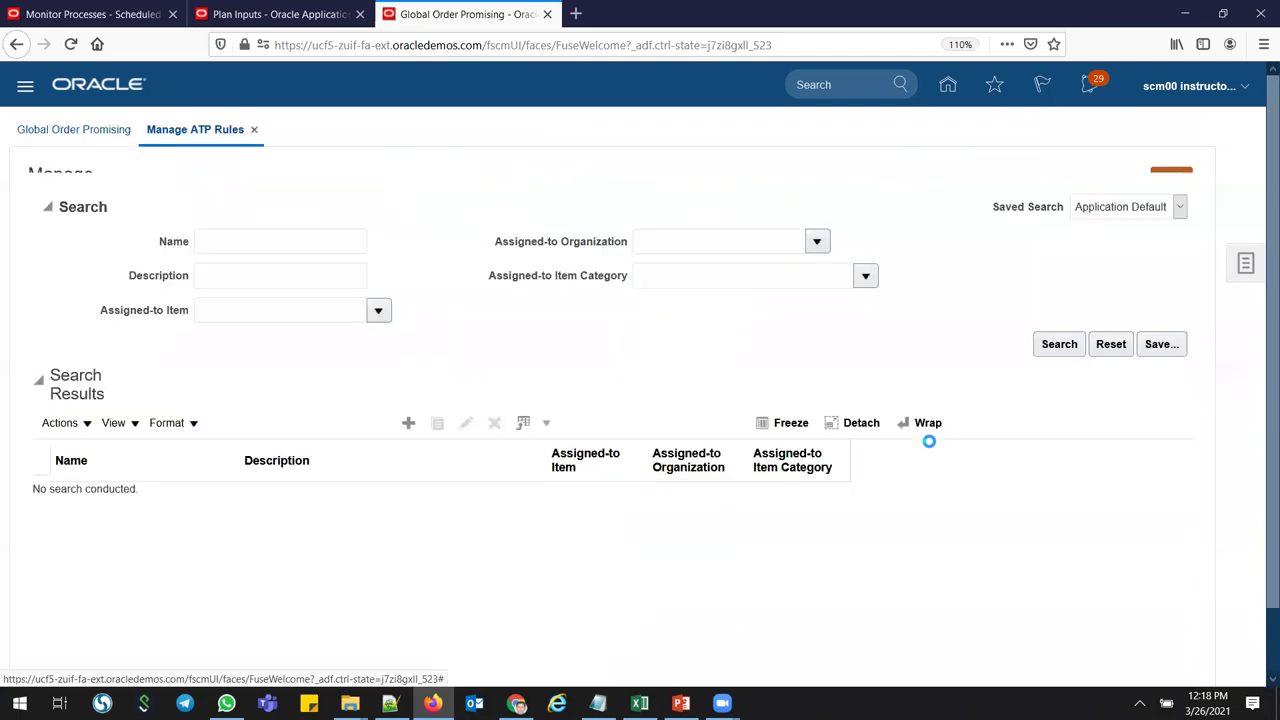
# - Search the ATP rules for names starting with s21
pyautogui.click(231, 262)
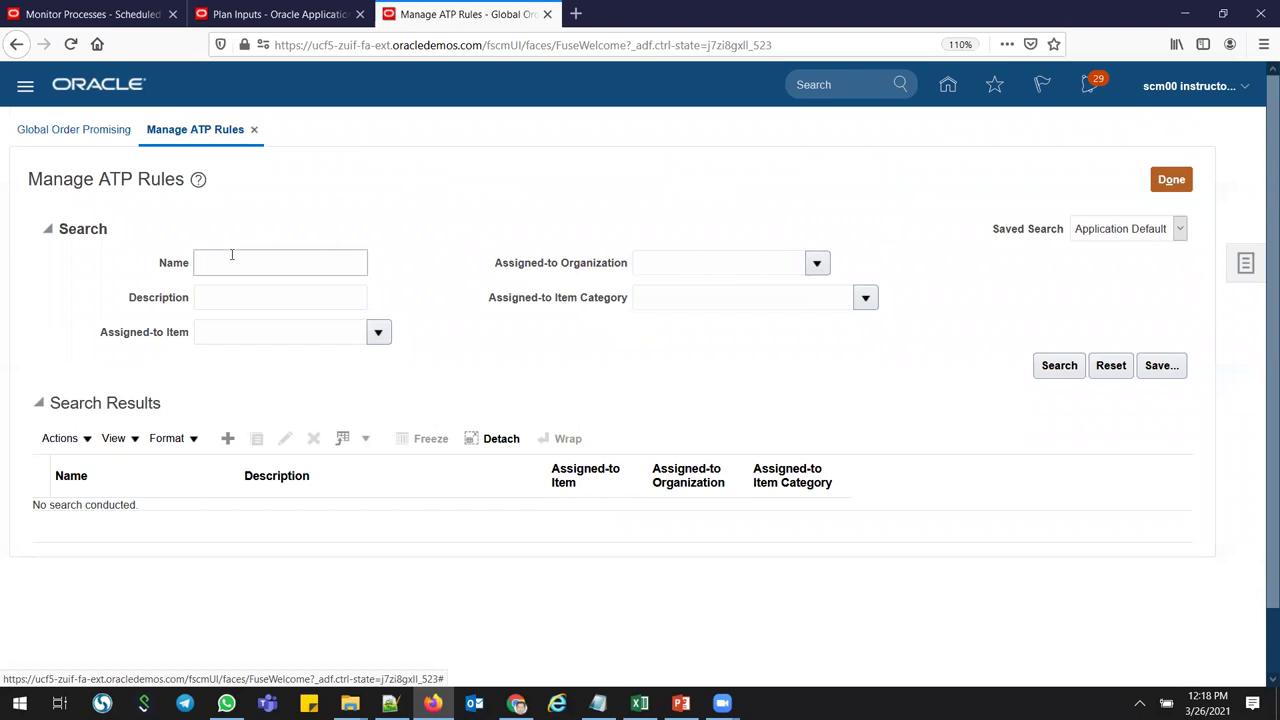
pyautogui.write('s21_B2')
pyautogui.press('BackSpace')
pyautogui.write('1')
pyautogui.press('Return')
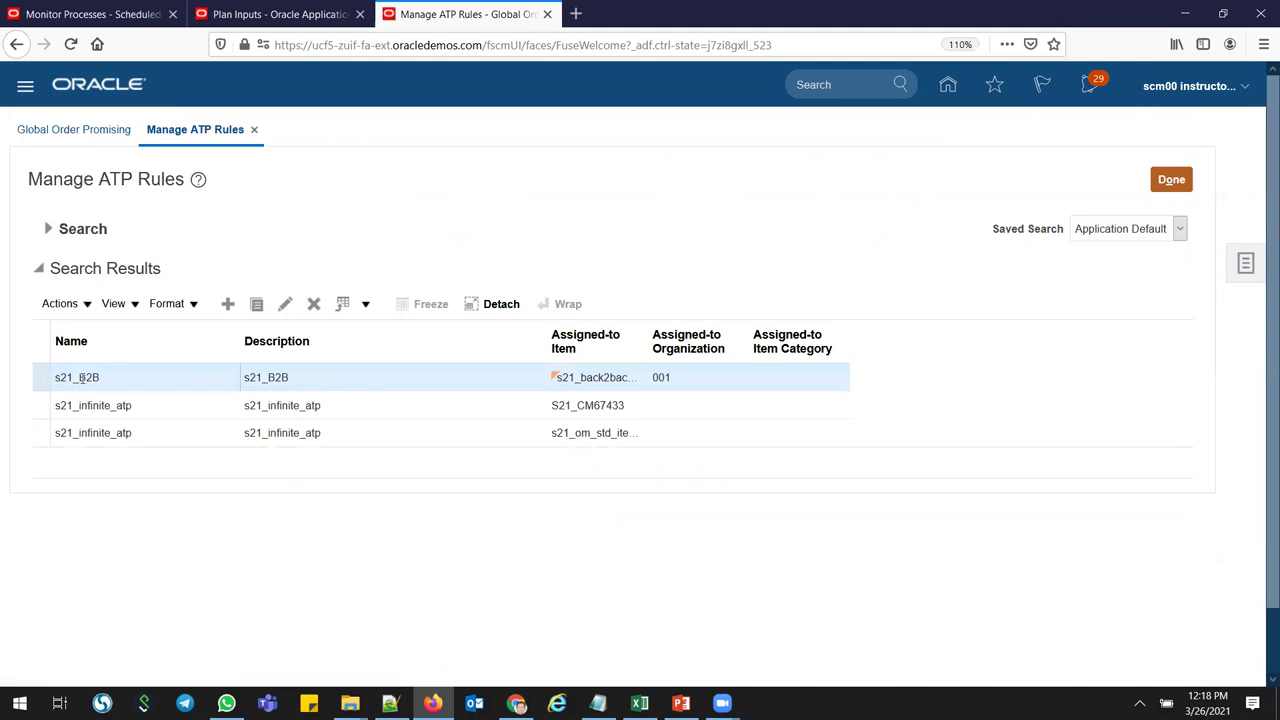
# - Examine the criteria and item assignments of ATP rule s21_B2B, closing it without saving
pyautogui.click(284, 305)
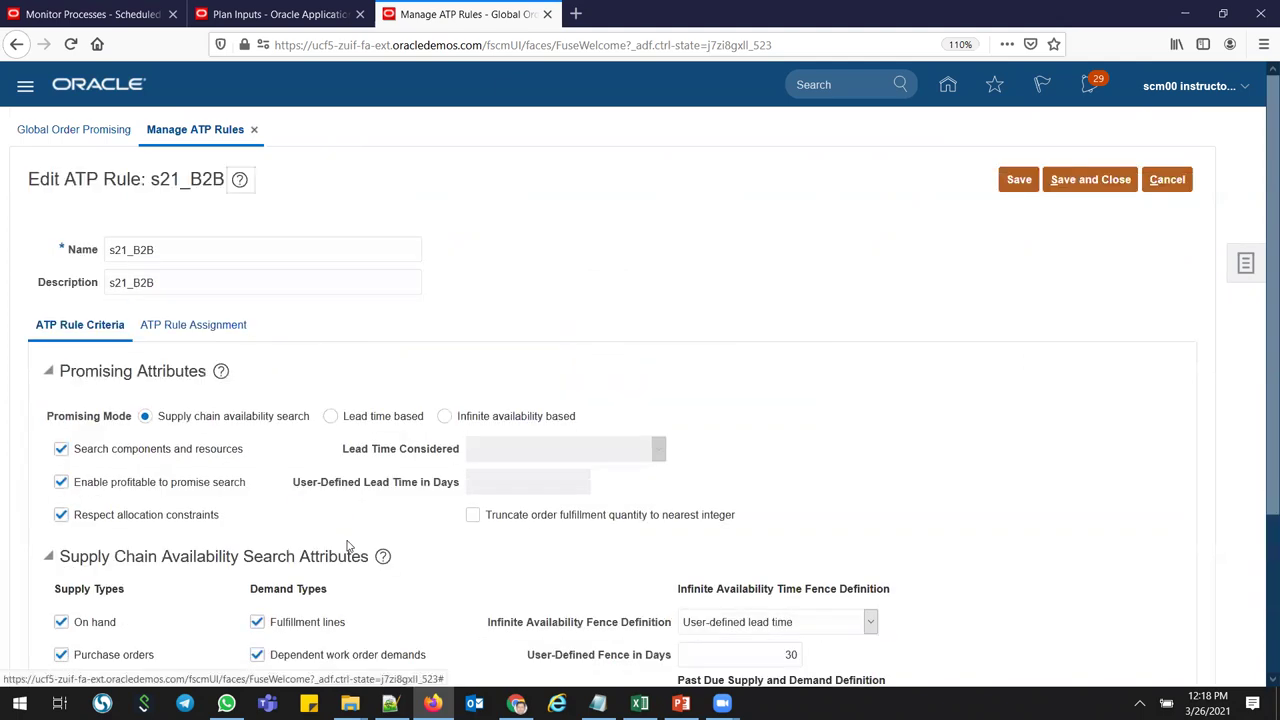
pyautogui.click(220, 330)
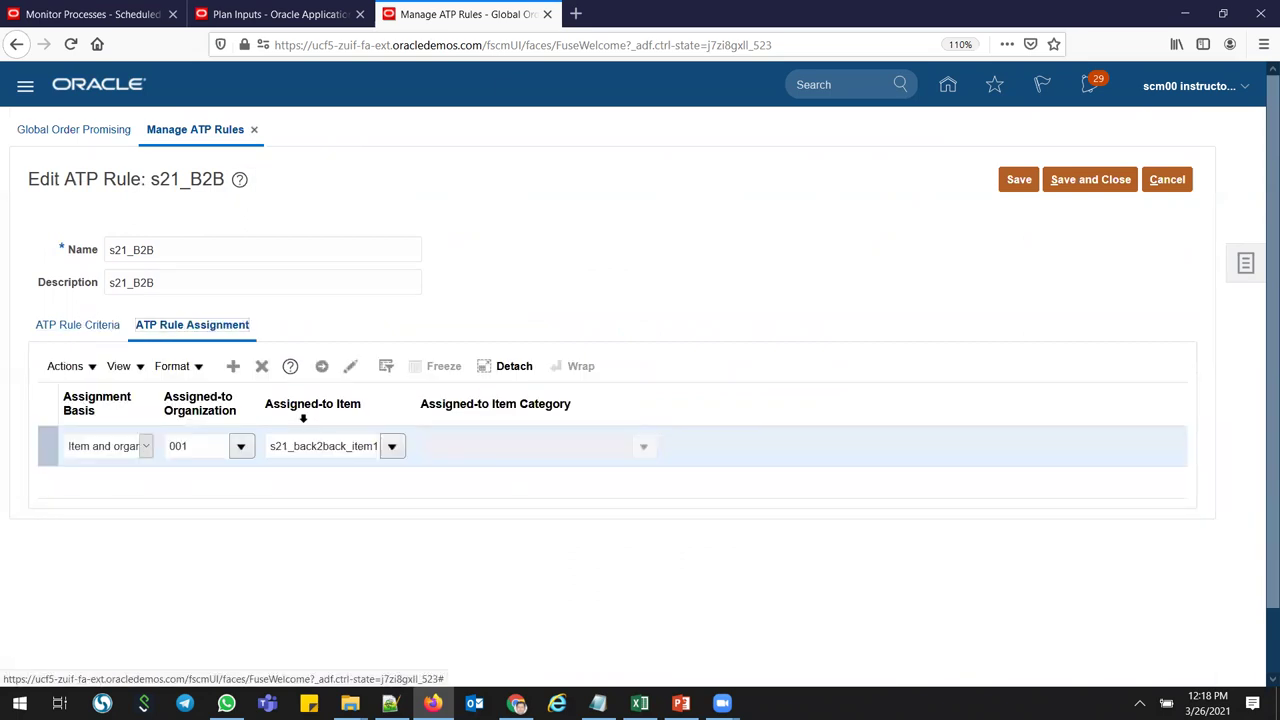
pyautogui.click(1167, 180)
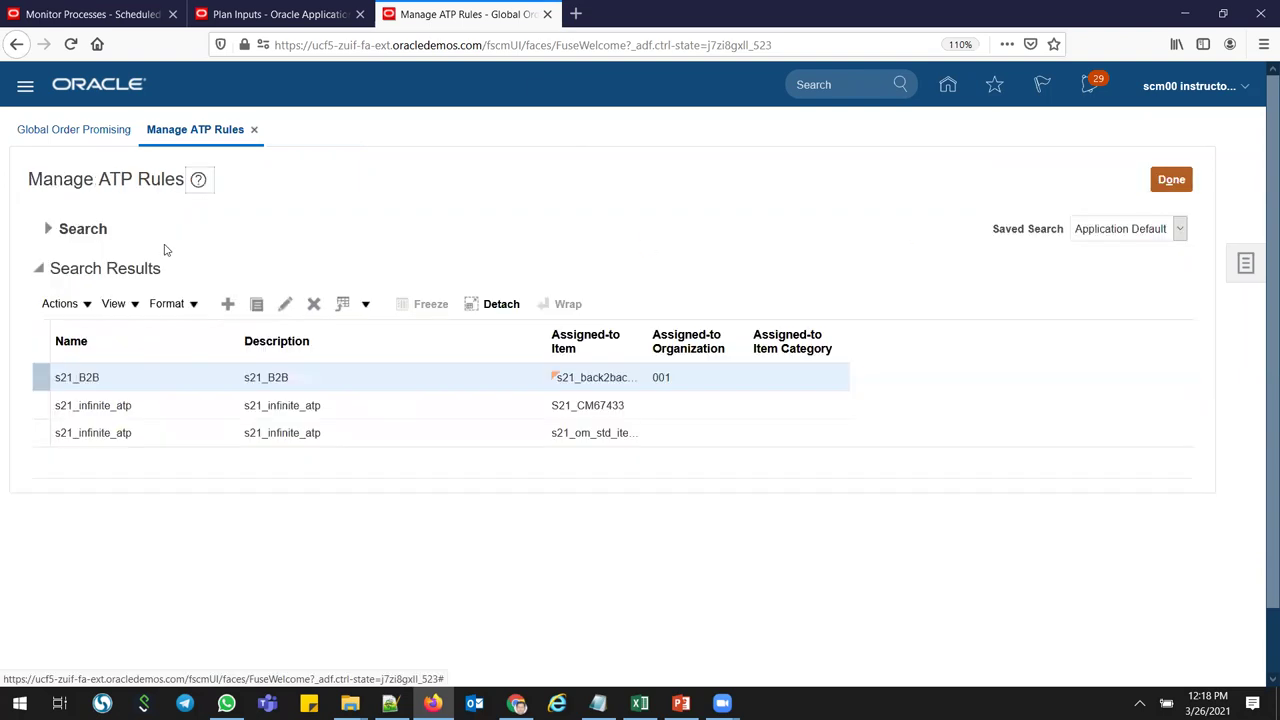
# - Search the ATP rules for names starting with s22 and open the assignments of s22_ATP_rule for editing
pyautogui.click(48, 228)
pyautogui.moveTo(229, 261); pyautogui.dragTo(195, 262)
pyautogui.write('s22')
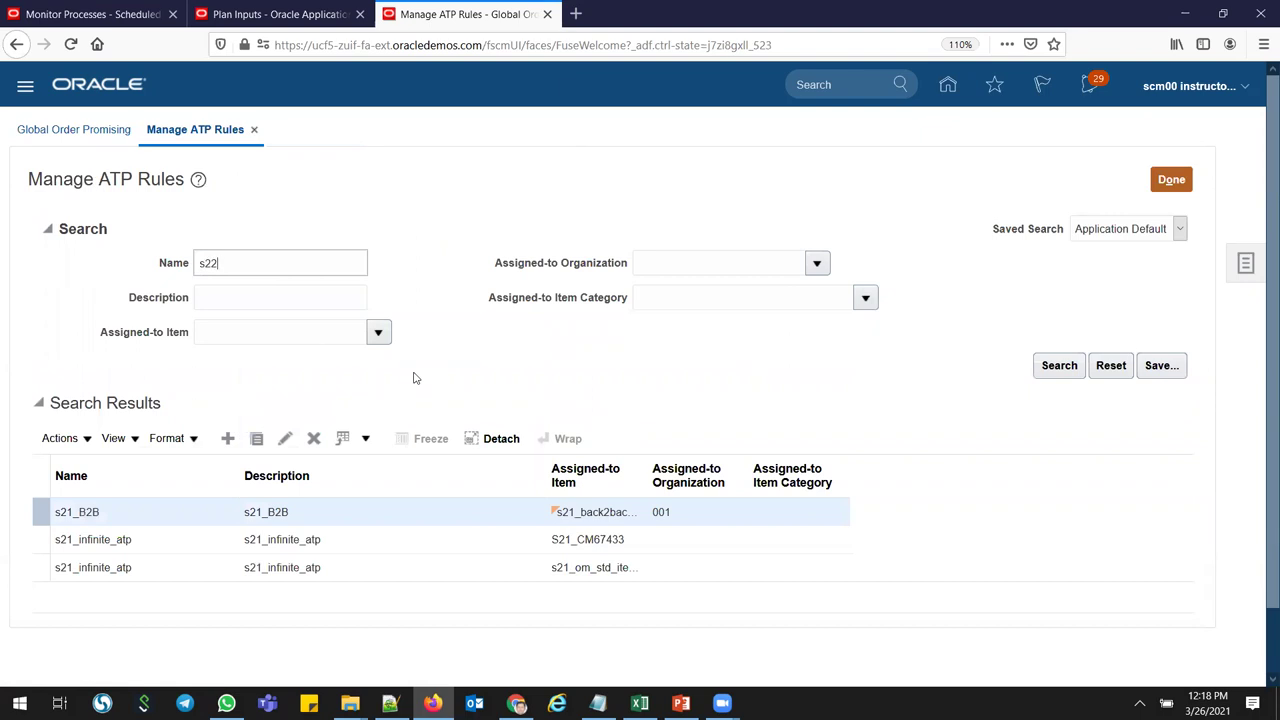
pyautogui.press('Return')
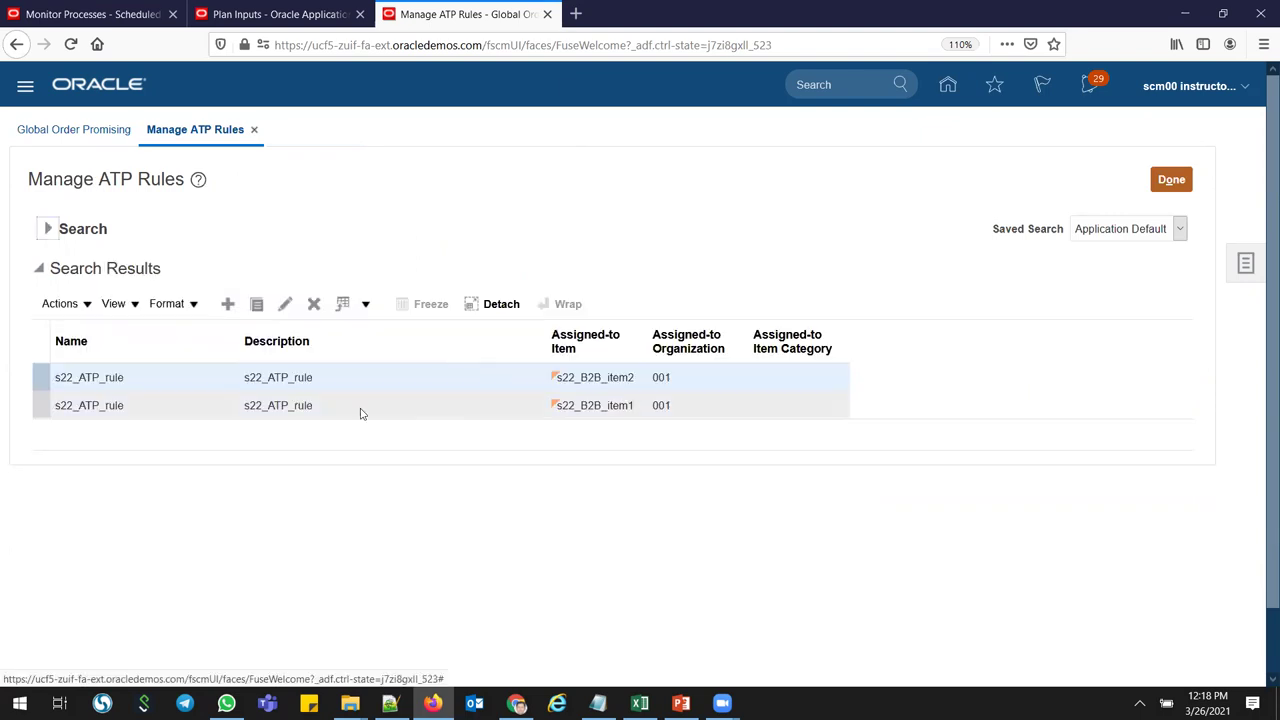
pyautogui.click(284, 306)
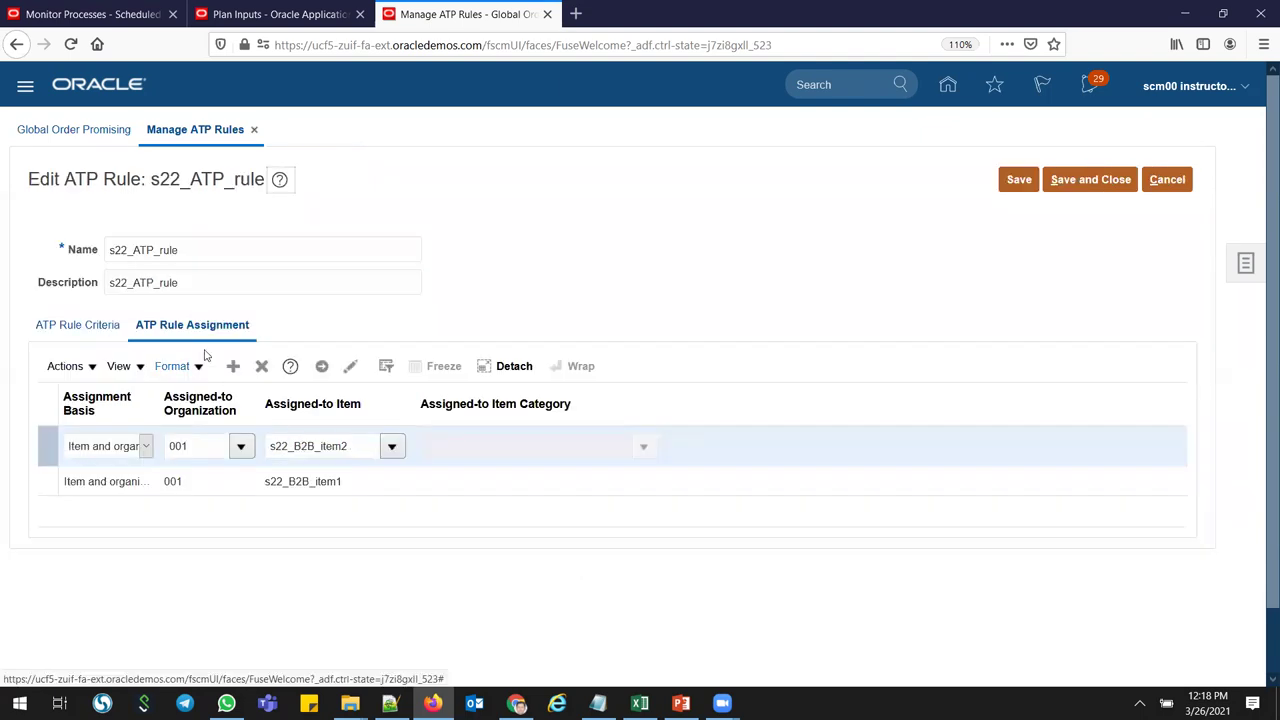
# - Add an item-and-organization assignment for organization 001 and item s22_B2B_item3 to the ATP rule, then save the rule
pyautogui.click(237, 372)
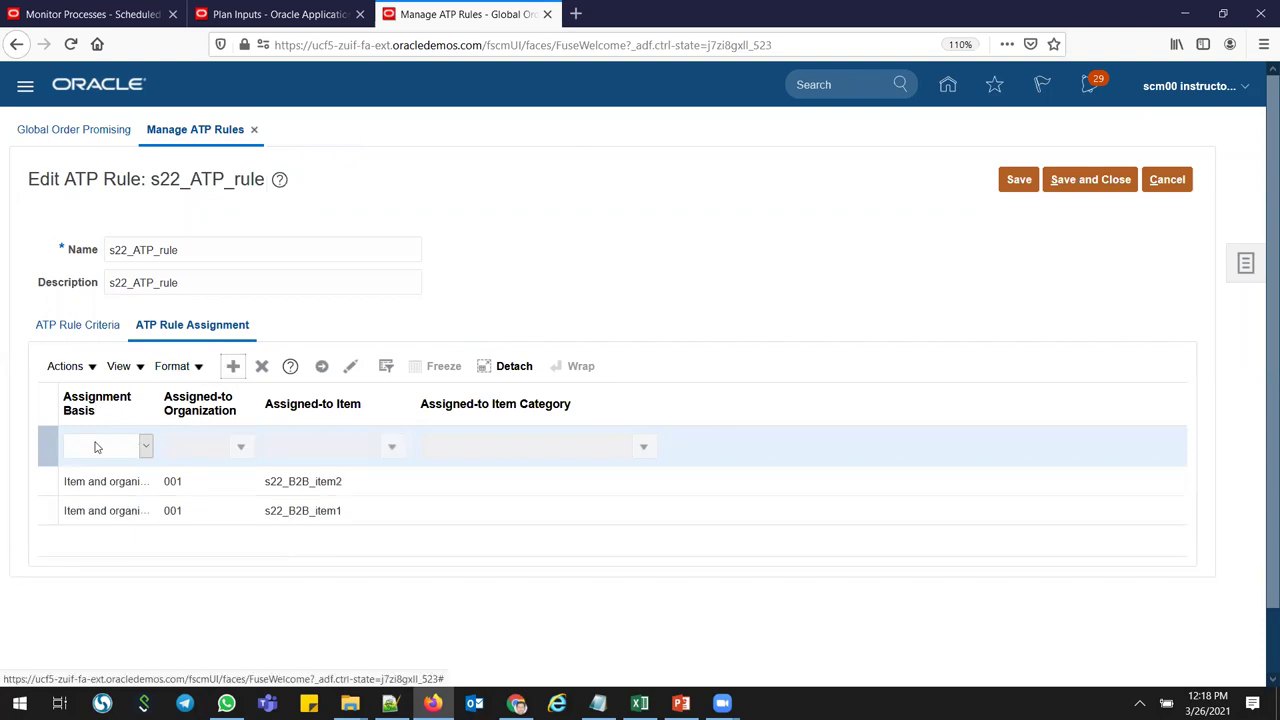
pyautogui.click(97, 447)
pyautogui.click(112, 545)
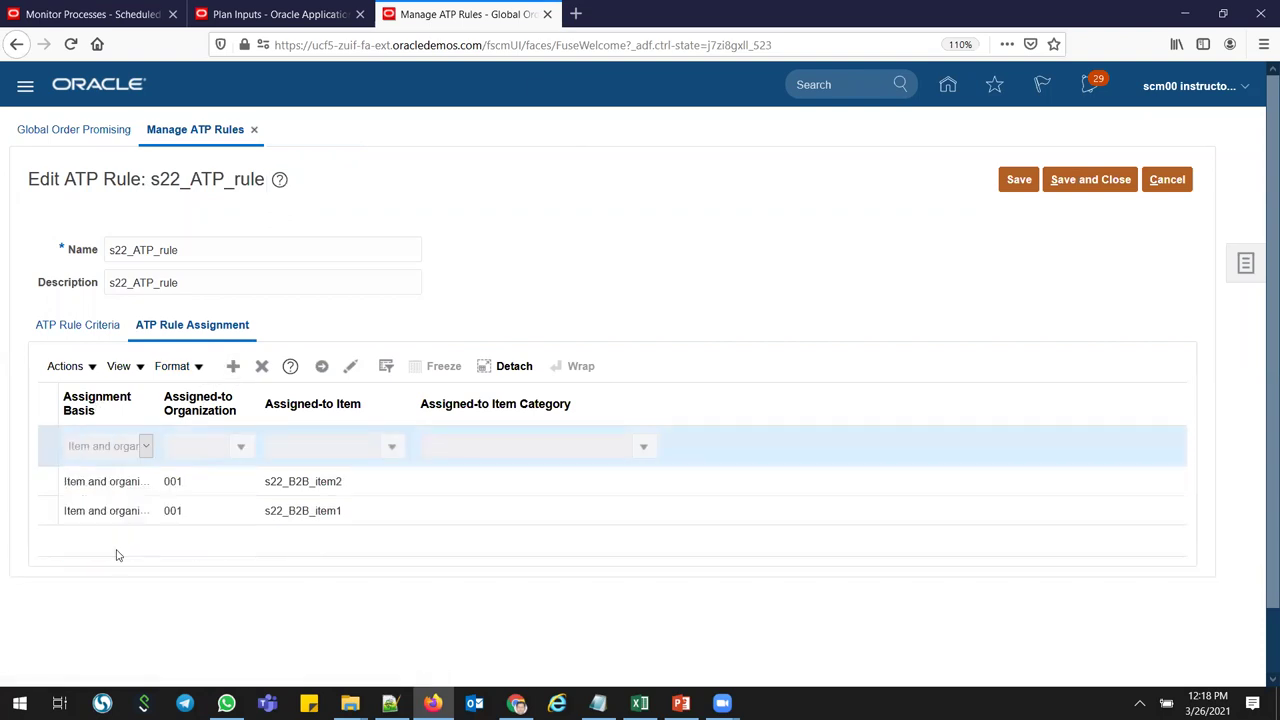
pyautogui.click(206, 449)
pyautogui.write('001')
pyautogui.press('Tab')
pyautogui.write('s22_B2B_item3')
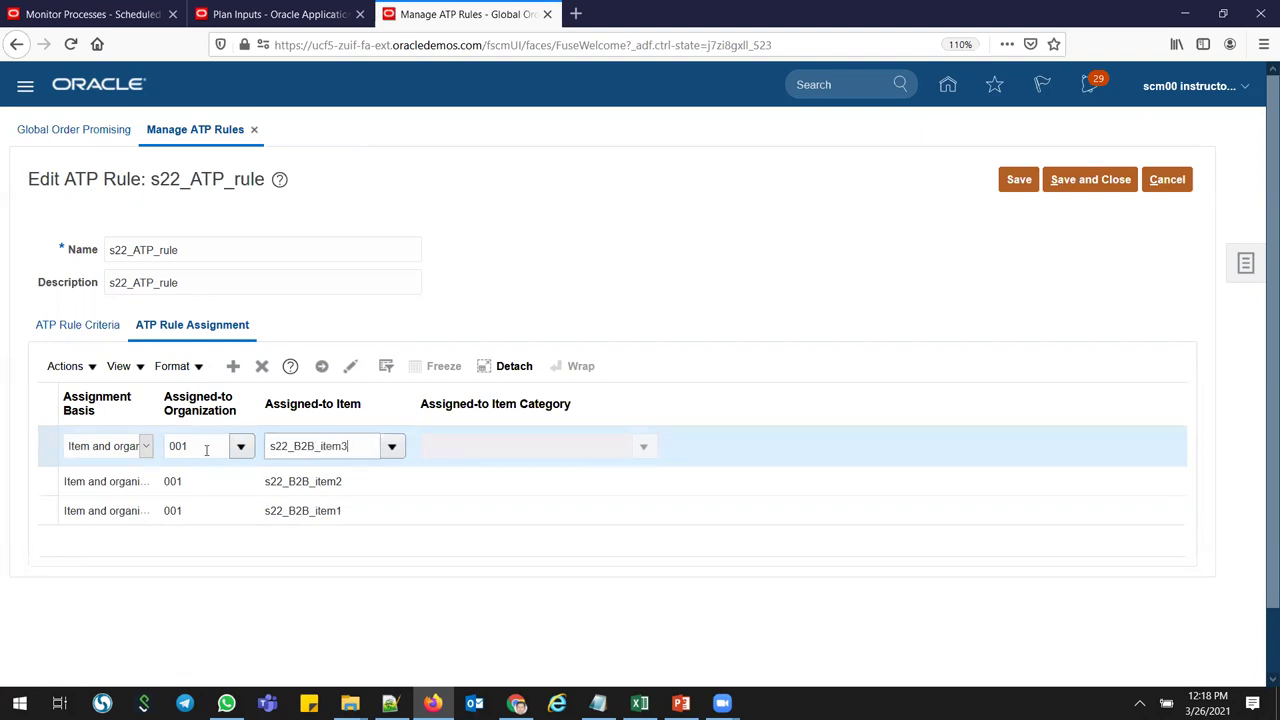
pyautogui.press('Tab')
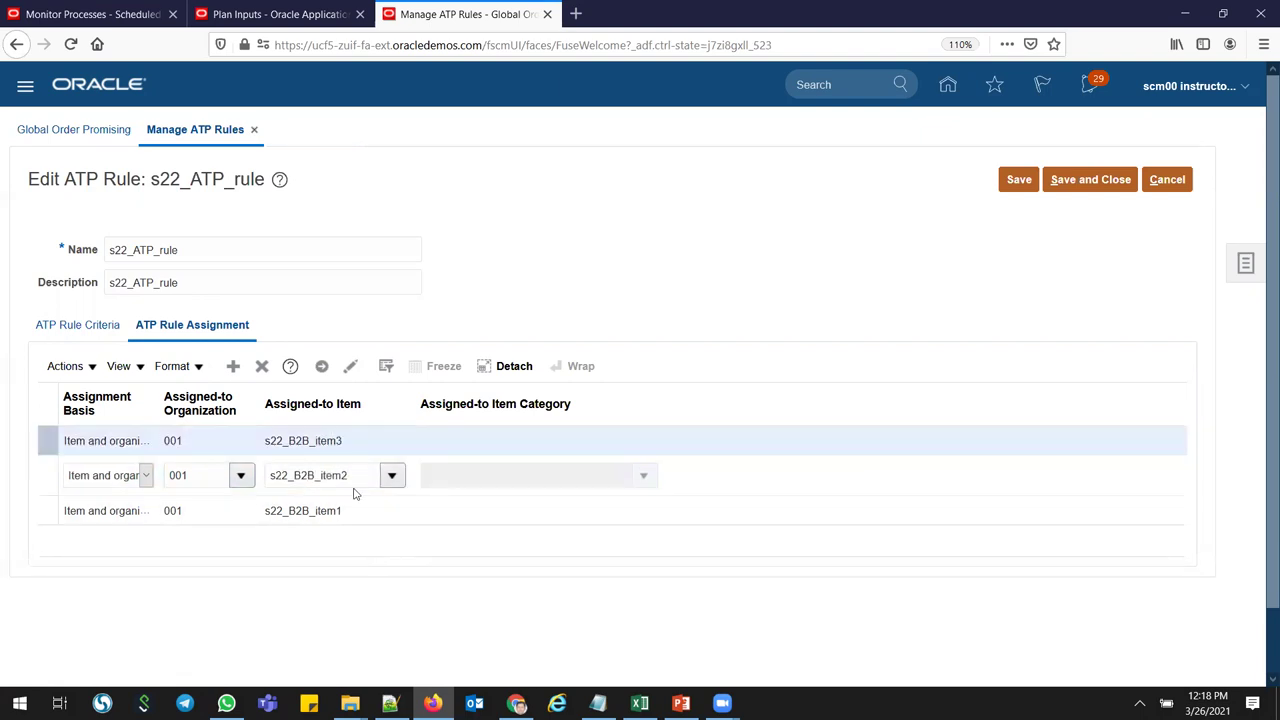
pyautogui.click(347, 442)
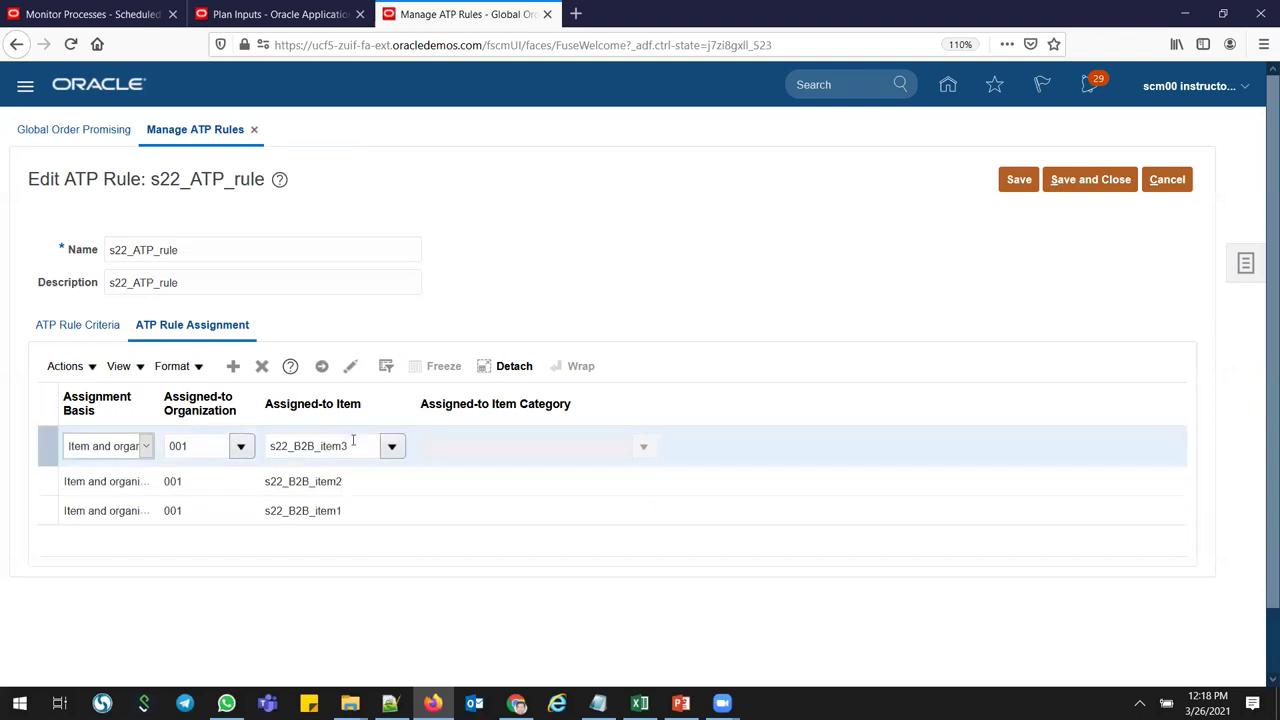
pyautogui.click(1022, 183)
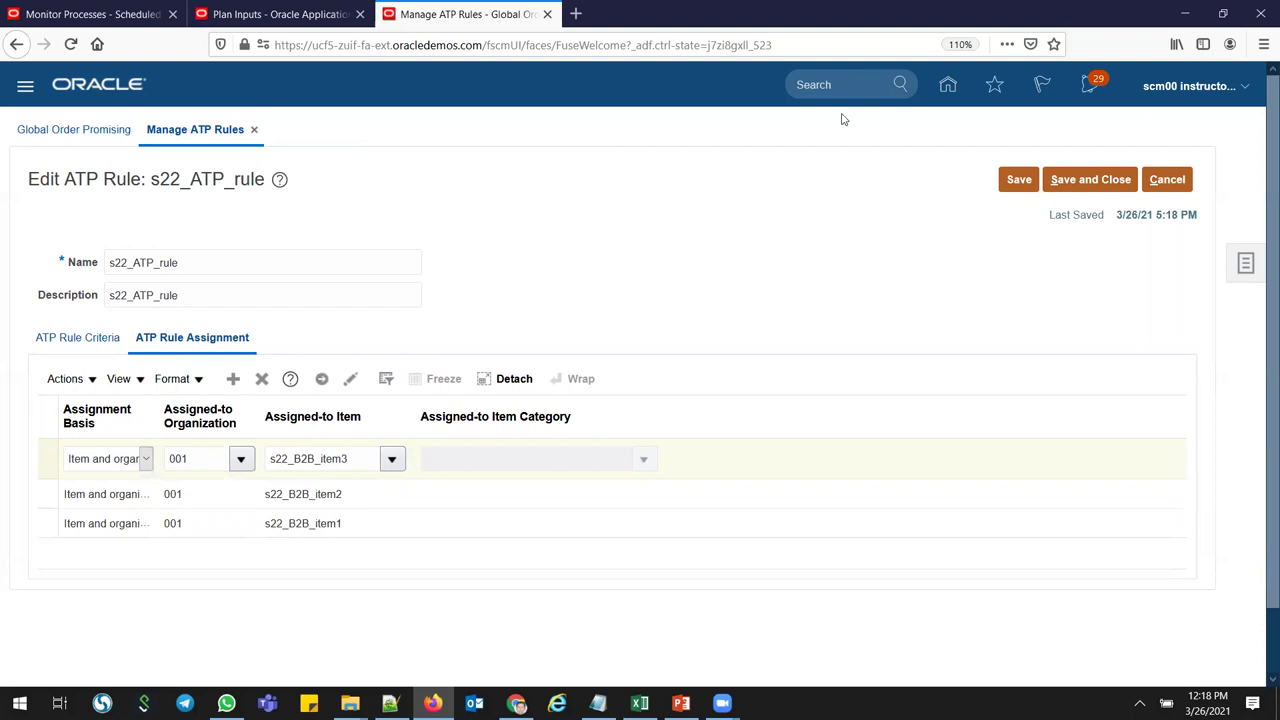
# - Search Plan Inputs for item s22_B2B_item3 and examine its planning attributes, returning to the ATP rule
pyautogui.click(253, 15)
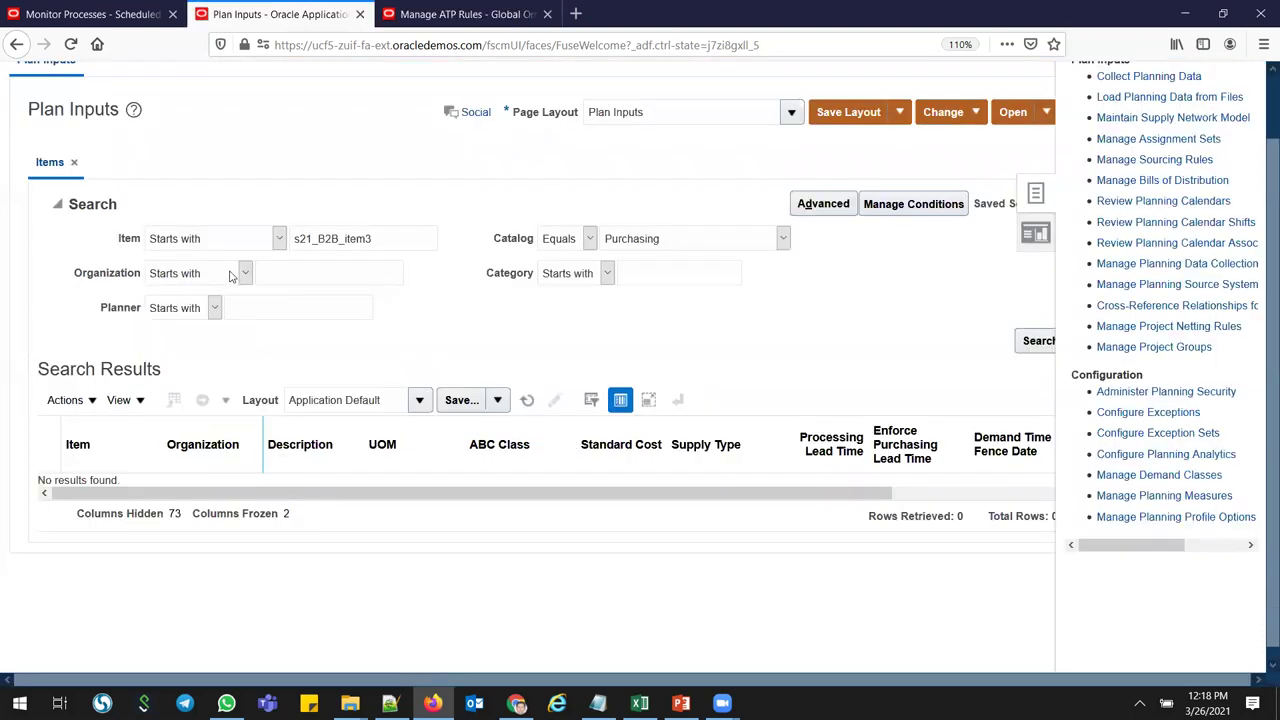
pyautogui.click(312, 238)
pyautogui.press('BackSpace')
pyautogui.write('2')
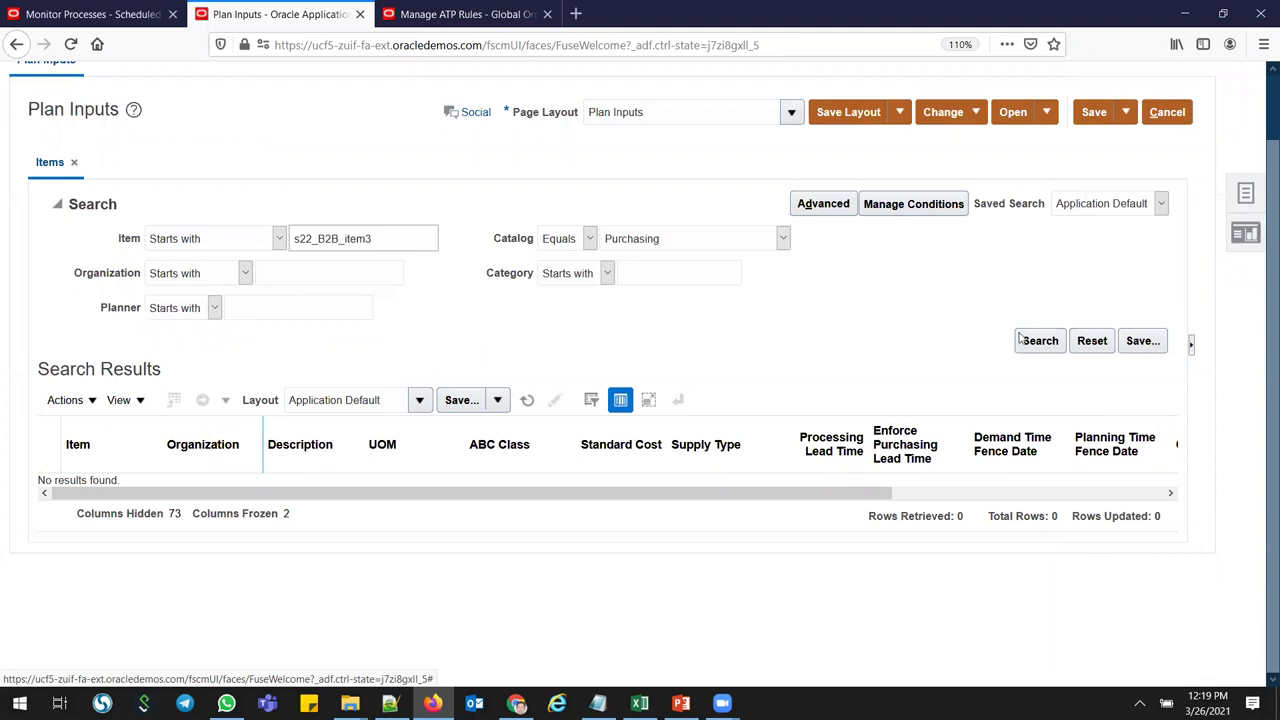
pyautogui.press('Return')
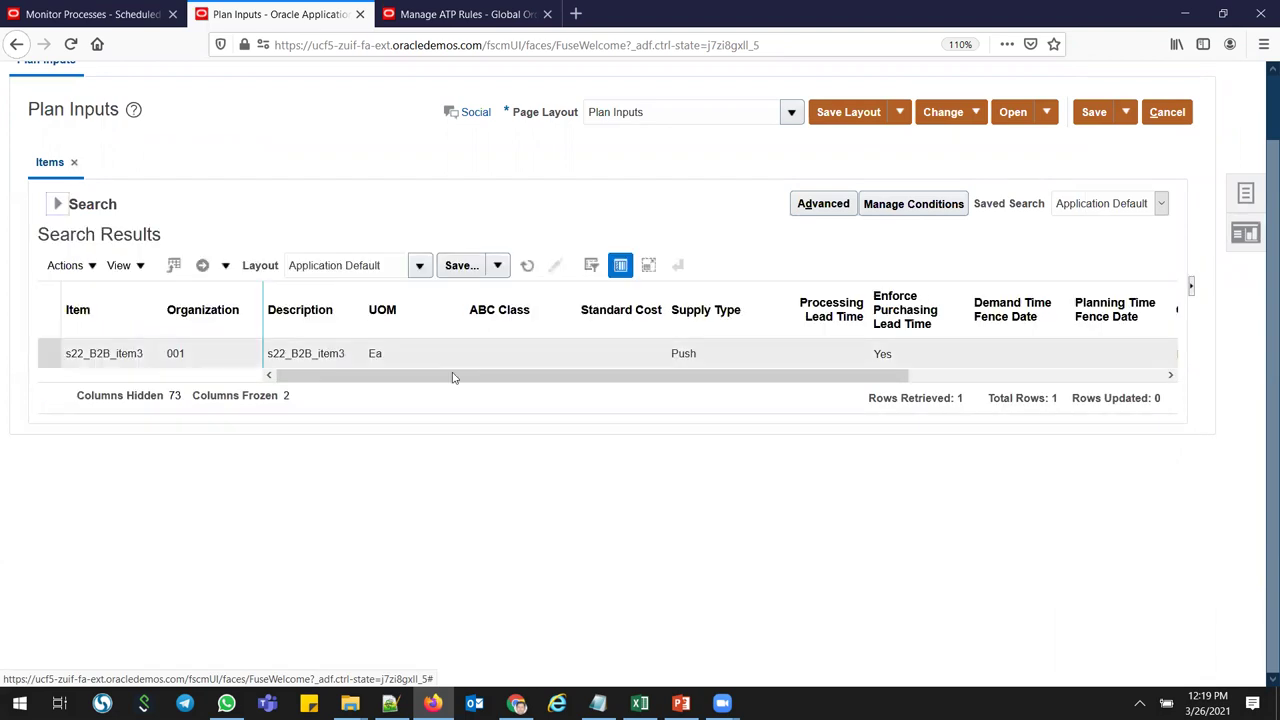
pyautogui.moveTo(323, 375); pyautogui.dragTo(719, 377)
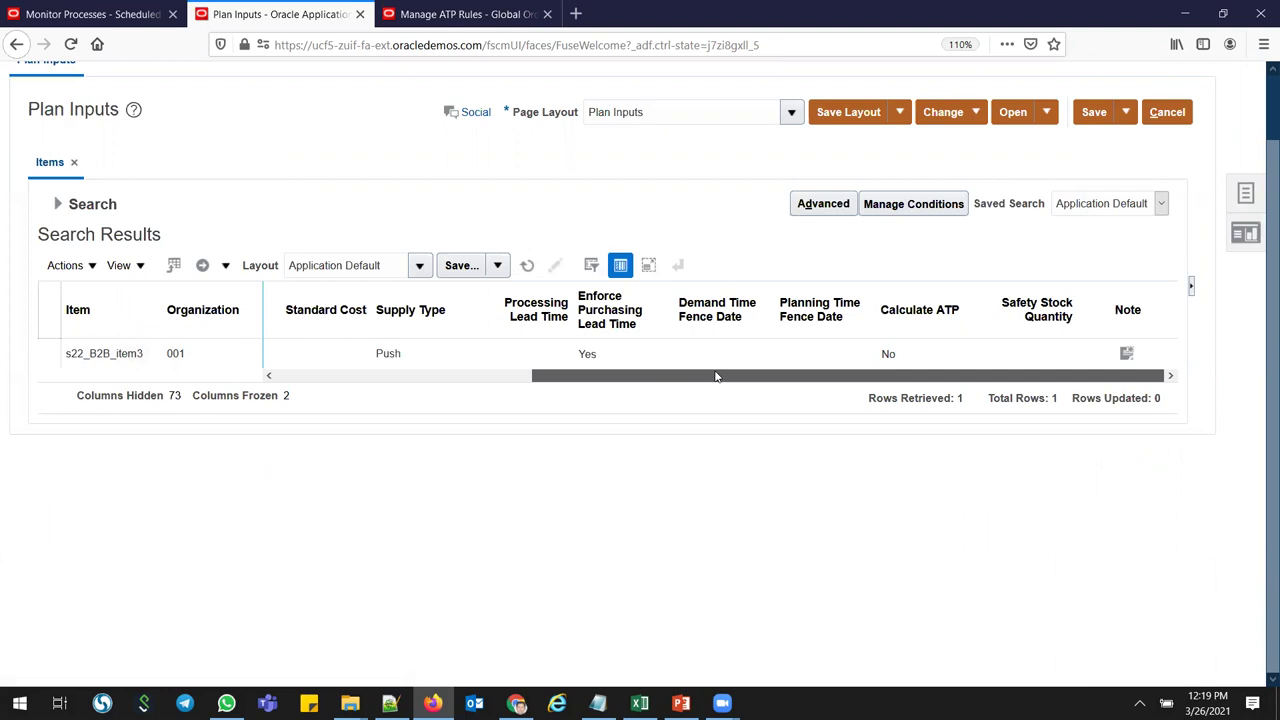
pyautogui.hscroll(-10, 229, 357)
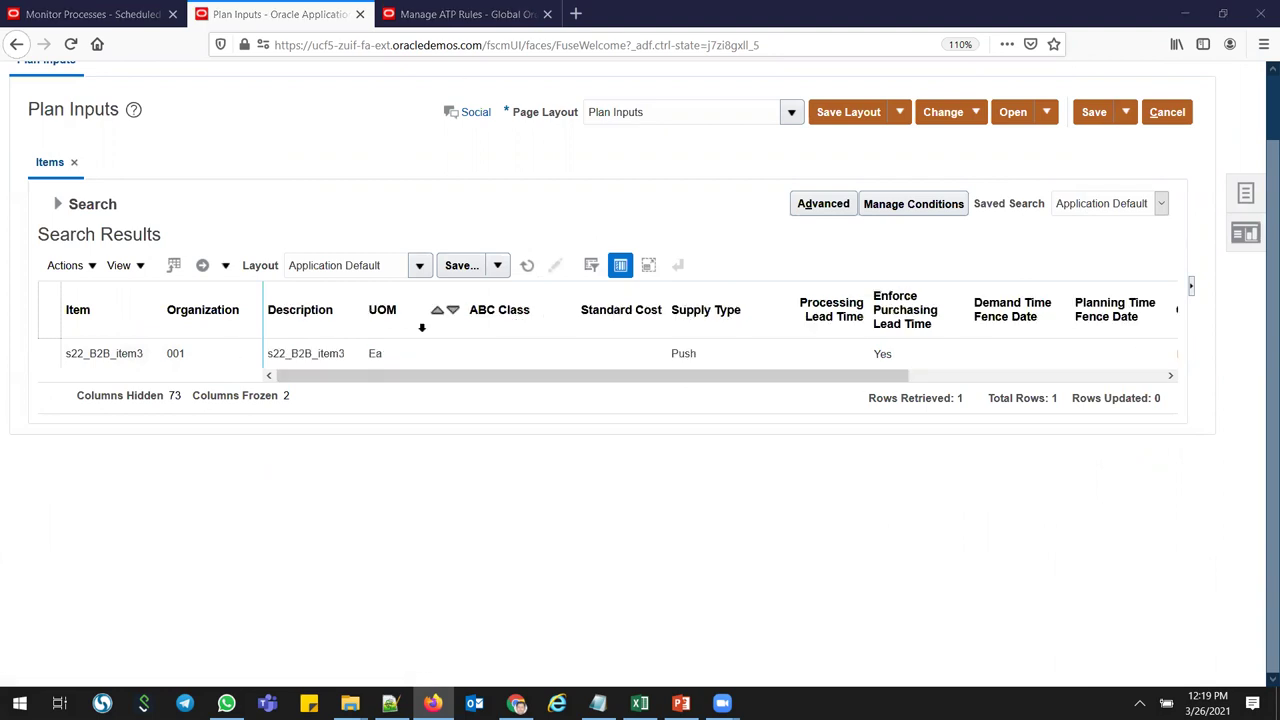
pyautogui.hotkey('ctrl', 'Tab')
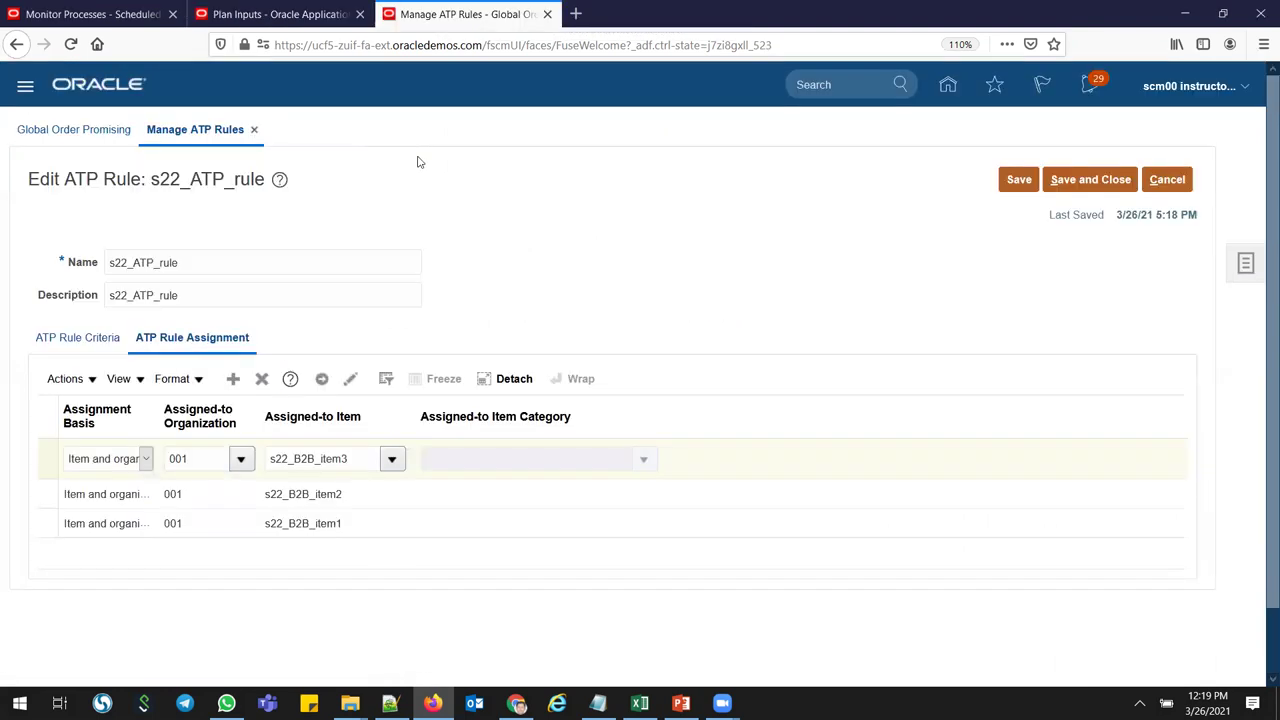
# - Save s22_ATP_rule, review its promising and supply chain availability search criteria, and save and close it
pyautogui.click(1018, 182)
pyautogui.click(73, 337)
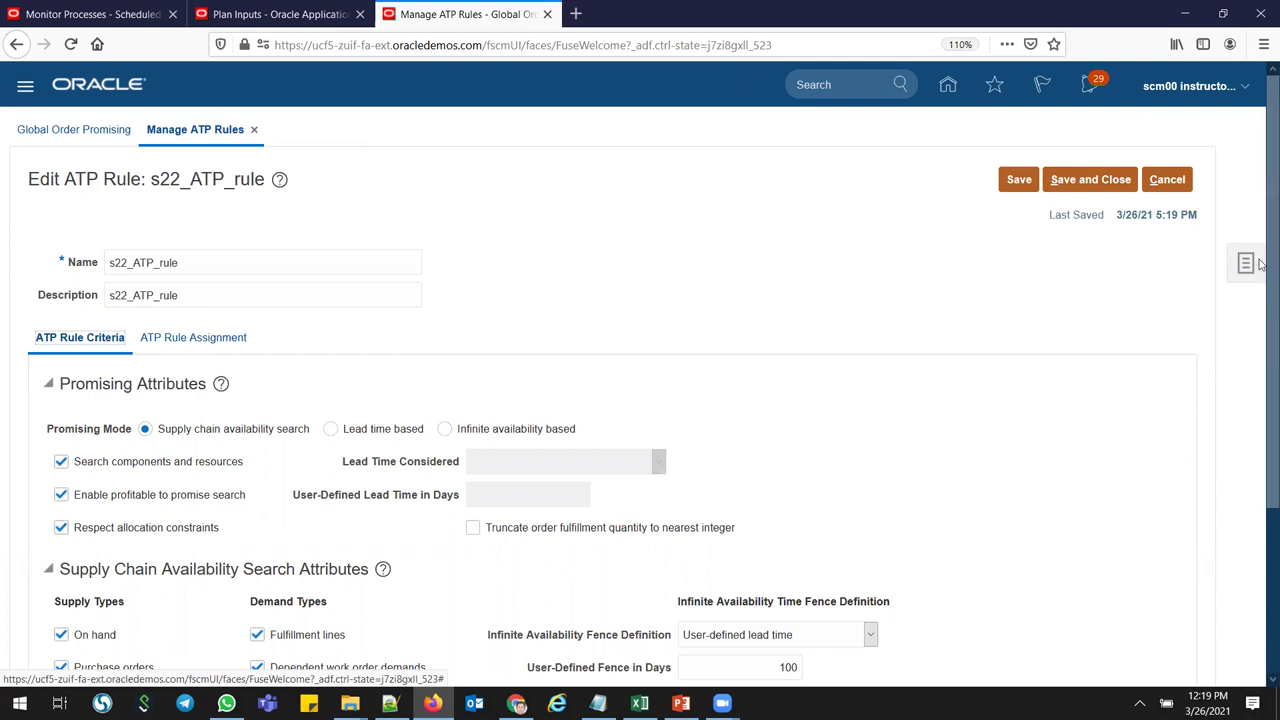
pyautogui.scroll(-2, 176, 546)
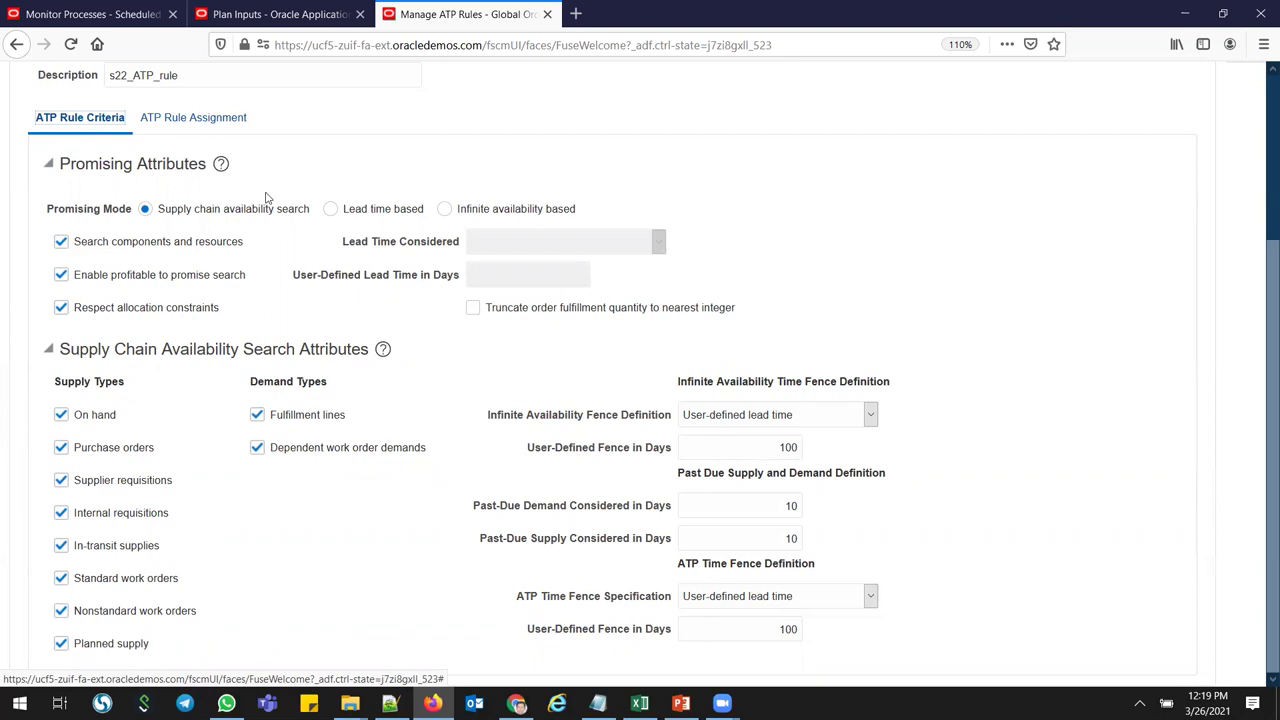
pyautogui.click(1263, 93)
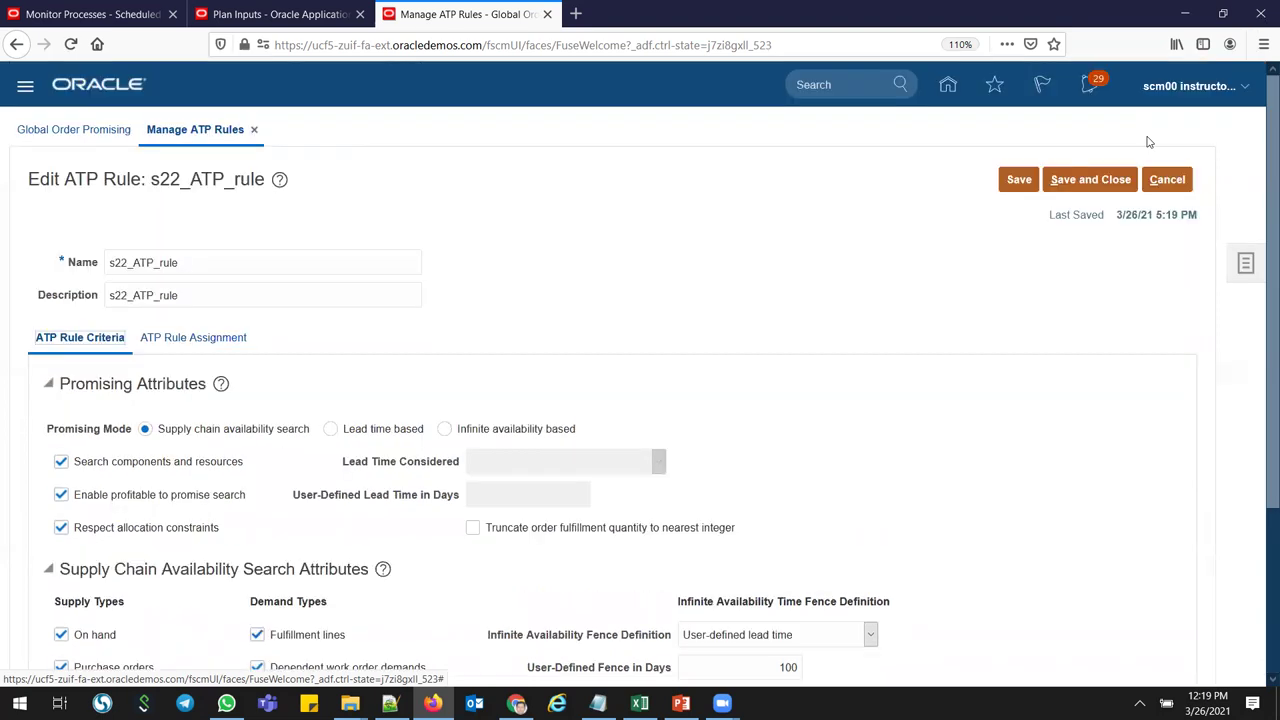
pyautogui.click(1125, 176)
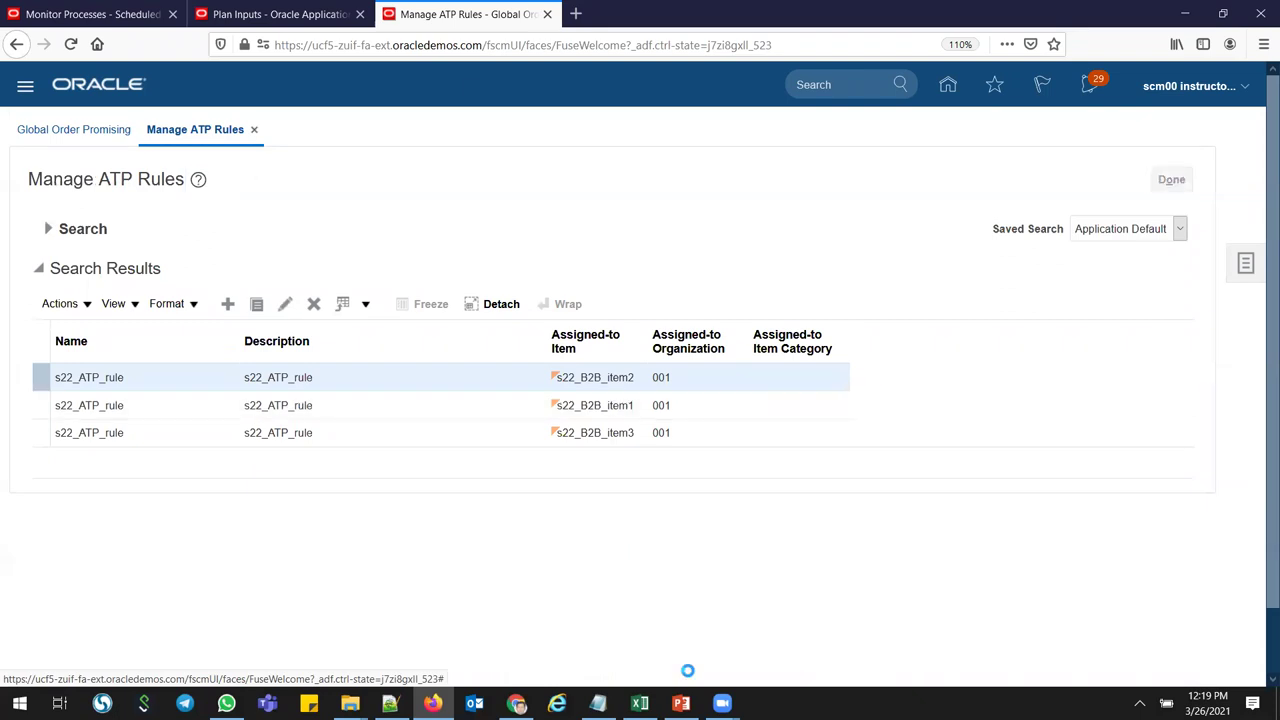
# - Switch to the Excel training sheet and review the B2B partial buy checklist through the Sourcing Rule task, returning to Oracle in the browser
pyautogui.click(640, 703)
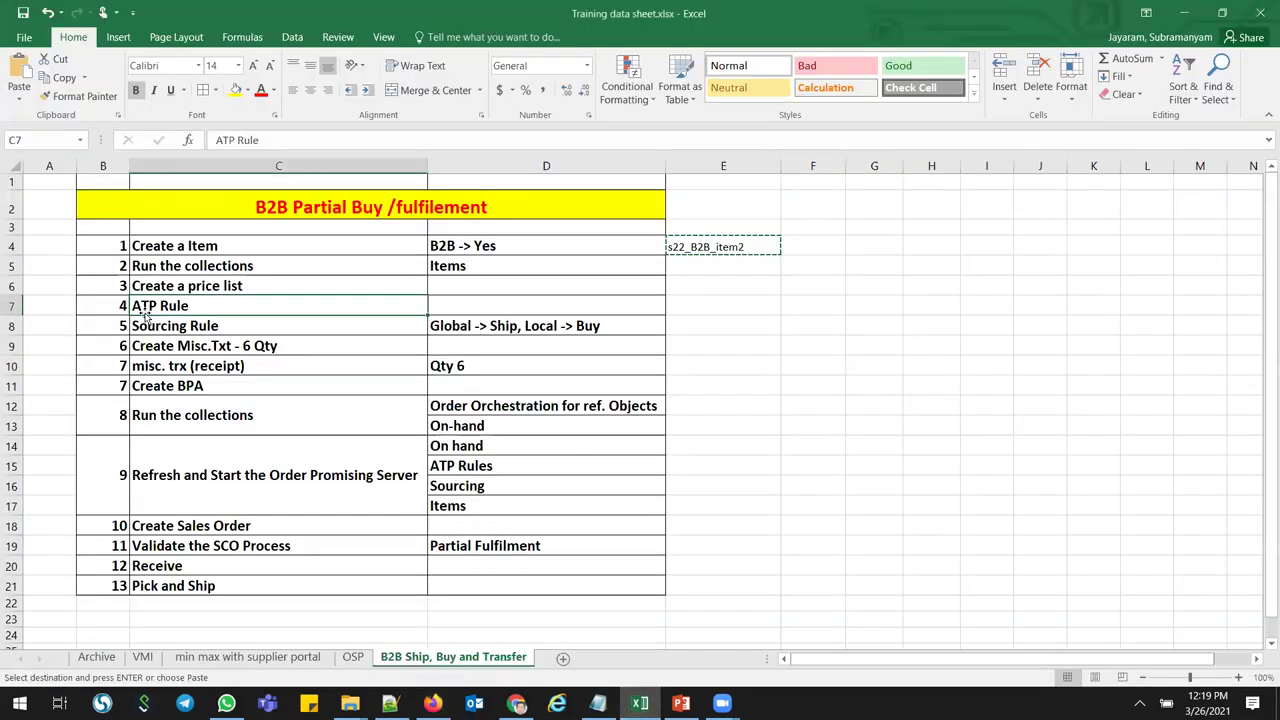
pyautogui.moveTo(182, 252); pyautogui.dragTo(190, 312)
pyautogui.click(190, 320)
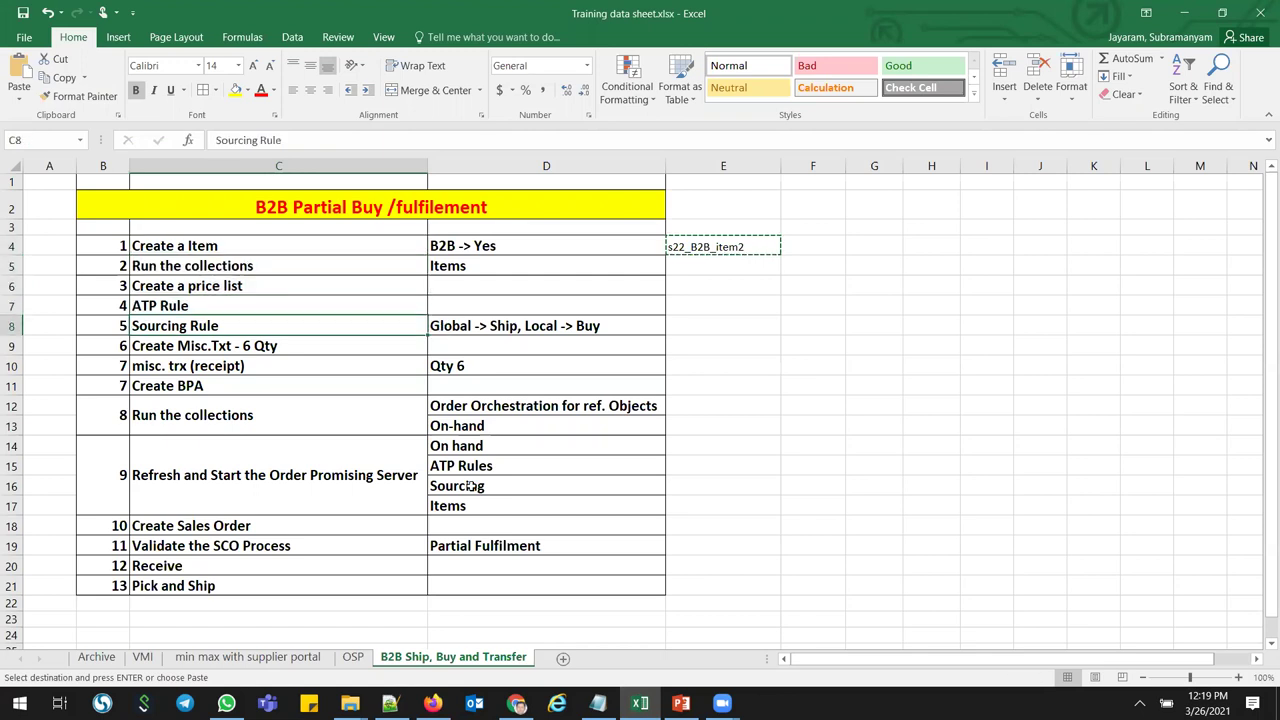
pyautogui.hotkey('alt', 'Tab')
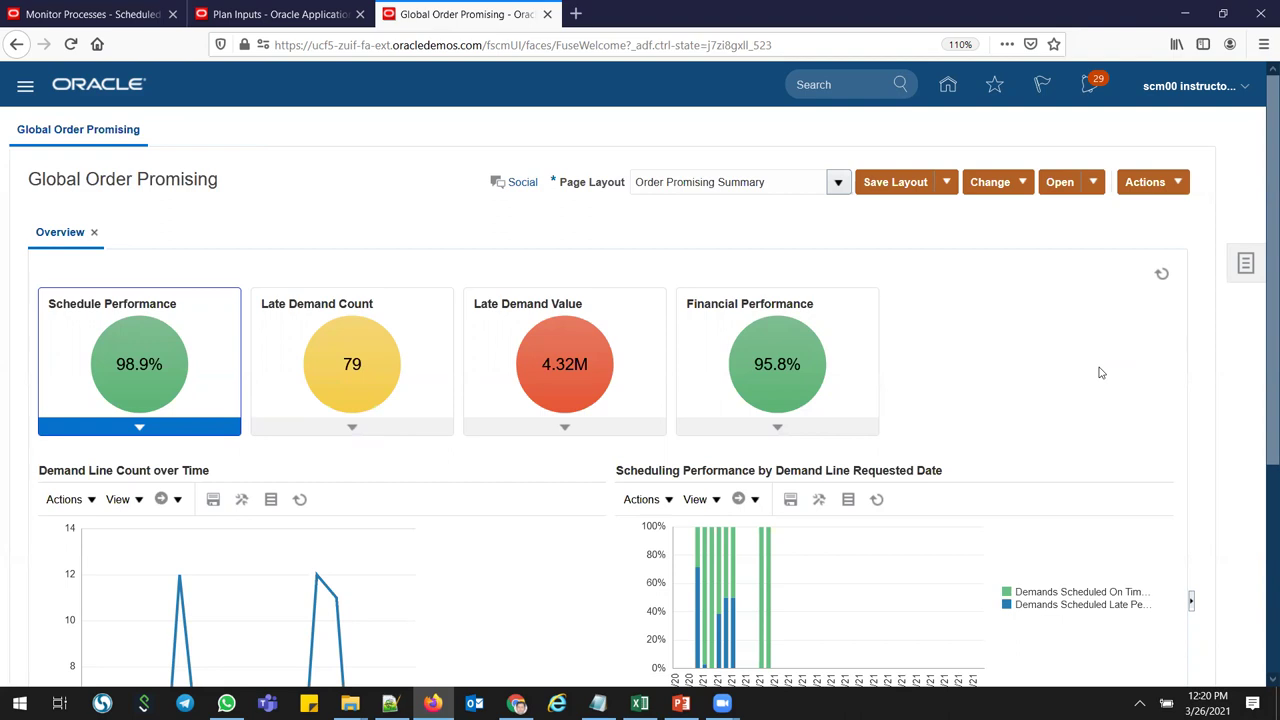
# - Search the sourcing rules under Manage Sourcing Rules for names starting with s22
pyautogui.click(1245, 263)
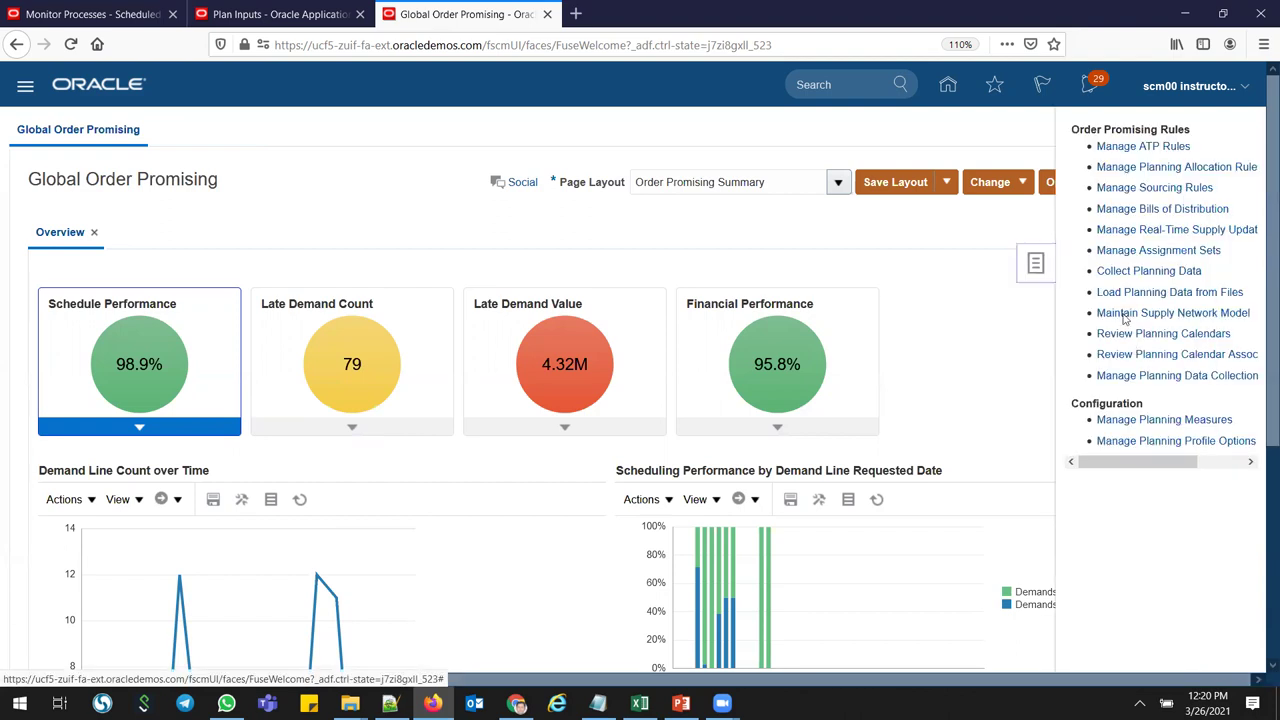
pyautogui.click(1122, 190)
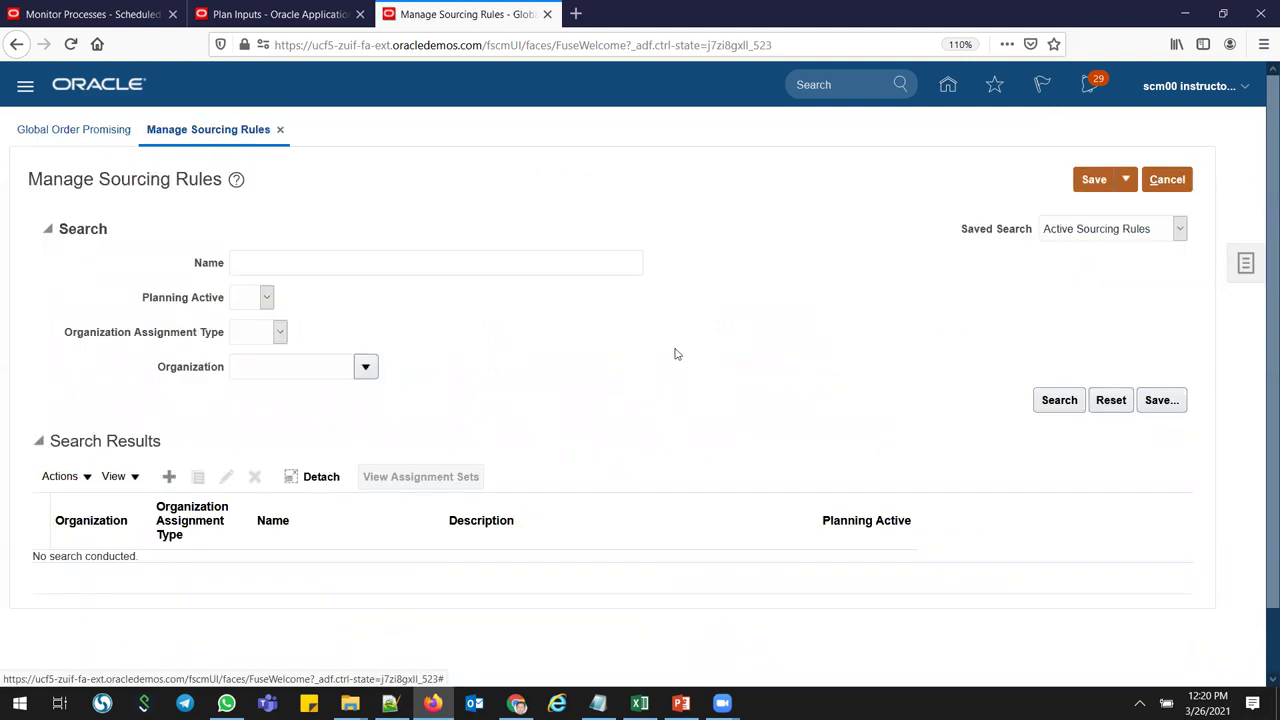
pyautogui.click(472, 263)
pyautogui.write('s22')
pyautogui.press('Return')
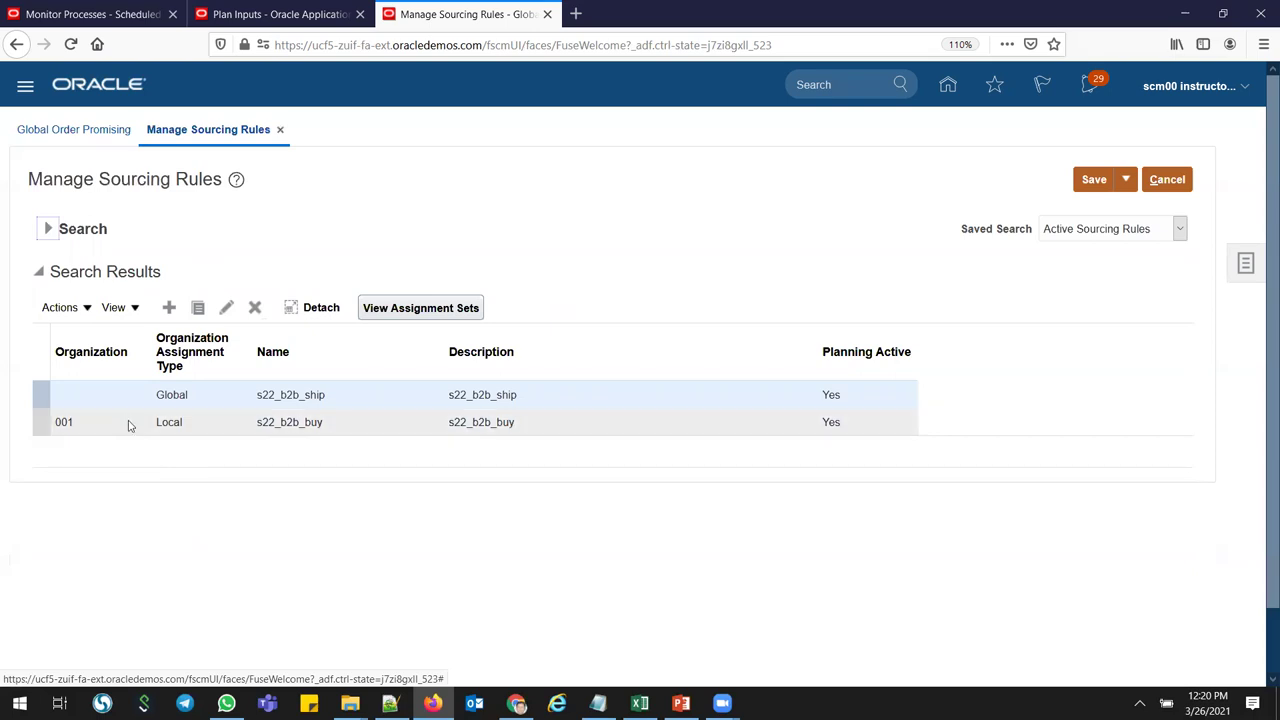
# - Examine the global sourcing rule s22_b2b_ship, including its effective dates and sources, and close it without saving
pyautogui.click(167, 397)
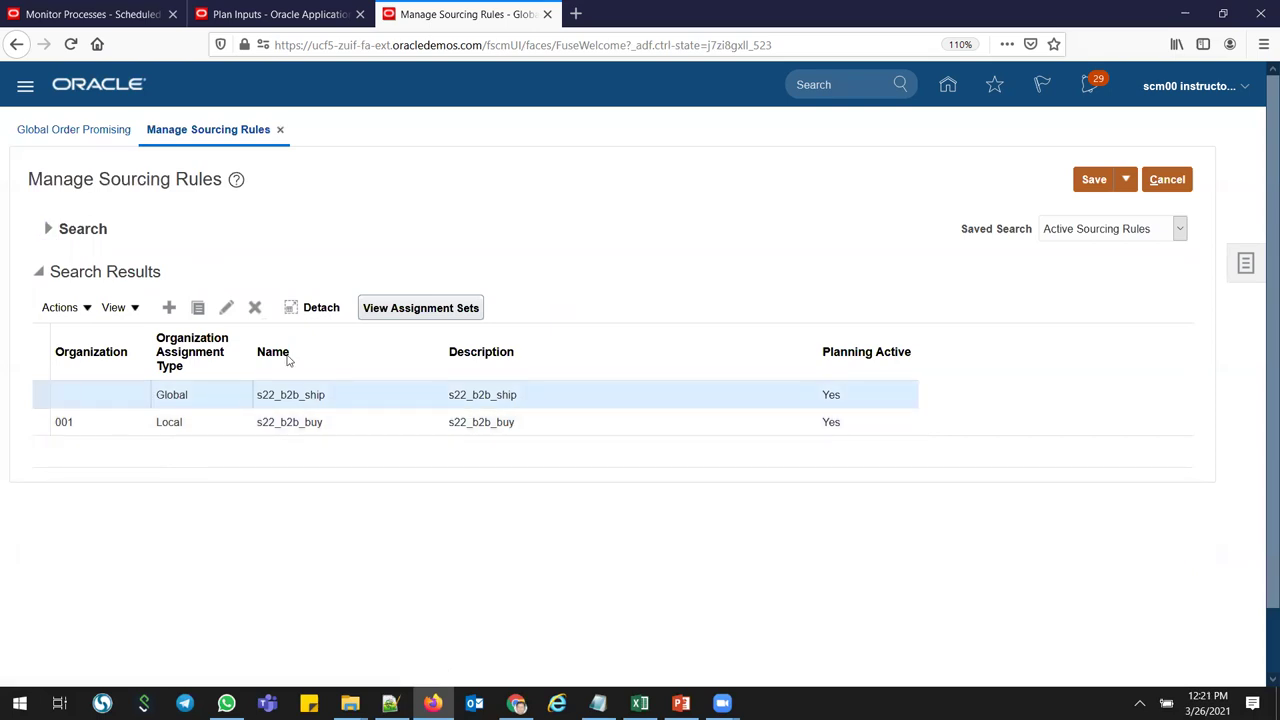
pyautogui.click(227, 310)
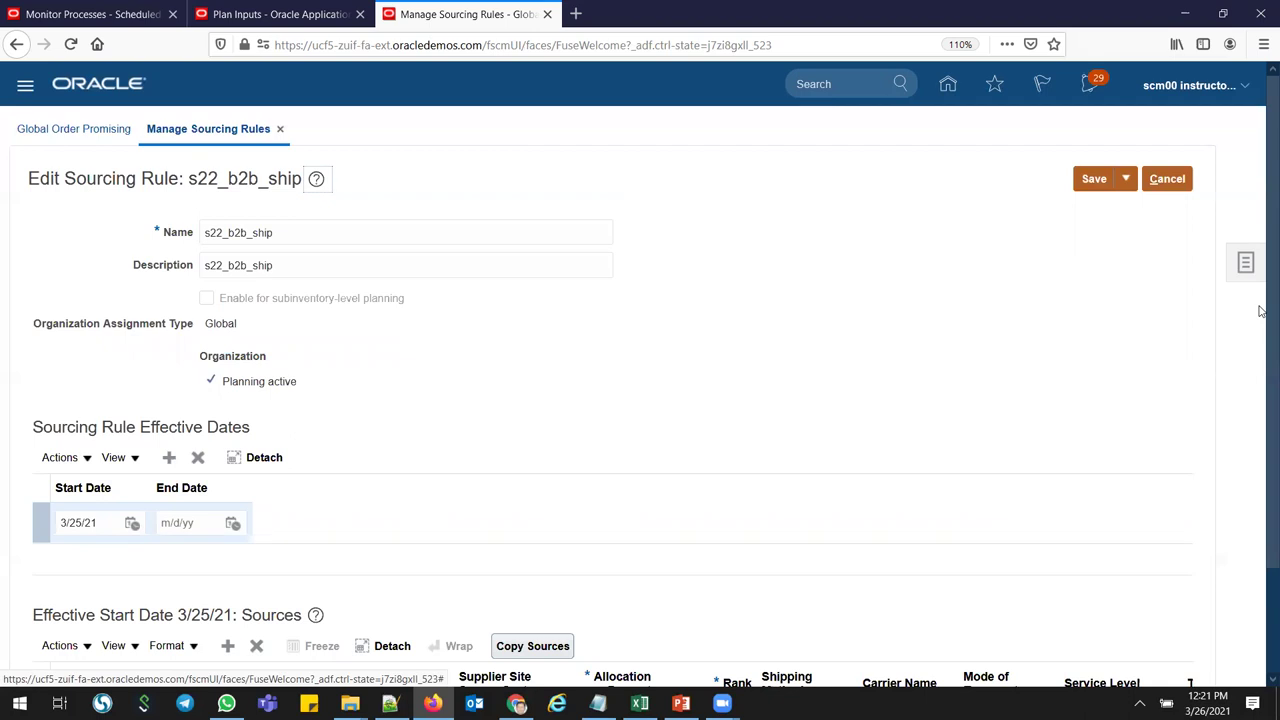
pyautogui.scroll(-2, 1260, 311)
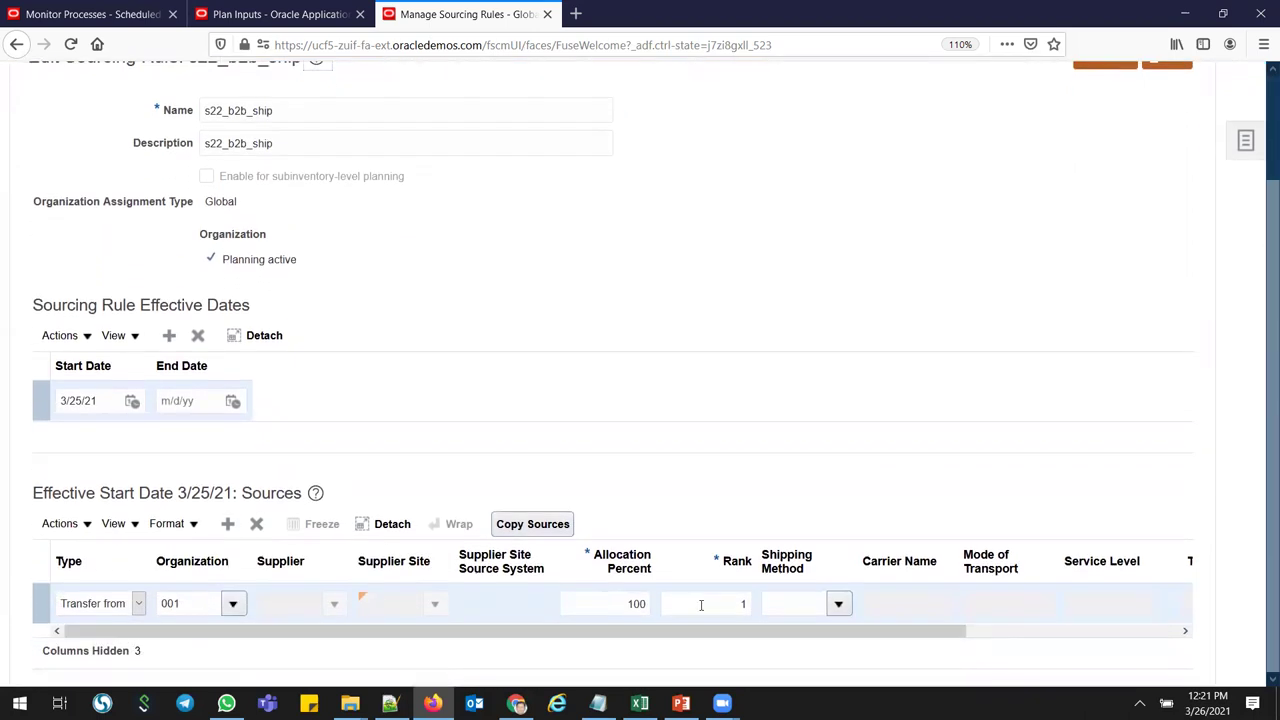
pyautogui.scroll(2, 1260, 209)
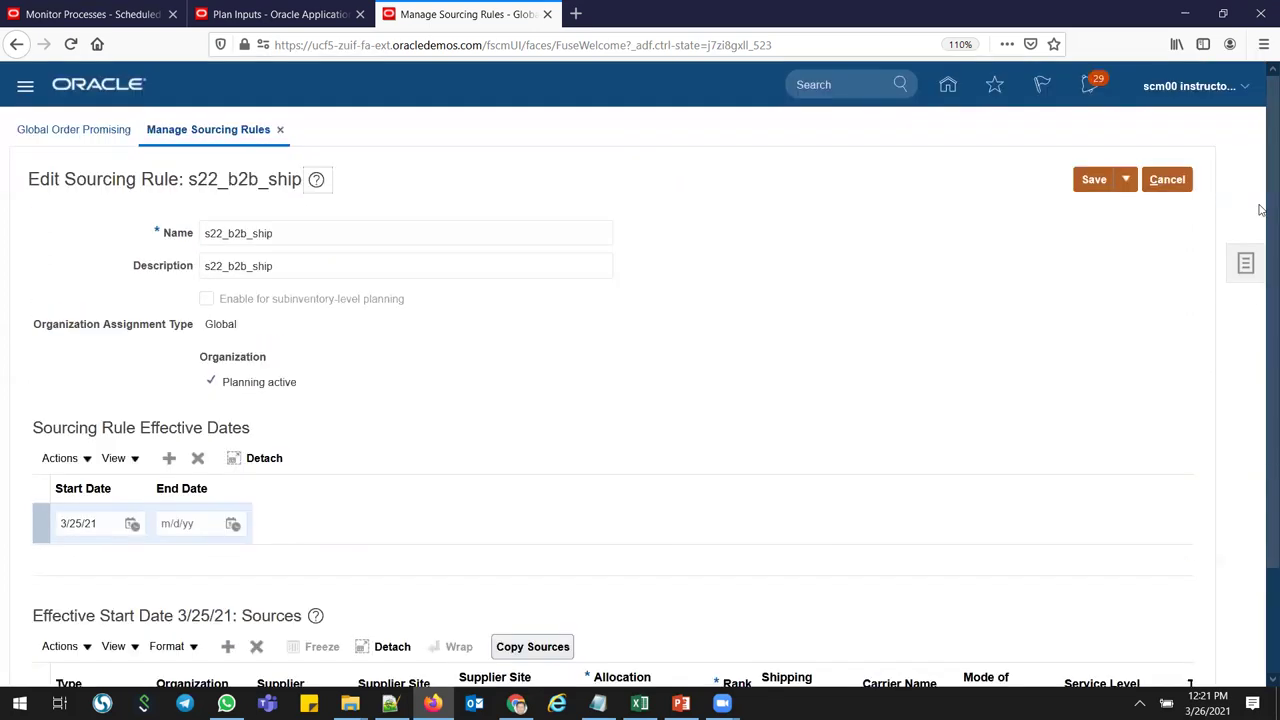
pyautogui.click(1169, 186)
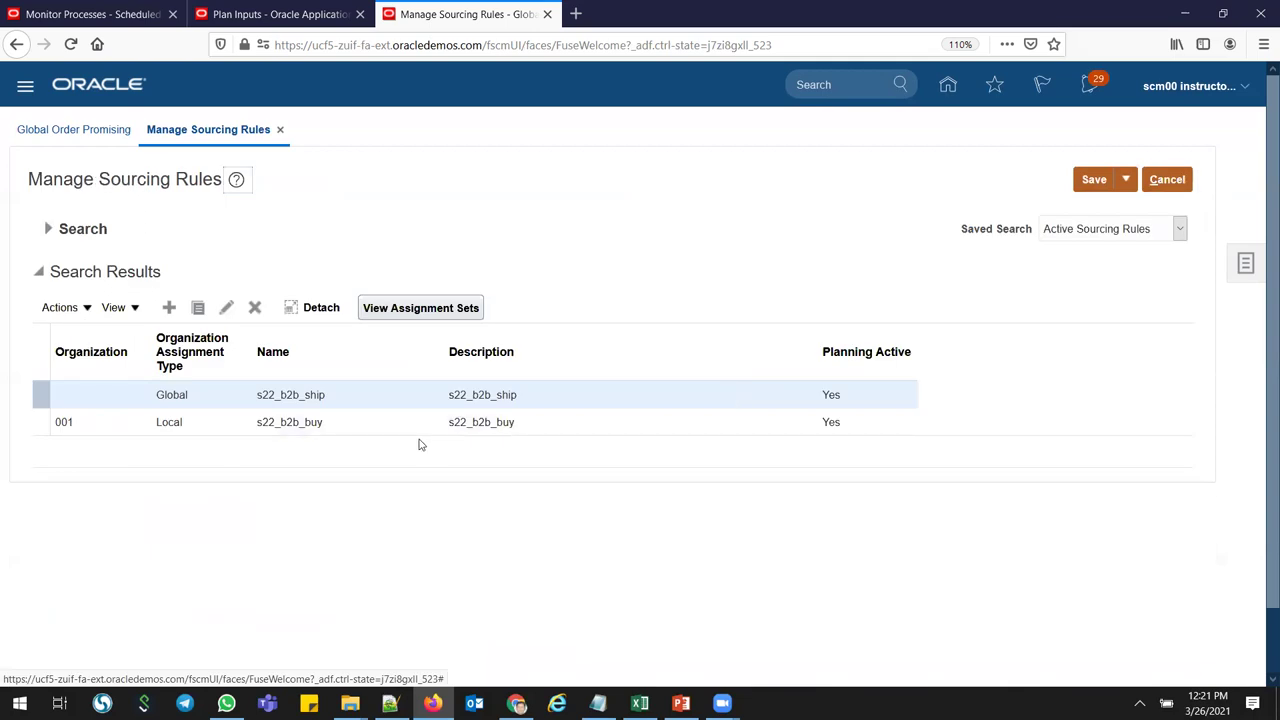
# - Examine the organization and supplier source of local sourcing rule s22_b2b_buy, save and close it, and leave Manage Sourcing Rules
pyautogui.click(388, 428)
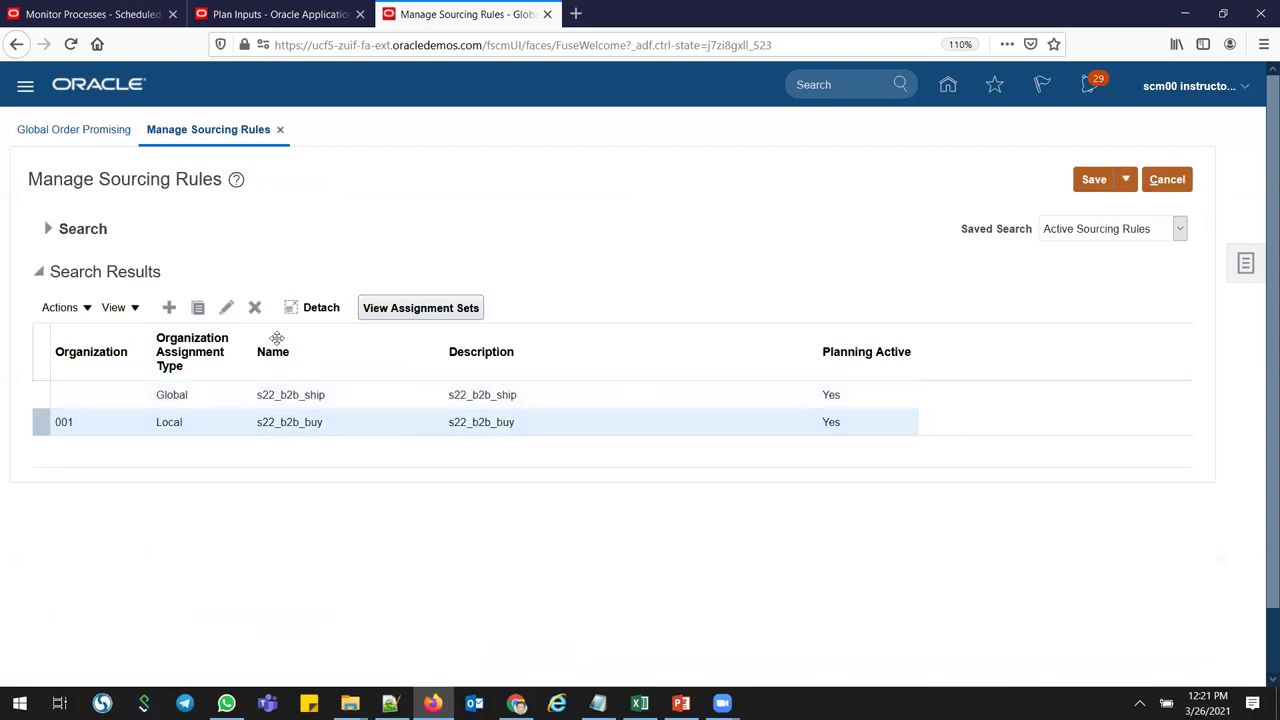
pyautogui.click(227, 309)
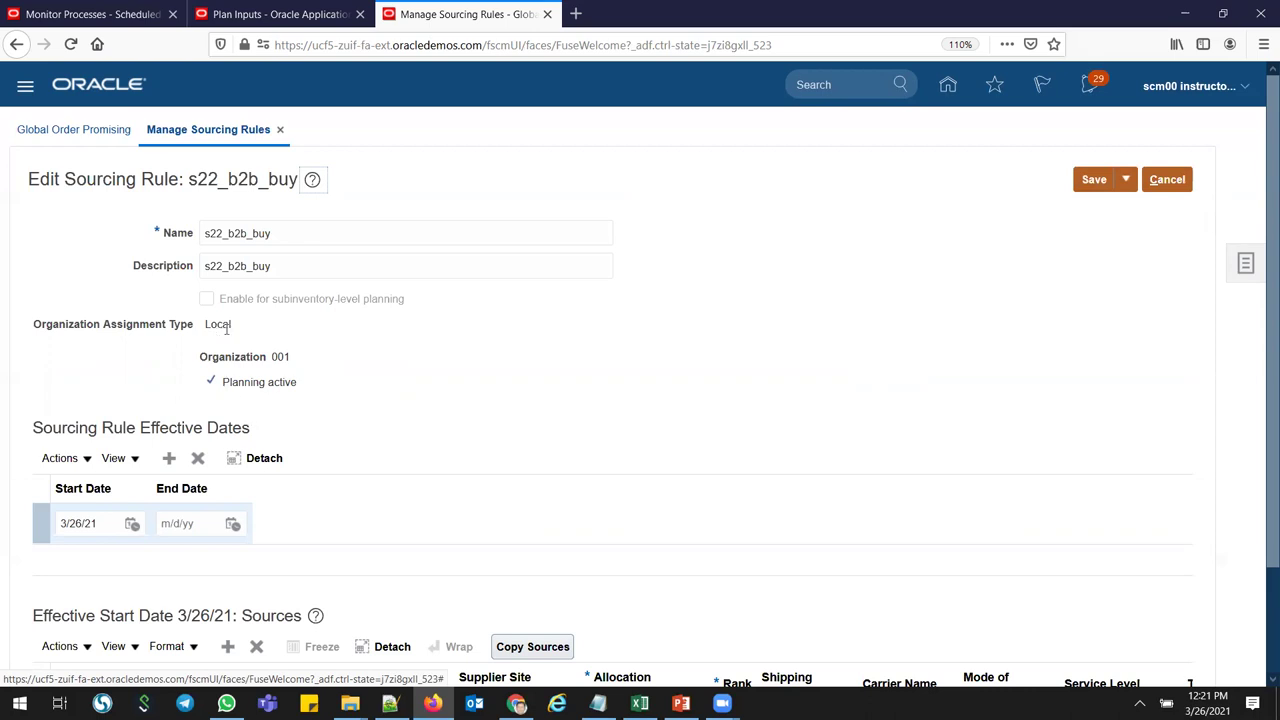
pyautogui.doubleClick(276, 357)
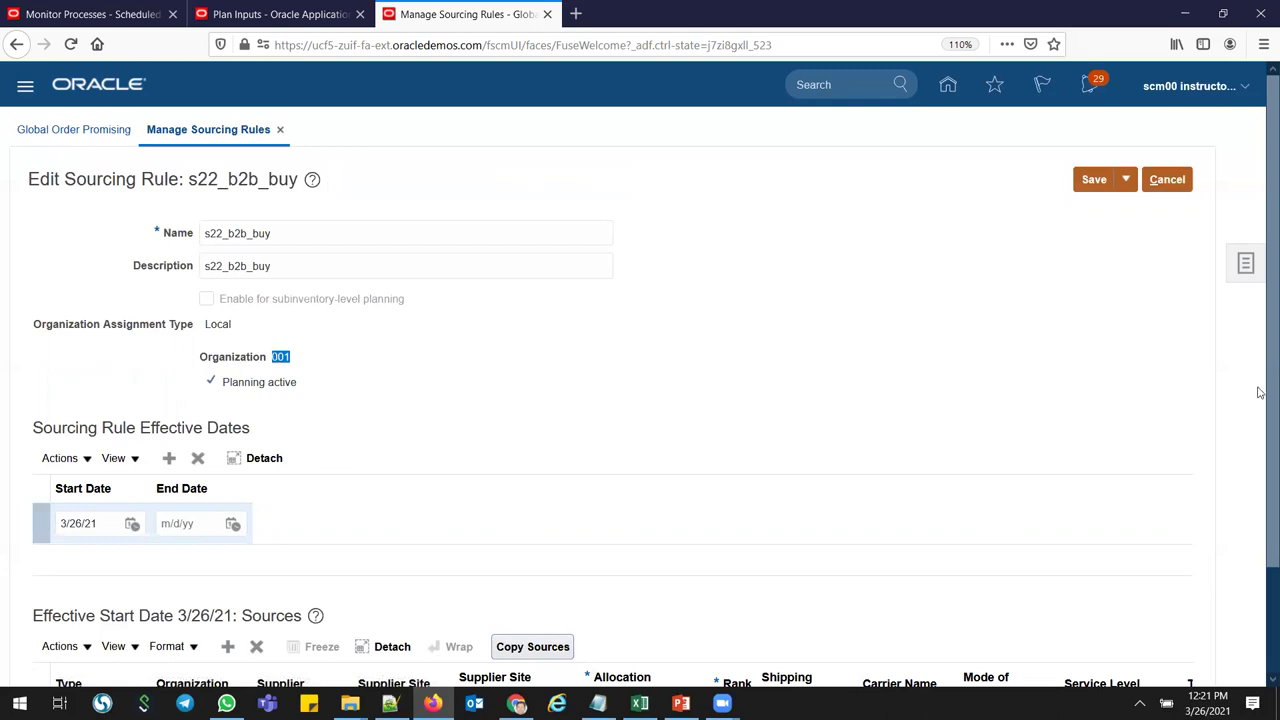
pyautogui.scroll(-2, 1262, 527)
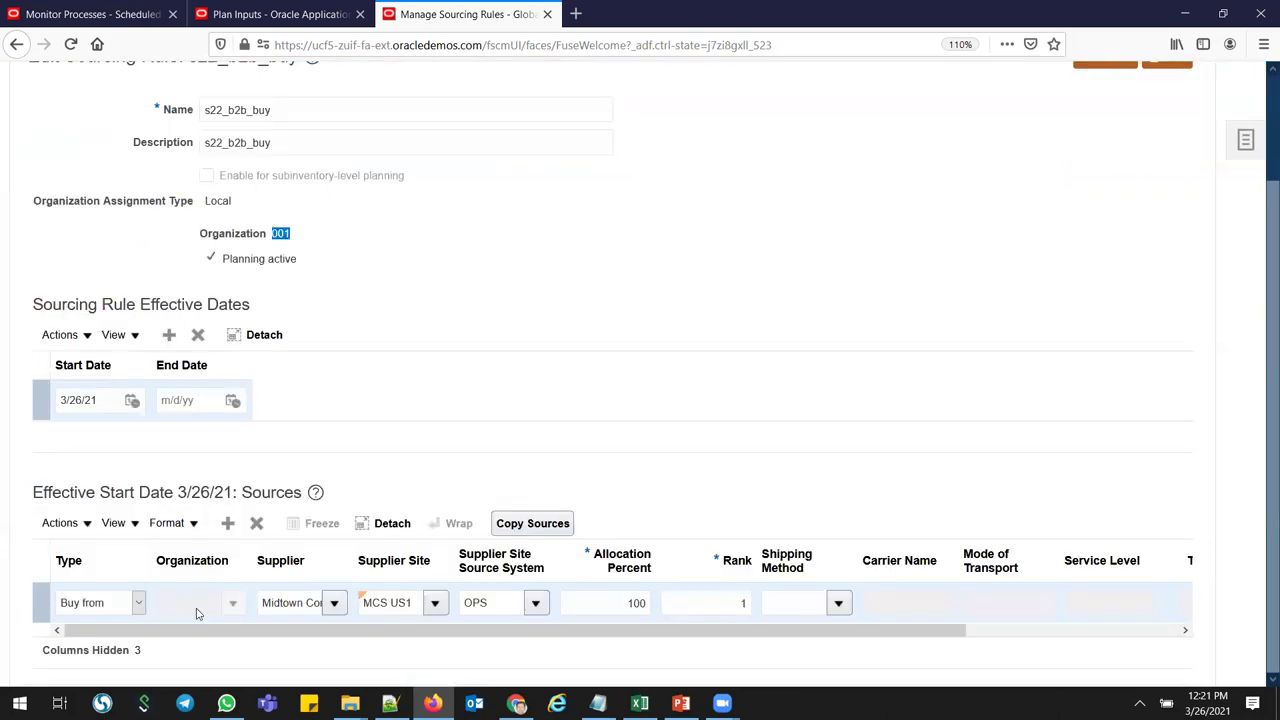
pyautogui.click(280, 603)
pyautogui.doubleClick(280, 603)
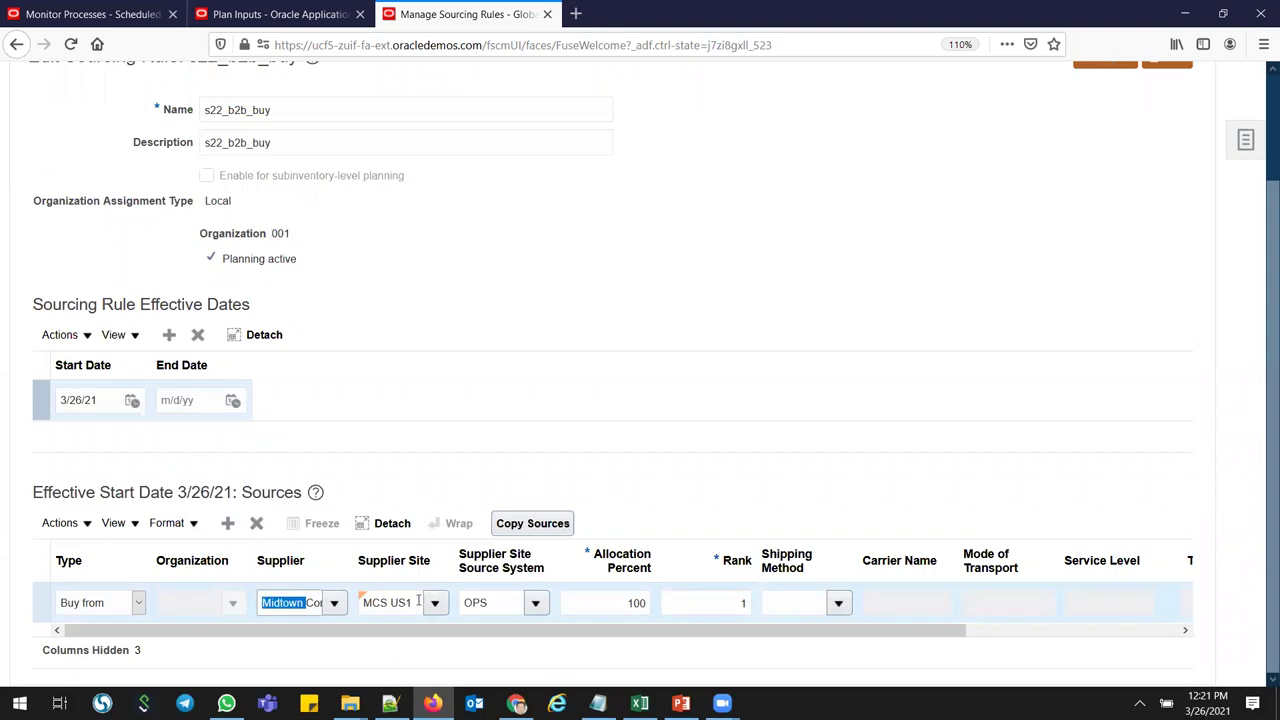
pyautogui.click(494, 606)
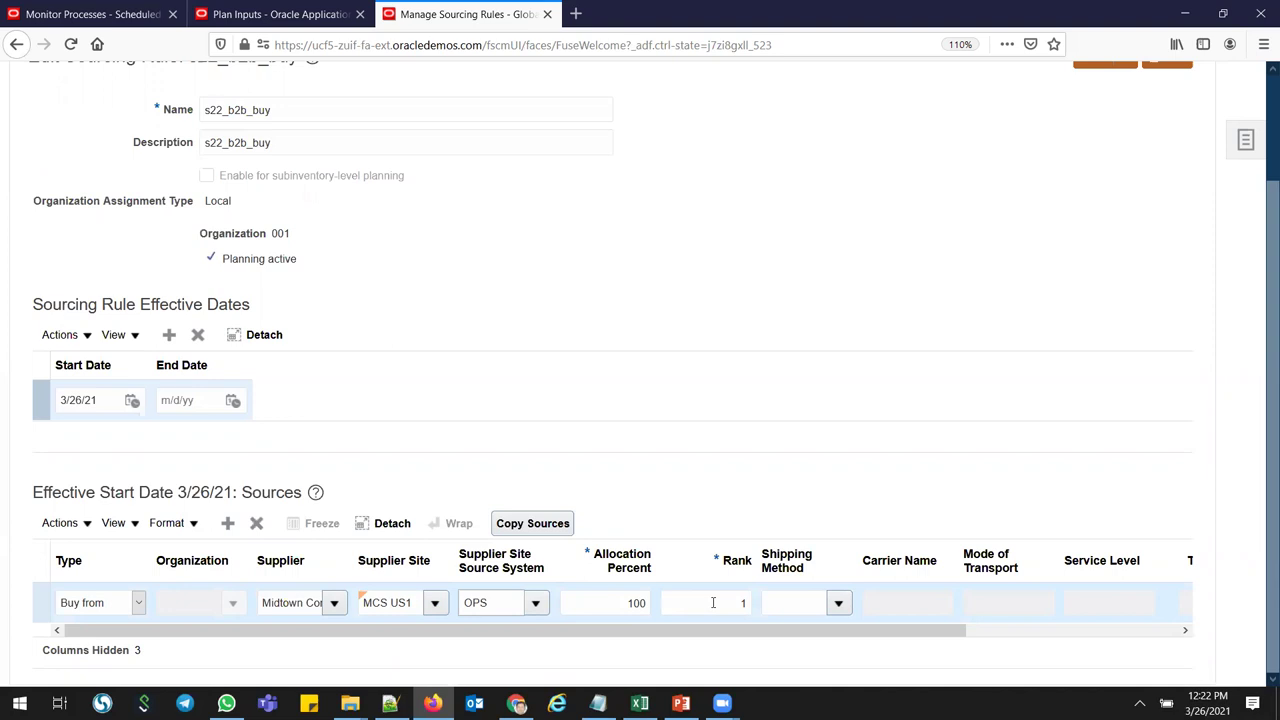
pyautogui.moveTo(1263, 279); pyautogui.dragTo(1263, 95)
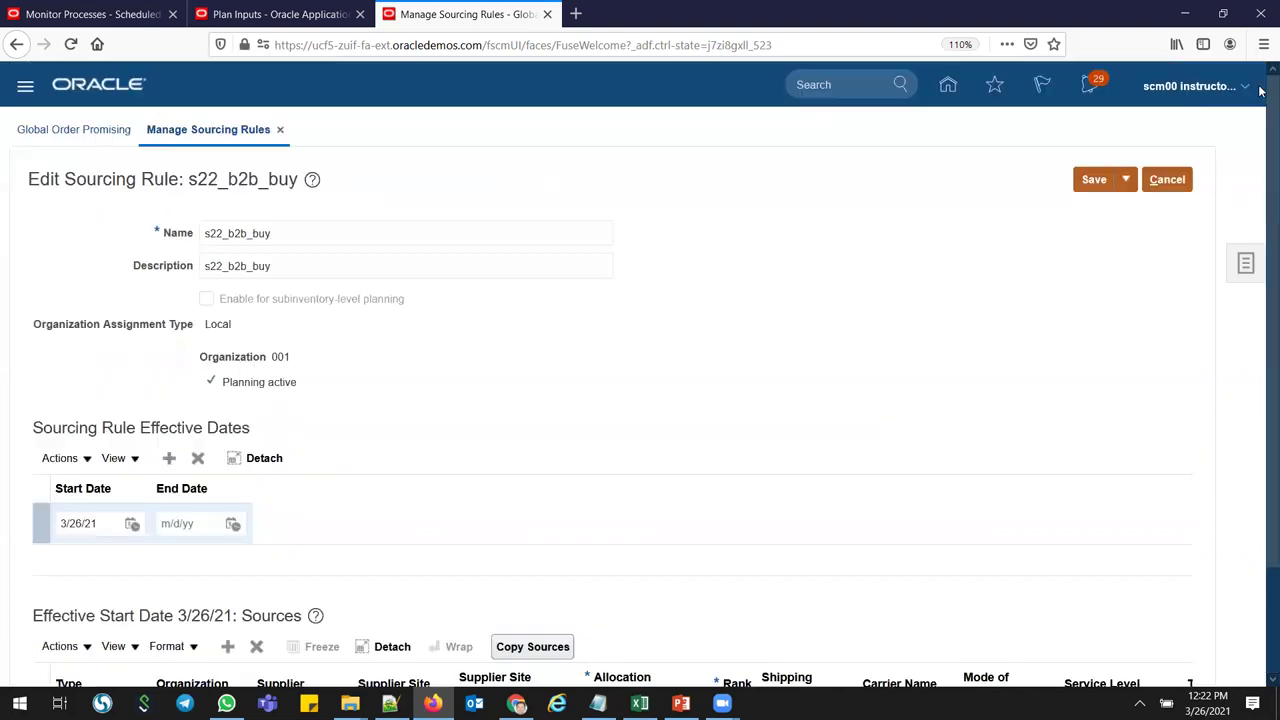
pyautogui.click(1125, 180)
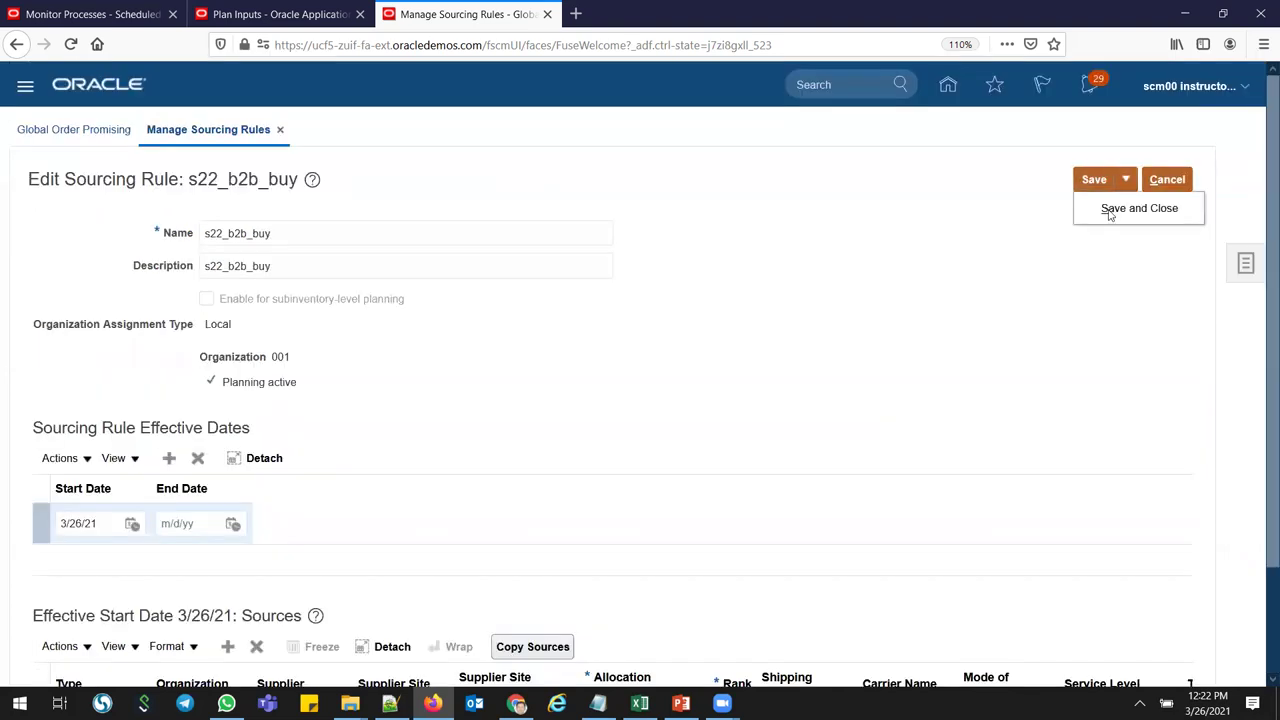
pyautogui.click(1109, 210)
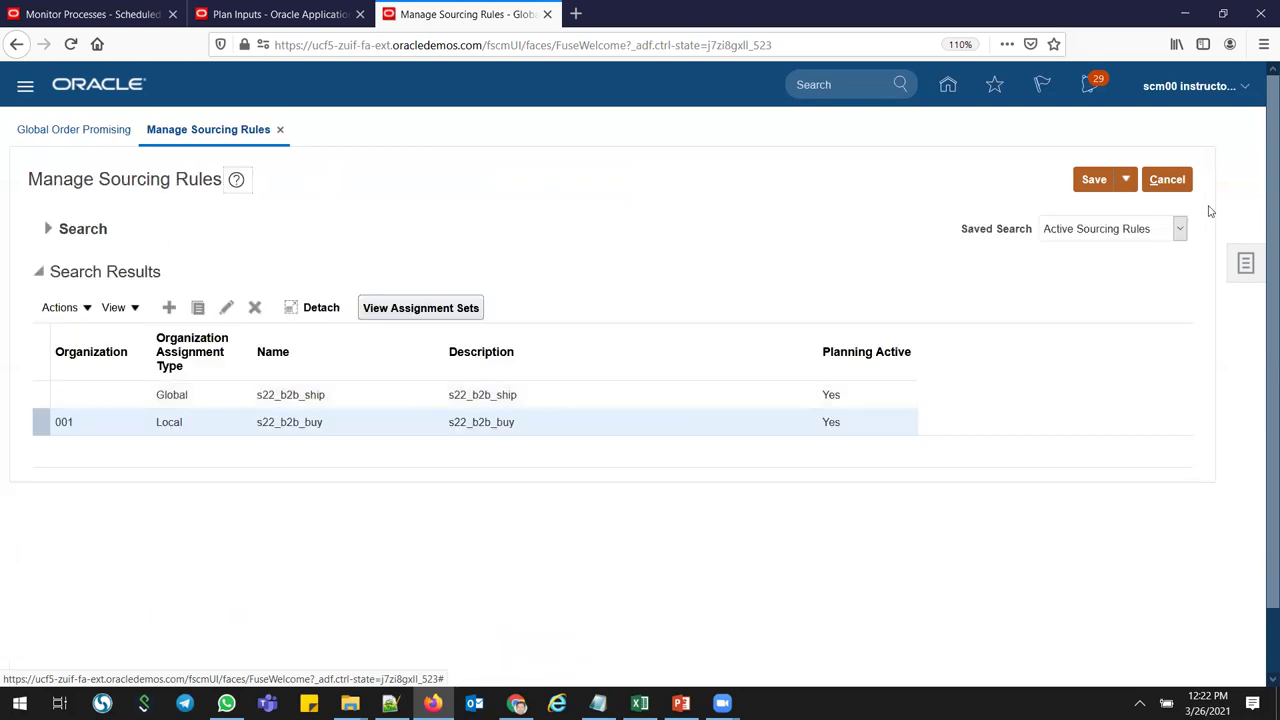
pyautogui.click(1168, 182)
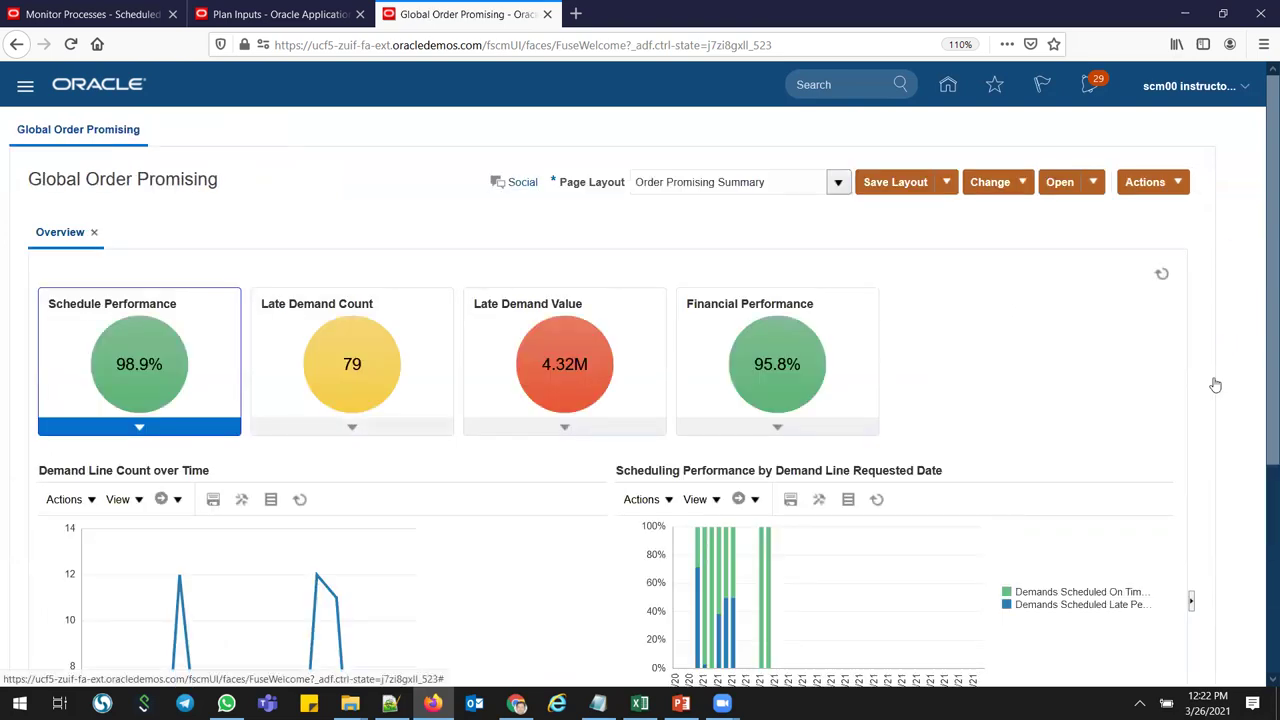
# - Search the assignment sets for names starting with global and open GlobalOrderPromising for editing
pyautogui.click(1248, 263)
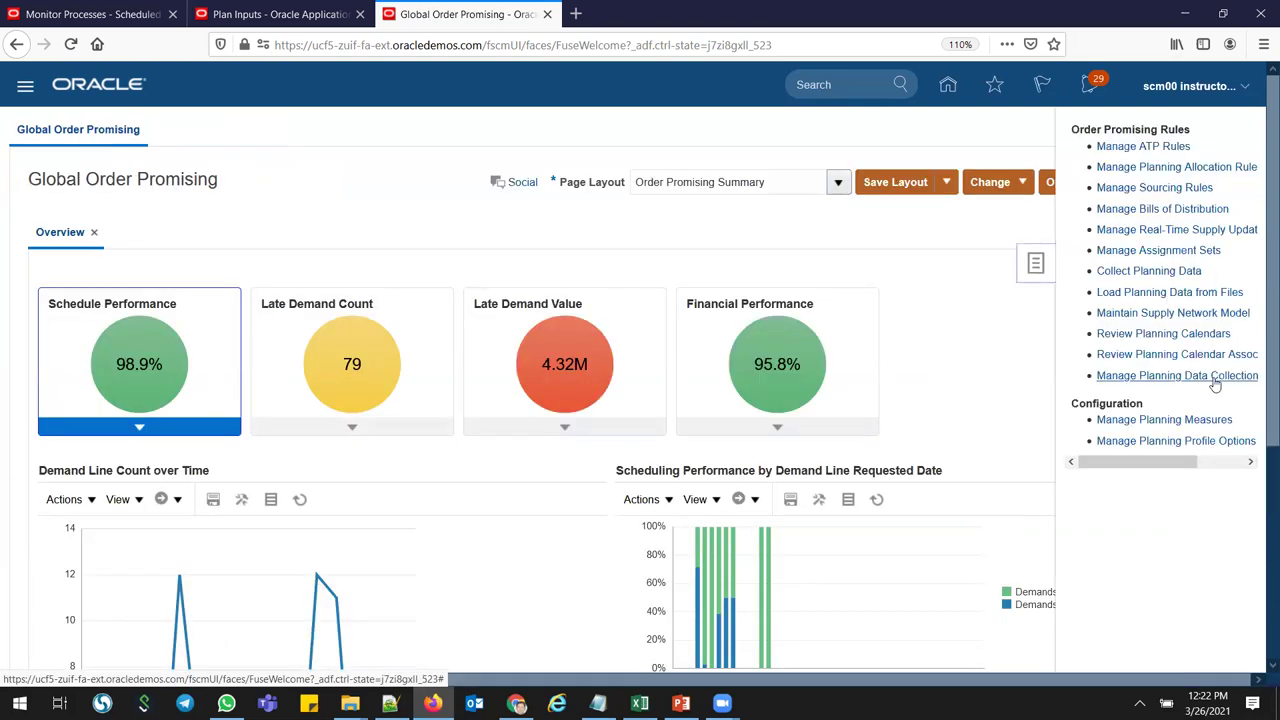
pyautogui.click(1160, 251)
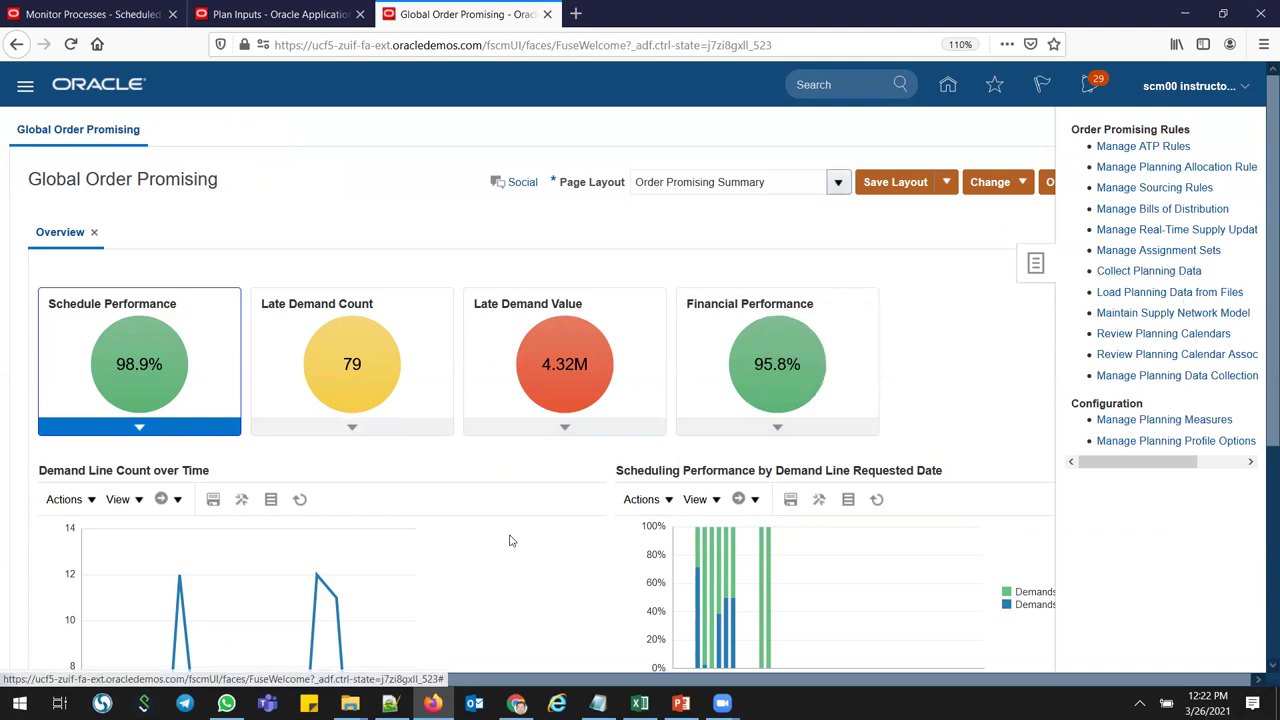
pyautogui.click(121, 264)
pyautogui.write('global')
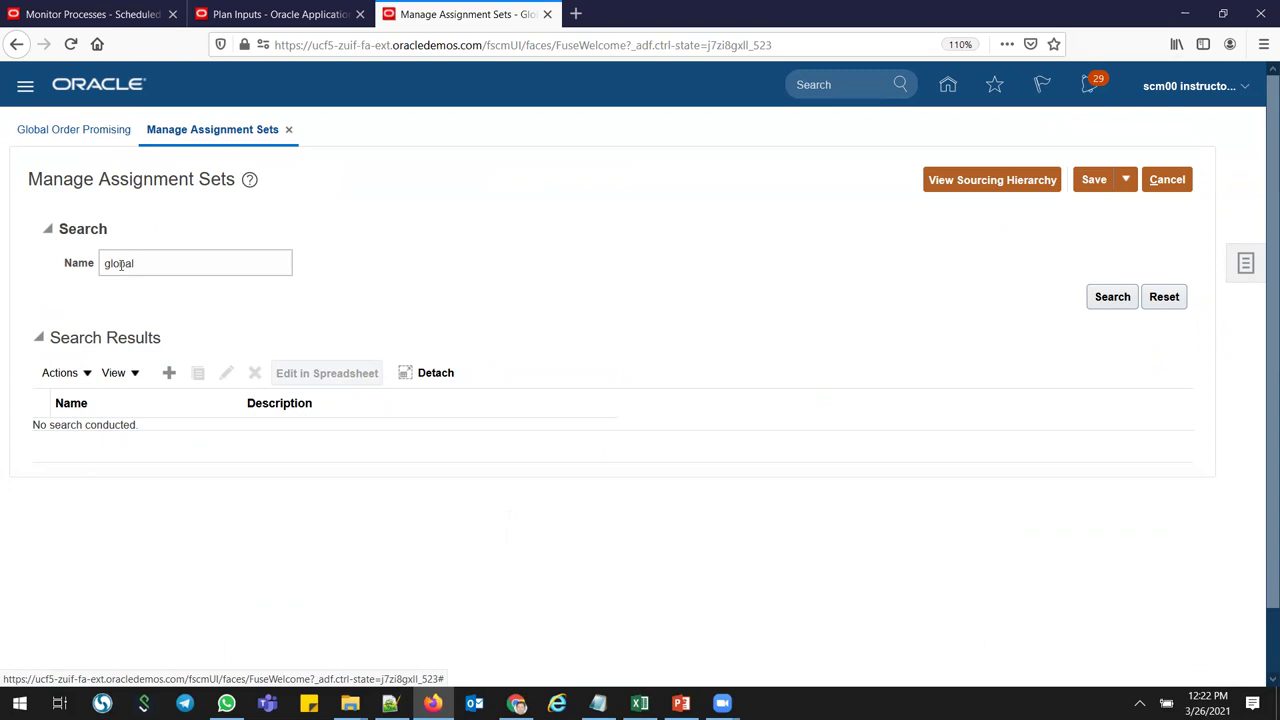
pyautogui.press('Return')
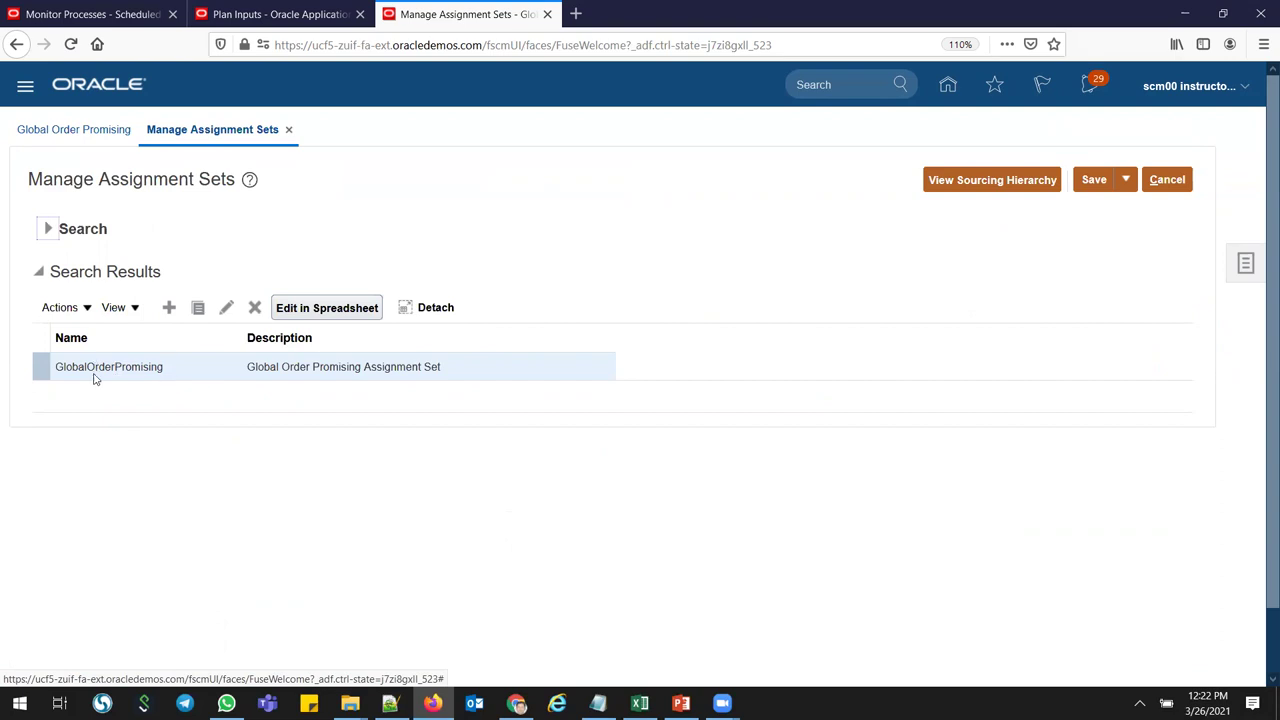
pyautogui.click(226, 307)
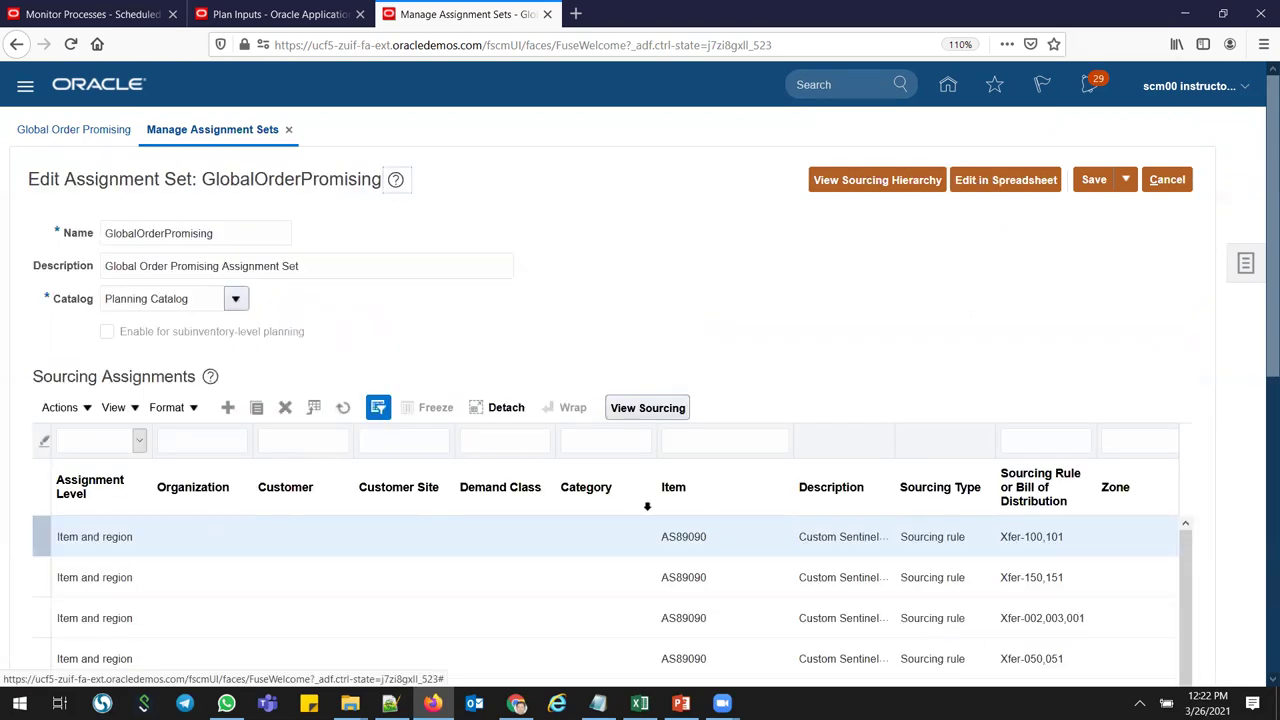
# - Filter the sourcing assignments of the set by item s22_b2b_item2
pyautogui.click(706, 447)
pyautogui.write('s22_nb2b_item2')
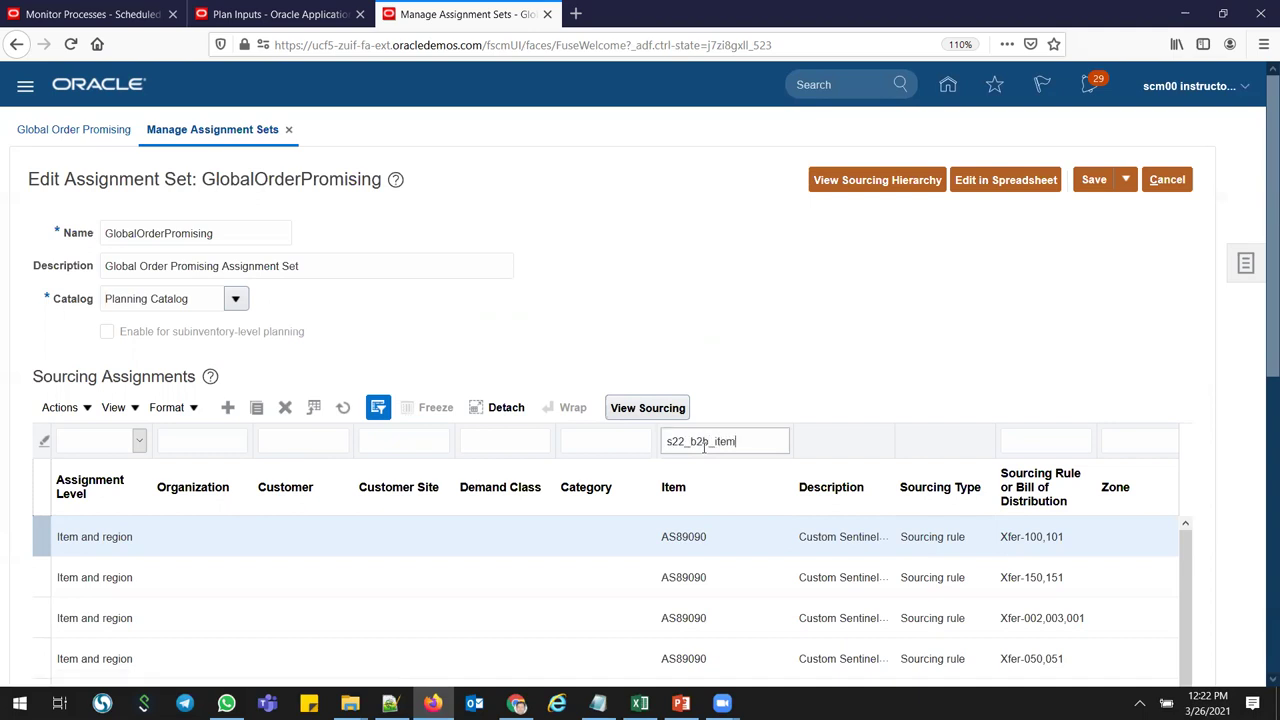
pyautogui.press('Return')
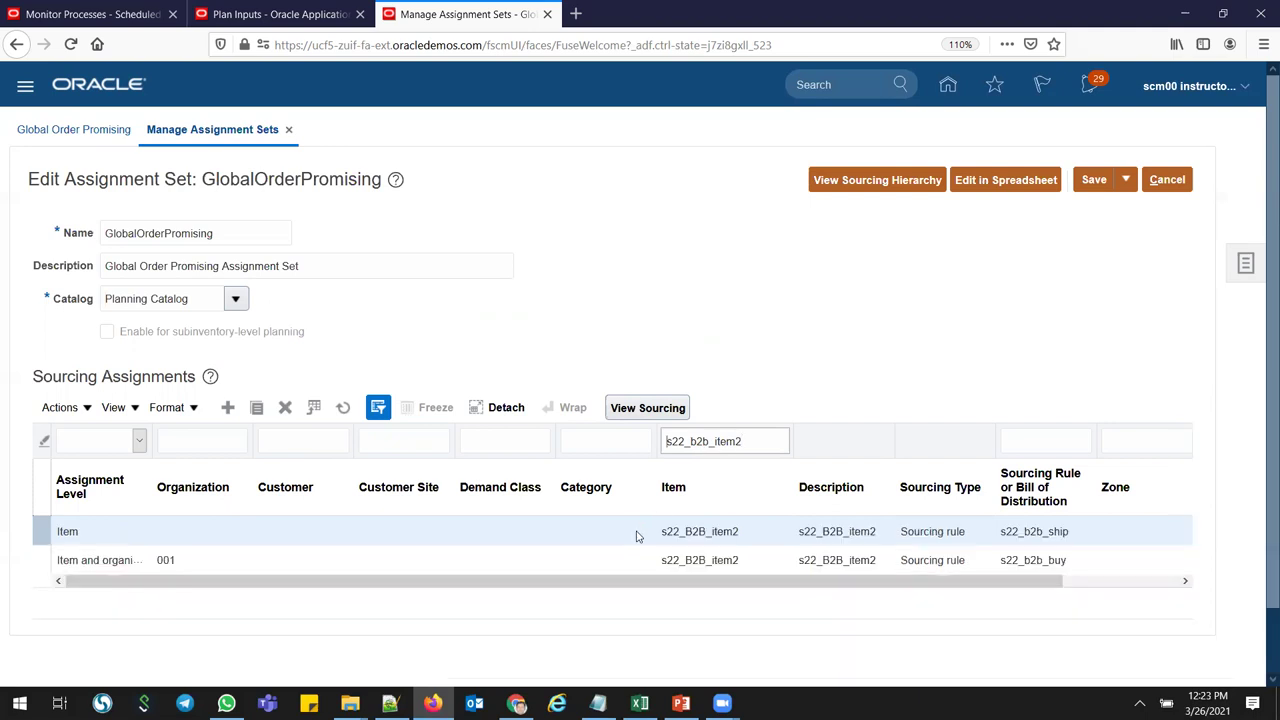
# - Add an Item-level sourcing assignment for s22_B2B_item3 with sourcing type Sourcing rule and the rule s22_b2b_ship
pyautogui.click(228, 407)
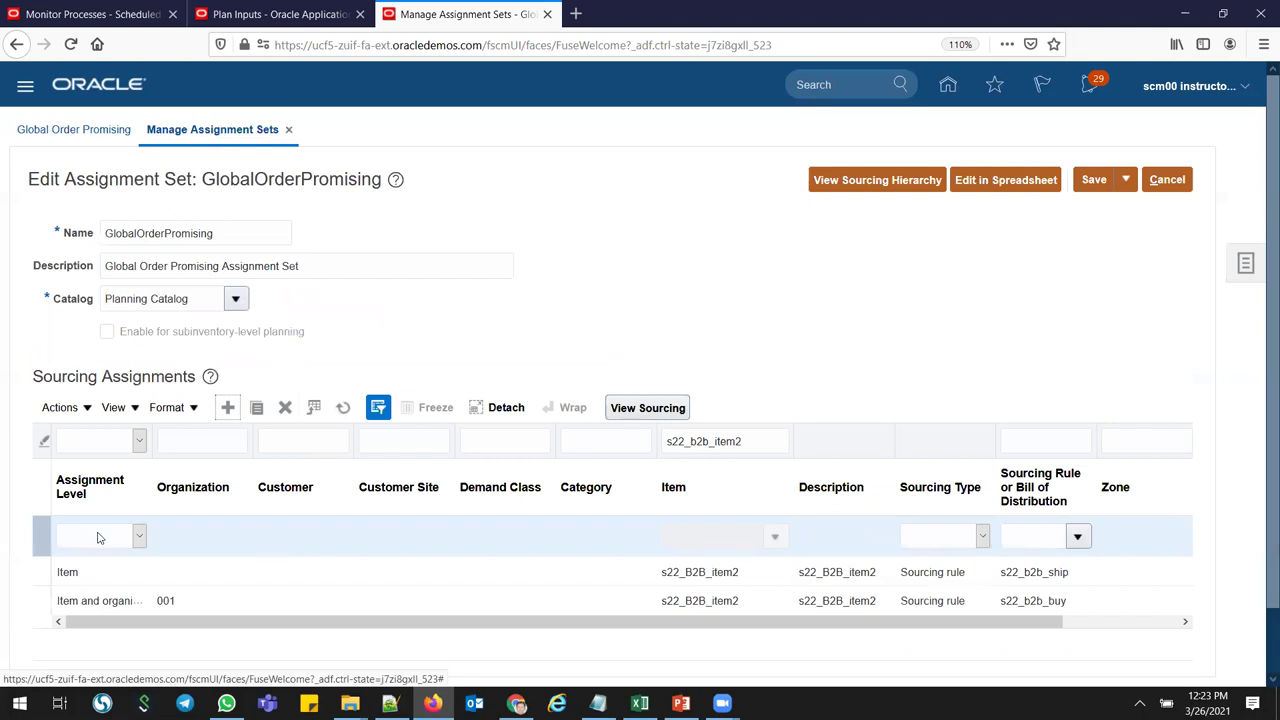
pyautogui.click(99, 537)
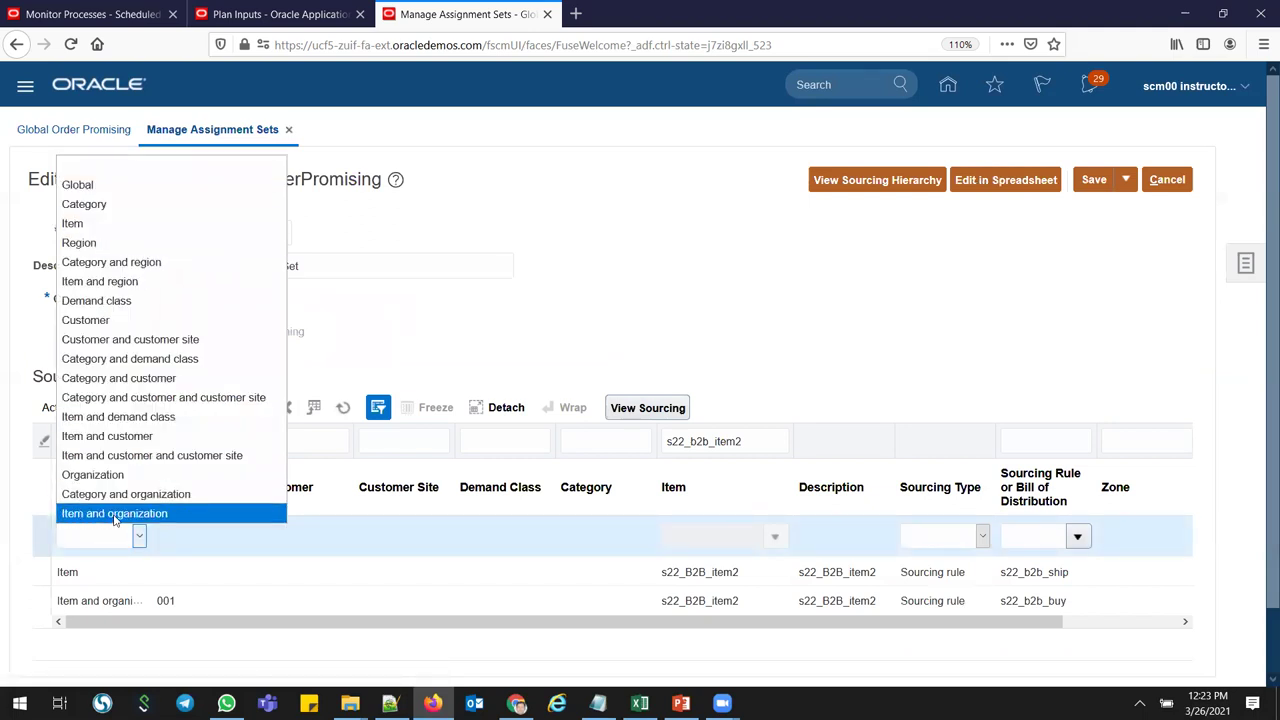
pyautogui.click(89, 226)
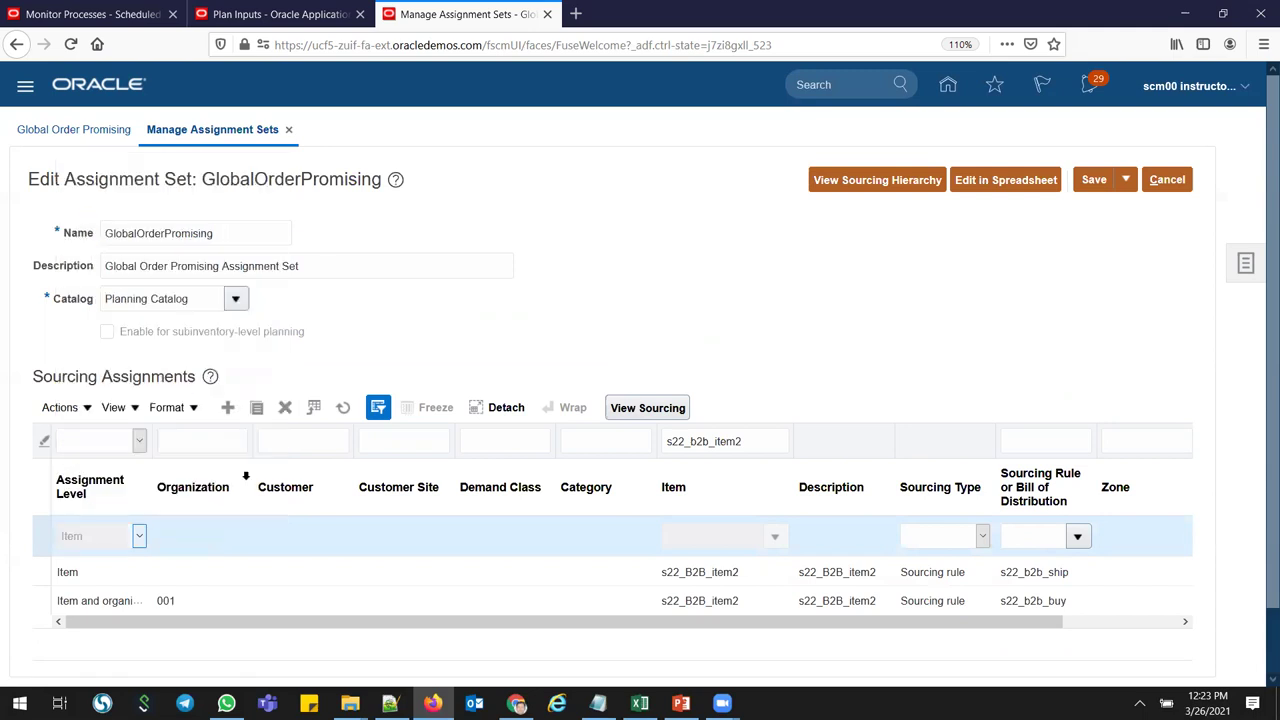
pyautogui.click(743, 530)
pyautogui.write('s22_b2b_item3')
pyautogui.press('Tab')
pyautogui.click(940, 535)
pyautogui.click(925, 572)
pyautogui.click(1026, 534)
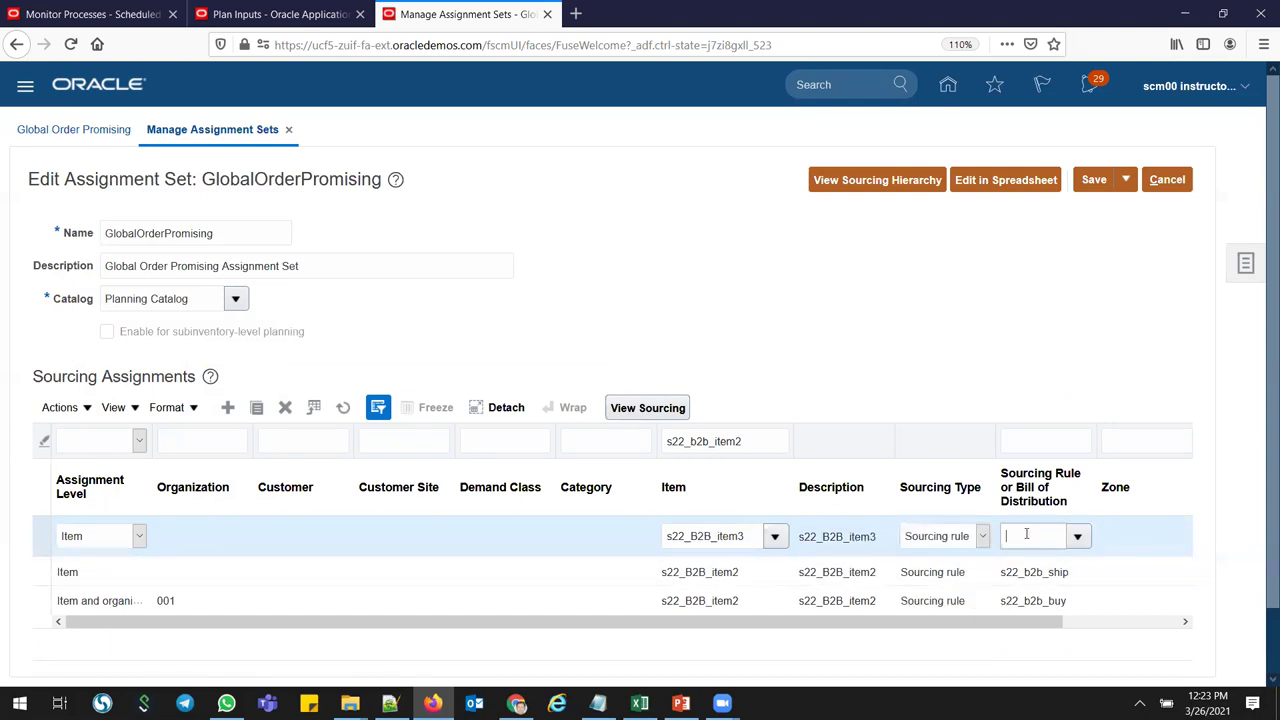
pyautogui.write('s22_b2b_sh')
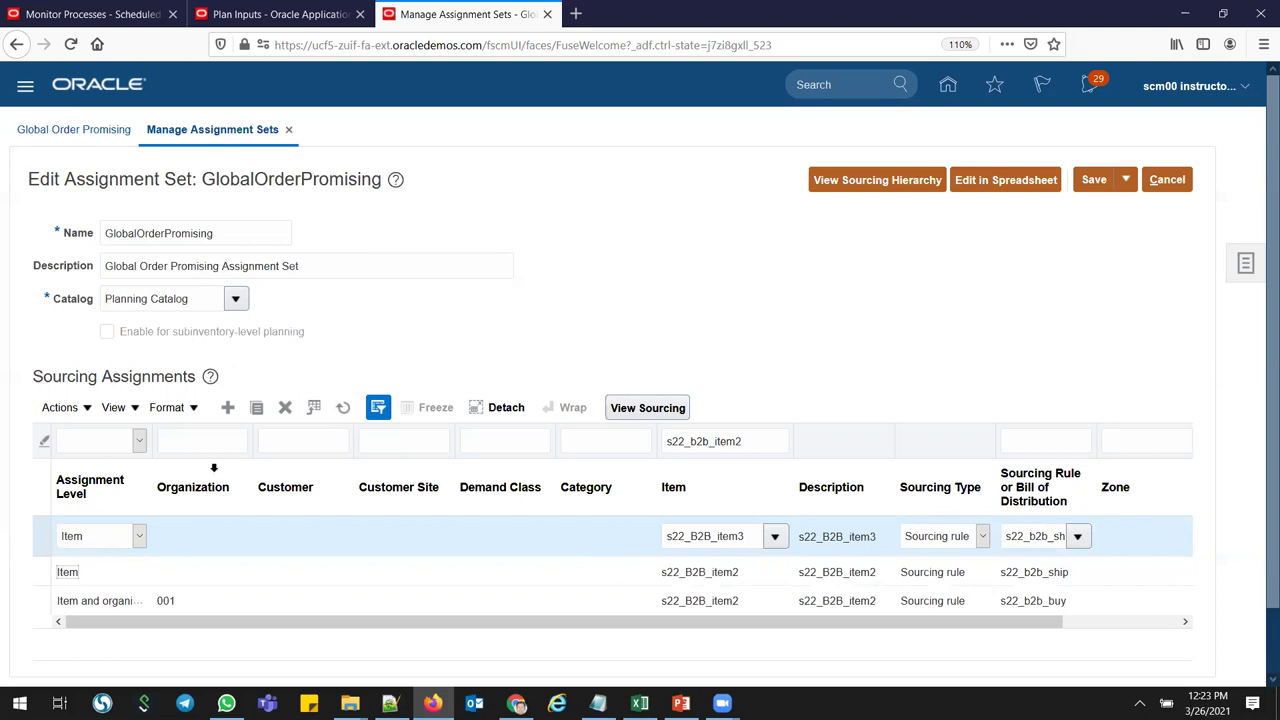
# - Add a second sourcing assignment at the Item and organization level for organization 001 and item s22_B2B_item3
pyautogui.click(228, 407)
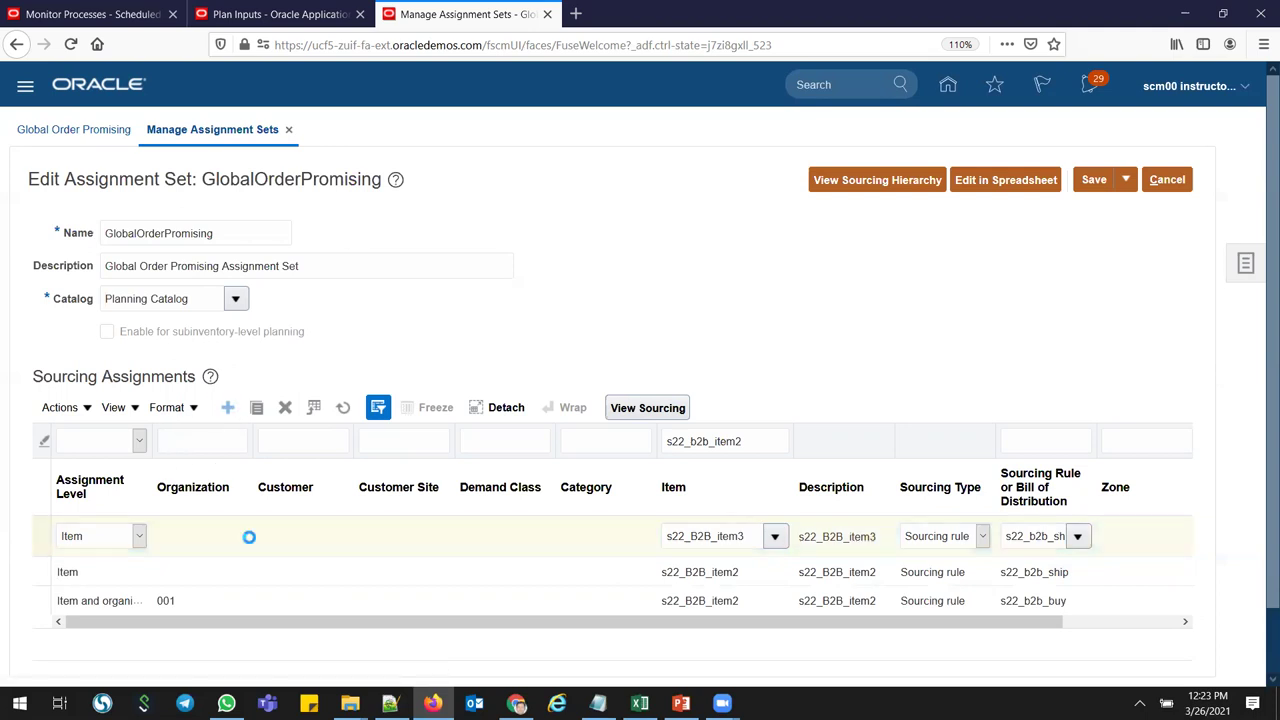
pyautogui.click(121, 538)
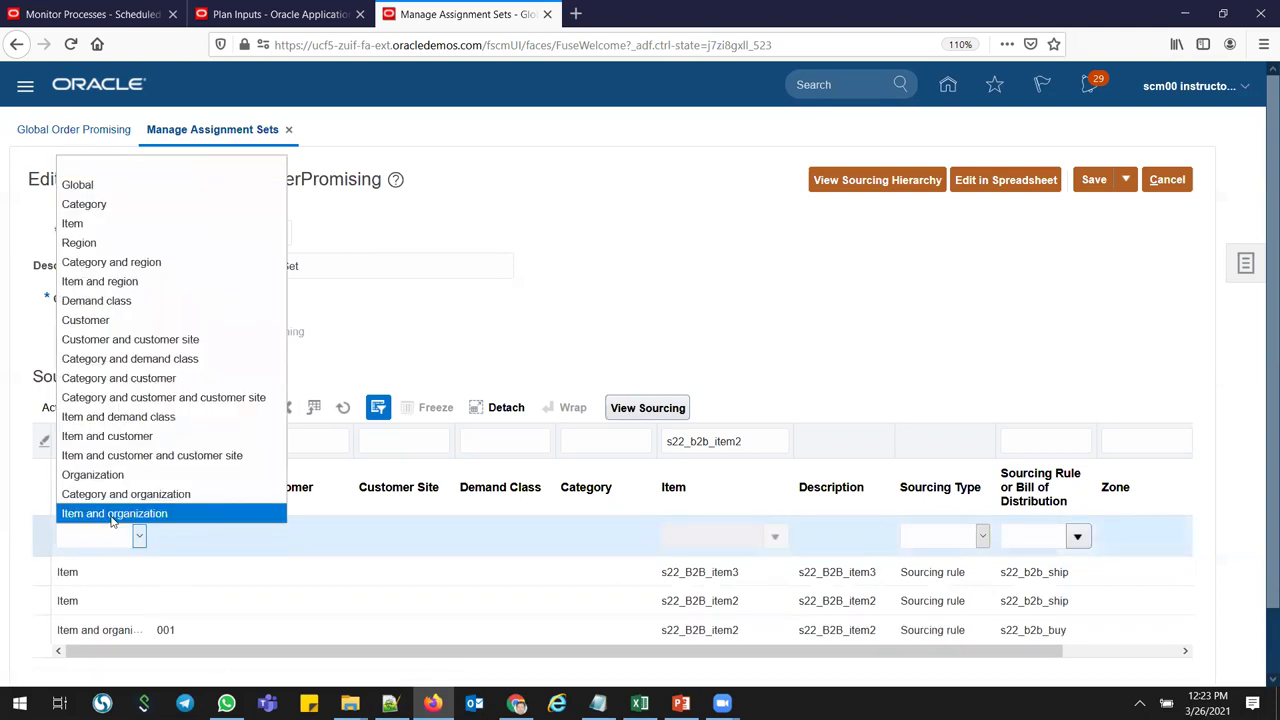
pyautogui.click(113, 515)
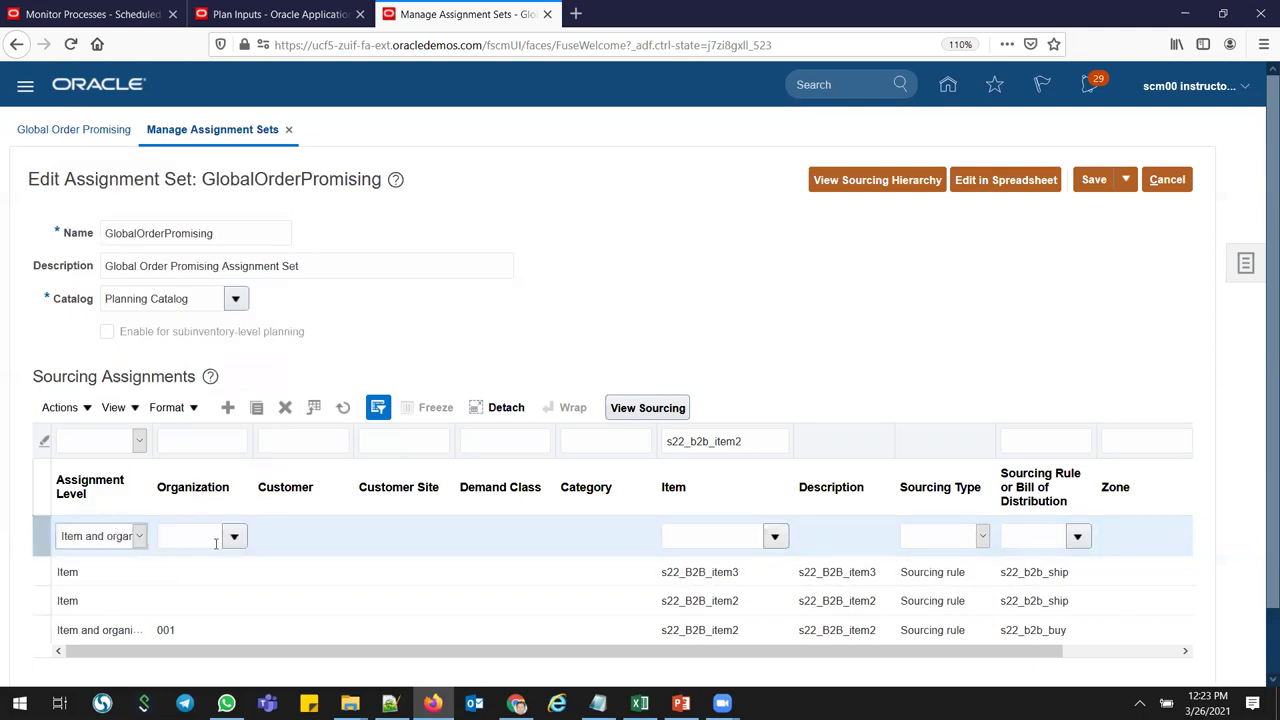
pyautogui.click(205, 538)
pyautogui.write('001')
pyautogui.press('Tab')
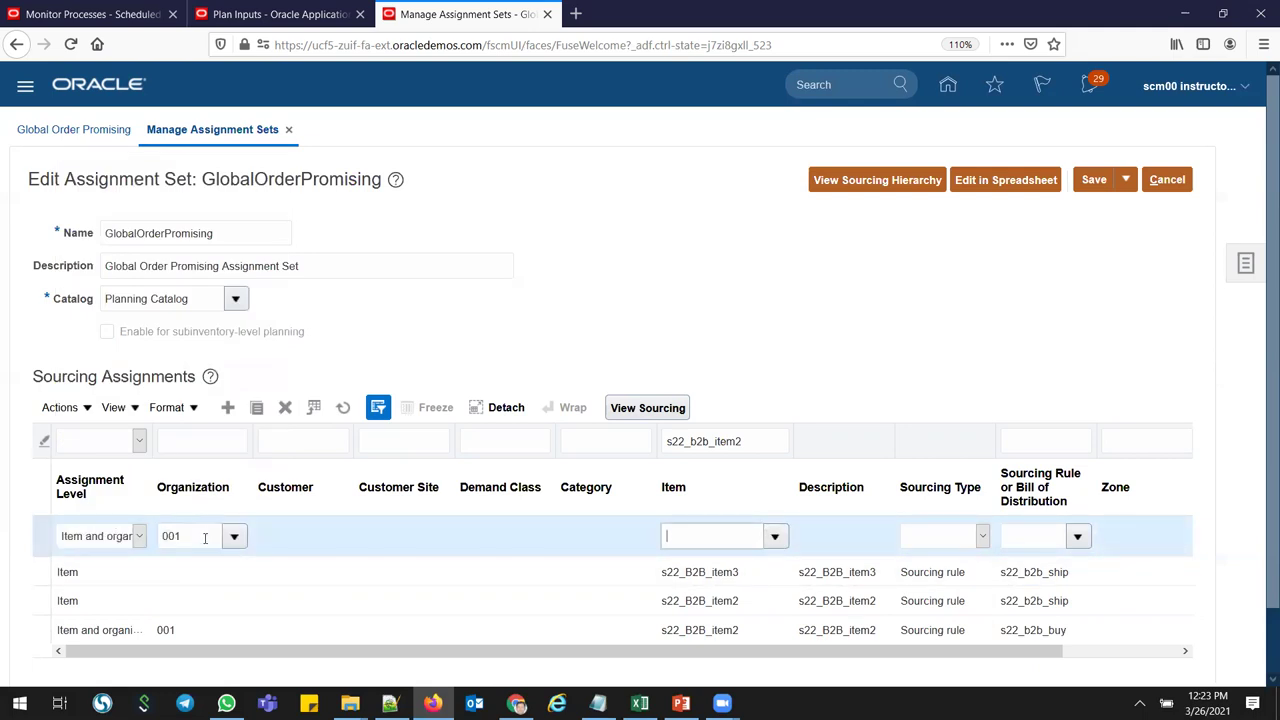
pyautogui.write('s22_b2b_item3')
pyautogui.press('Tab')
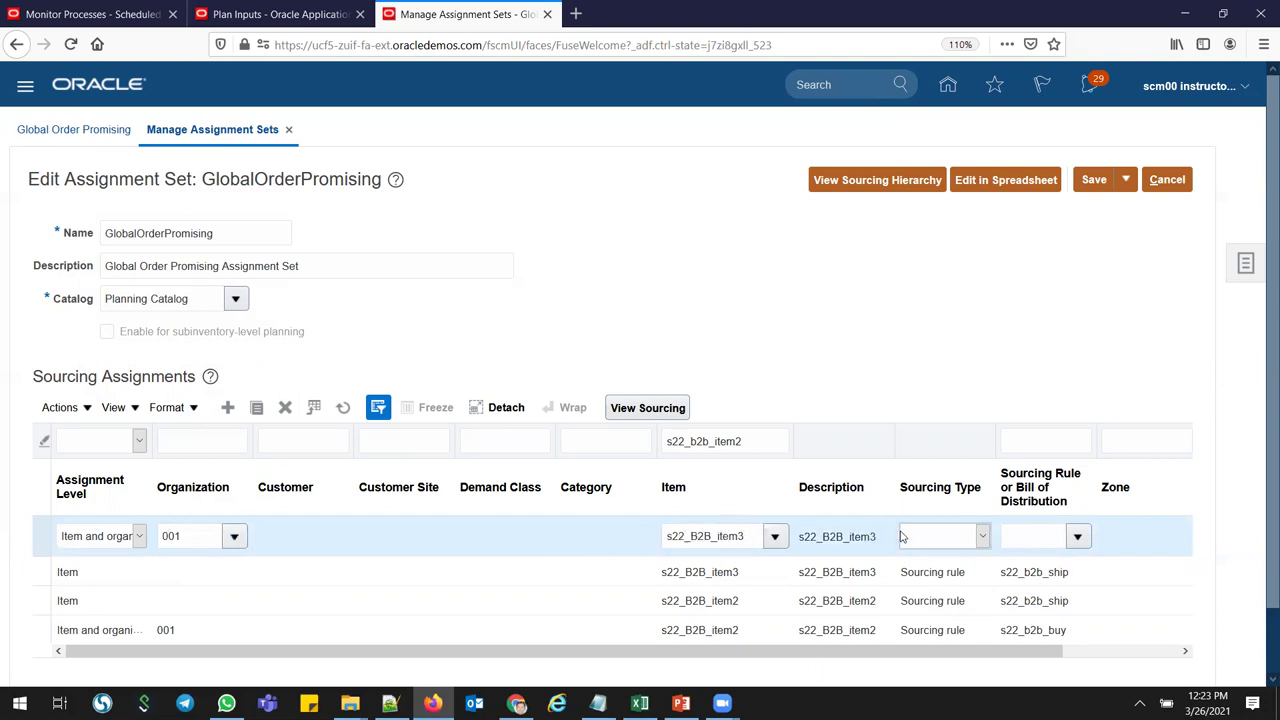
# - Assign the sourcing rule s22_b2b_buy to the new assignment, searching the rules by s22_b2b
pyautogui.click(1022, 541)
pyautogui.write('s2')
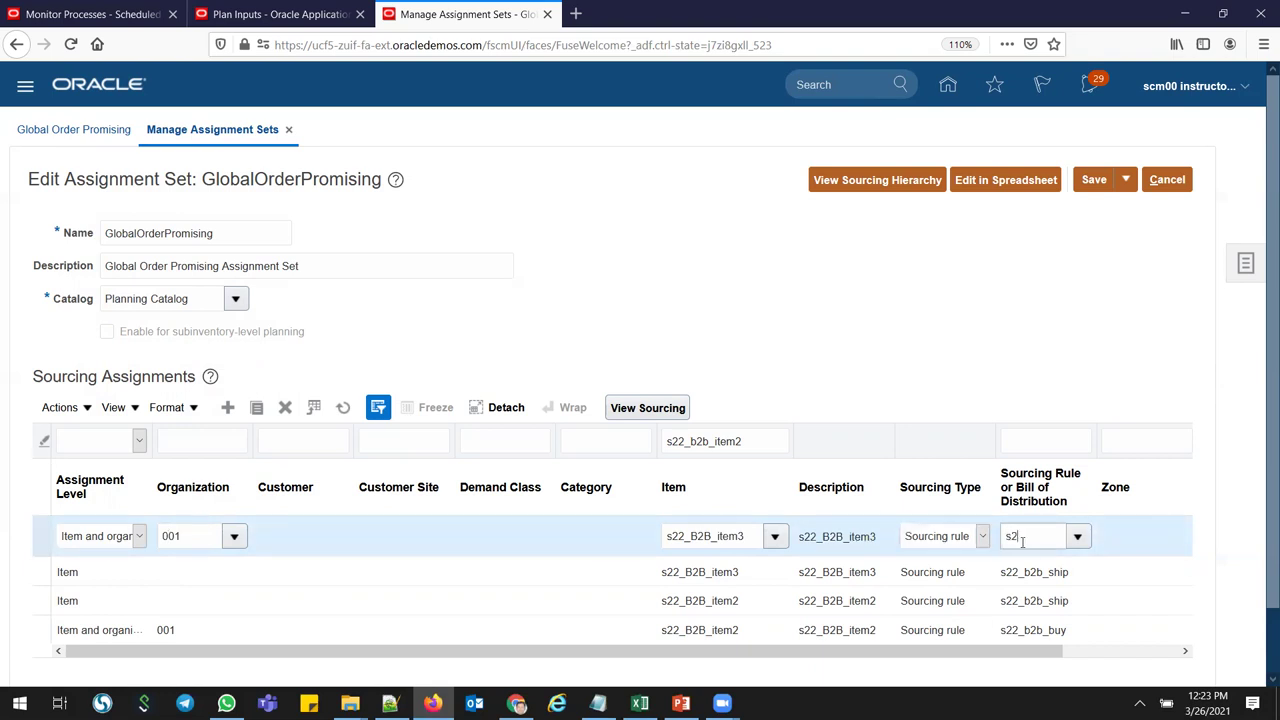
pyautogui.write('2_b2b')
pyautogui.press('Tab')
pyautogui.click(548, 454)
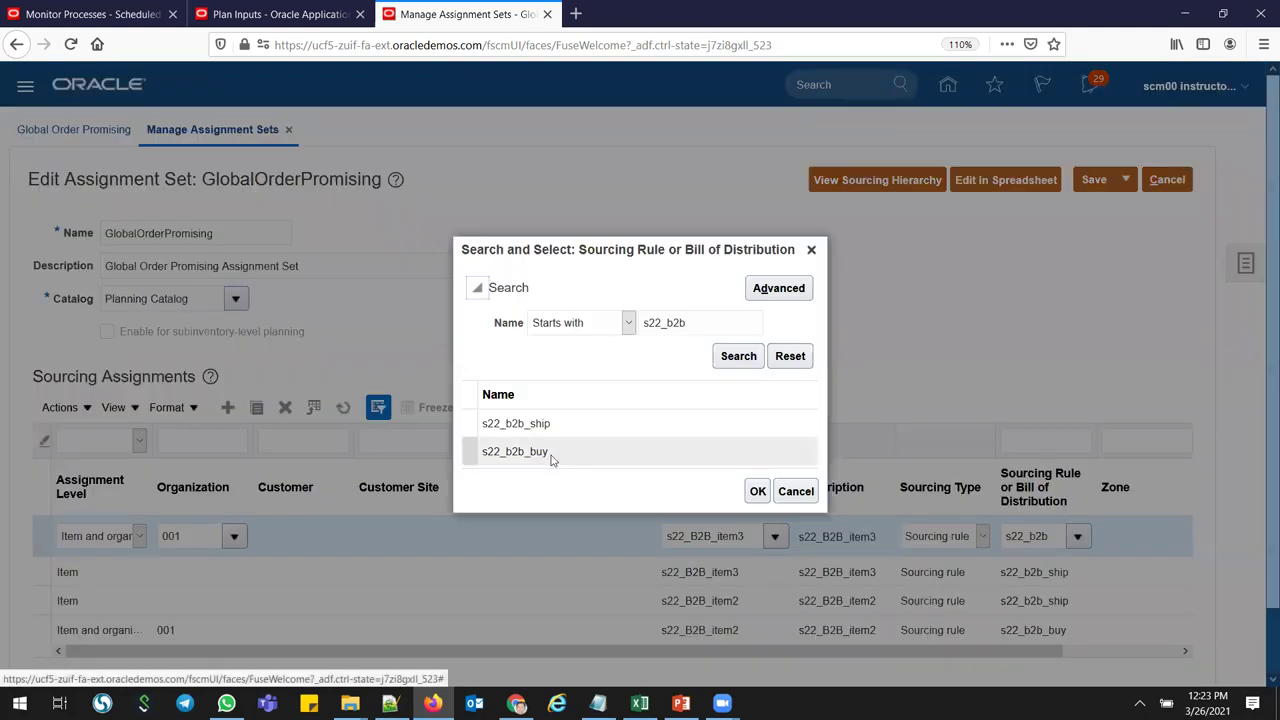
pyautogui.click(757, 490)
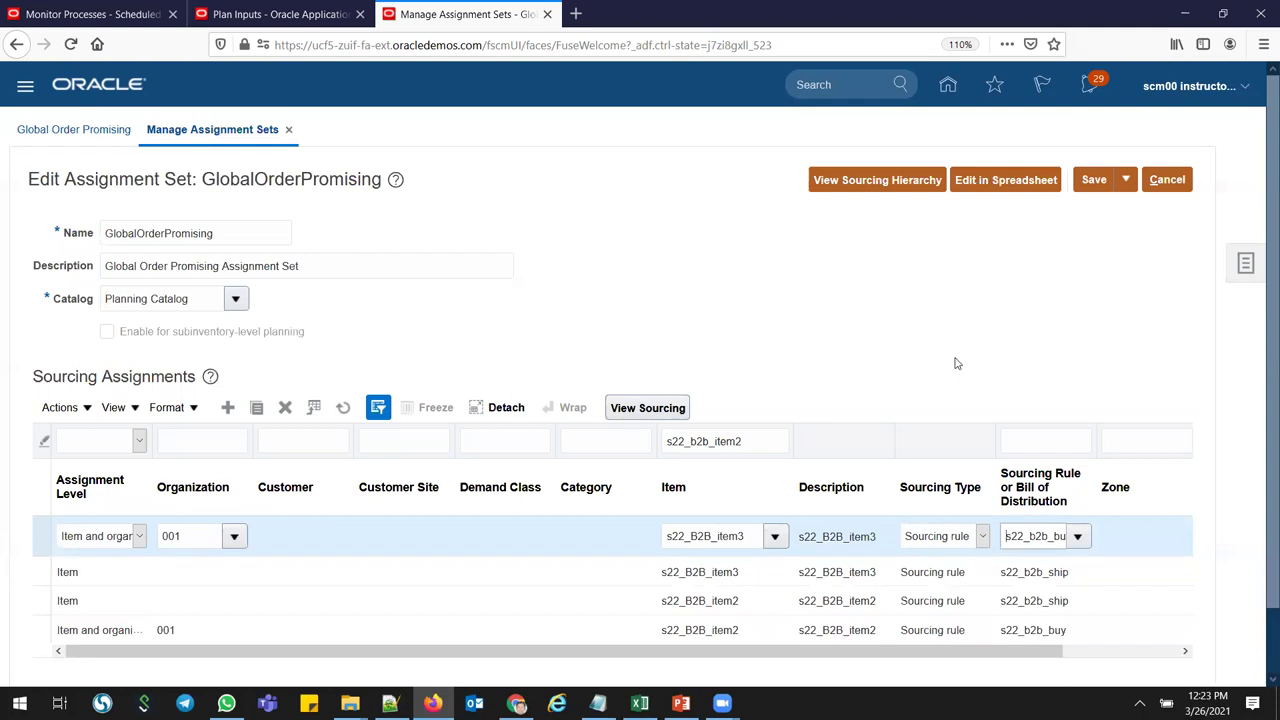
# - Save and close the GlobalOrderPromising assignment set, and leave Manage Assignment Sets
pyautogui.click(1090, 183)
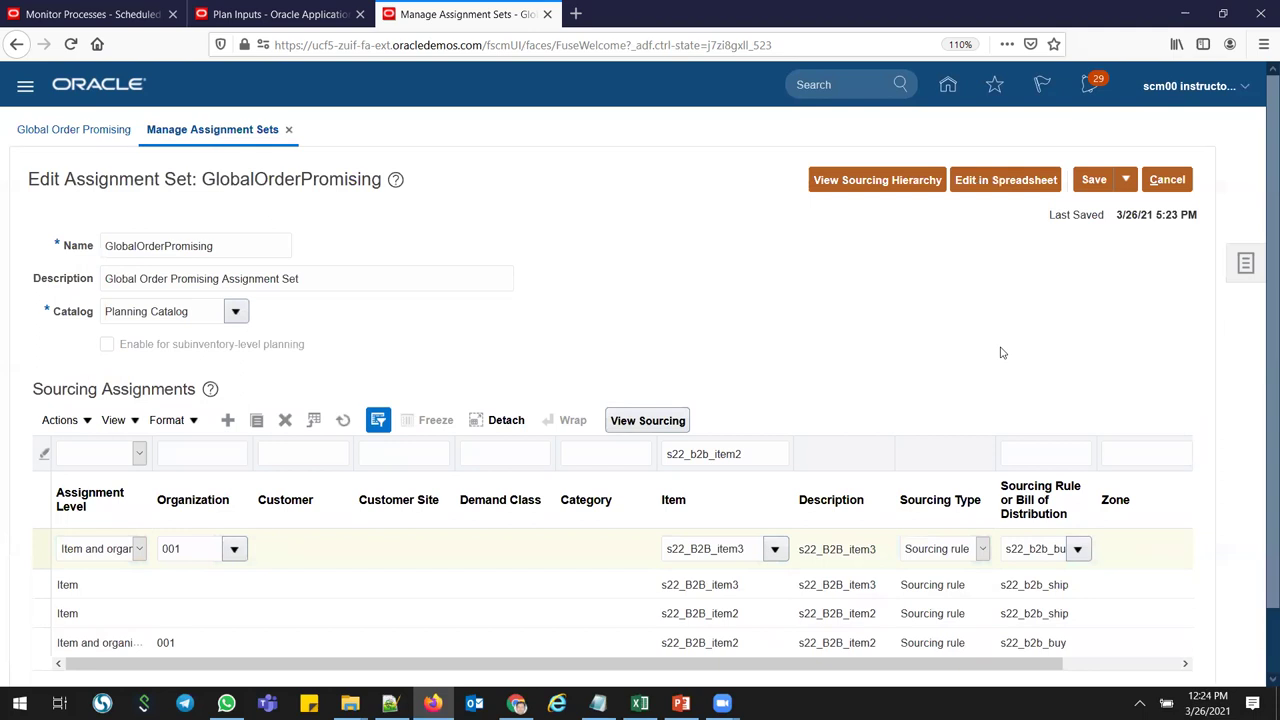
pyautogui.click(1116, 182)
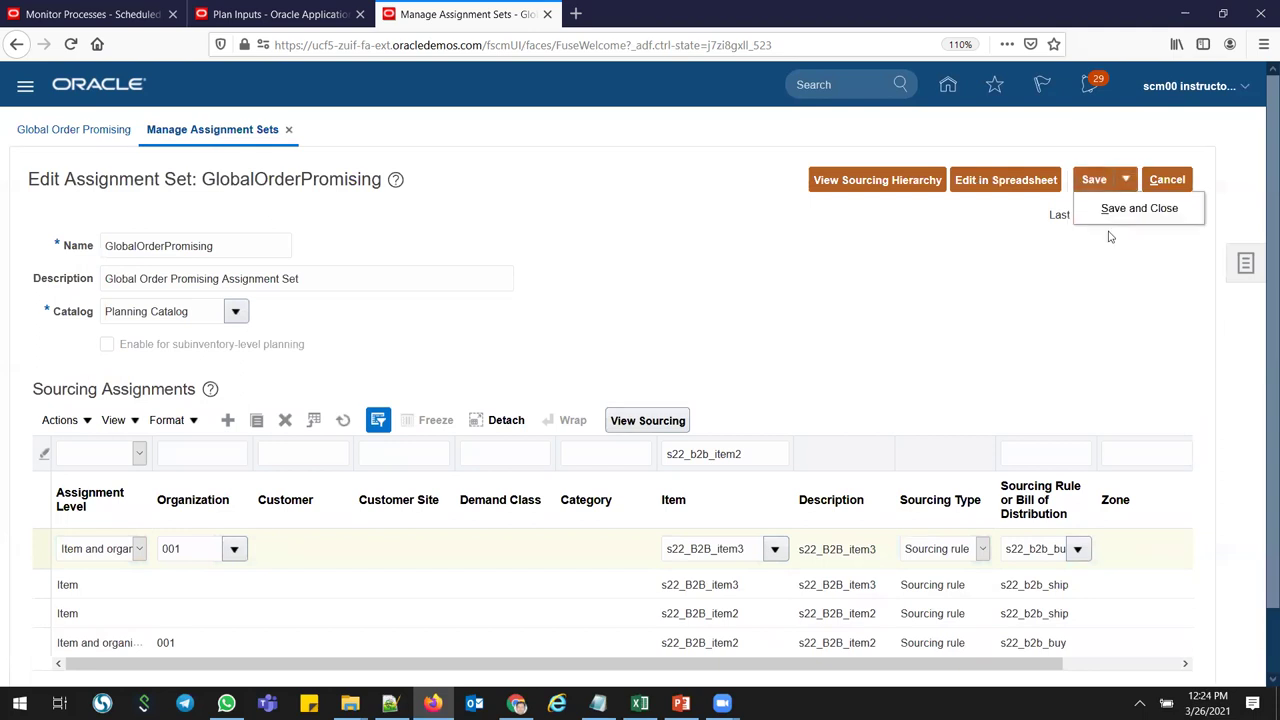
pyautogui.click(1108, 208)
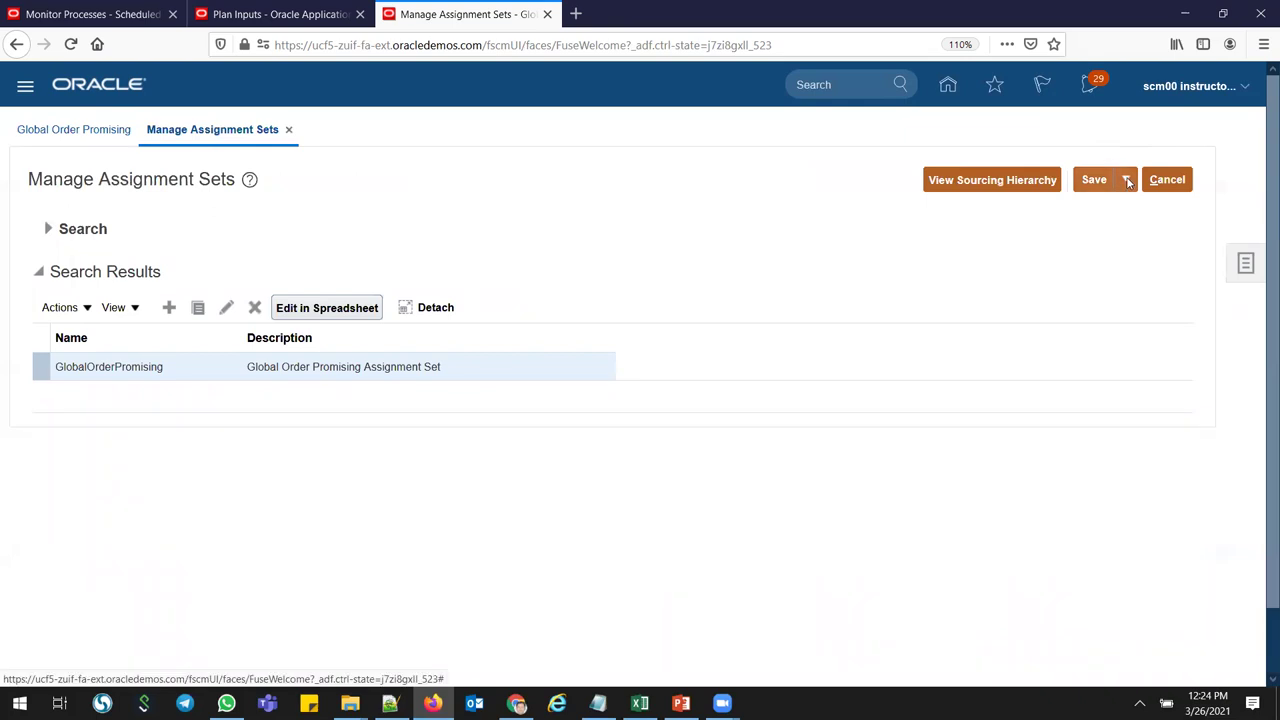
pyautogui.click(1126, 182)
pyautogui.click(1122, 206)
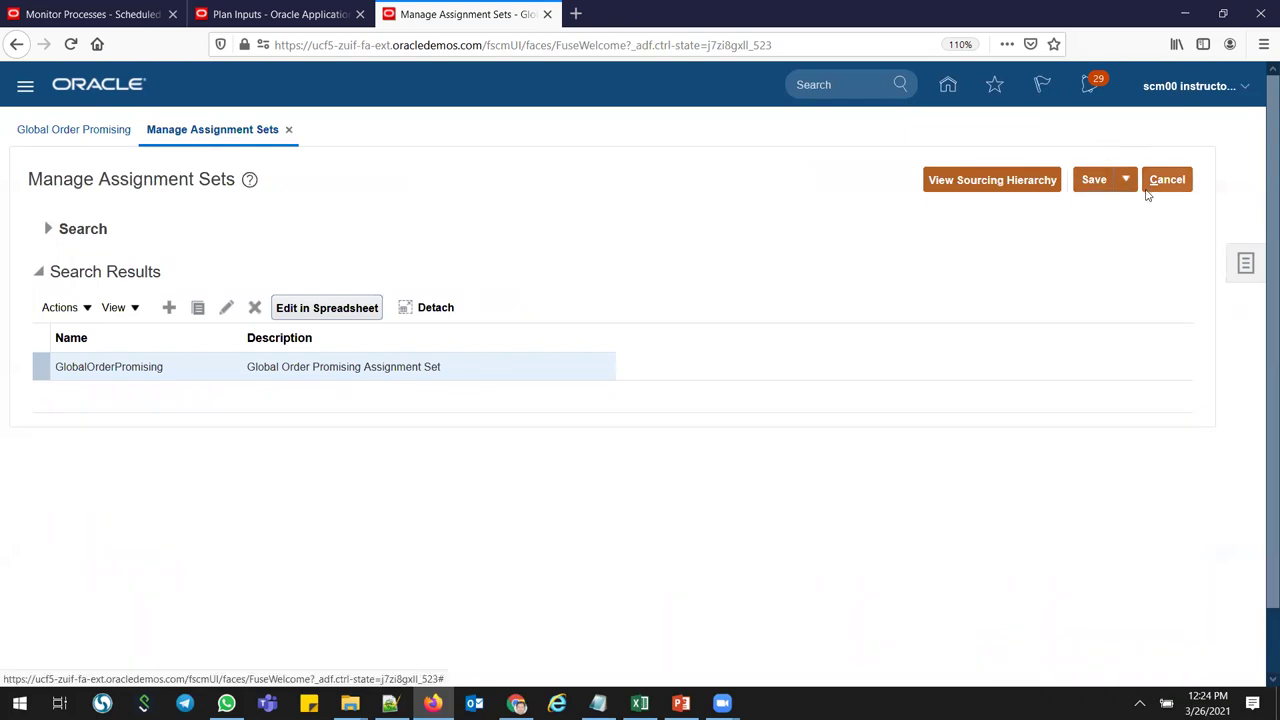
pyautogui.click(1150, 188)
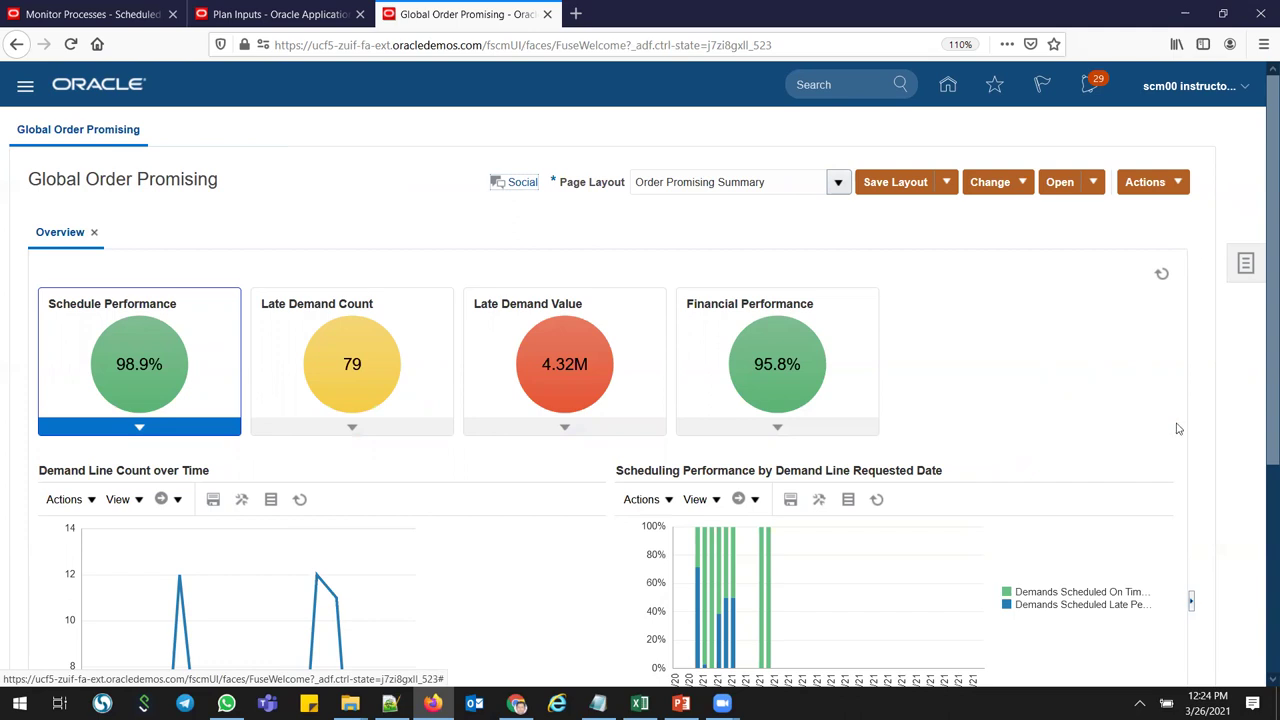
pyautogui.hotkey('alt', 'Tab')
pyautogui.click(208, 348)
pyautogui.hotkey('alt', 'Tab')
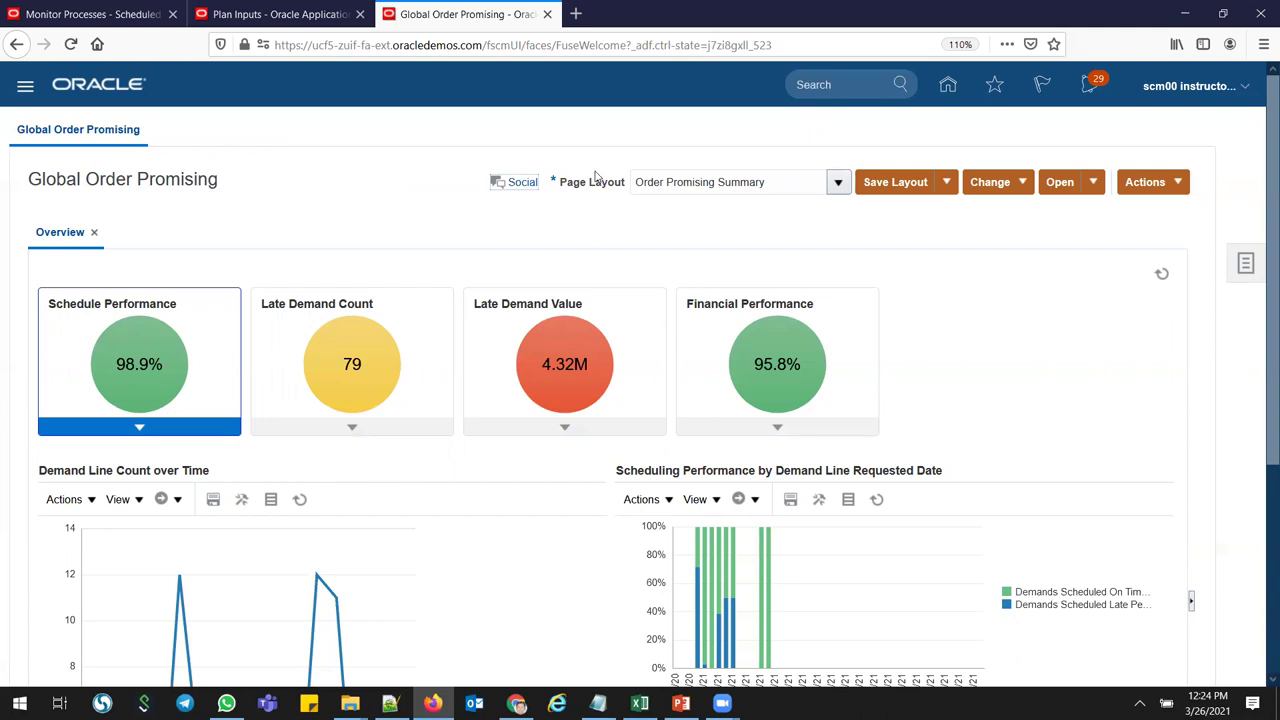
# - Go to Inventory Management from the home page and start a new miscellaneous transaction in organization 001
pyautogui.click(948, 88)
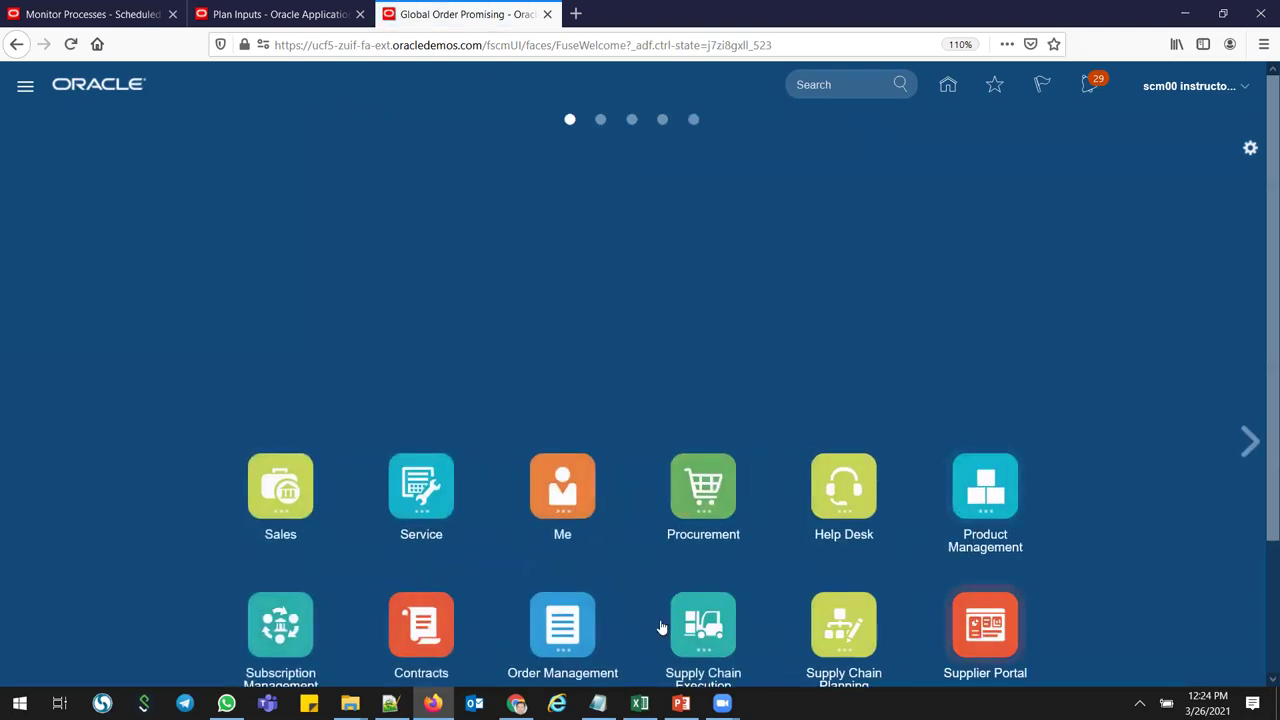
pyautogui.scroll(-2, 1240, 445)
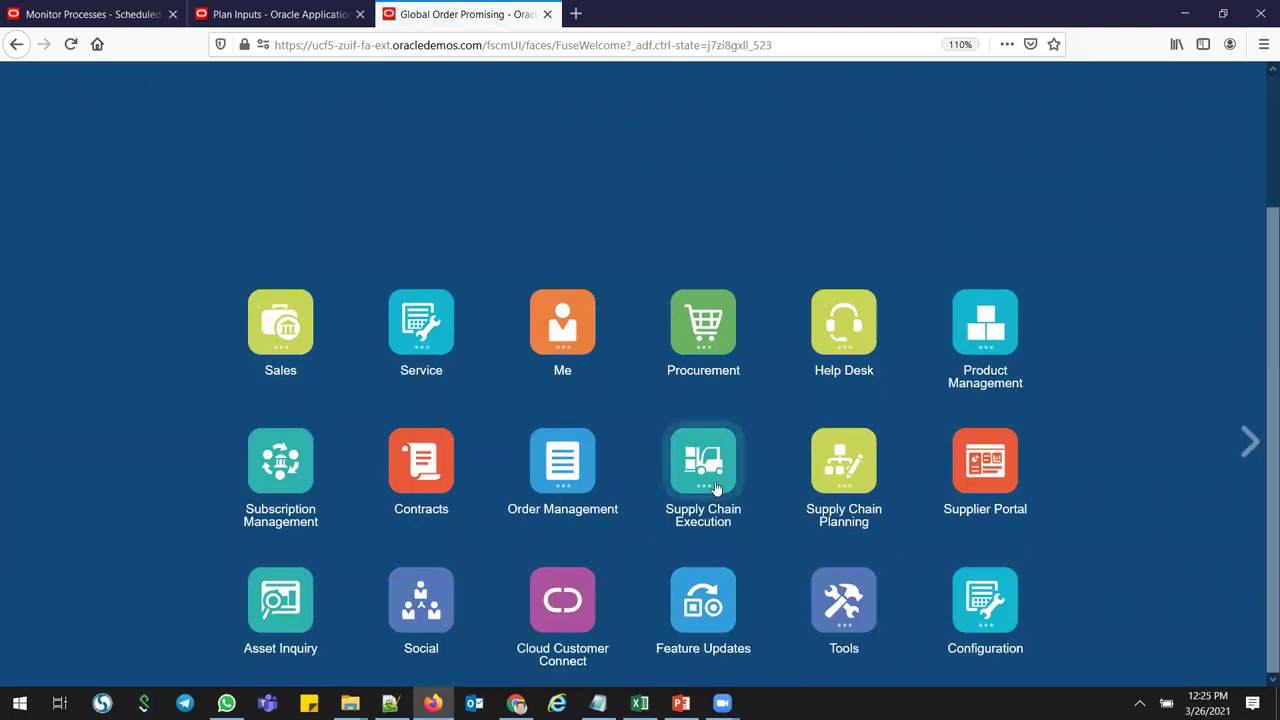
pyautogui.click(776, 589)
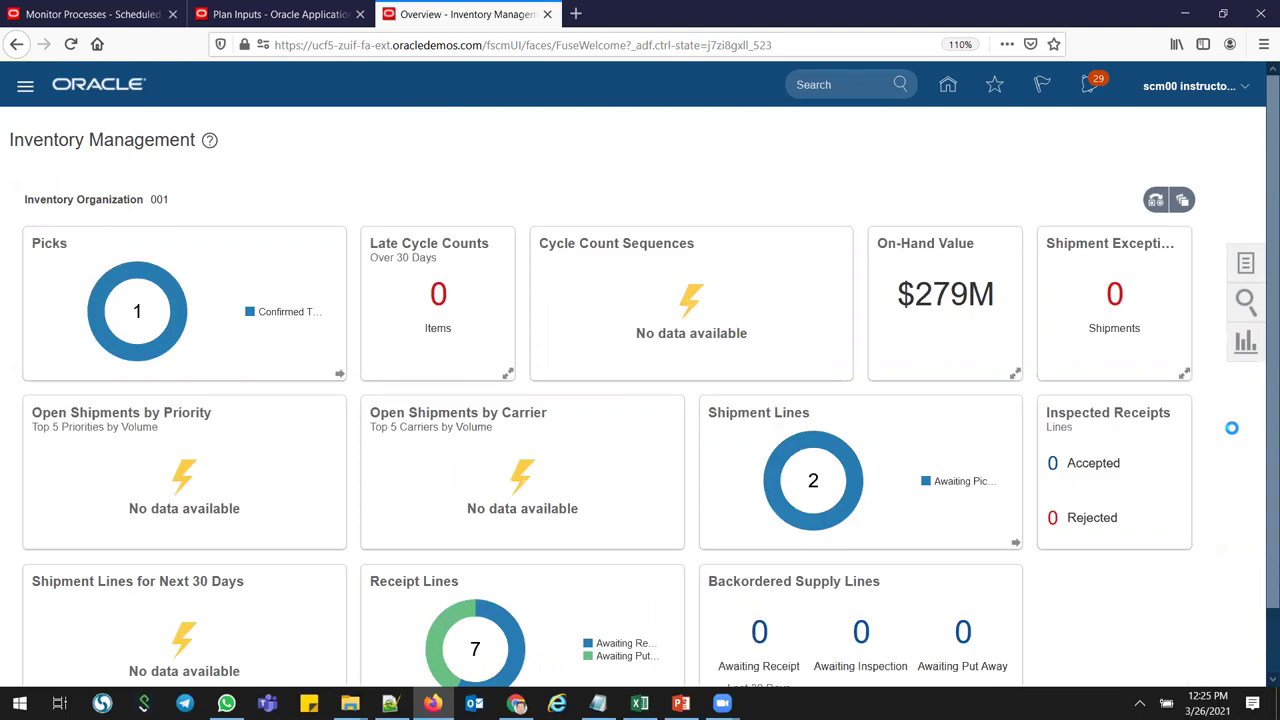
pyautogui.click(1244, 262)
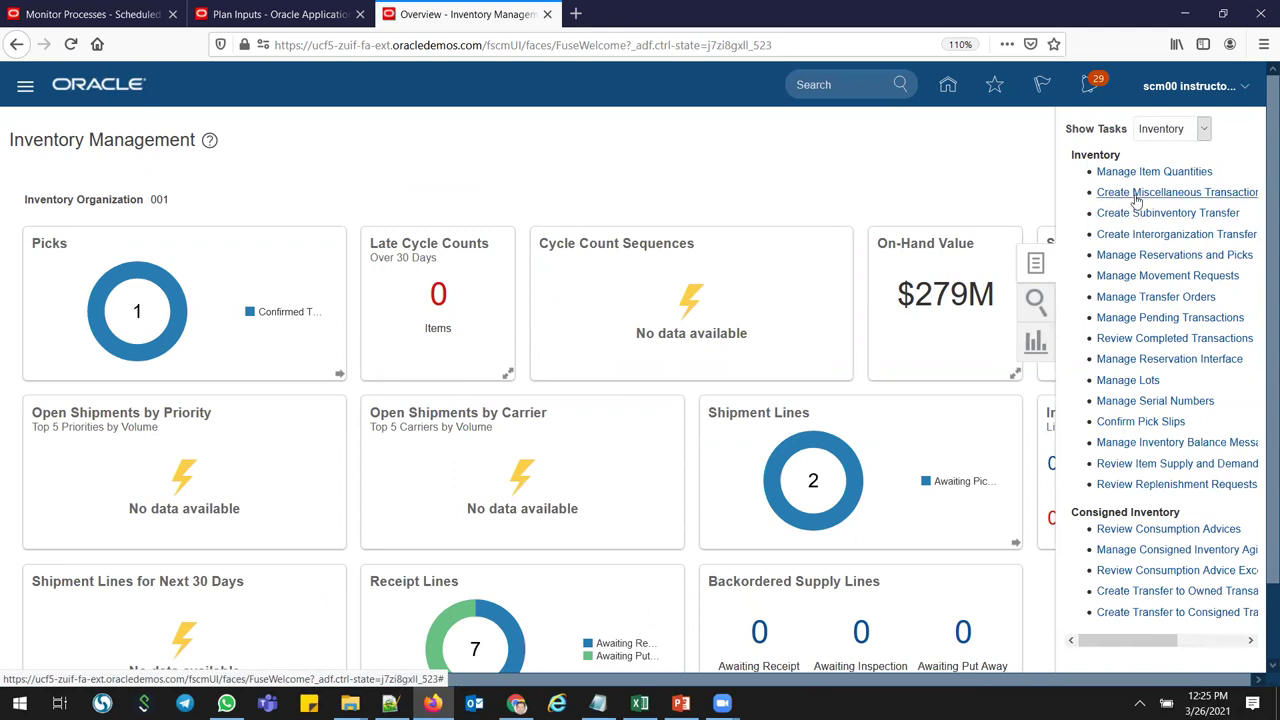
pyautogui.click(1136, 196)
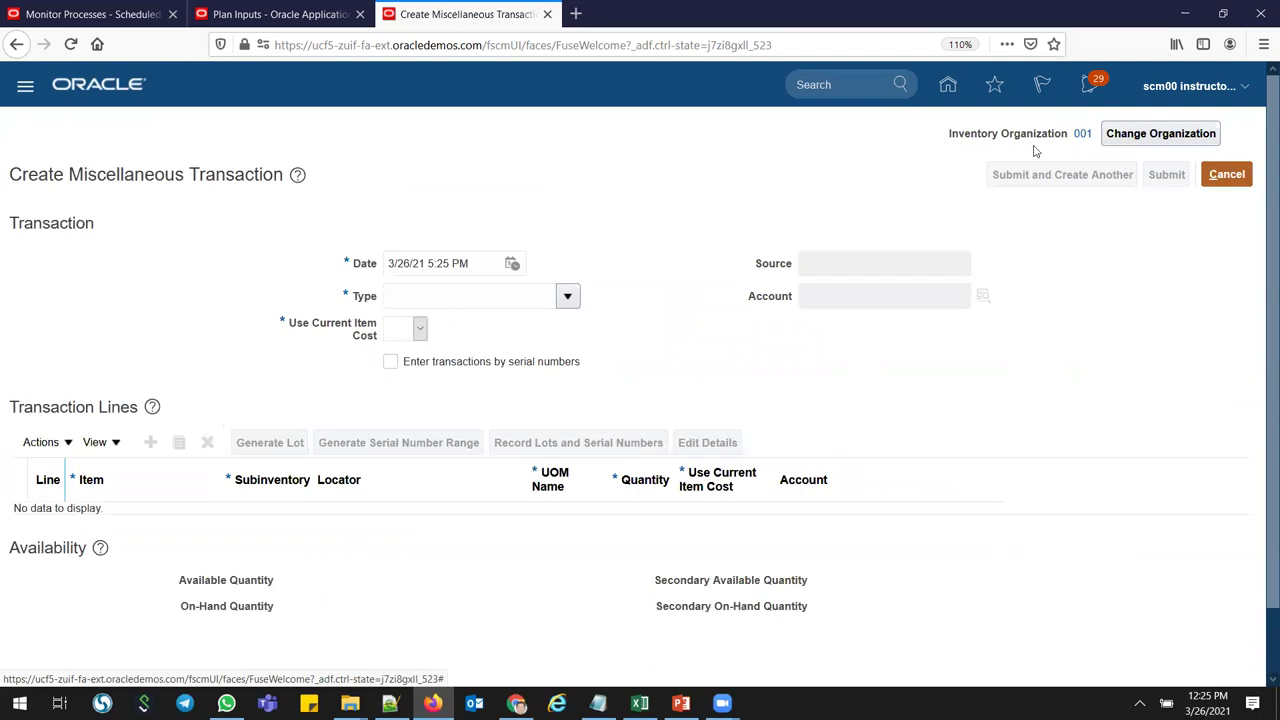
# - Set the transaction type to Miscellaneous Receipt and Use Current Item Cost to Yes
pyautogui.moveTo(1082, 140)
pyautogui.click(480, 297)
pyautogui.click(567, 296)
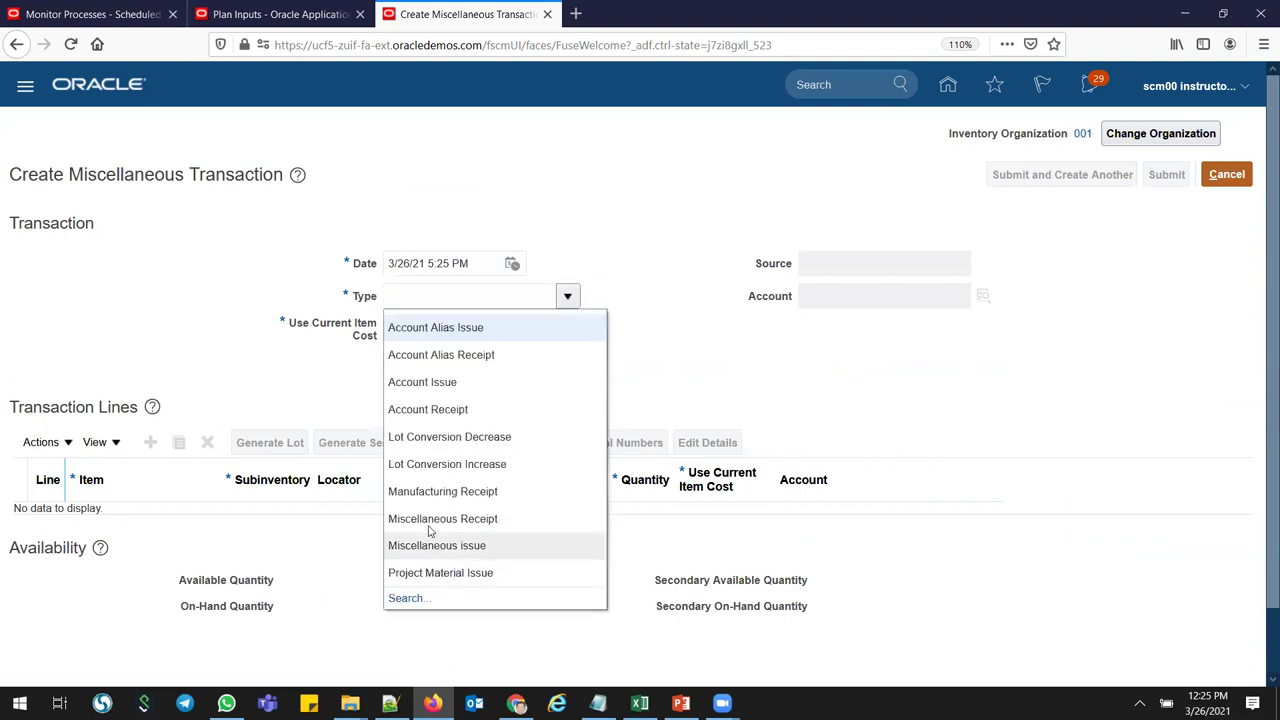
pyautogui.click(427, 524)
pyautogui.click(419, 328)
pyautogui.click(398, 390)
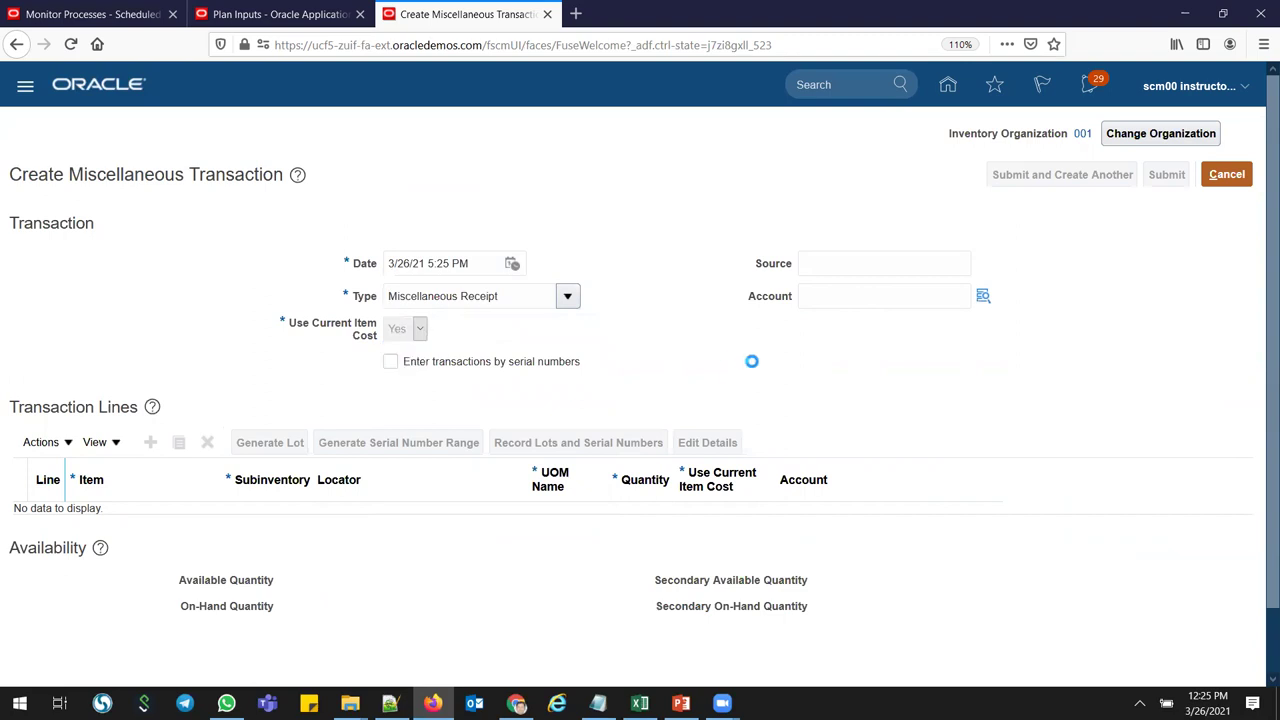
# - Assign the receipt the fifth listed account combination for company 101 and line of business 10
pyautogui.click(860, 292)
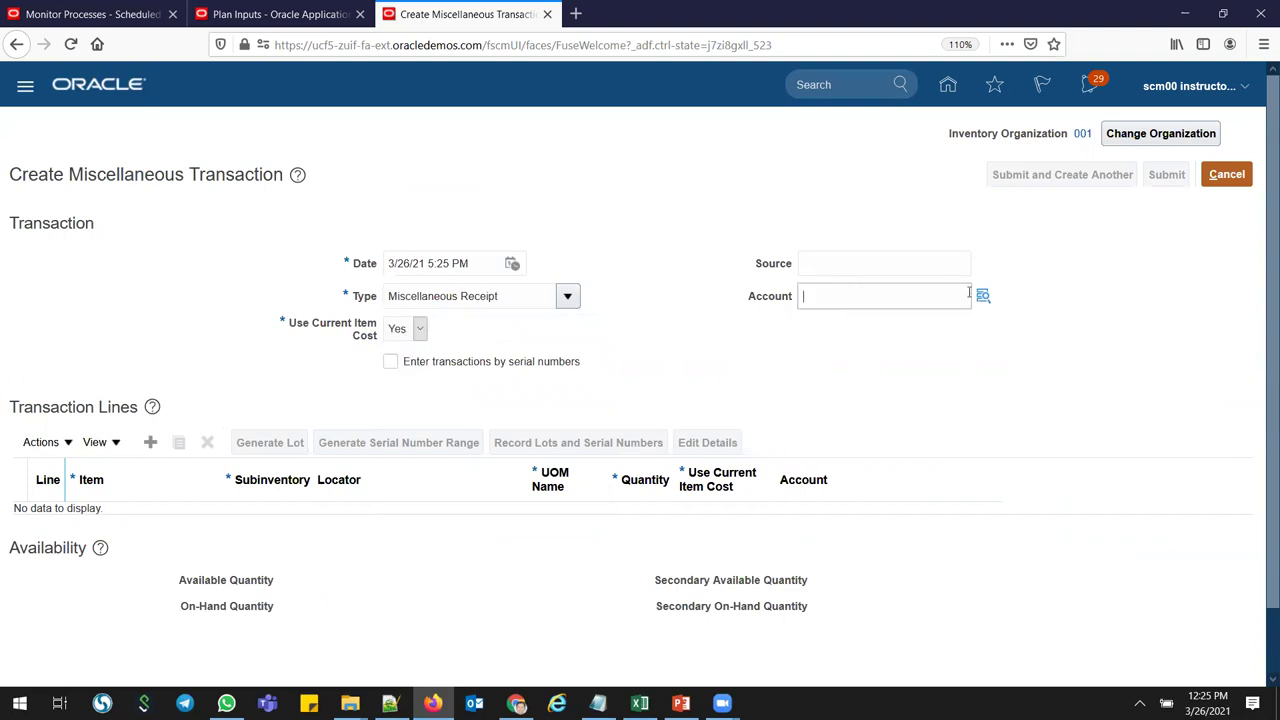
pyautogui.click(983, 296)
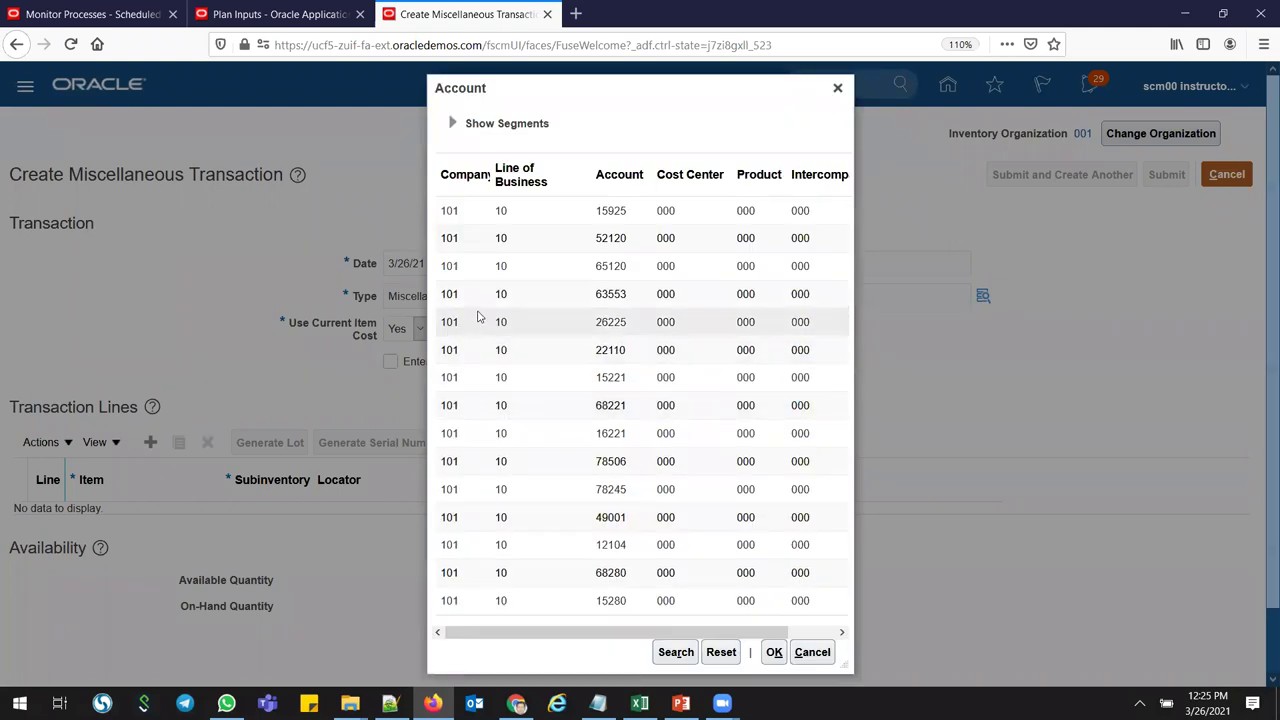
pyautogui.click(552, 320)
pyautogui.click(774, 652)
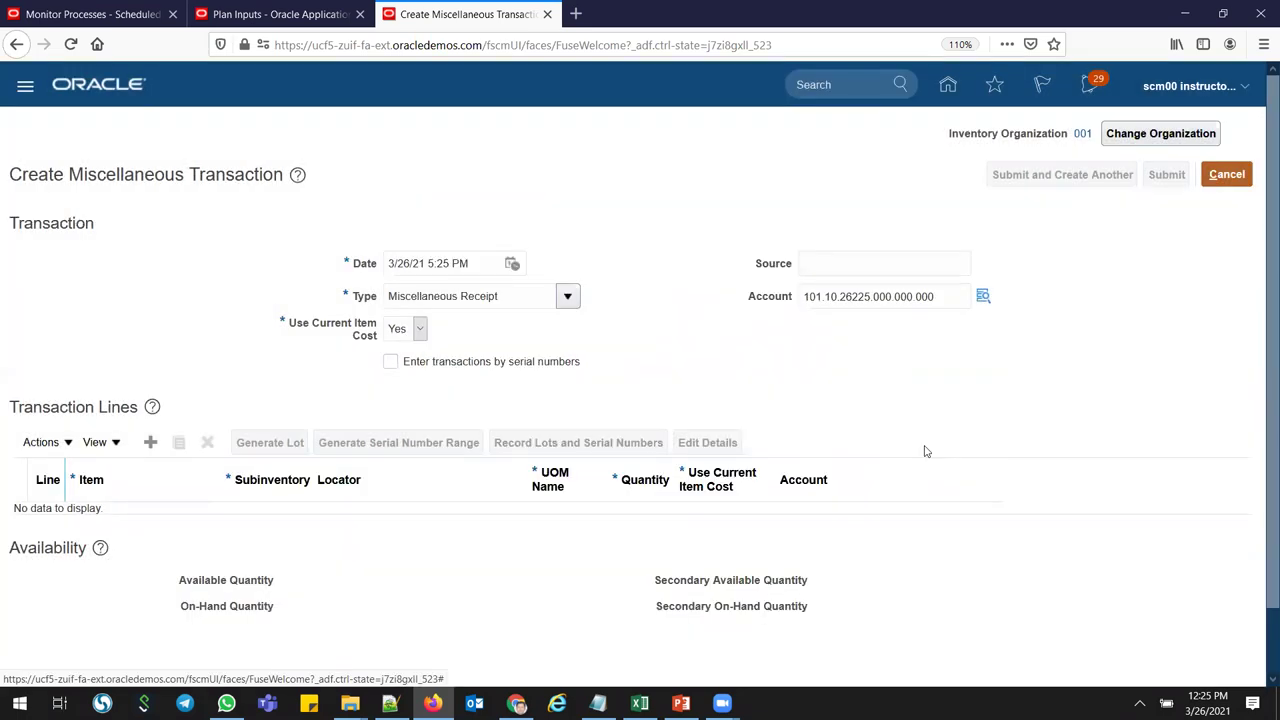
# - Add a transaction line to the miscellaneous receipt for item s22_B2B_item3
pyautogui.click(151, 443)
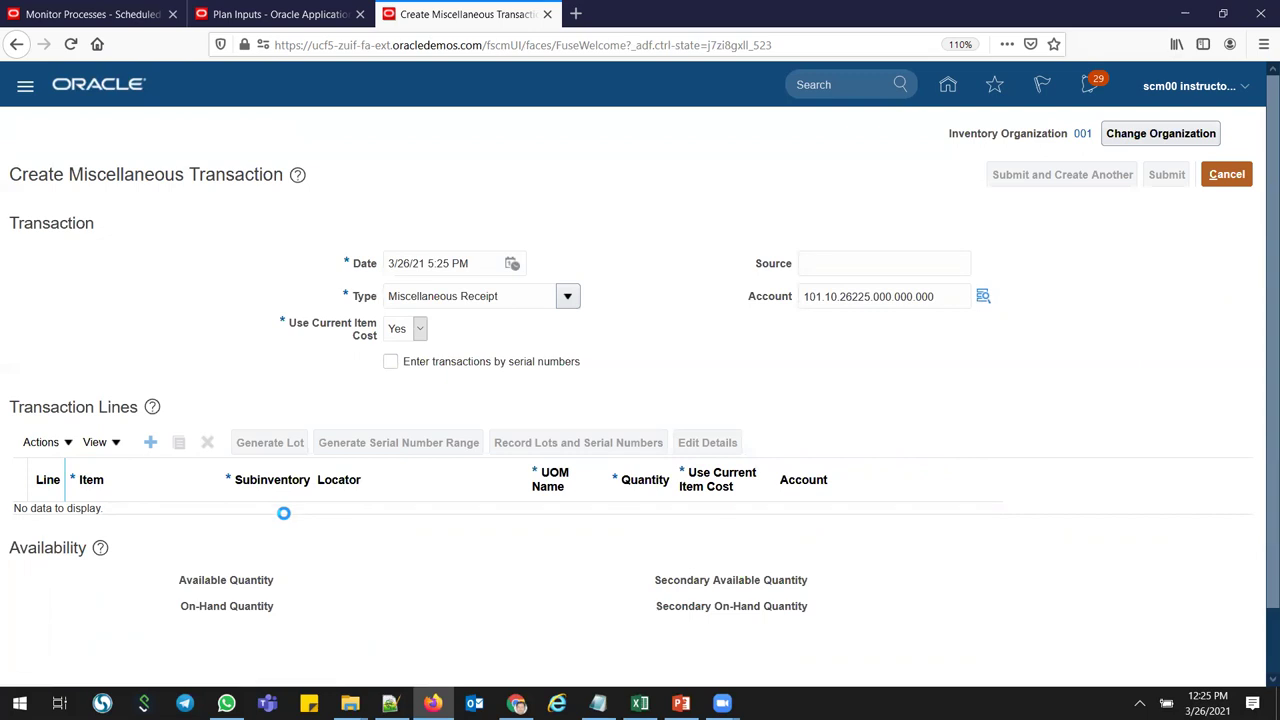
pyautogui.click(109, 527)
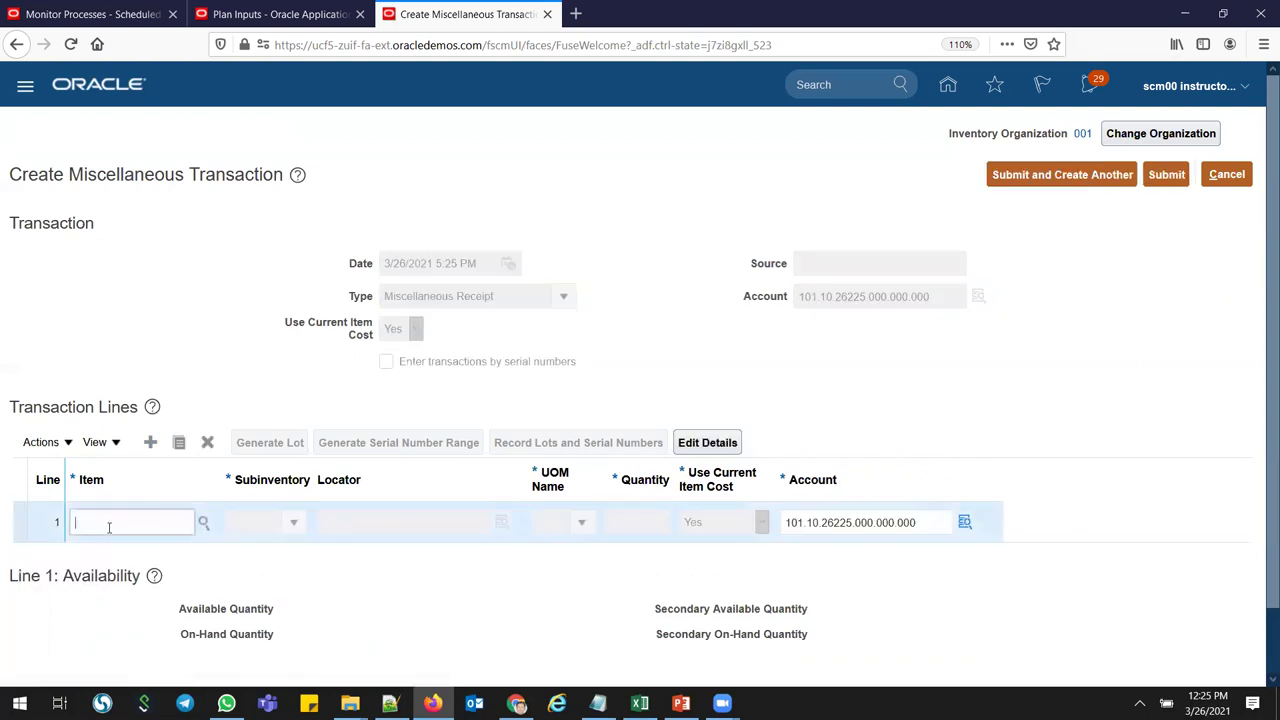
pyautogui.write('s22_b')
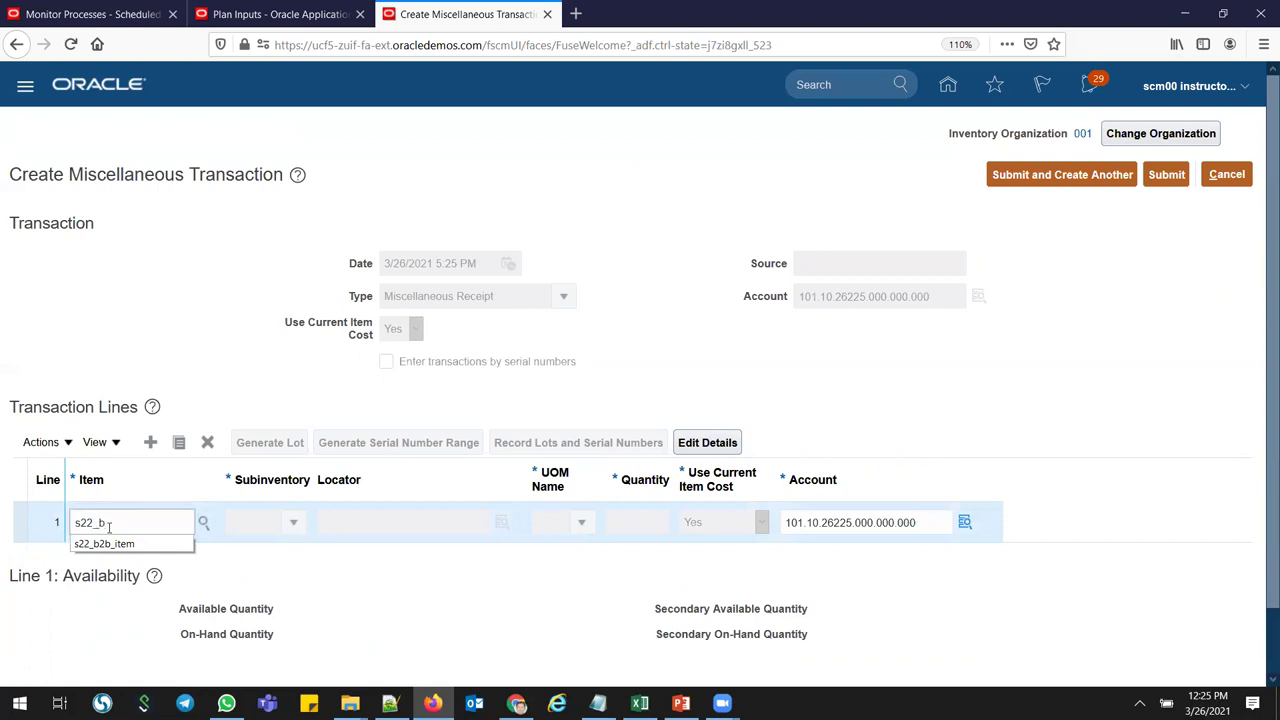
pyautogui.write('2b_iem')
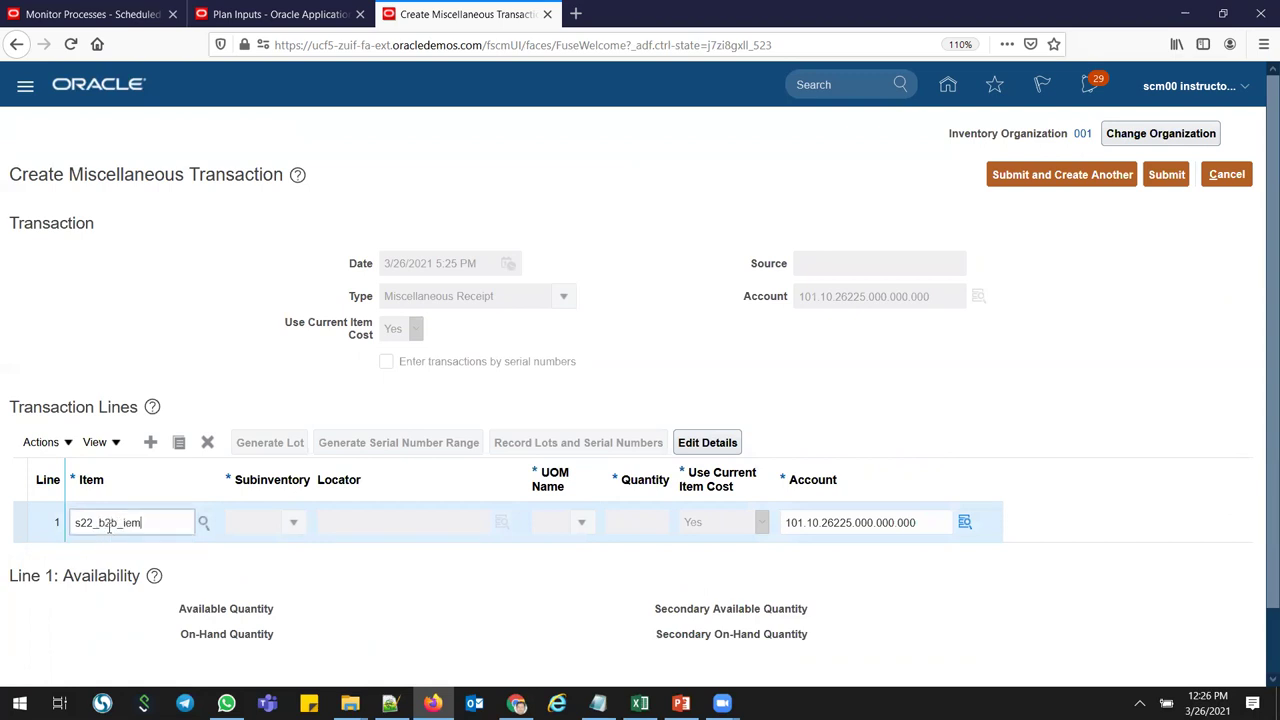
pyautogui.press('BackSpace')
pyautogui.press('BackSpace')
pyautogui.write('tem3')
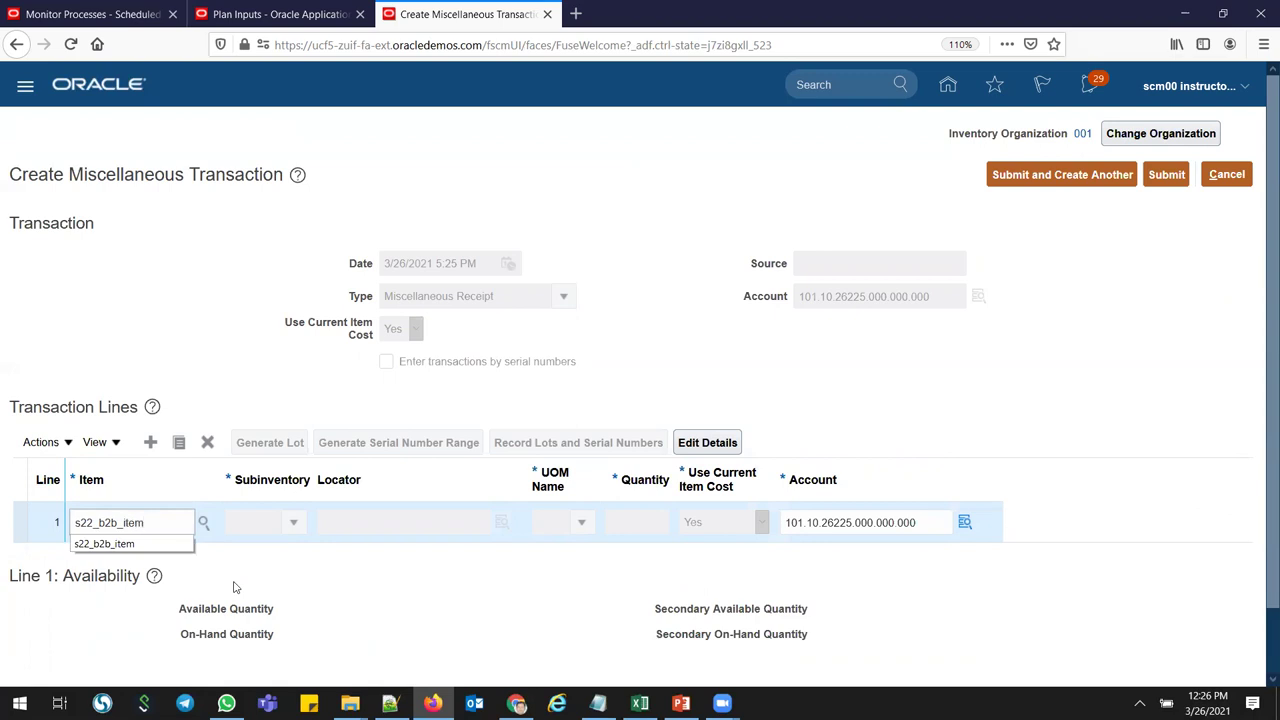
pyautogui.press('Tab')
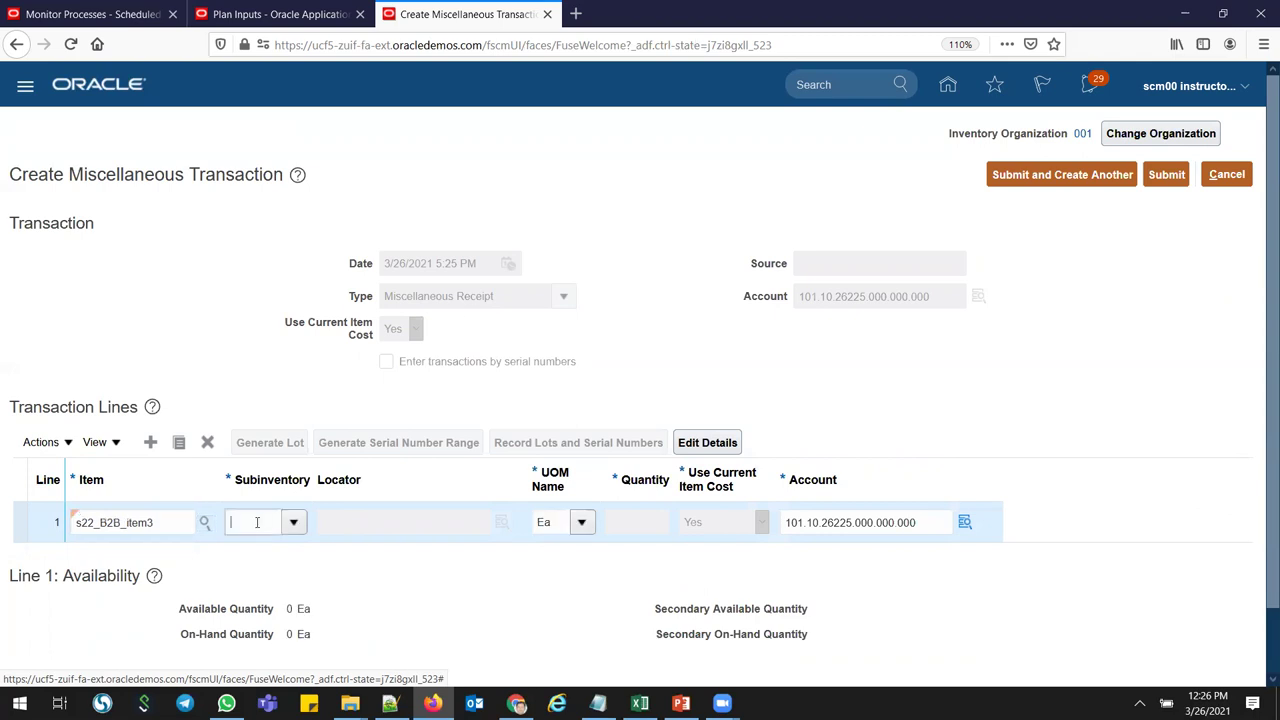
# - Set the receipt line's subinventory to Stores and quantity to 6, and submit the miscellaneous transaction
pyautogui.click(292, 522)
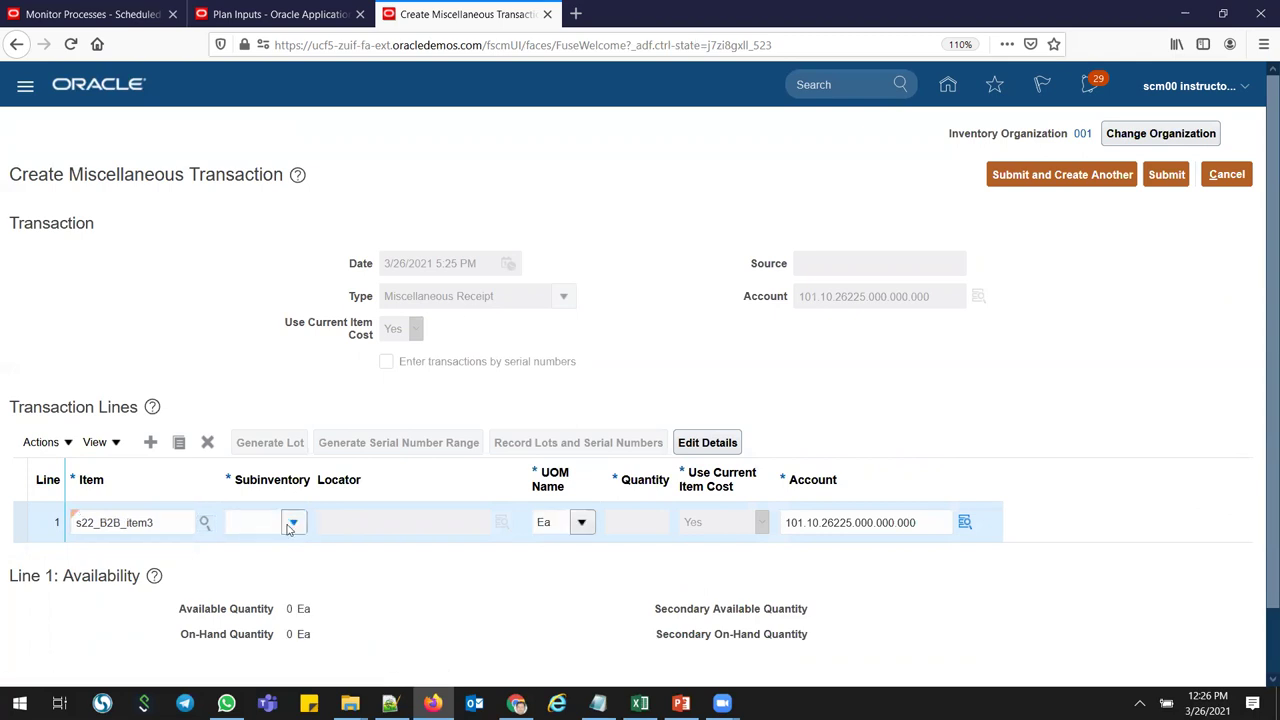
pyautogui.click(262, 465)
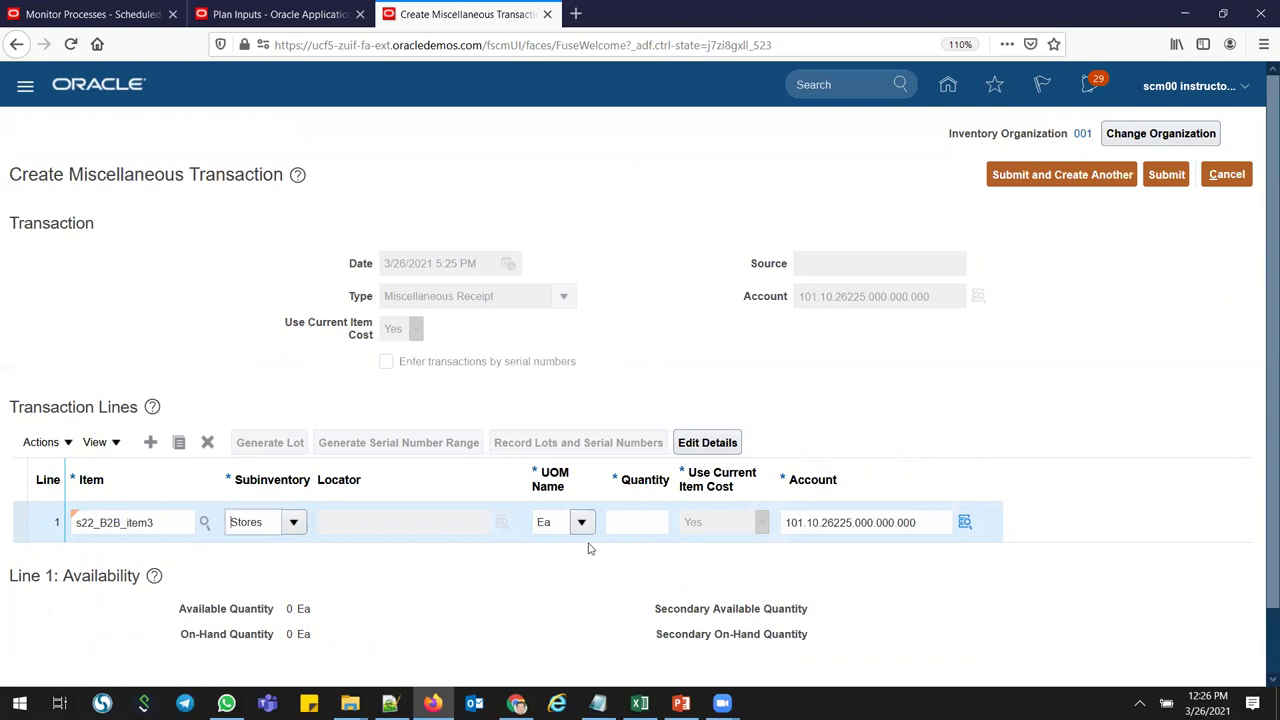
pyautogui.click(626, 521)
pyautogui.write('6')
pyautogui.press('Tab')
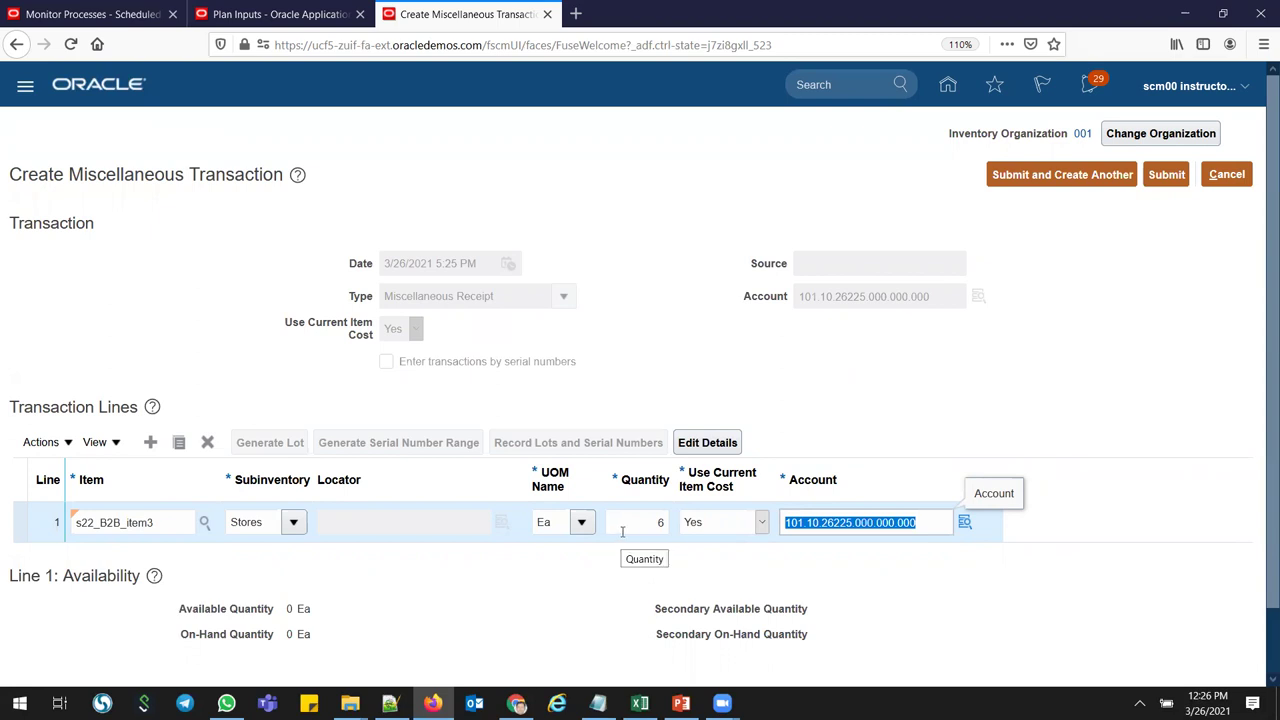
pyautogui.click(1166, 174)
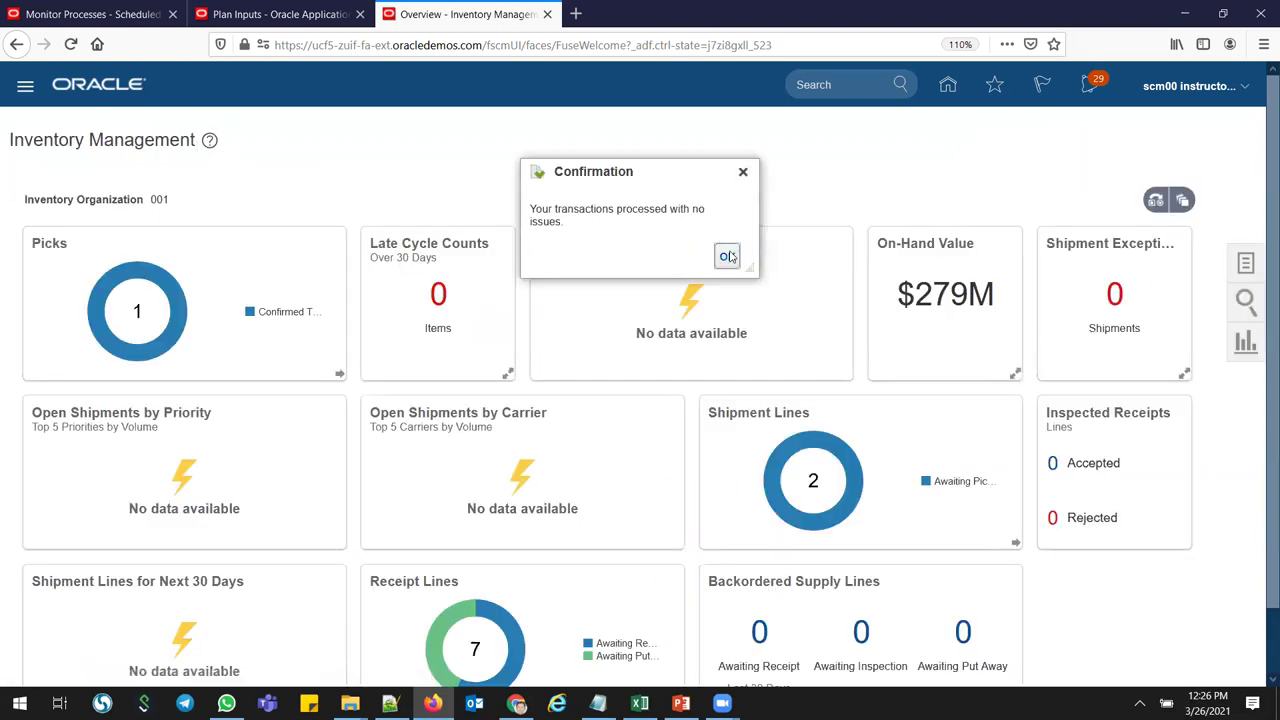
pyautogui.click(727, 256)
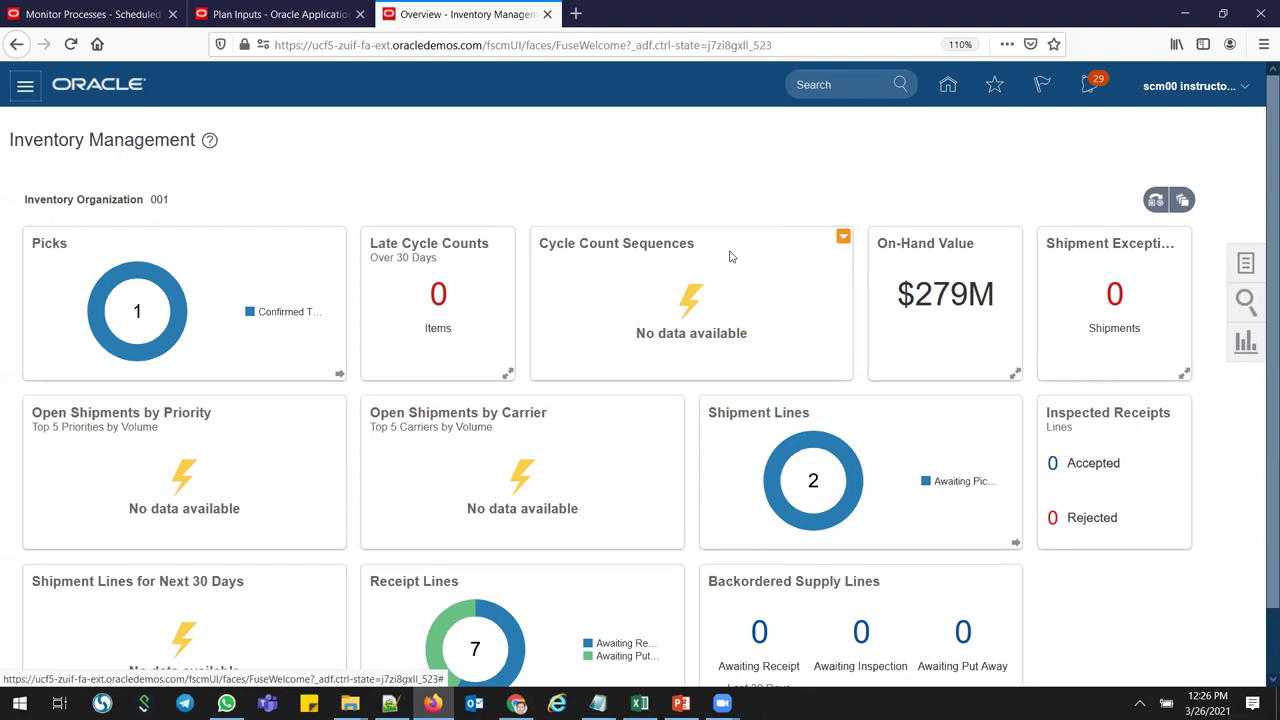
# - Go to Purchase Agreements under Procurement from the home page and start a new agreement
pyautogui.click(948, 88)
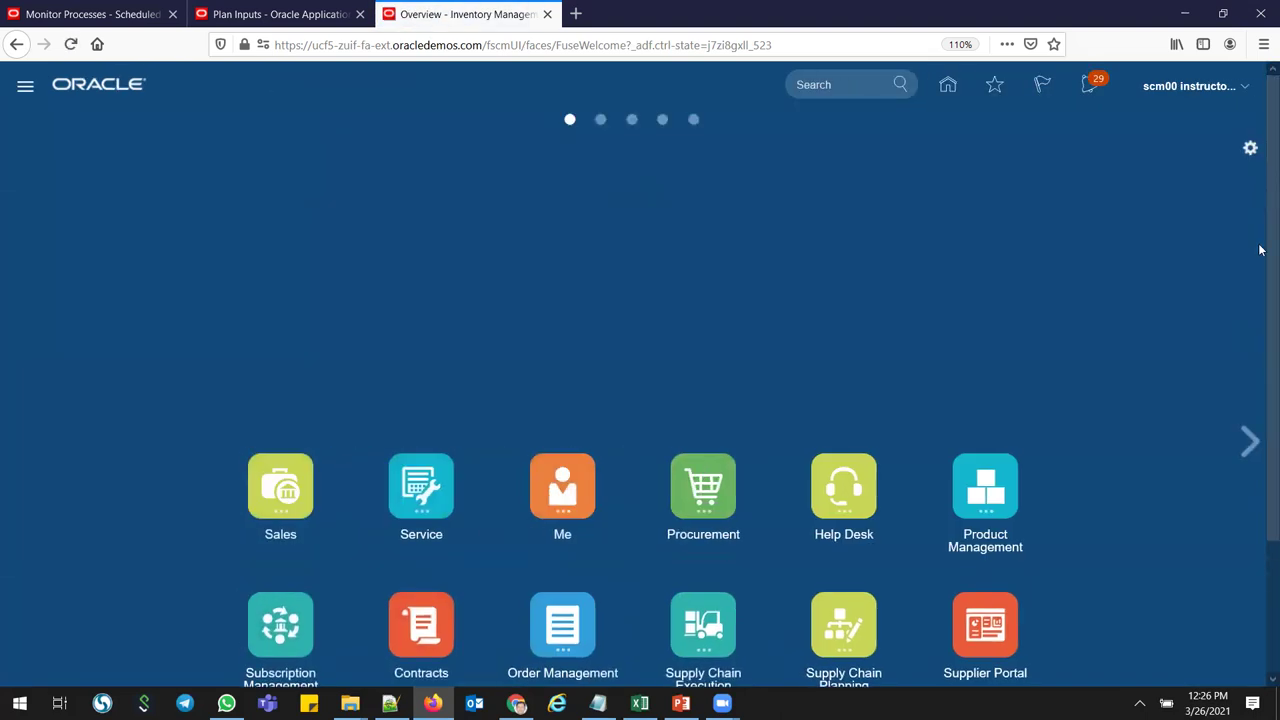
pyautogui.scroll(-2, 1260, 257)
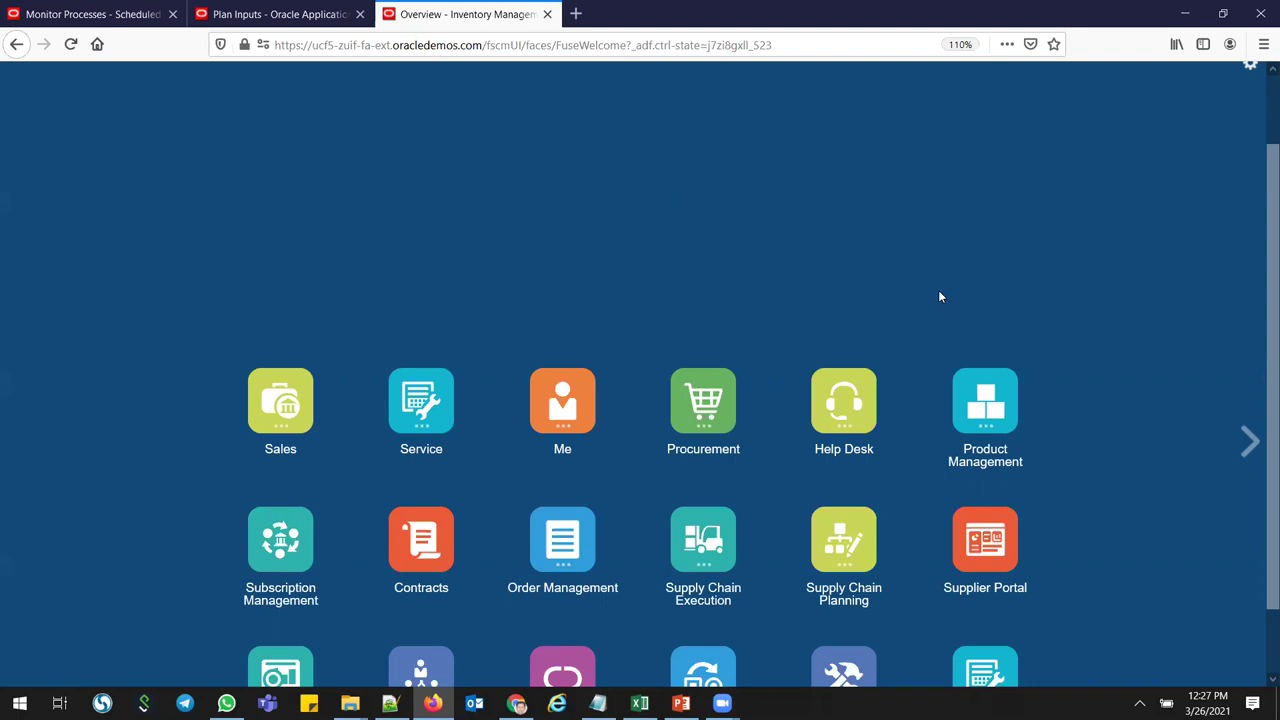
pyautogui.click(703, 413)
pyautogui.click(658, 513)
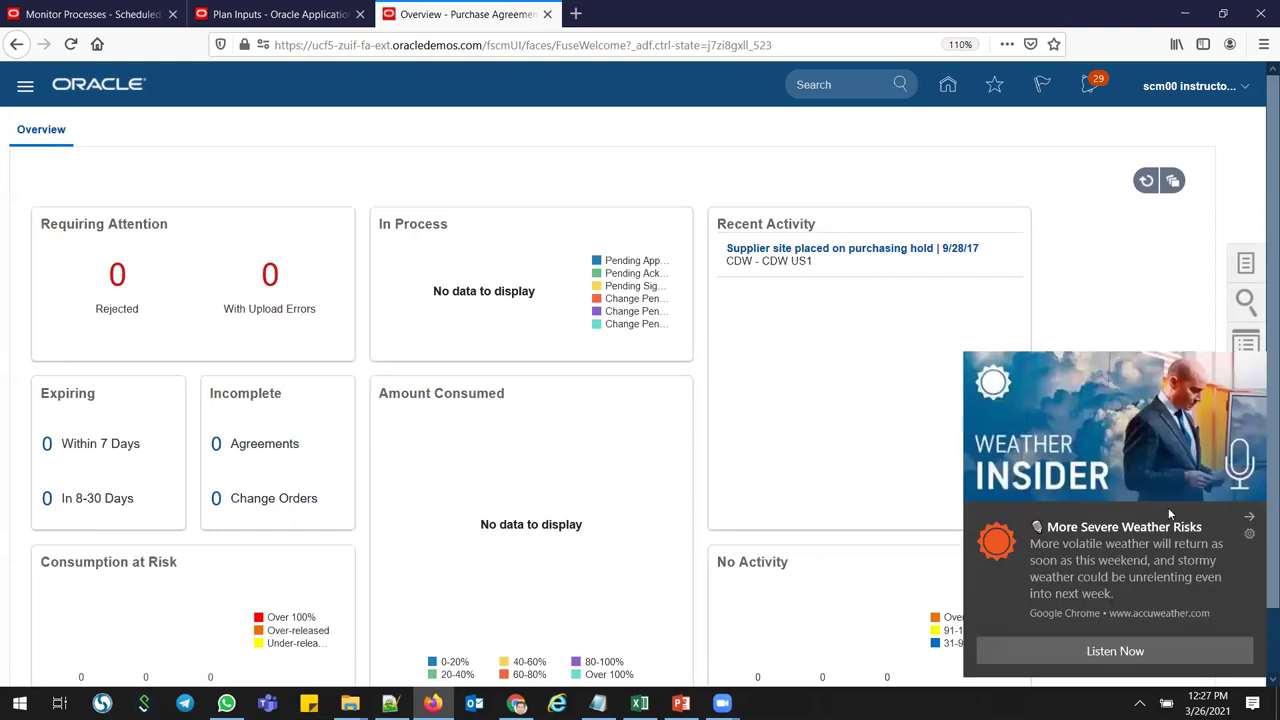
pyautogui.click(1250, 517)
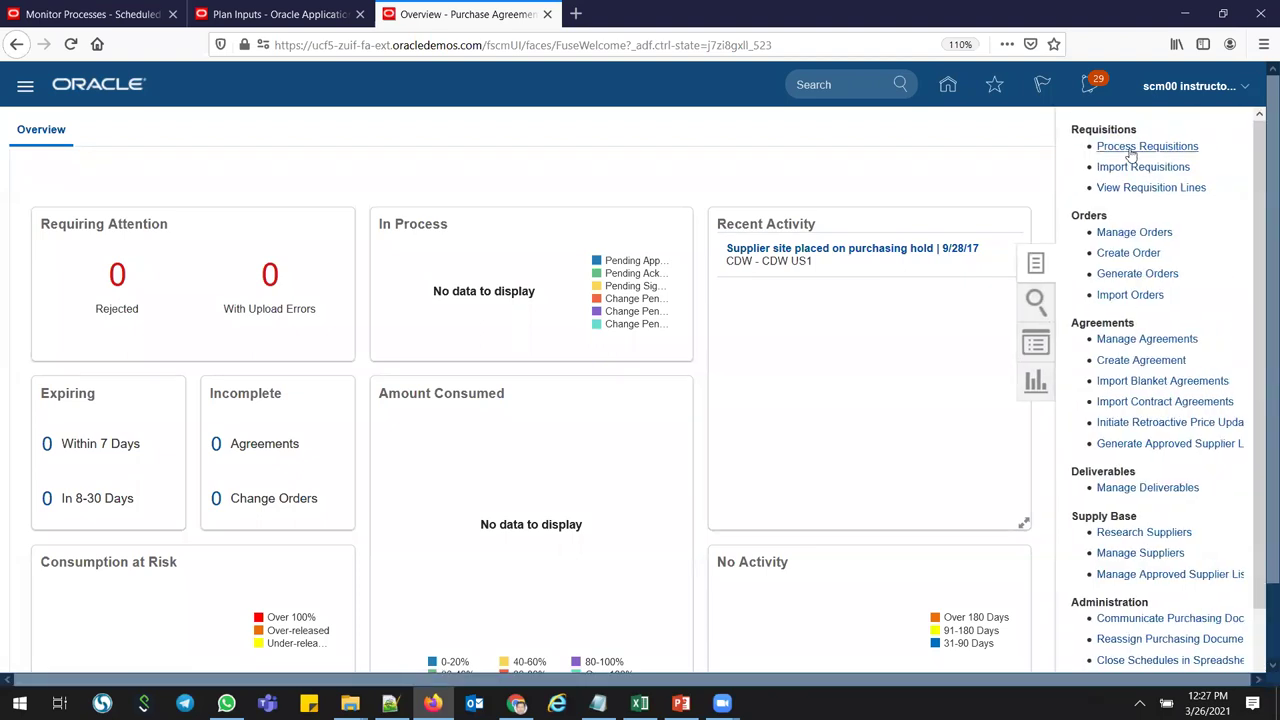
pyautogui.click(1139, 361)
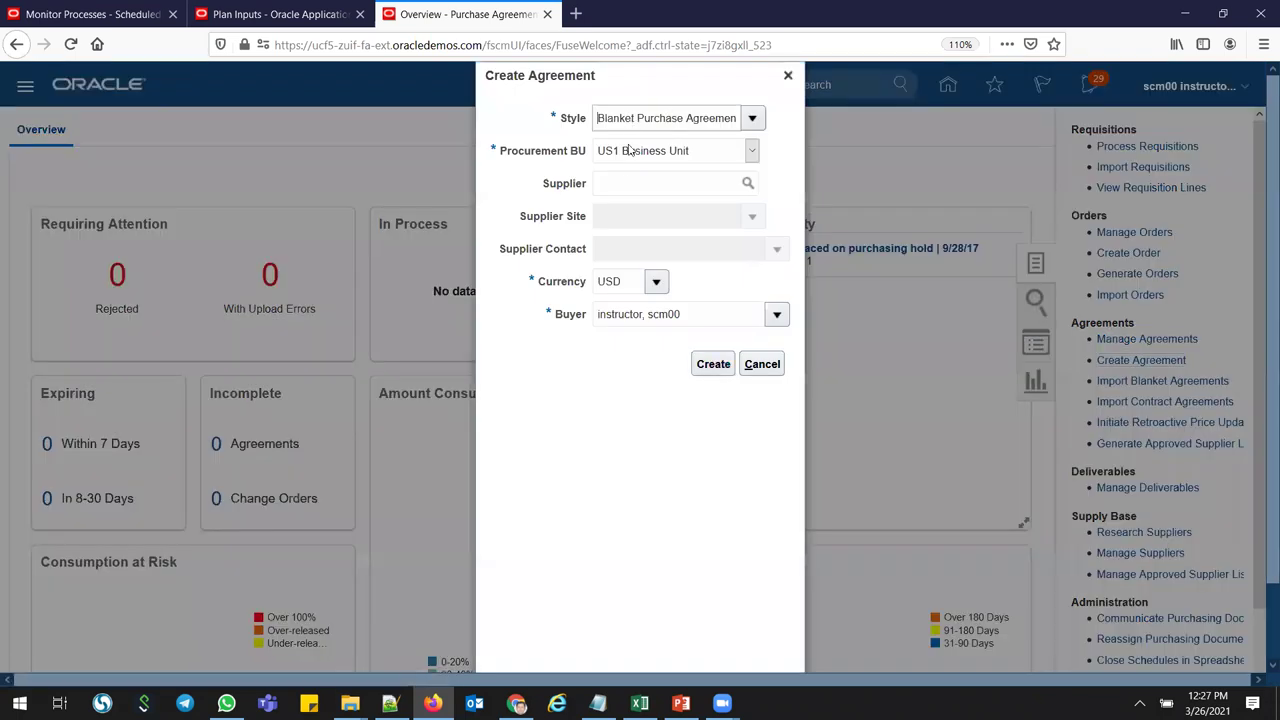
# - Create the blanket purchase agreement with supplier Midtown Computer Supplies, site MCS US1, and the first listed supplier contact
pyautogui.click(628, 182)
pyautogui.write('mid')
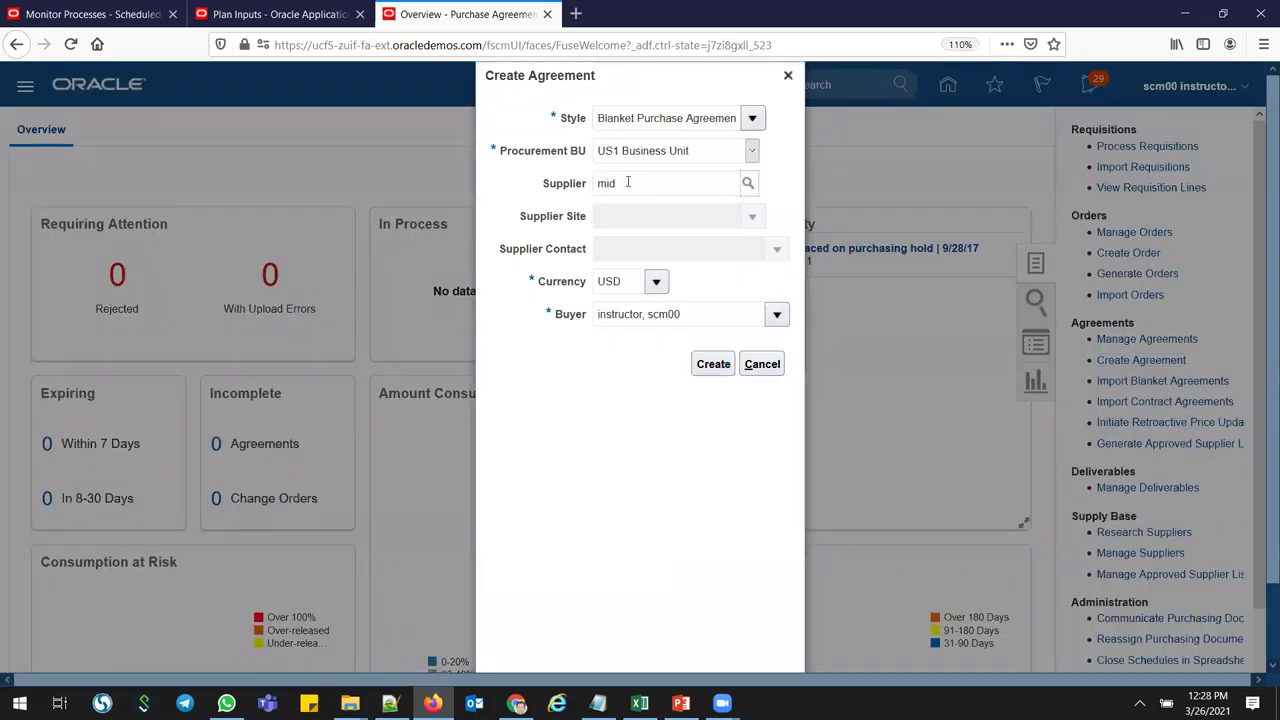
pyautogui.press('Tab')
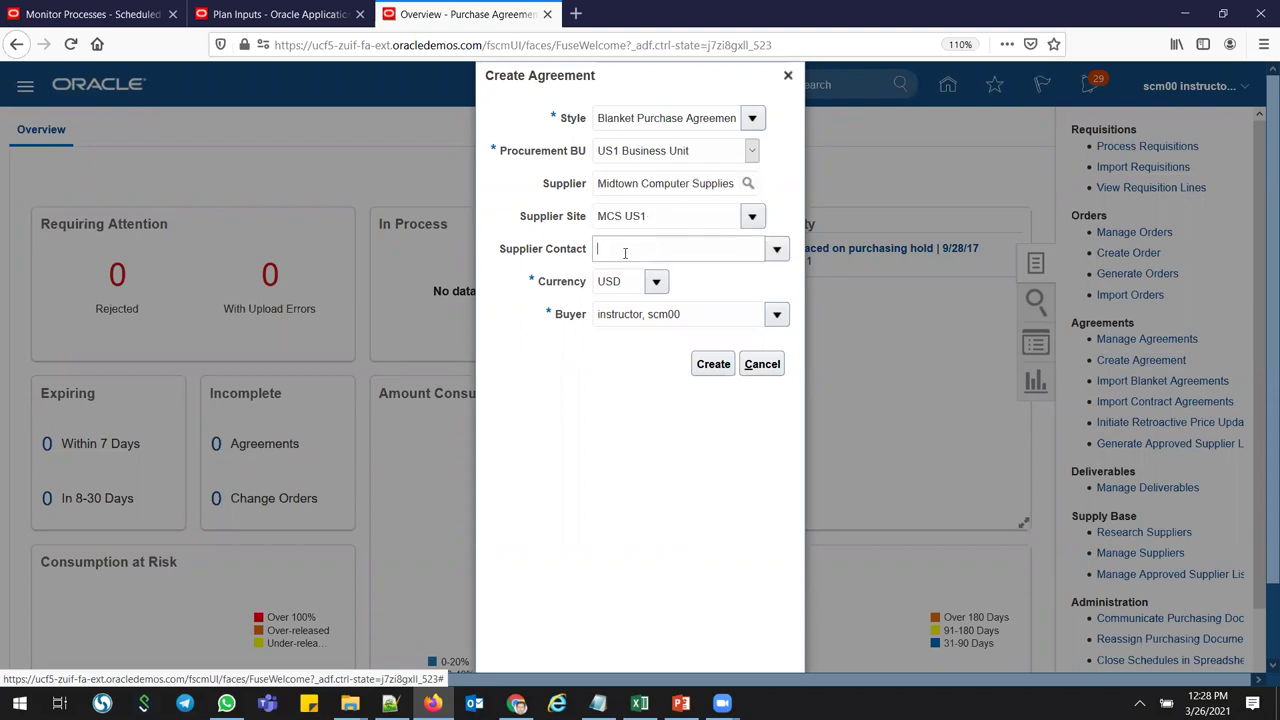
pyautogui.click(777, 250)
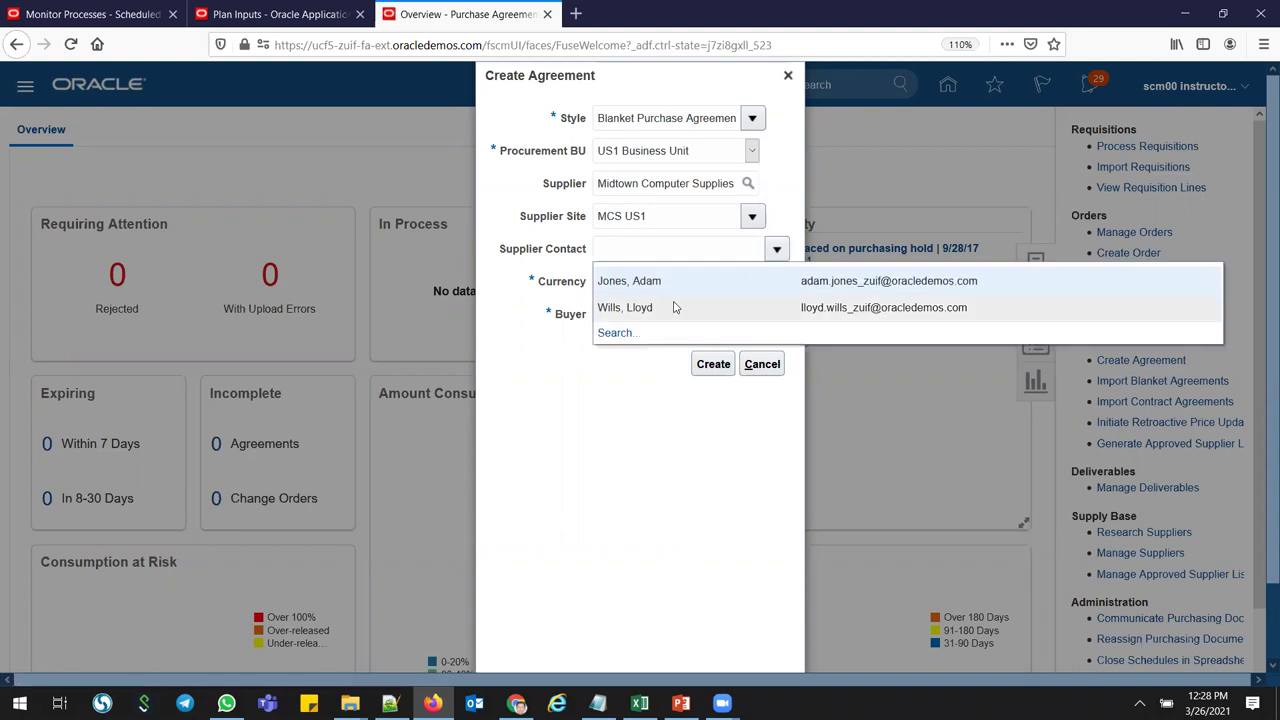
pyautogui.click(709, 368)
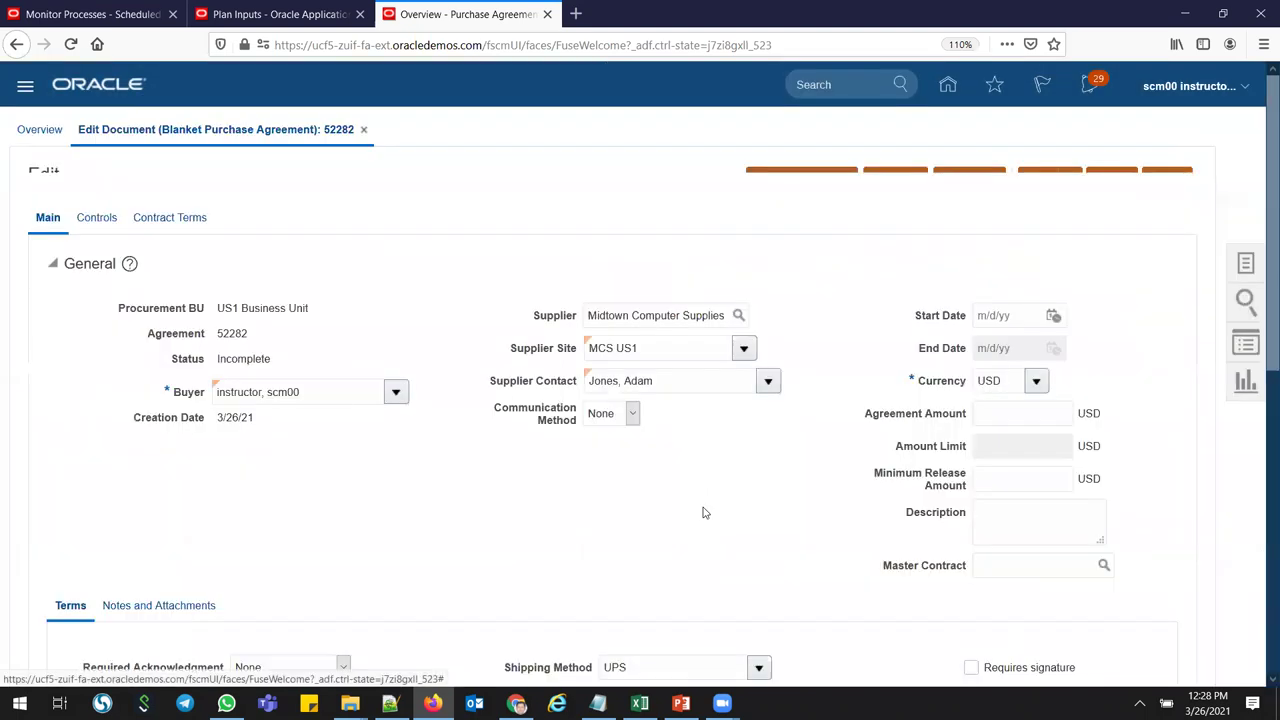
# - Add a goods line for item s22_B2B_item3 at a price of 30 and save the agreement
pyautogui.scroll(-5, 1260, 228)
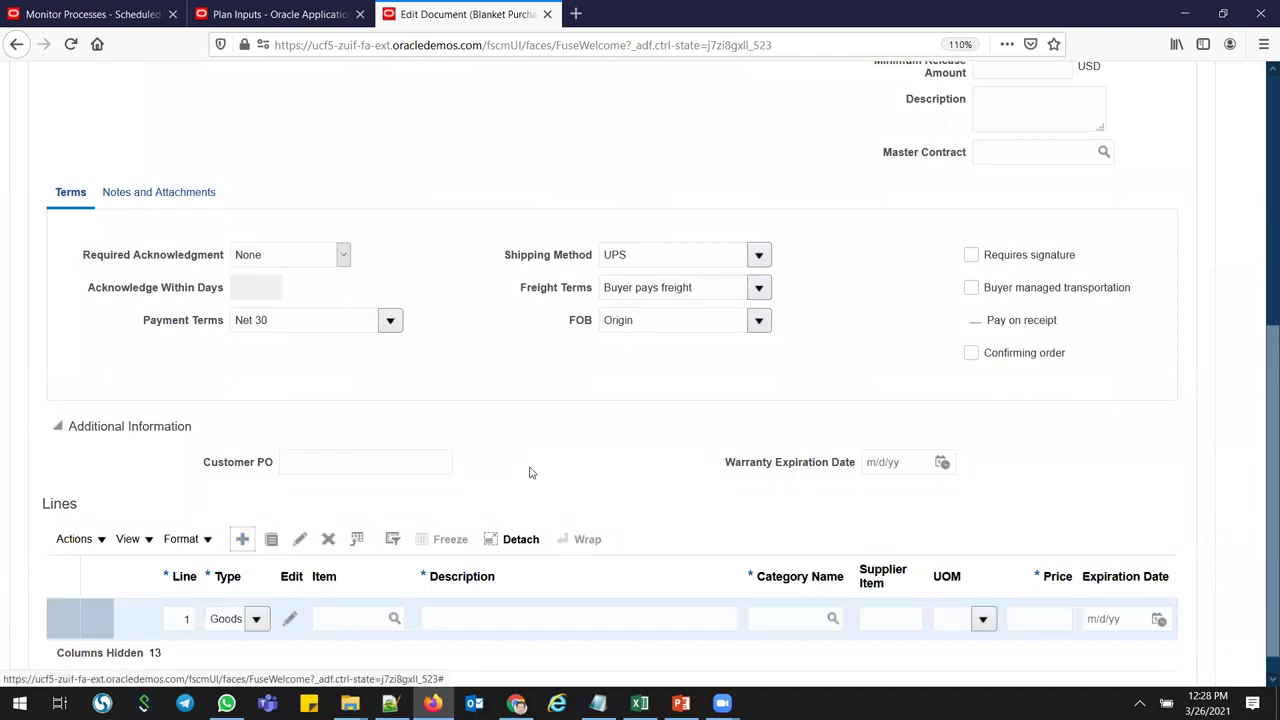
pyautogui.click(333, 618)
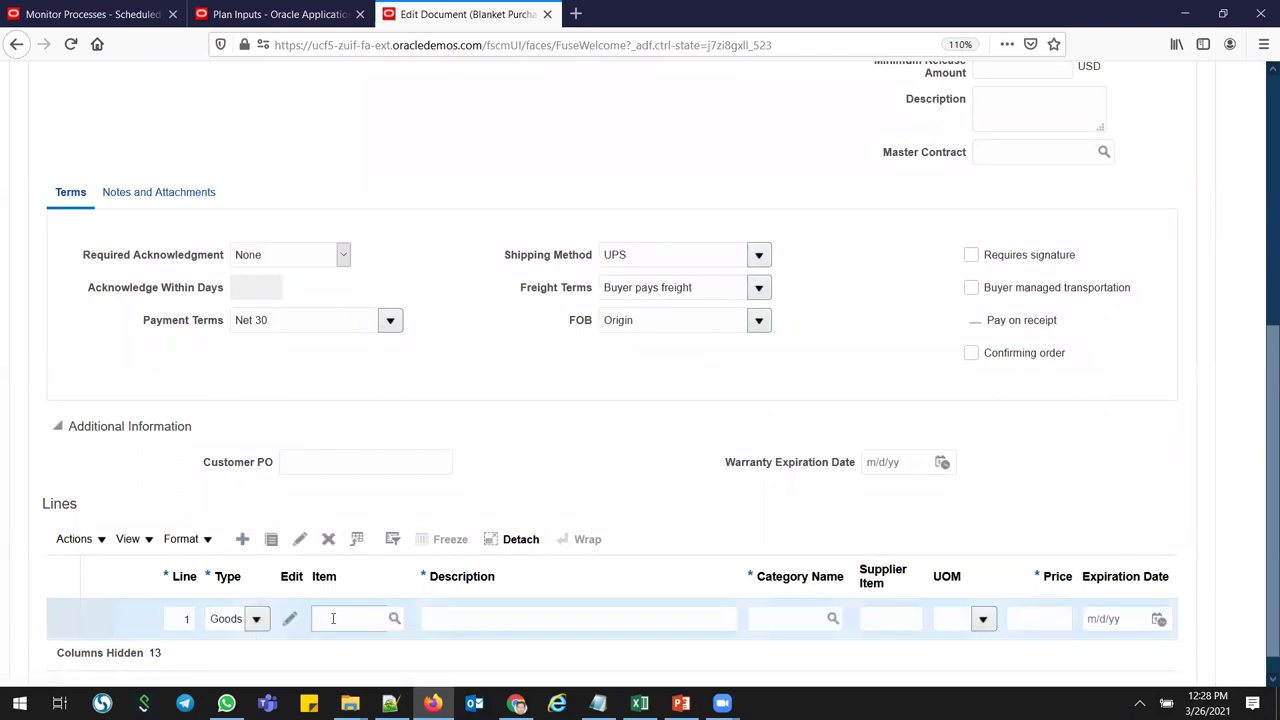
pyautogui.write('s22_b')
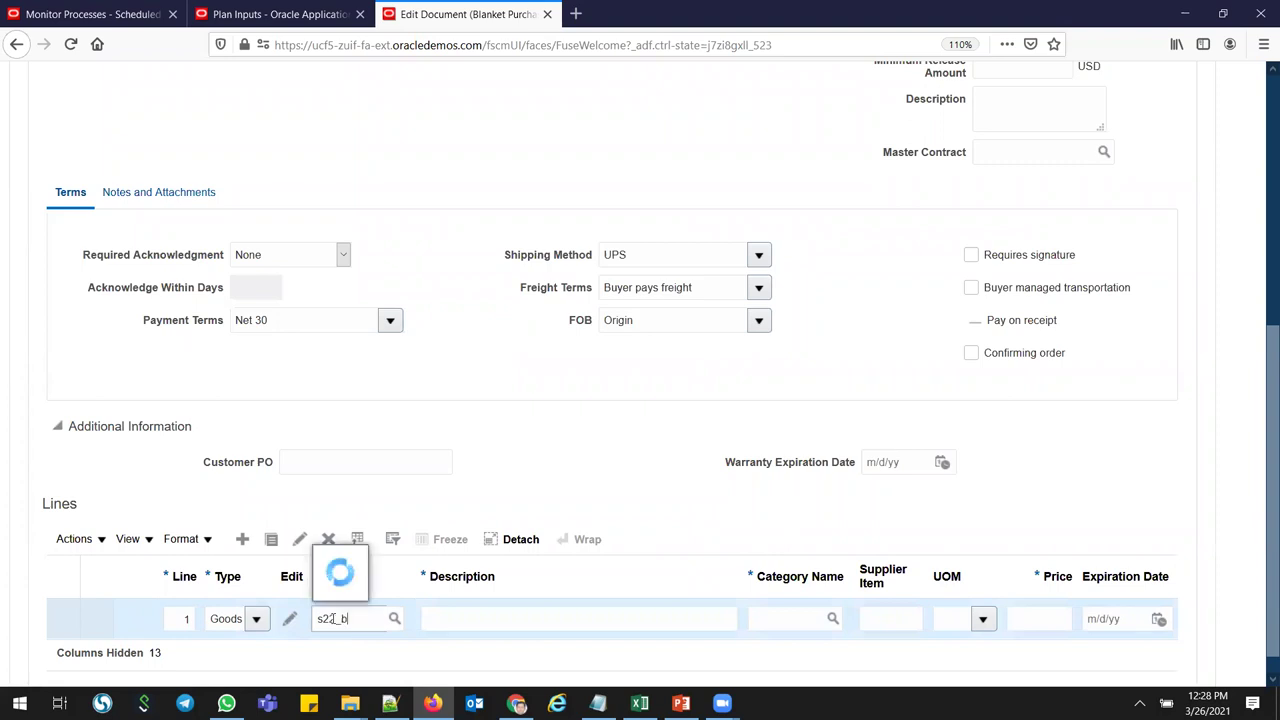
pyautogui.write('2b_item3')
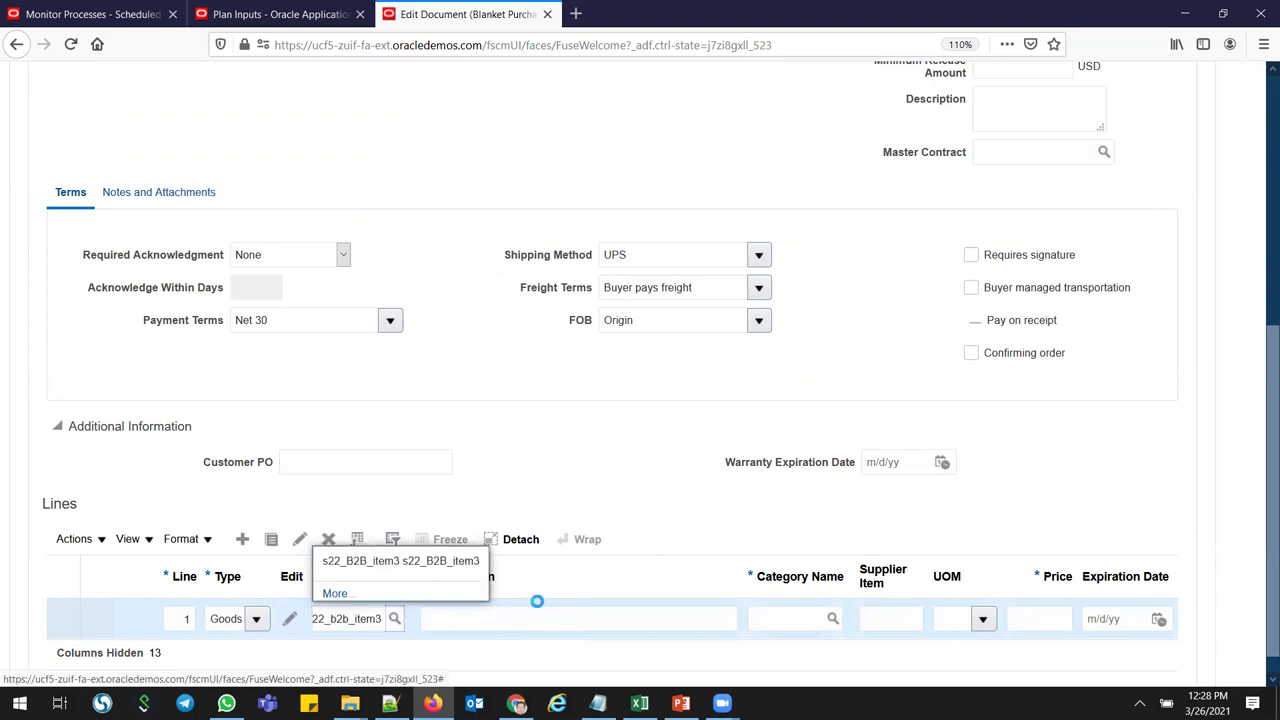
pyautogui.click(538, 612)
pyautogui.click(889, 622)
pyautogui.click(1044, 616)
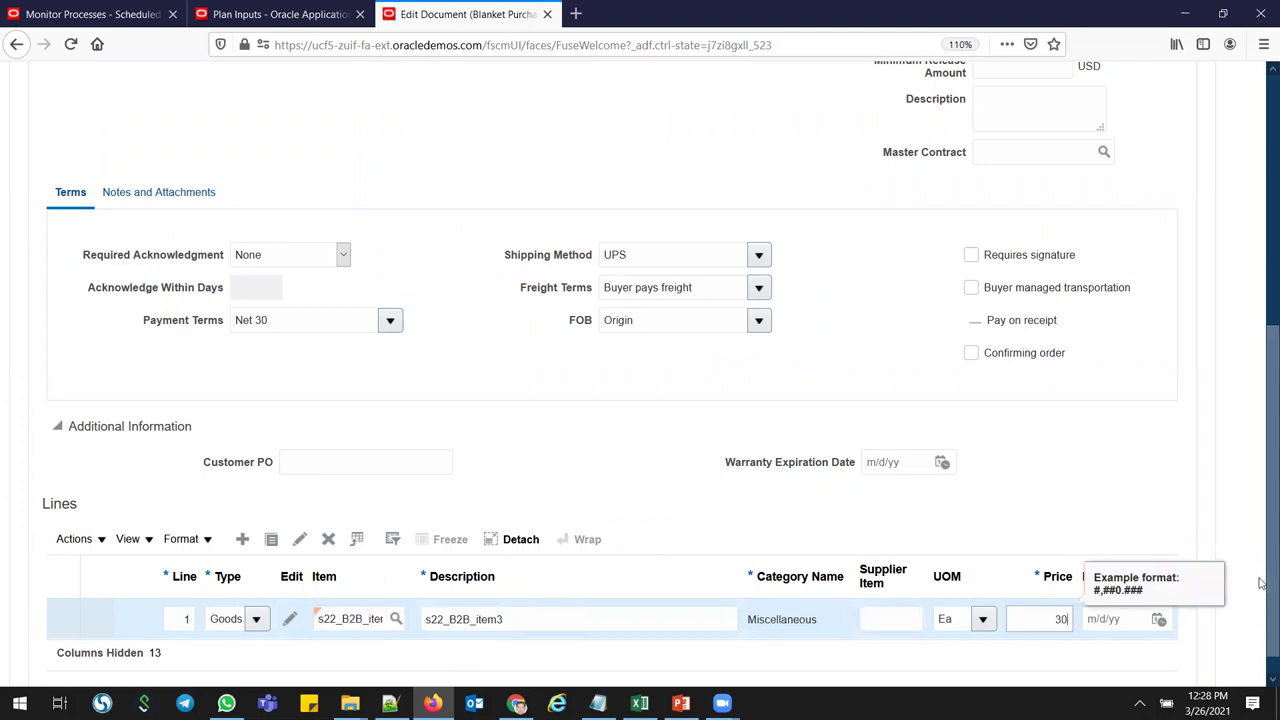
pyautogui.moveTo(1262, 610); pyautogui.dragTo(1262, 678)
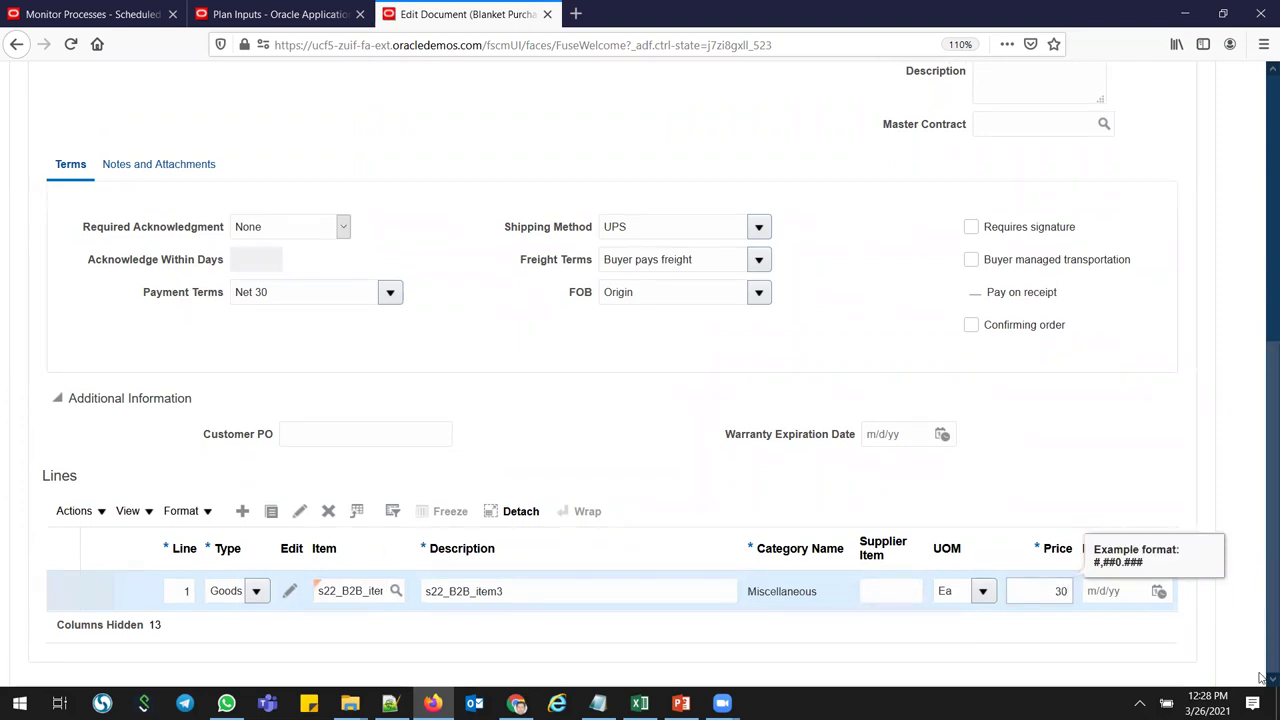
pyautogui.moveTo(1261, 505); pyautogui.dragTo(1262, 240)
pyautogui.click(1038, 180)
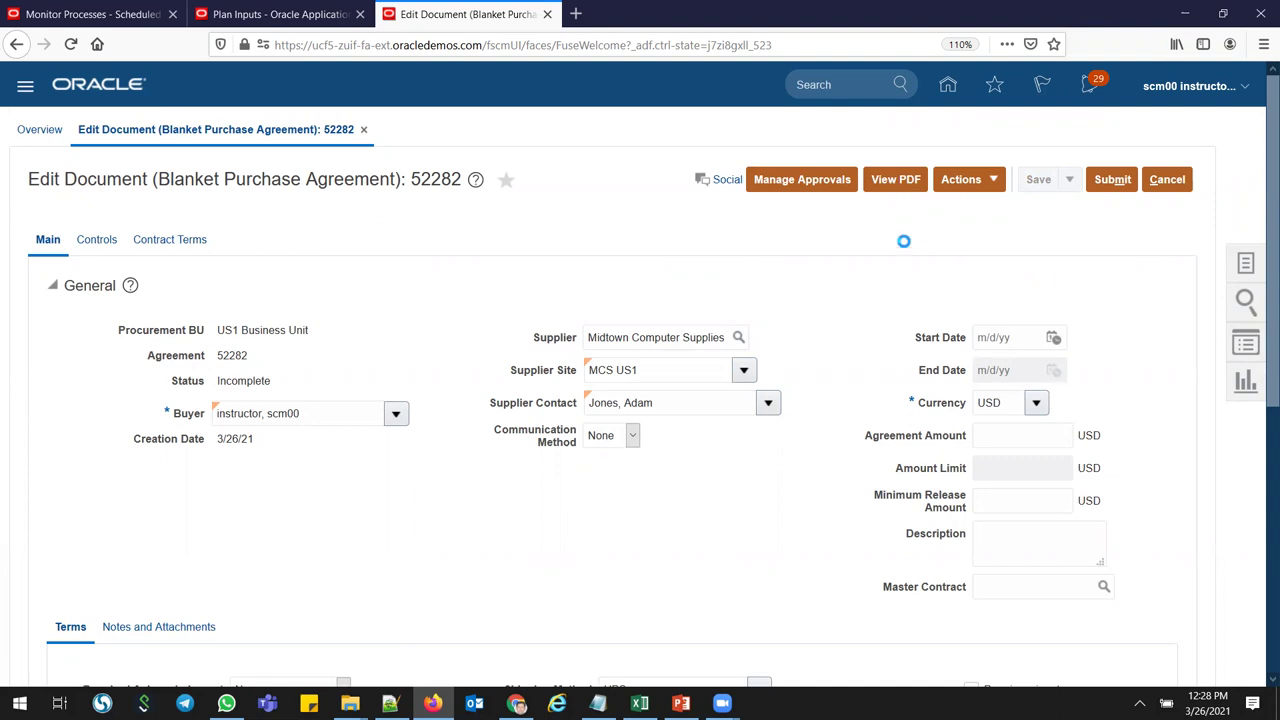
# - Copy the agreement number into cell E11 beside Create BPA in the Excel training data sheet
pyautogui.doubleClick(436, 179)
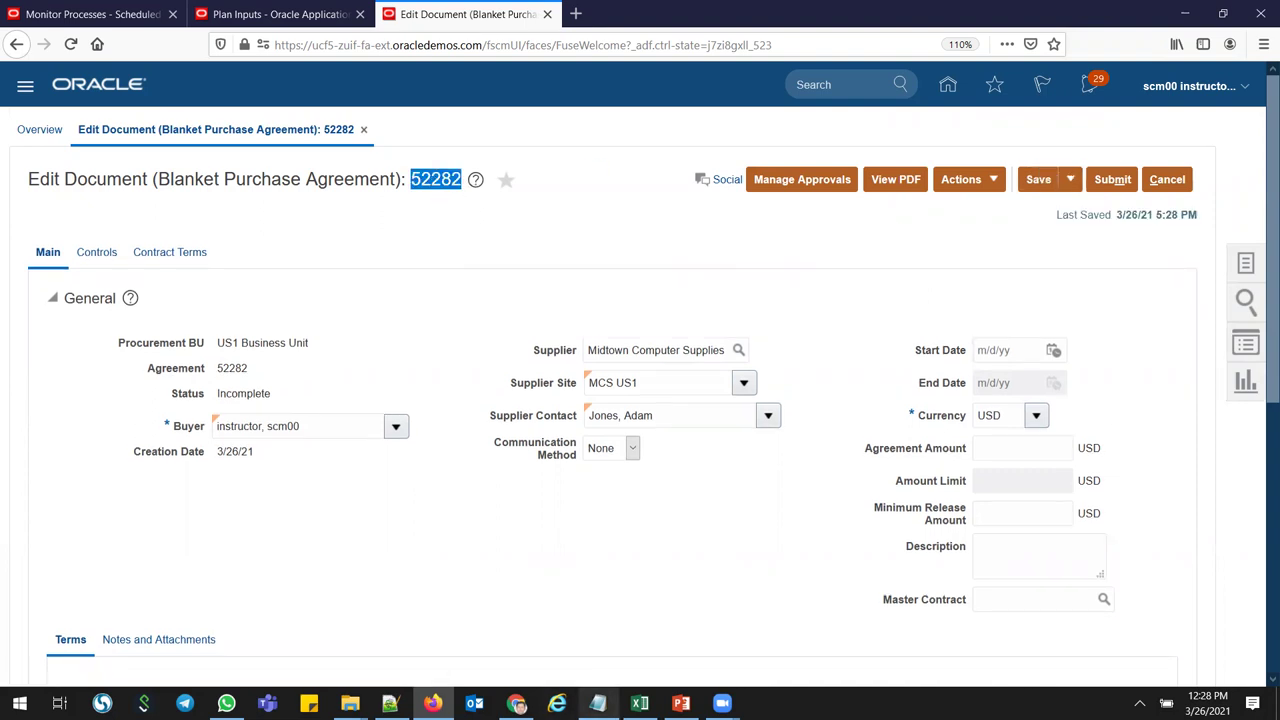
pyautogui.moveTo(598, 703)
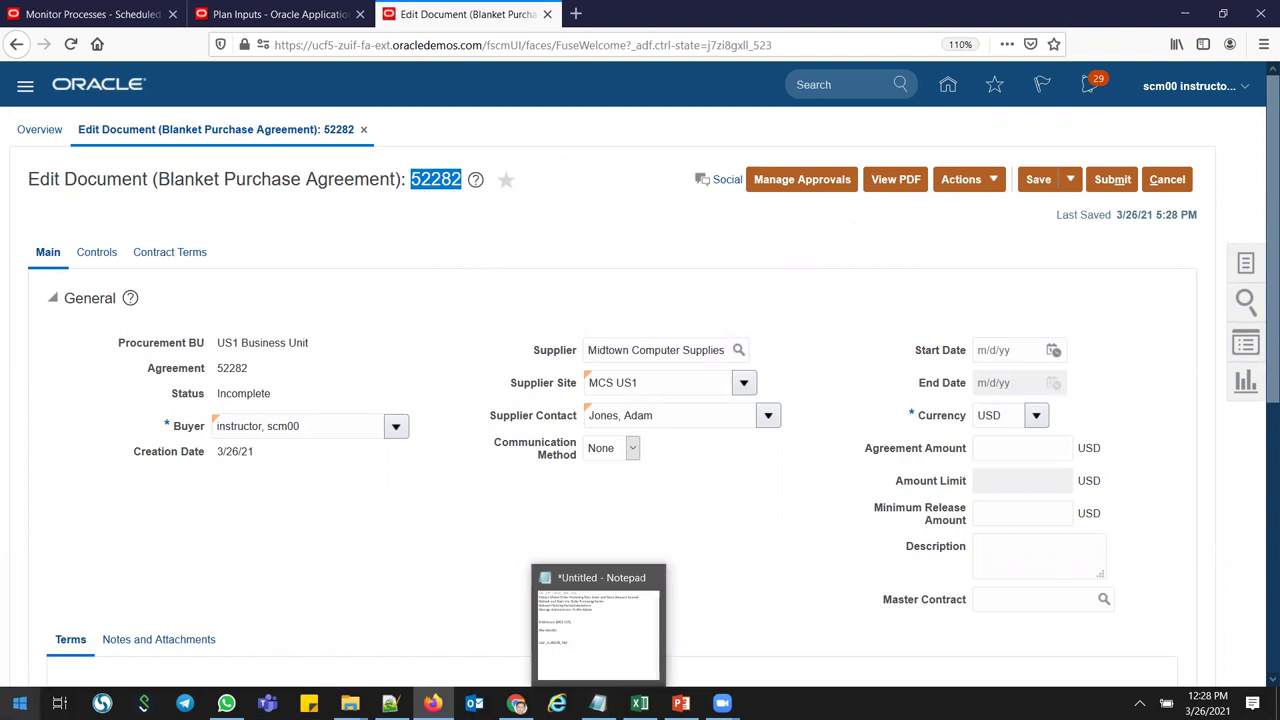
pyautogui.press('super')
pyautogui.press('Escape')
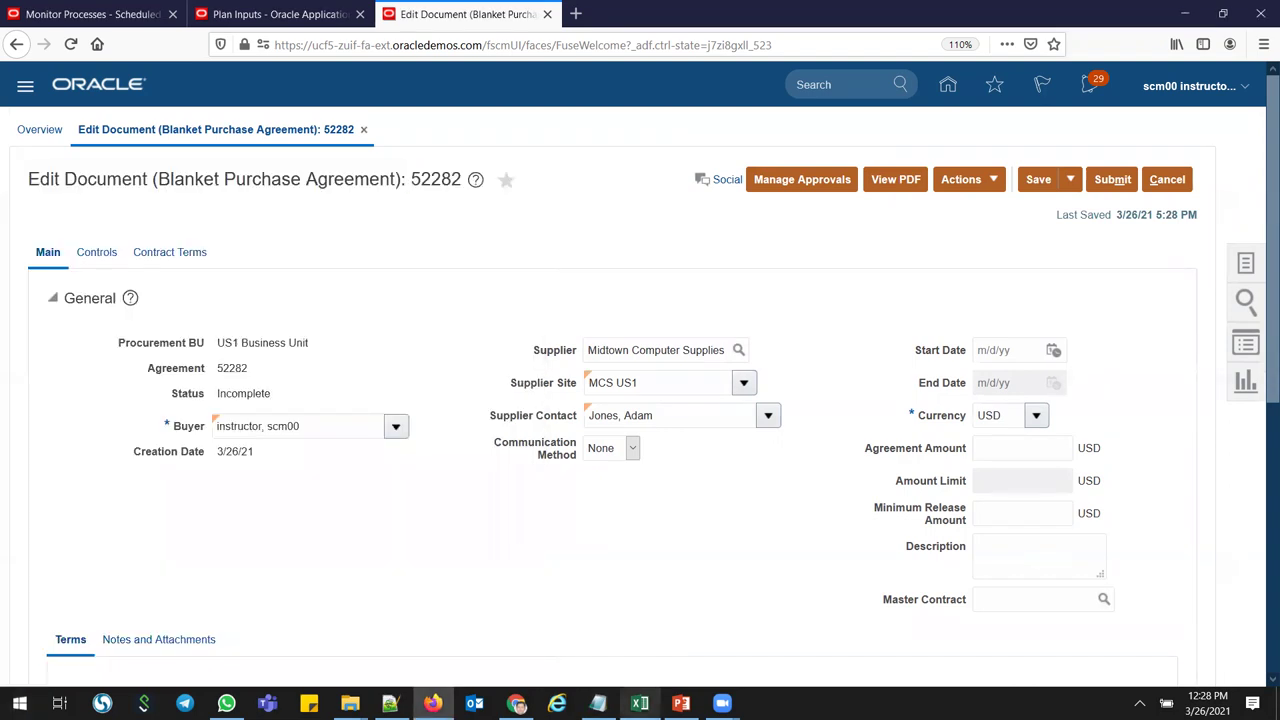
pyautogui.click(640, 703)
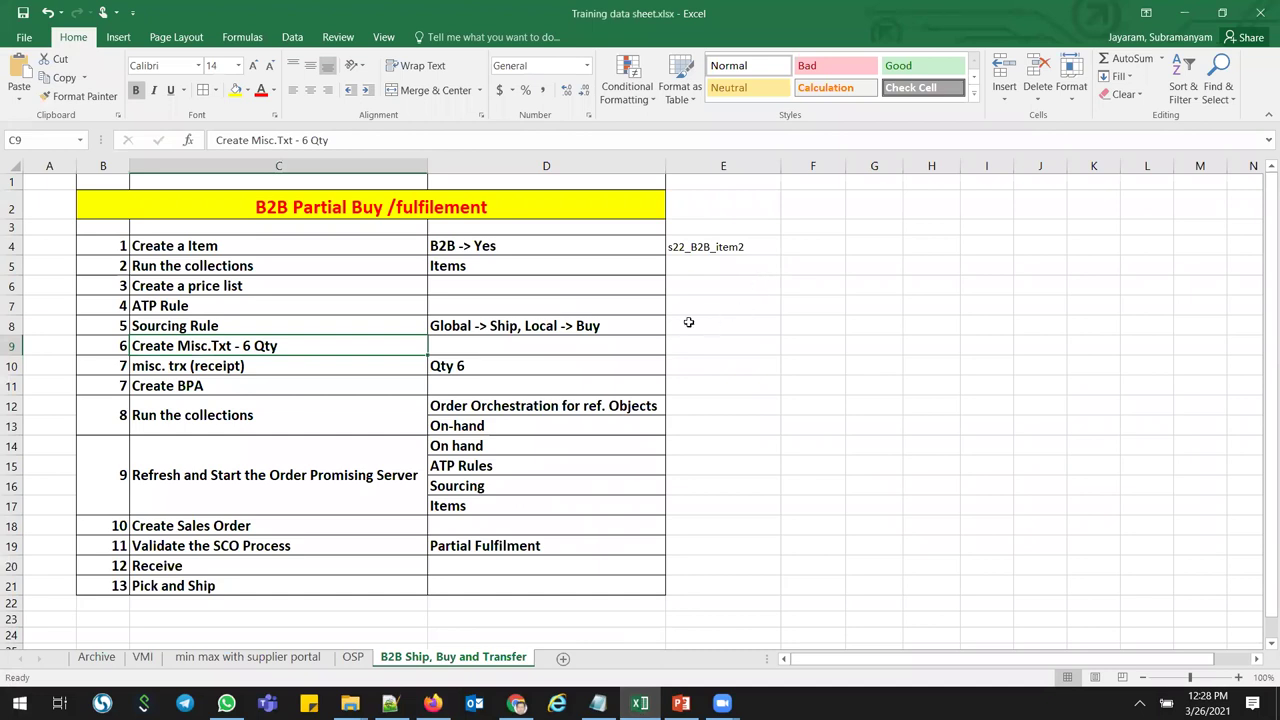
pyautogui.moveTo(700, 380); pyautogui.dragTo(781, 465)
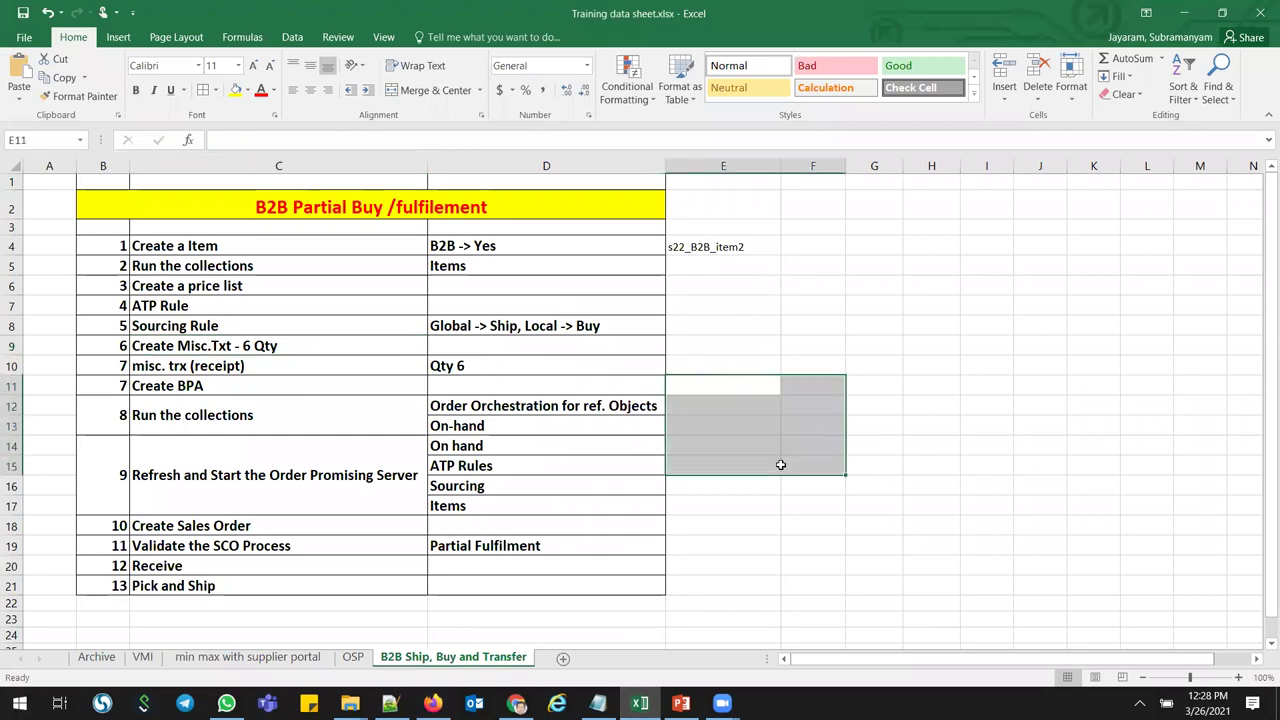
pyautogui.click(714, 383)
pyautogui.hotkey('ctrl', 'v')
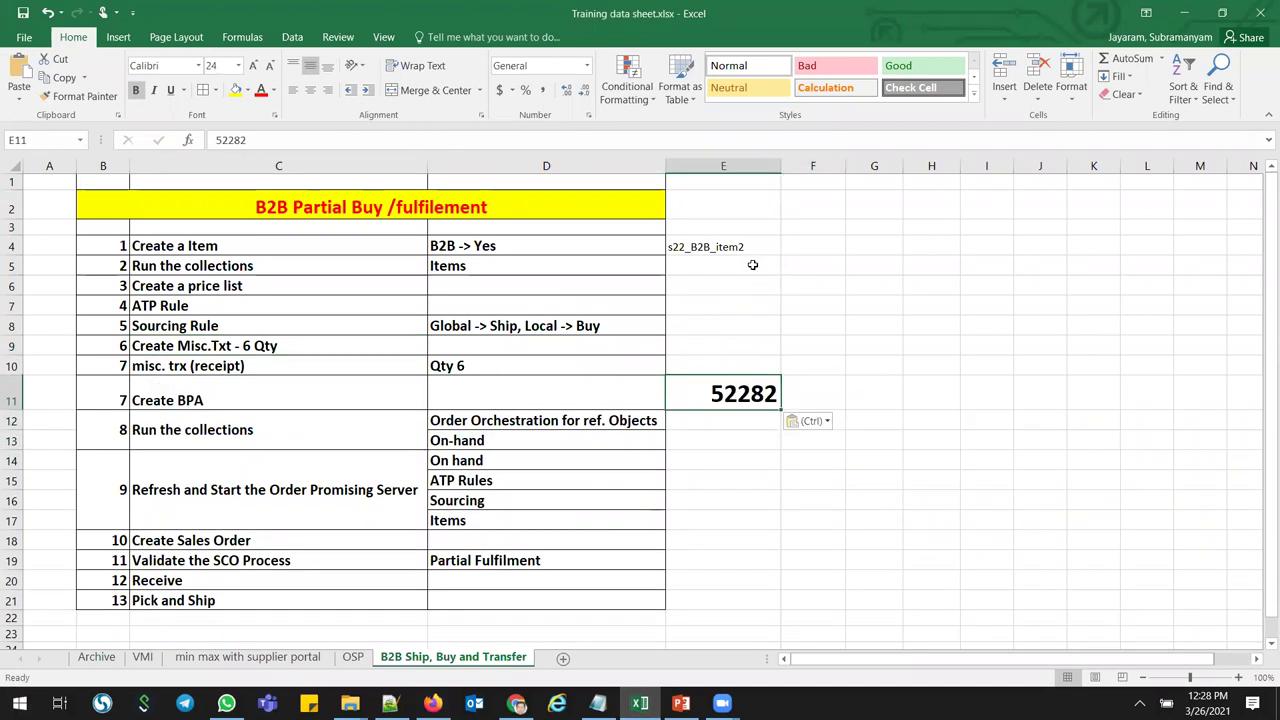
# - Change the item name in cell E4 to s22_B2B_item3
pyautogui.doubleClick(748, 246)
pyautogui.press('BackSpace')
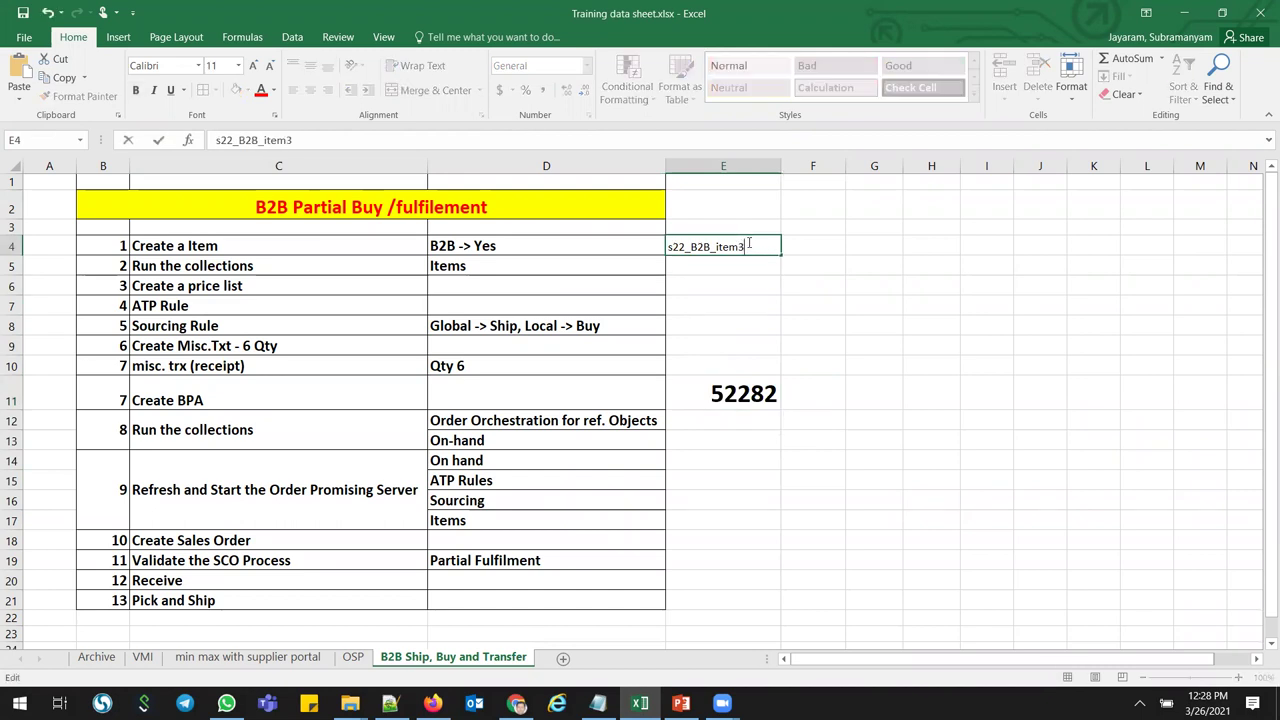
pyautogui.press('Tab')
# - Return to the blanket purchase agreement in Firefox and submit it for approval from Manage Approvals
pyautogui.hotkey('alt', 'Tab')
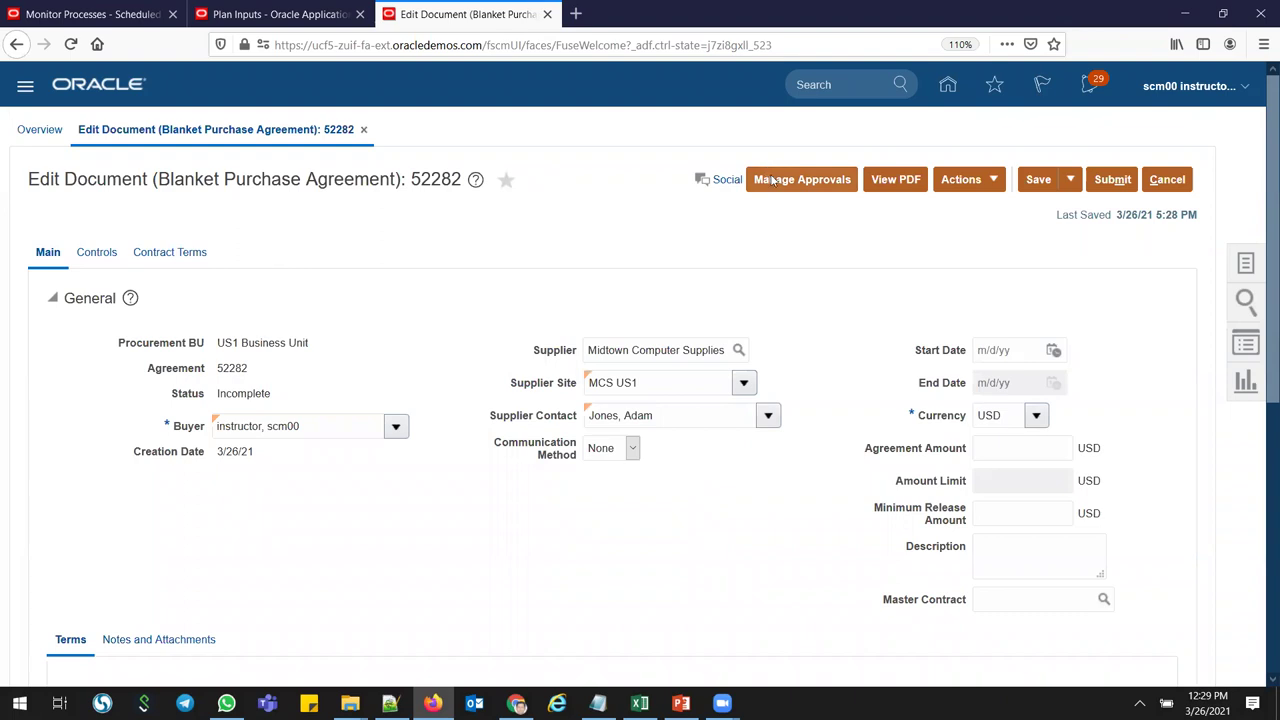
pyautogui.click(802, 180)
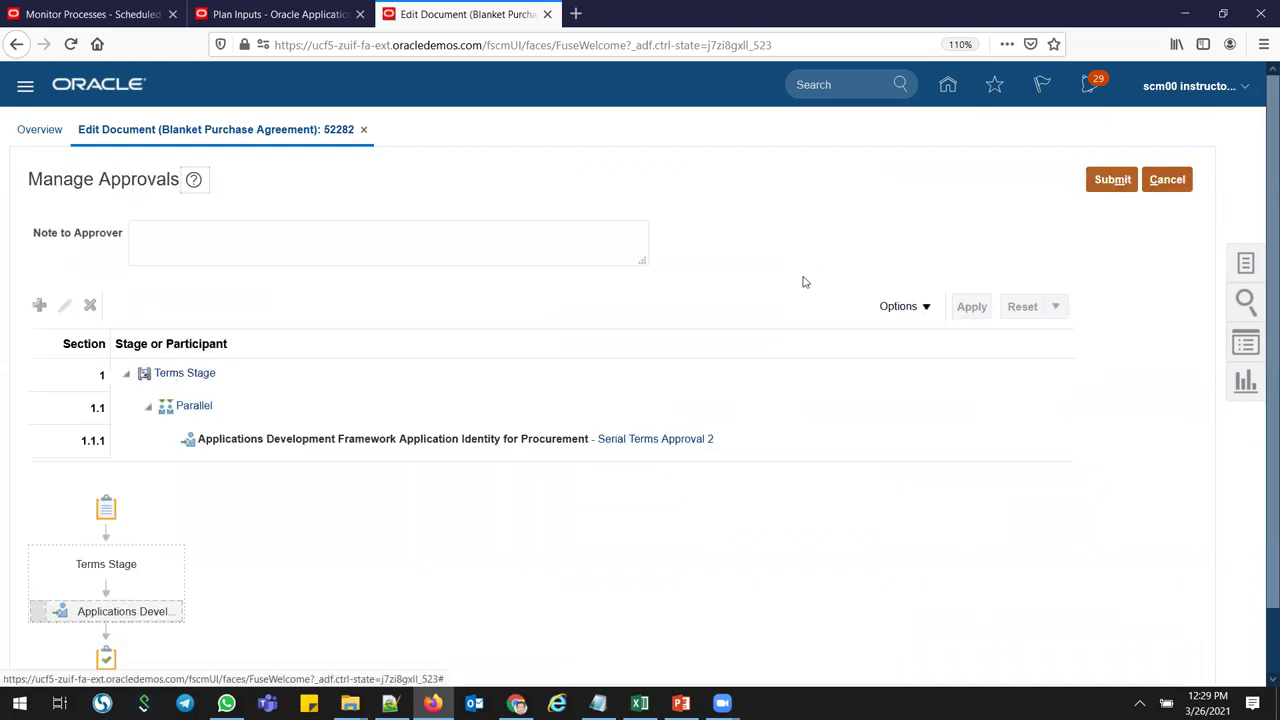
pyautogui.click(1118, 186)
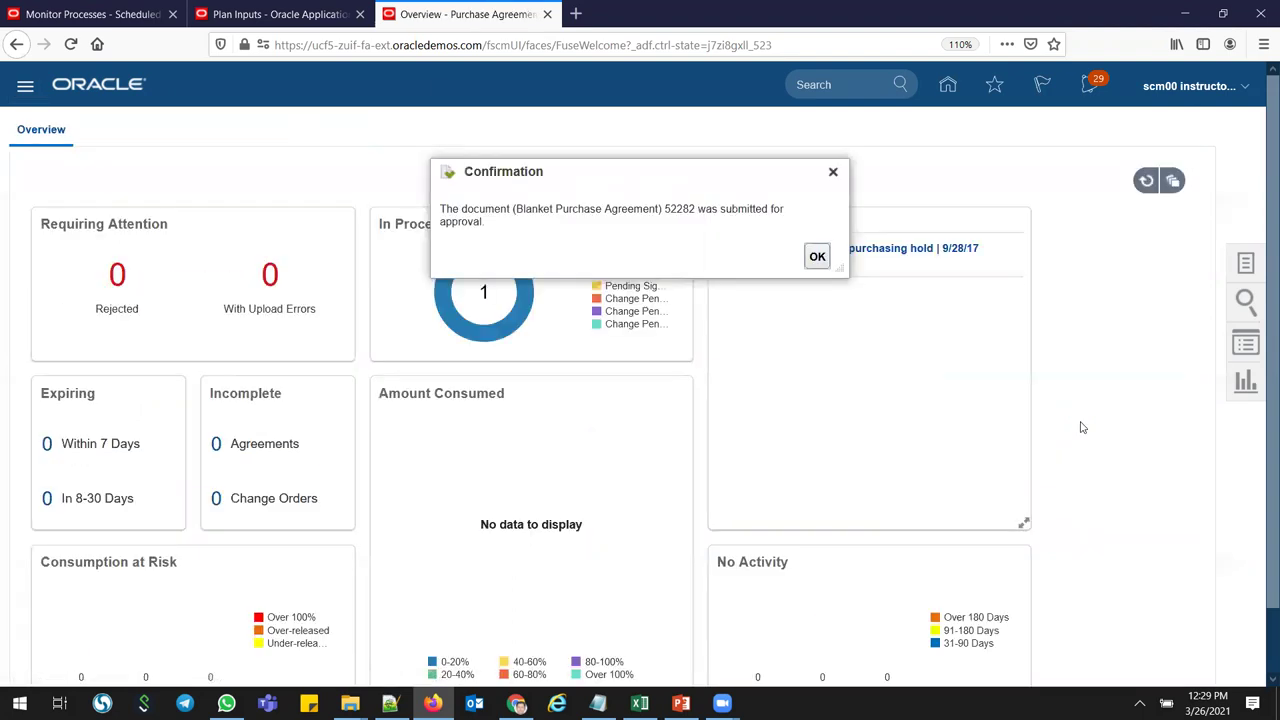
pyautogui.click(825, 261)
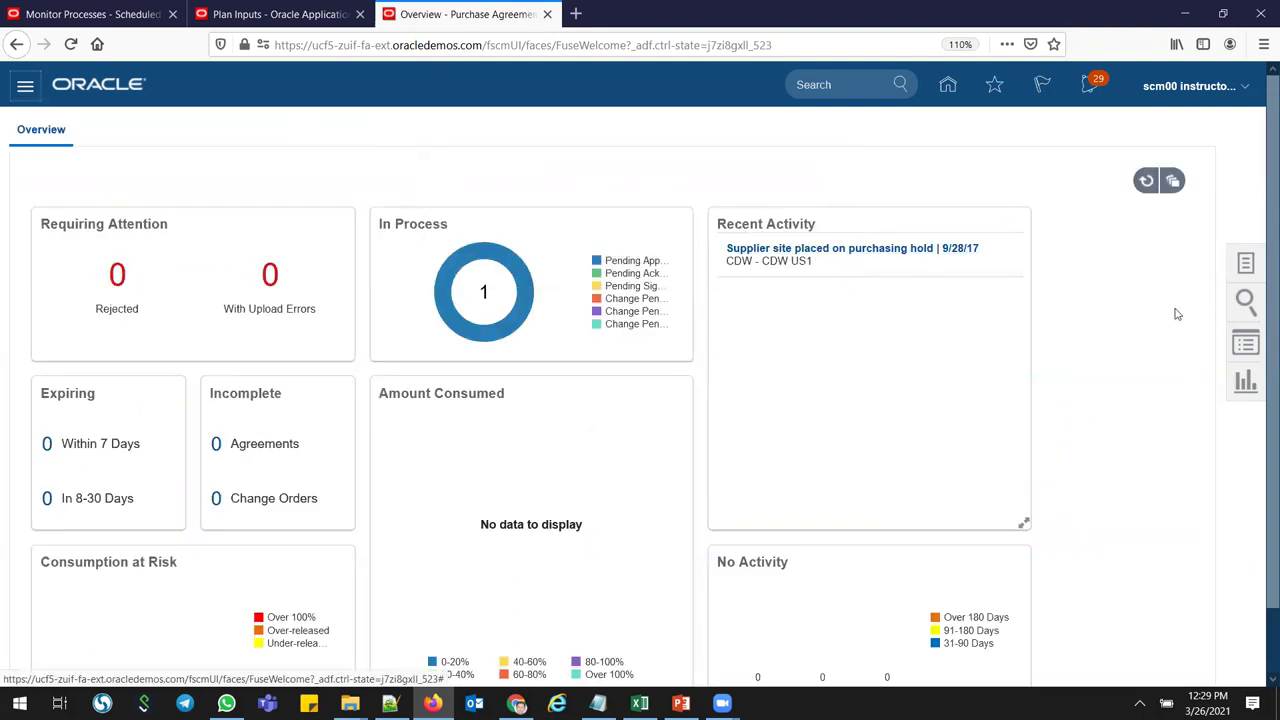
# - Look up the submitted agreement by its agreement number in Manage Agreements to check its status
pyautogui.click(1248, 261)
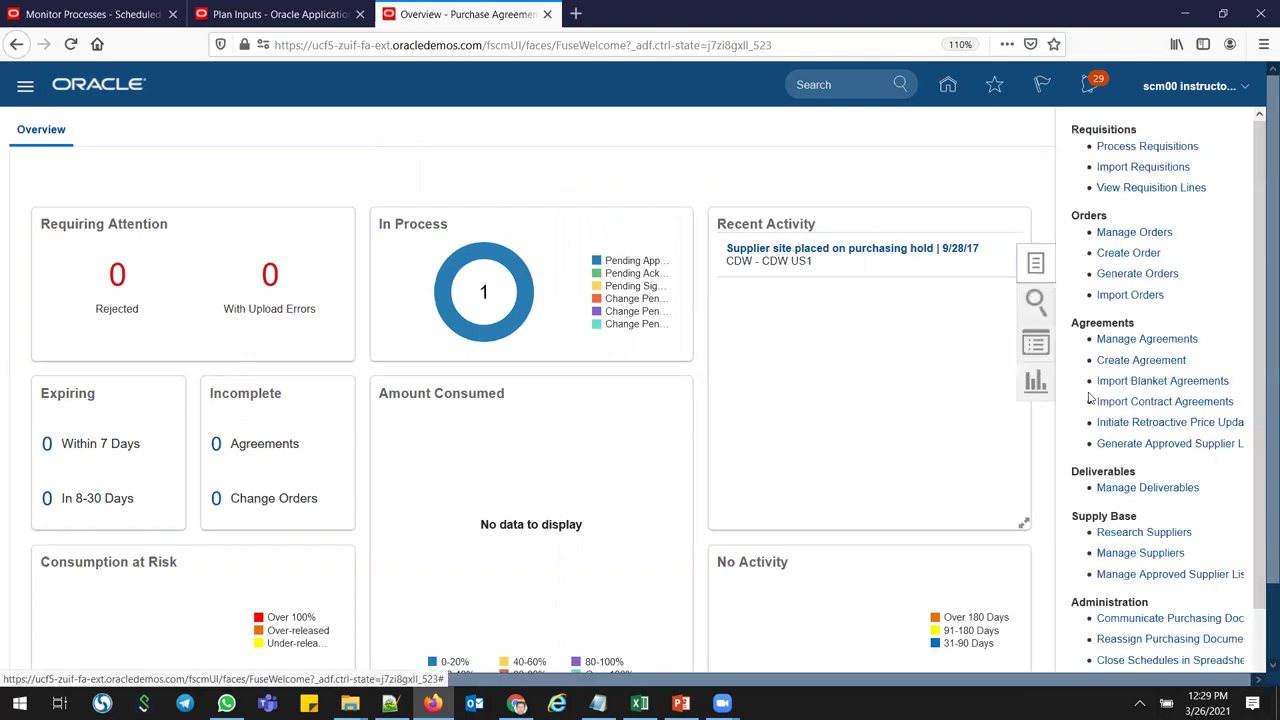
pyautogui.click(1130, 341)
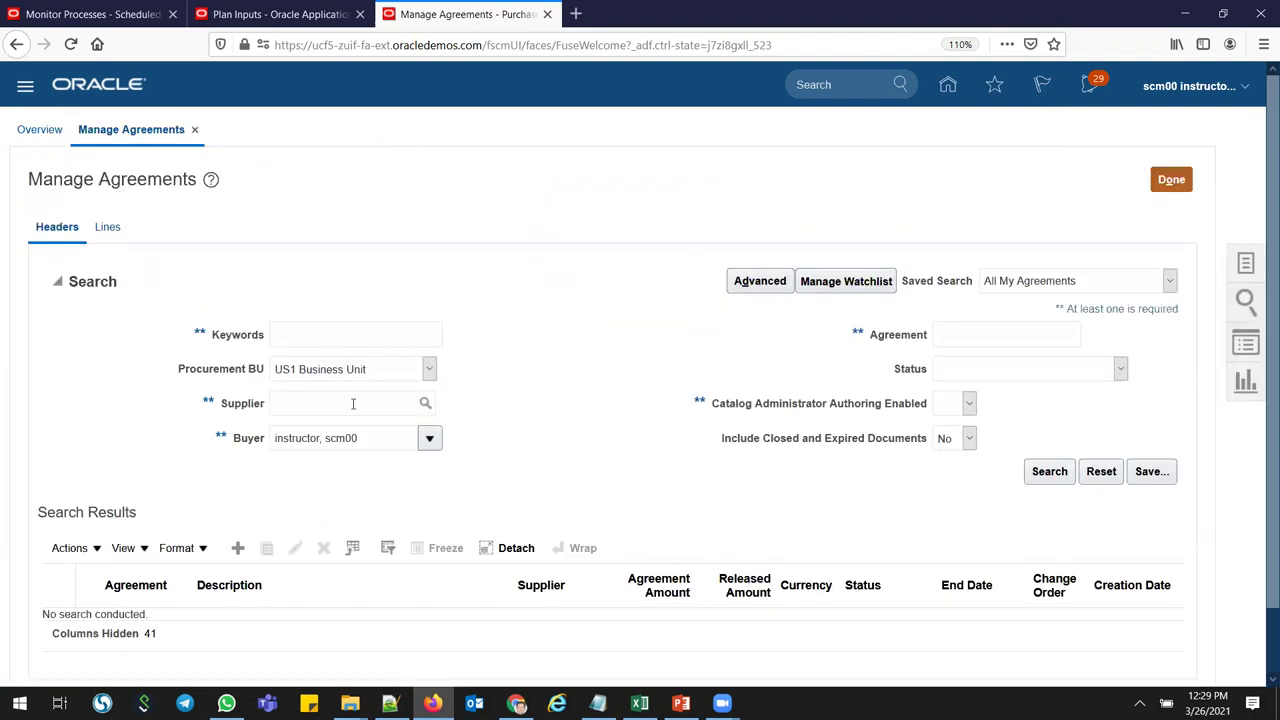
pyautogui.click(968, 324)
pyautogui.write('52282')
pyautogui.click(1049, 471)
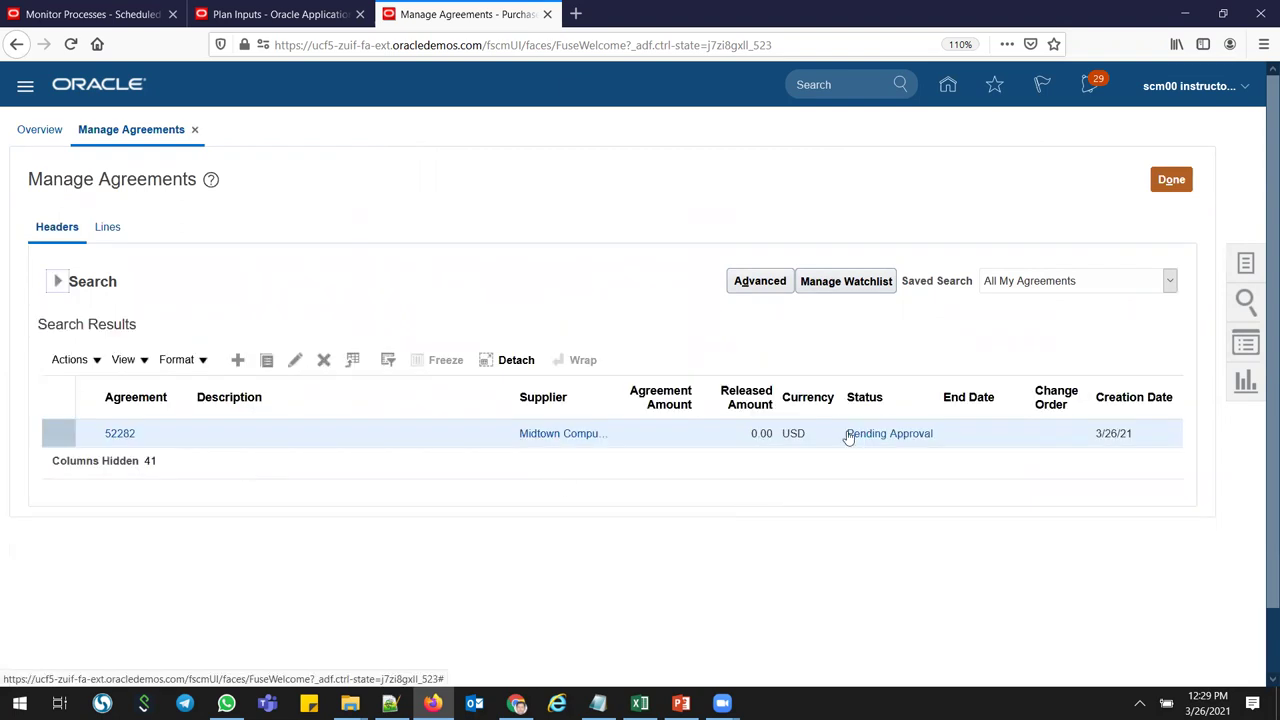
# - Try to view the approval action details from the agreement's status in the search results
pyautogui.click(891, 437)
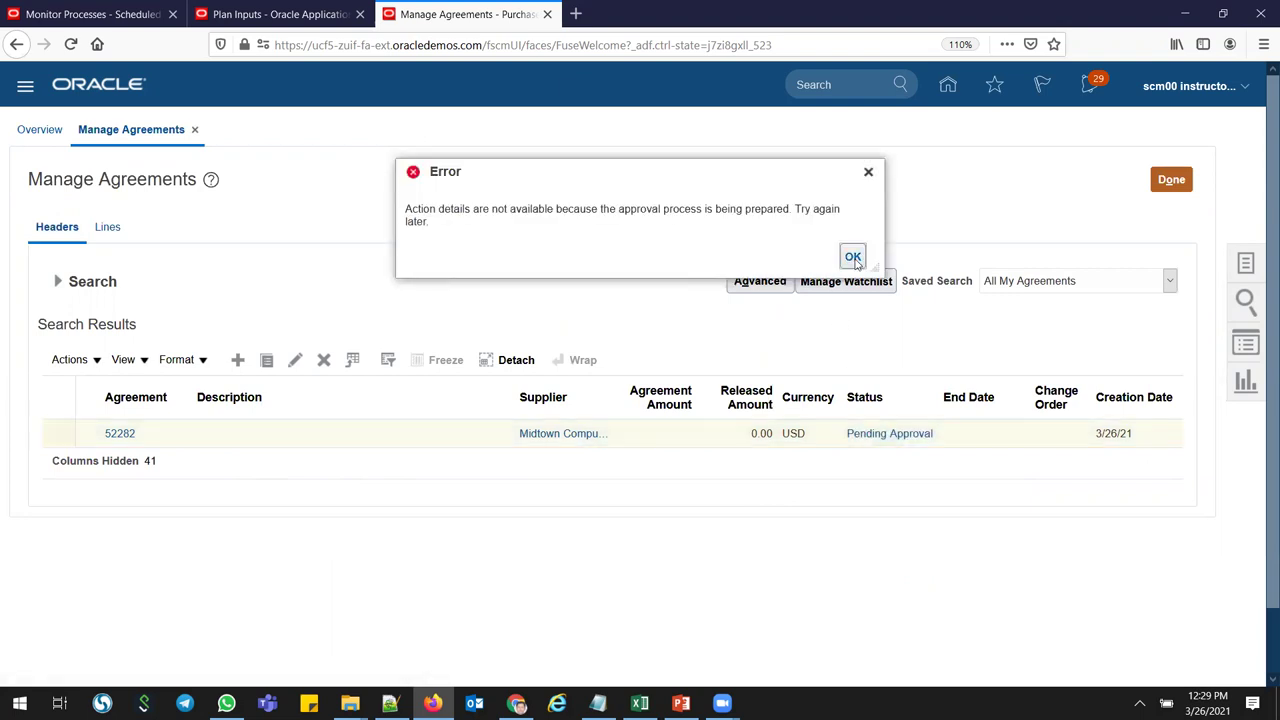
pyautogui.click(849, 255)
pyautogui.click(128, 438)
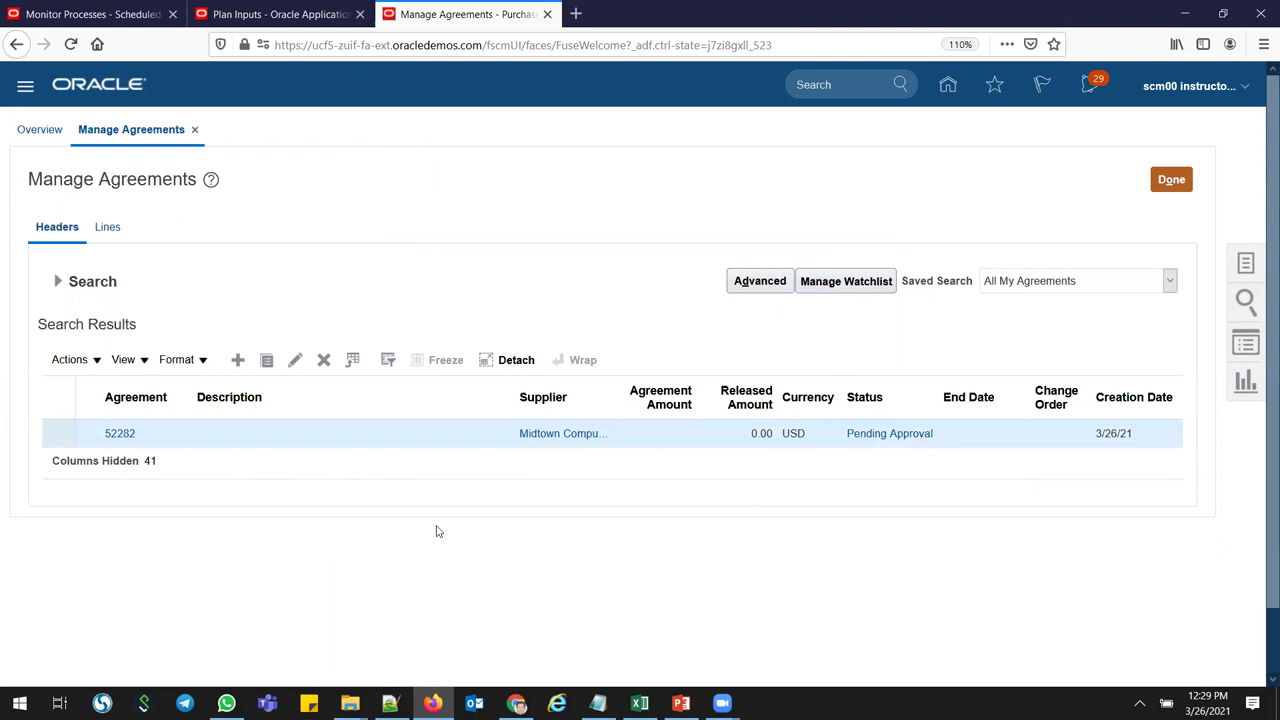
# - Open the blanket purchase agreement and examine its status, terms and item line
pyautogui.click(118, 434)
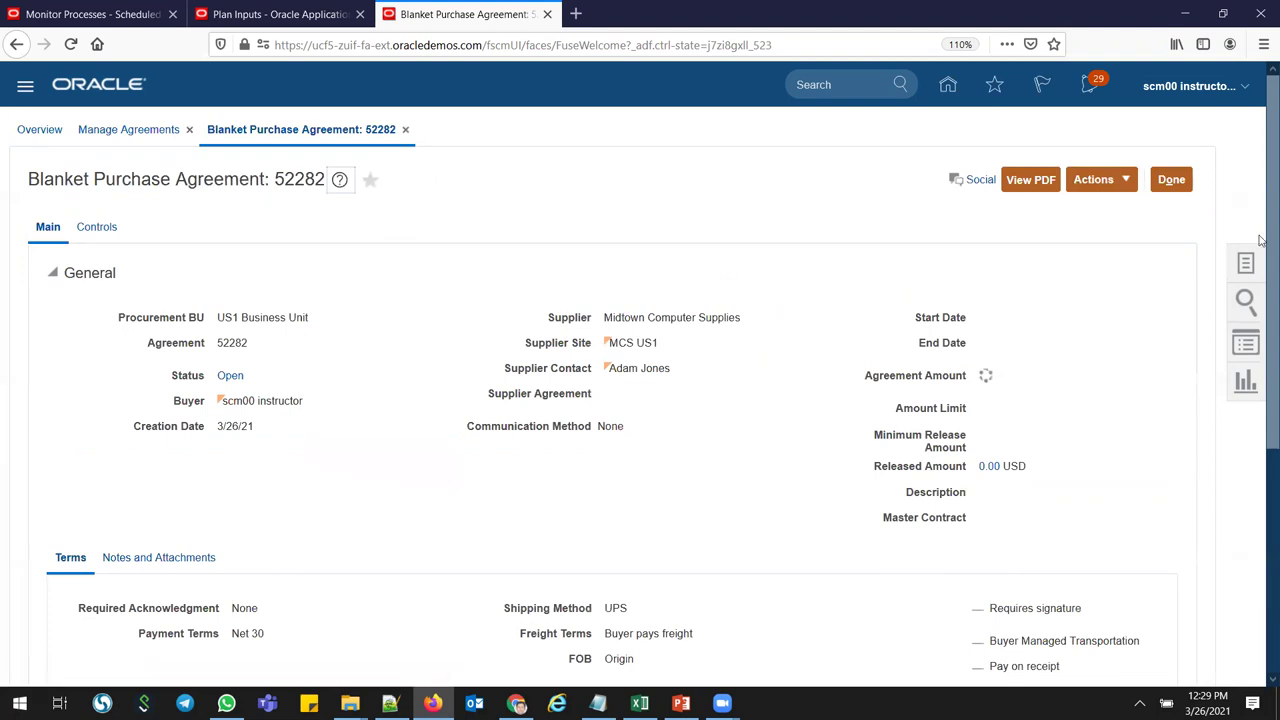
pyautogui.scroll(-2, 1260, 234)
pyautogui.scroll(-3, 1260, 400)
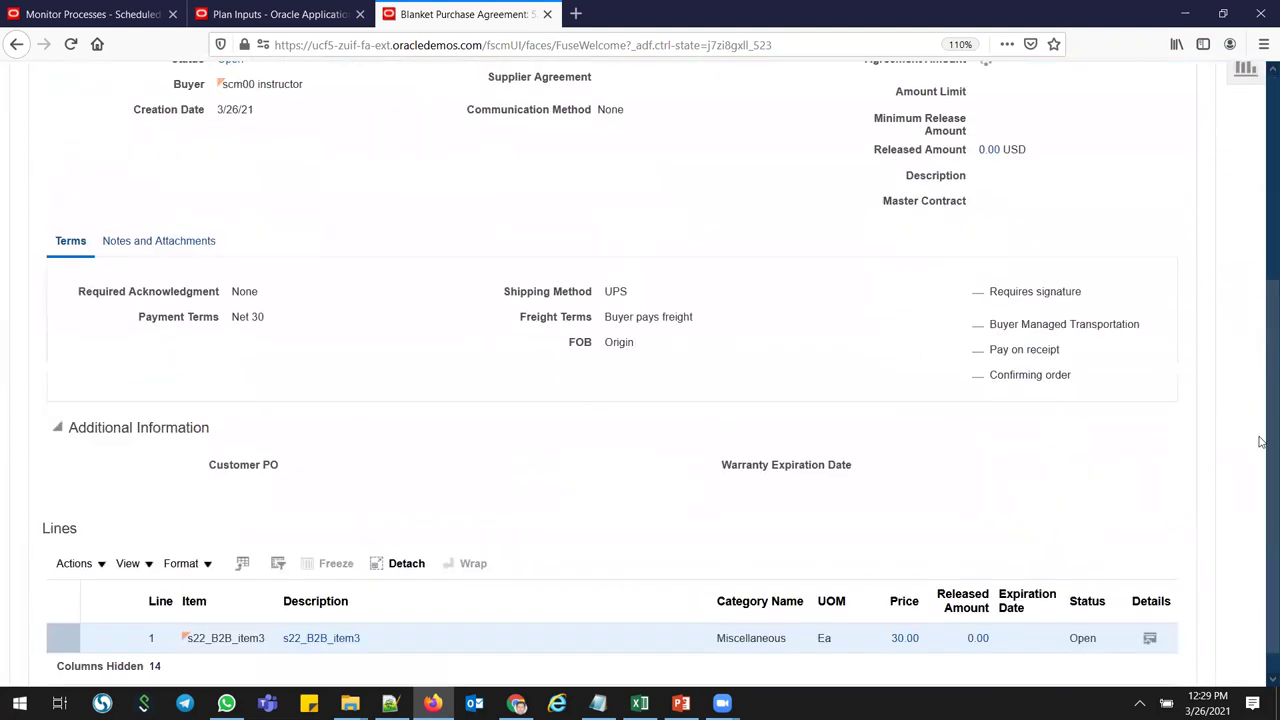
pyautogui.scroll(5, 1260, 442)
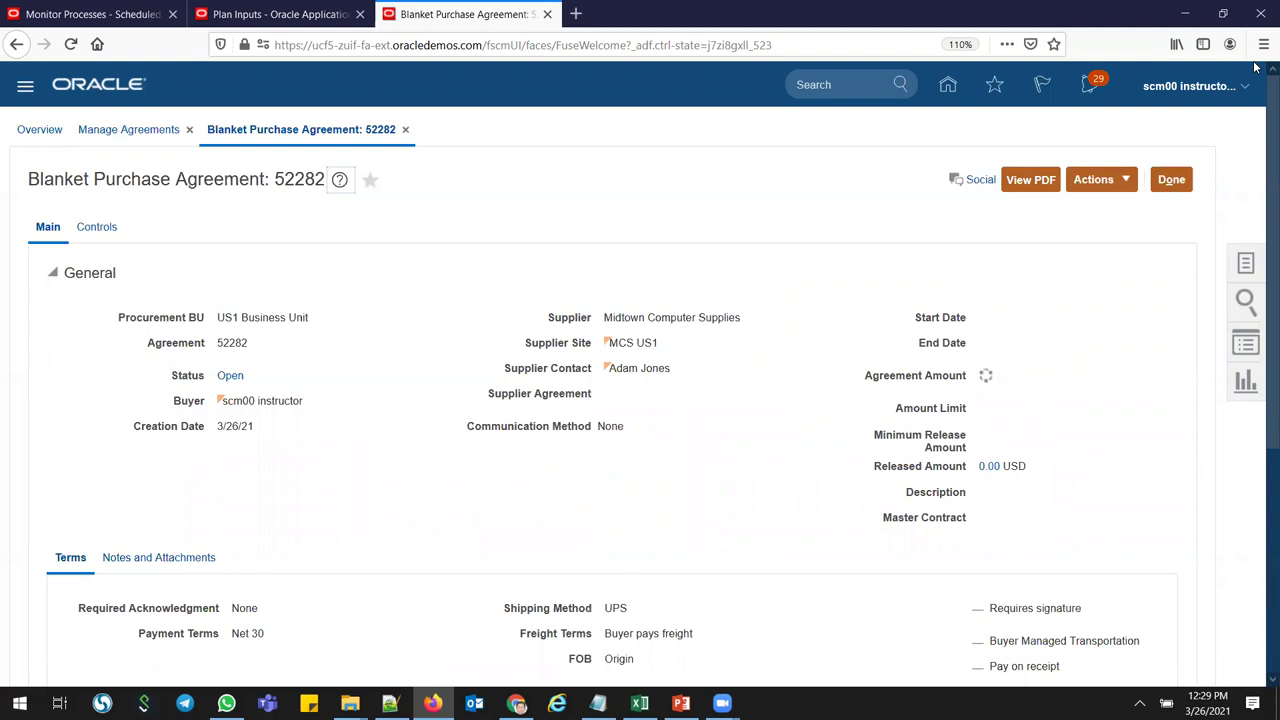
# - Close the agreement, rerun the search to refresh its status, and leave Manage Agreements
pyautogui.click(1171, 179)
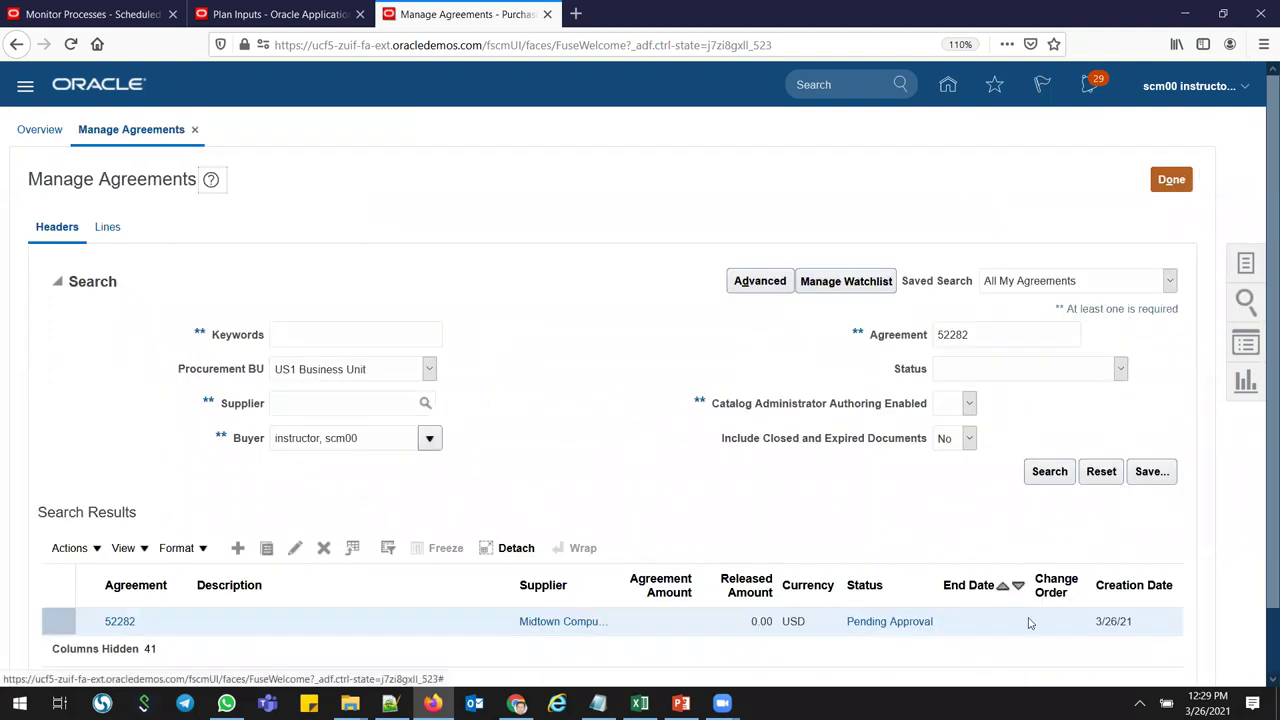
pyautogui.click(1049, 472)
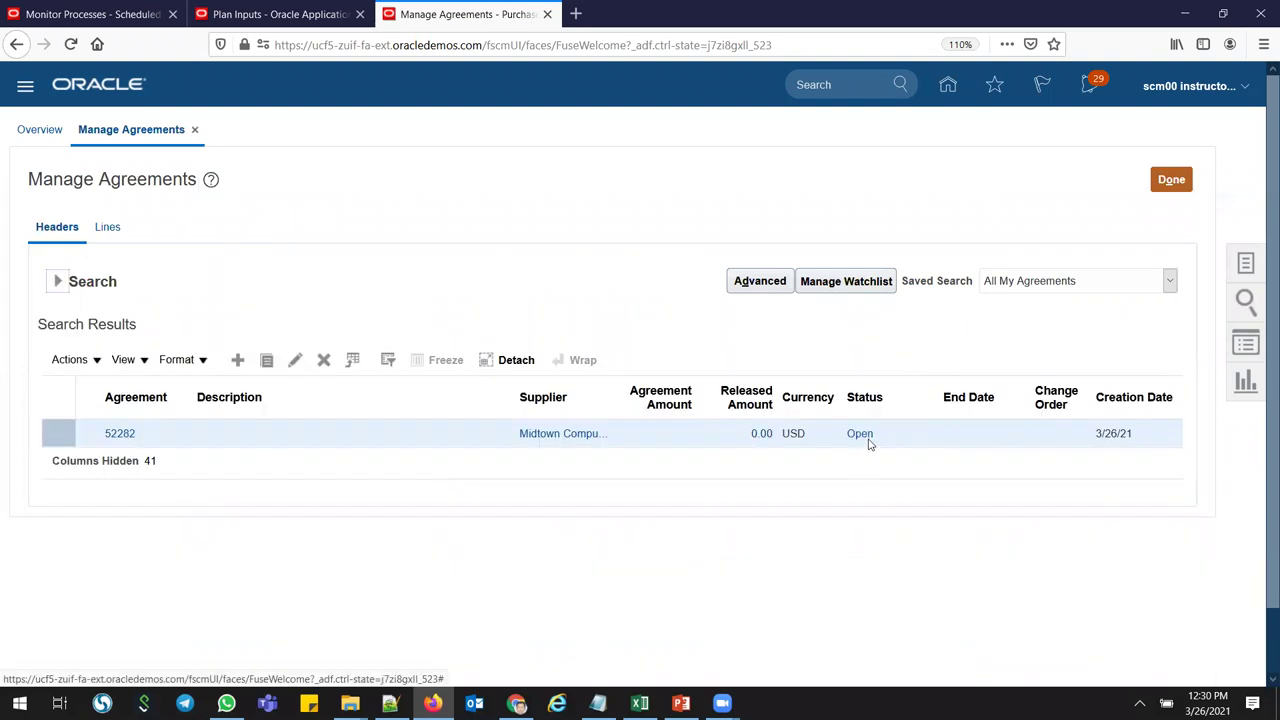
pyautogui.click(1171, 180)
# - Switch to the Excel training data sheet and review the checklist rows from Create Misc.Txt to Refresh and Start the Order Promising Server
pyautogui.click(639, 703)
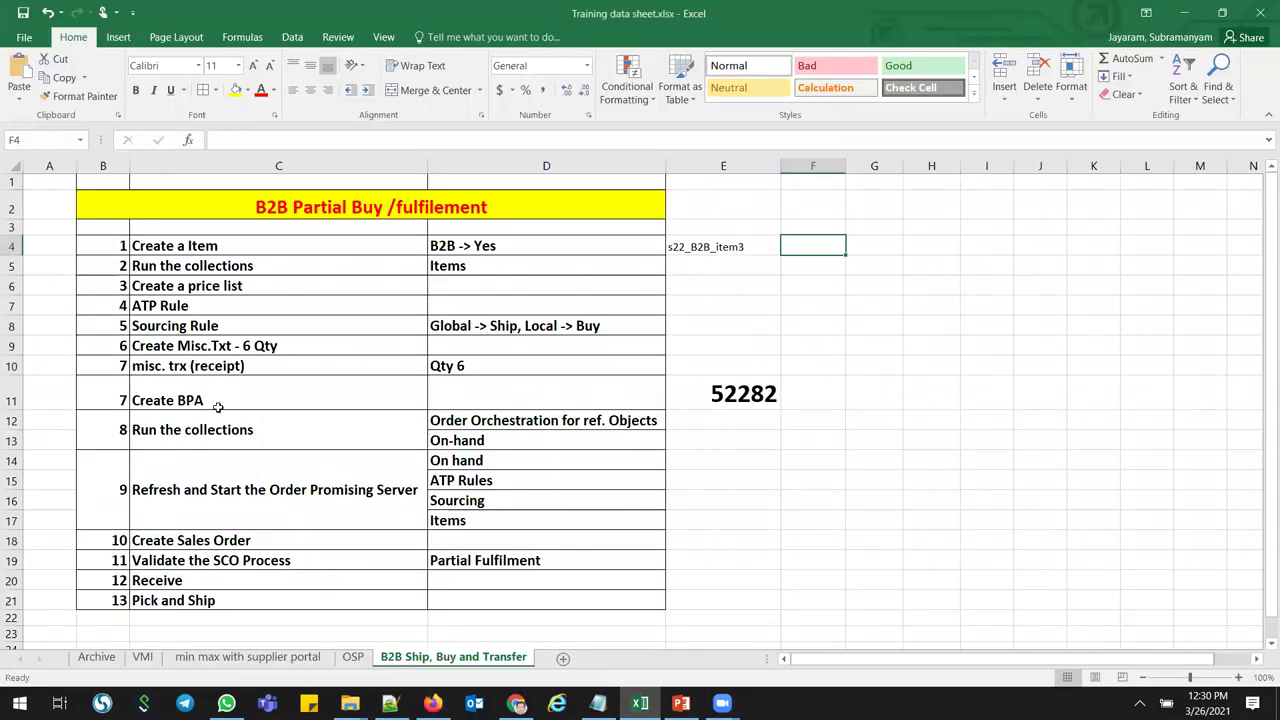
pyautogui.click(198, 344)
pyautogui.click(211, 402)
pyautogui.click(212, 367)
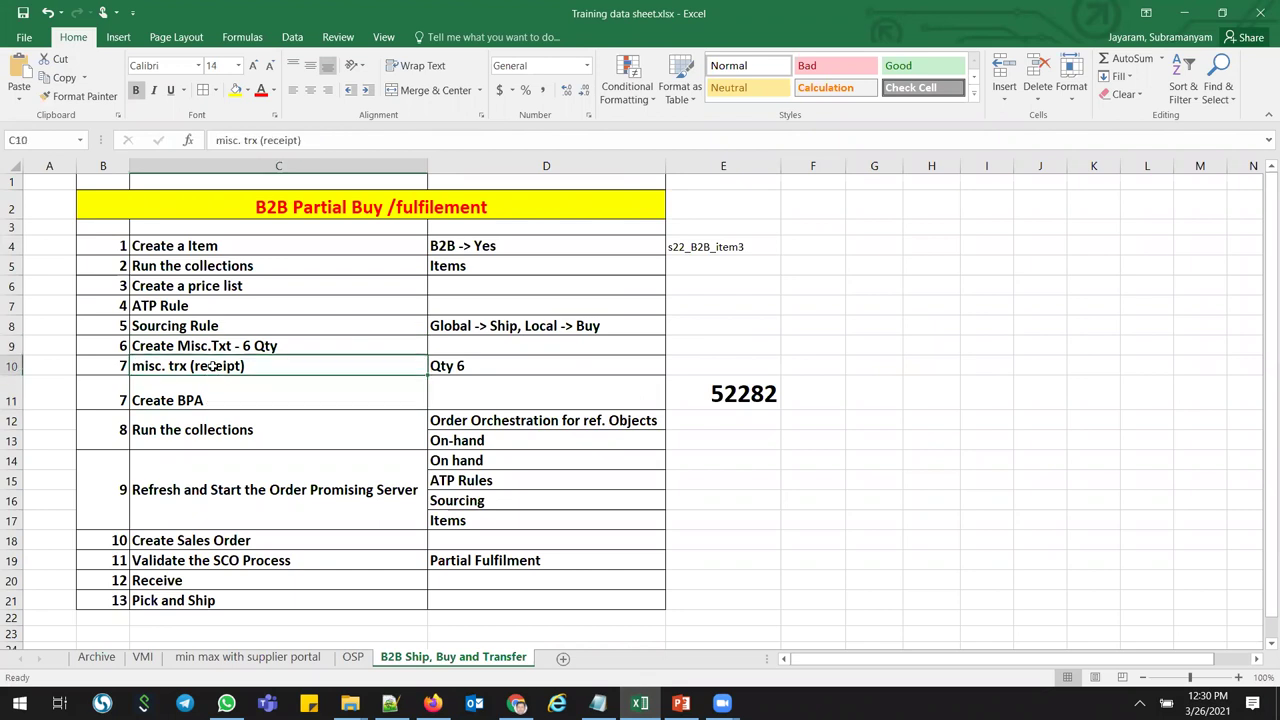
pyautogui.click(213, 398)
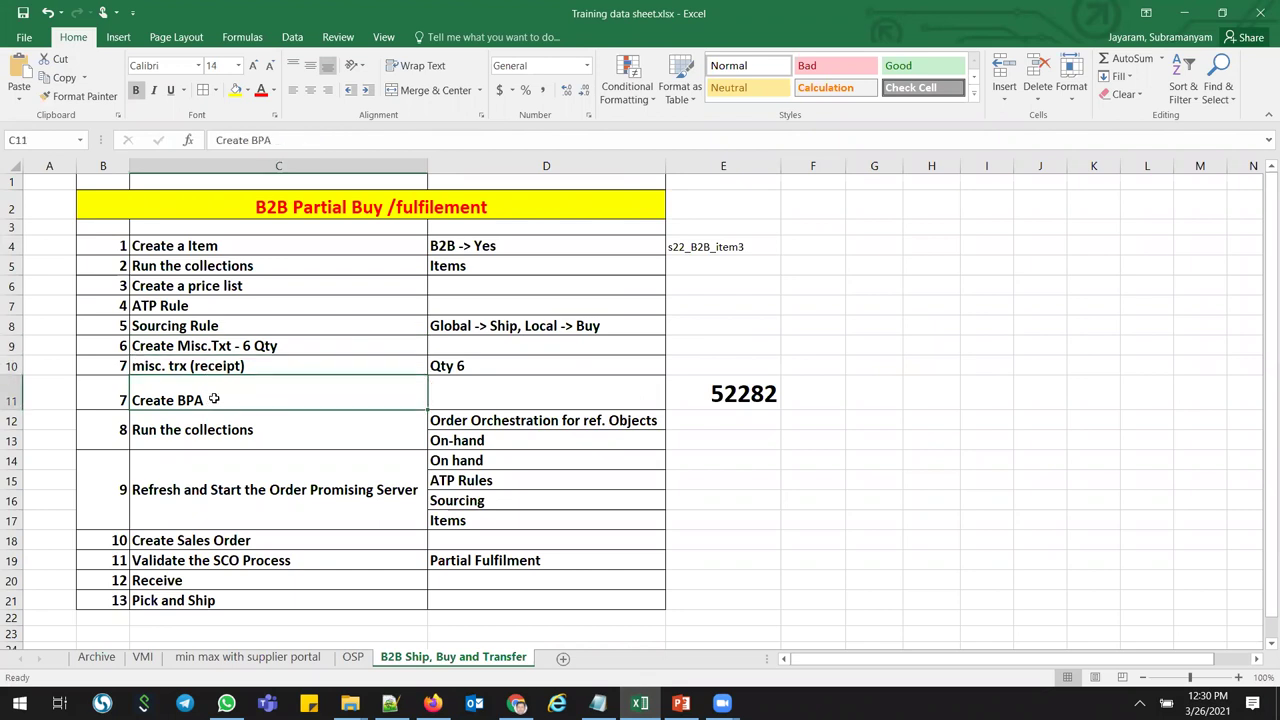
pyautogui.click(222, 430)
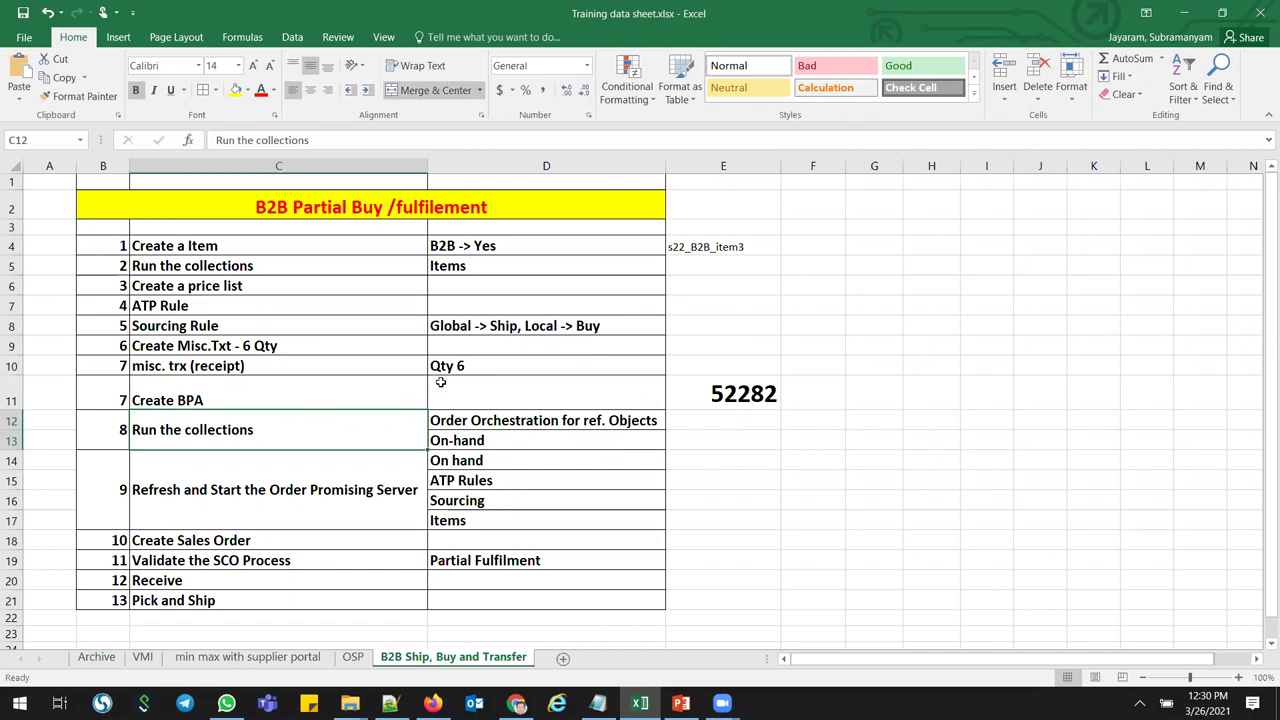
pyautogui.click(270, 479)
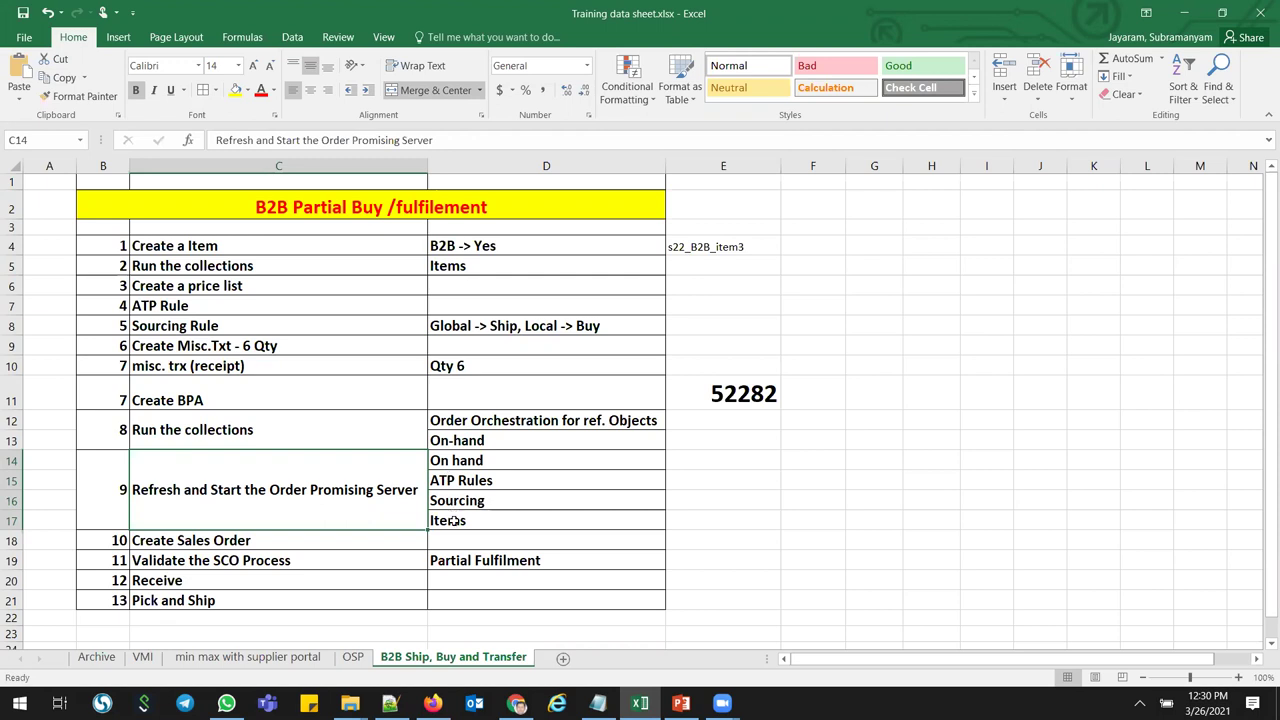
pyautogui.click(314, 431)
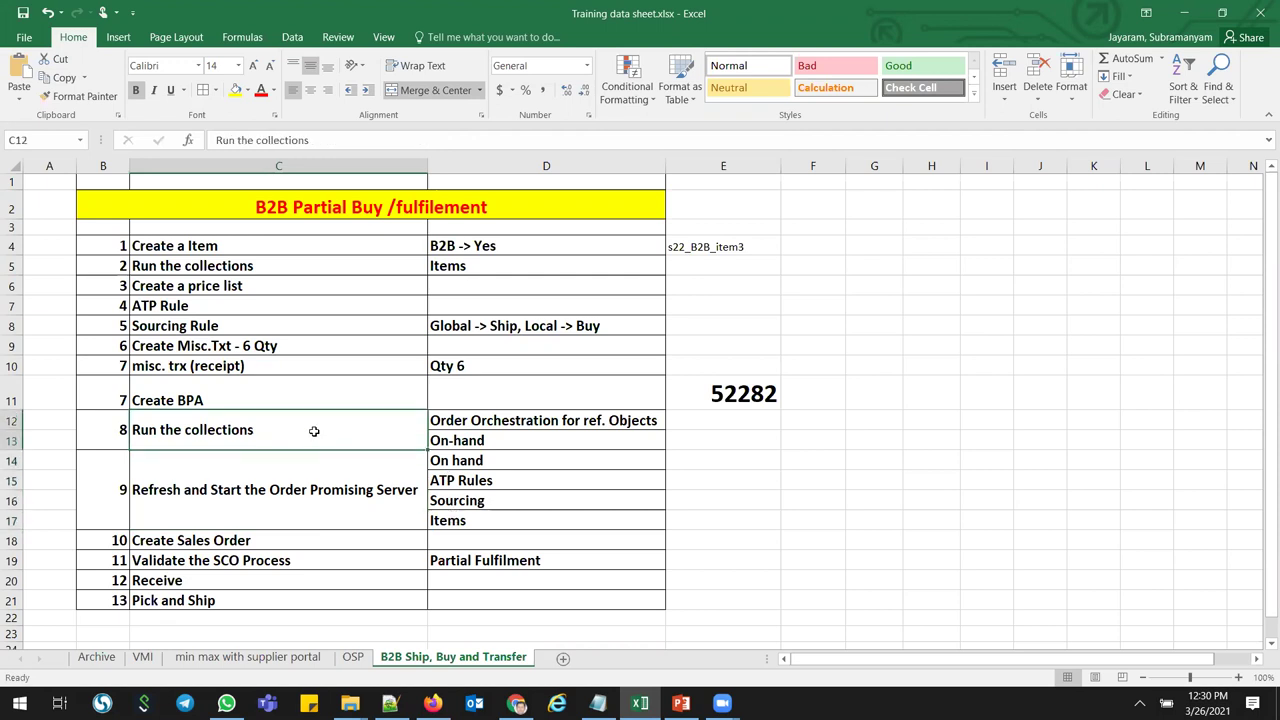
# - Switch back to Oracle in Firefox and open Plan Inputs under Supply Chain Planning from the home page
pyautogui.hotkey('alt', 'Tab')
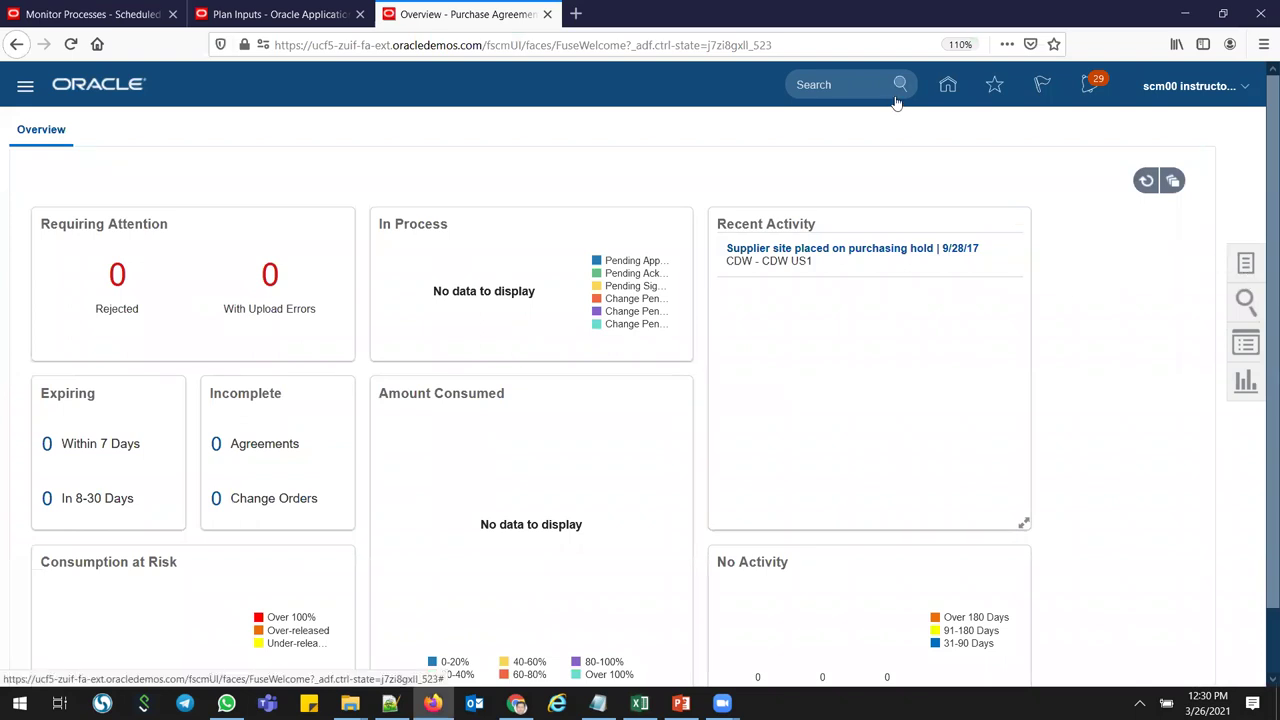
pyautogui.click(952, 265)
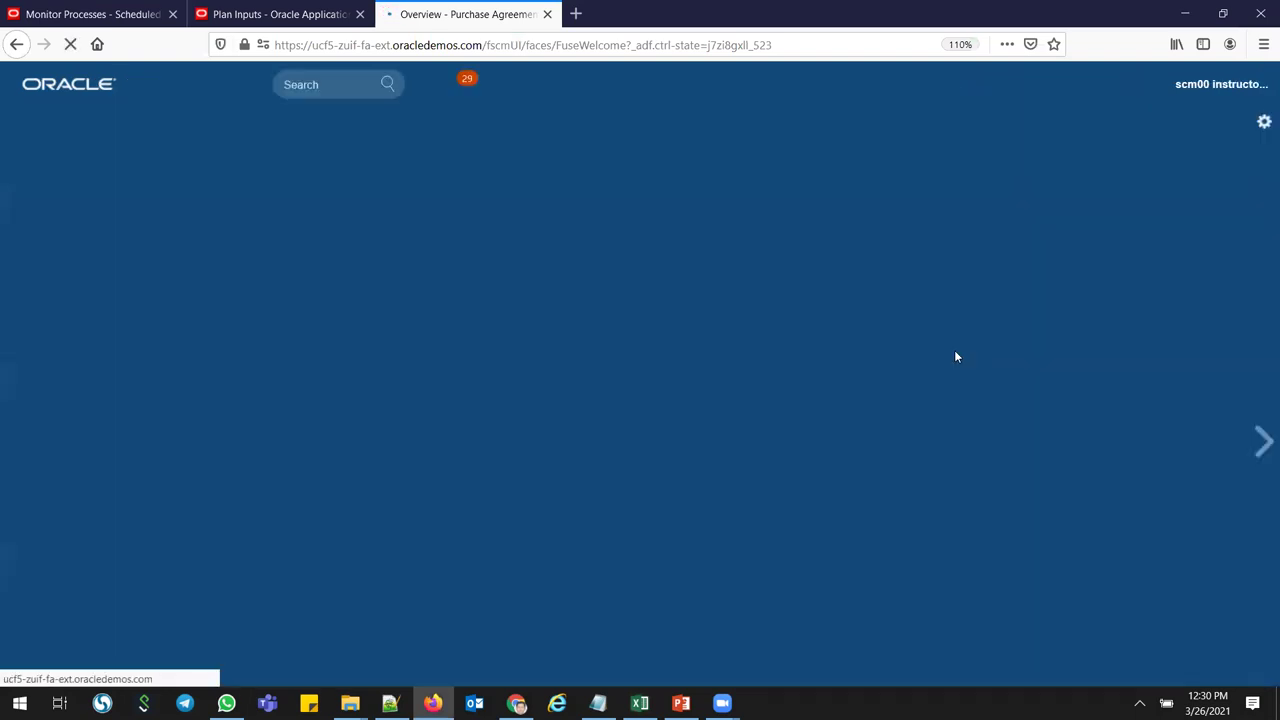
pyautogui.click(1185, 88)
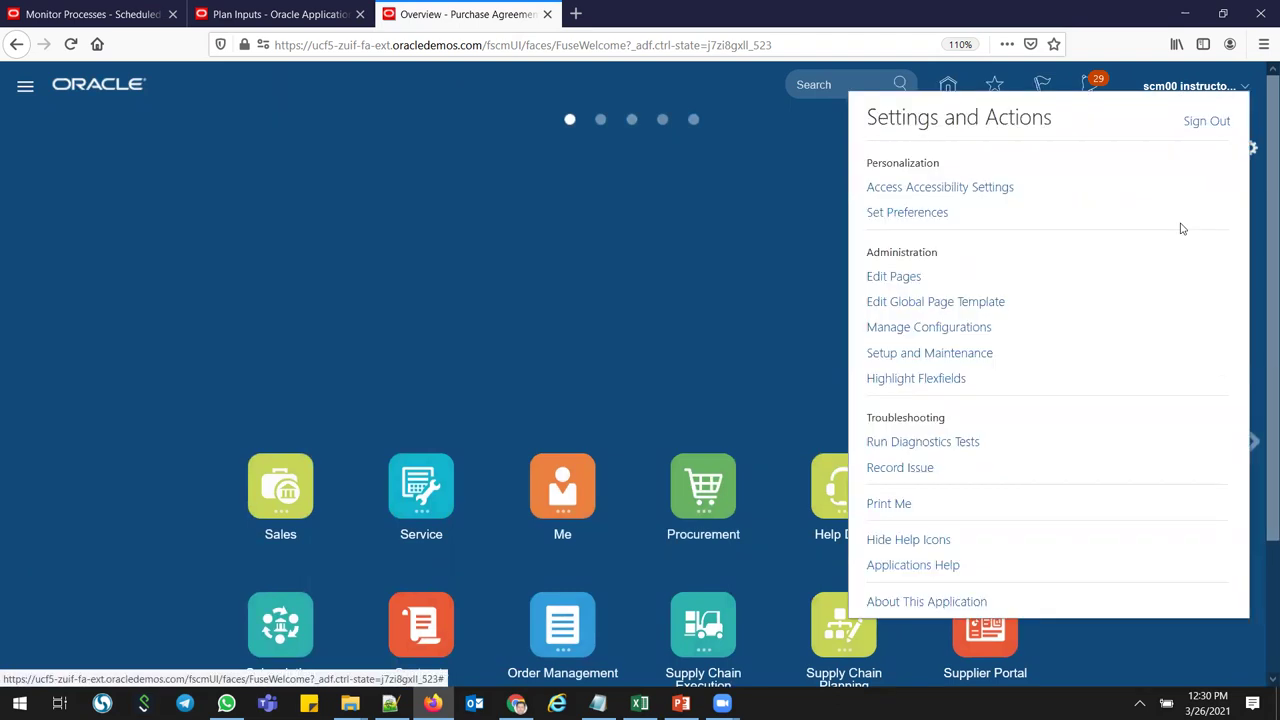
pyautogui.click(676, 282)
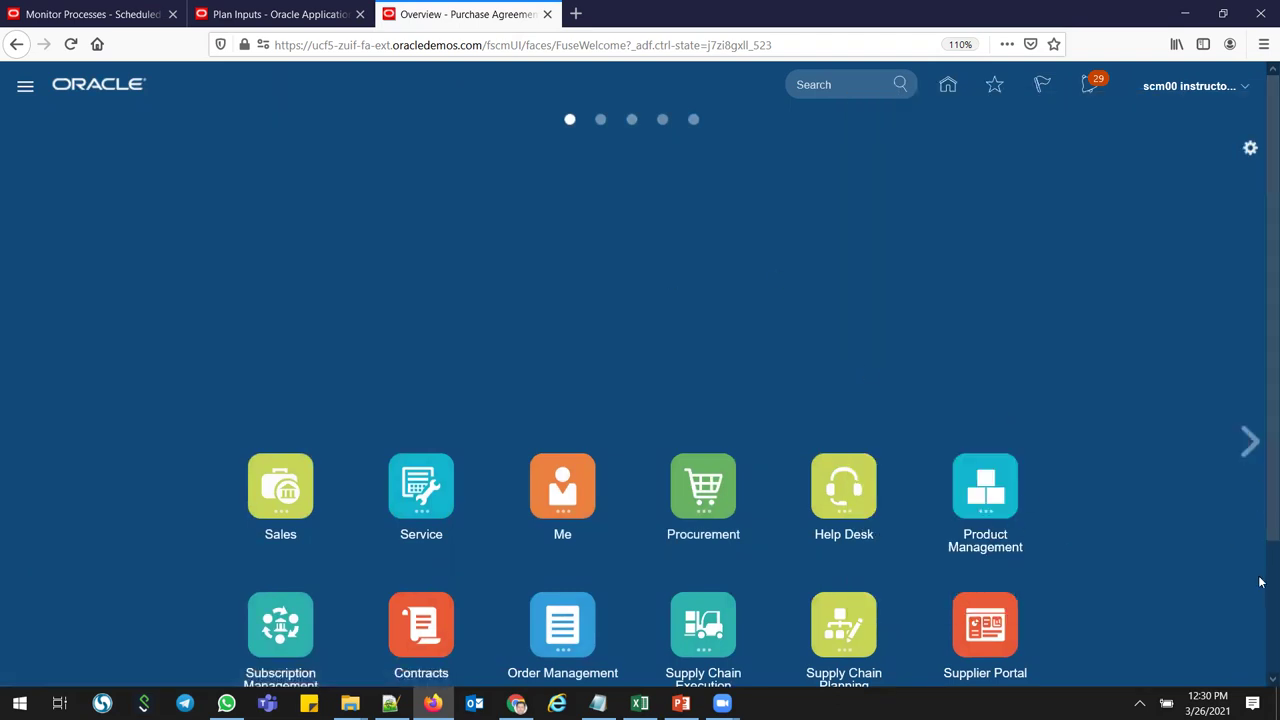
pyautogui.scroll(-3, 851, 551)
pyautogui.click(856, 512)
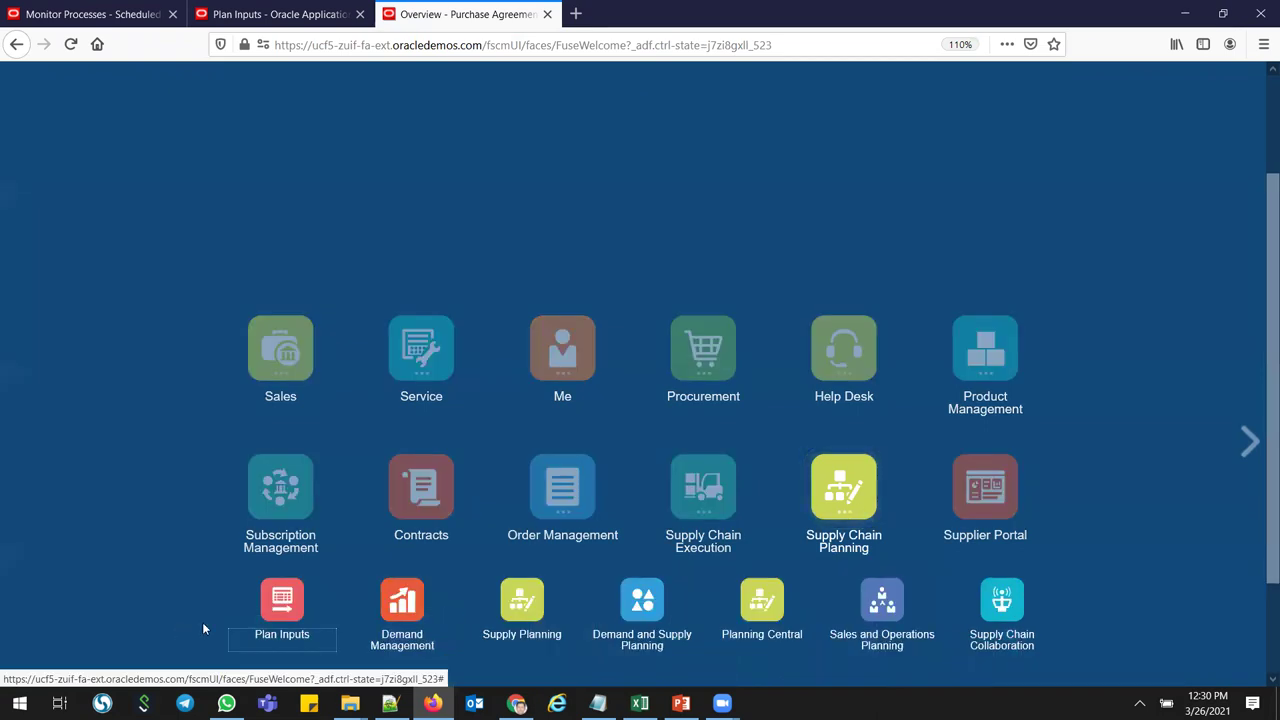
pyautogui.click(282, 600)
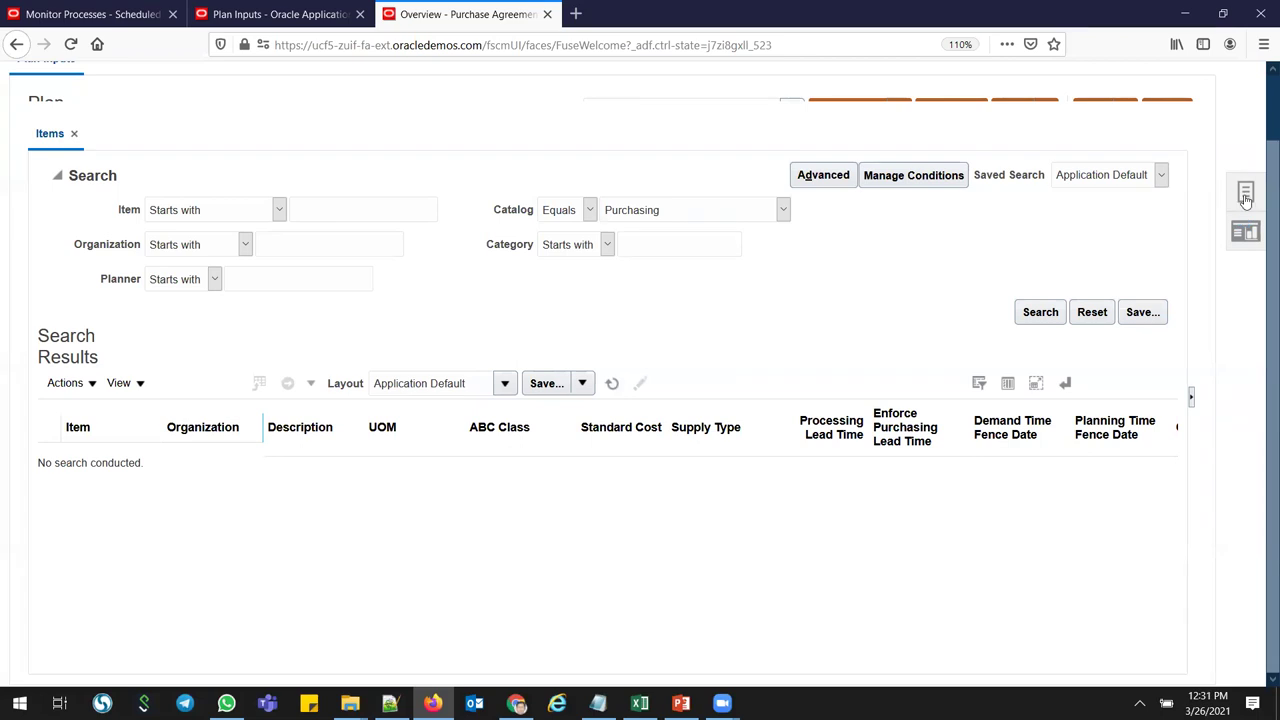
# - Start the Collect Planning Data task with OPS as the source system
pyautogui.click(1245, 262)
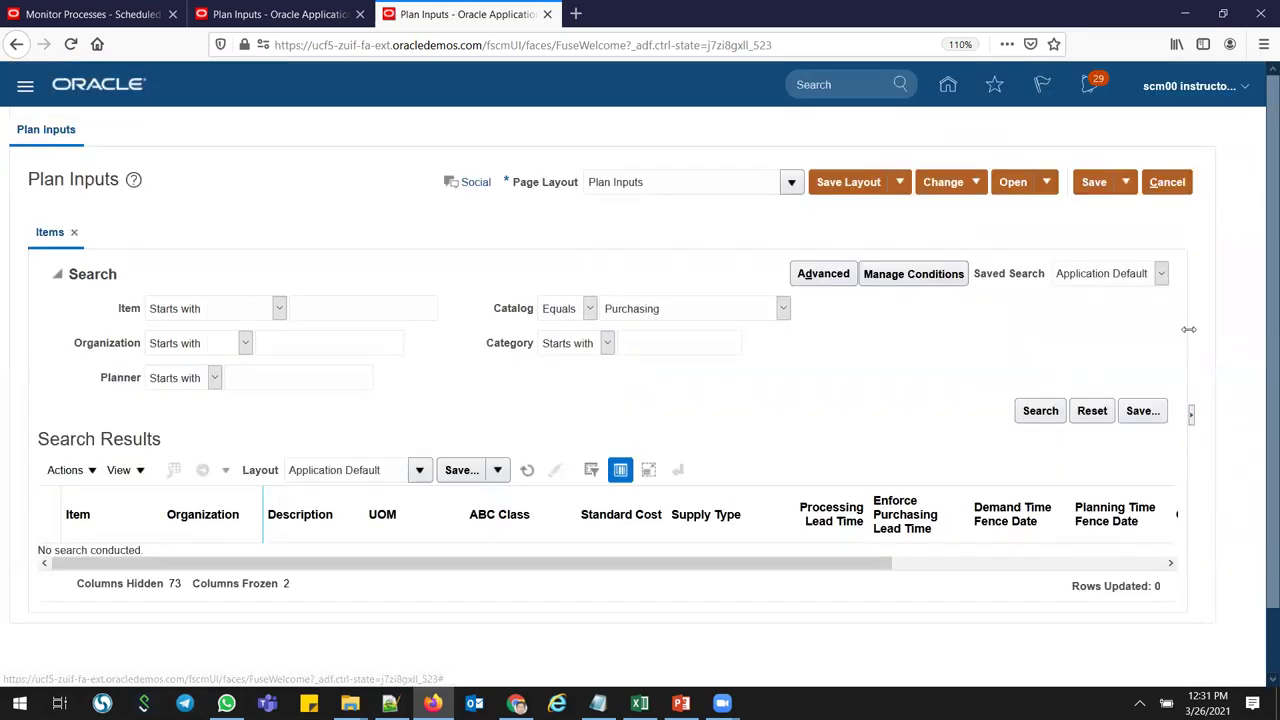
pyautogui.click(1158, 147)
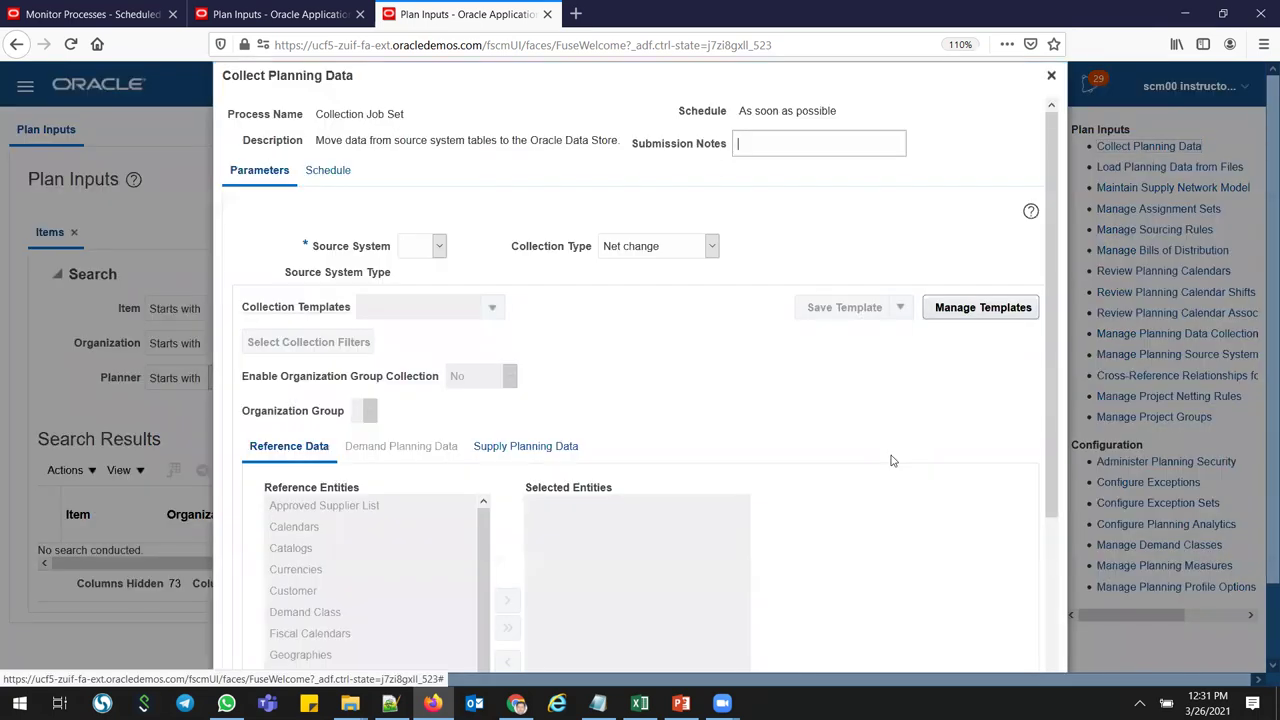
pyautogui.click(410, 251)
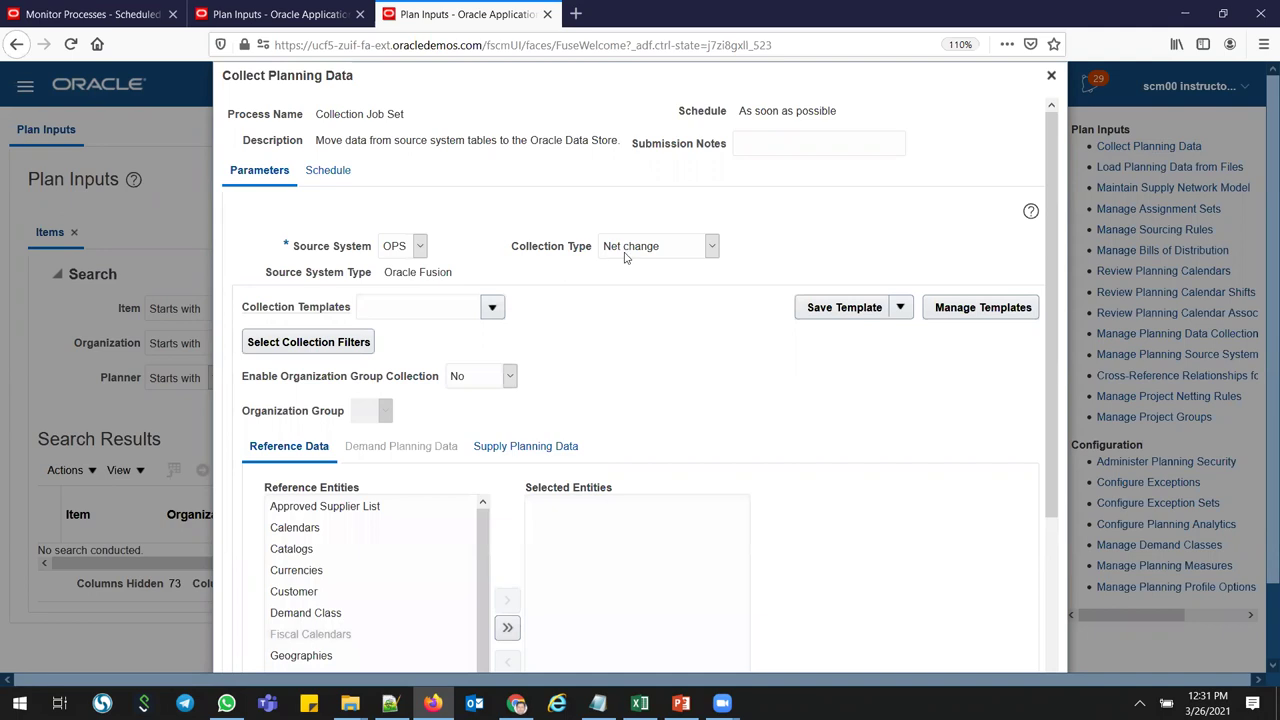
# - Set the collection's organizations filter for transaction data to 001 Seattle
pyautogui.click(362, 346)
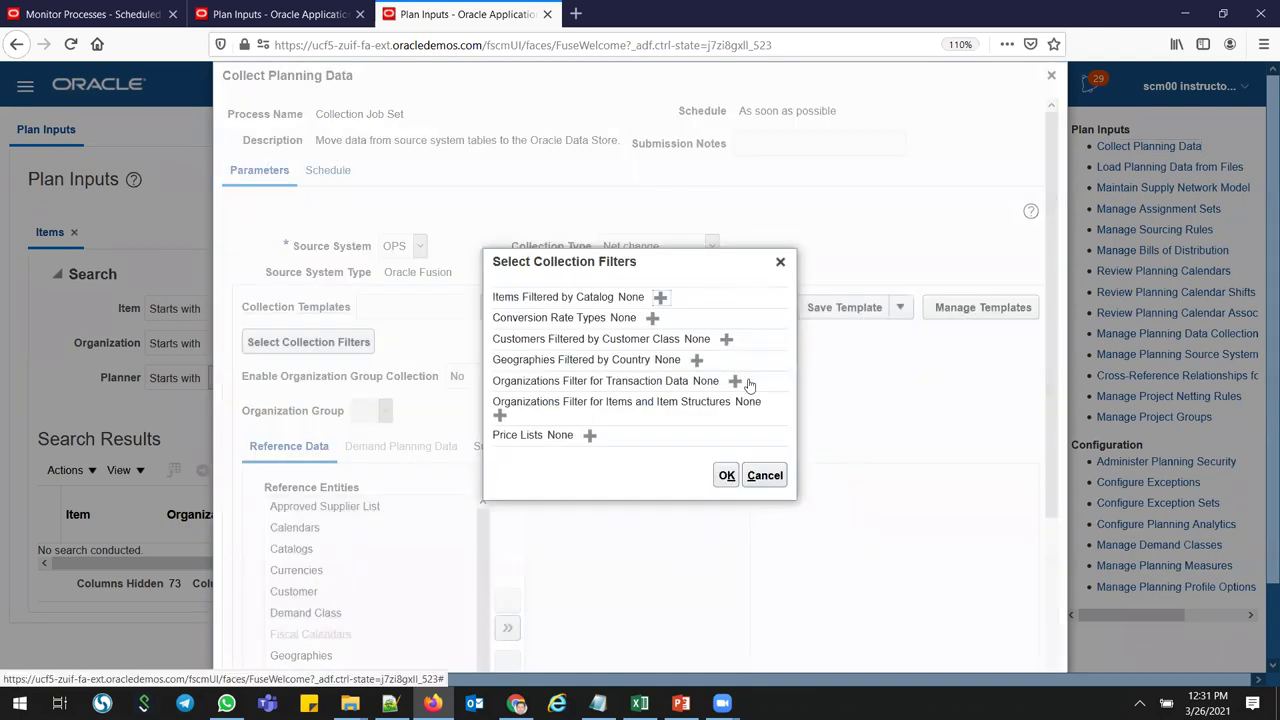
pyautogui.click(735, 381)
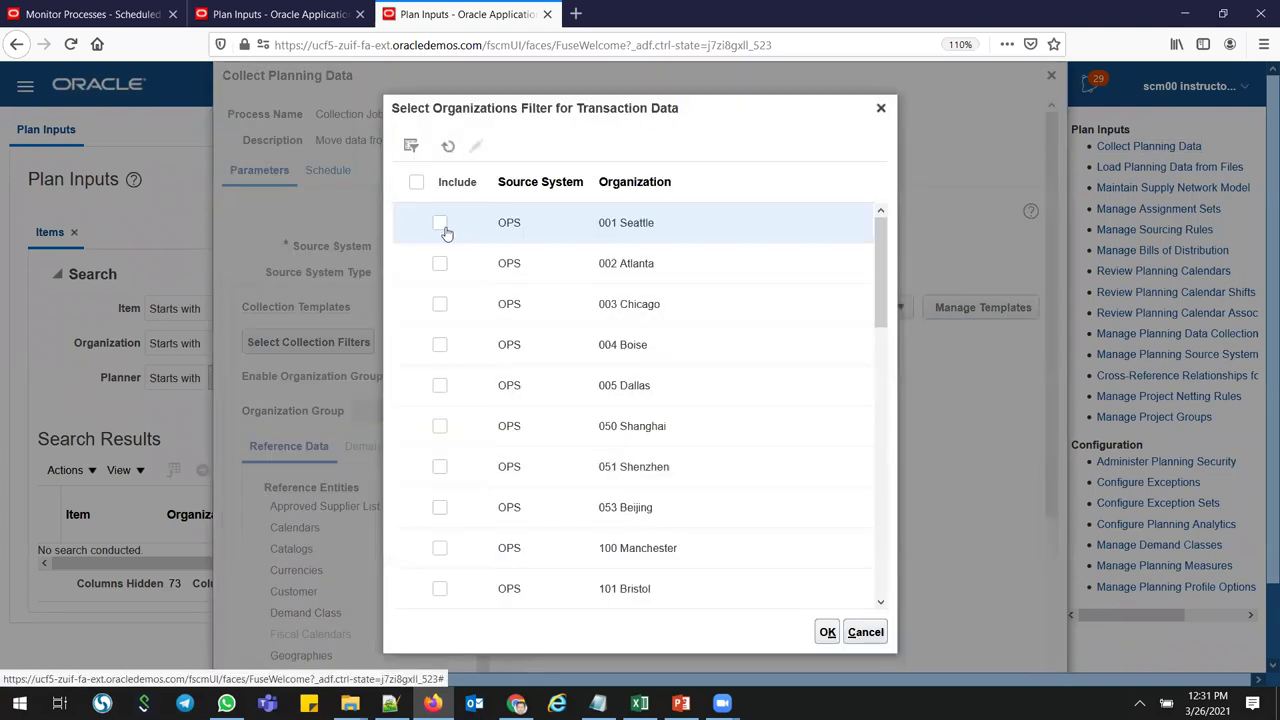
pyautogui.click(441, 224)
pyautogui.click(826, 631)
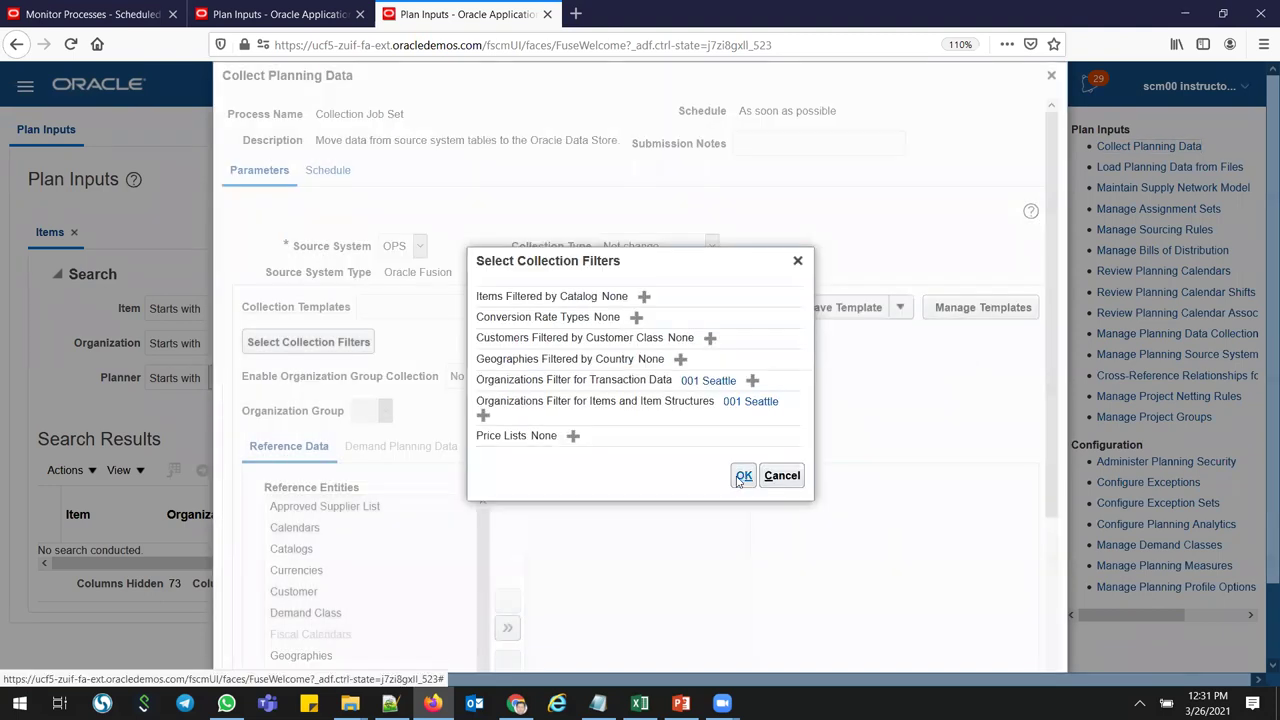
# - Add Items and Order Orchestration Reference Objects to the selected reference data entities
pyautogui.scroll(-3, 510, 323)
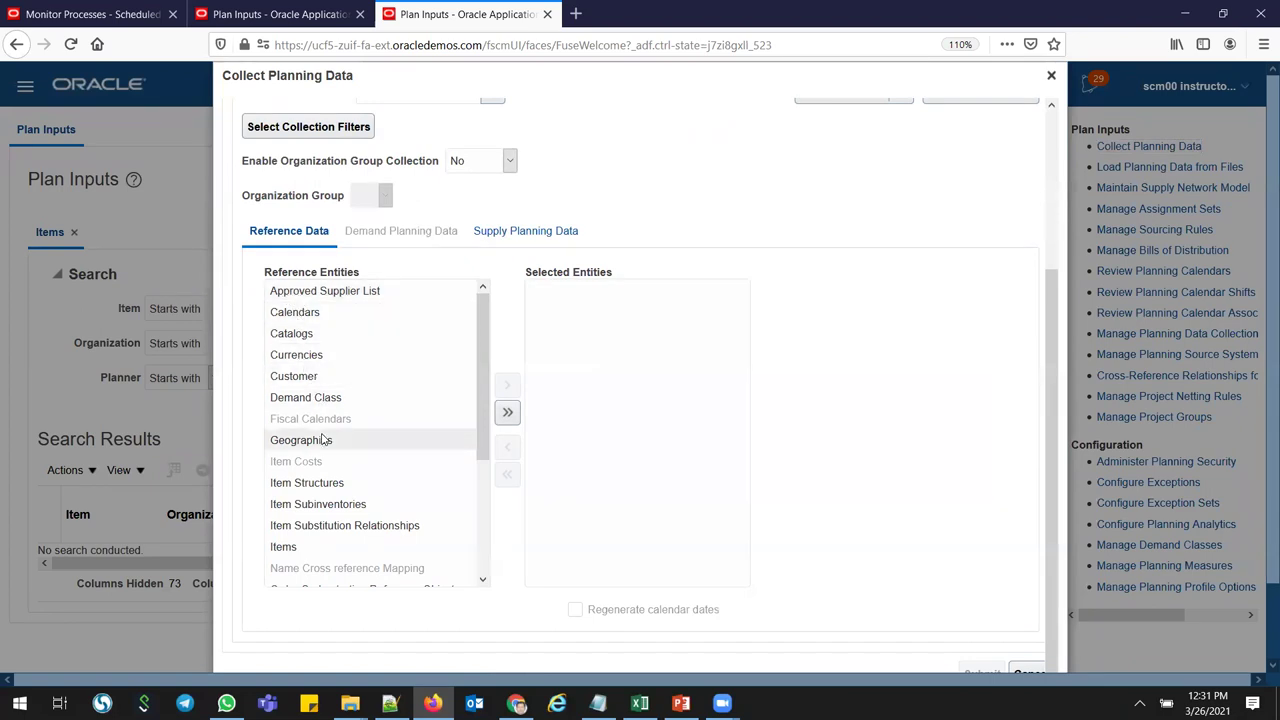
pyautogui.scroll(-1, 470, 415)
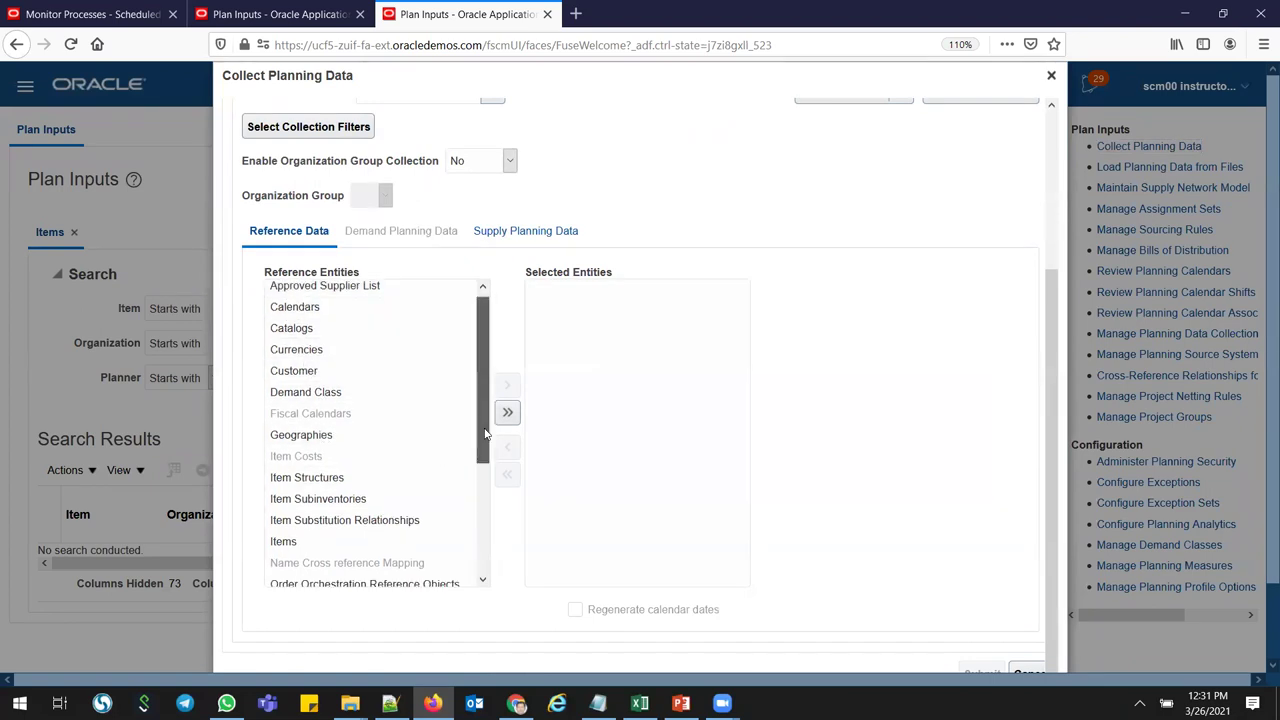
pyautogui.click(345, 503)
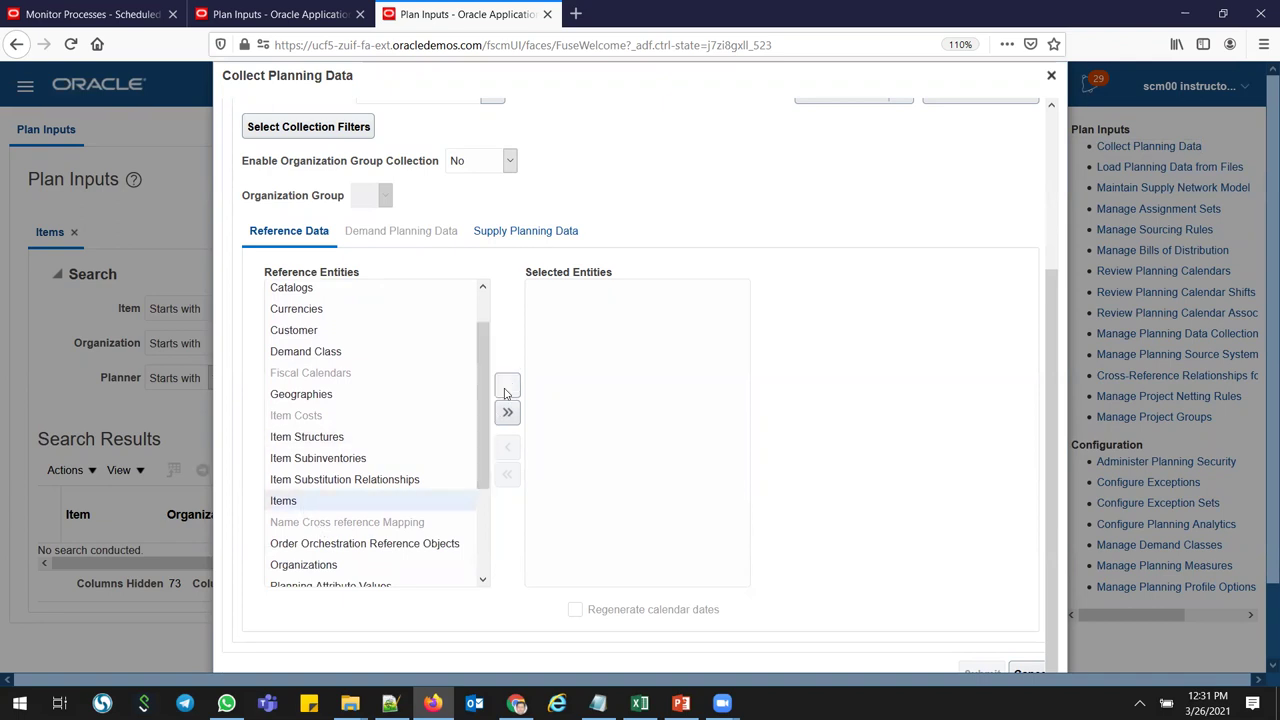
pyautogui.click(507, 386)
pyautogui.scroll(-2, 491, 487)
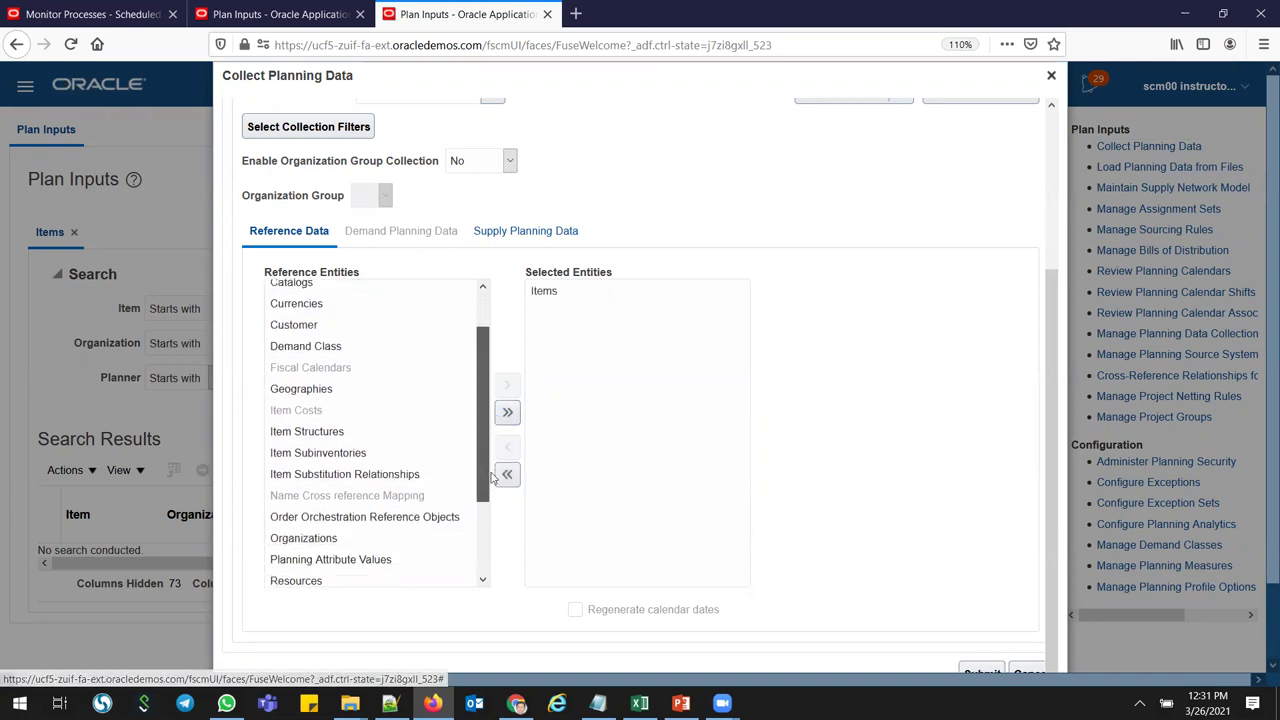
pyautogui.click(425, 485)
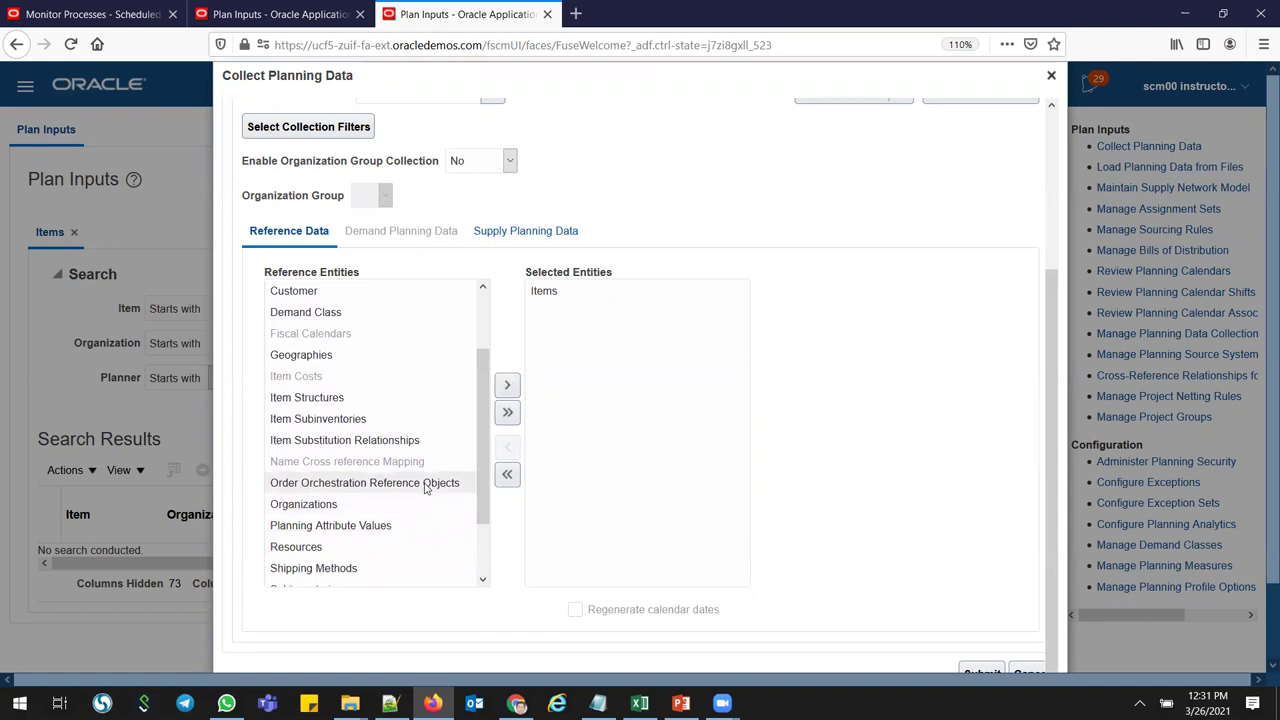
pyautogui.click(507, 386)
pyautogui.moveTo(481, 438); pyautogui.dragTo(488, 552)
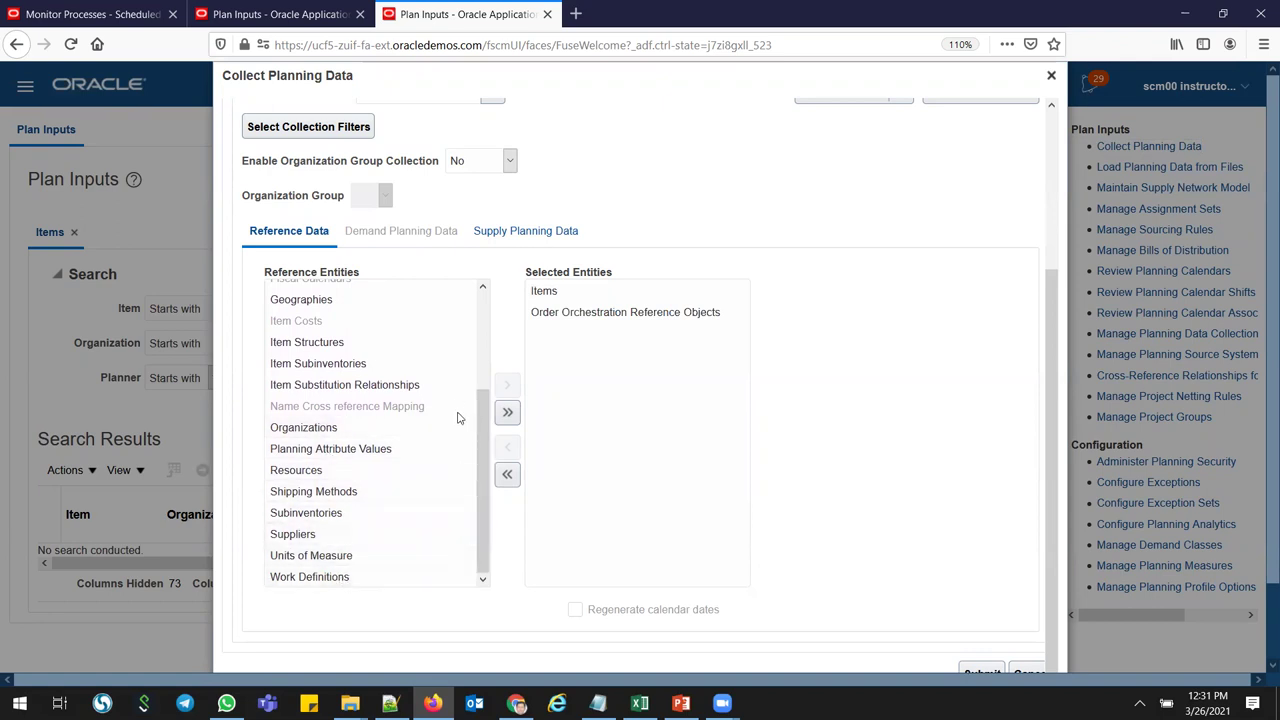
# - Select the On Hand entity in the supply planning data for collection
pyautogui.click(500, 231)
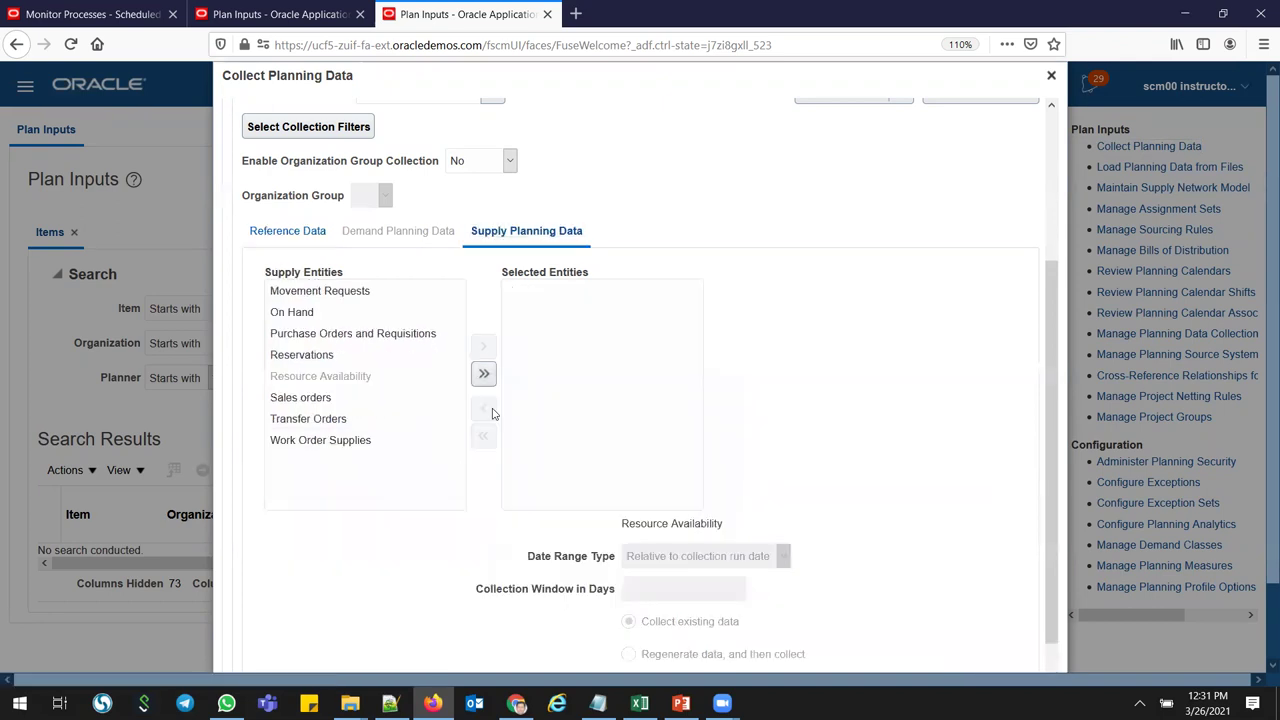
pyautogui.click(293, 314)
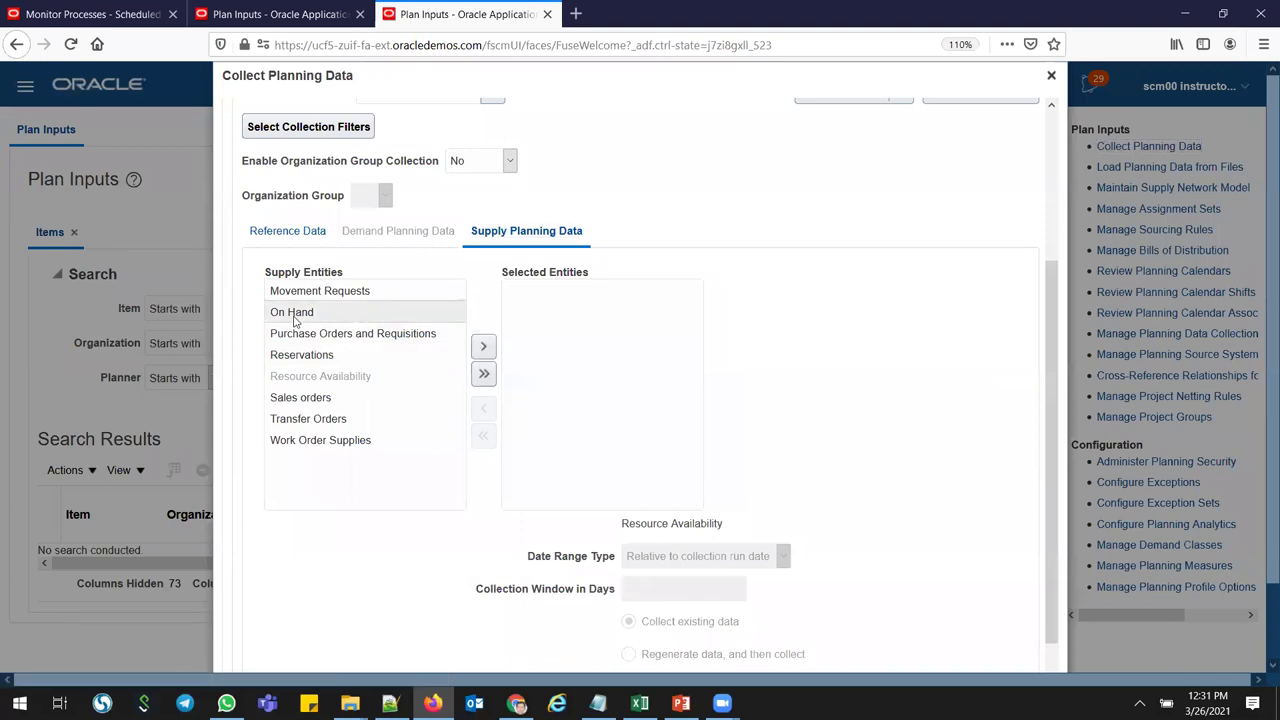
# - Add On Hand and Purchase Orders and Requisitions to the selected supply entities and submit the planning data collection
pyautogui.click(485, 347)
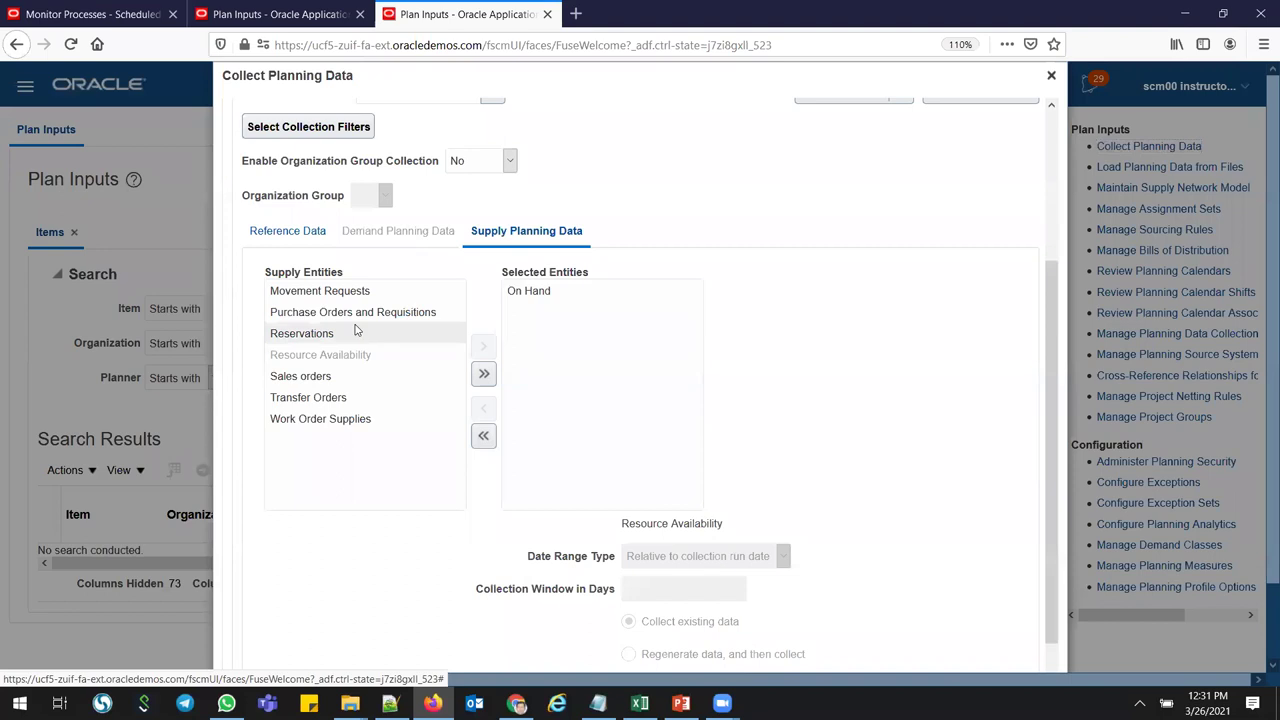
pyautogui.click(322, 320)
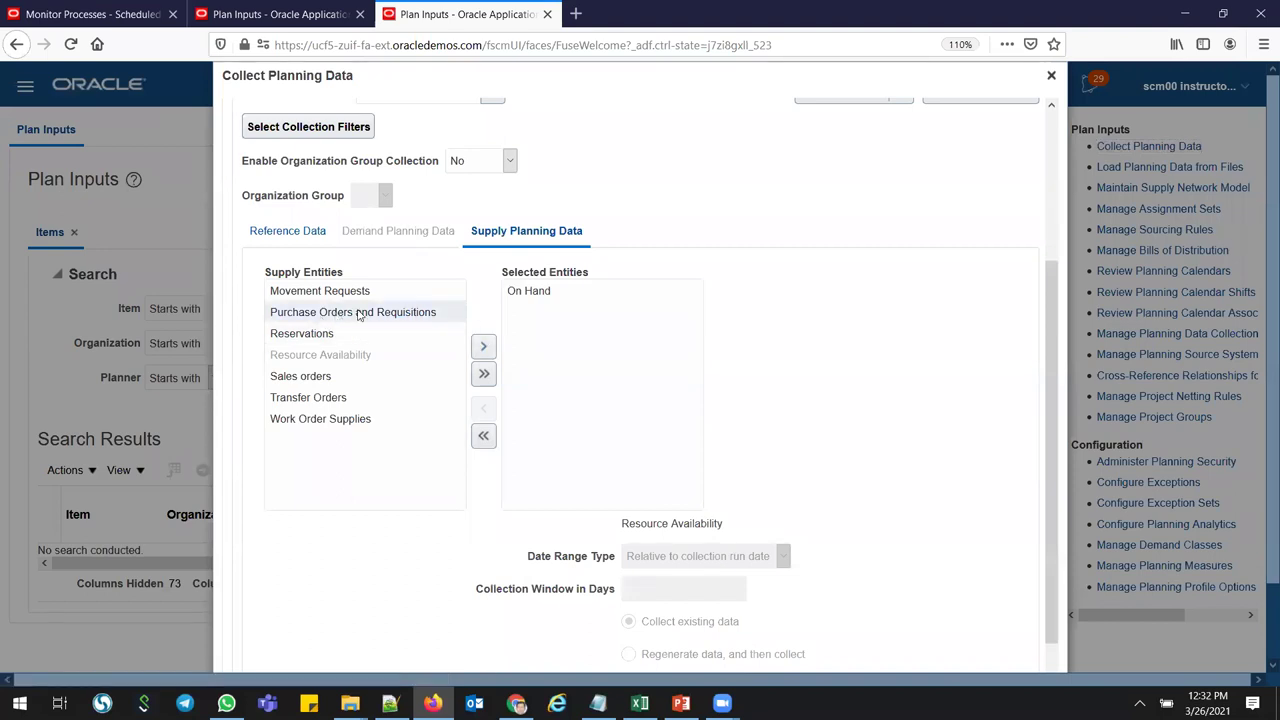
pyautogui.click(484, 347)
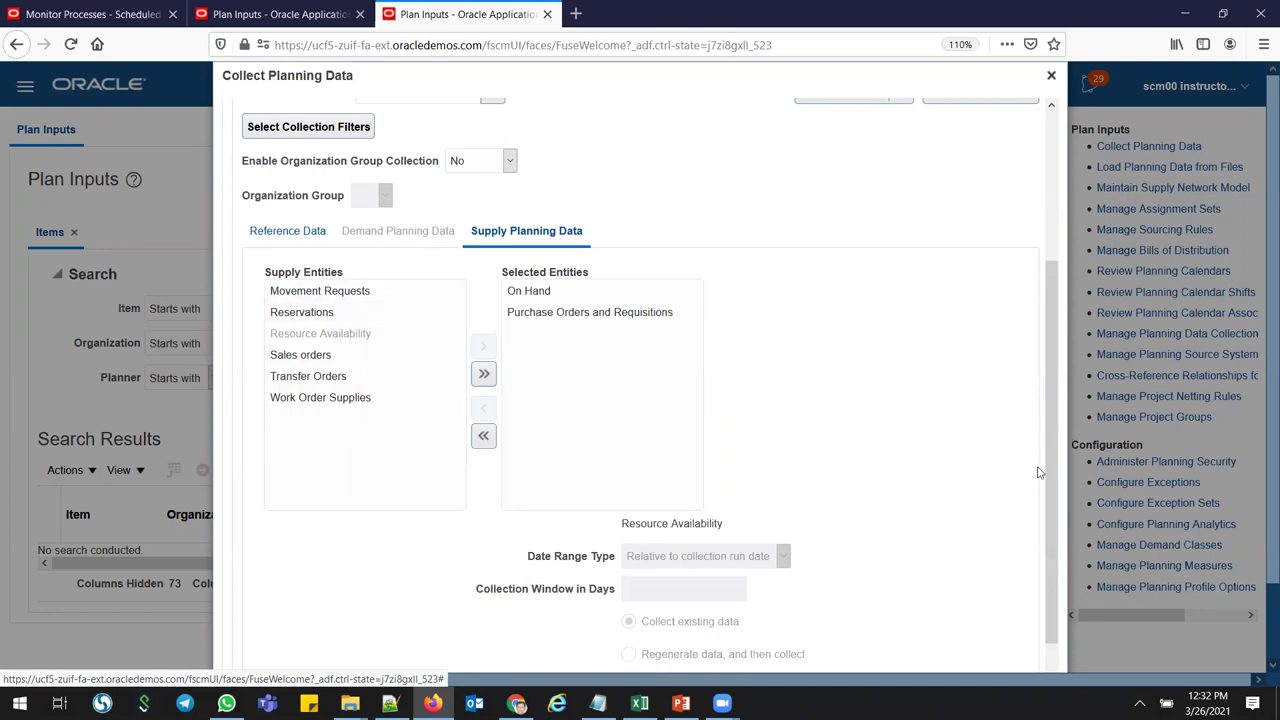
pyautogui.scroll(-2, 1050, 477)
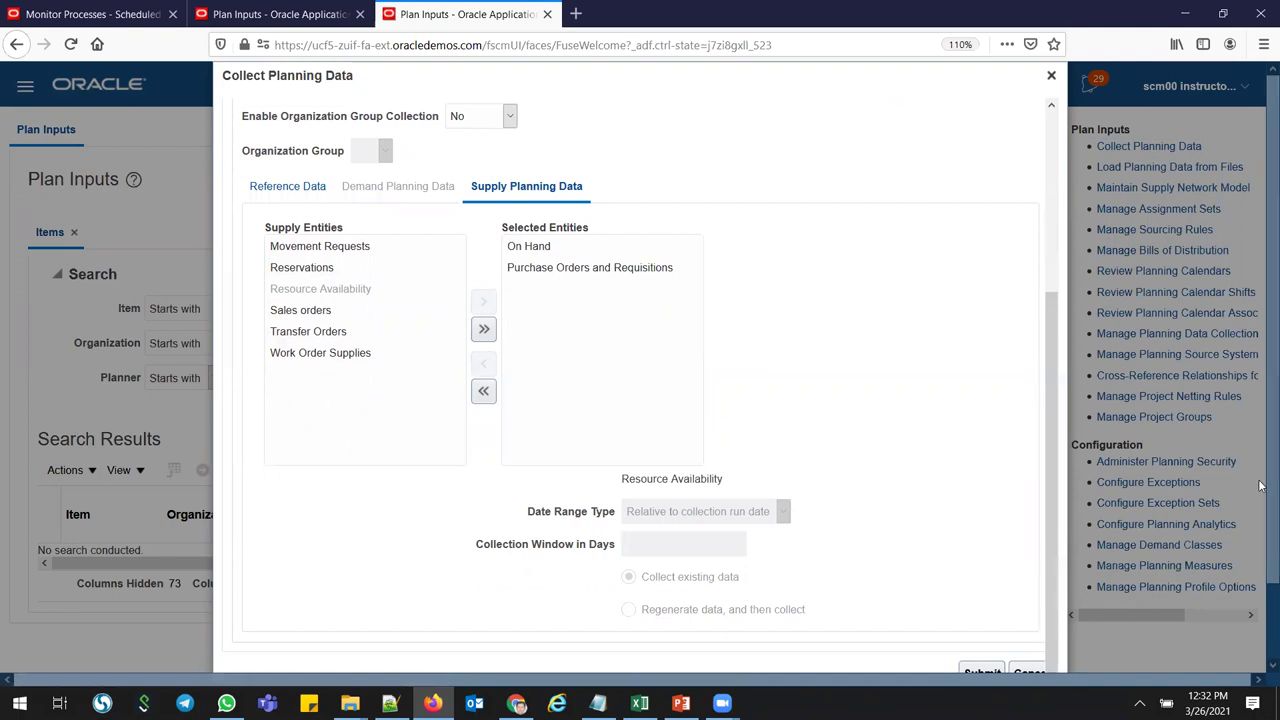
pyautogui.scroll(-2, 1217, 608)
pyautogui.click(982, 589)
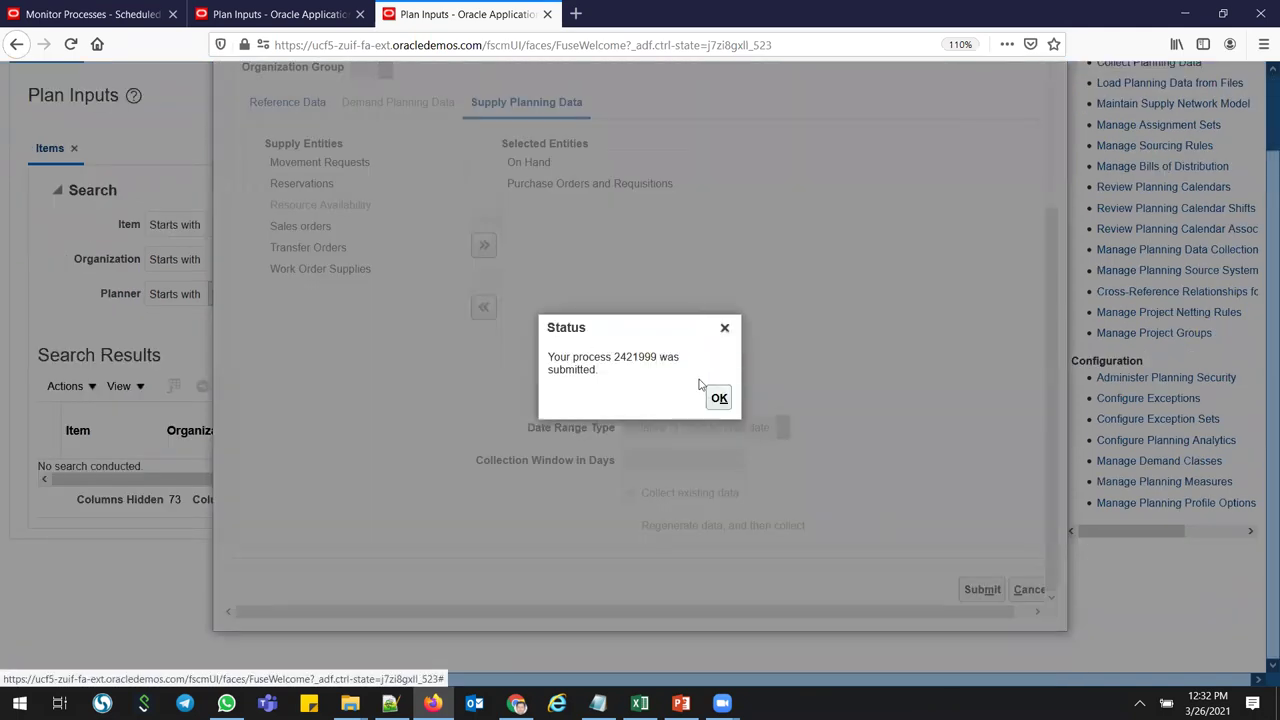
pyautogui.click(719, 398)
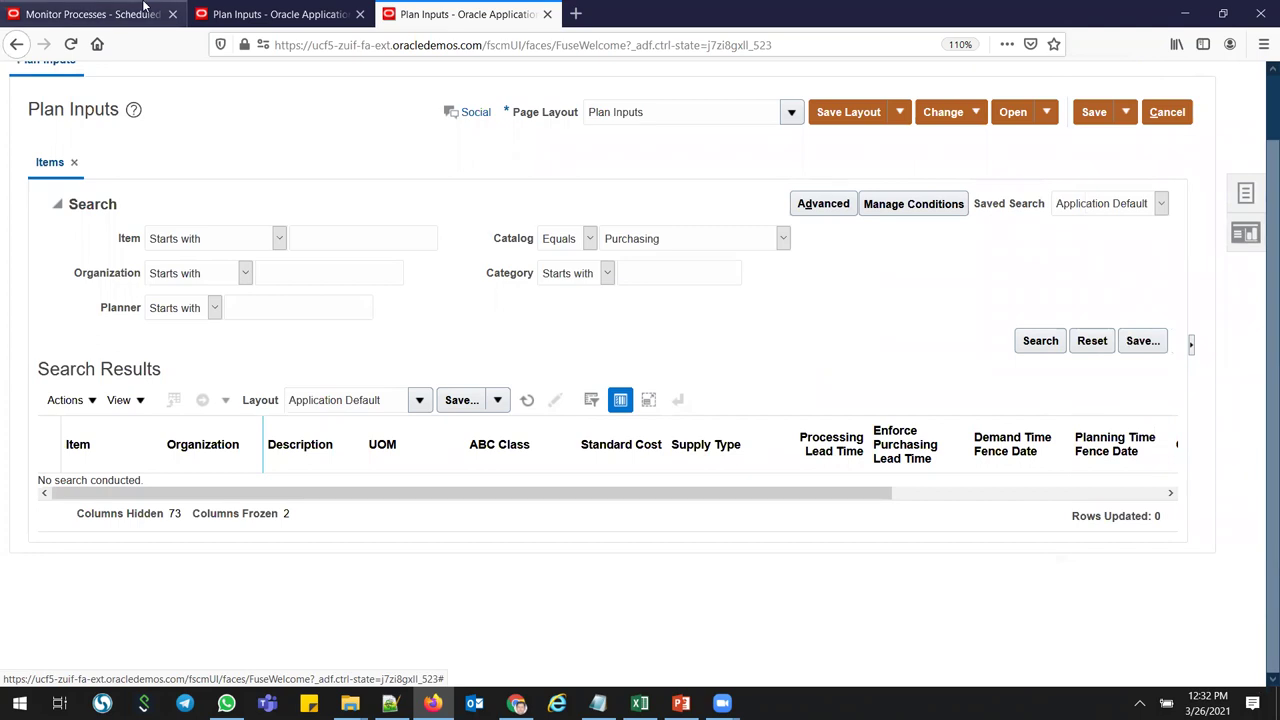
# - Refresh the scheduled processes list repeatedly to monitor the submitted planning data collection jobs
pyautogui.click(95, 14)
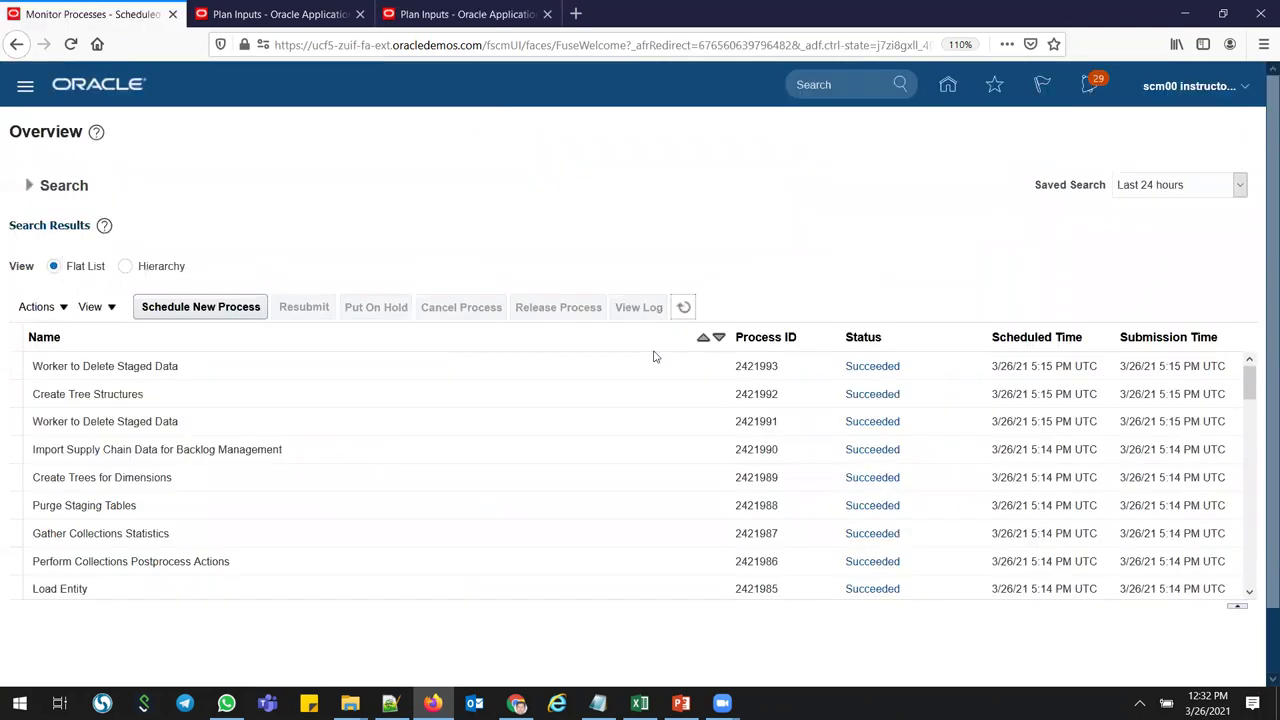
pyautogui.click(683, 307)
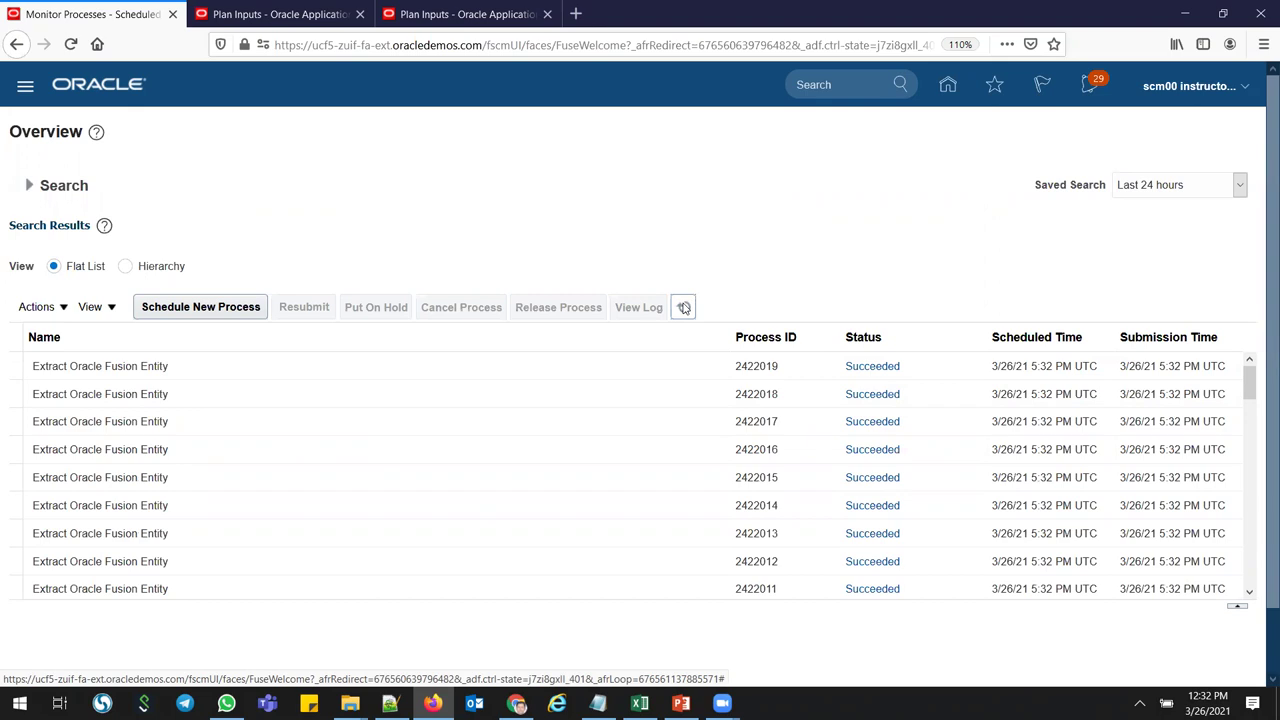
pyautogui.click(684, 308)
pyautogui.click(684, 308)
pyautogui.click(684, 308)
pyautogui.click(684, 308)
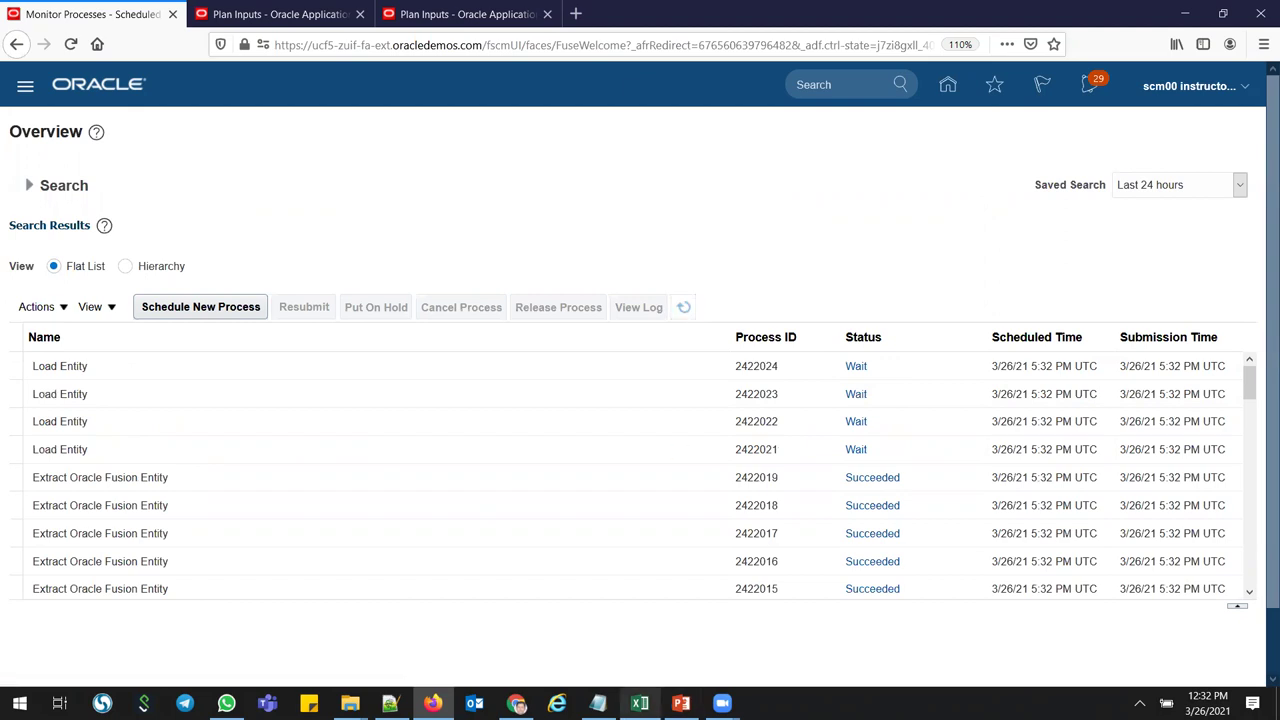
# - Switch to the Training data sheet in Excel and select the Refresh and Start the Order Promising Server task
pyautogui.click(634, 622)
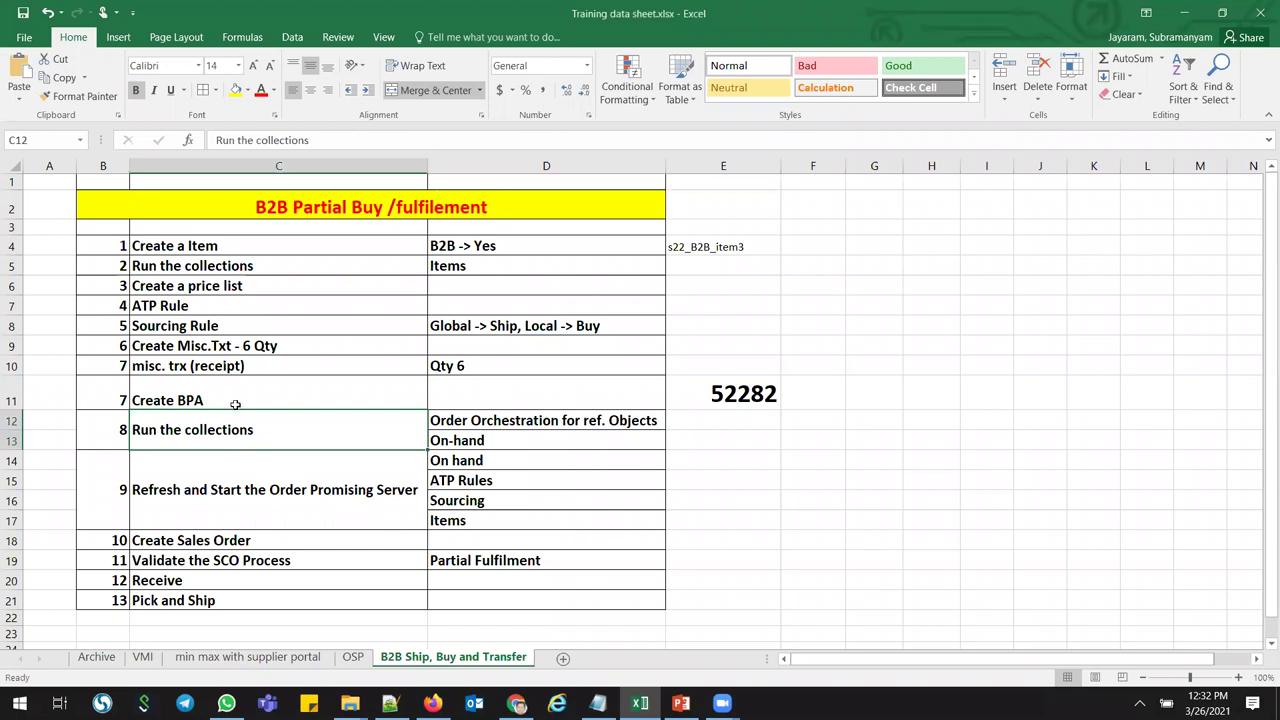
pyautogui.click(256, 486)
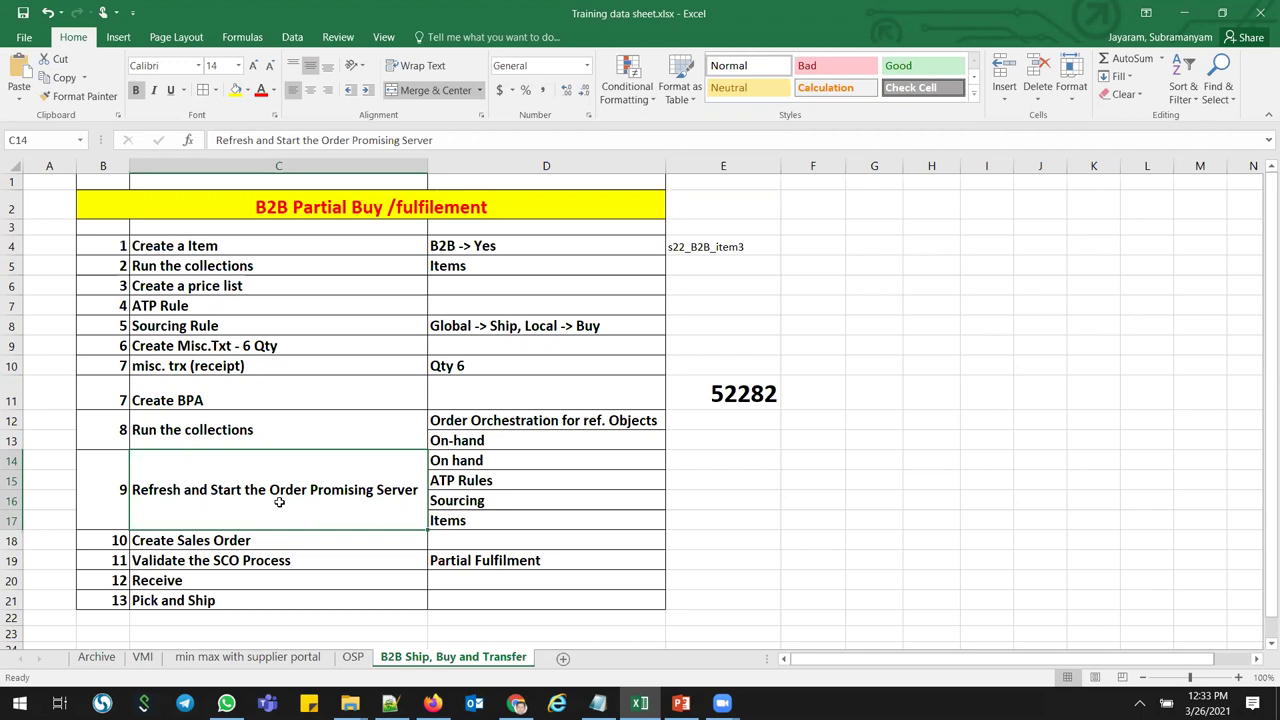
# - Return to the browser's scheduled processes list and refresh it to check the remaining collection jobs
pyautogui.hotkey('alt', 'Tab')
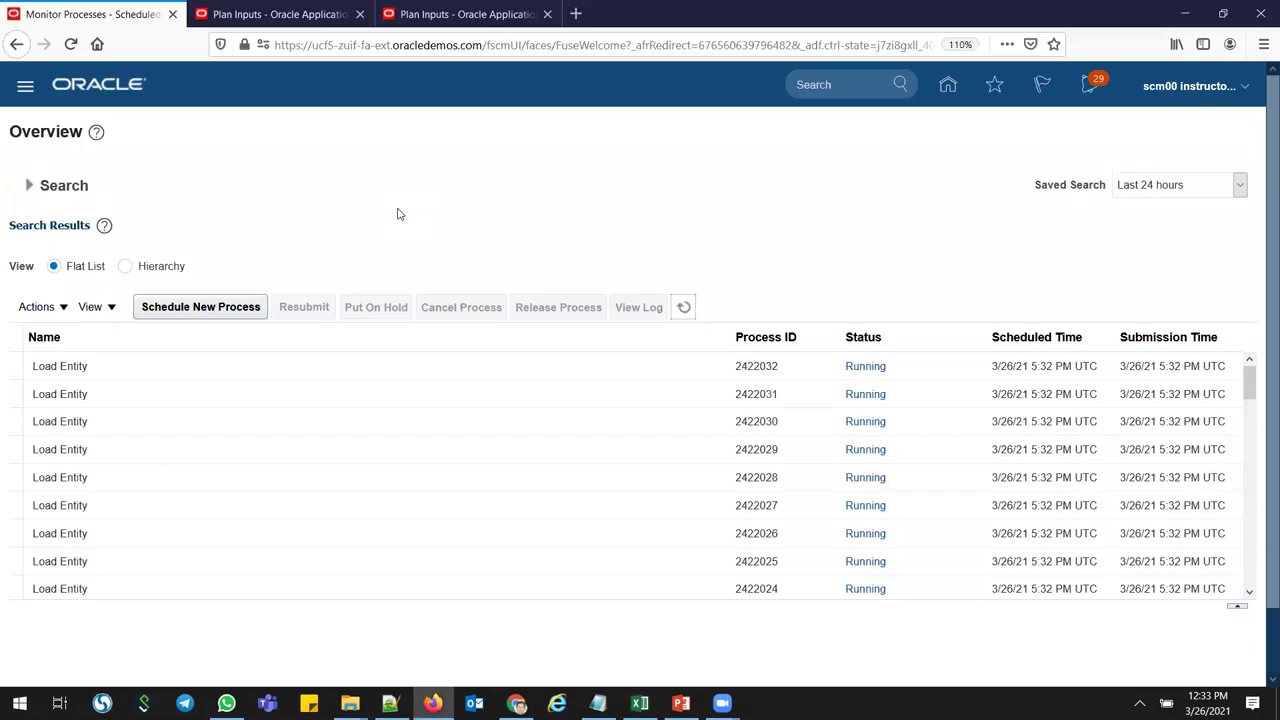
pyautogui.click(684, 307)
pyautogui.click(686, 308)
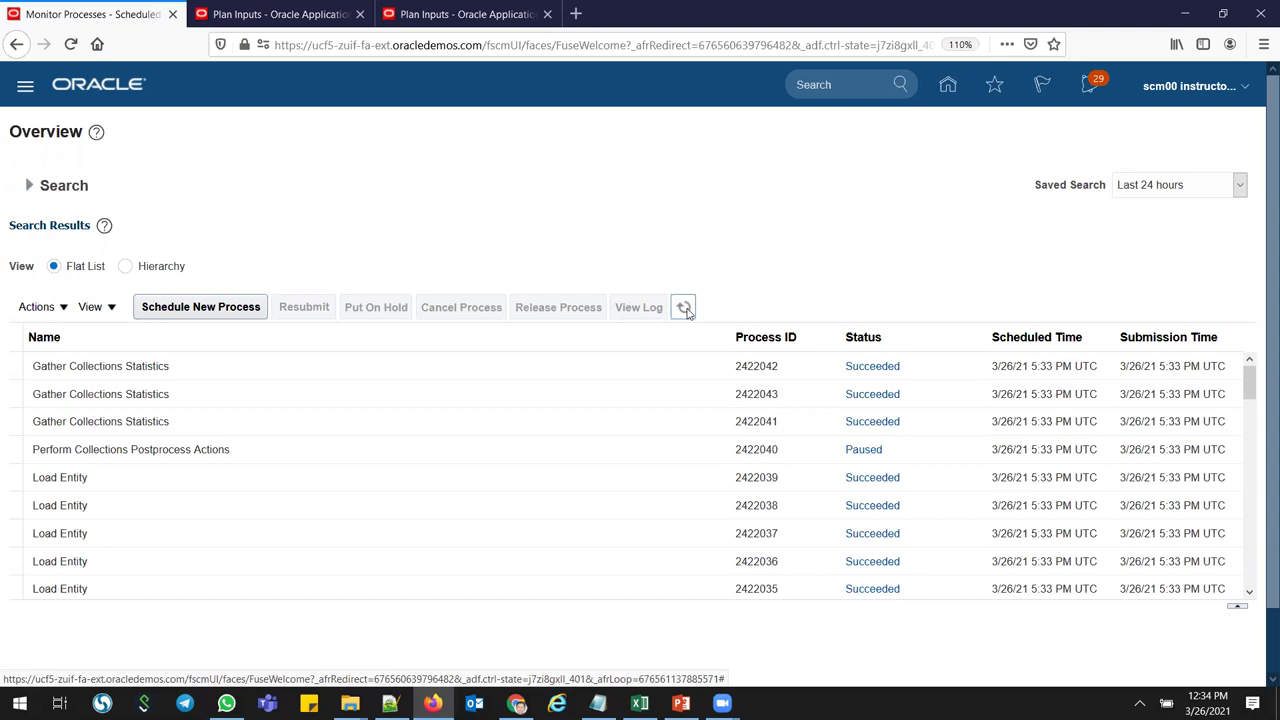
pyautogui.click(684, 309)
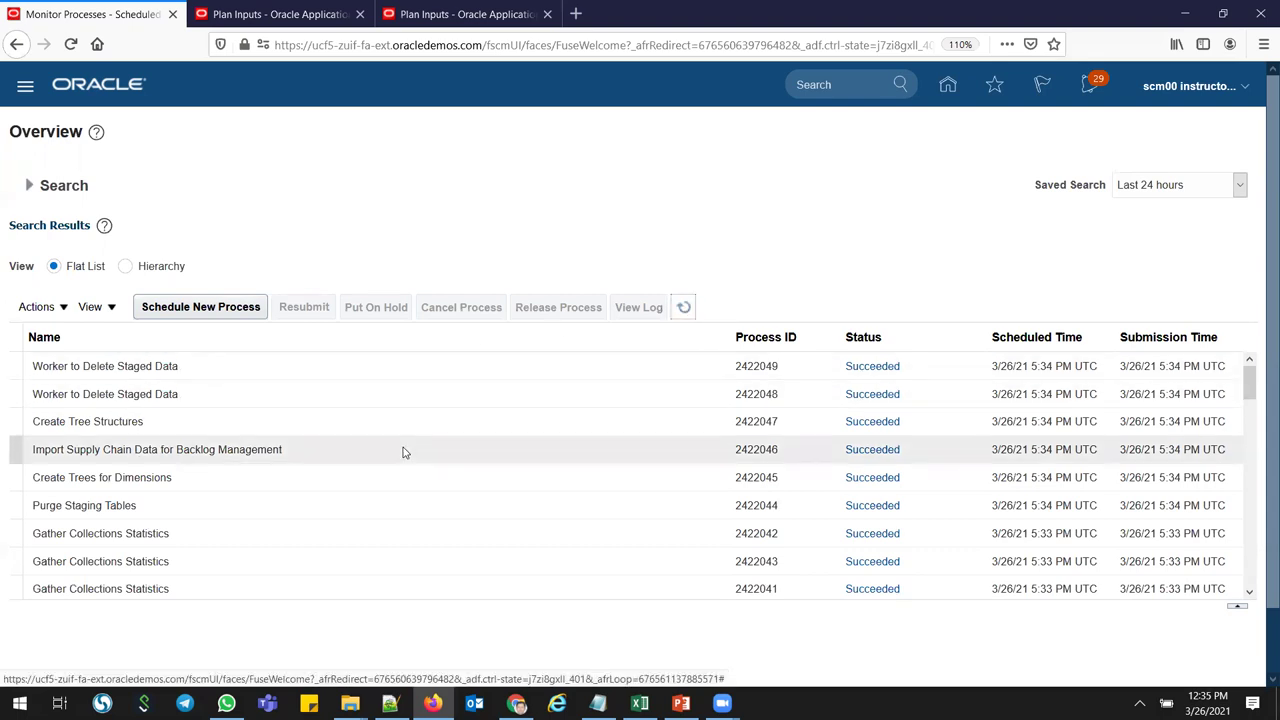
# - Switch to the Excel task sheet and copy the text "Refresh and Start the Order Promising Server" from cell C14
pyautogui.hotkey('alt', 'Tab')
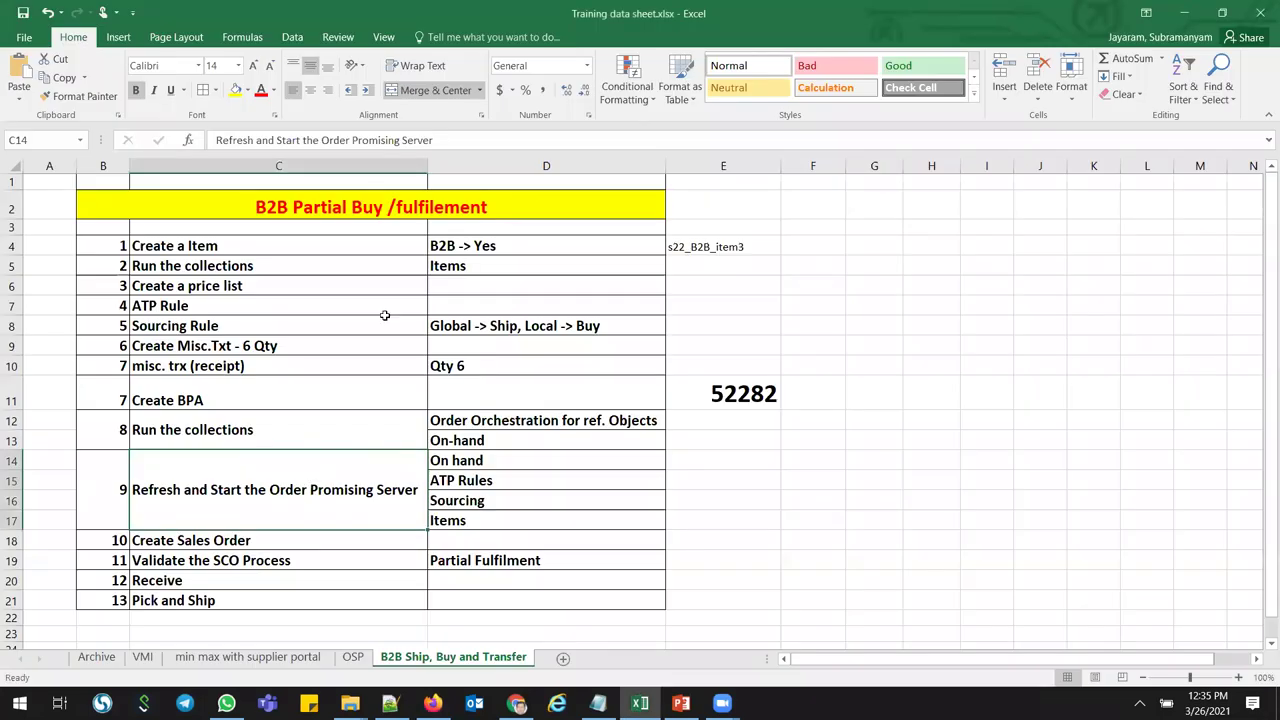
pyautogui.tripleClick(445, 141)
pyautogui.hotkey('ctrl', 'c')
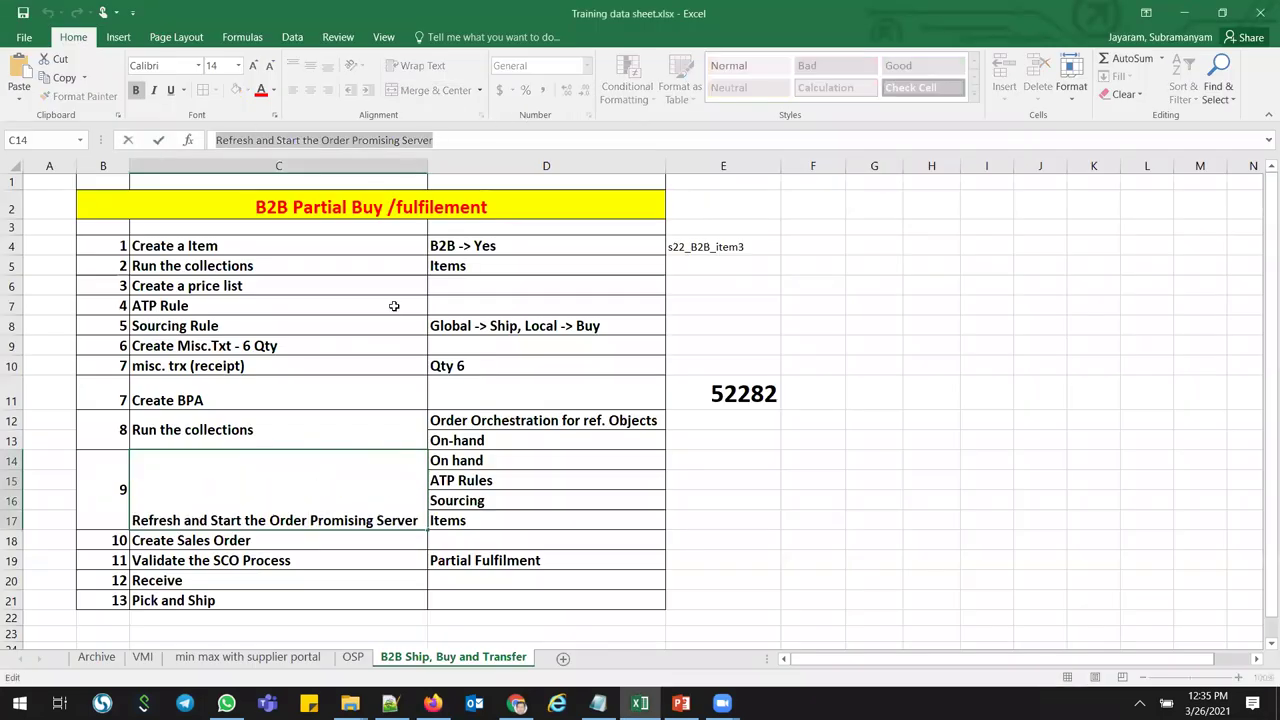
# - Back in the browser, start scheduling a new job named Refresh and Start the Order Promising Server and open its process details
pyautogui.hotkey('alt', 'Tab')
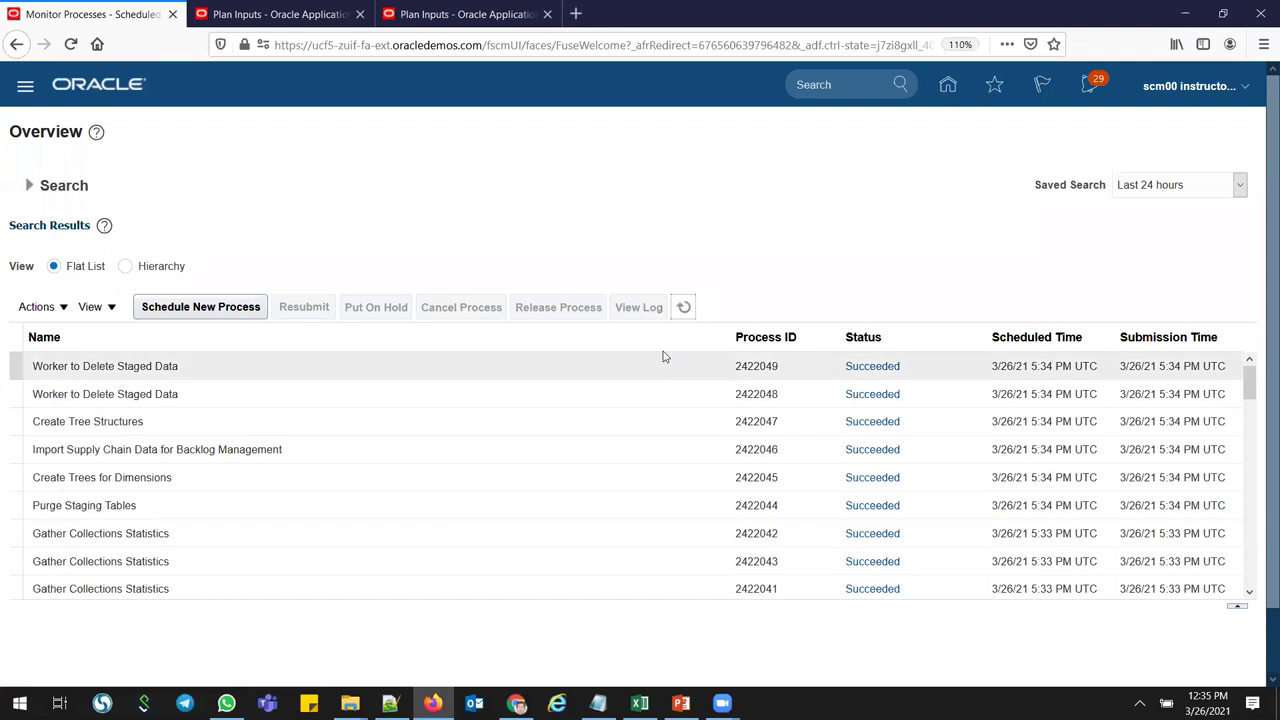
pyautogui.click(222, 306)
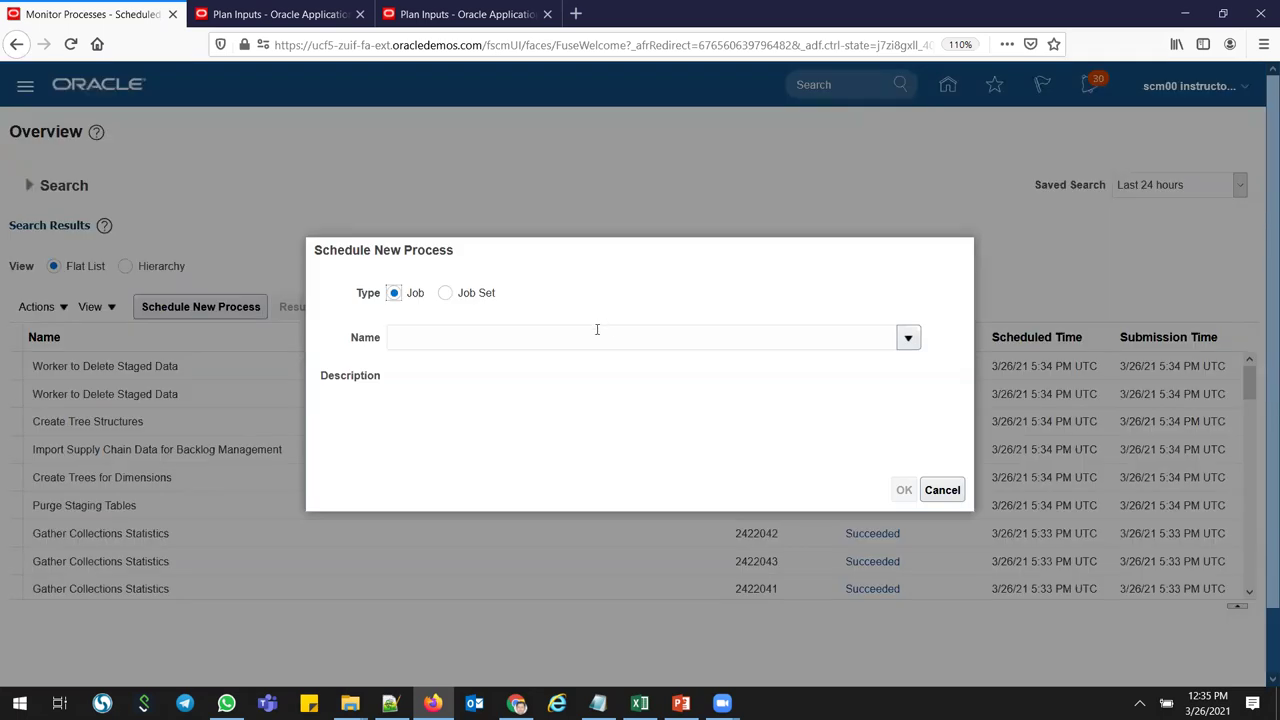
pyautogui.click(597, 330)
pyautogui.hotkey('ctrl', 'v')
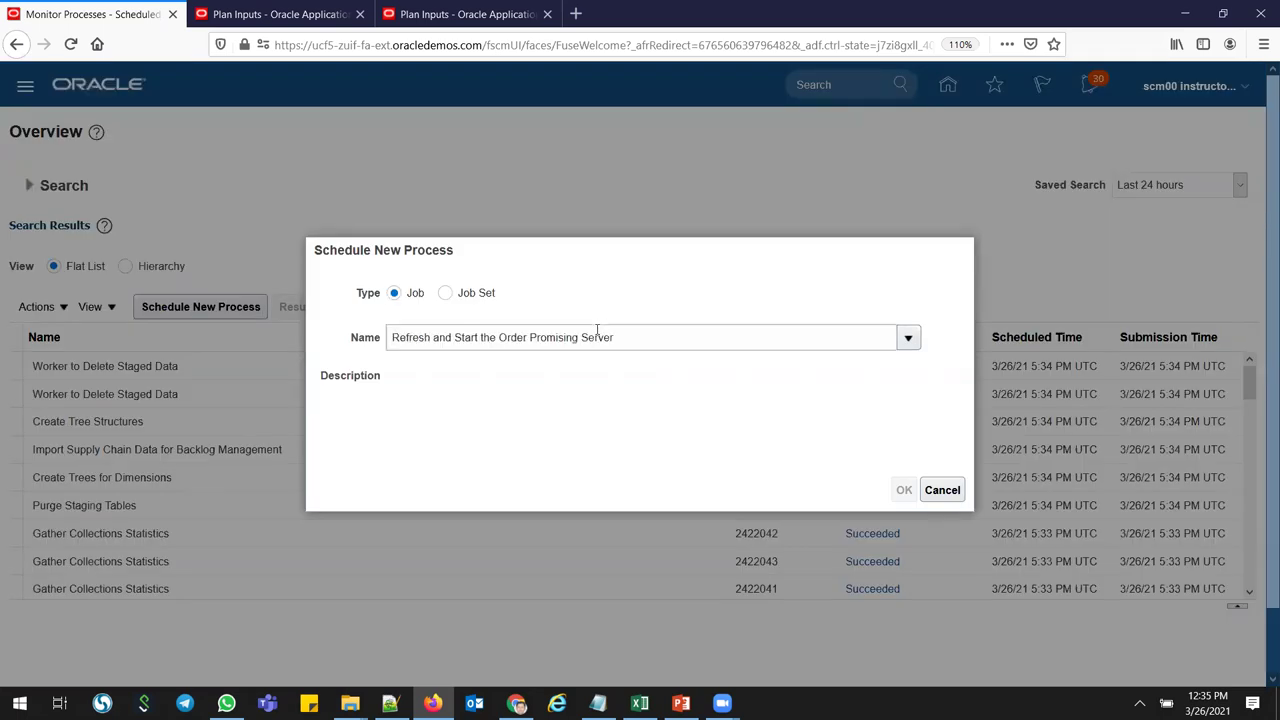
pyautogui.press('Tab')
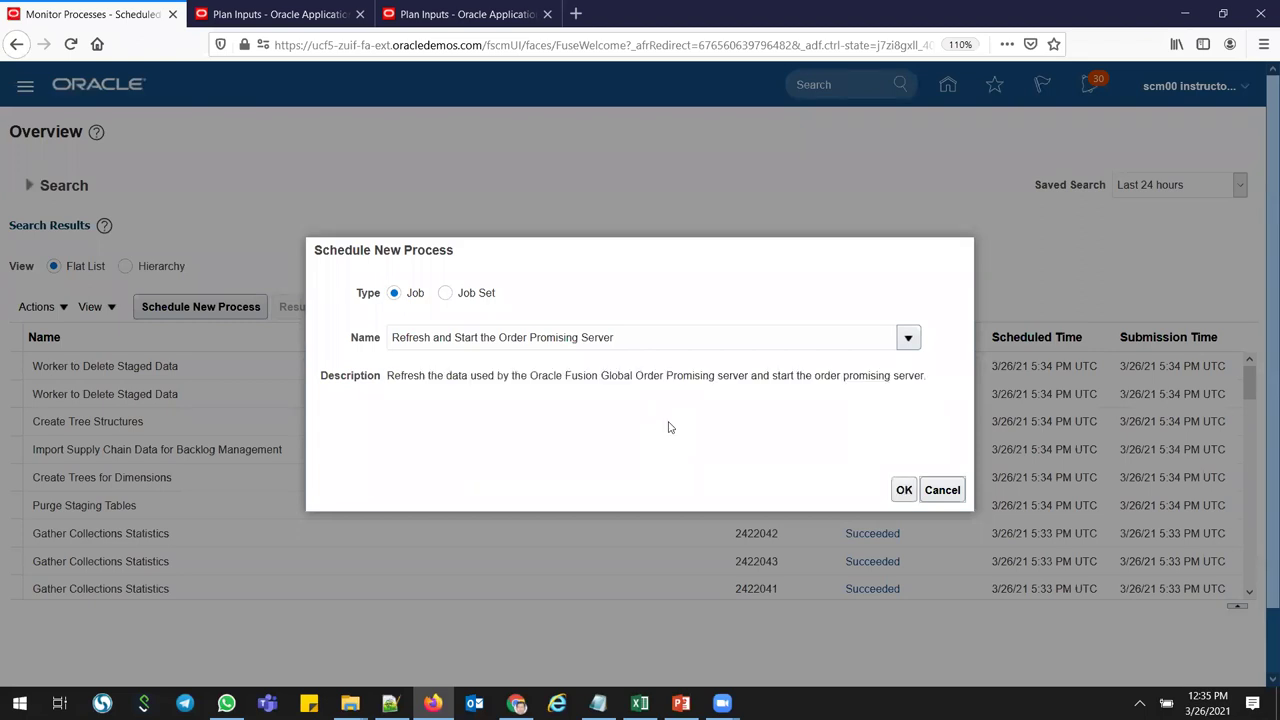
pyautogui.click(903, 490)
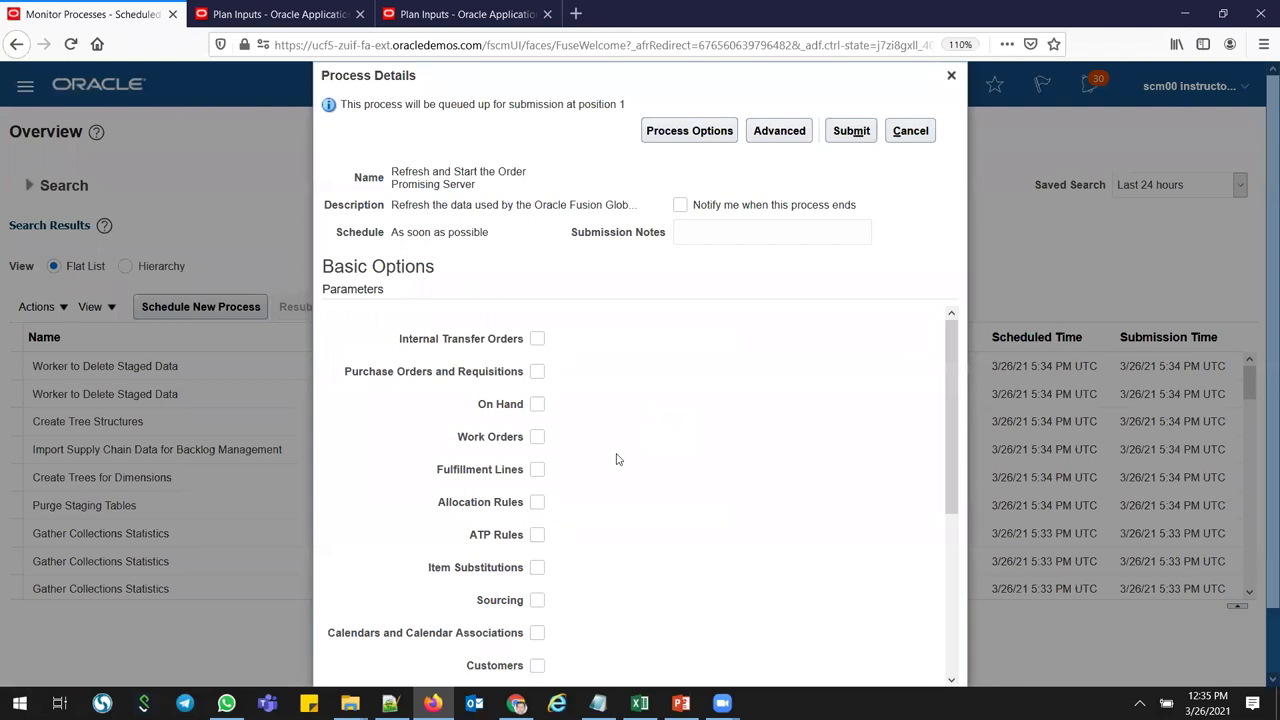
# - Enable the Purchase Orders and Requisitions, On Hand, ATP Rules, Sourcing and Items parameters for the process
pyautogui.click(538, 376)
pyautogui.click(537, 405)
pyautogui.click(534, 541)
pyautogui.click(536, 600)
pyautogui.moveTo(957, 453); pyautogui.dragTo(955, 548)
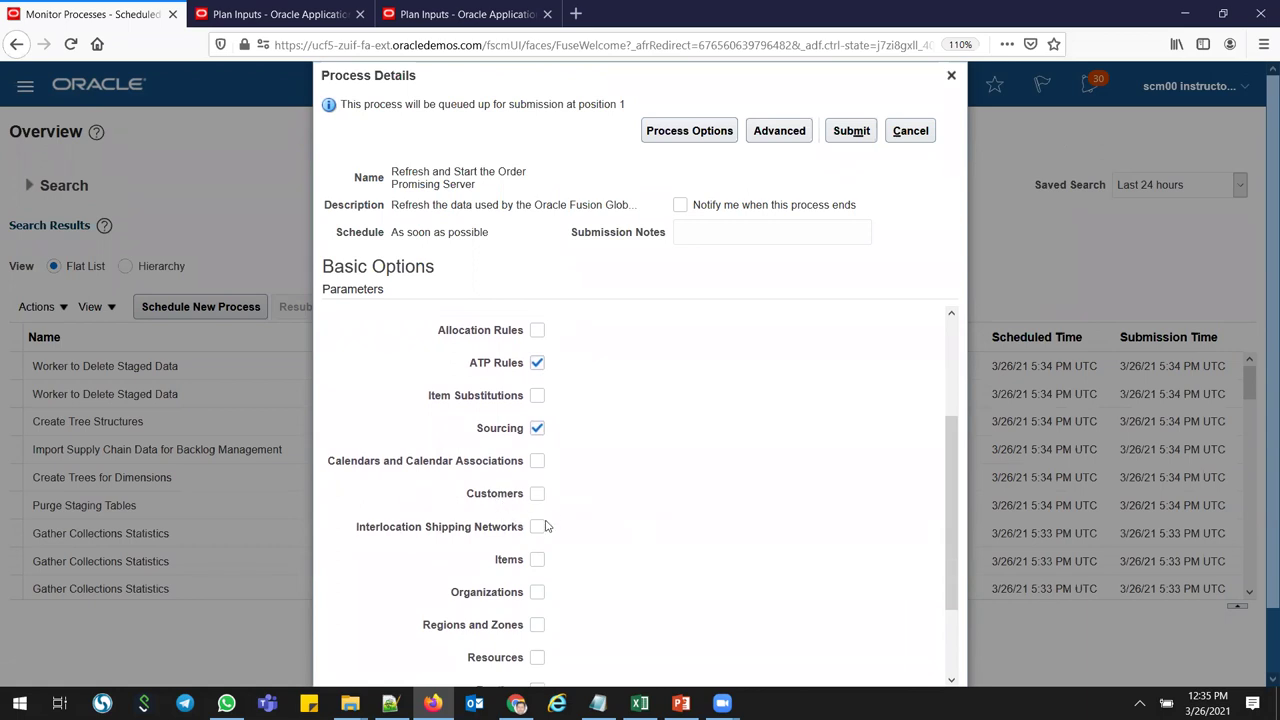
pyautogui.click(537, 559)
pyautogui.moveTo(951, 590); pyautogui.dragTo(940, 460)
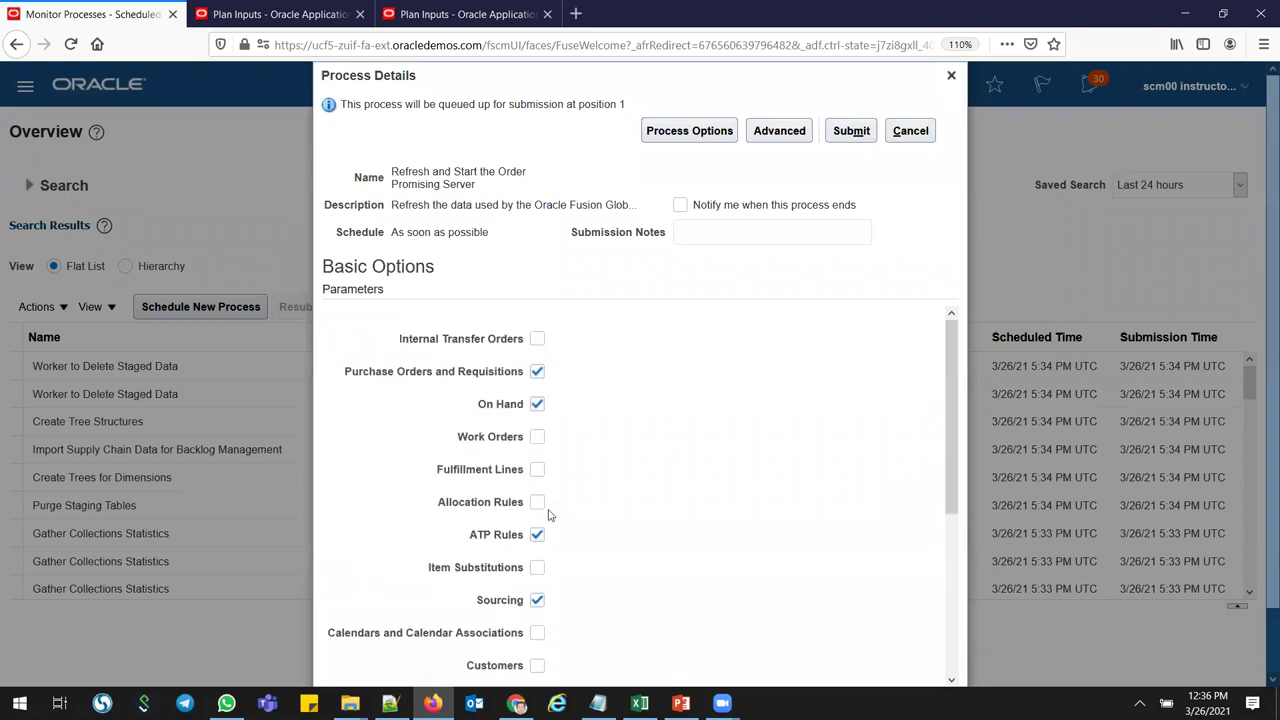
# - Submit the order promising server process and refresh the process list to follow its status
pyautogui.click(851, 131)
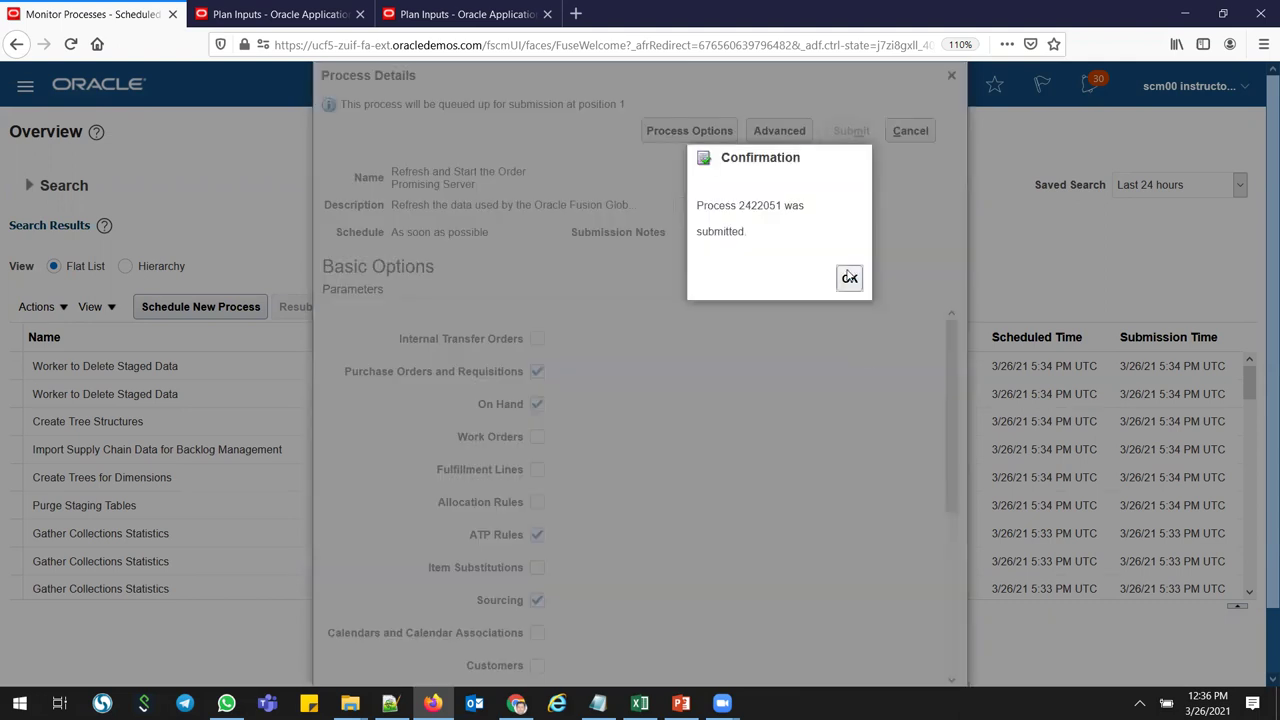
pyautogui.click(849, 280)
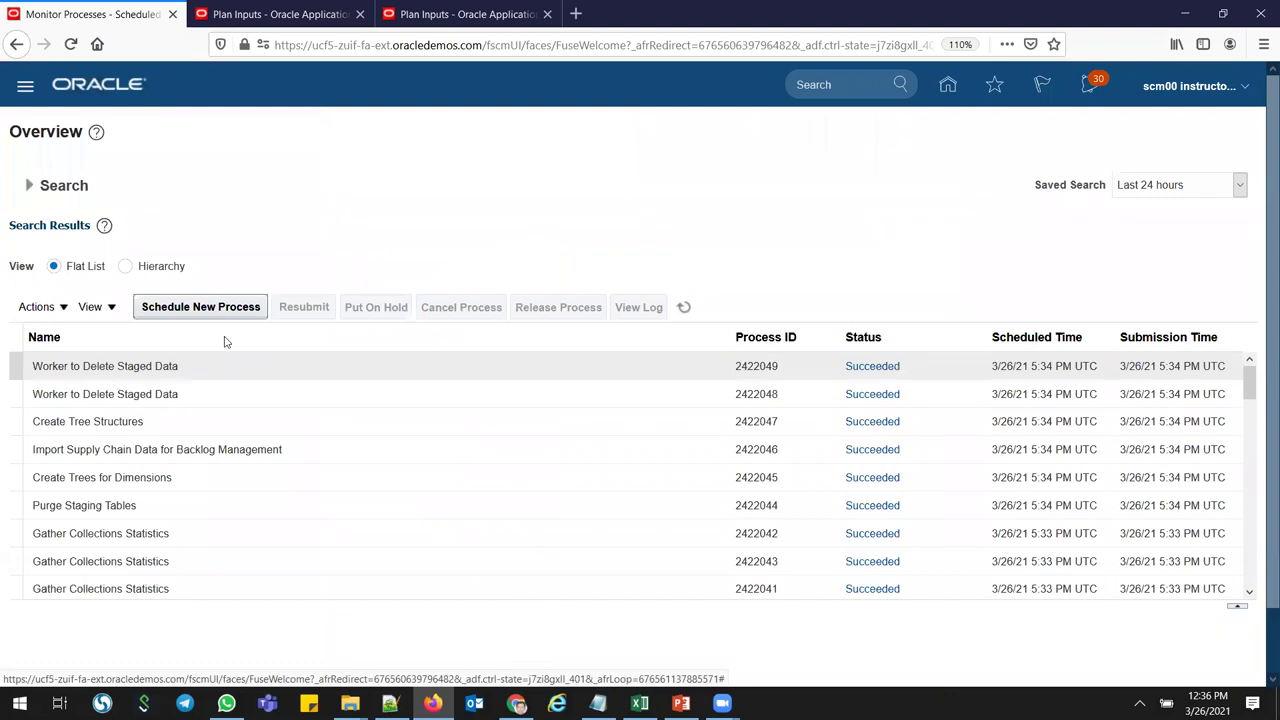
pyautogui.click(684, 308)
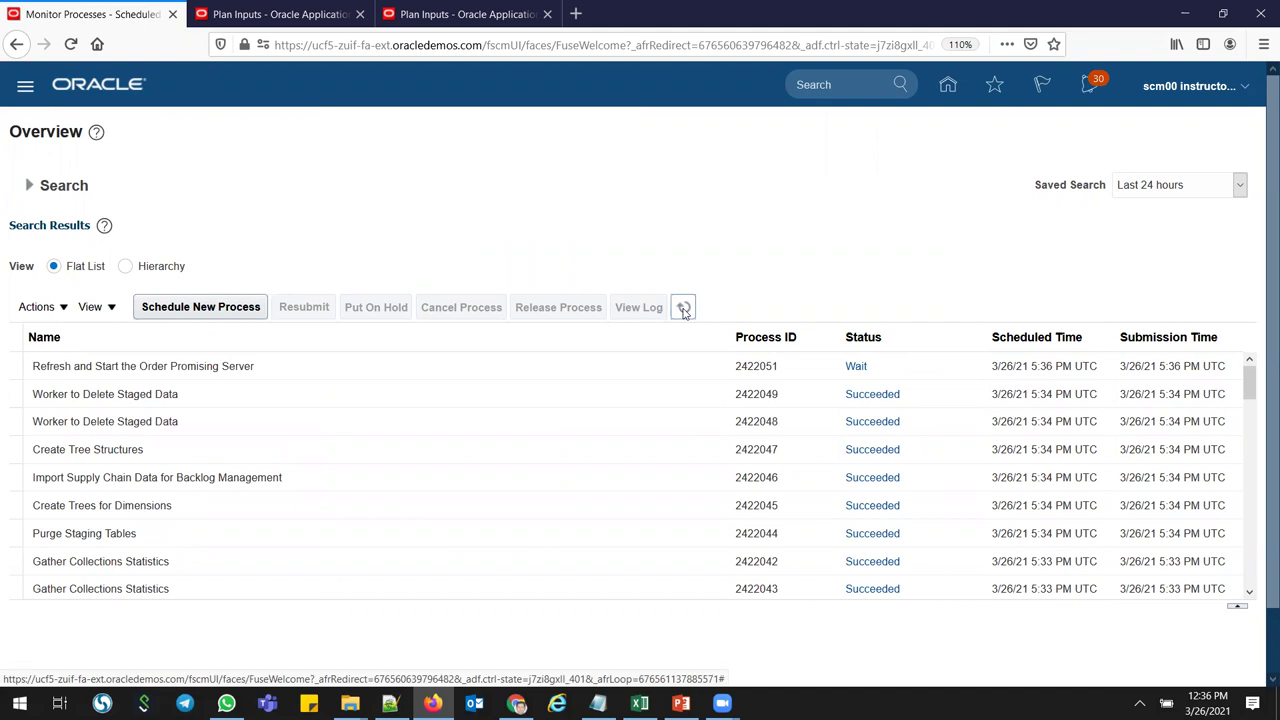
pyautogui.click(684, 309)
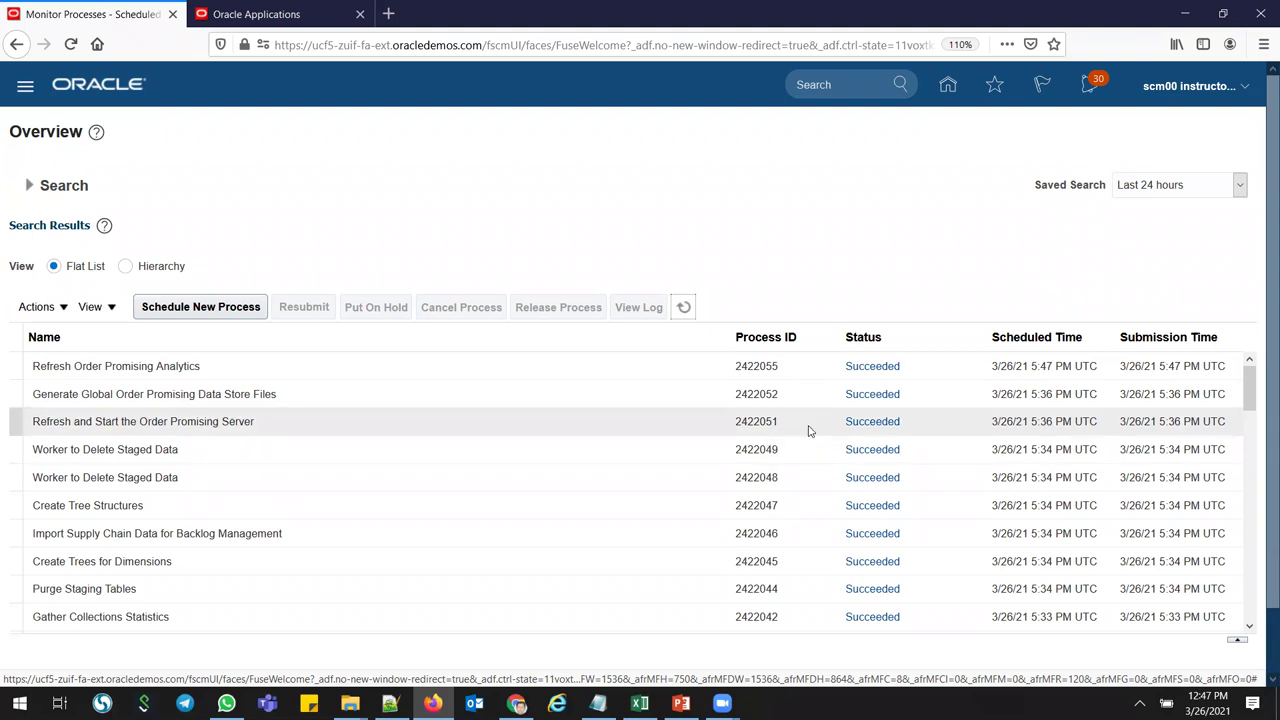
pyautogui.click(234, 7)
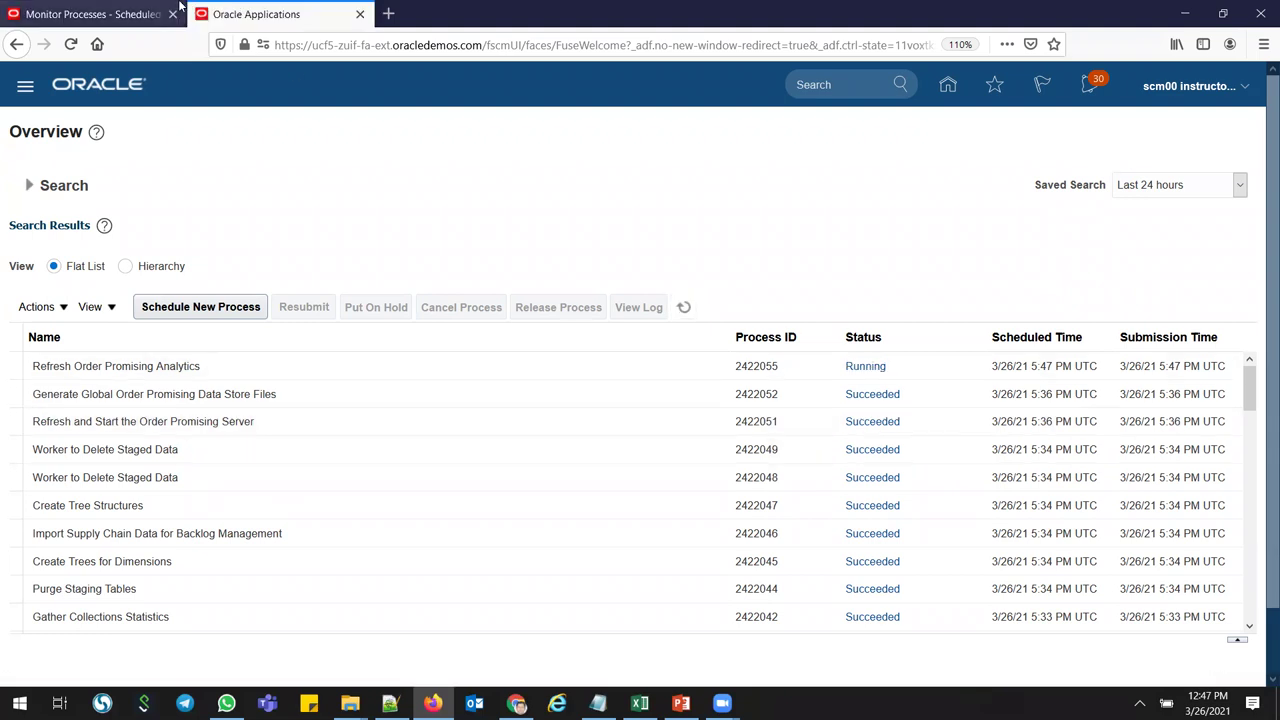
pyautogui.moveTo(234, 7); pyautogui.dragTo(100, 16)
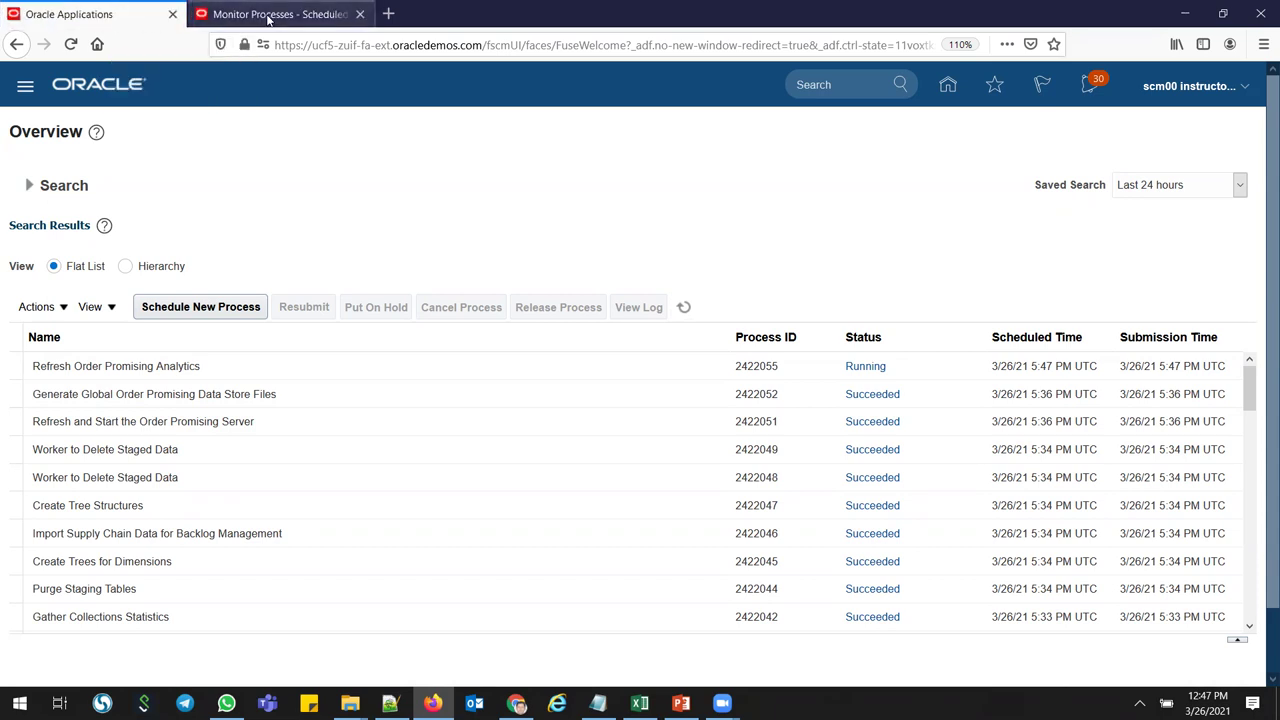
pyautogui.moveTo(290, 14); pyautogui.dragTo(90, 14)
pyautogui.click(251, 16)
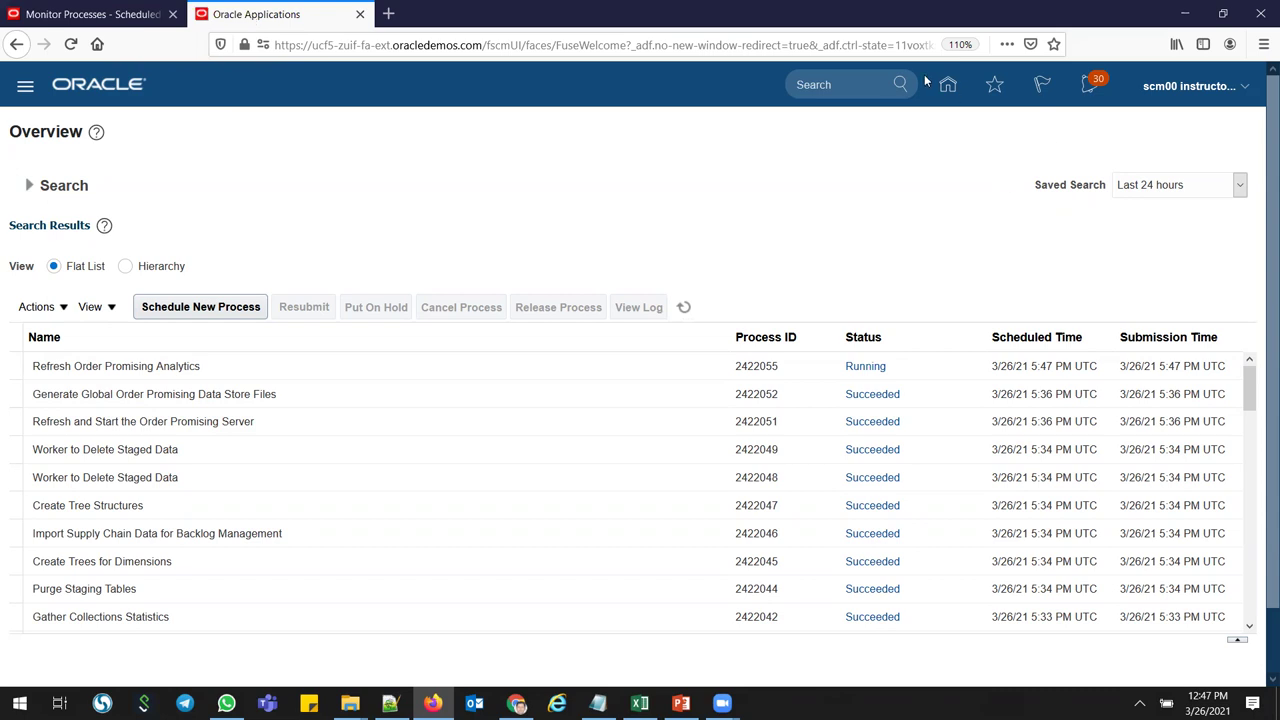
# - Go to the Oracle Applications home page and open the Order Management work area
pyautogui.click(951, 95)
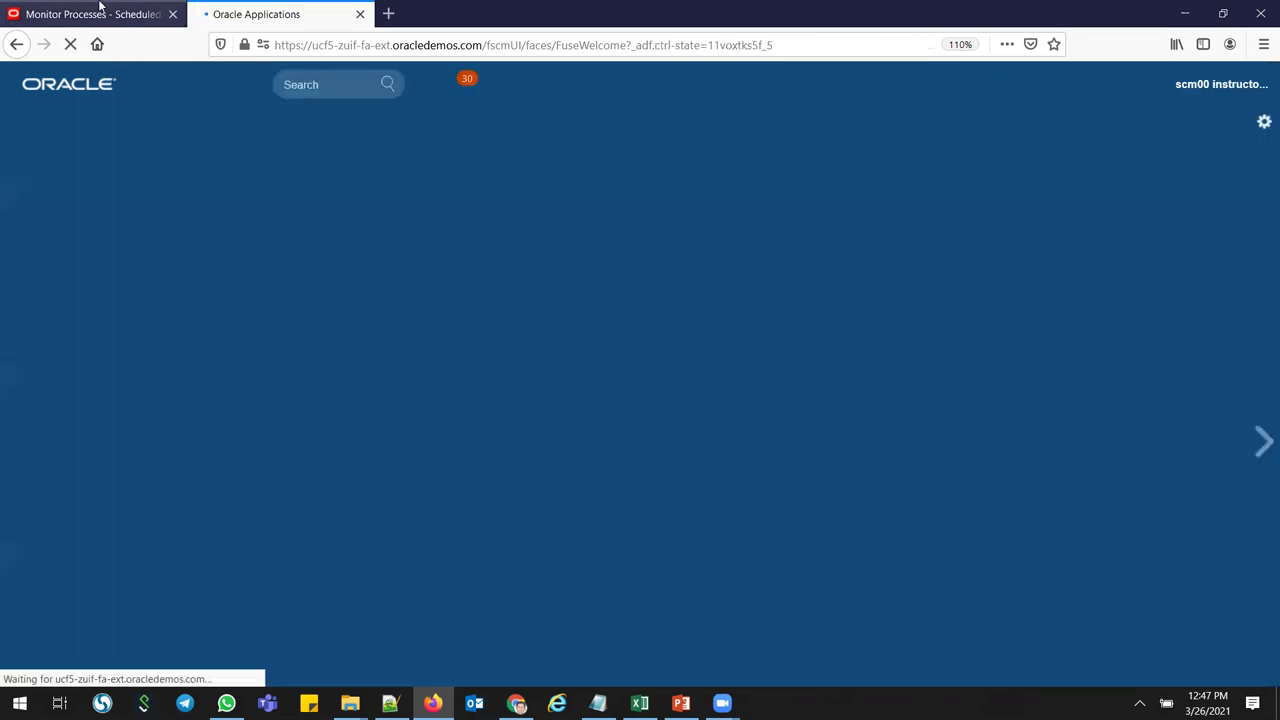
pyautogui.click(100, 6)
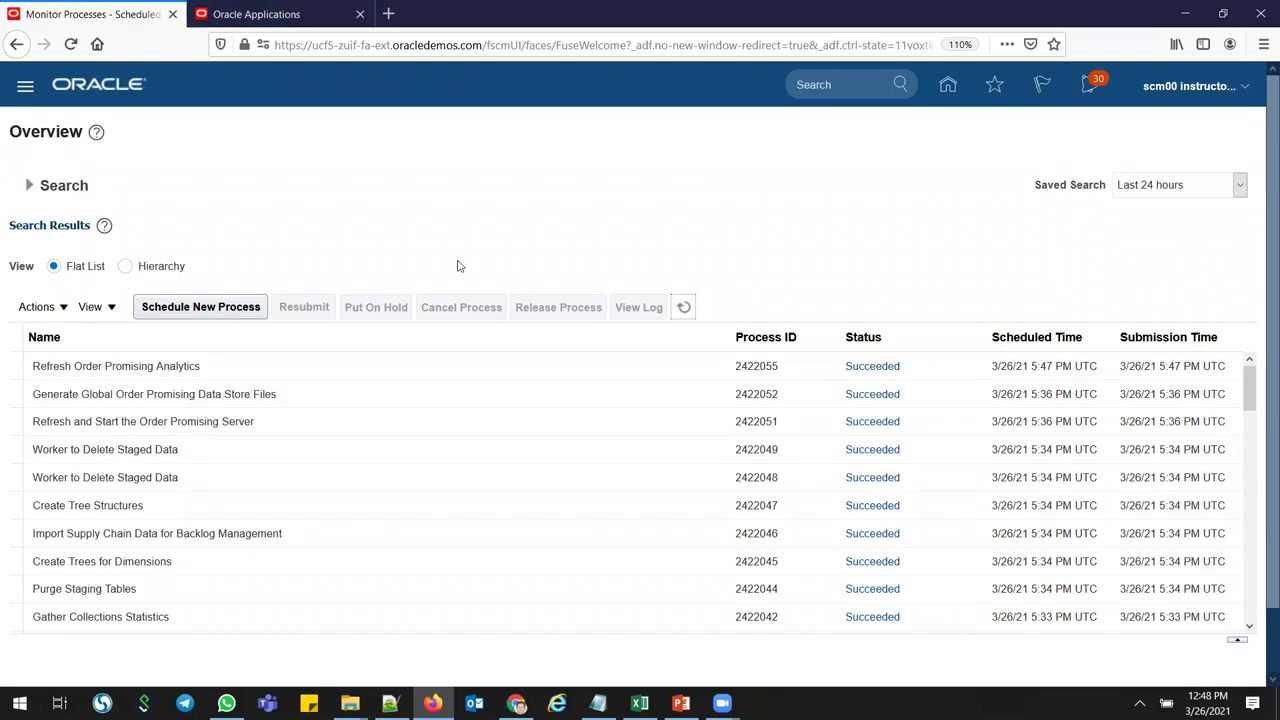
pyautogui.click(262, 14)
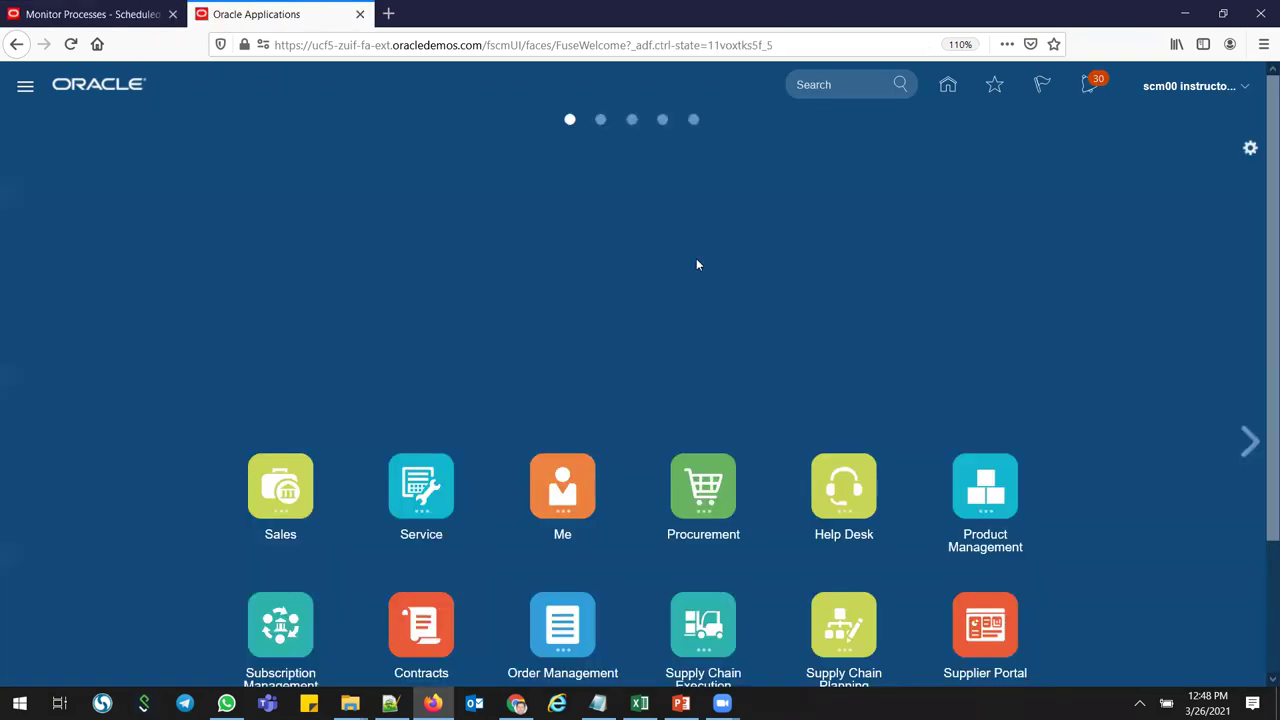
pyautogui.scroll(-3, 657, 437)
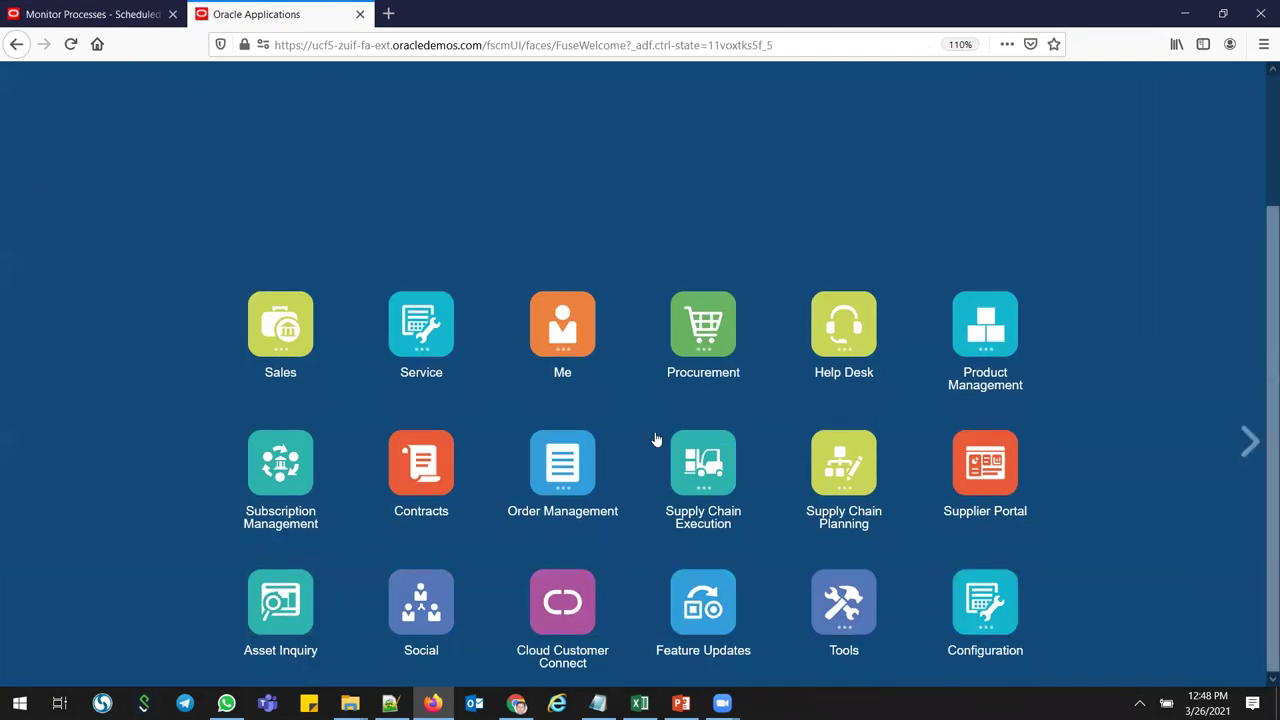
pyautogui.click(592, 457)
pyautogui.click(503, 572)
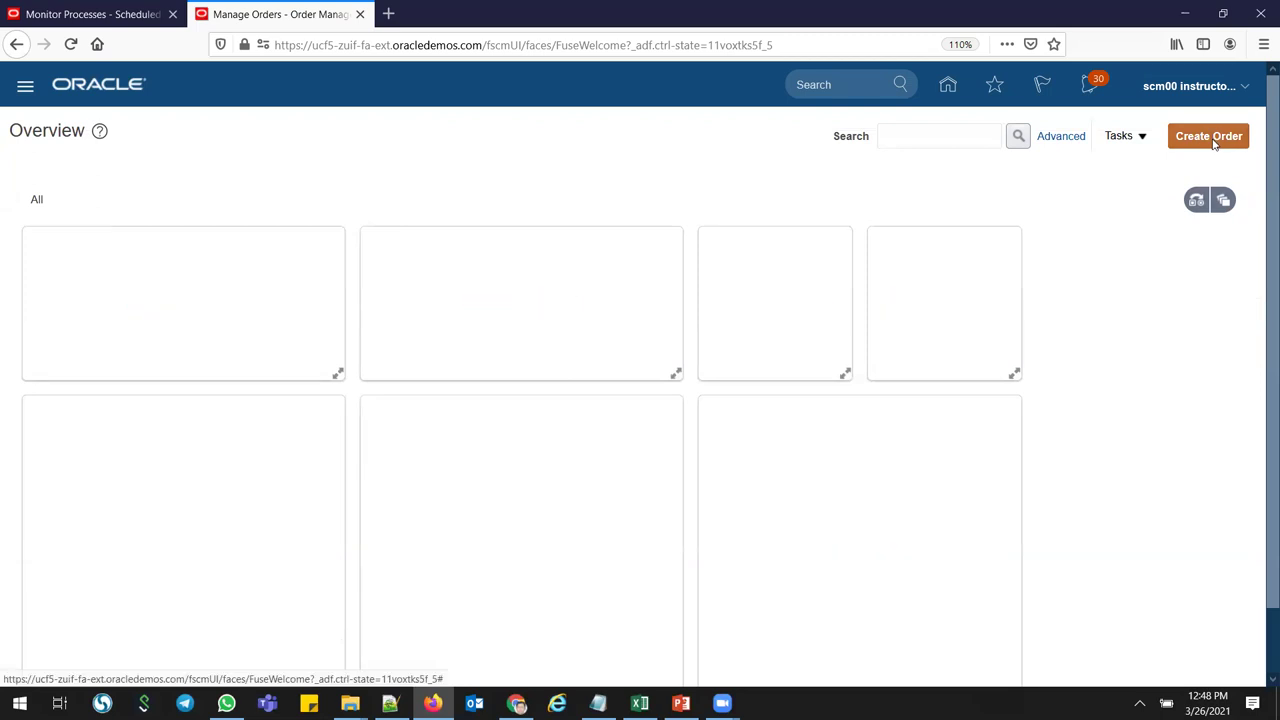
# - Create a new sales order and set its business unit to US1 Business Unit
pyautogui.click(1146, 142)
pyautogui.click(1220, 140)
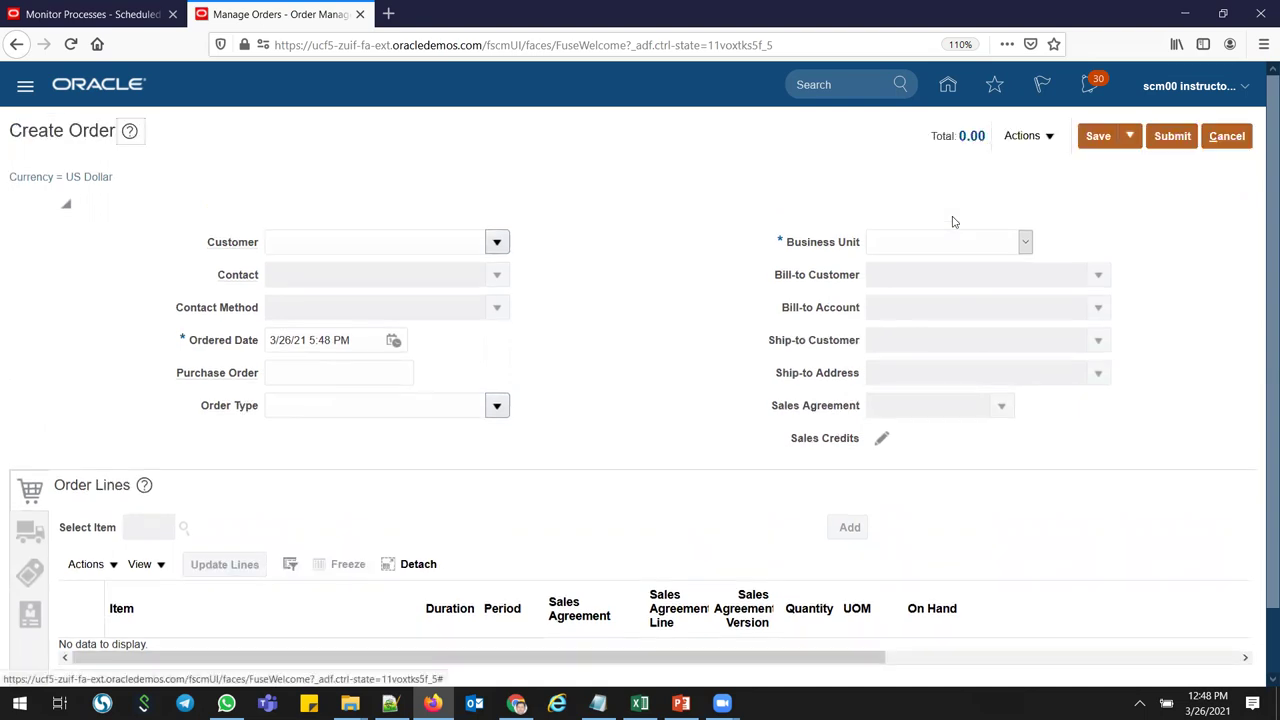
pyautogui.click(915, 248)
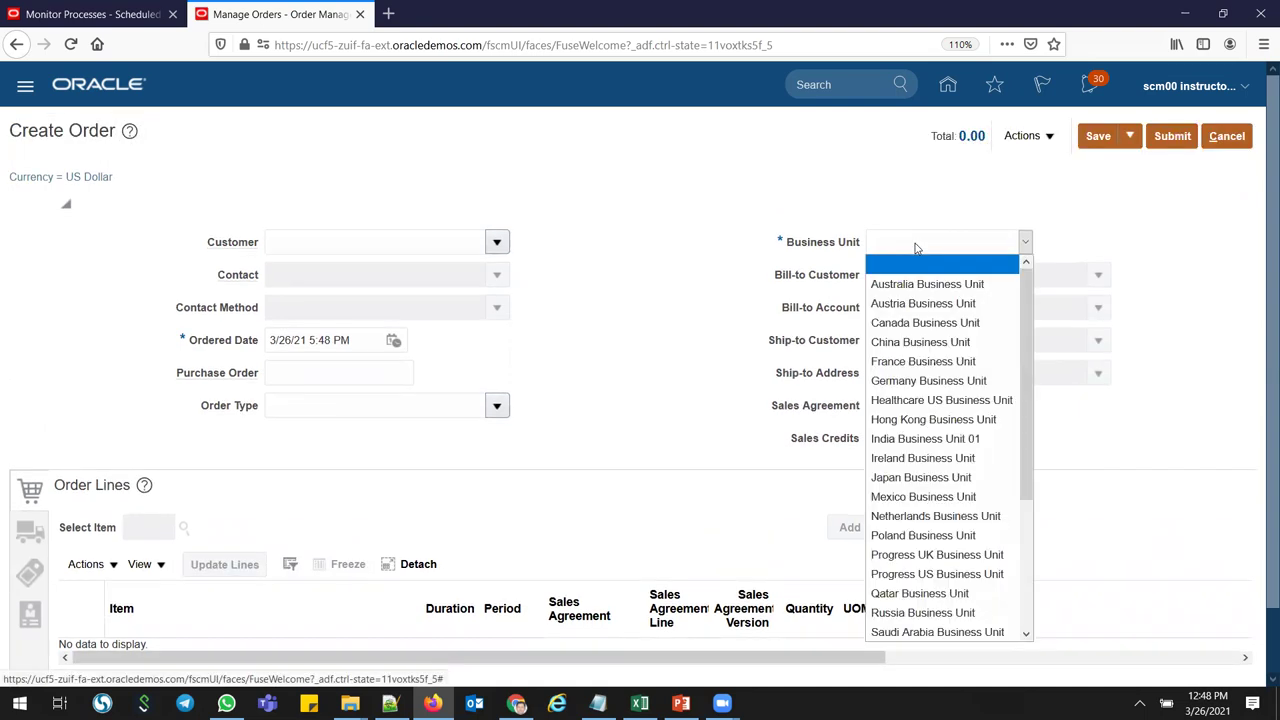
pyautogui.write('US1 Business Unit')
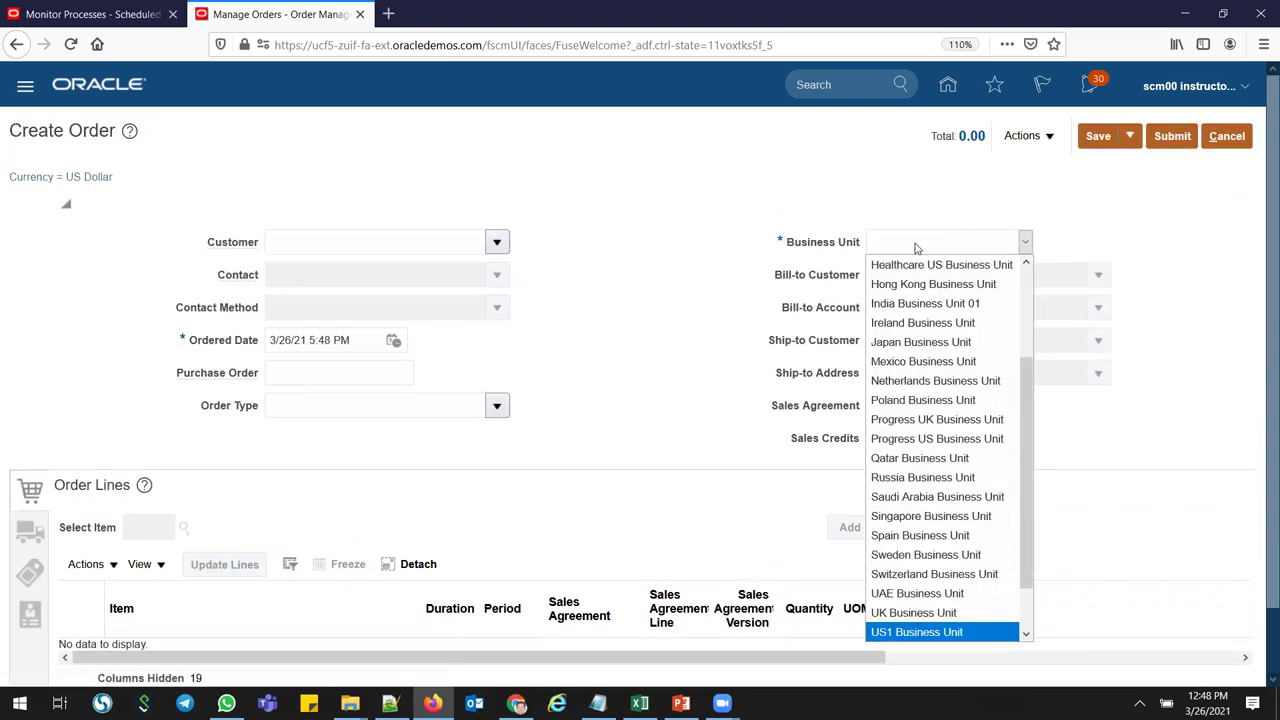
pyautogui.click(915, 248)
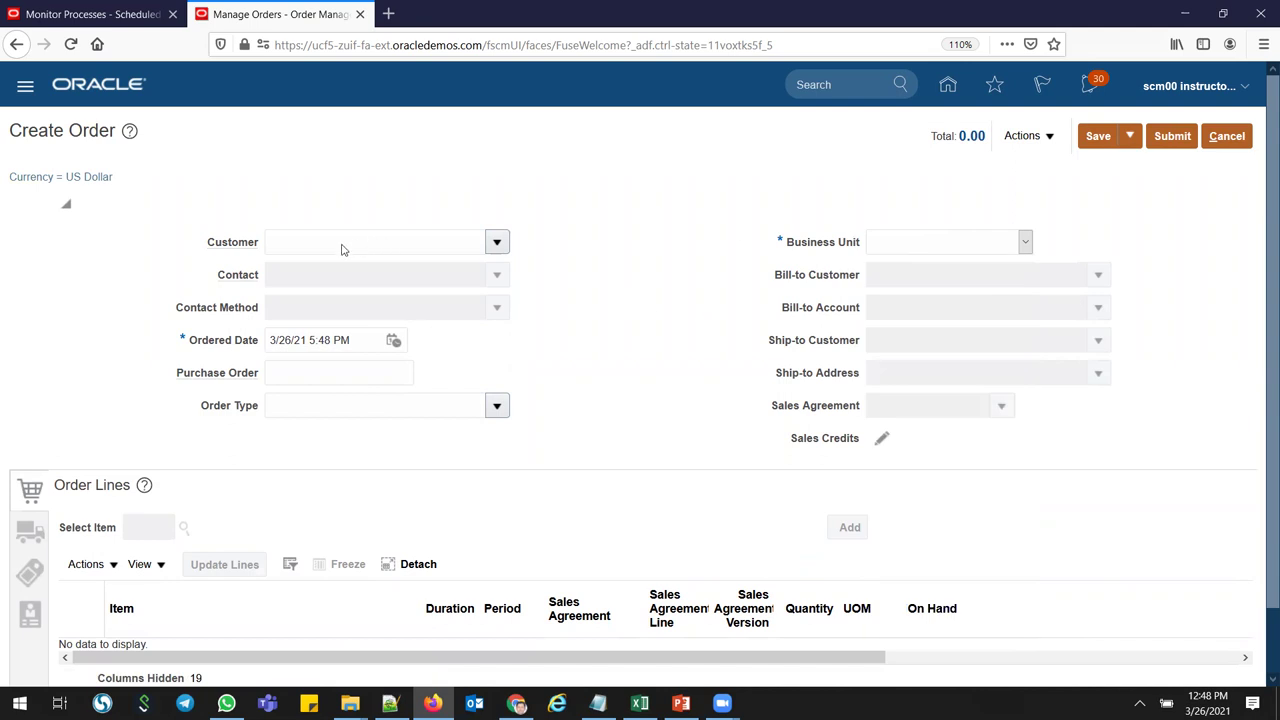
pyautogui.click(937, 252)
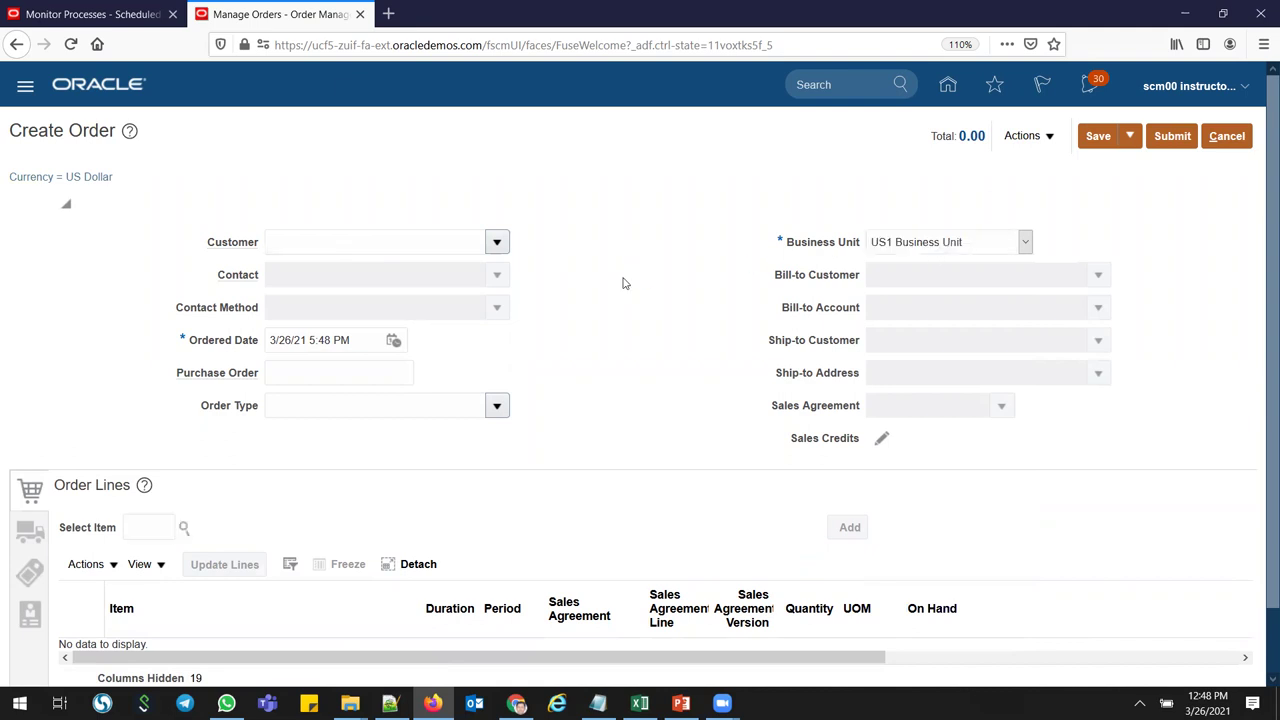
# - Set the order's customer to Computer Service and Rentals
pyautogui.click(360, 246)
pyautogui.write('computer')
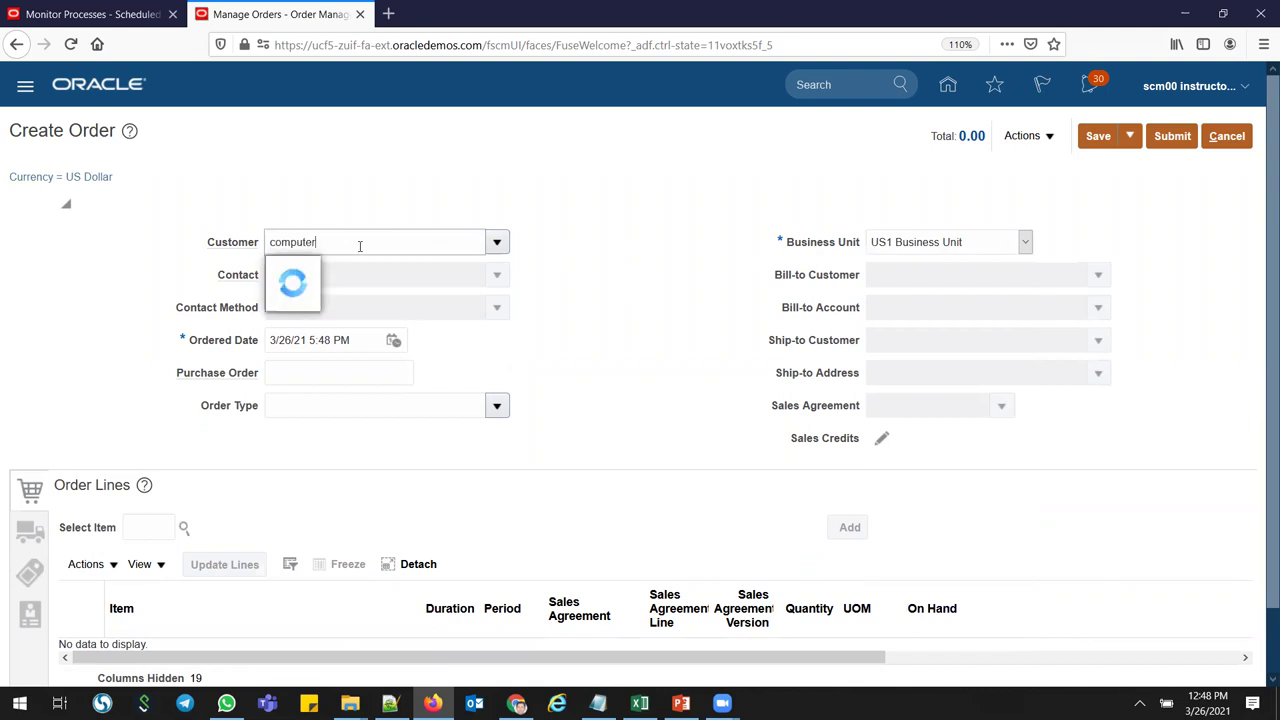
pyautogui.click(360, 270)
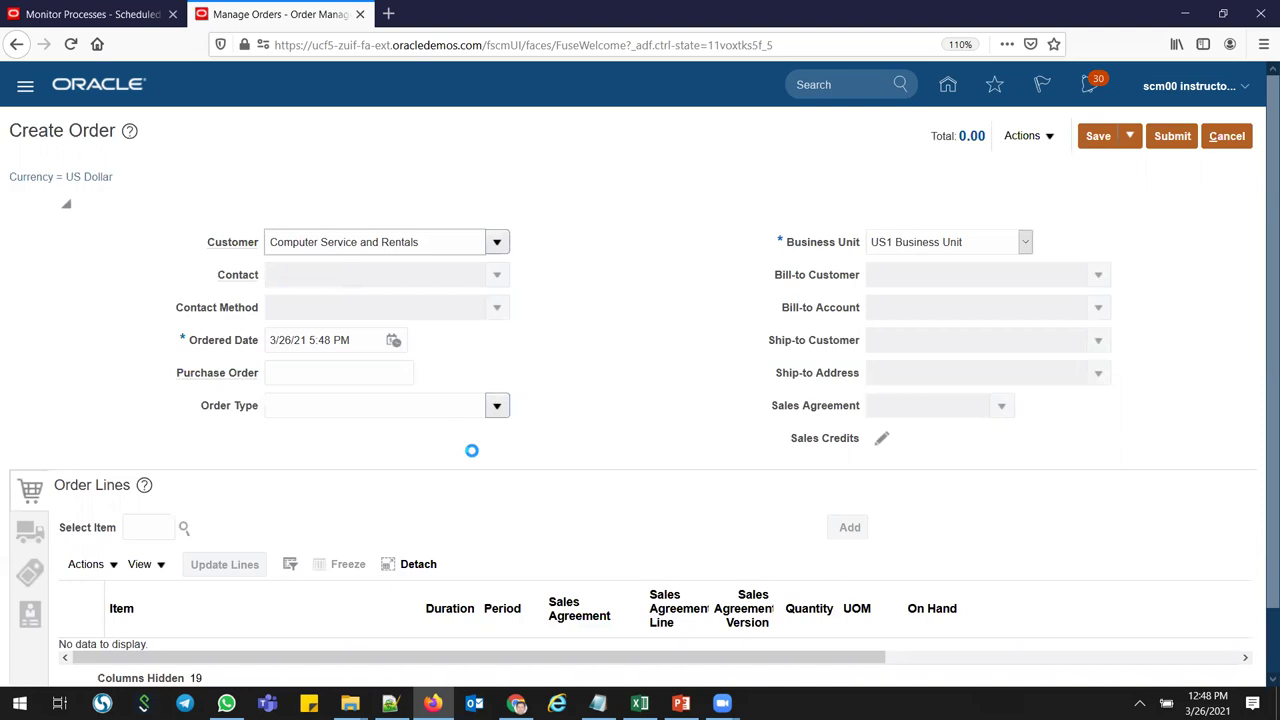
# - Add an order line for item s22_B2B_item3 with a quantity of 10 Ea
pyautogui.click(146, 523)
pyautogui.write('s22')
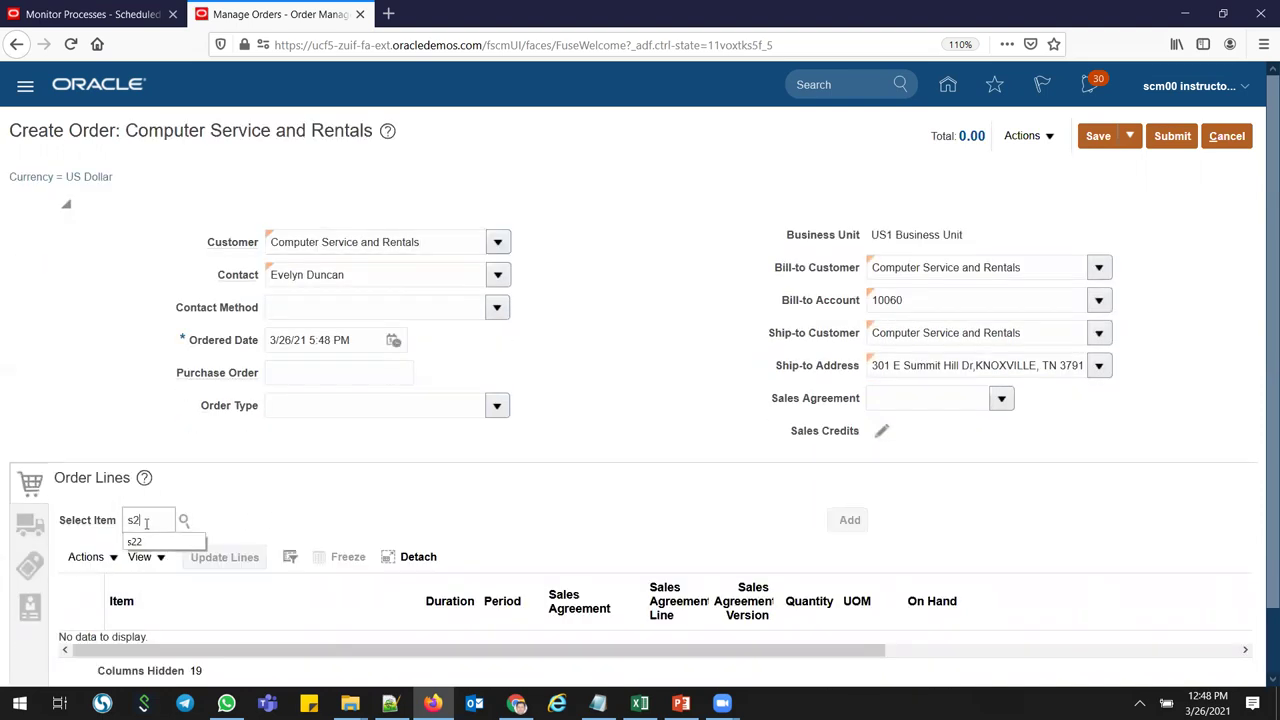
pyautogui.write('_b2b_')
pyautogui.write('em3')
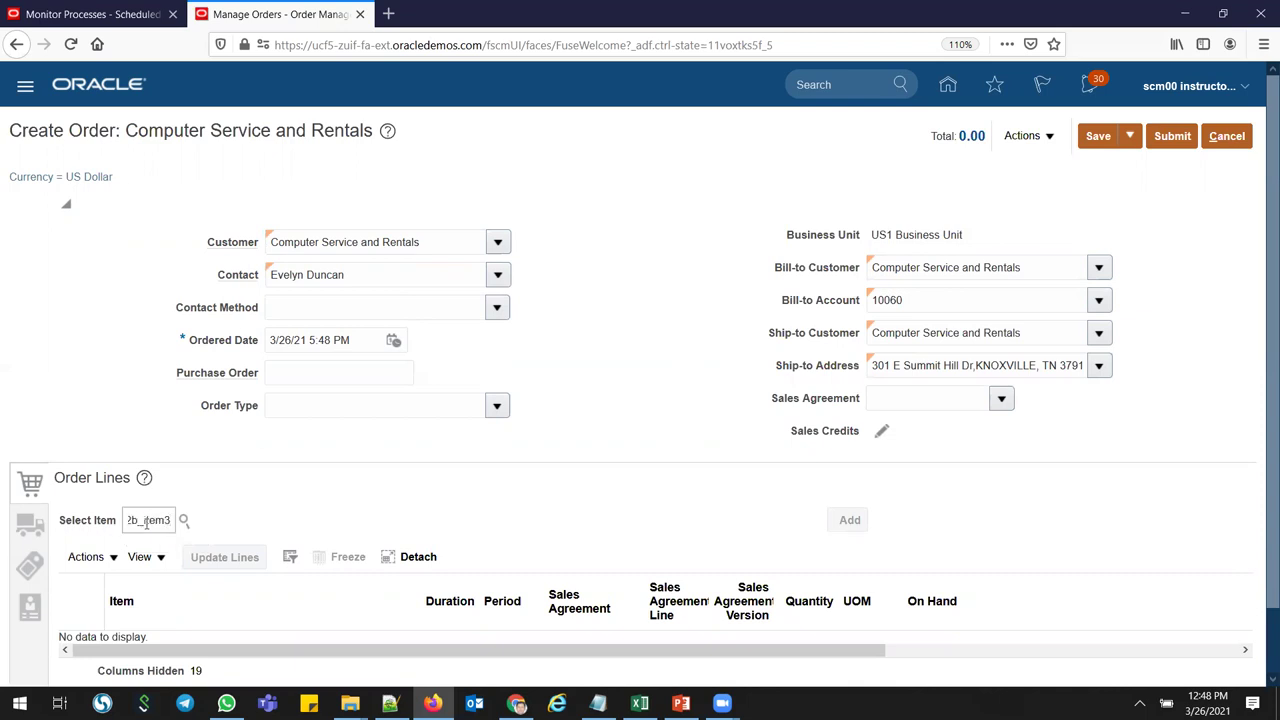
pyautogui.press('Tab')
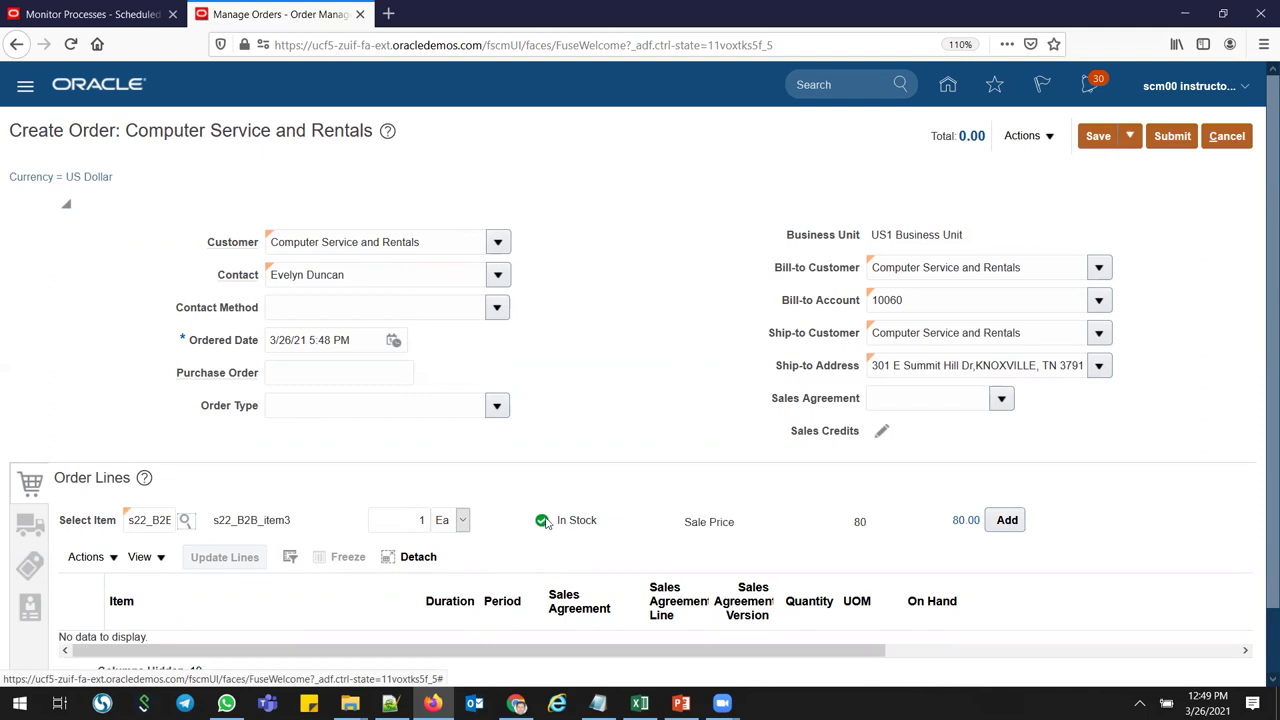
pyautogui.doubleClick(397, 521)
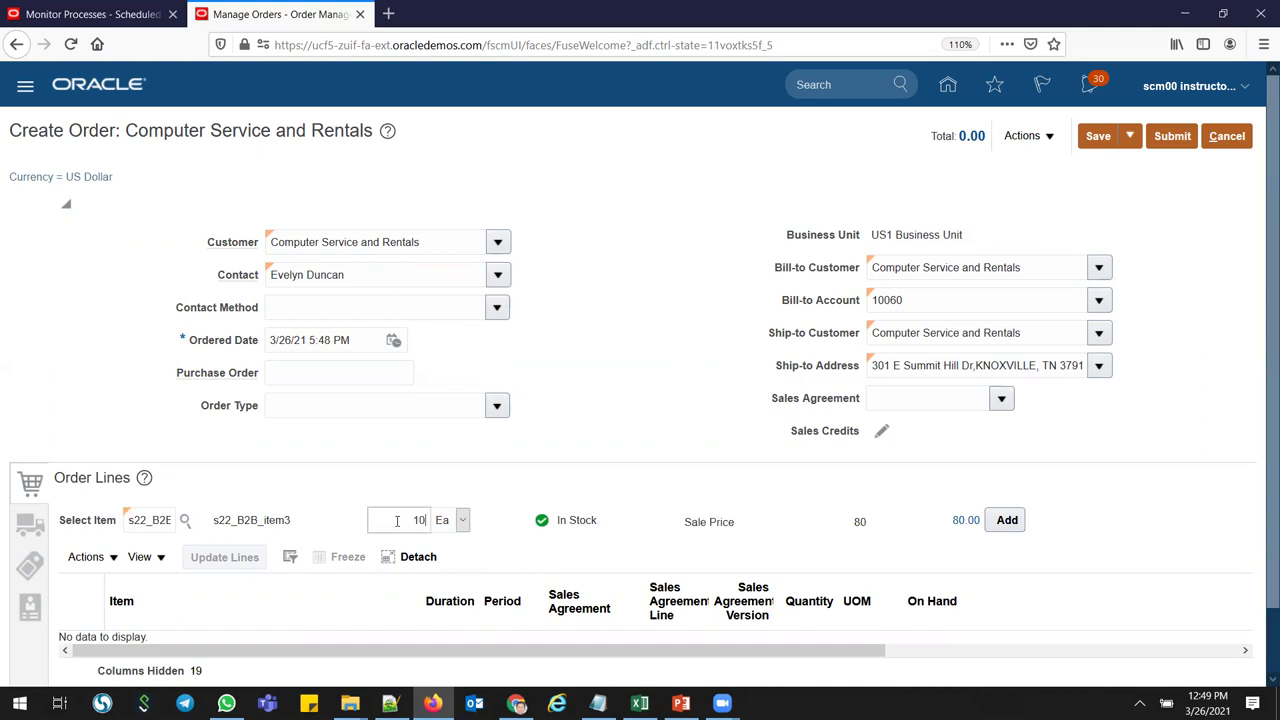
pyautogui.write('10')
pyautogui.press('Tab')
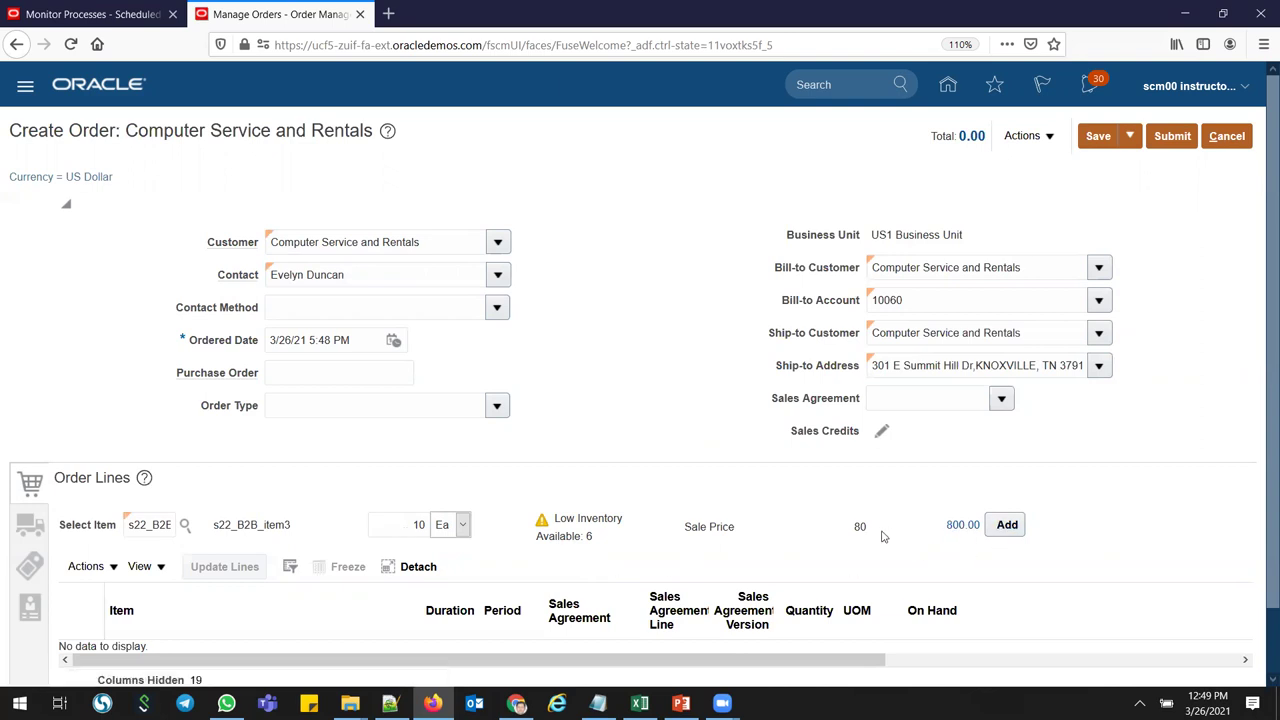
pyautogui.click(1005, 533)
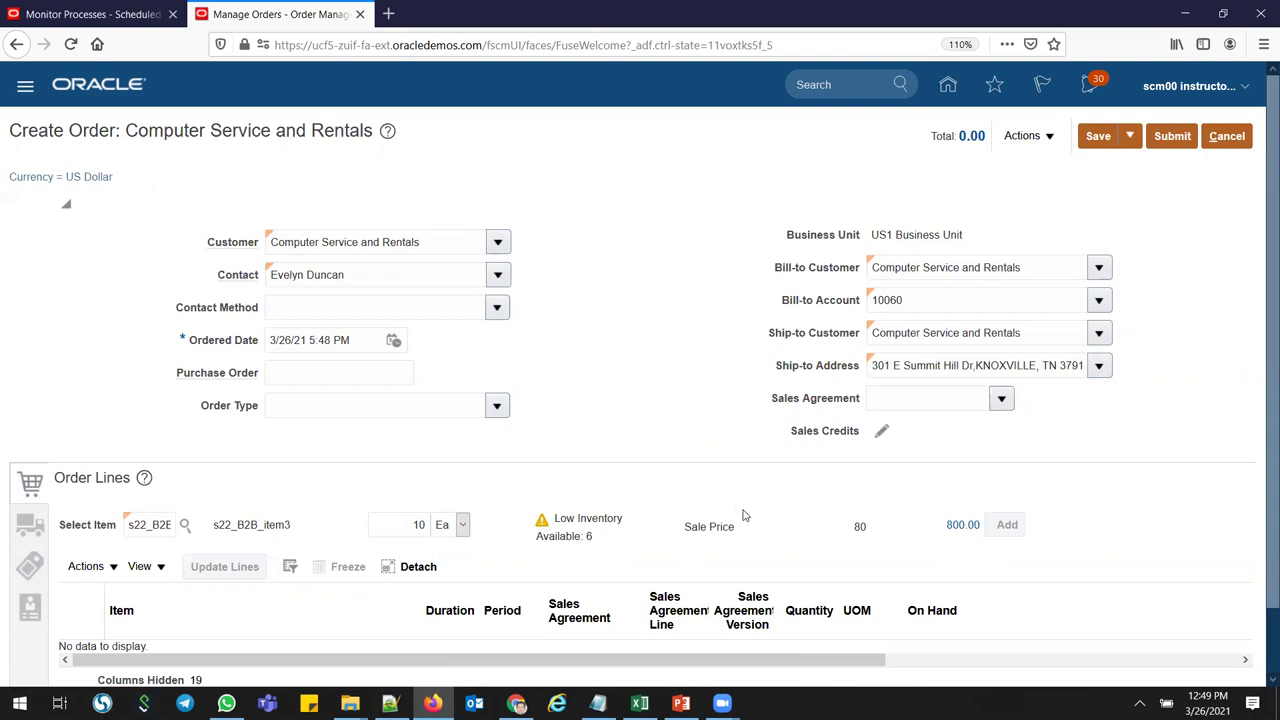
# - In the order's general shipment details, set the requested date to 3/28/21 5:48 PM
pyautogui.scroll(-1, 1260, 400)
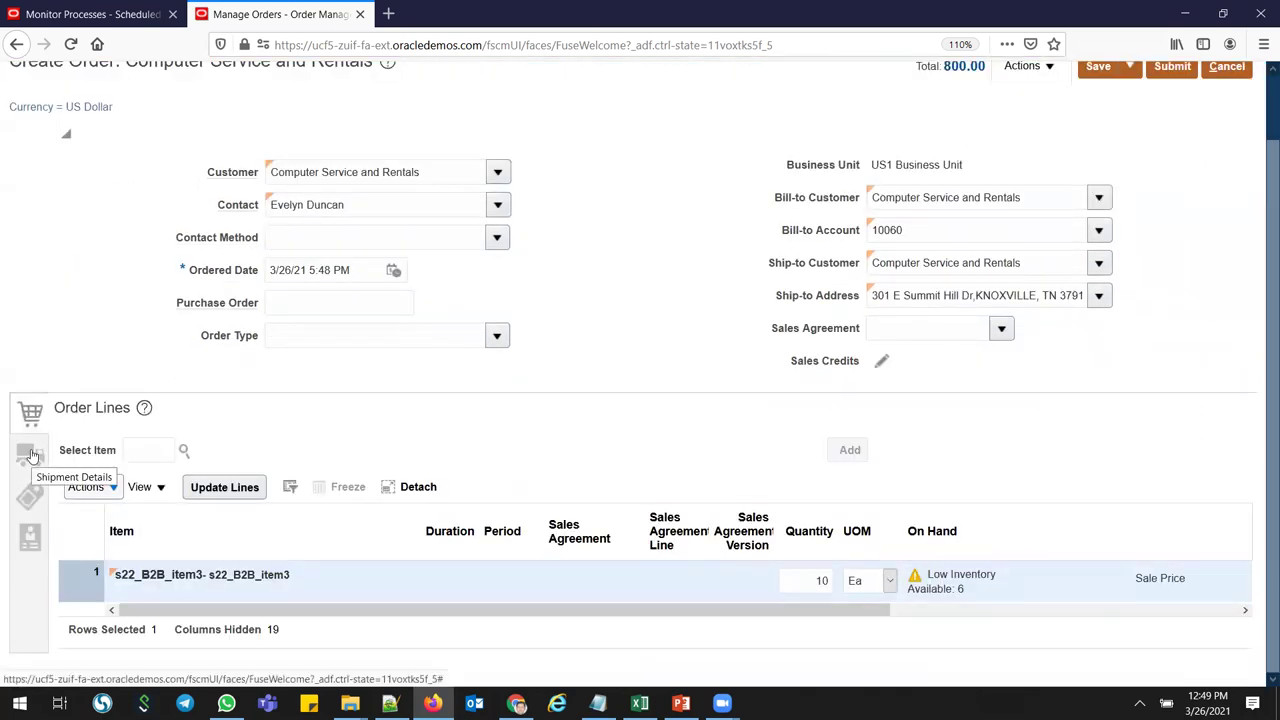
pyautogui.click(31, 455)
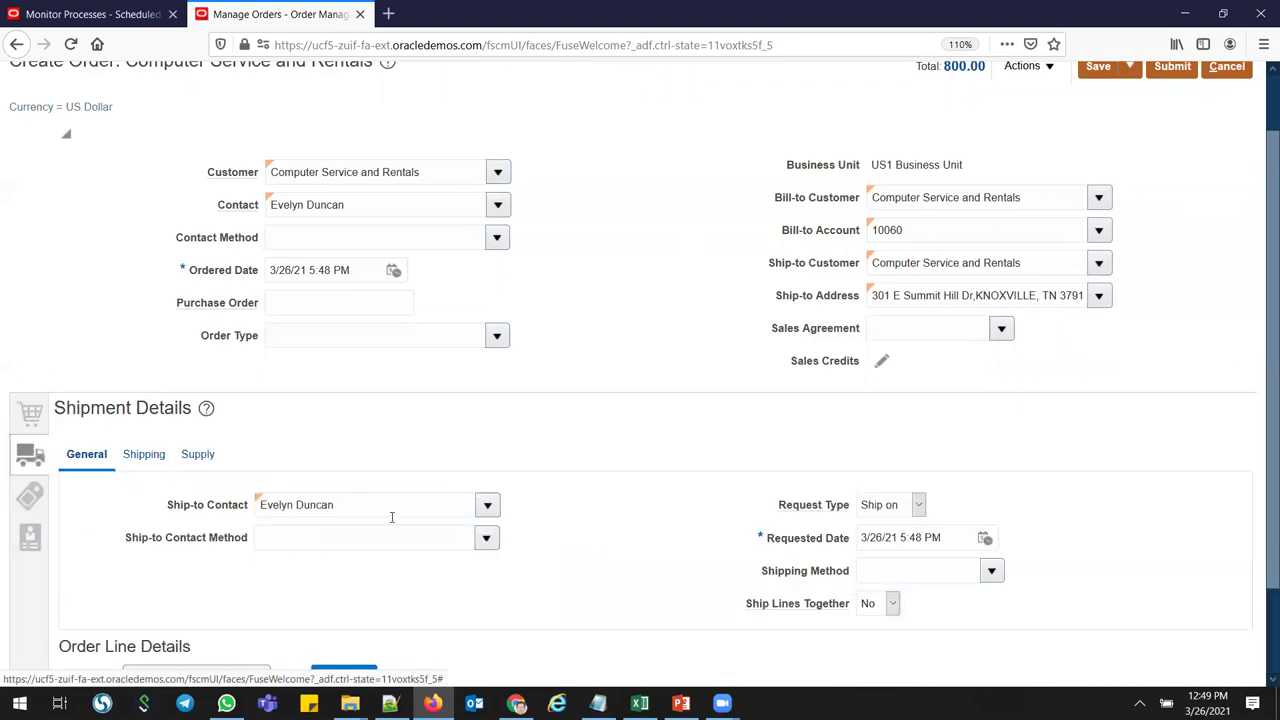
pyautogui.click(883, 537)
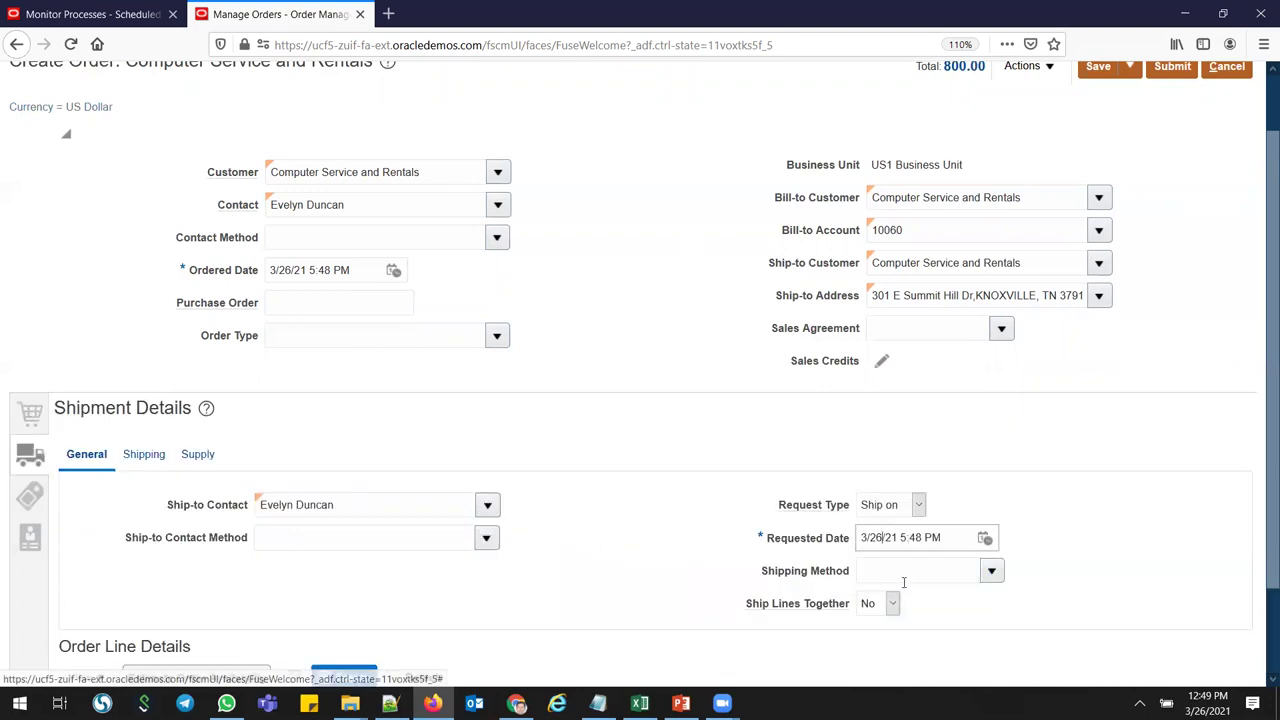
pyautogui.press('BackSpace')
pyautogui.write('8')
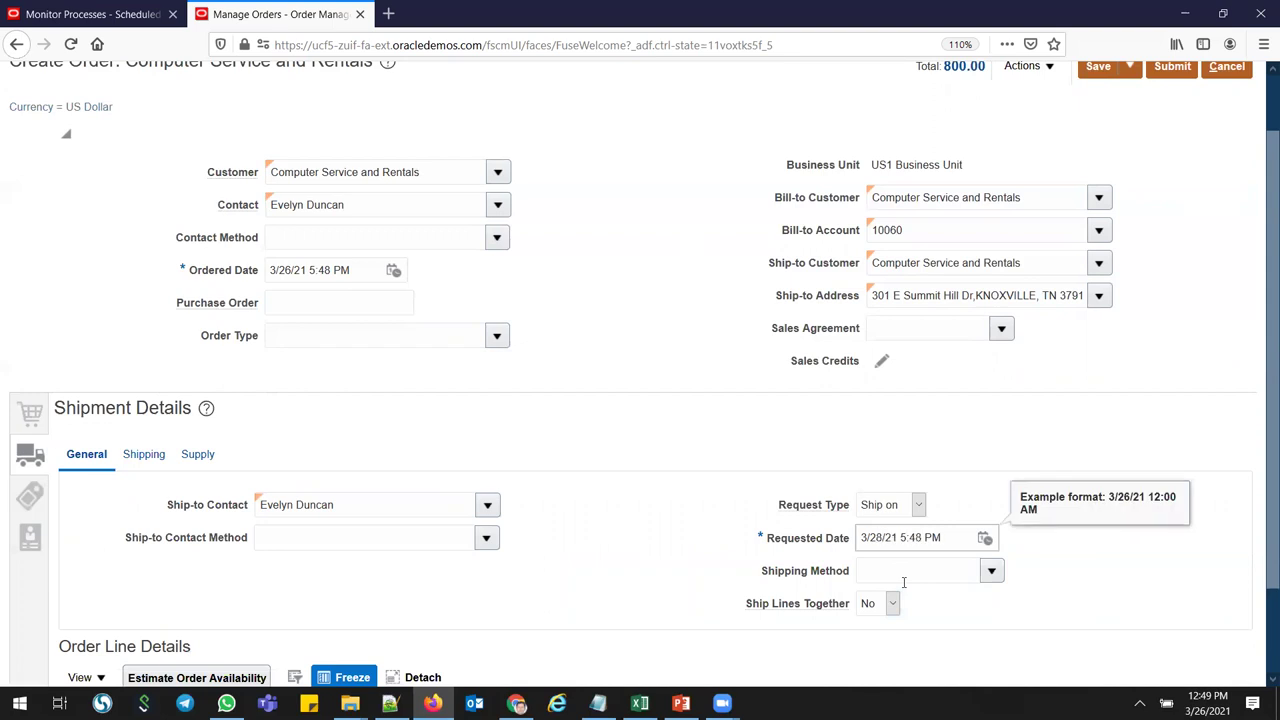
pyautogui.click(658, 561)
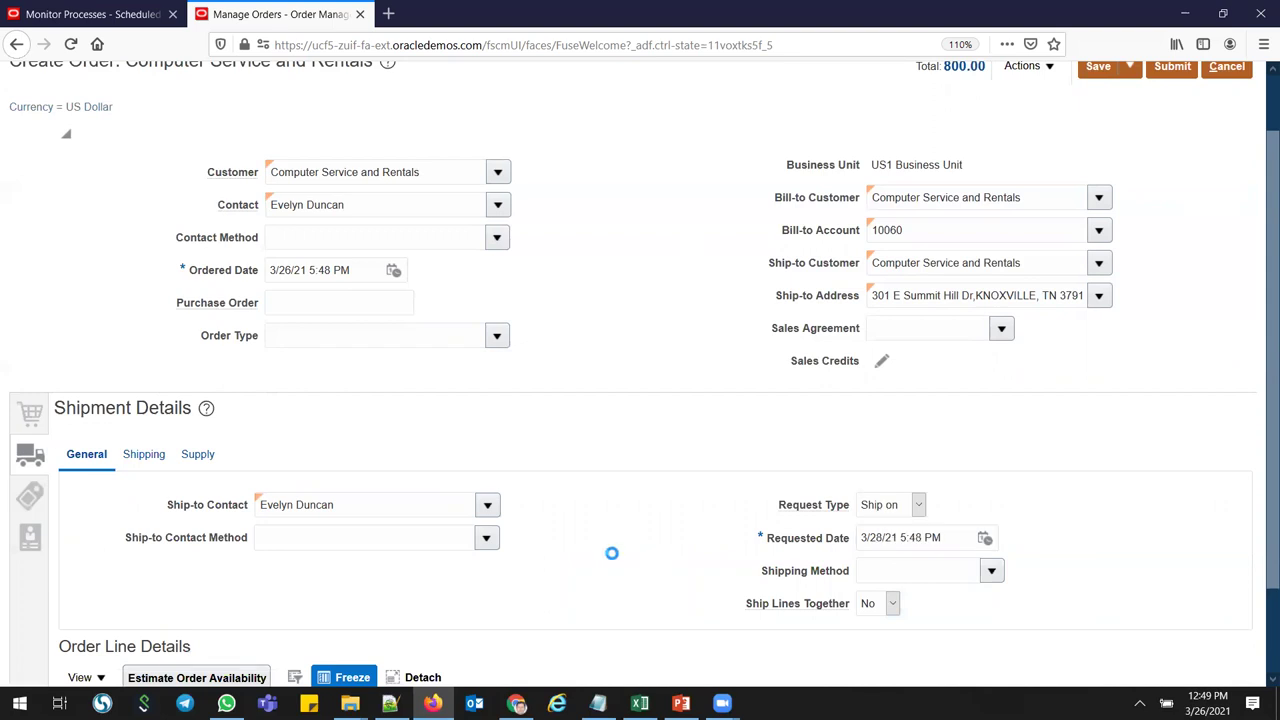
# - Set the supply warehouse to 001 - Seattle in the shipment details and save the order
pyautogui.click(198, 460)
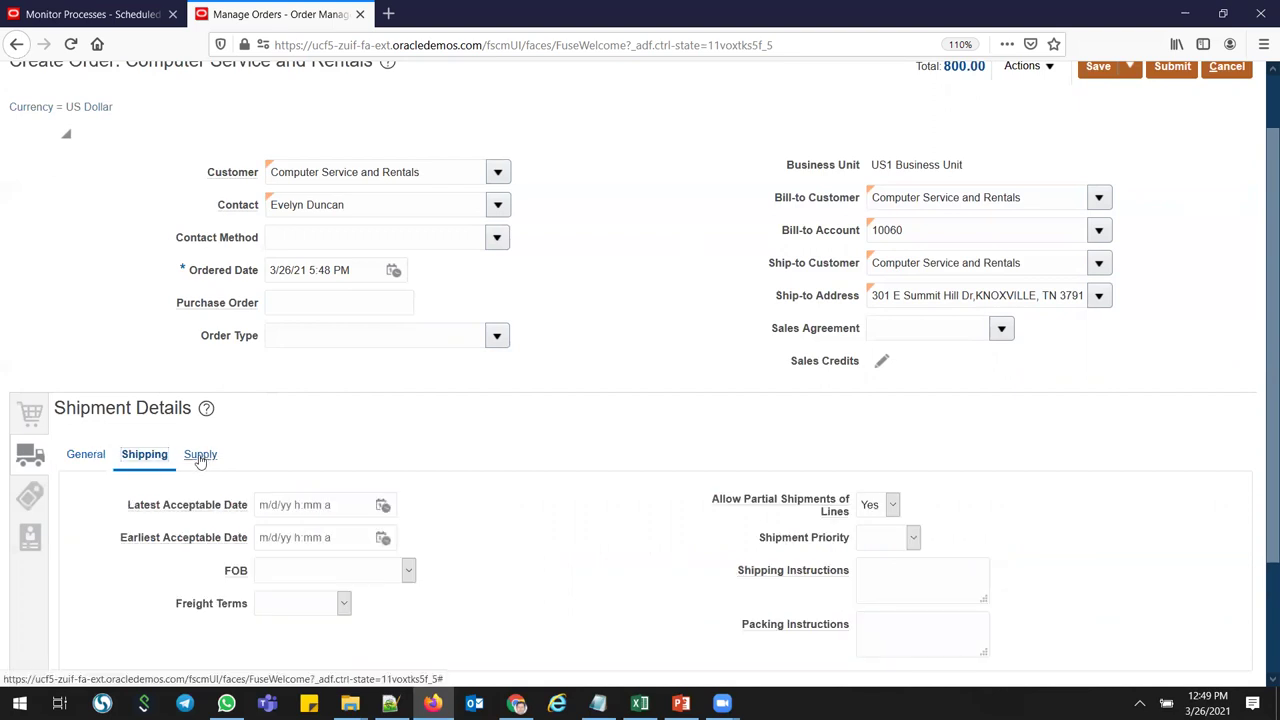
pyautogui.click(313, 510)
pyautogui.write('001')
pyautogui.press('Tab')
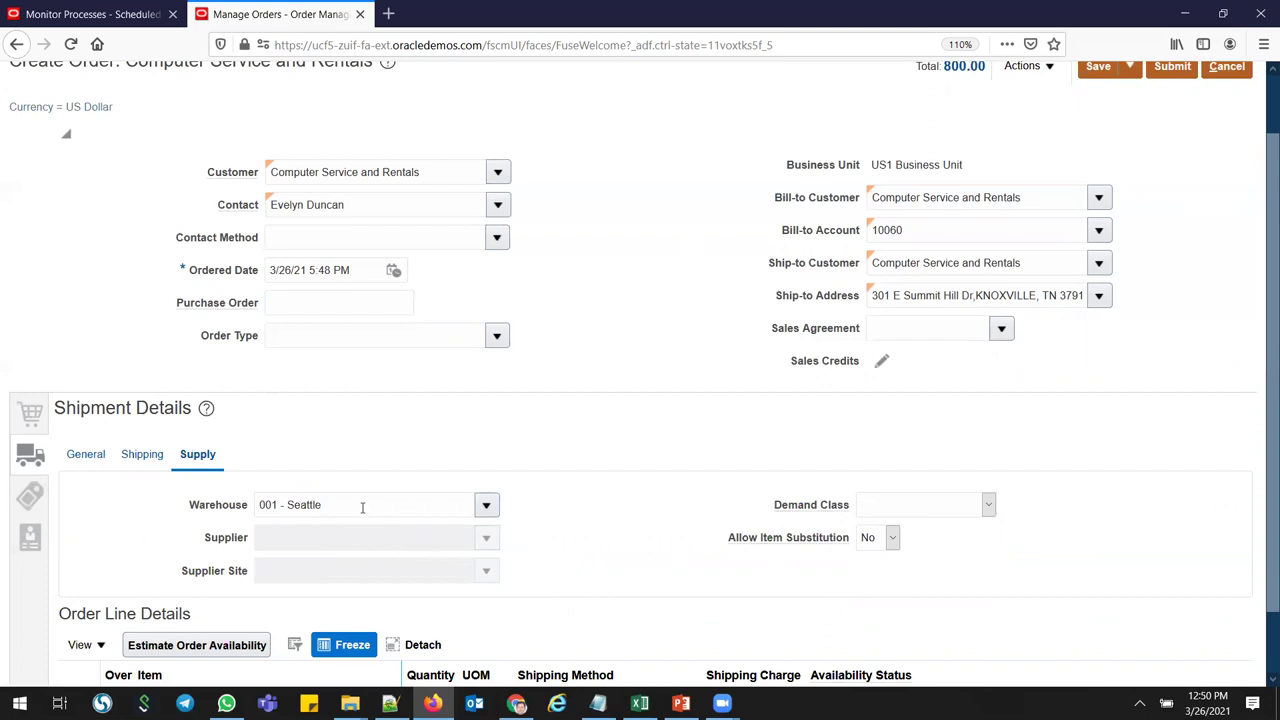
pyautogui.scroll(-1, 1261, 561)
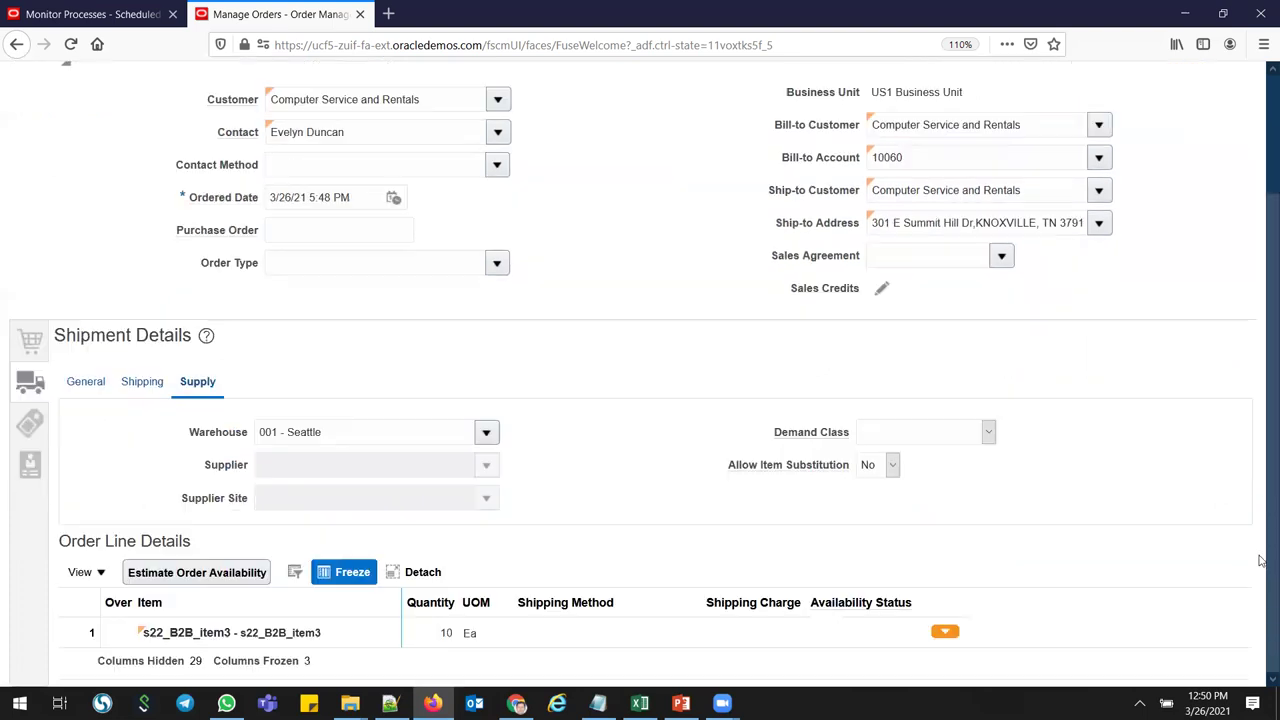
pyautogui.scroll(2, 1261, 561)
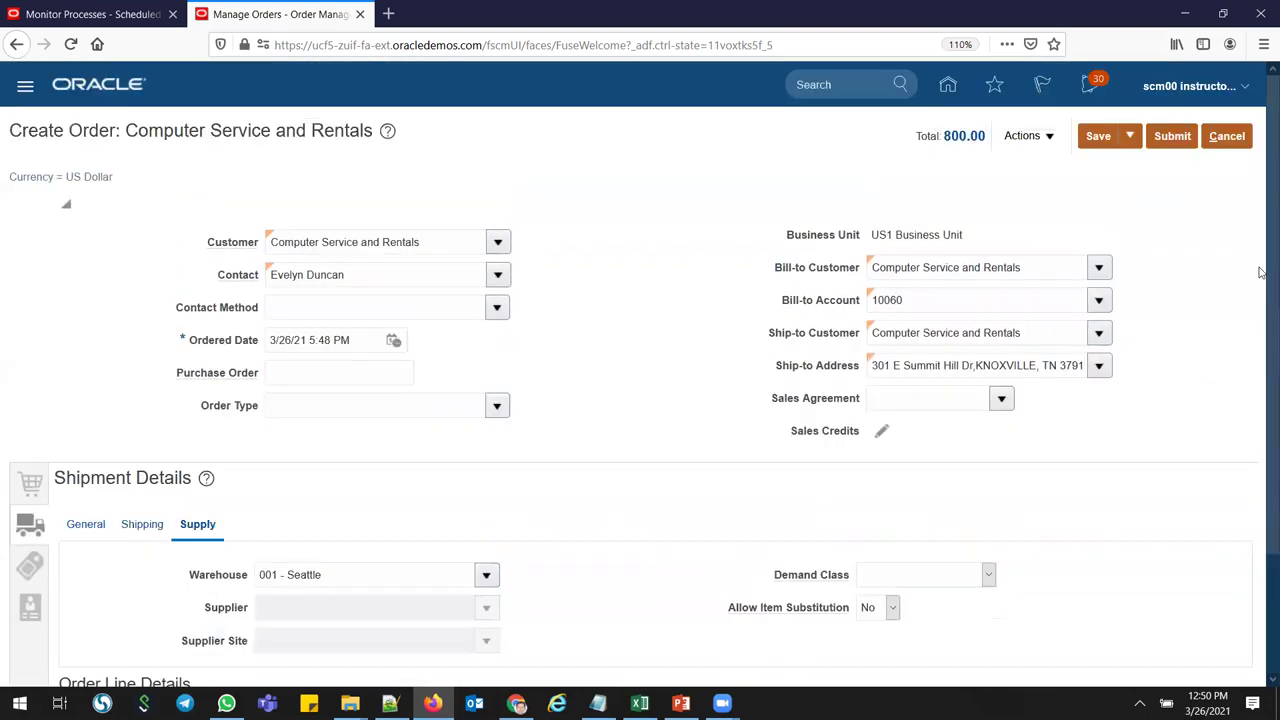
pyautogui.click(1100, 136)
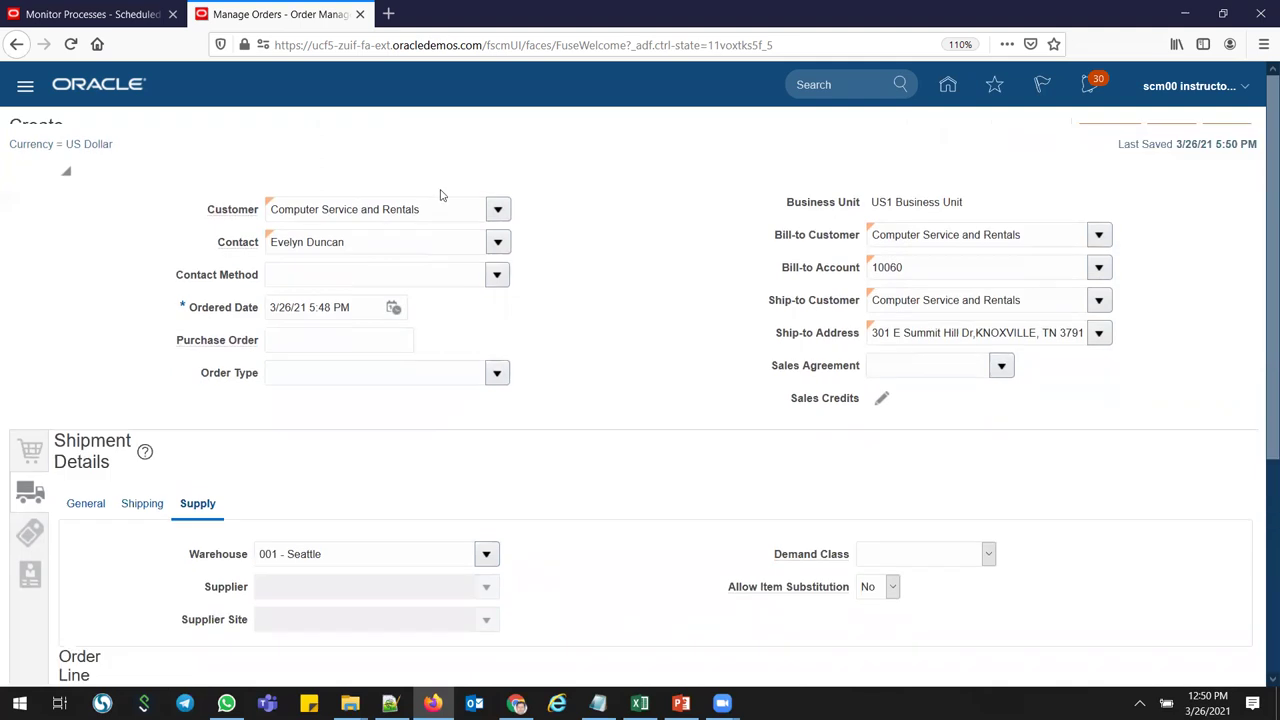
# - Copy the draft's order number into cell E18 beside Create Sales Order in the Excel training data sheet
pyautogui.doubleClick(412, 130)
pyautogui.hotkey('ctrl', 'c')
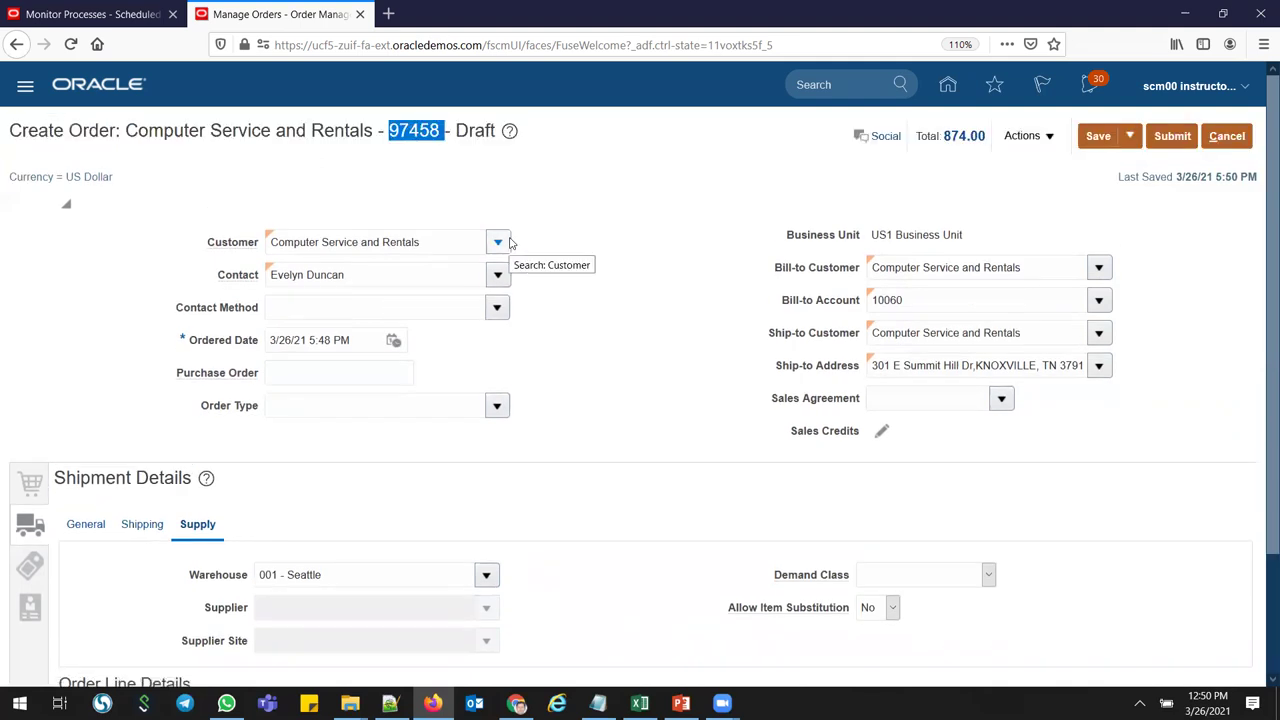
pyautogui.click(640, 703)
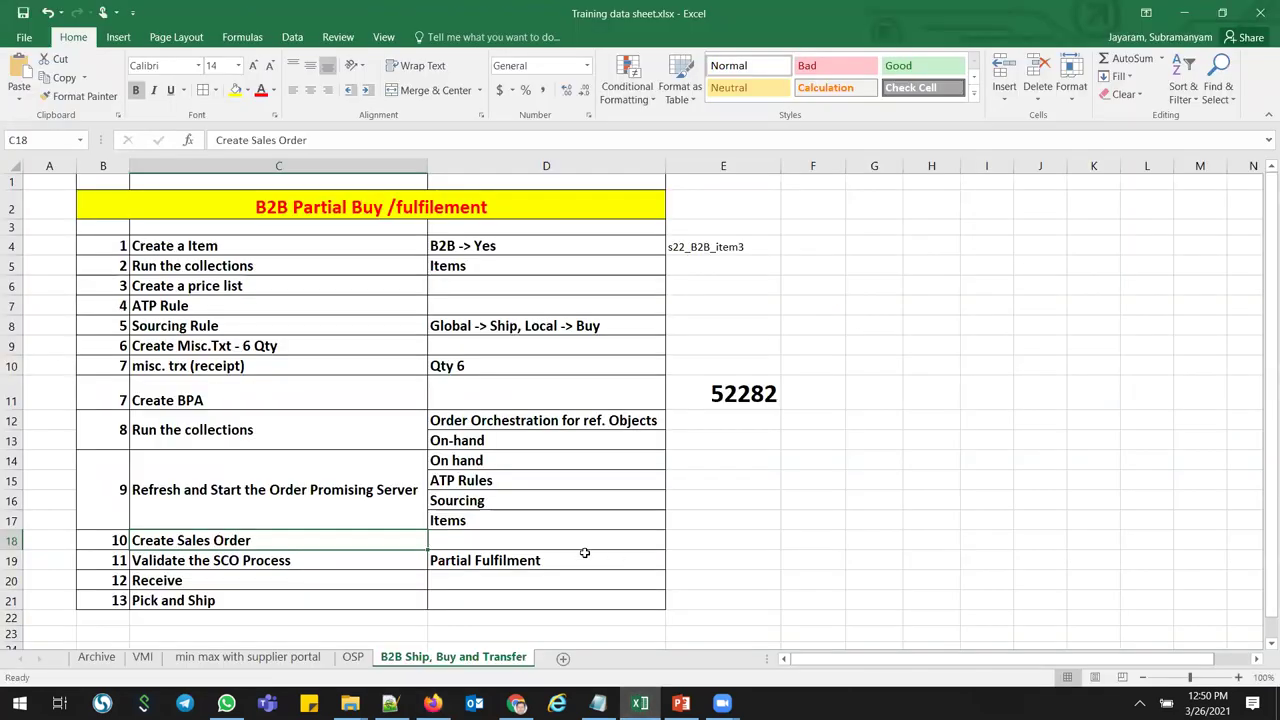
pyautogui.click(683, 543)
pyautogui.hotkey('ctrl', 'v')
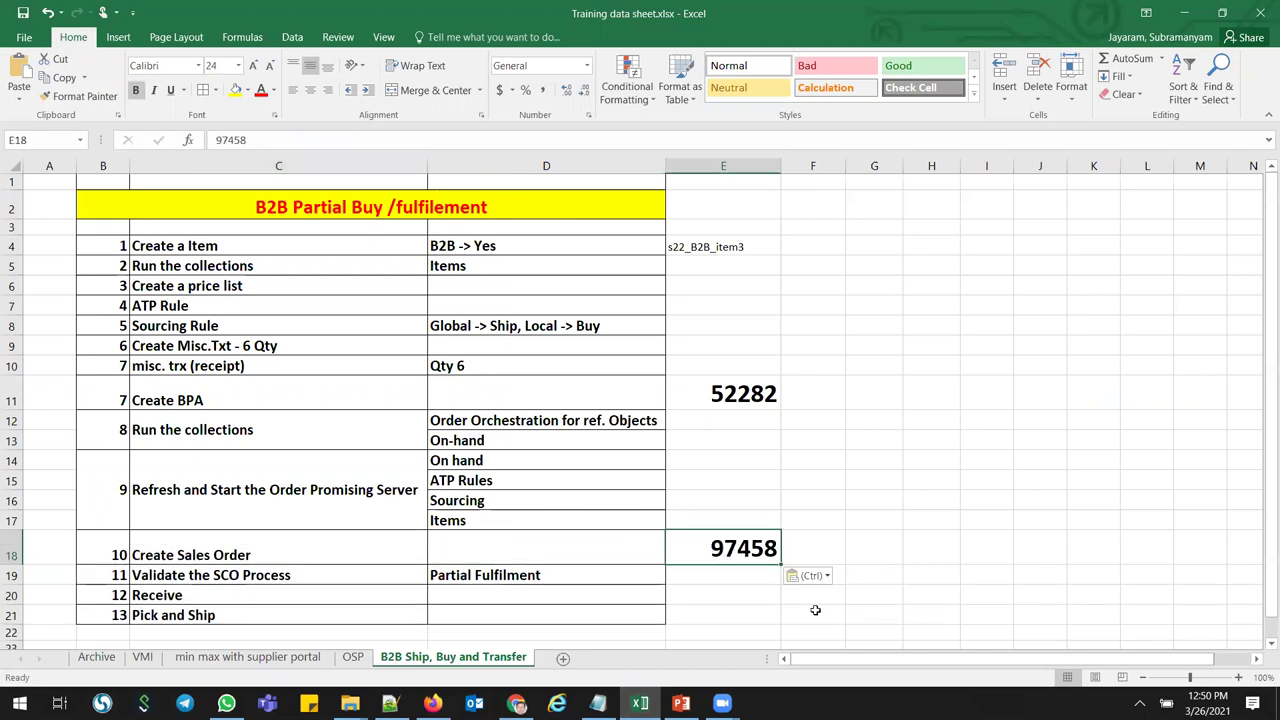
# - Copy the formatting of cell E4 onto cells E11 to E18 with Format Painter
pyautogui.click(738, 244)
pyautogui.click(82, 96)
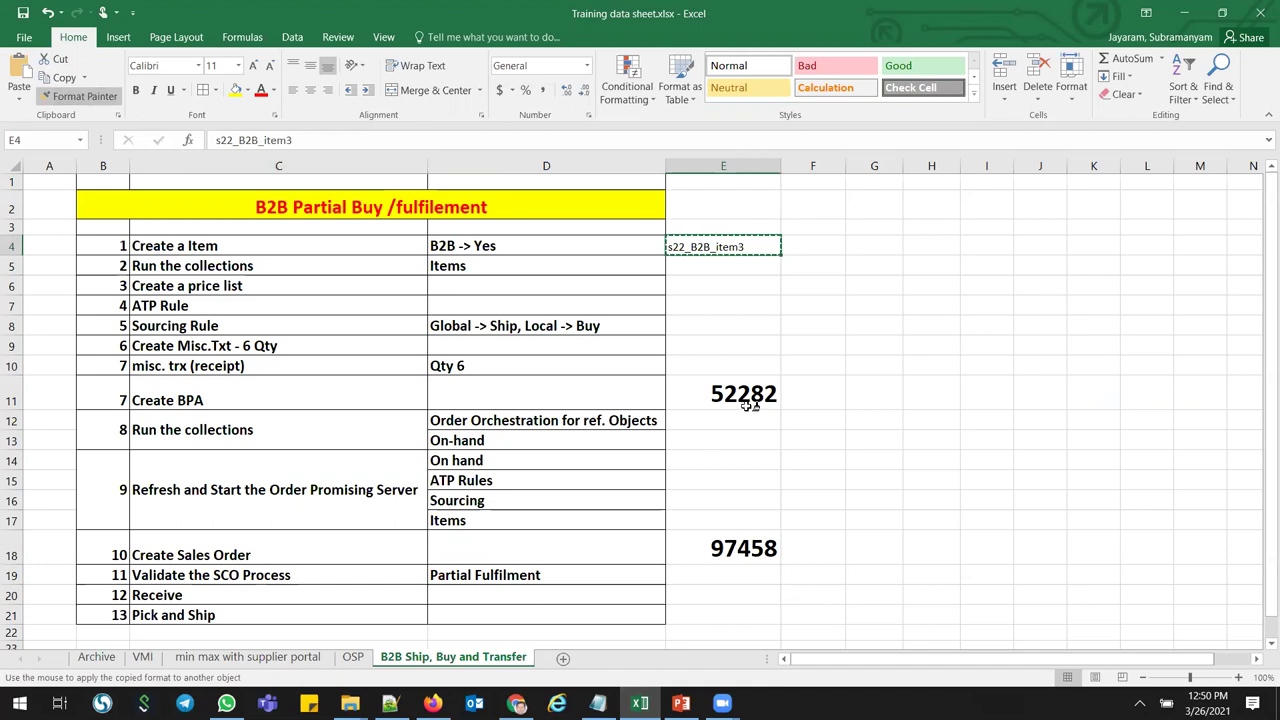
pyautogui.moveTo(740, 392); pyautogui.dragTo(745, 568)
pyautogui.click(874, 619)
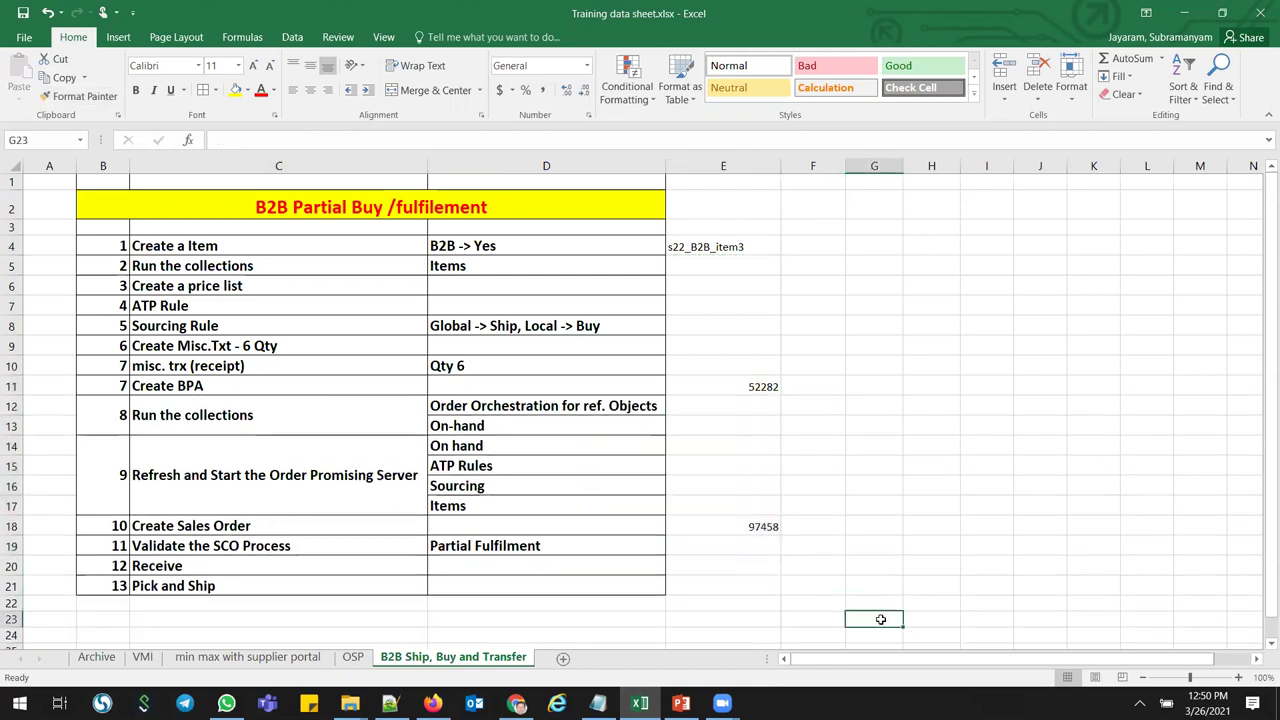
# - Back in the browser, validate the draft sales order and dismiss the validation dialog
pyautogui.hotkey('alt', 'Tab')
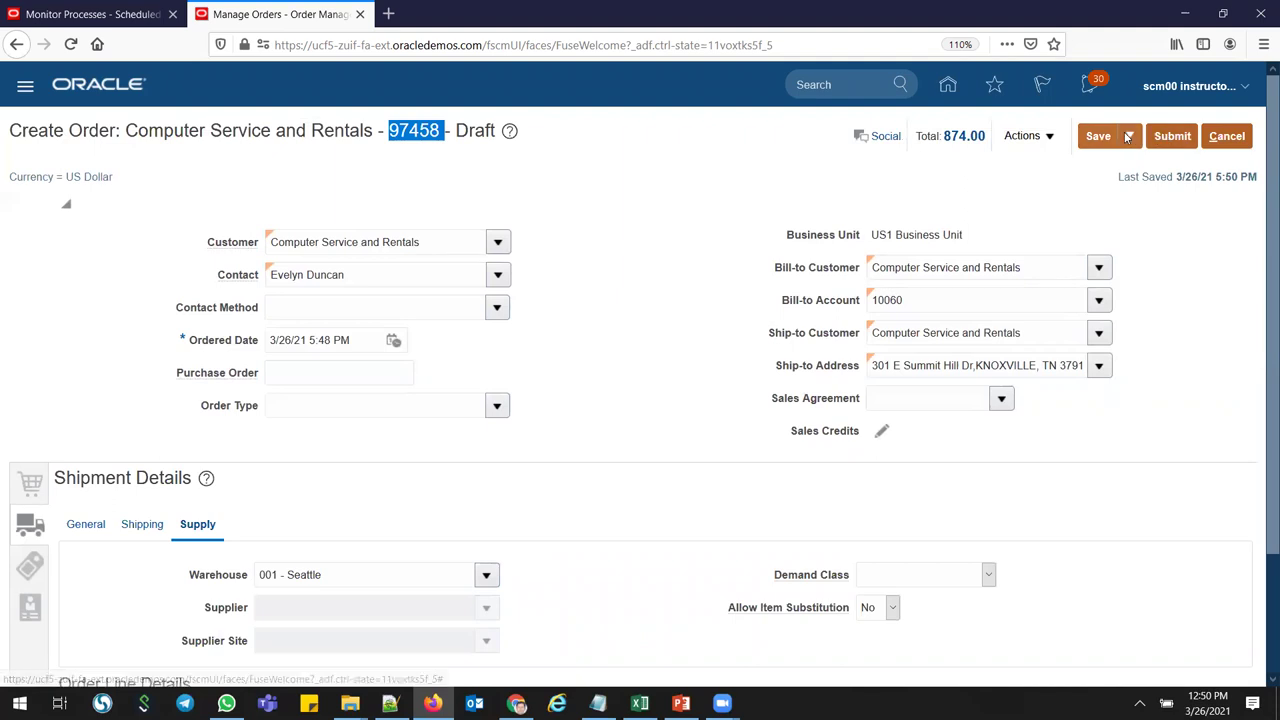
pyautogui.click(1050, 136)
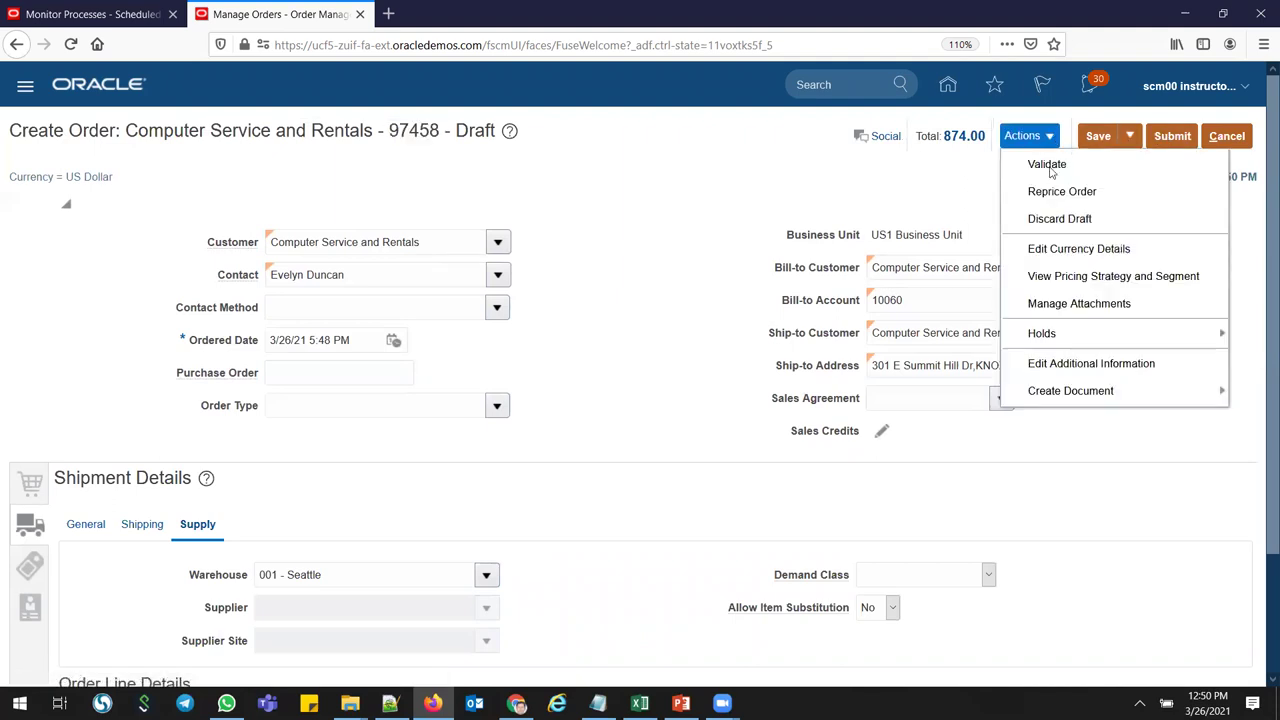
pyautogui.click(1048, 166)
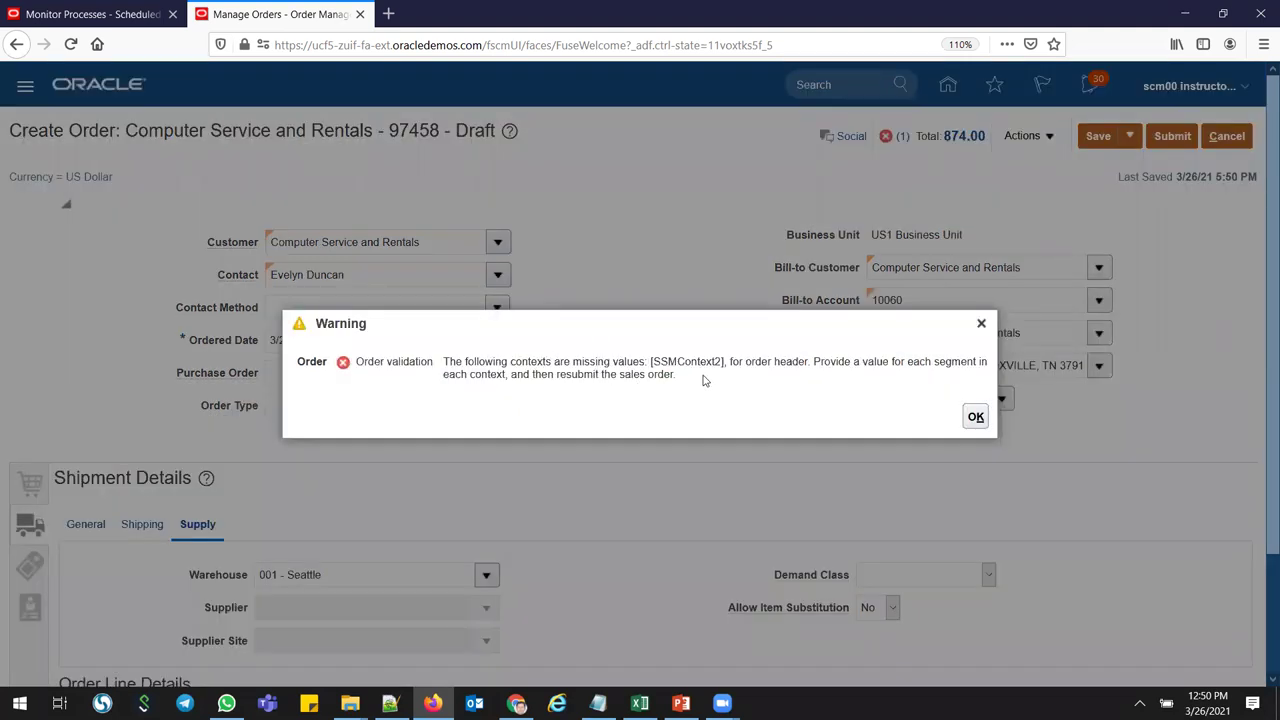
pyautogui.click(975, 417)
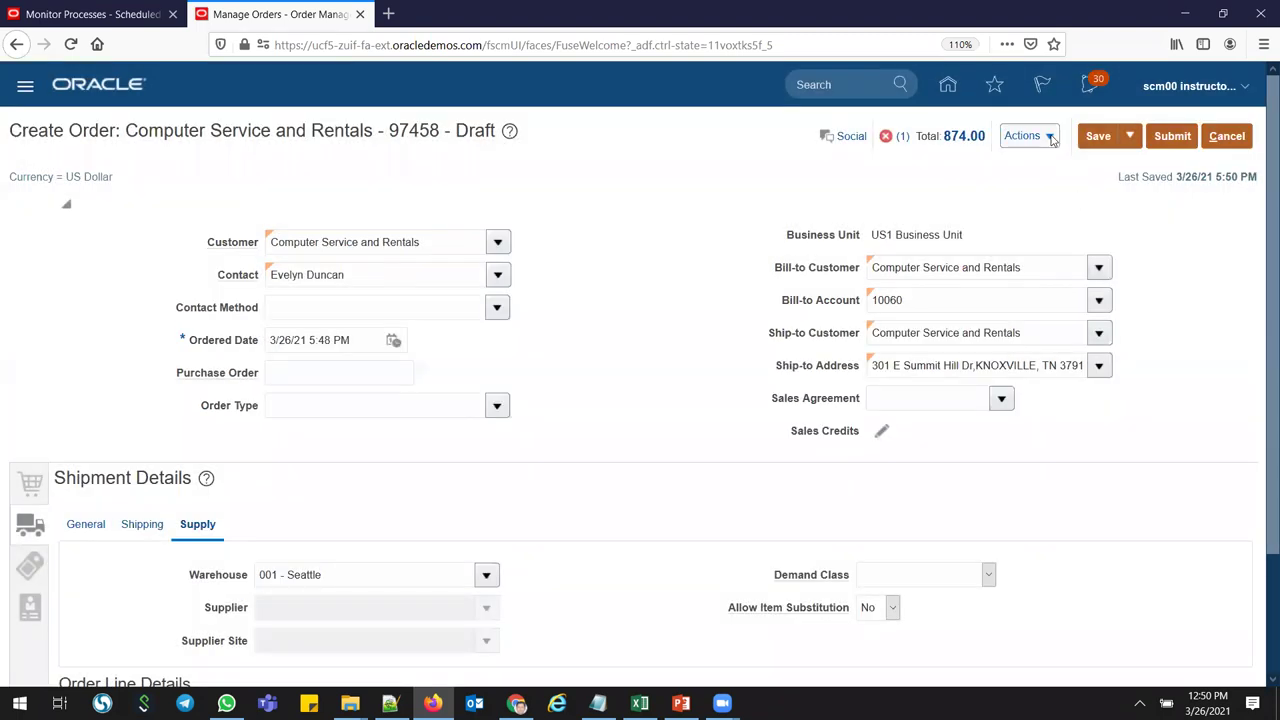
# - Add an SSMContext2 row with SS Segment3 set to verew in the order's additional header information, and save the order
pyautogui.click(1050, 137)
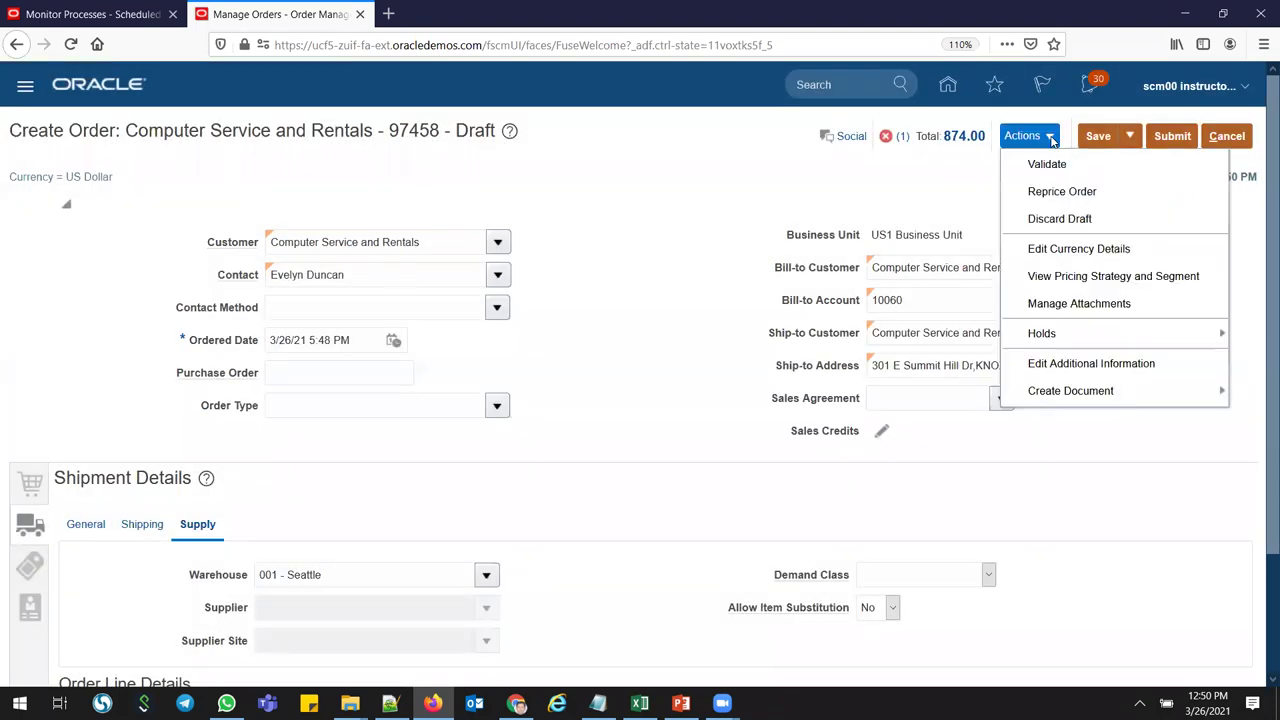
pyautogui.click(1065, 366)
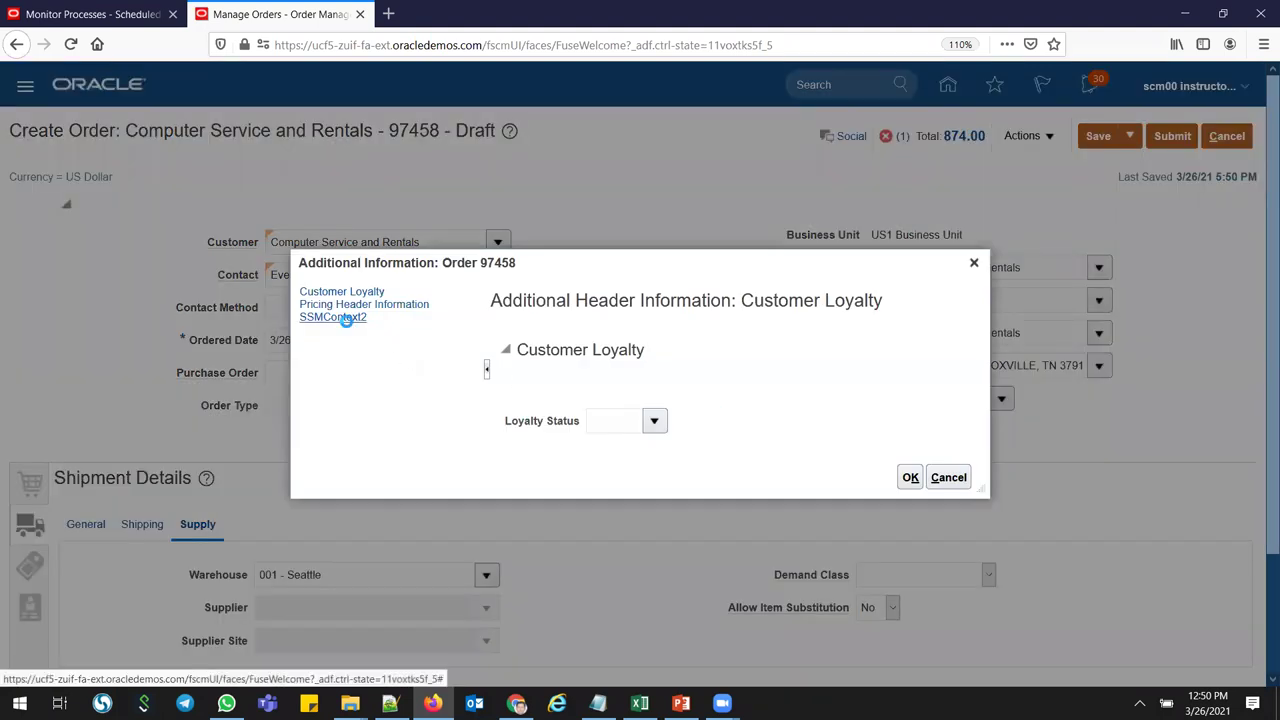
pyautogui.click(345, 318)
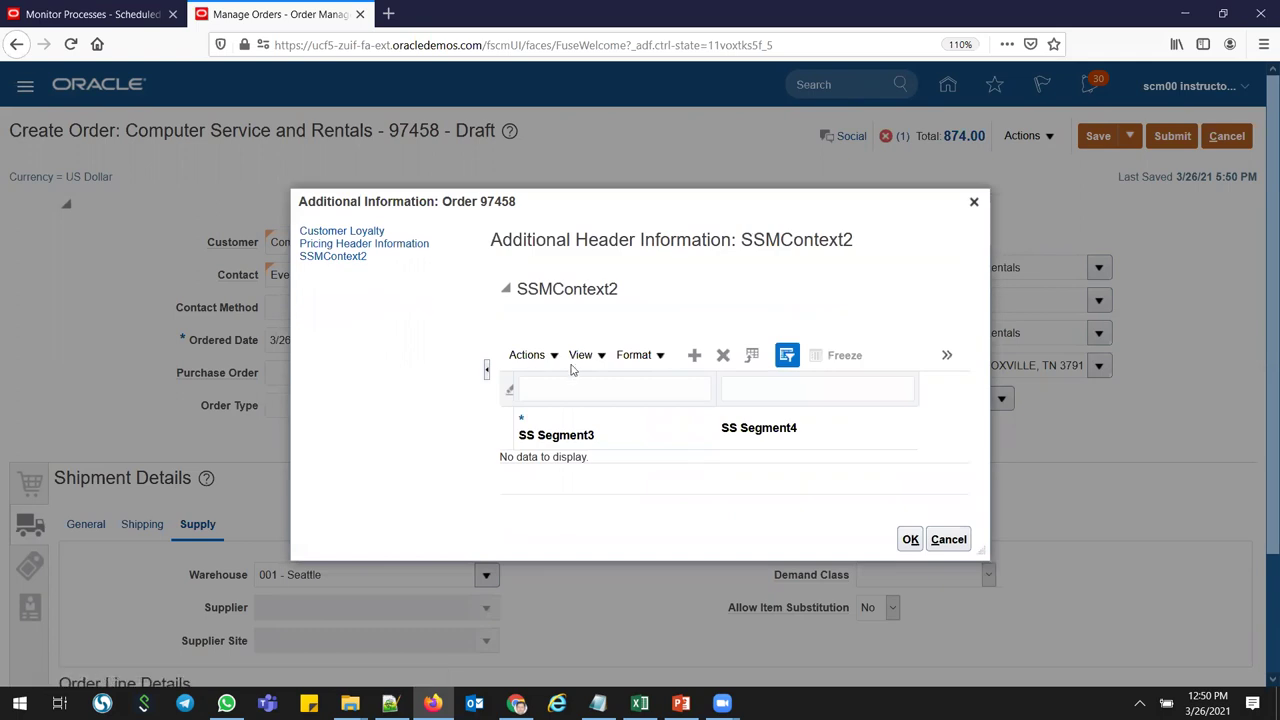
pyautogui.click(695, 356)
pyautogui.click(587, 450)
pyautogui.write('verew')
pyautogui.click(906, 556)
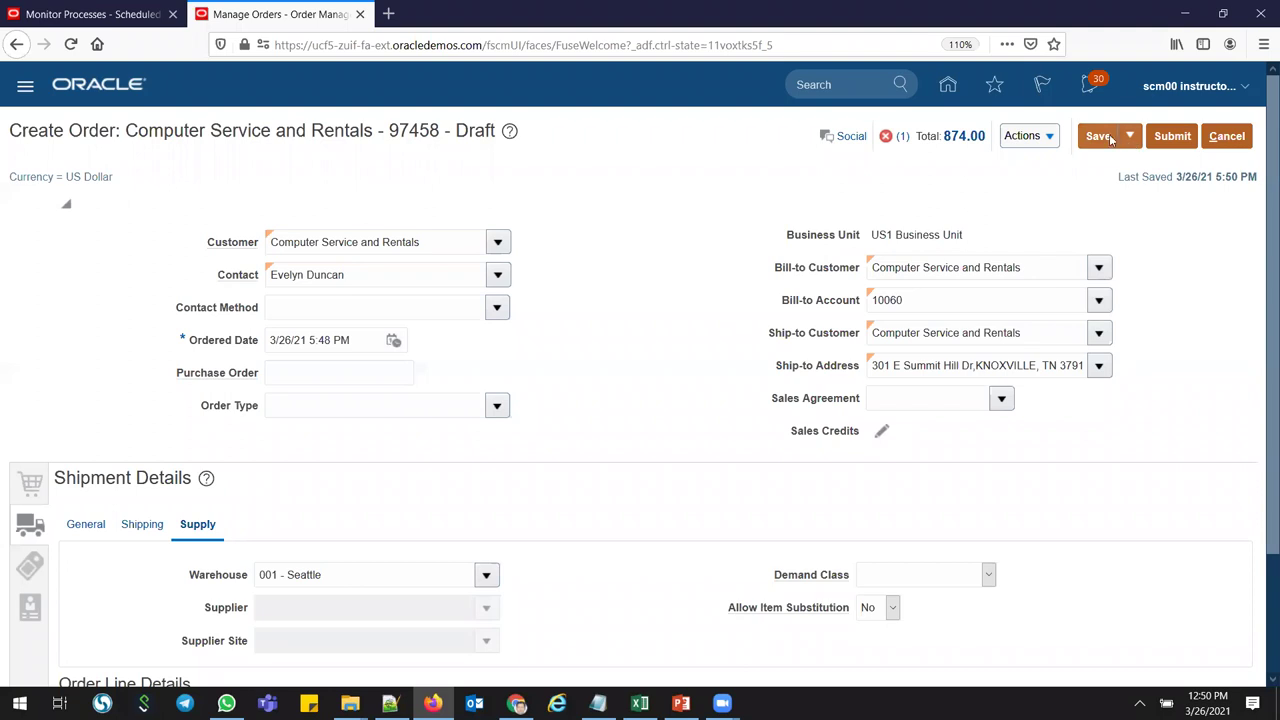
pyautogui.click(1108, 138)
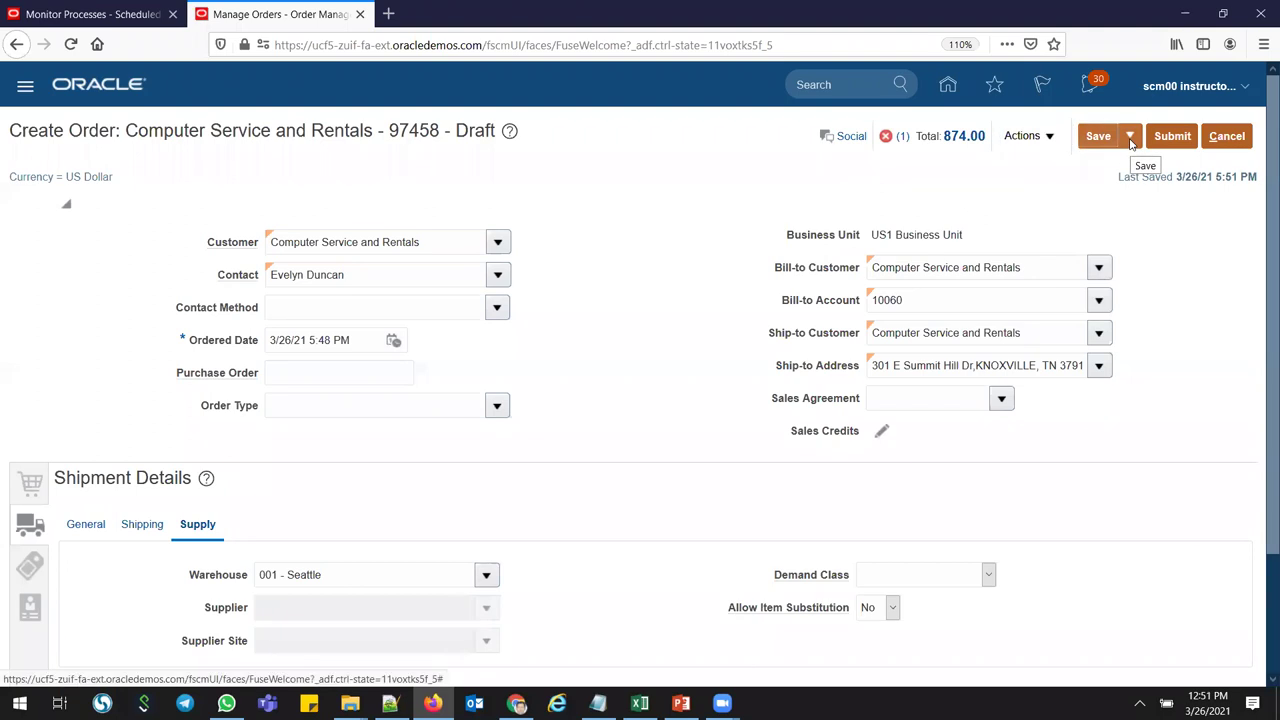
pyautogui.click(1130, 140)
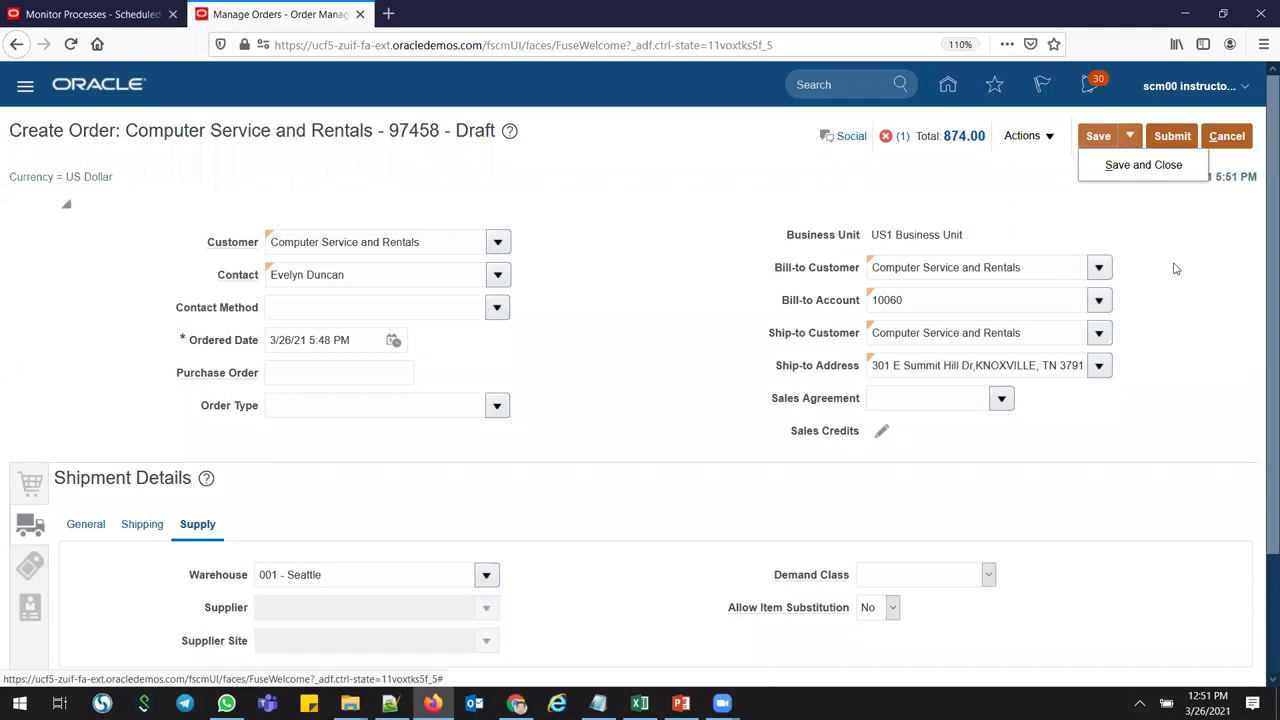
# - Validate the draft sales order again and dismiss the confirmation
pyautogui.click(1045, 138)
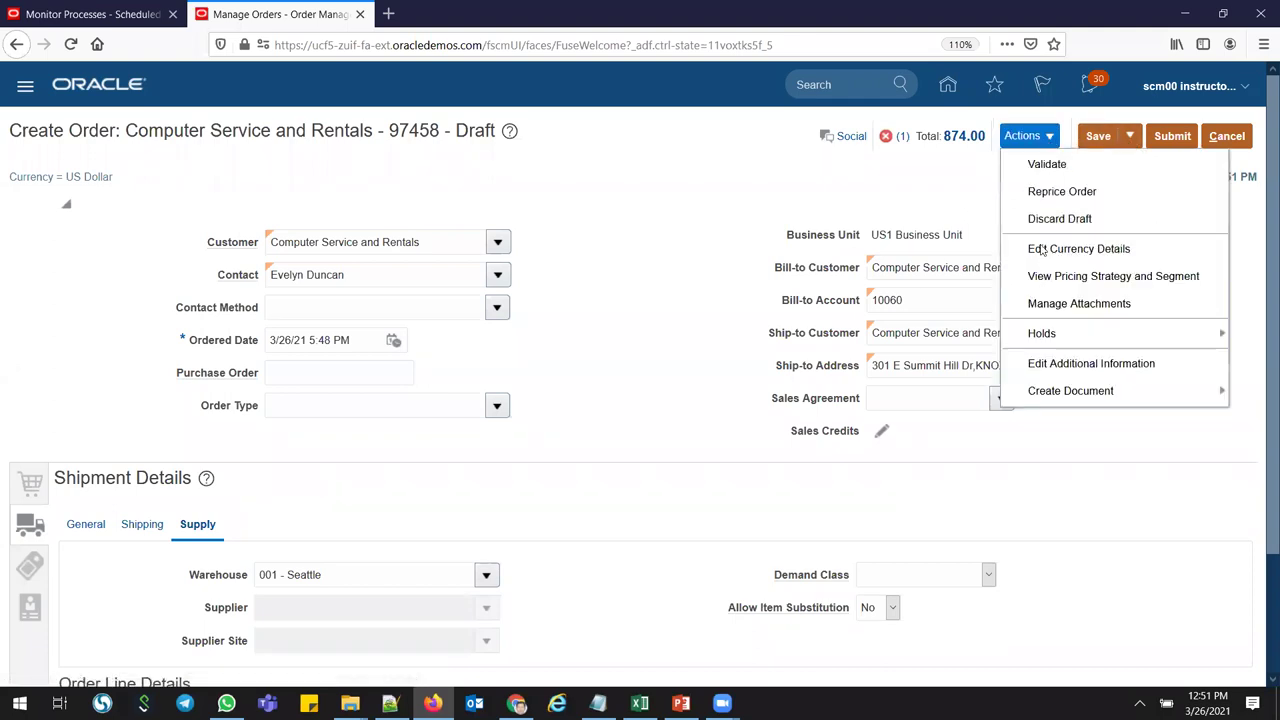
pyautogui.click(1047, 164)
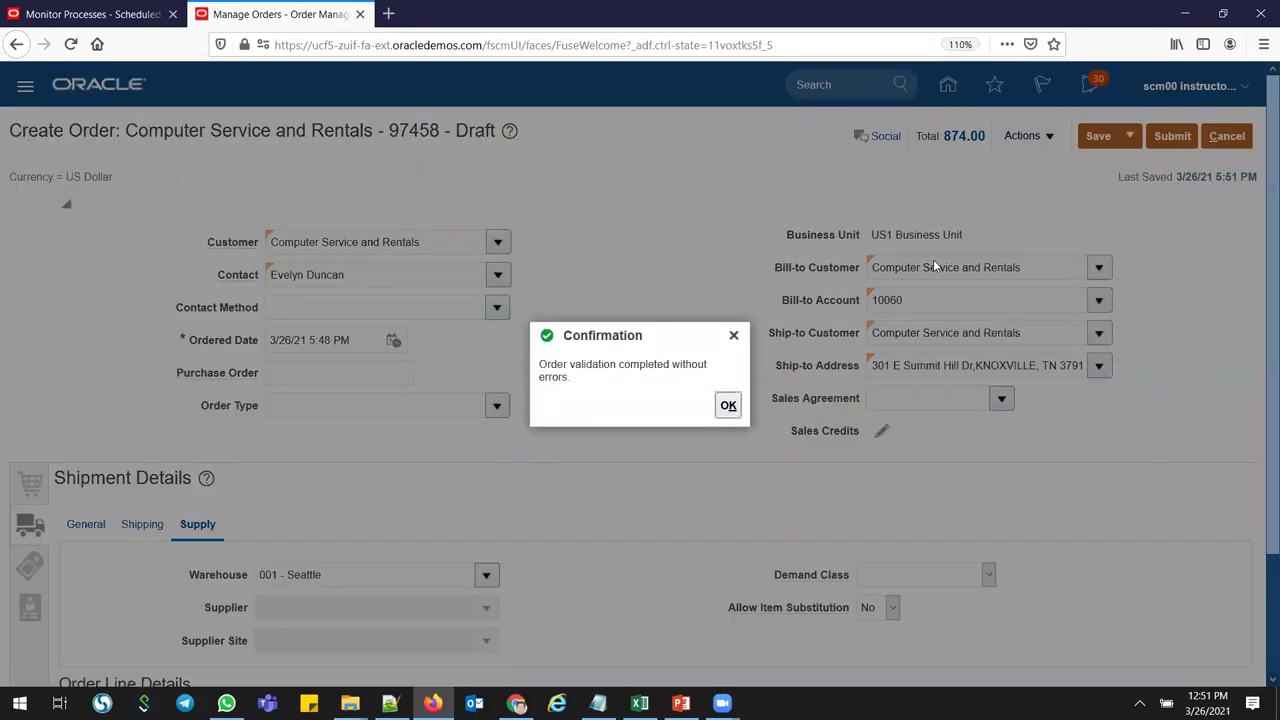
pyautogui.click(729, 405)
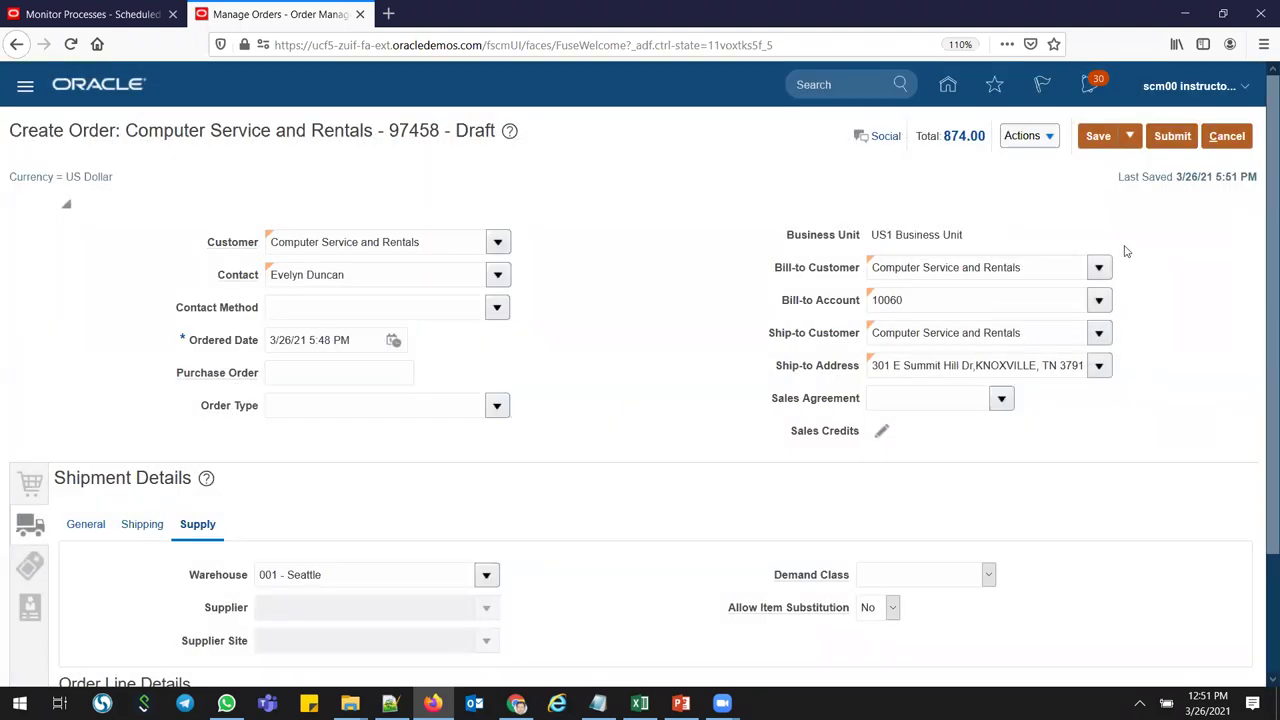
# - Submit the sales order and acknowledge the submission confirmation
pyautogui.click(1172, 136)
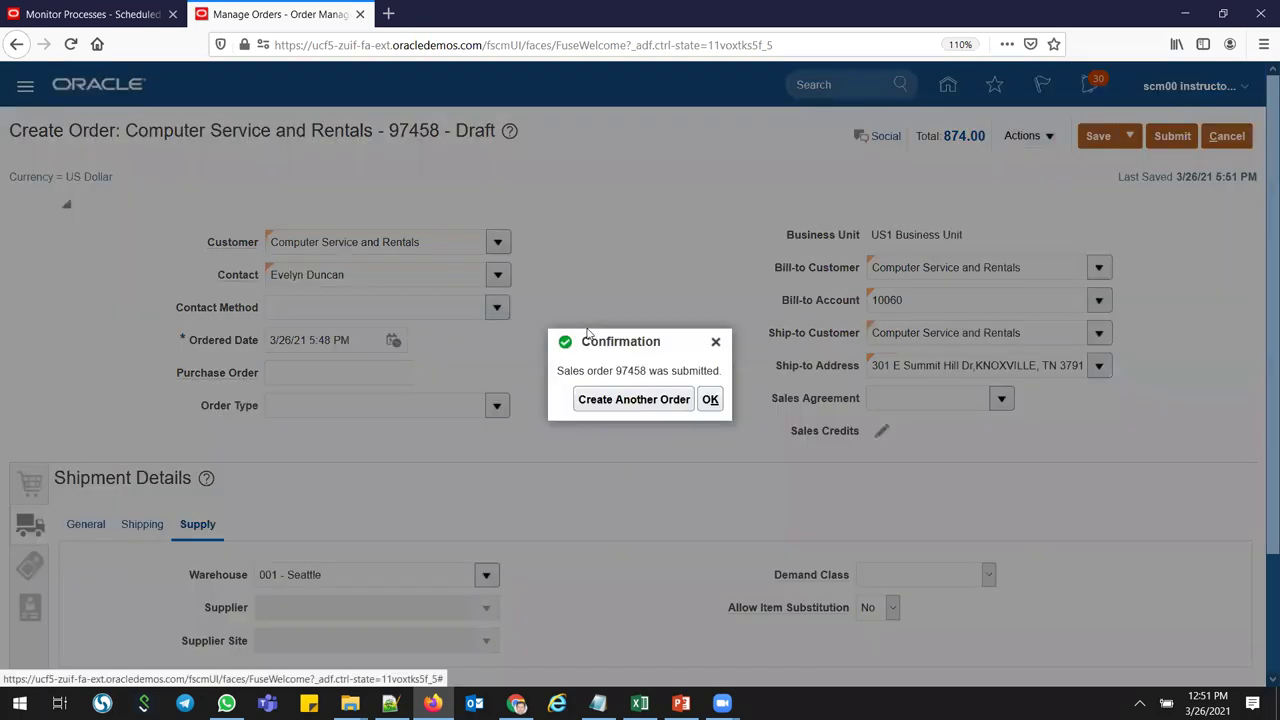
pyautogui.doubleClick(632, 371)
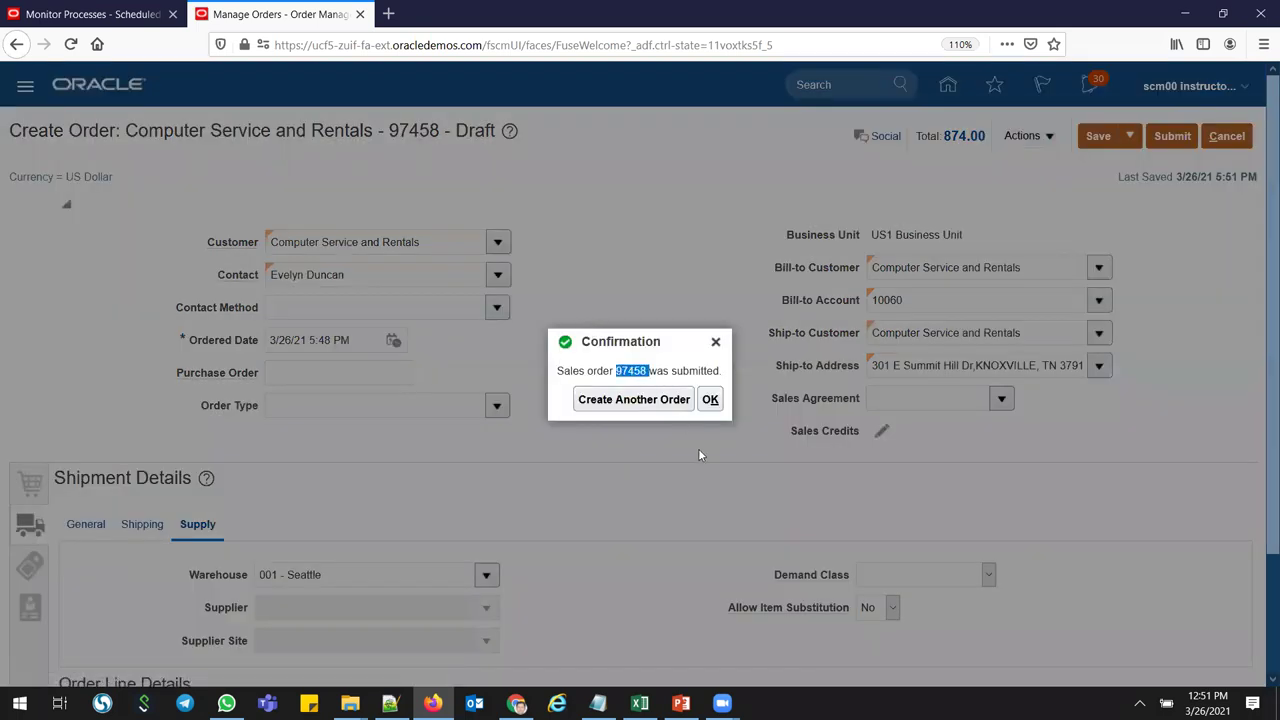
pyautogui.click(710, 400)
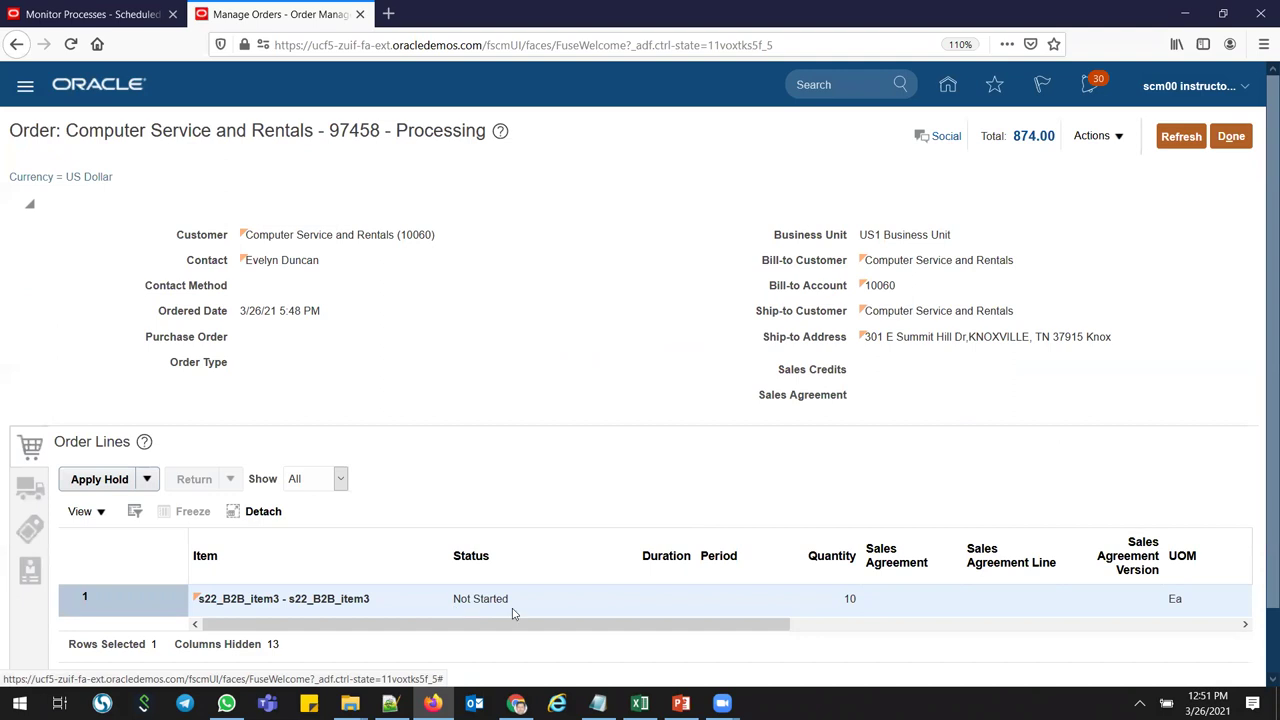
# - Refresh the submitted order repeatedly to follow the status of the s22_B2B_item3 line
pyautogui.click(1177, 139)
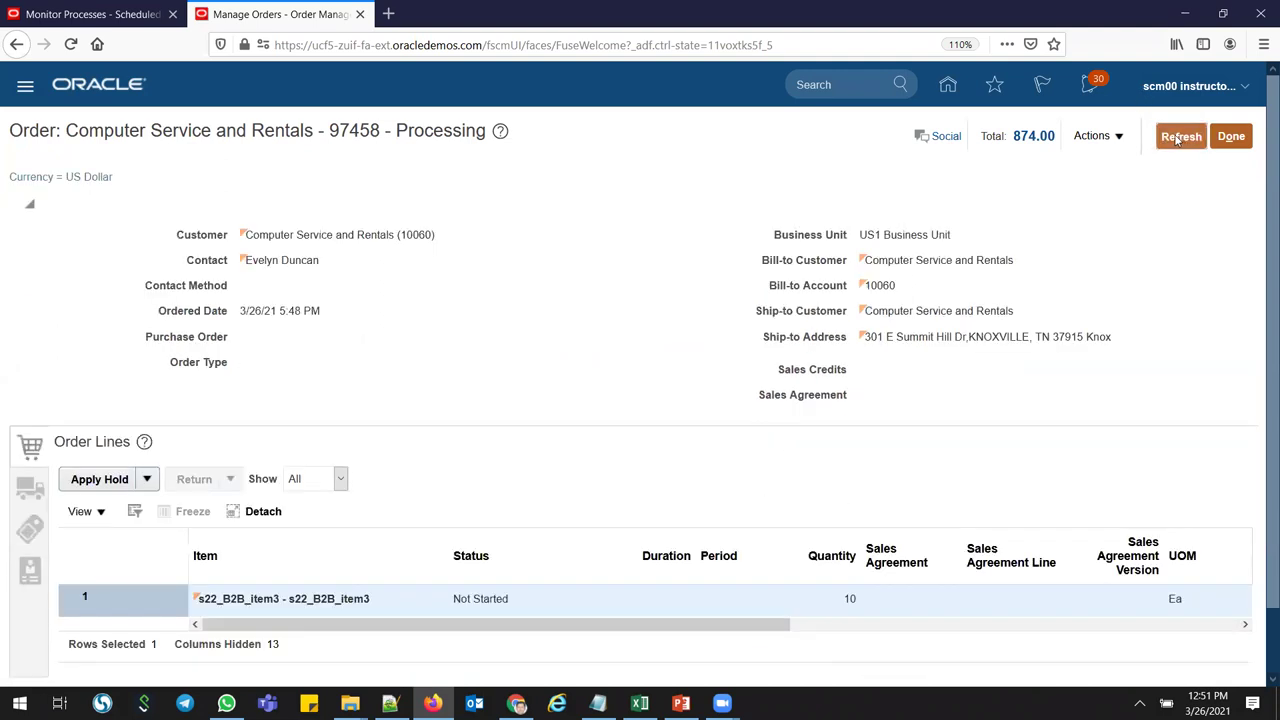
pyautogui.click(1177, 139)
pyautogui.click(1175, 141)
pyautogui.click(1176, 140)
pyautogui.click(1176, 140)
pyautogui.click(1176, 140)
pyautogui.click(1176, 140)
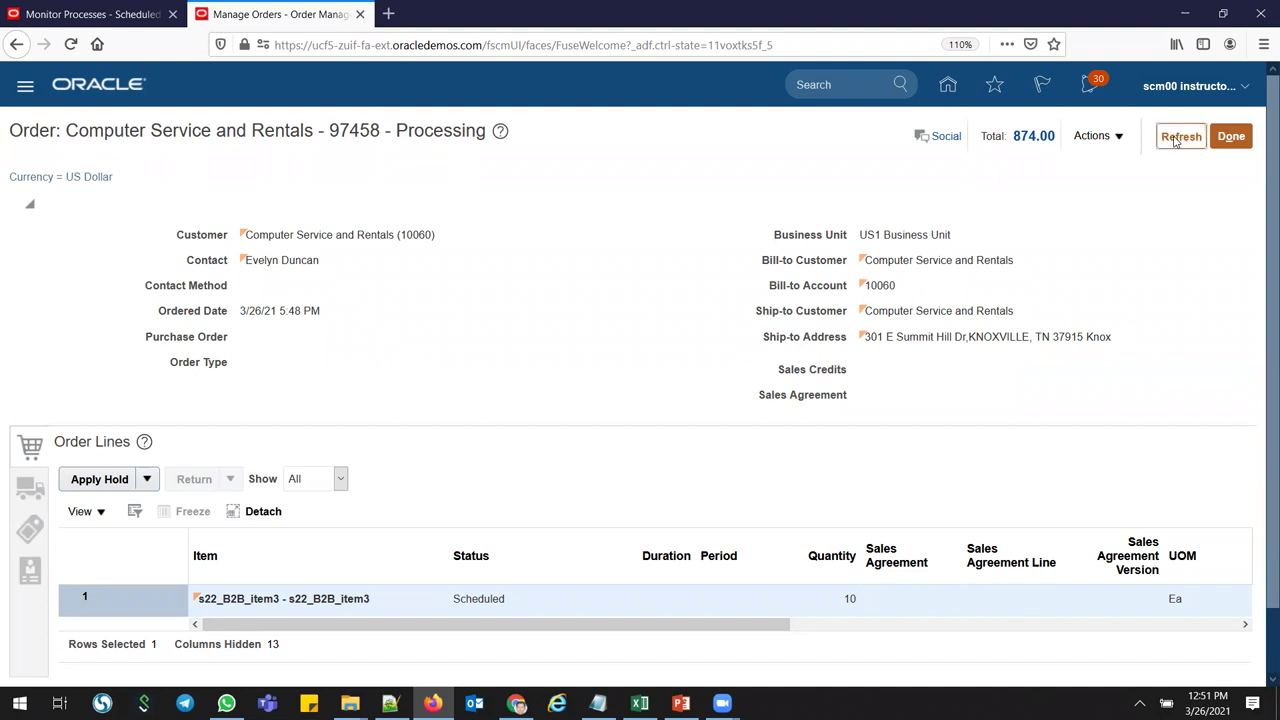
pyautogui.click(1176, 140)
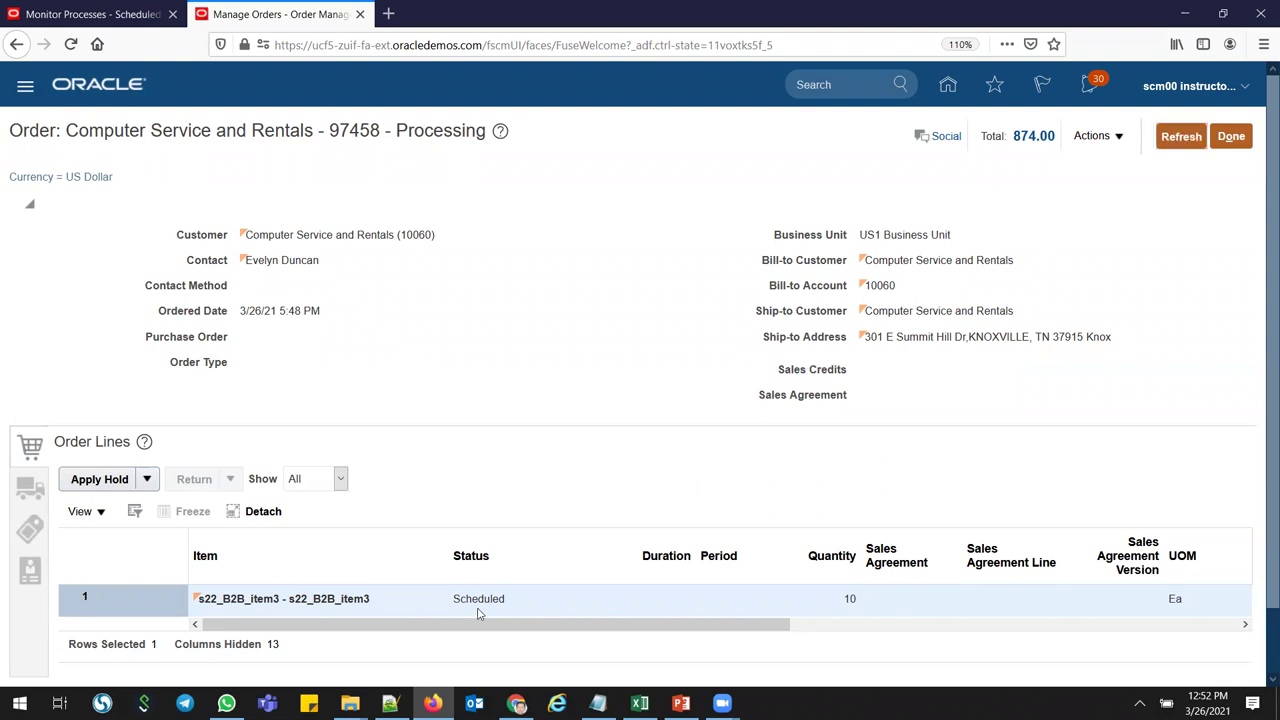
pyautogui.click(1177, 142)
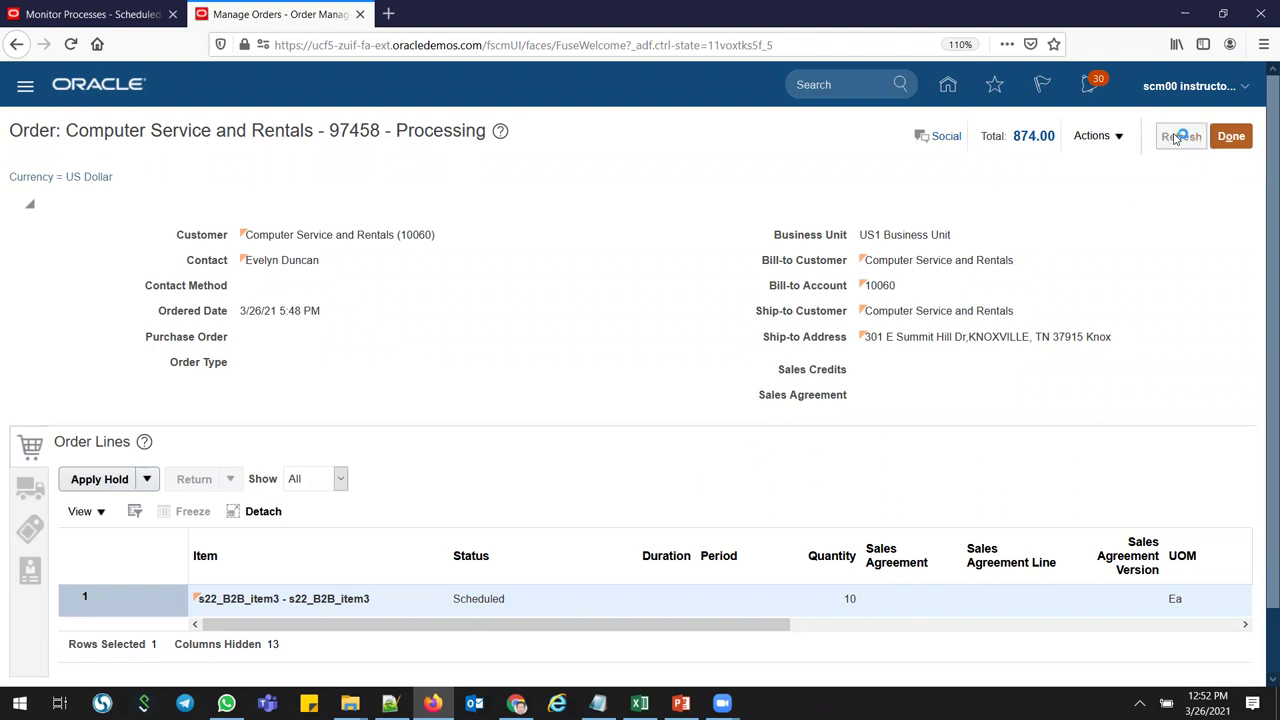
pyautogui.click(1177, 139)
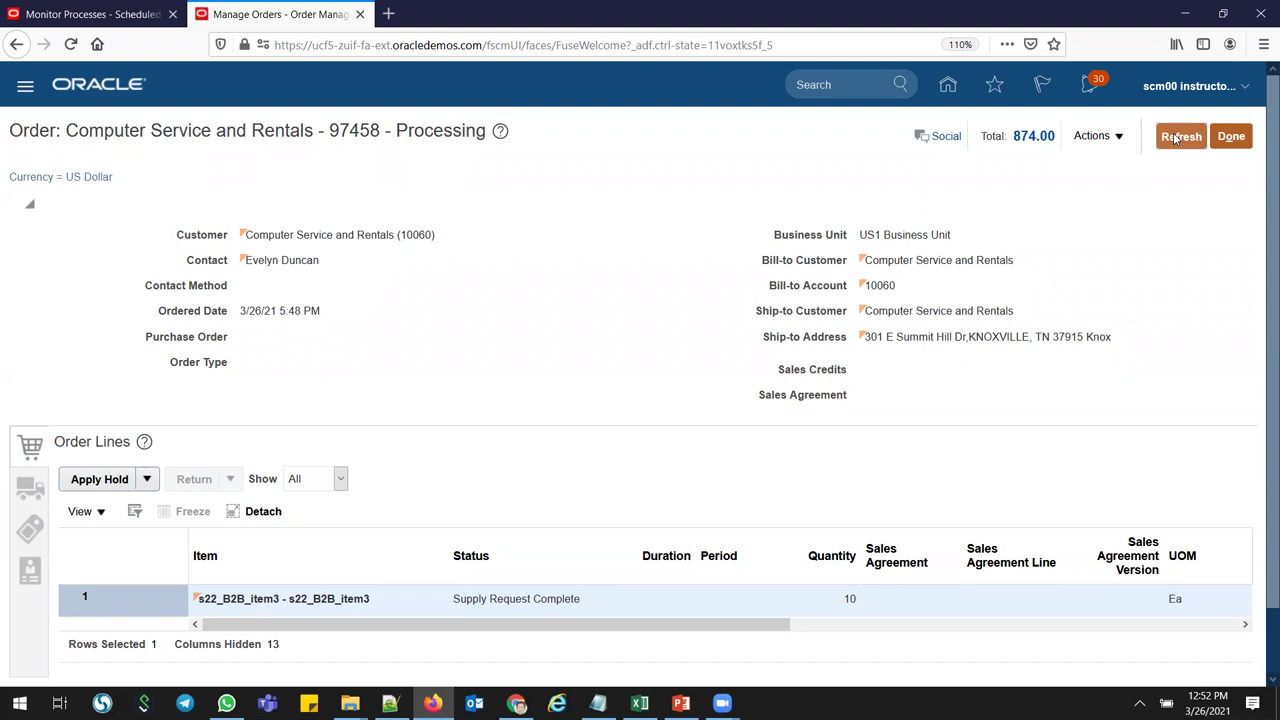
pyautogui.click(1176, 139)
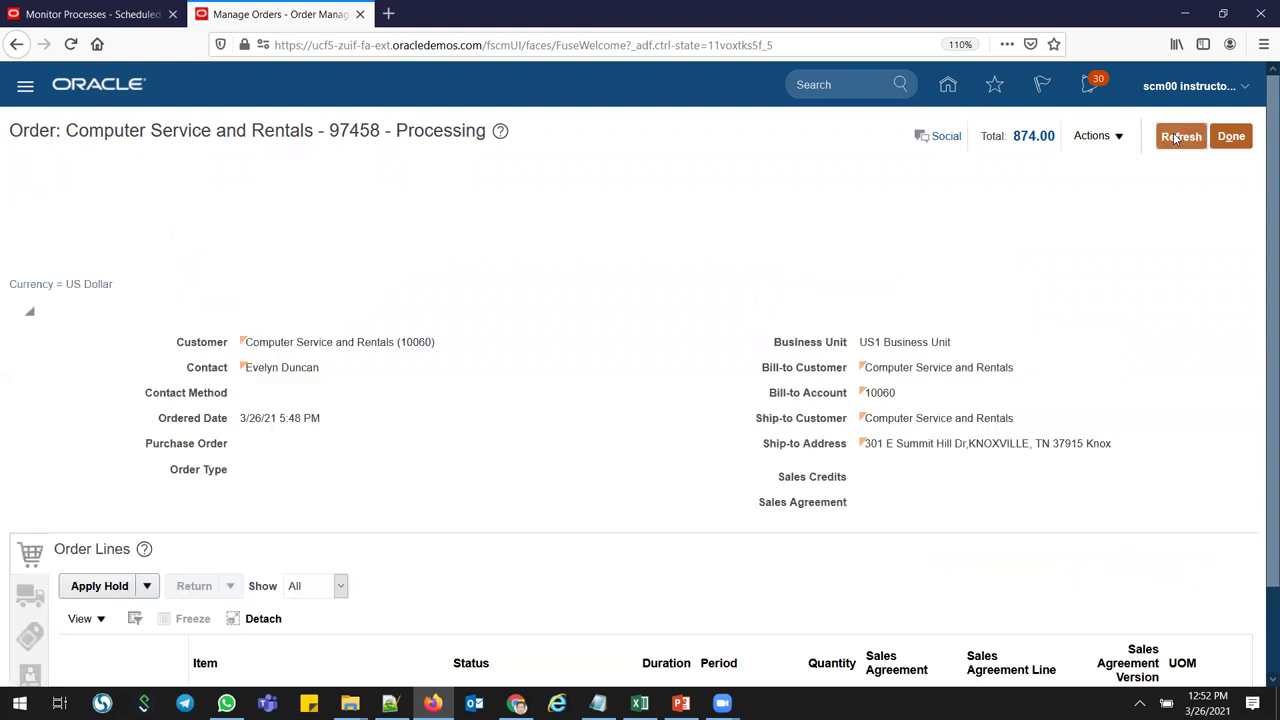
pyautogui.click(1177, 139)
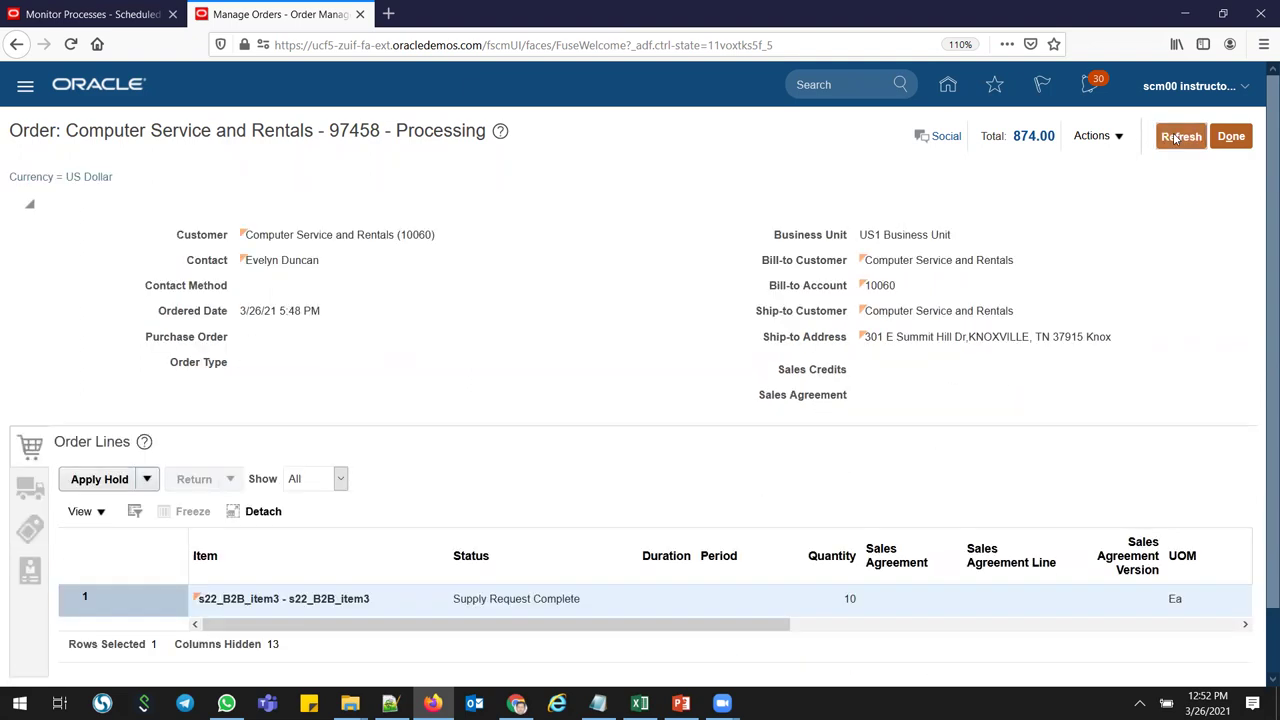
# - Switch the order to the fulfillment view, then open and refresh the orchestration process of fulfillment line 1-1
pyautogui.click(1094, 136)
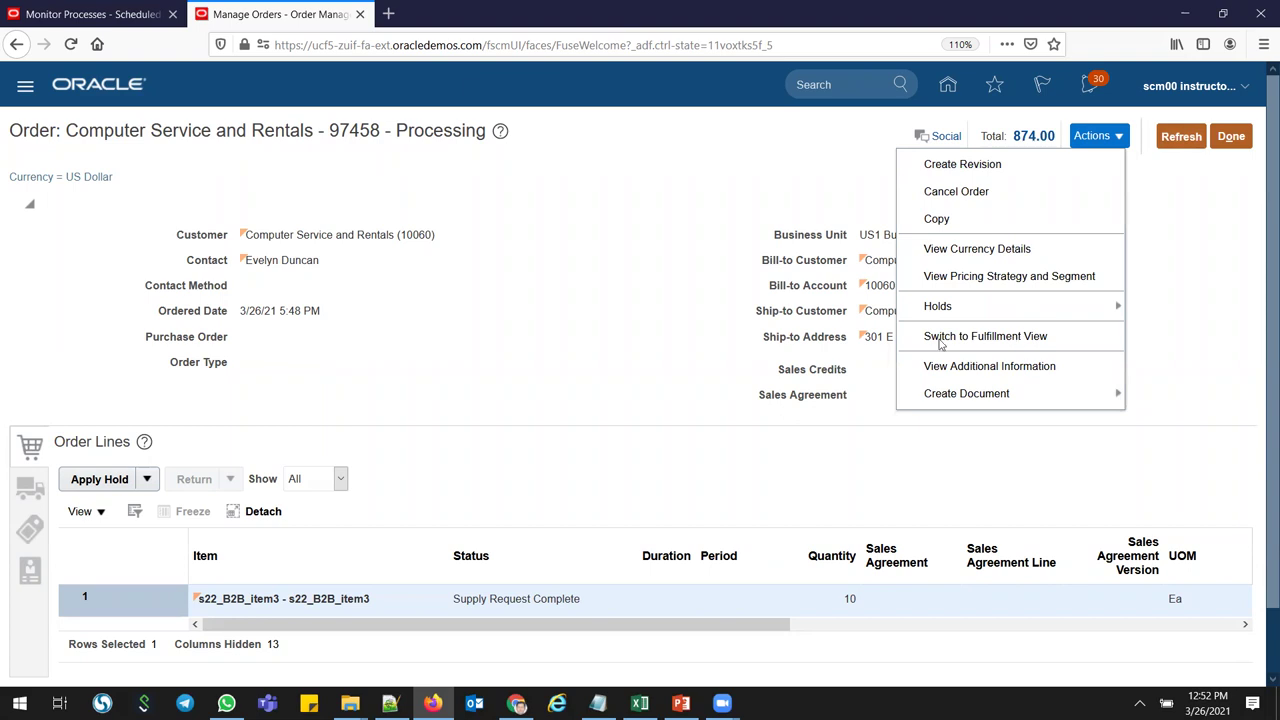
pyautogui.click(1003, 339)
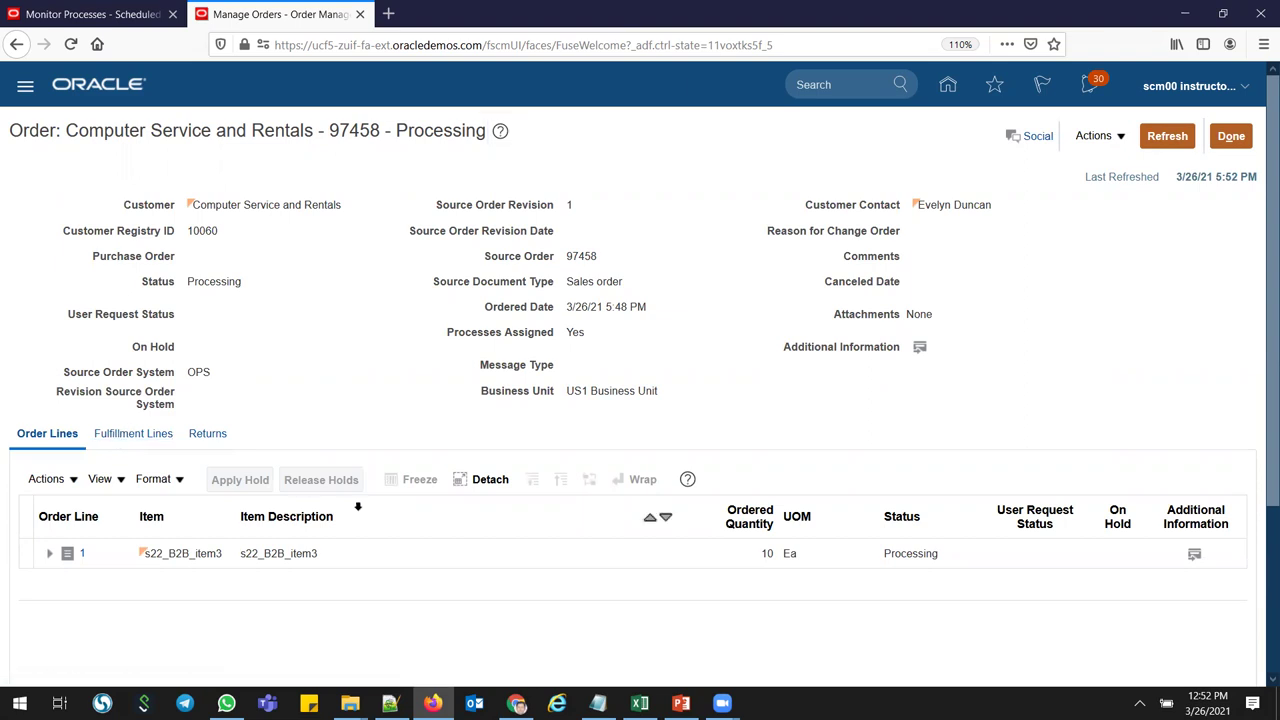
pyautogui.click(133, 433)
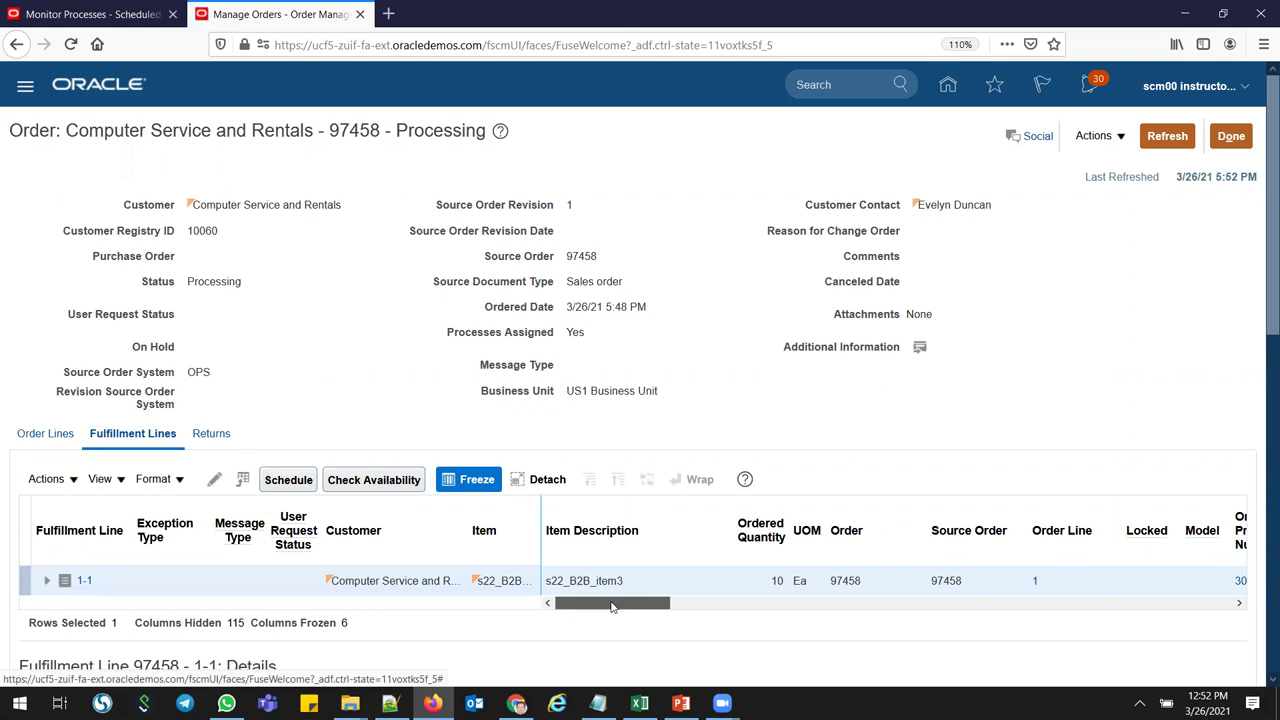
pyautogui.moveTo(612, 606); pyautogui.dragTo(697, 606)
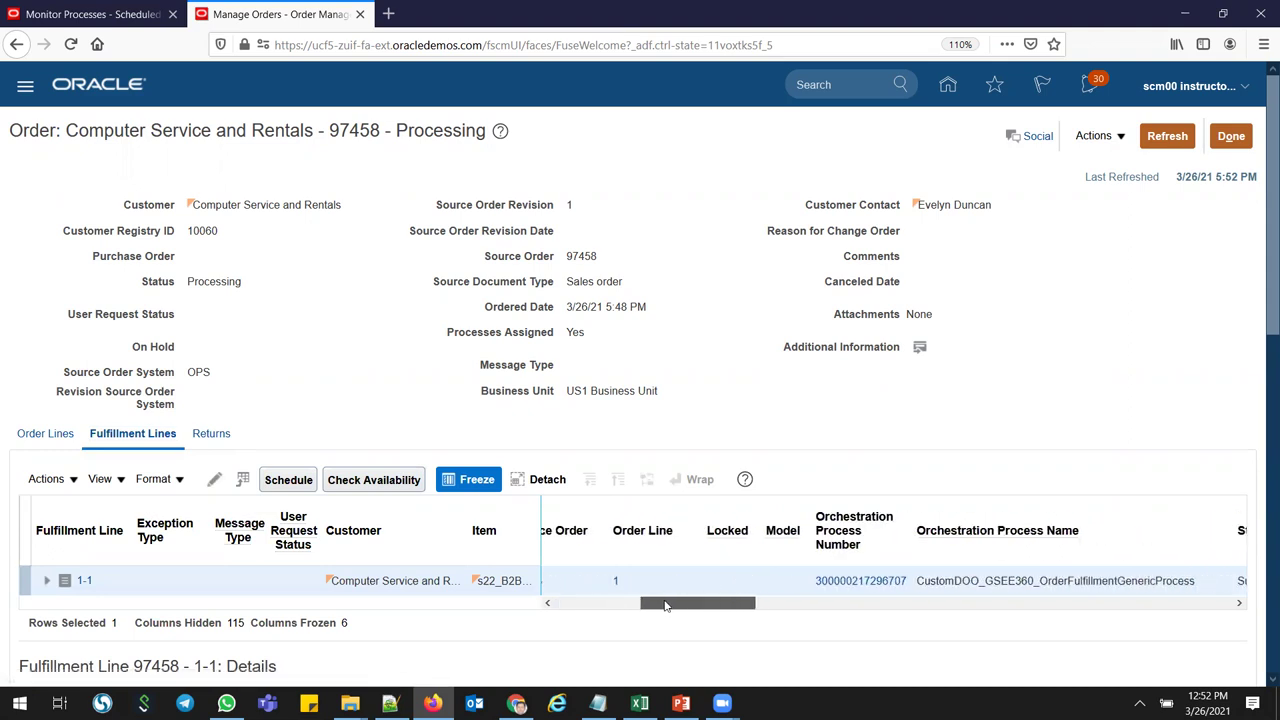
pyautogui.click(848, 581)
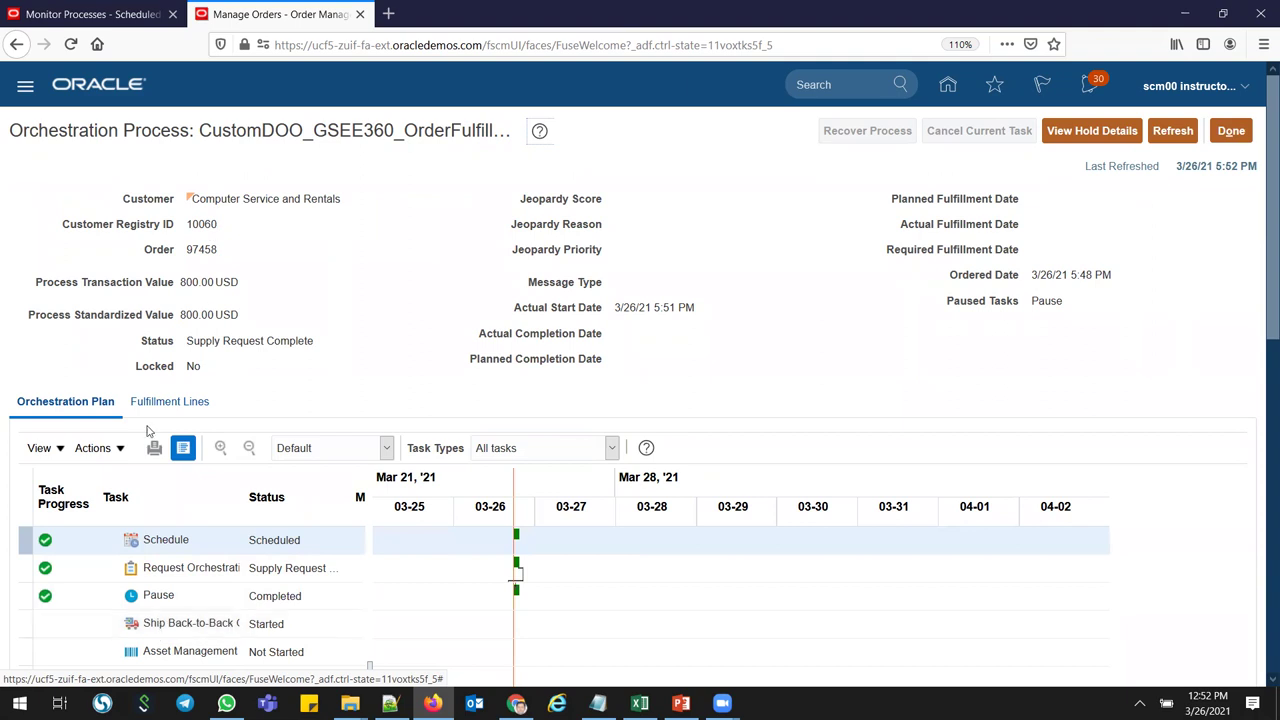
pyautogui.click(1170, 132)
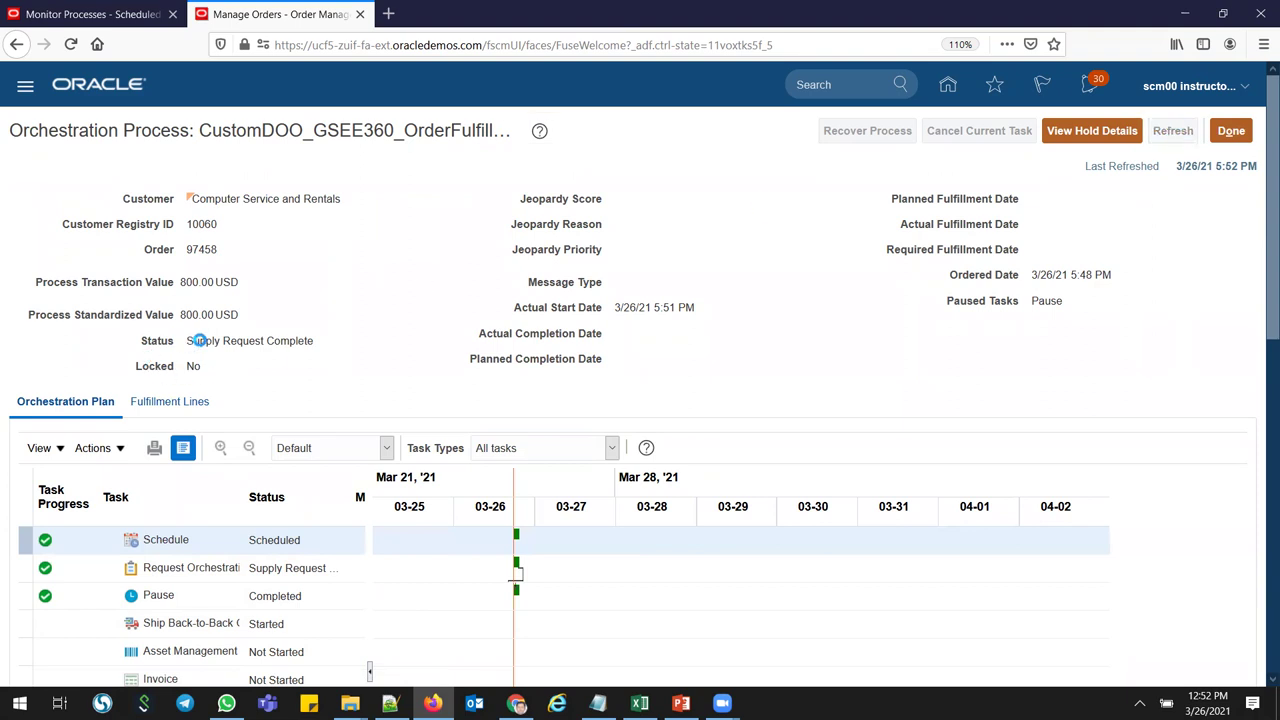
pyautogui.tripleClick(336, 348)
# - Open the back-to-back supply order from the supply details of fulfillment line 1-1
pyautogui.click(160, 401)
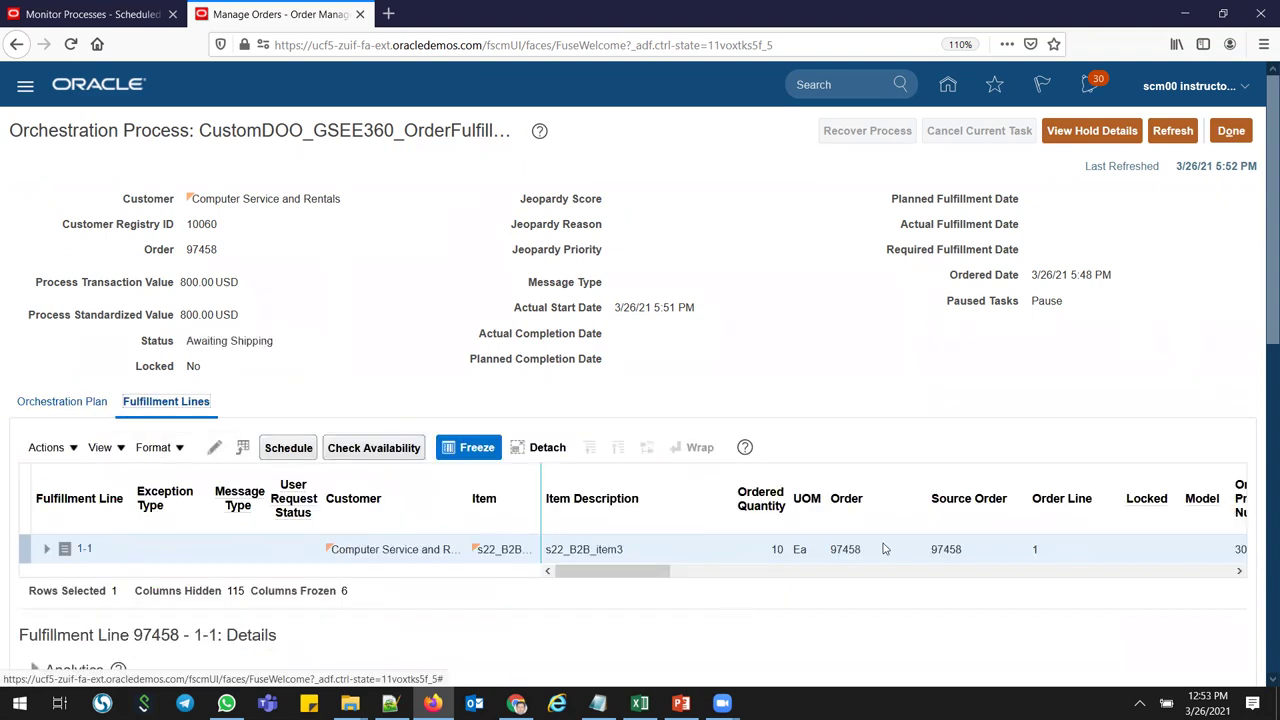
pyautogui.moveTo(1262, 320); pyautogui.dragTo(1262, 512)
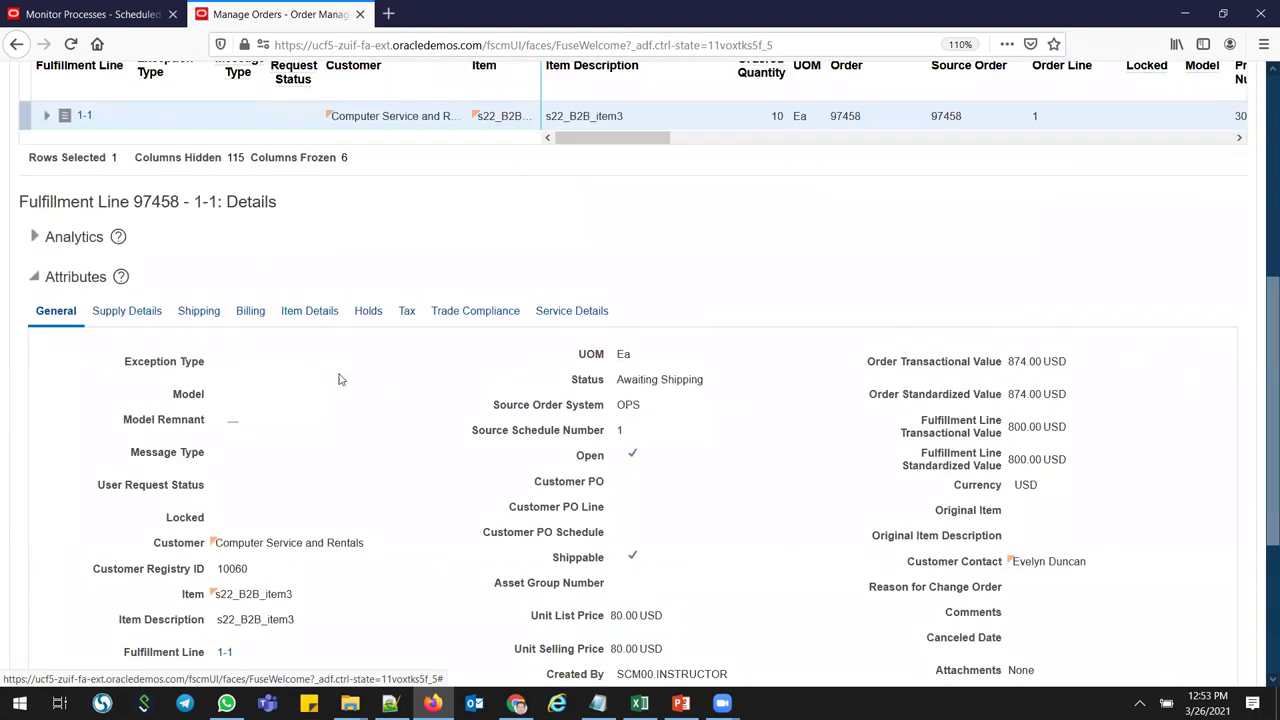
pyautogui.click(122, 312)
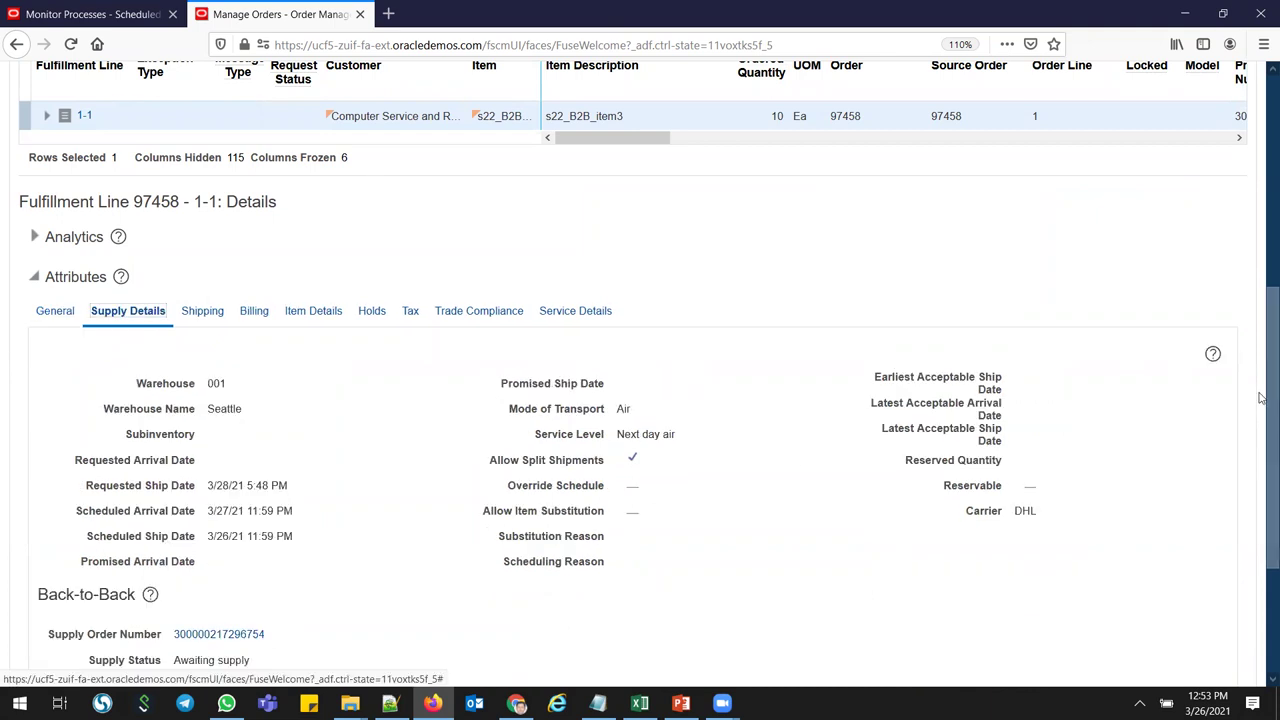
pyautogui.moveTo(1262, 398); pyautogui.dragTo(1263, 457)
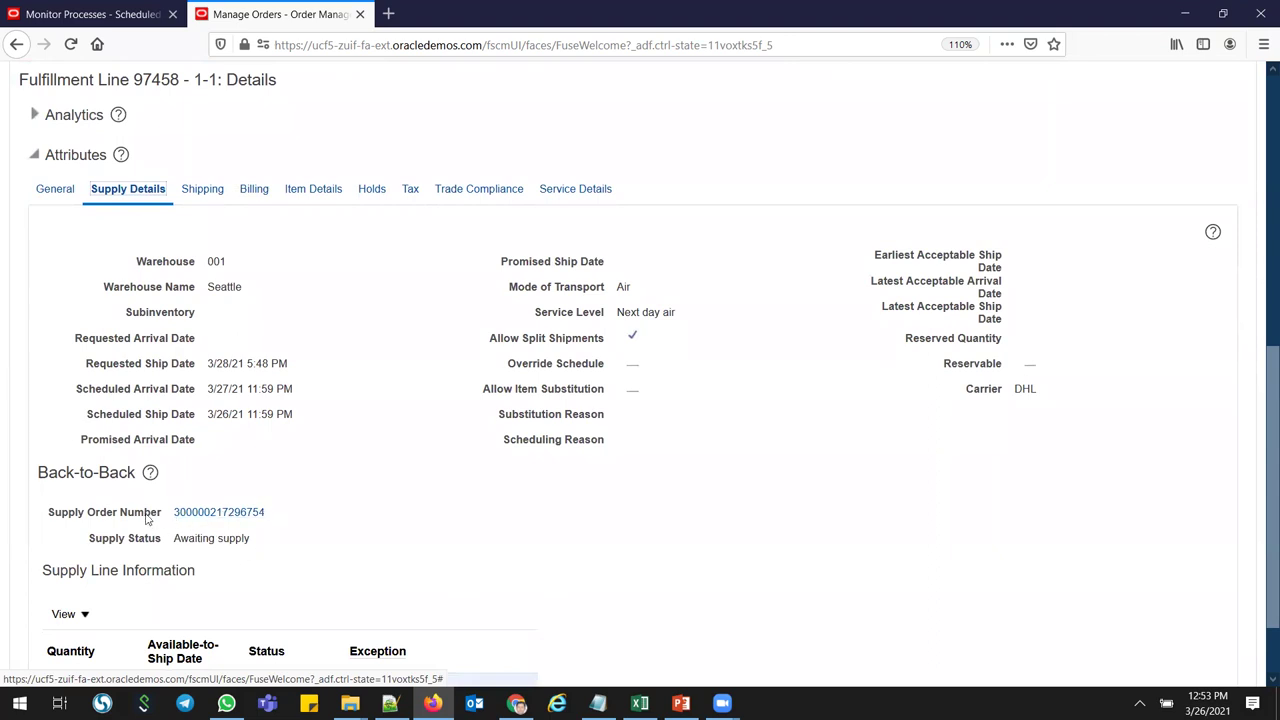
pyautogui.click(232, 514)
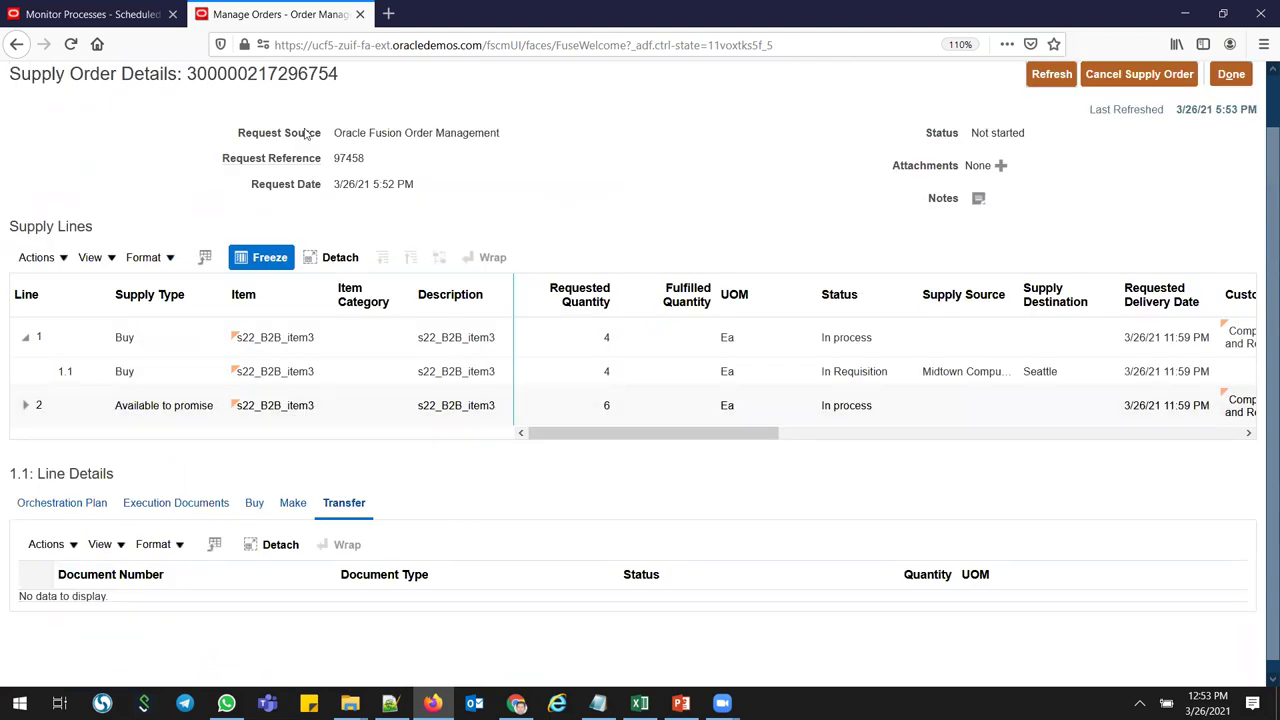
# - Examine the supply order's request source and the details of Buy supply lines 1 and 1.1 across the table's columns
pyautogui.moveTo(334, 133); pyautogui.dragTo(497, 132)
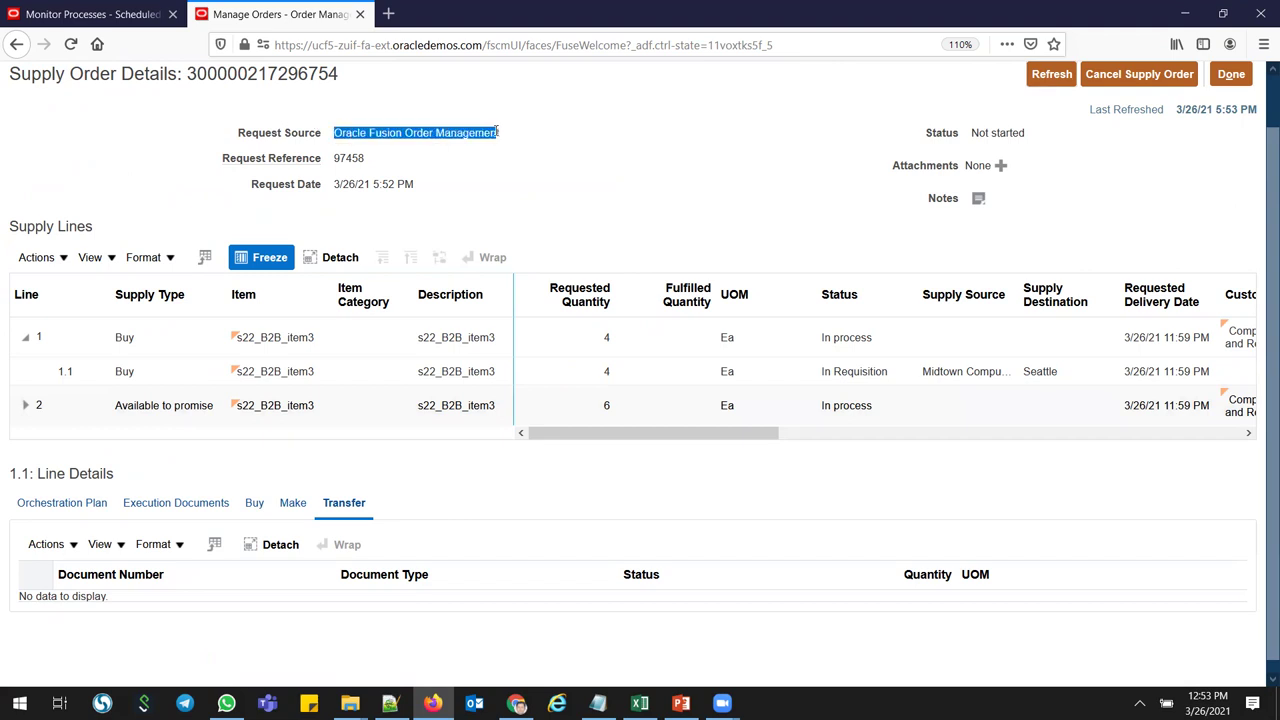
pyautogui.click(182, 343)
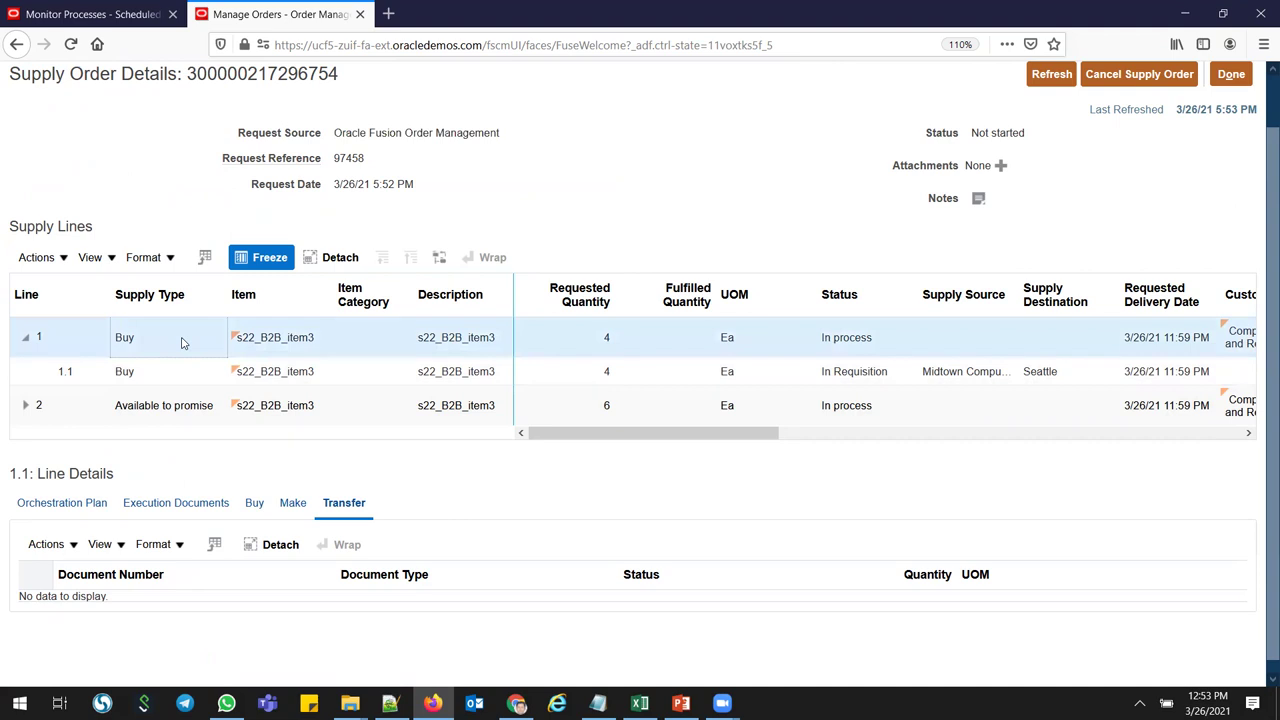
pyautogui.click(183, 372)
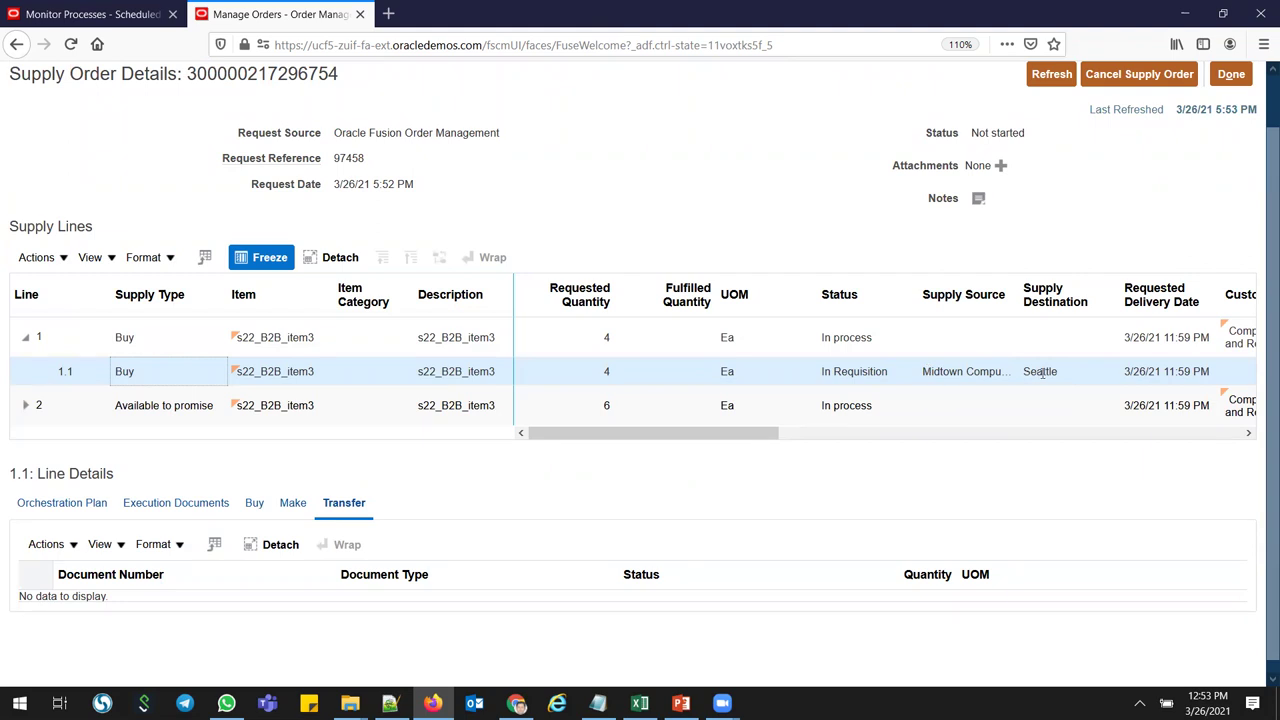
pyautogui.moveTo(743, 434); pyautogui.dragTo(1091, 449)
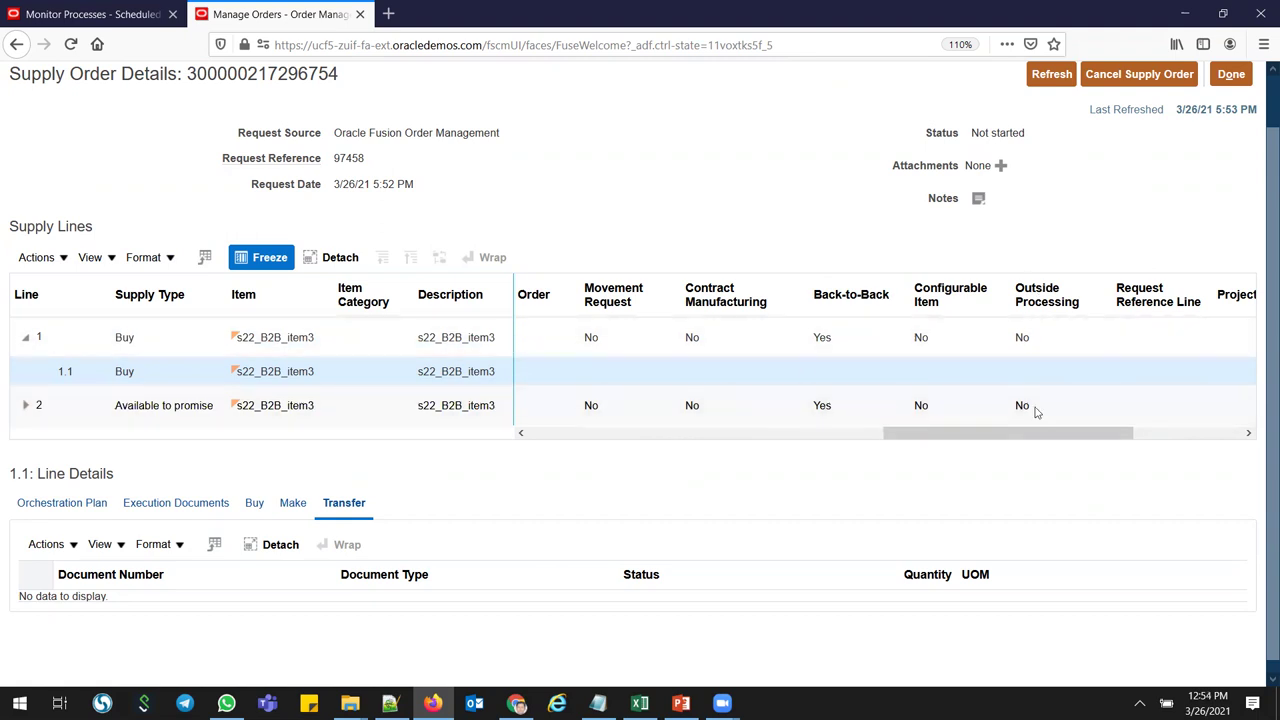
pyautogui.moveTo(1036, 435); pyautogui.dragTo(573, 434)
pyautogui.click(521, 432)
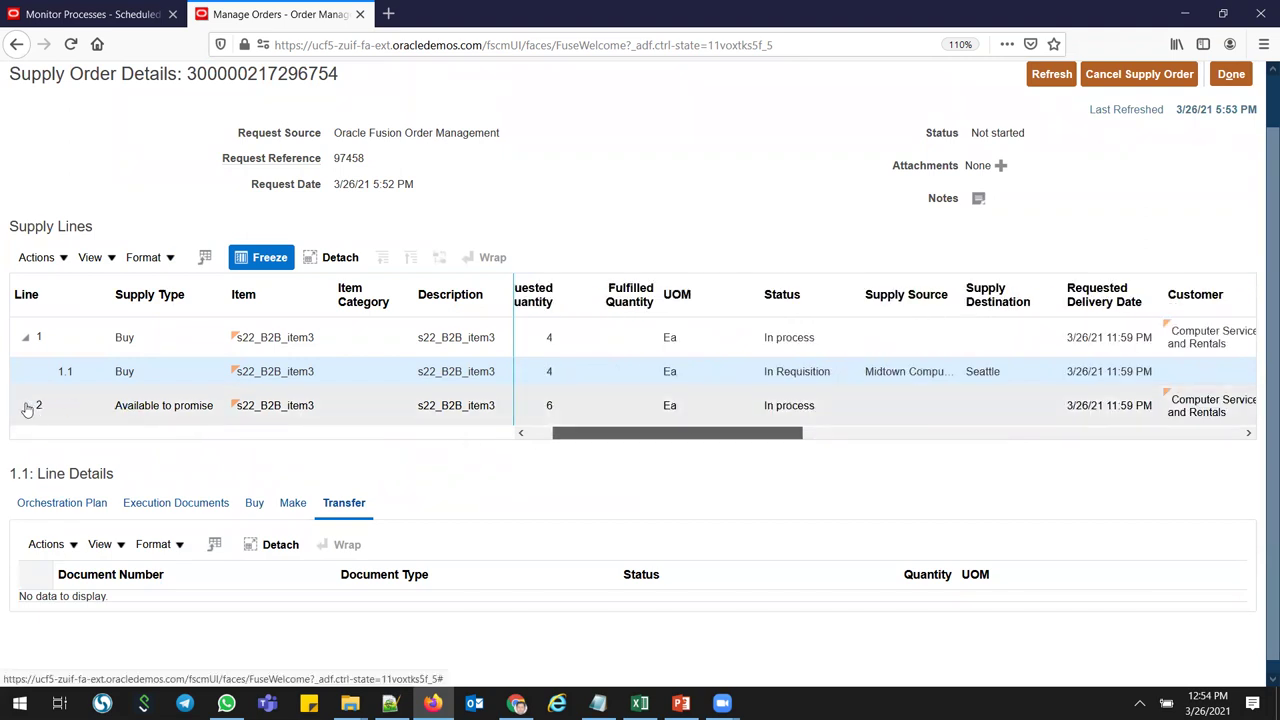
# - Expand supply line 2, then review the orchestration plan tasks of supply line 1.1
pyautogui.click(25, 405)
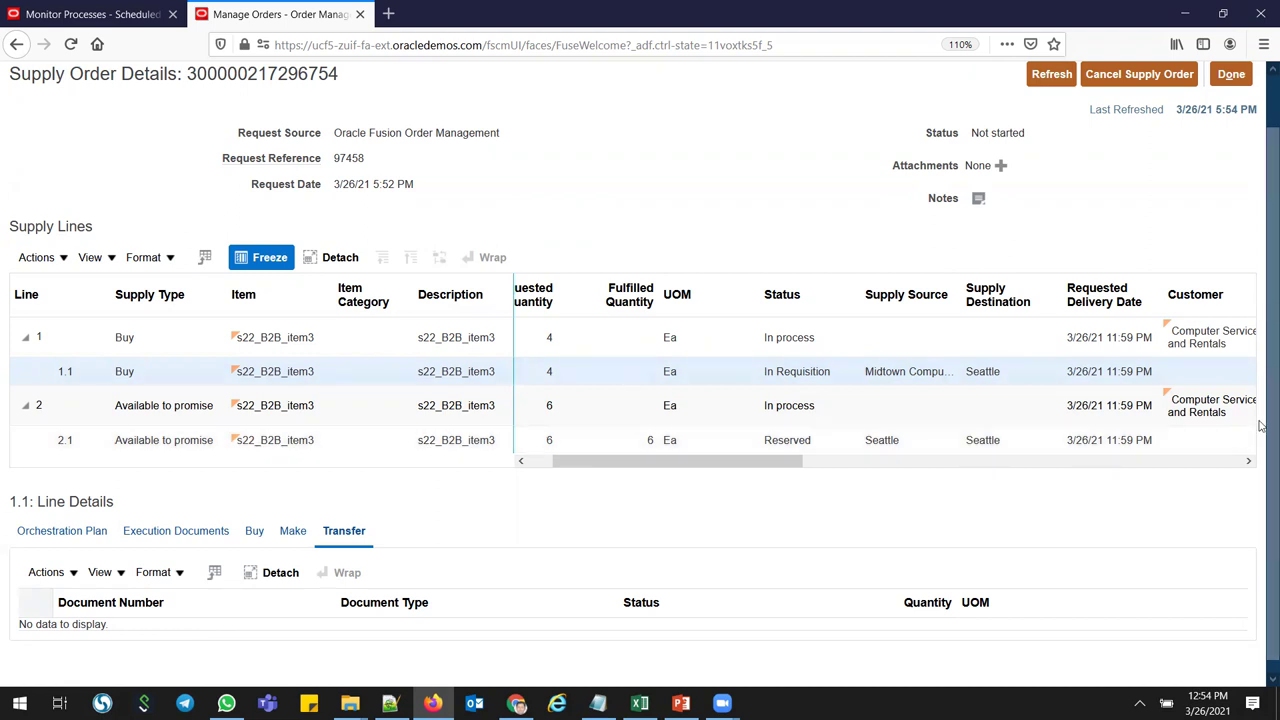
pyautogui.click(68, 537)
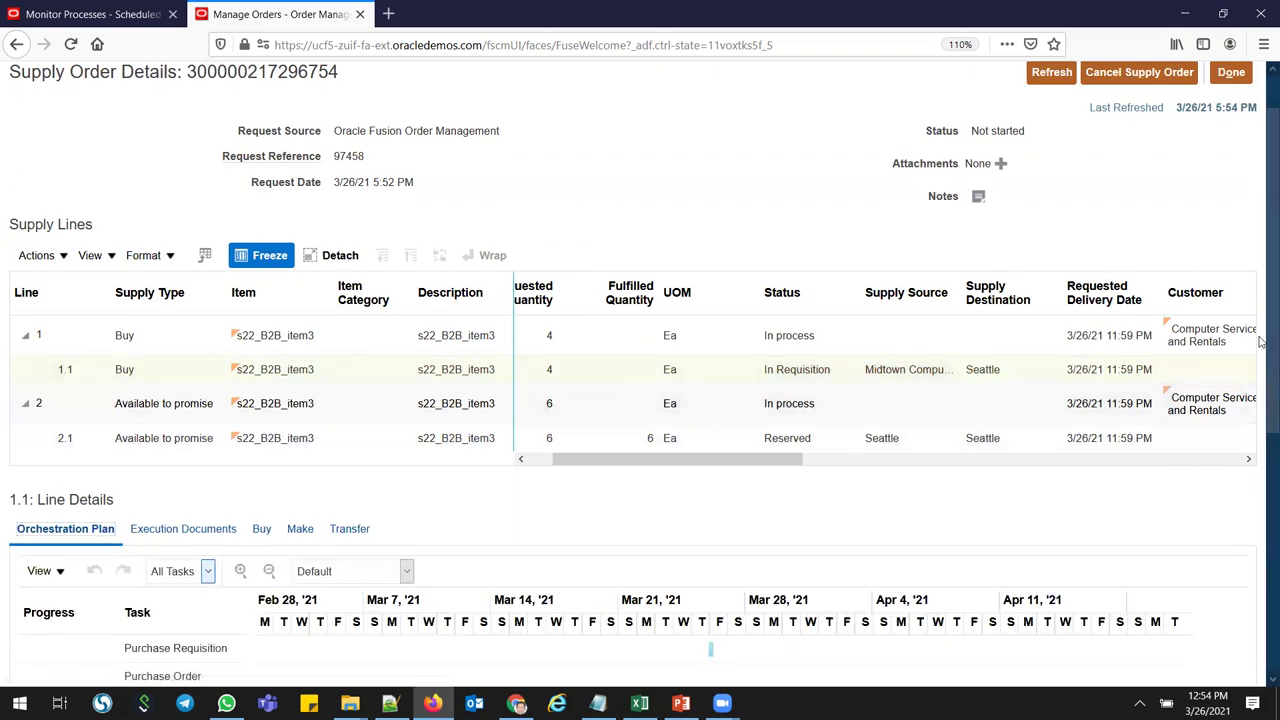
pyautogui.scroll(-3, 300, 500)
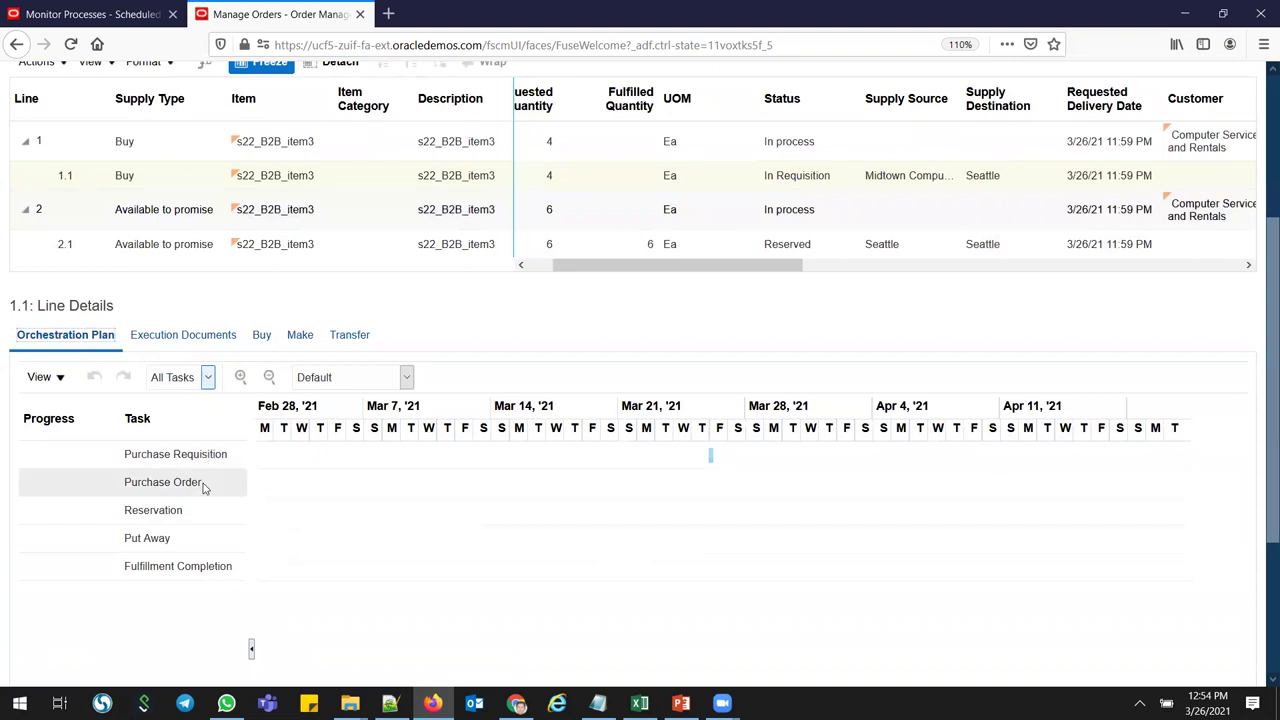
# - Review the execution documents and the buy, make and transfer details of supply line 1.1
pyautogui.click(167, 338)
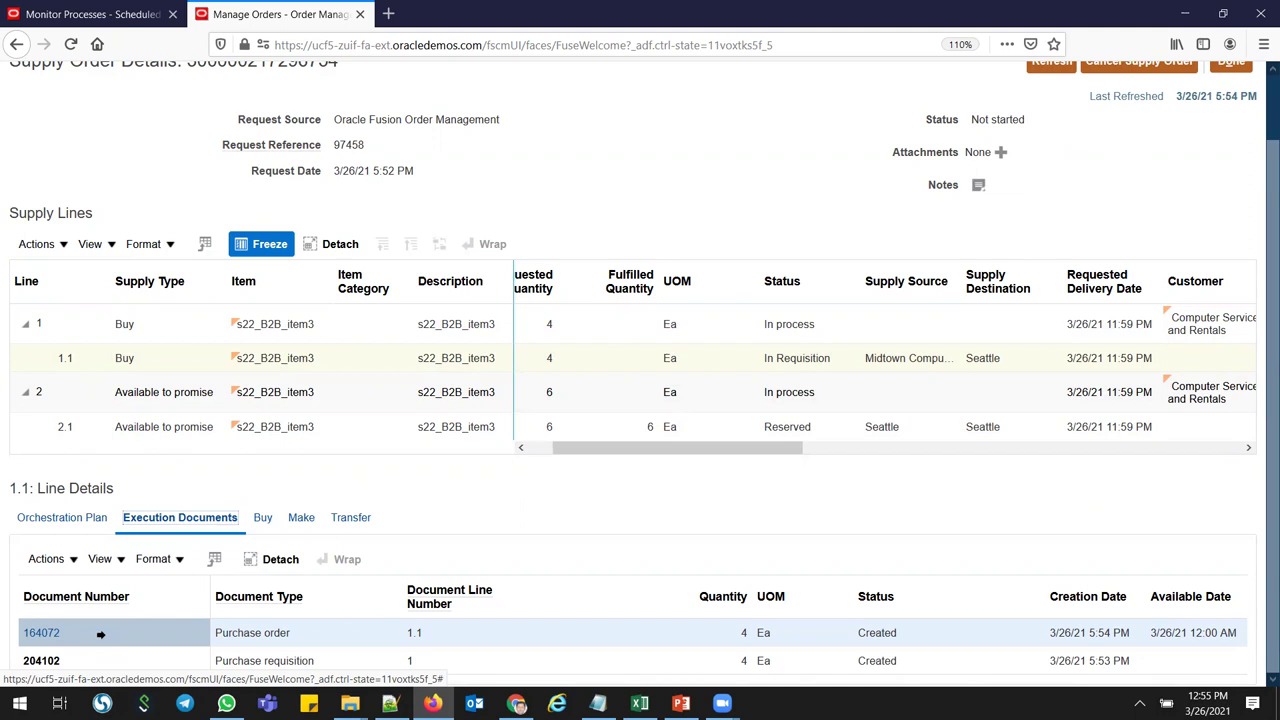
pyautogui.click(262, 527)
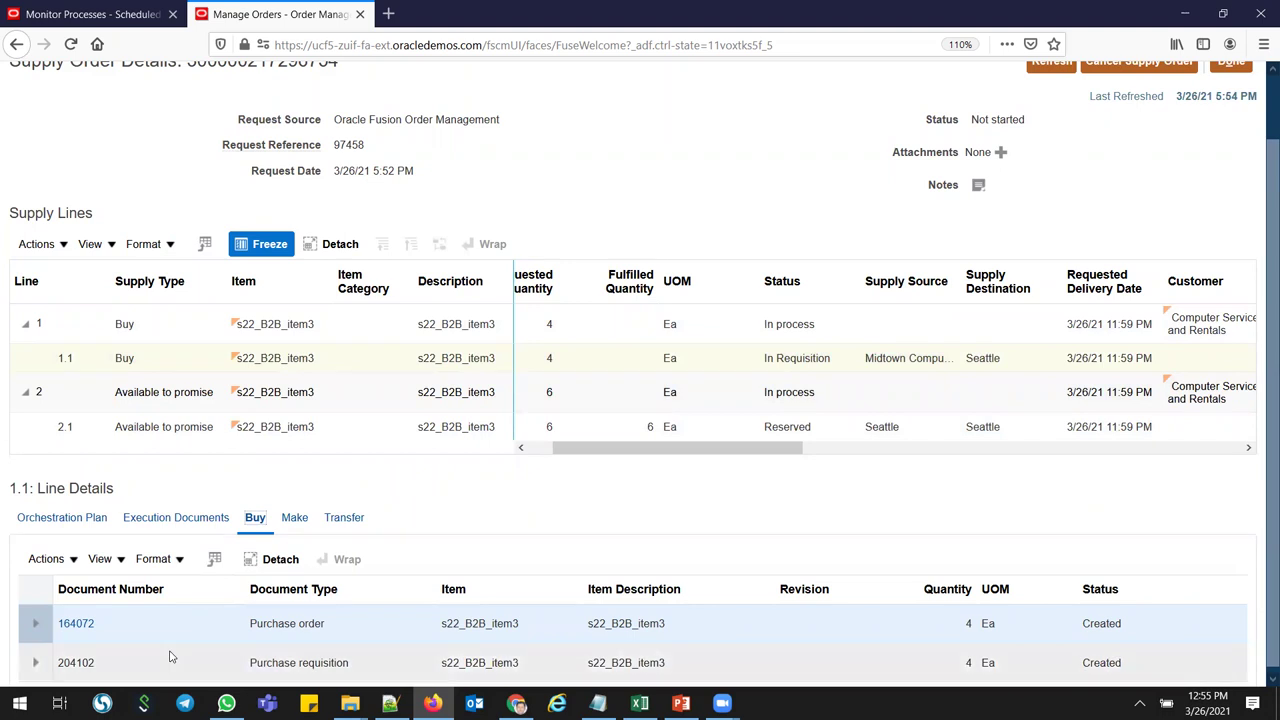
pyautogui.click(294, 518)
pyautogui.click(341, 518)
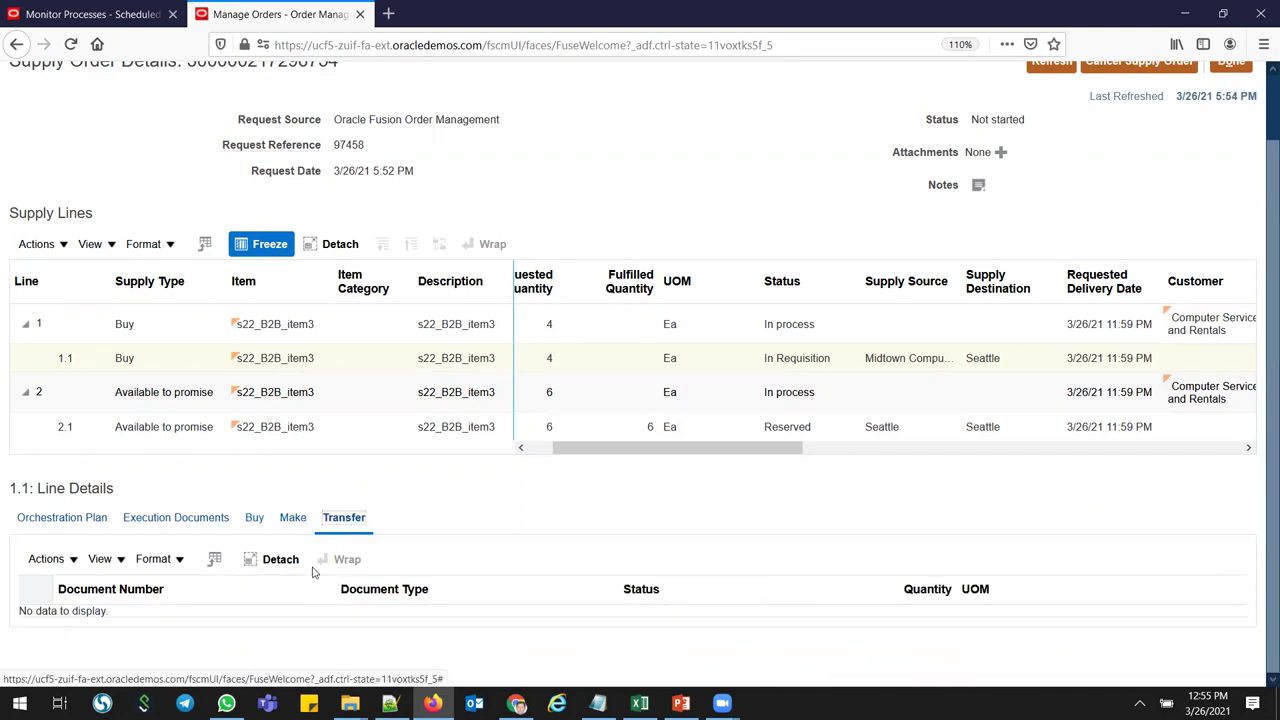
pyautogui.click(295, 518)
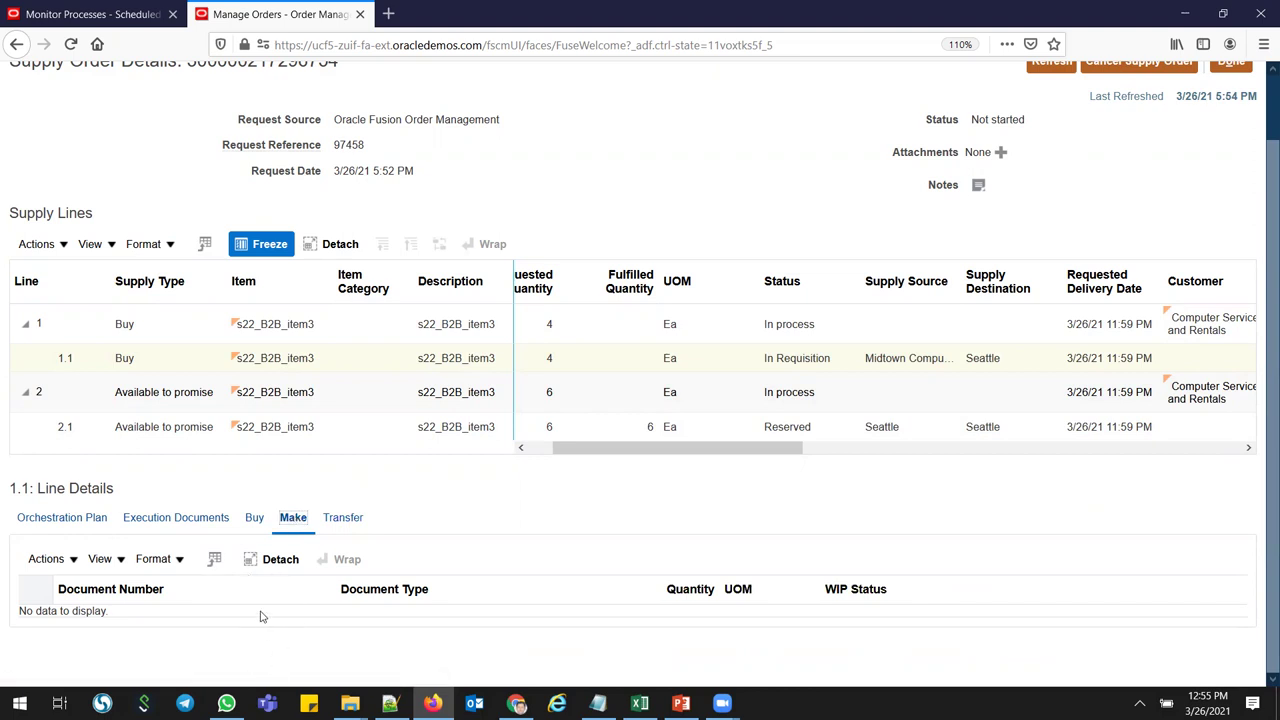
pyautogui.click(255, 520)
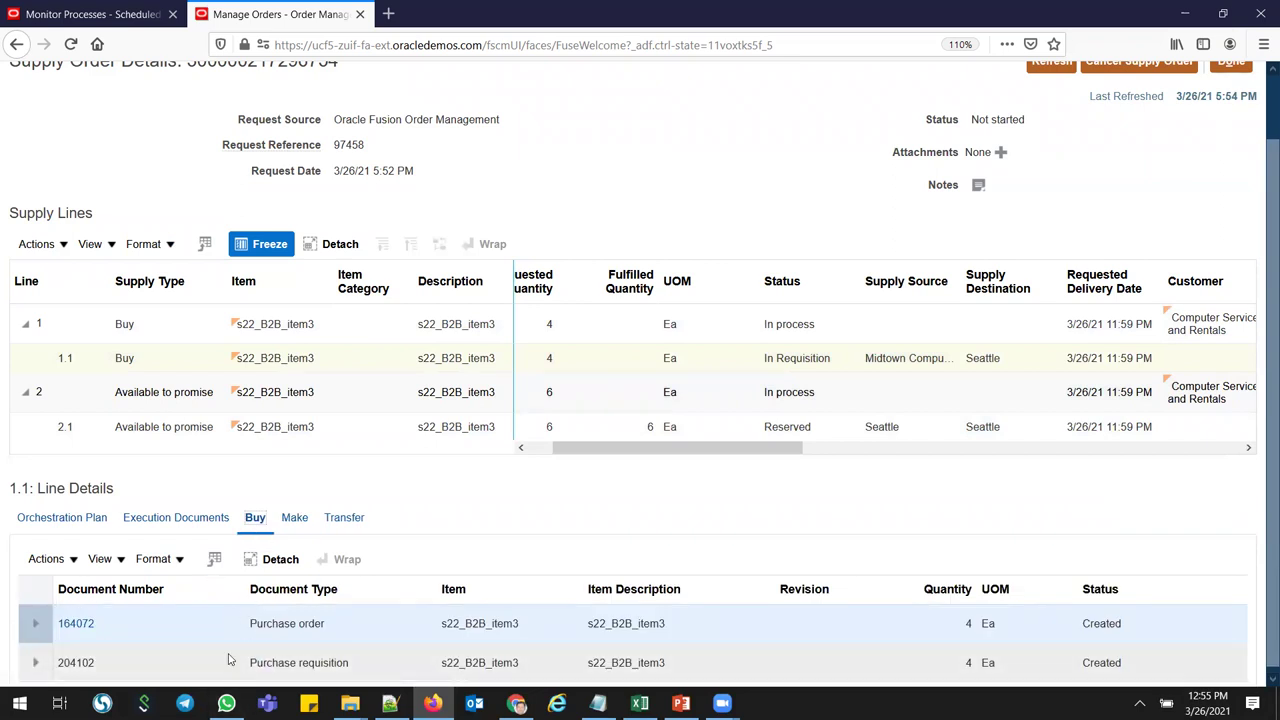
# - Return to line 1.1's orchestration plan and refresh the supply order to check line statuses and task progress
pyautogui.click(72, 518)
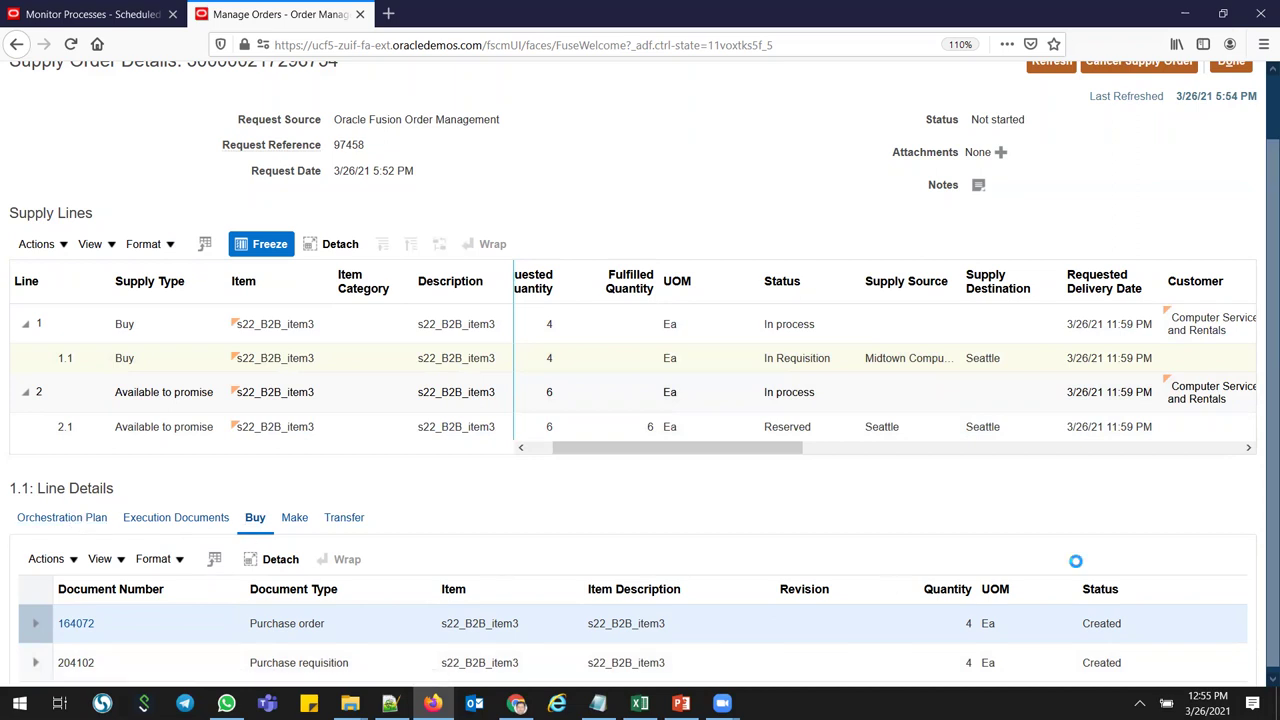
pyautogui.scroll(1, 1262, 395)
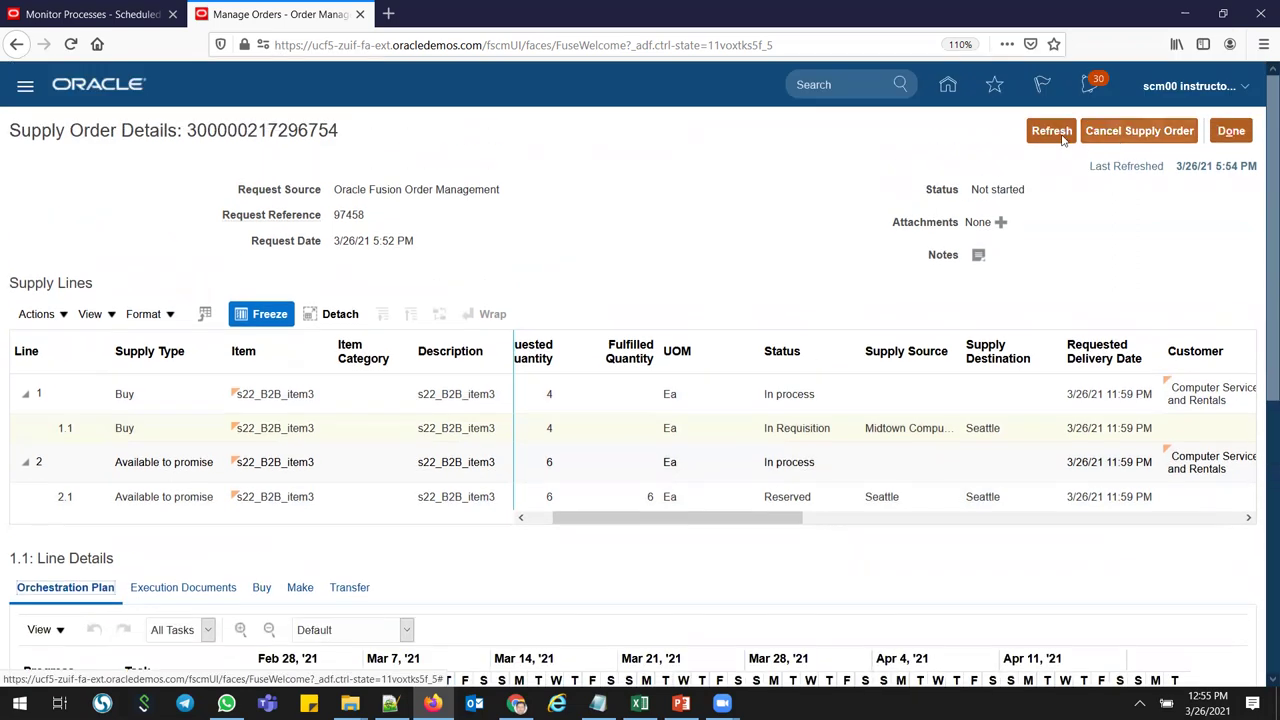
pyautogui.click(1051, 130)
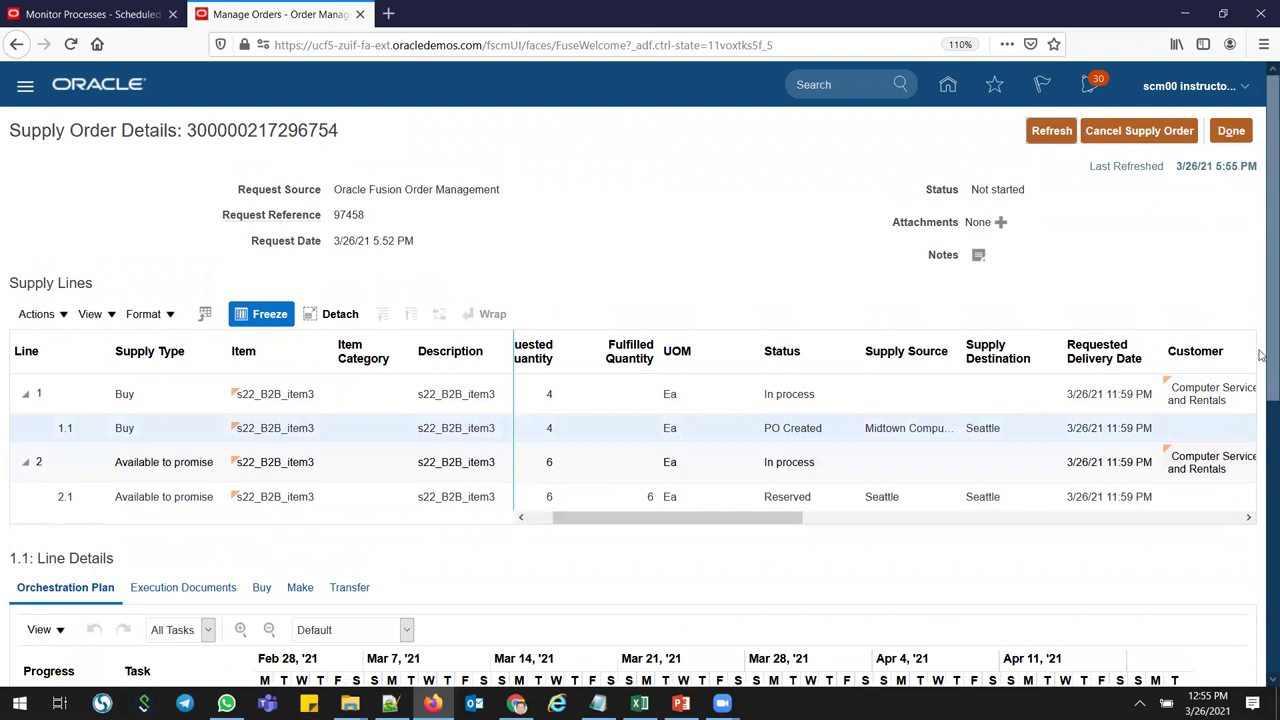
pyautogui.moveTo(1263, 355); pyautogui.dragTo(1262, 503)
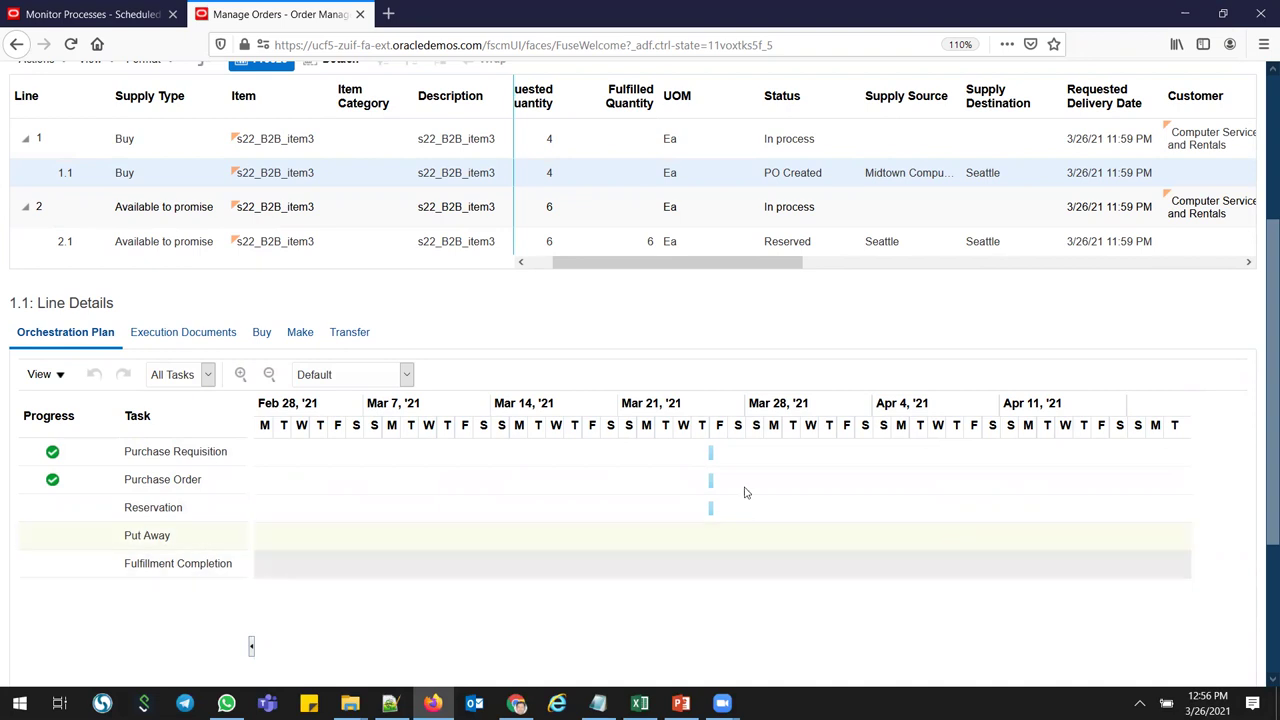
pyautogui.scroll(2, 1262, 325)
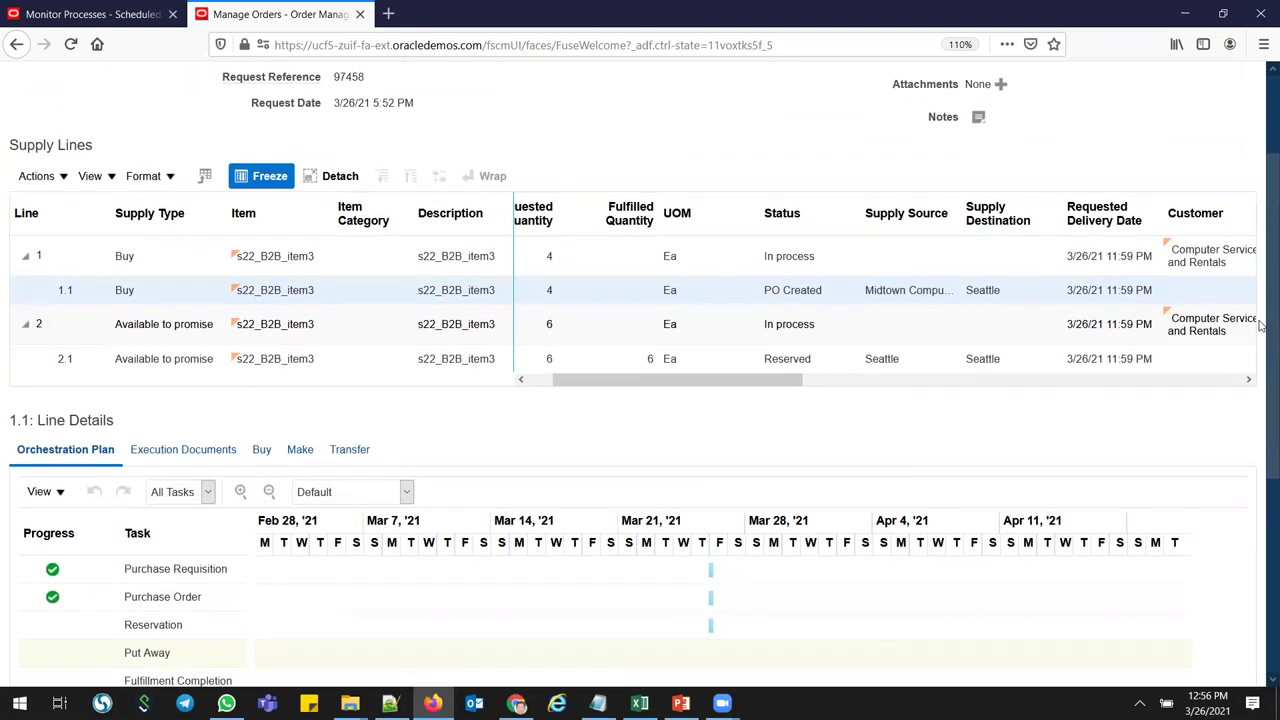
pyautogui.scroll(1, 1262, 318)
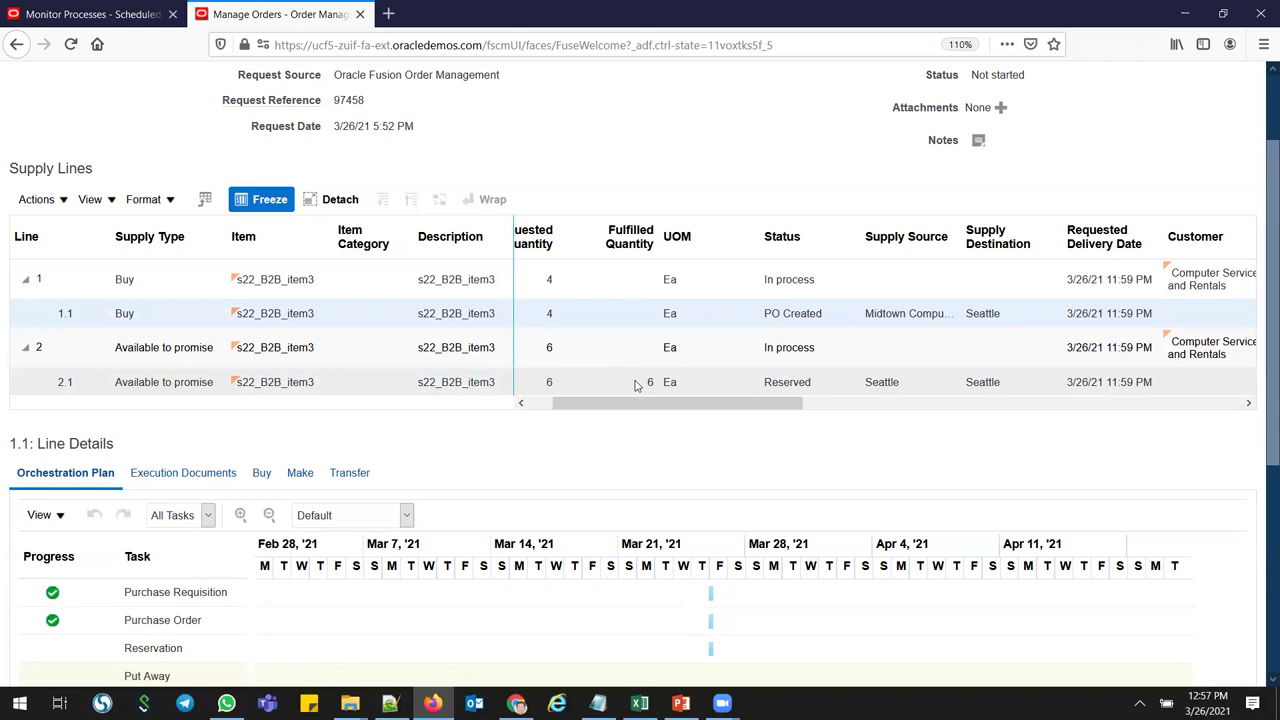
pyautogui.click(634, 383)
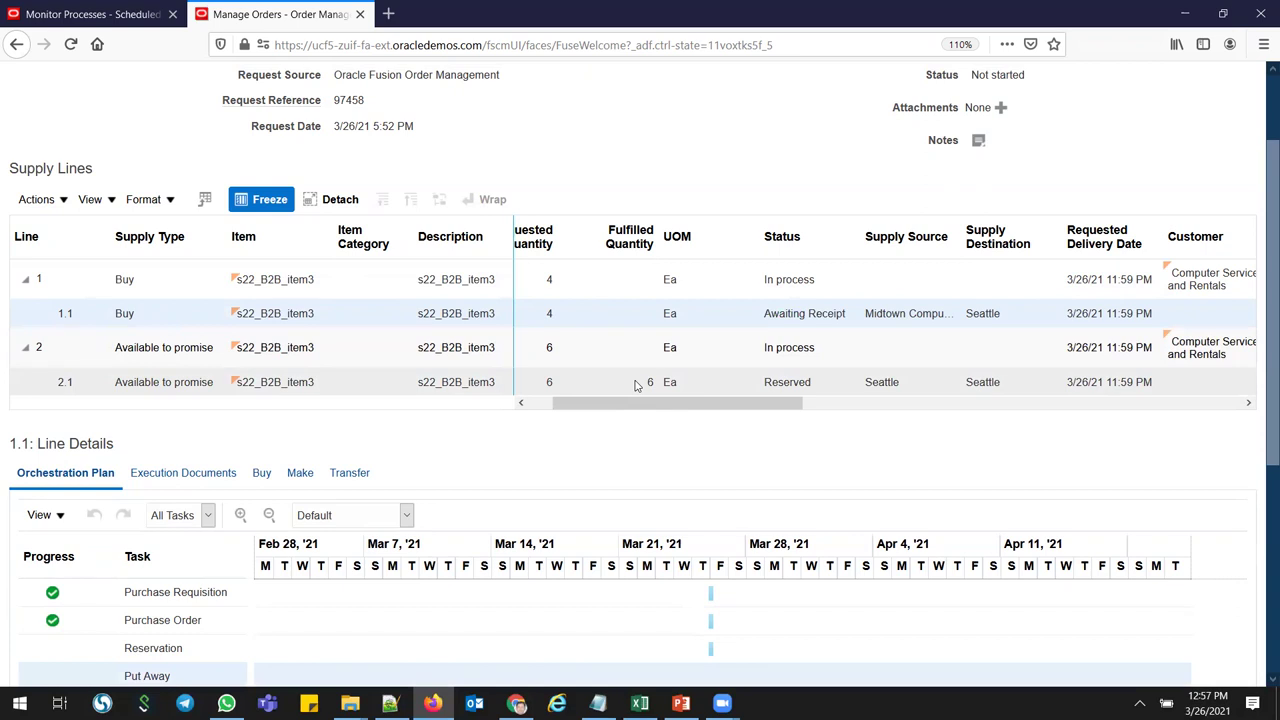
pyautogui.scroll(2, 900, 300)
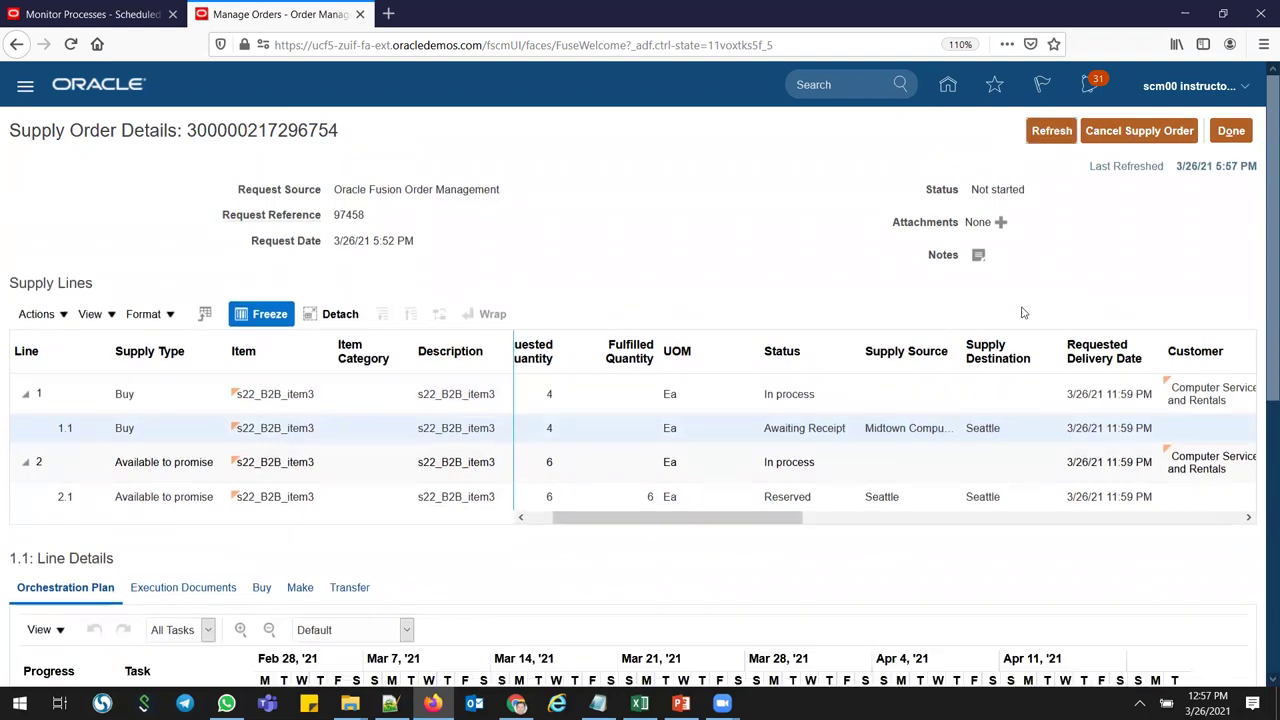
pyautogui.scroll(-4, 1260, 369)
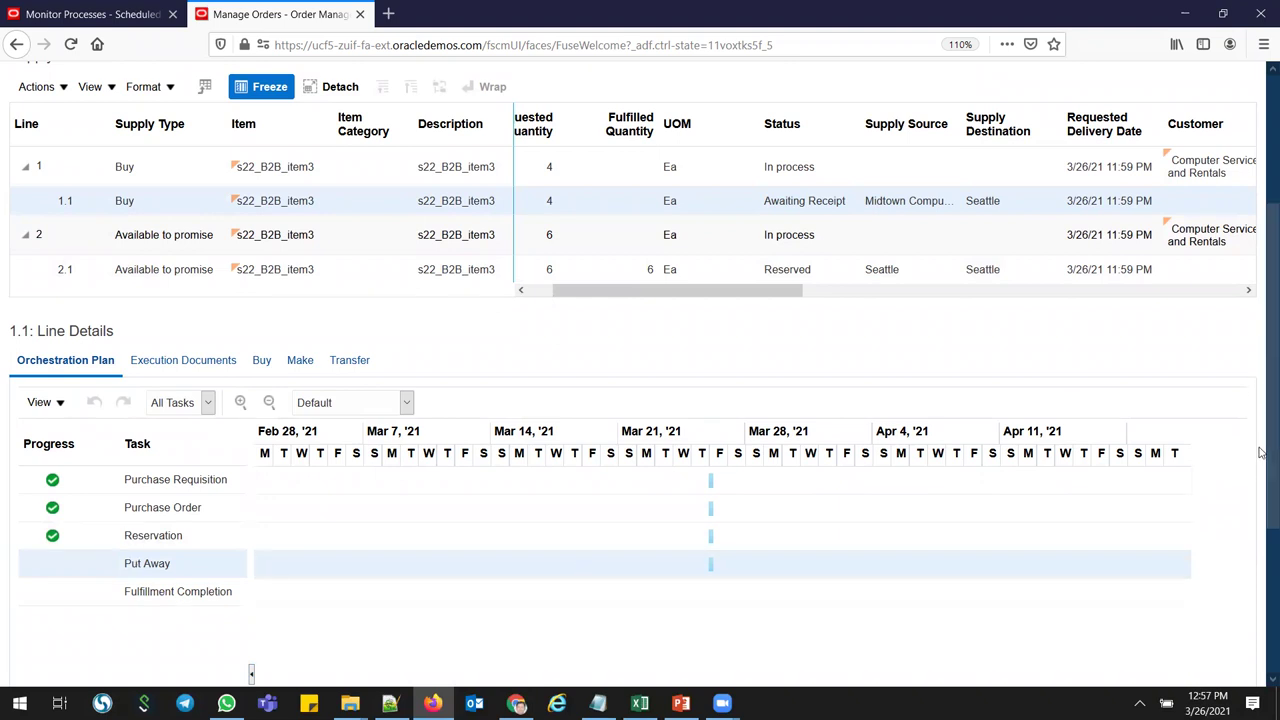
# - Record the purchase requisition number from line 1.1's buy details in cell F18 of the Excel training data sheet
pyautogui.click(261, 368)
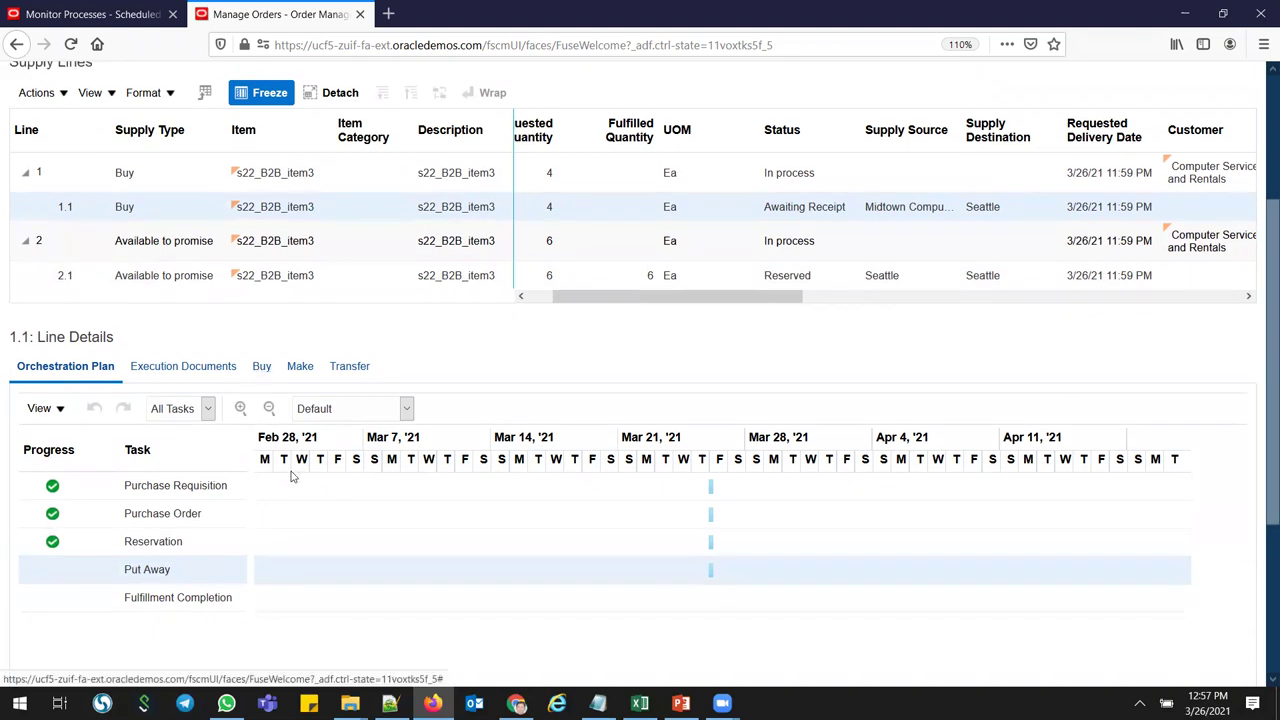
pyautogui.click(104, 656)
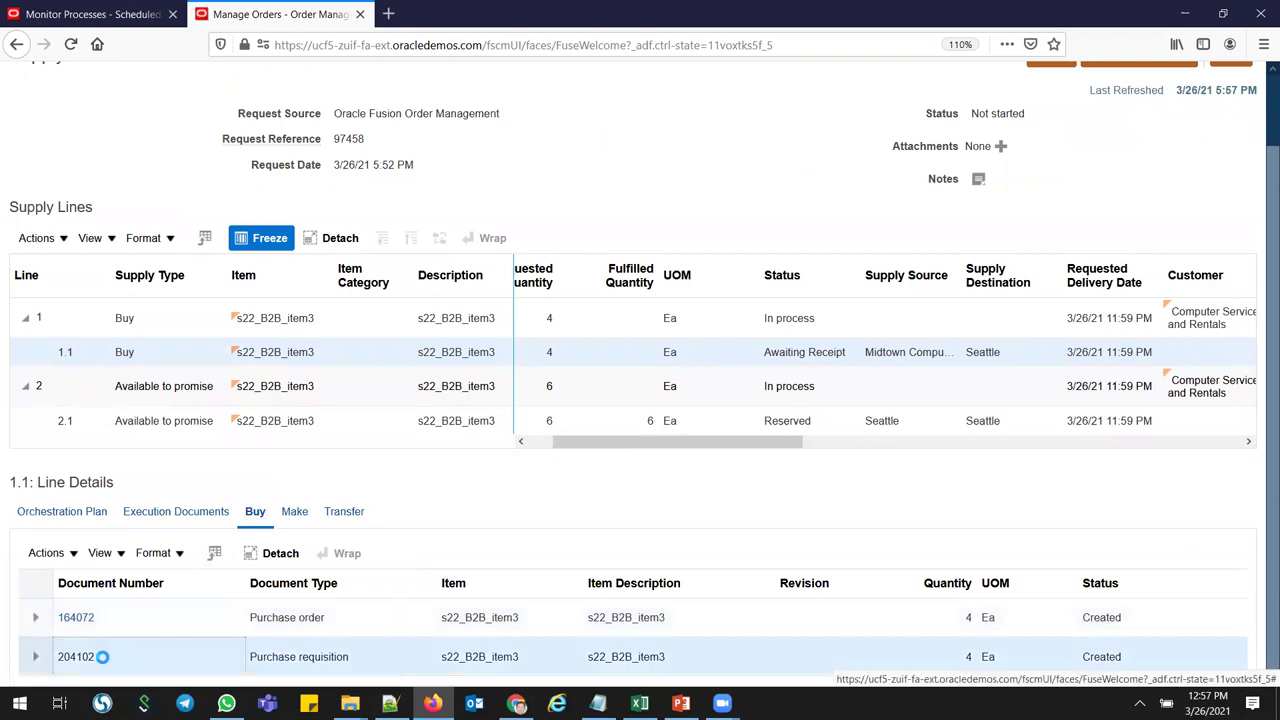
pyautogui.moveTo(59, 656); pyautogui.dragTo(96, 658)
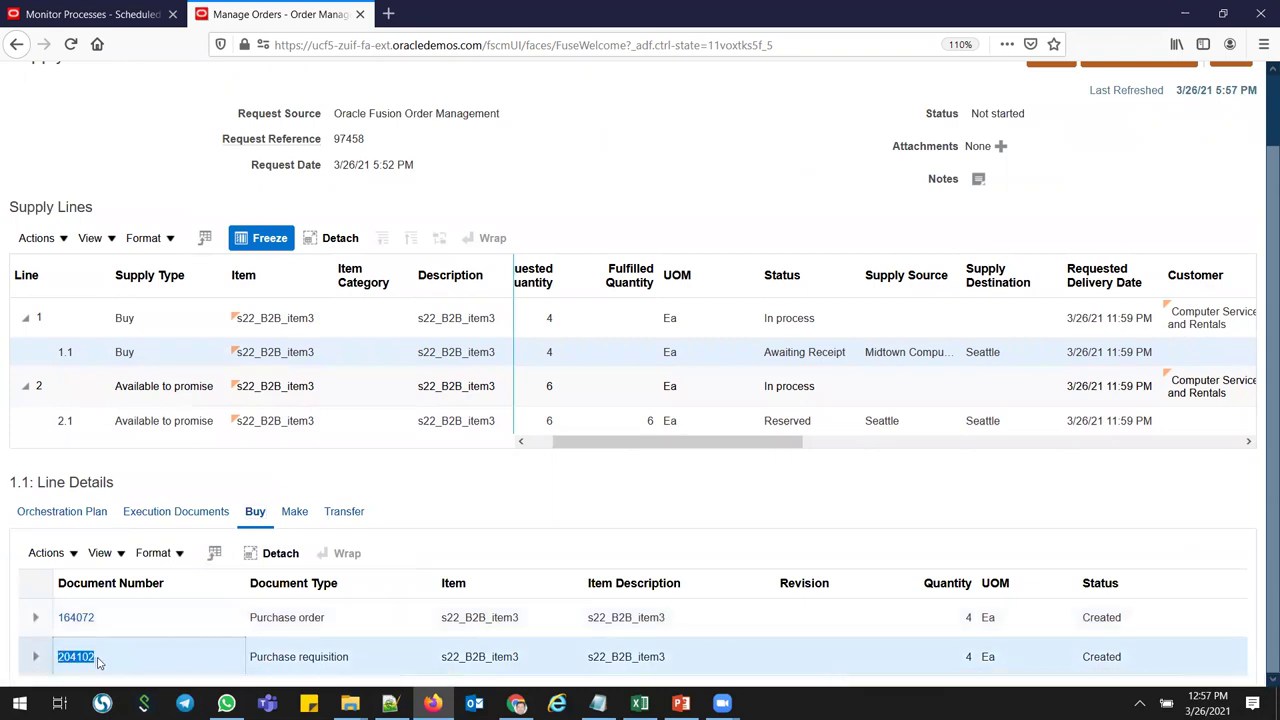
pyautogui.click(680, 703)
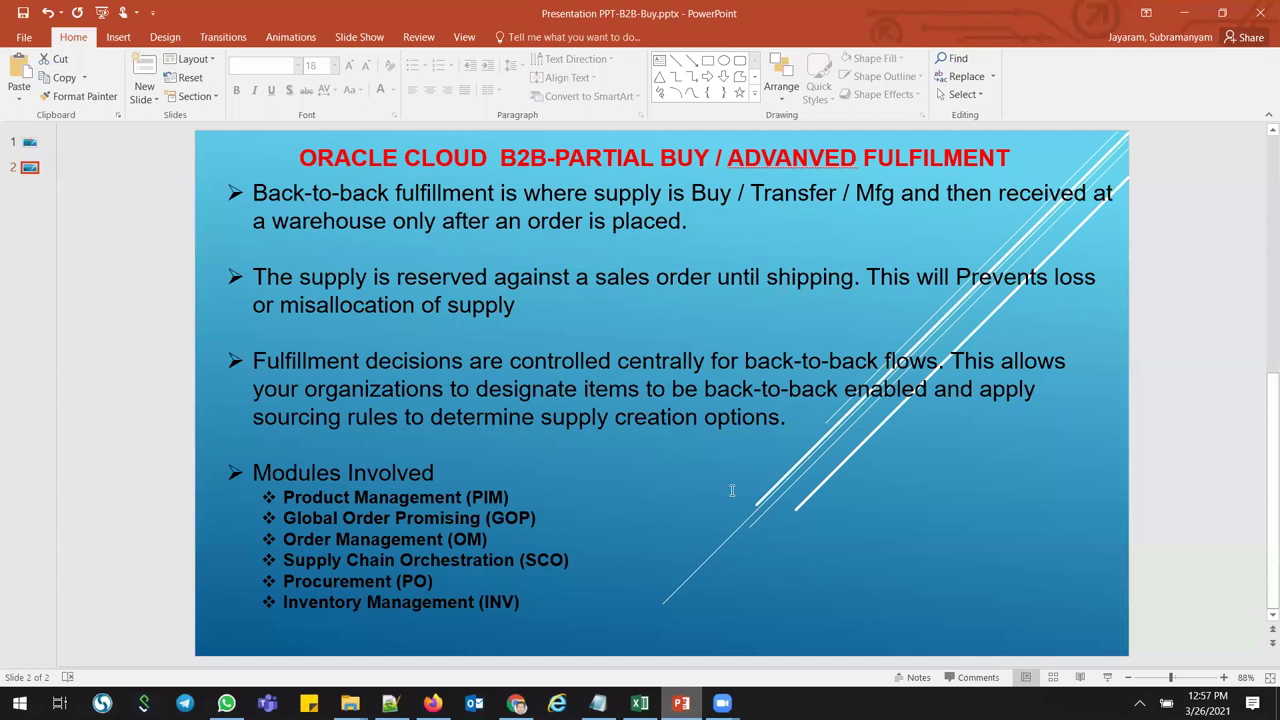
pyautogui.click(598, 703)
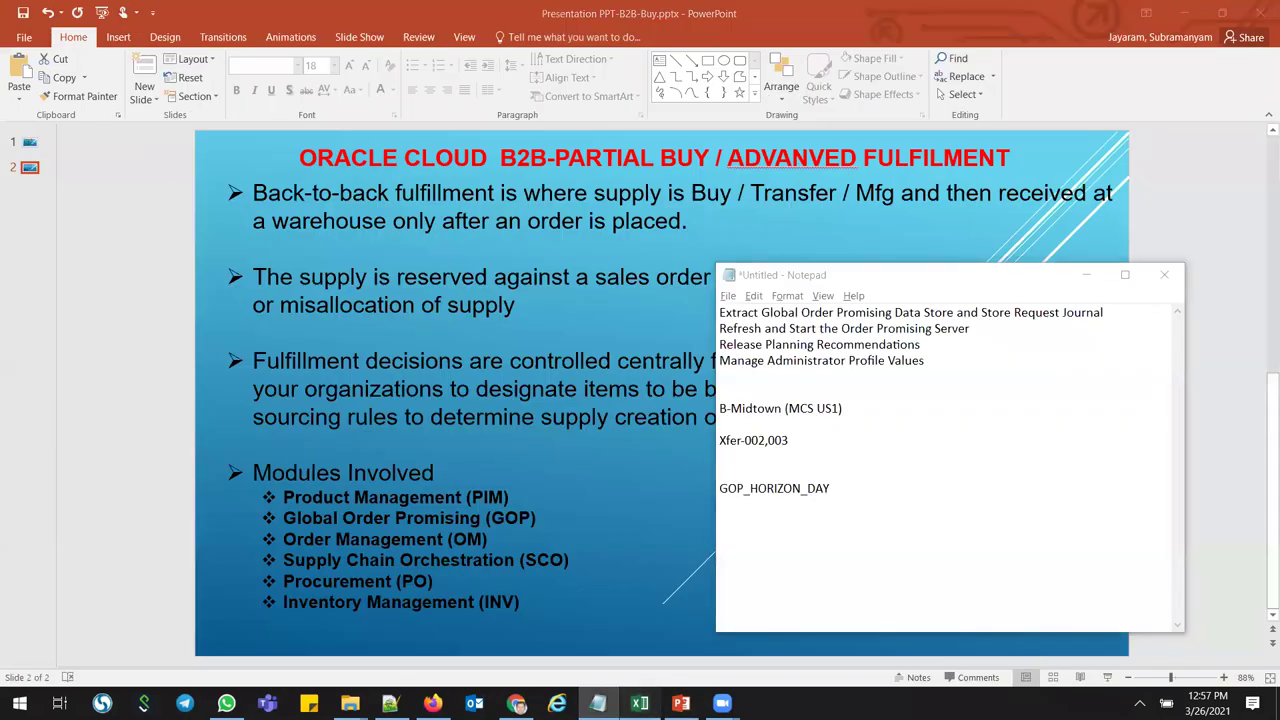
pyautogui.click(640, 703)
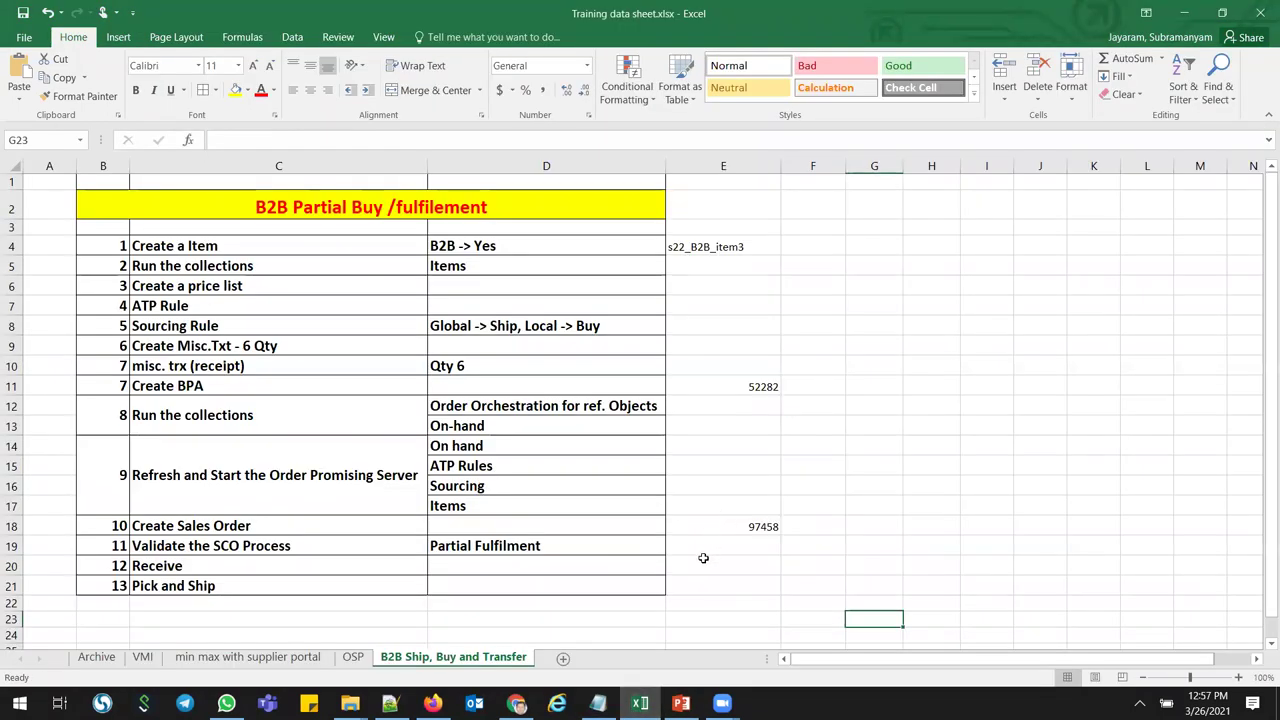
pyautogui.click(809, 525)
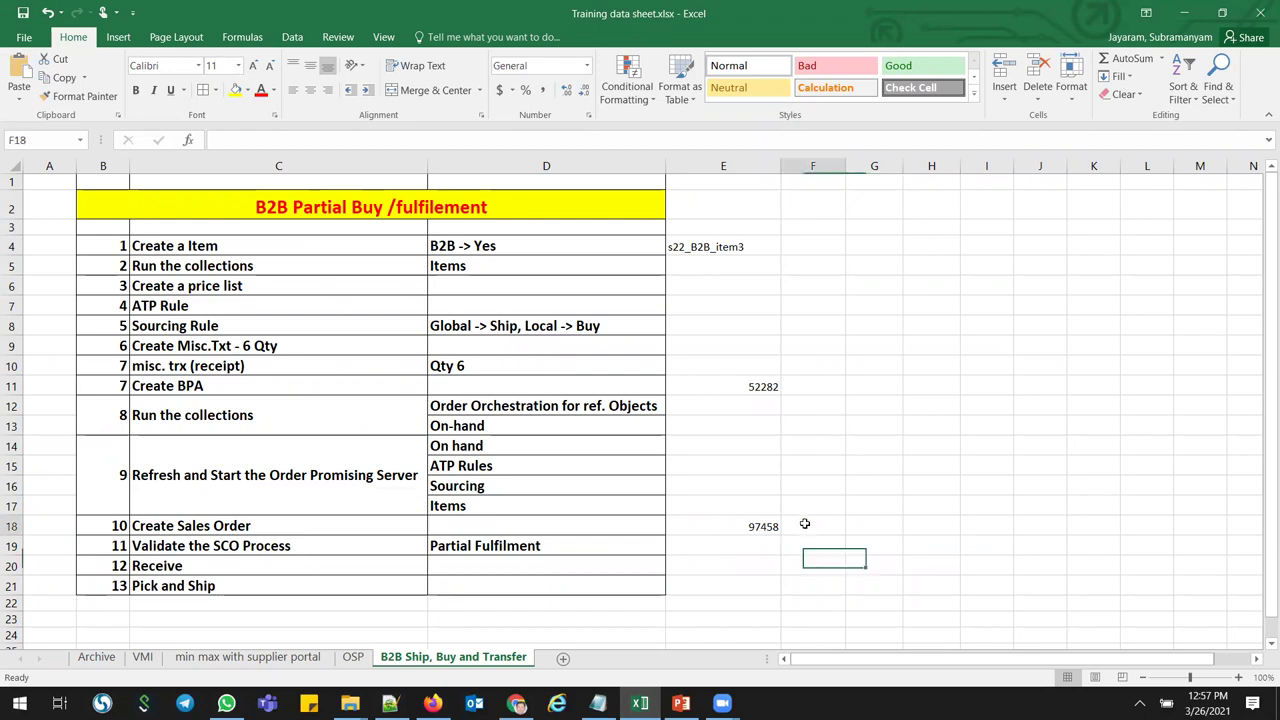
pyautogui.write('204102')
pyautogui.press('Tab')
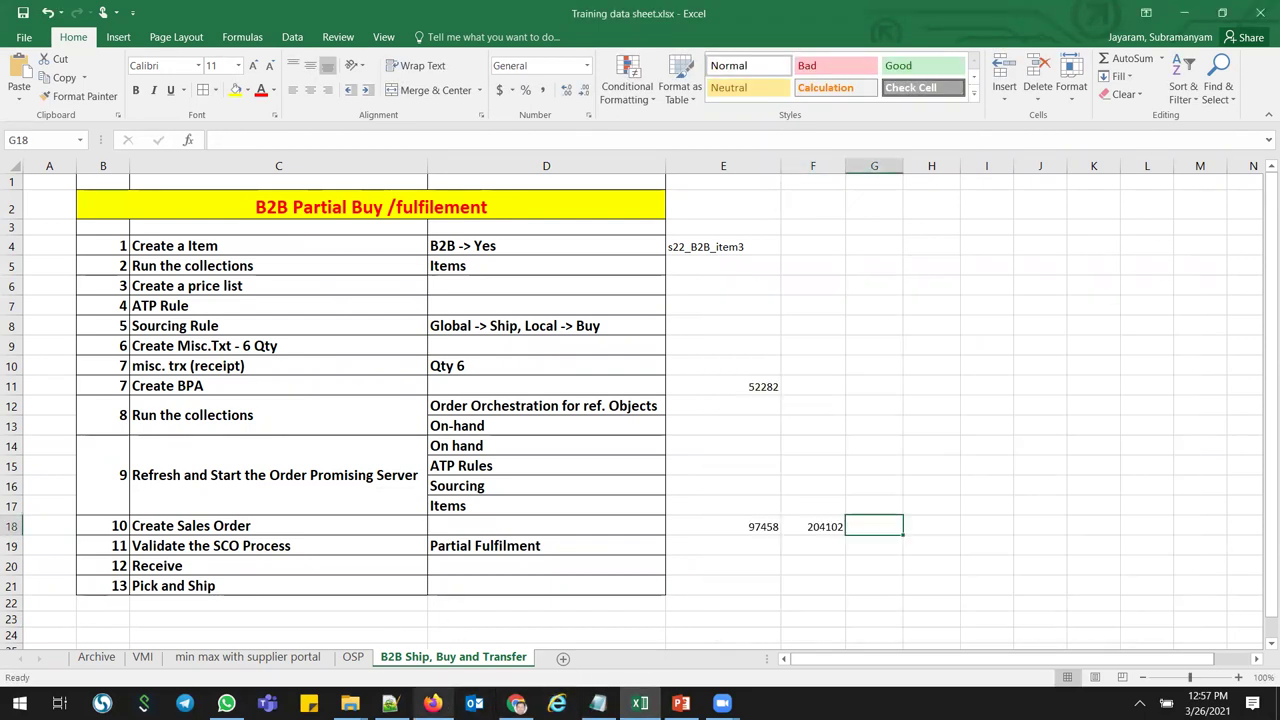
# - Copy the purchase order number from line 1.1's buy details in Firefox into cell G18 of the Excel sheet, then copy that cell
pyautogui.click(432, 703)
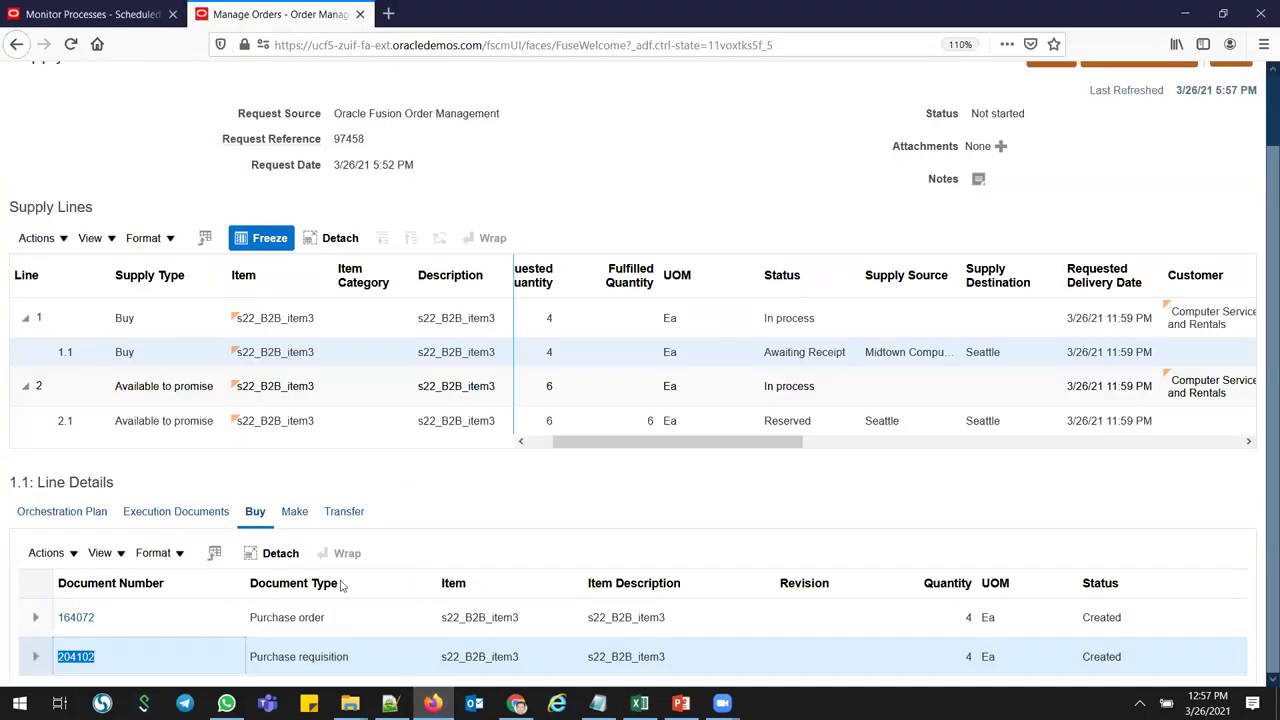
pyautogui.click(75, 618)
pyautogui.moveTo(114, 622); pyautogui.dragTo(56, 618)
pyautogui.hotkey('ctrl', 'c')
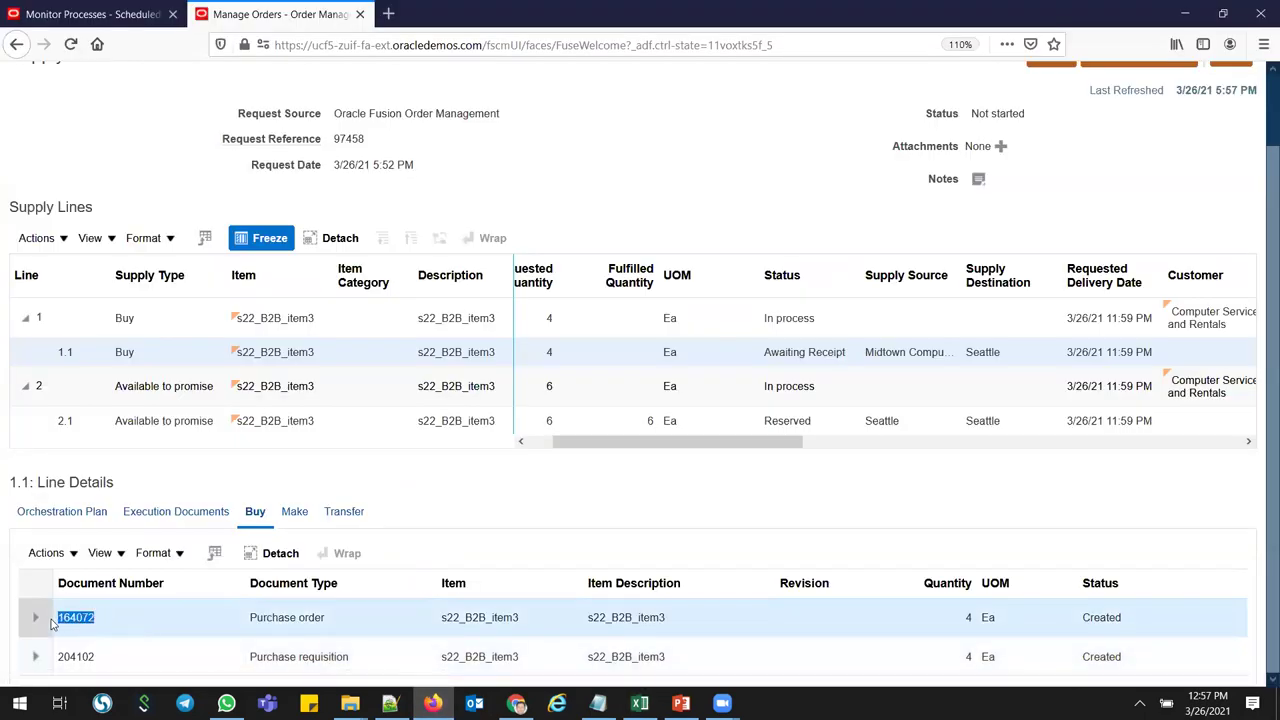
pyautogui.click(640, 703)
pyautogui.moveTo(890, 521); pyautogui.dragTo(876, 522)
pyautogui.hotkey('ctrl', 'v')
pyautogui.press('Return')
pyautogui.press('Return')
pyautogui.click(863, 533)
pyautogui.hotkey('ctrl', 'c')
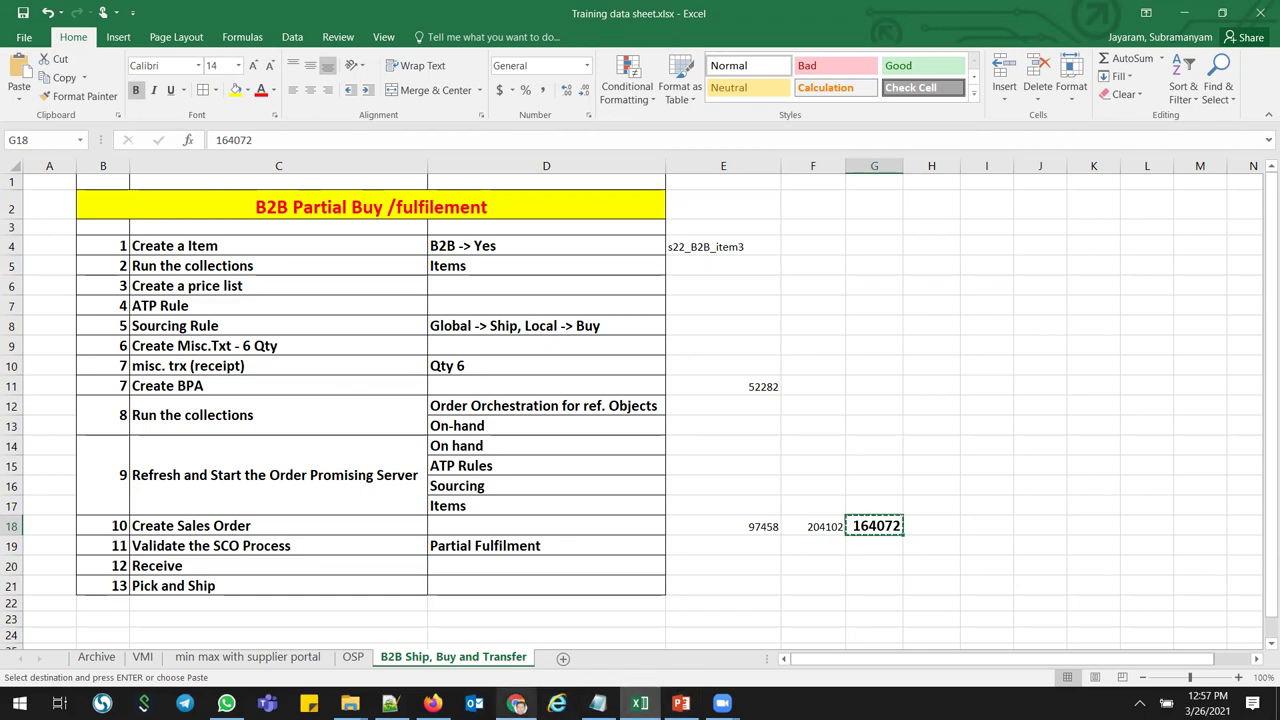
# - Duplicate the Order Management browser tab in Firefox and open the Manage Orders page of Procurement's Purchase Orders there
pyautogui.click(432, 703)
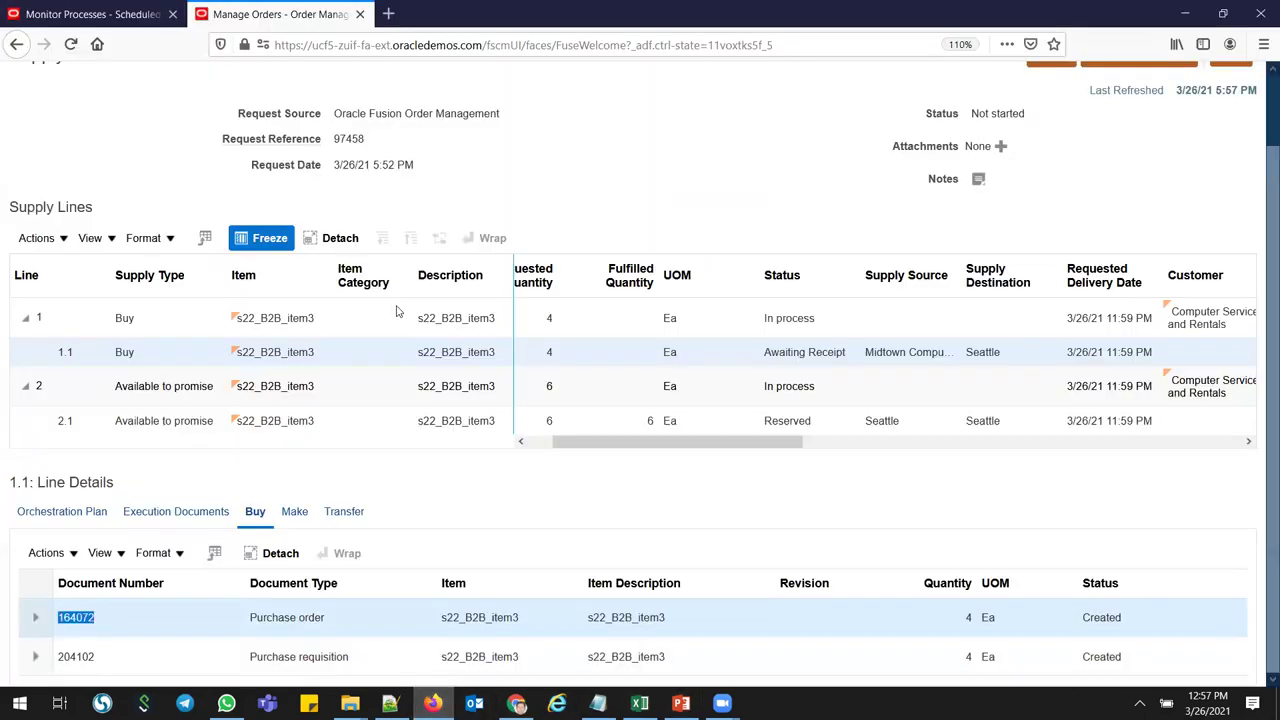
pyautogui.rightClick(262, 20)
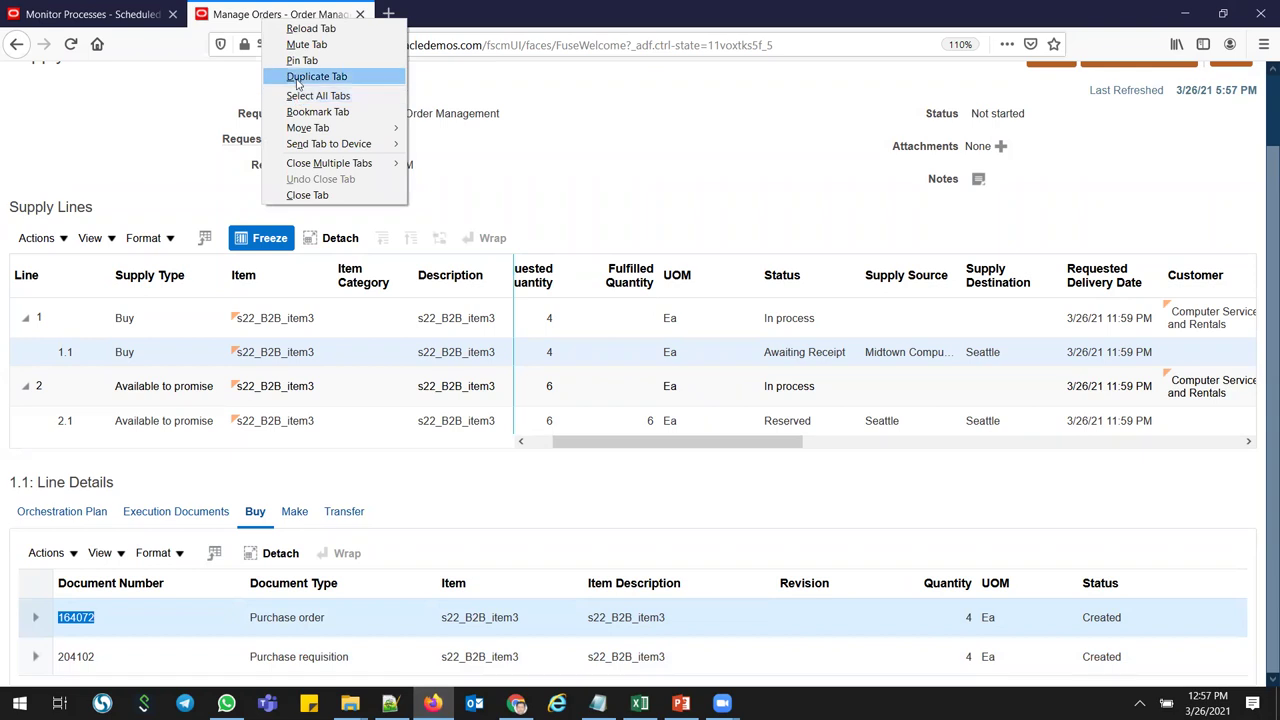
pyautogui.click(296, 81)
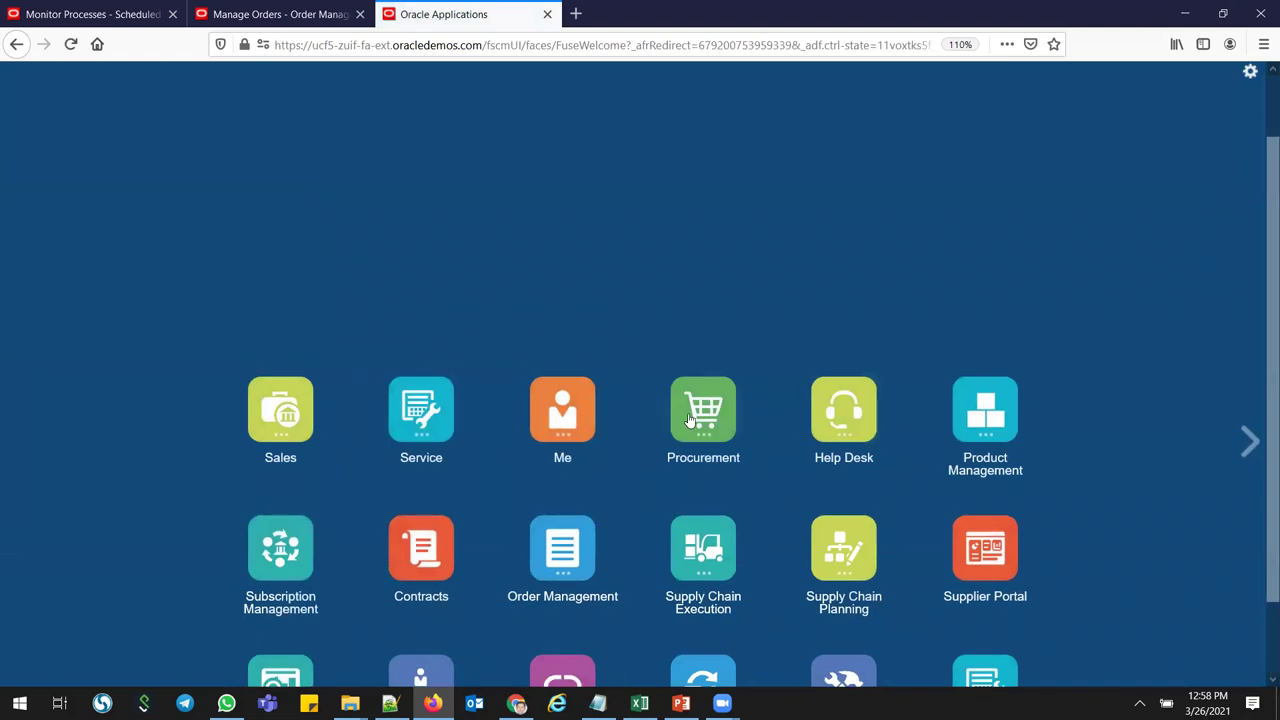
pyautogui.click(689, 420)
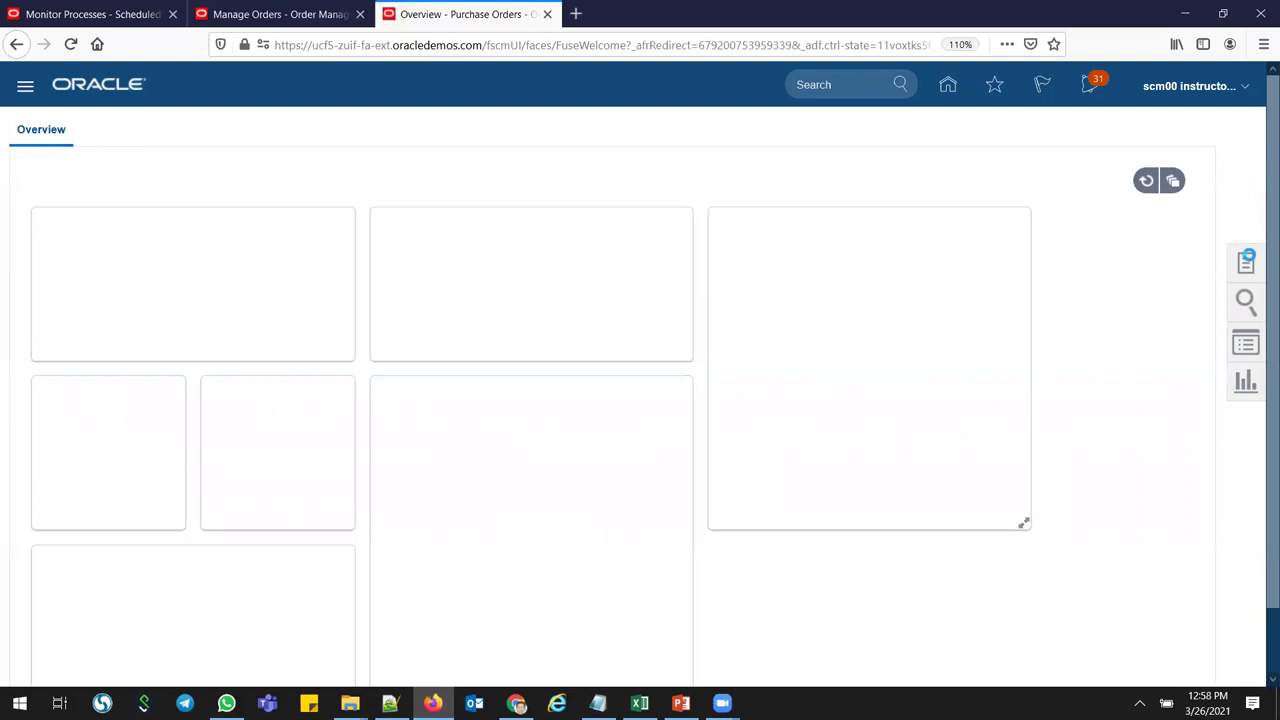
pyautogui.click(1246, 264)
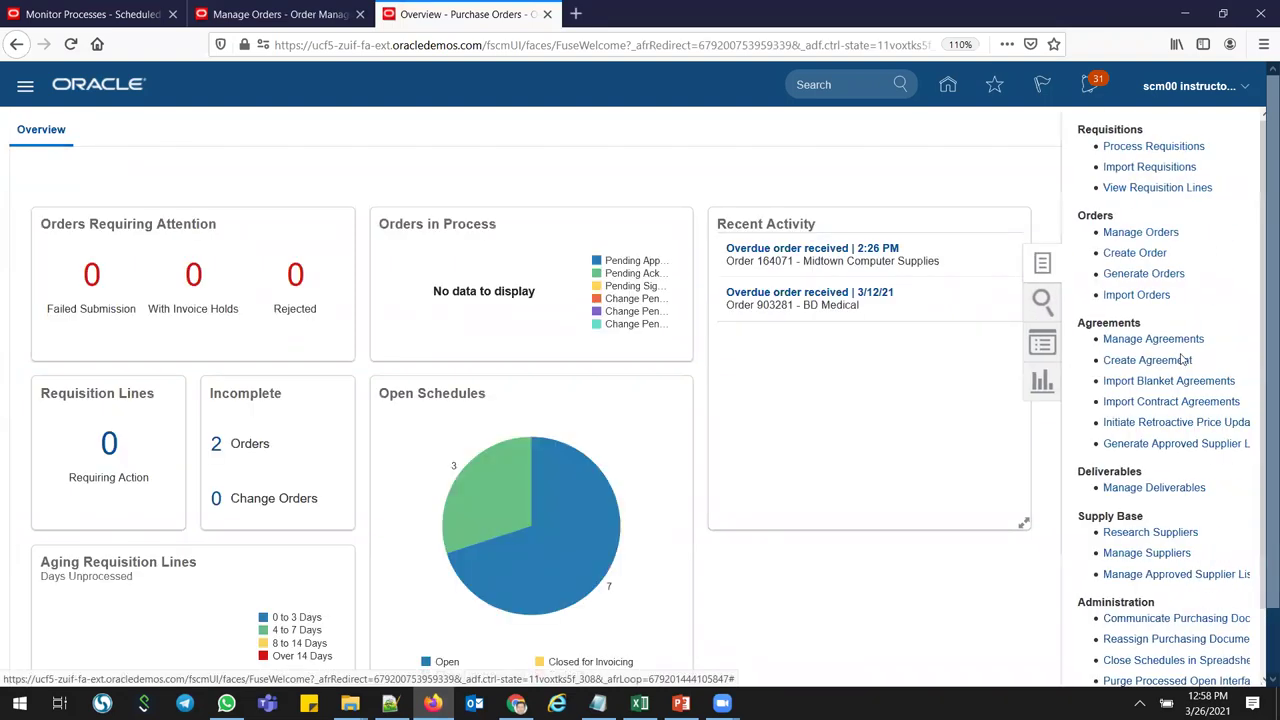
pyautogui.click(1136, 234)
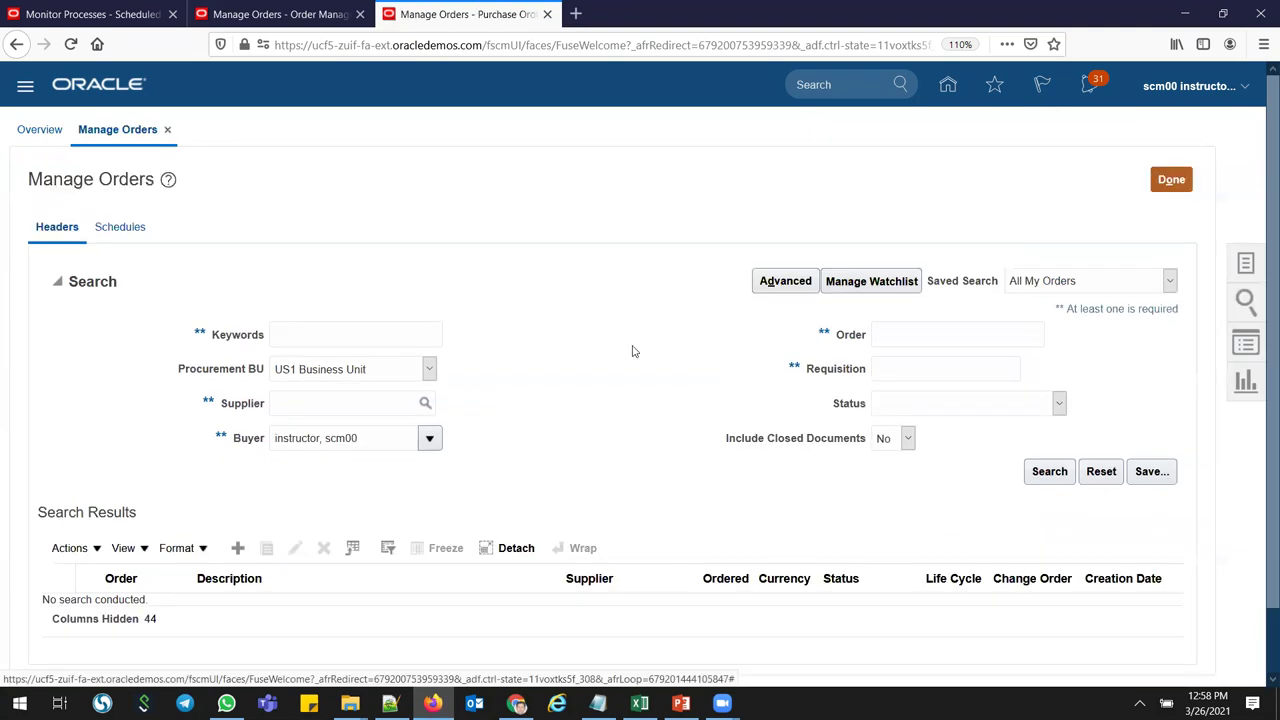
# - Search the purchase orders by the copied purchase order number
pyautogui.click(888, 338)
pyautogui.hotkey('ctrl', 'v')
pyautogui.click(1048, 474)
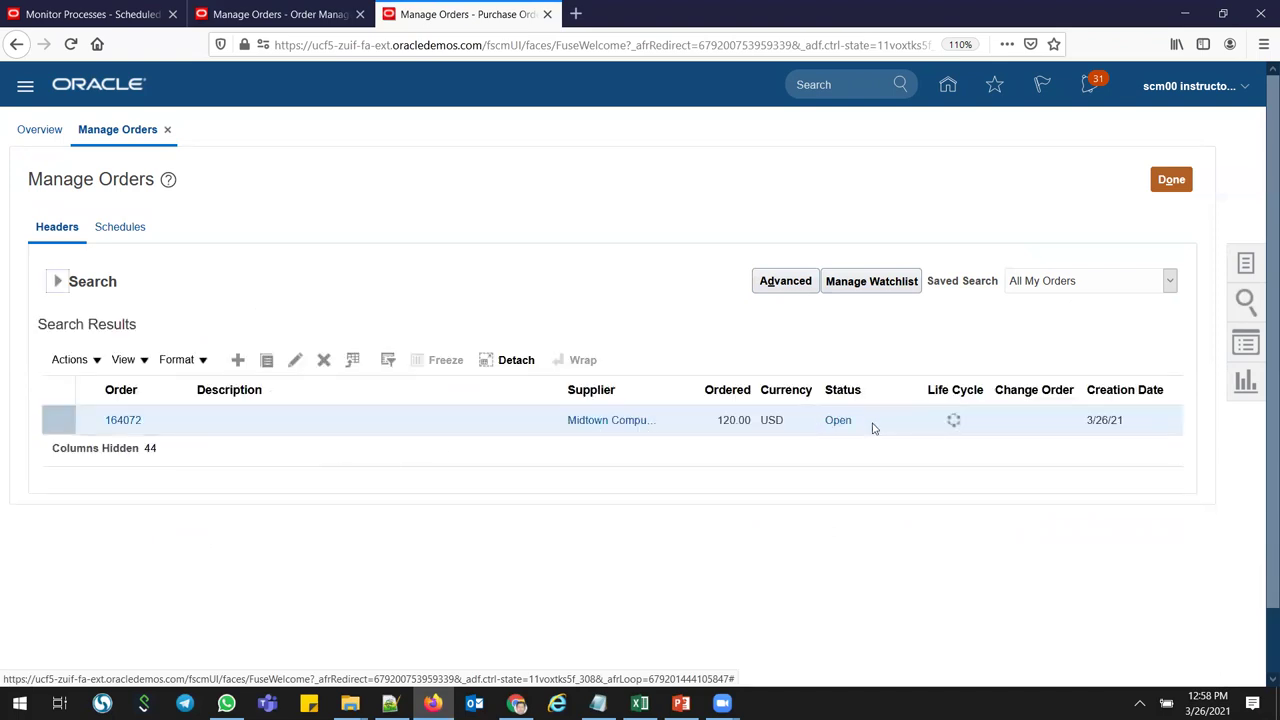
# - Highlight the purchase order's status, and open the Inventory Management work area of Supply Chain Execution
pyautogui.moveTo(872, 427); pyautogui.dragTo(820, 423)
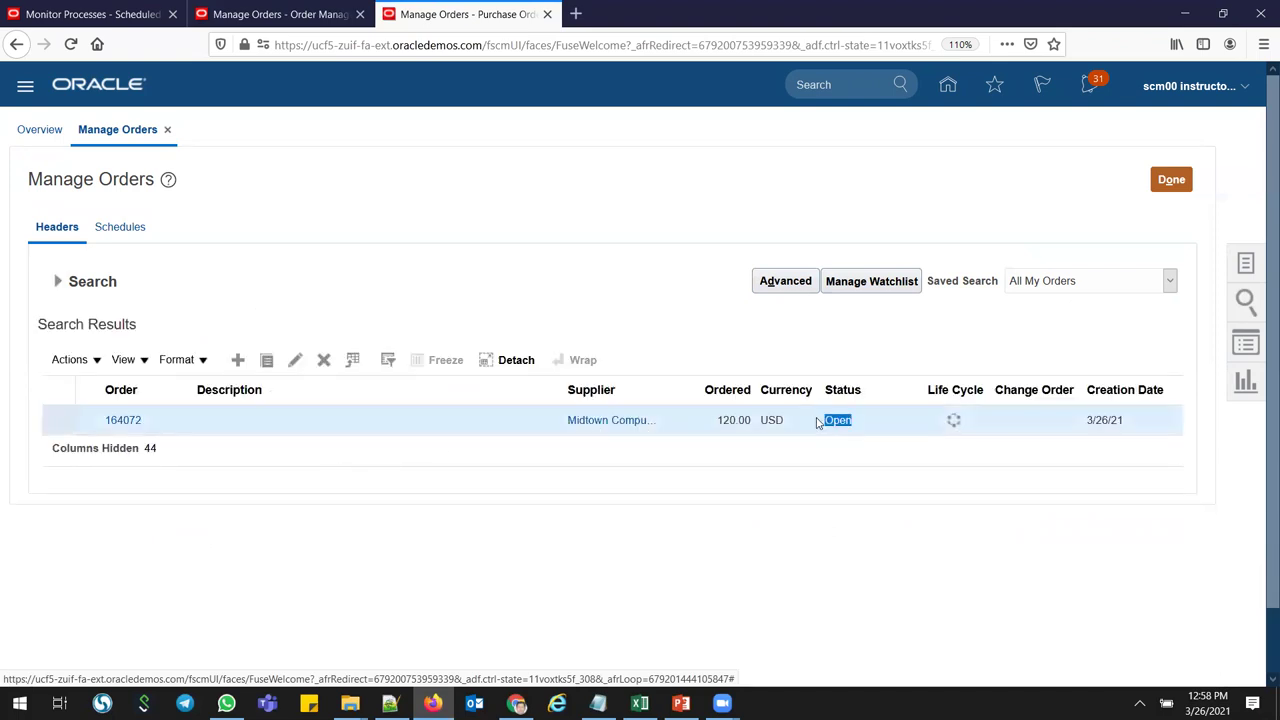
pyautogui.click(948, 86)
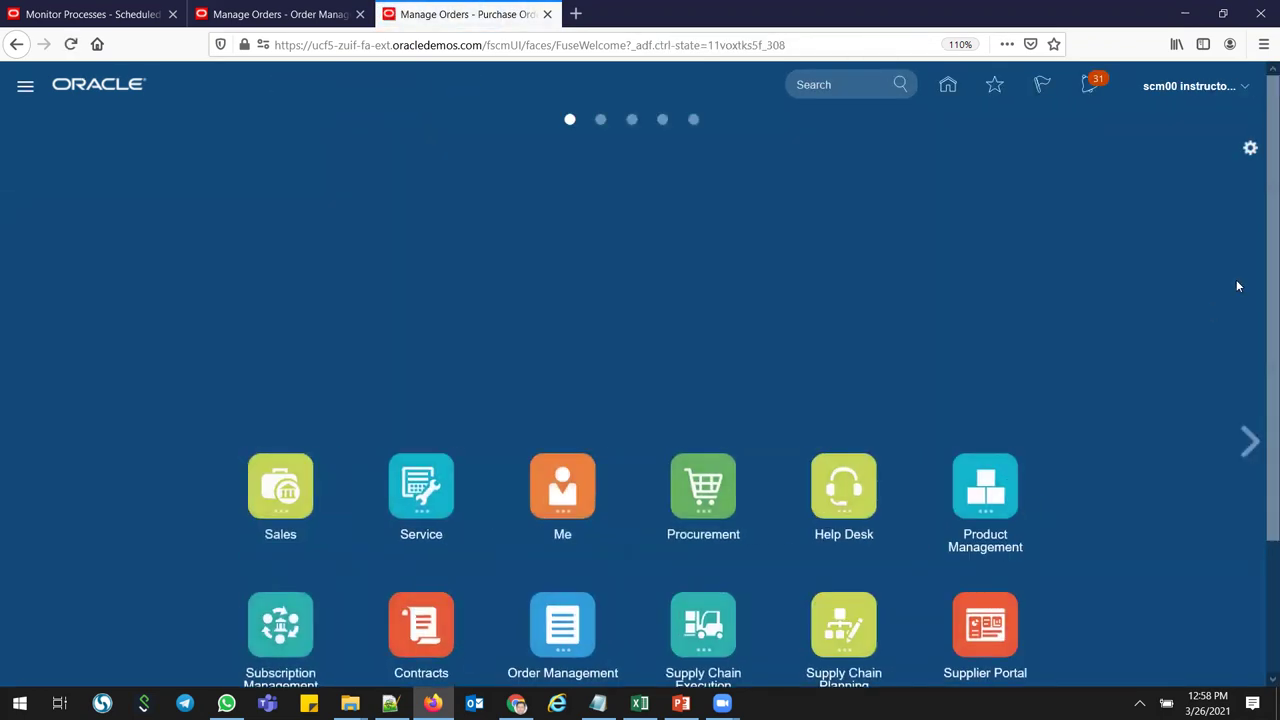
pyautogui.scroll(-3, 1260, 286)
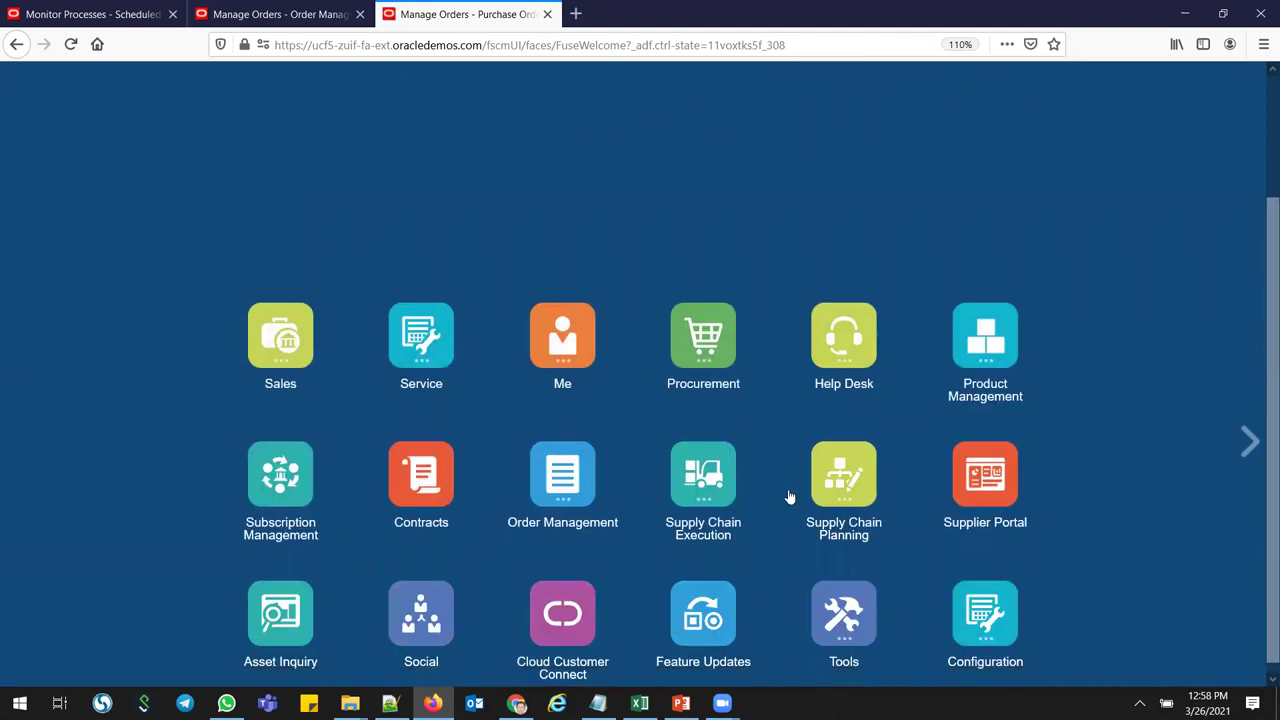
pyautogui.click(734, 494)
pyautogui.click(762, 597)
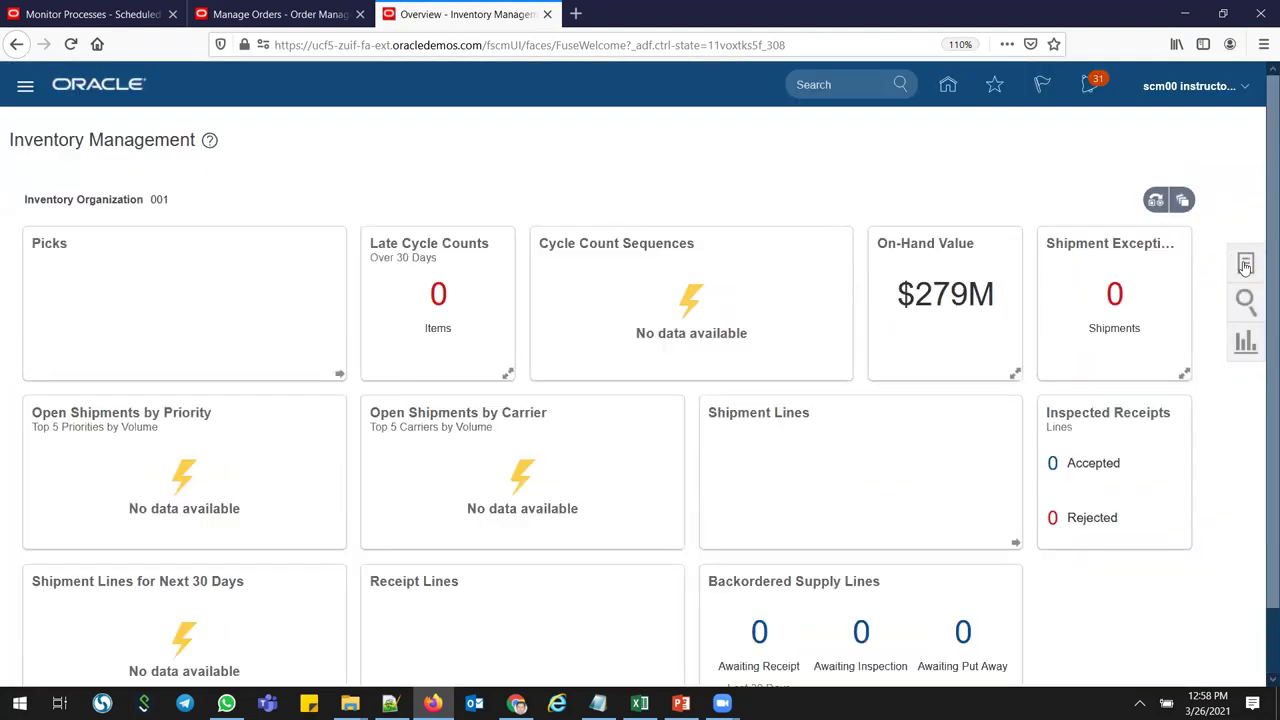
# - Show the Receipts tasks of Inventory Management and open Receive Expected Shipments
pyautogui.click(1245, 265)
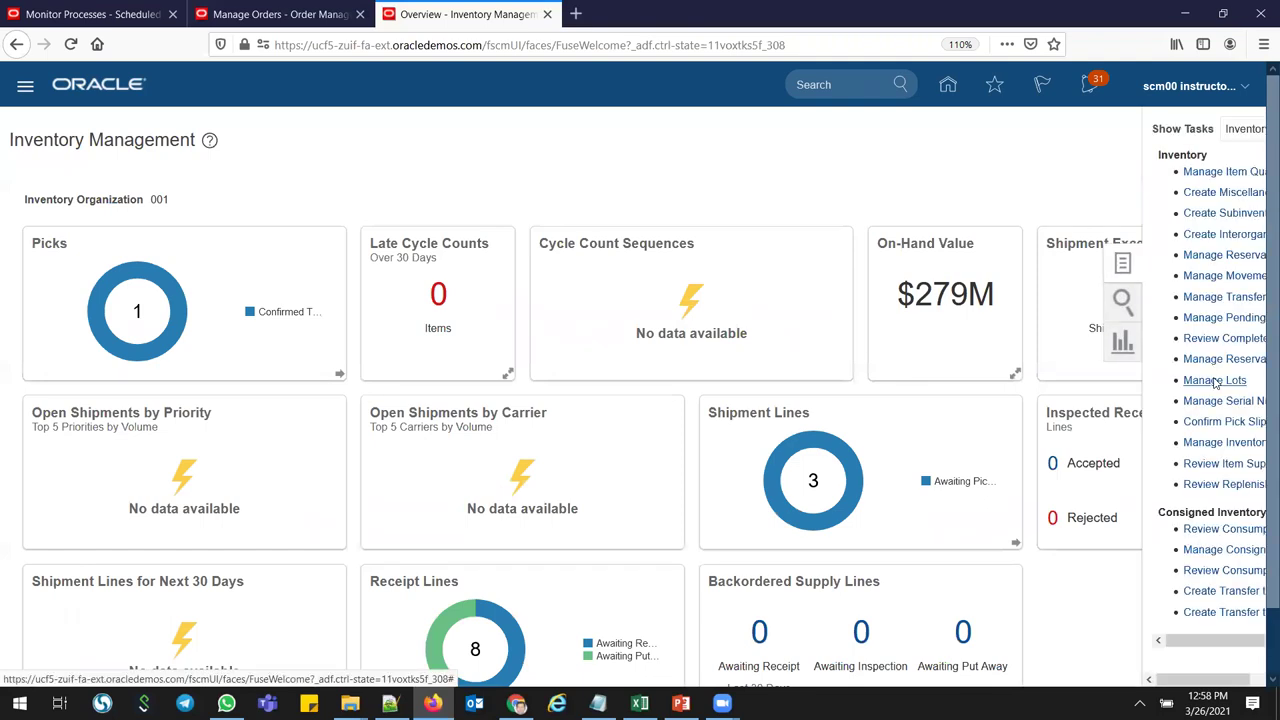
pyautogui.click(1170, 132)
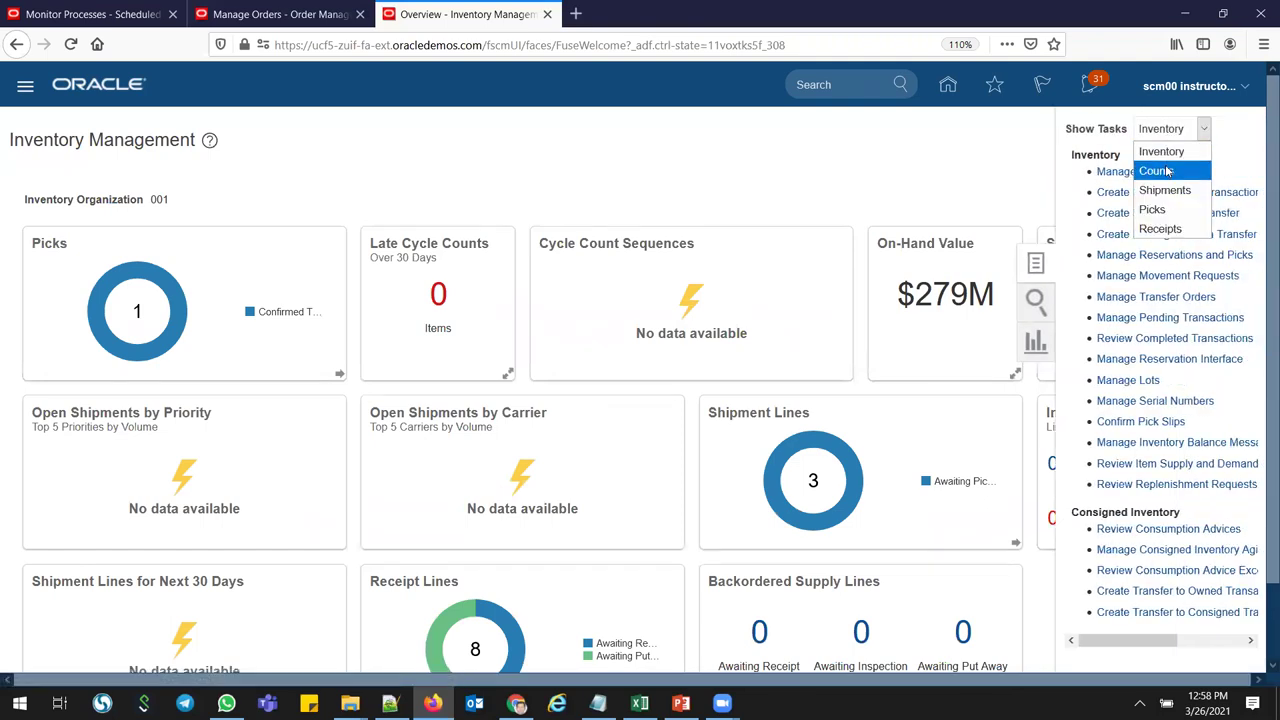
pyautogui.click(1168, 229)
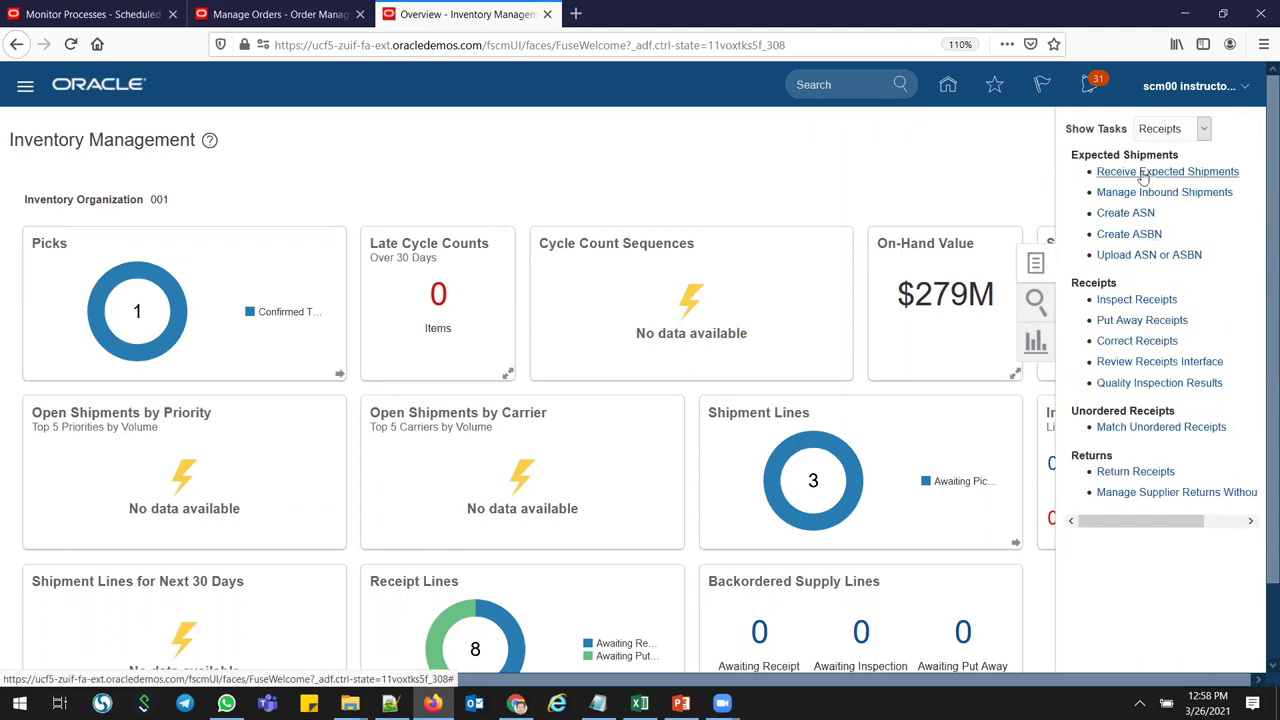
pyautogui.click(1143, 173)
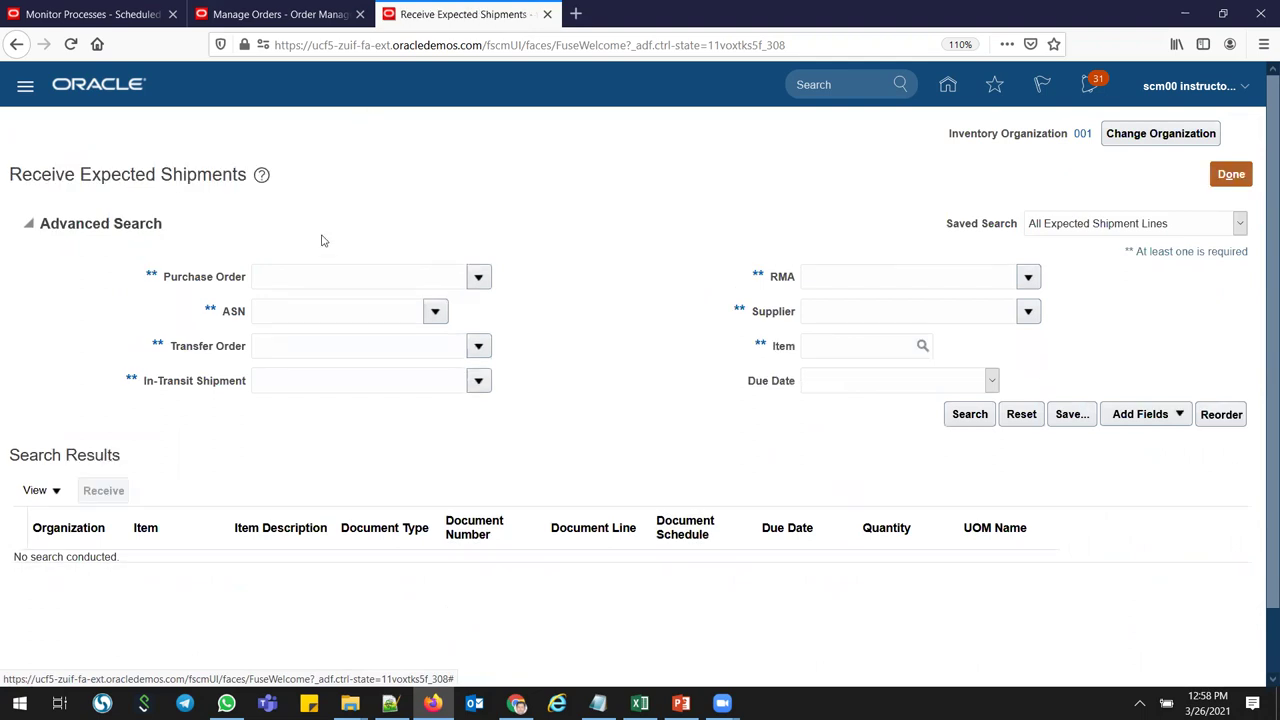
# - Search the expected shipments by the purchase order number and start receiving the s22_B2B_item3 line
pyautogui.click(298, 268)
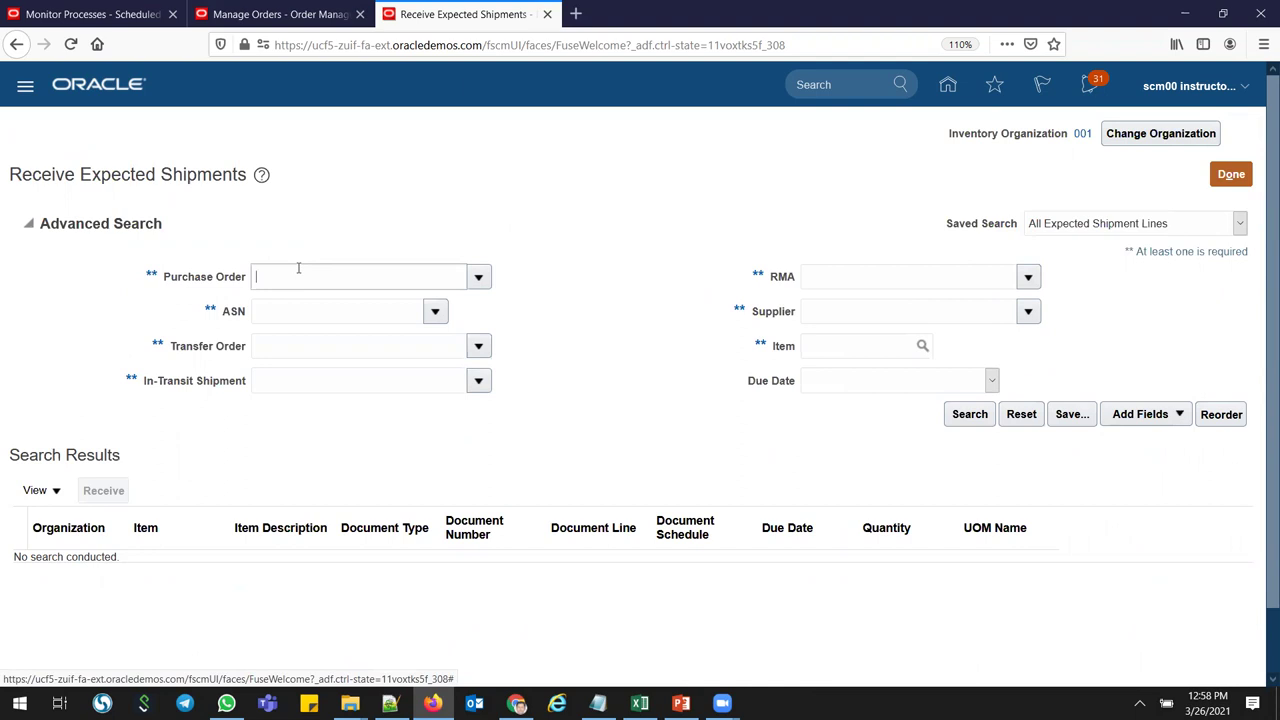
pyautogui.write('164072')
pyautogui.click(960, 414)
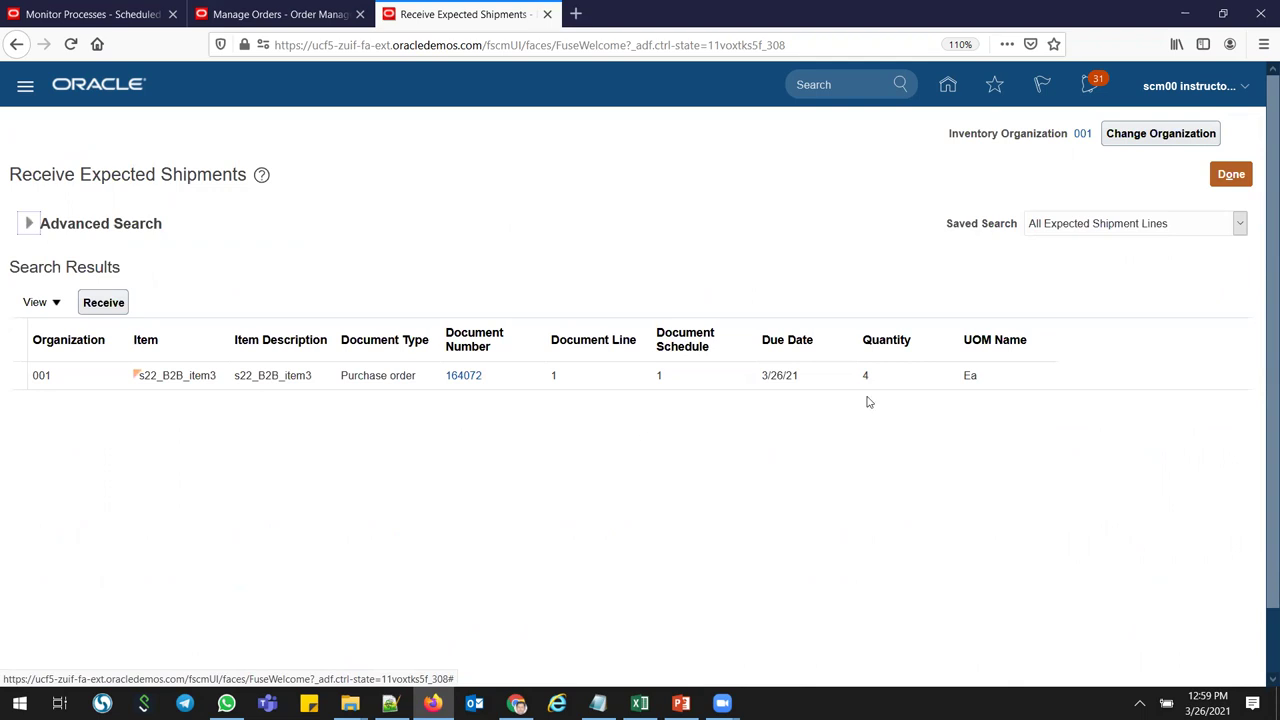
pyautogui.click(34, 385)
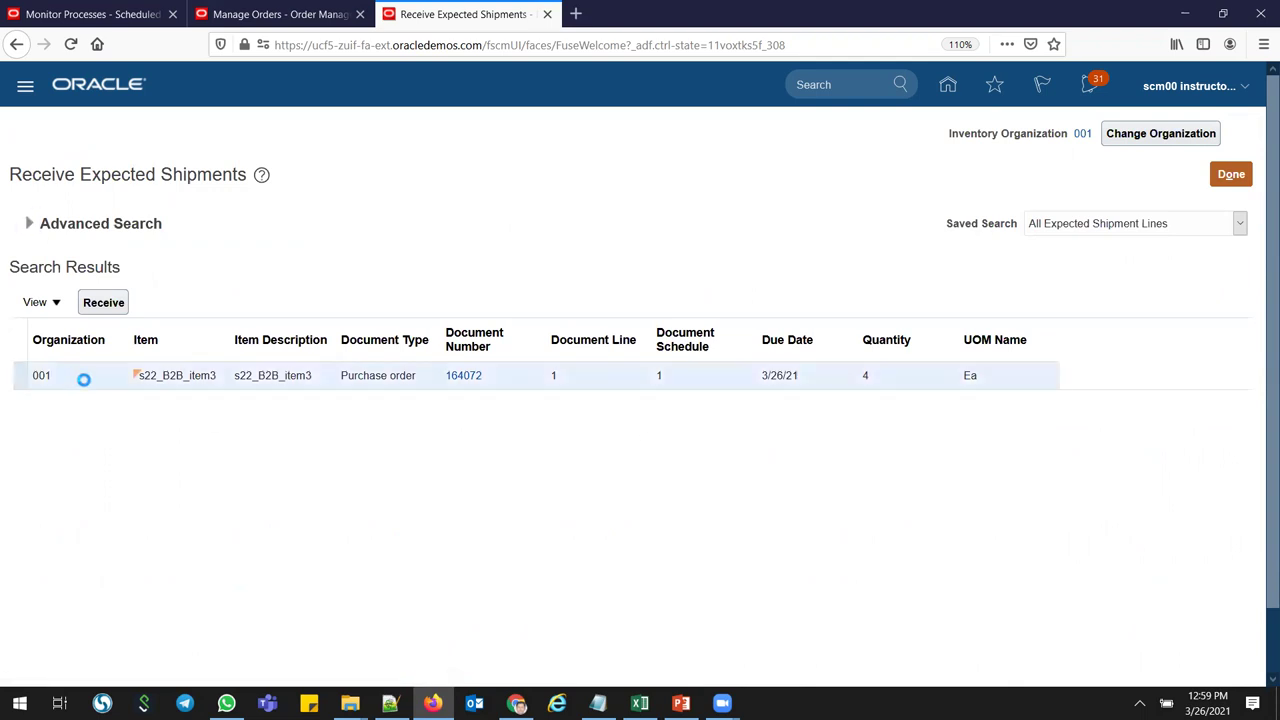
pyautogui.click(101, 304)
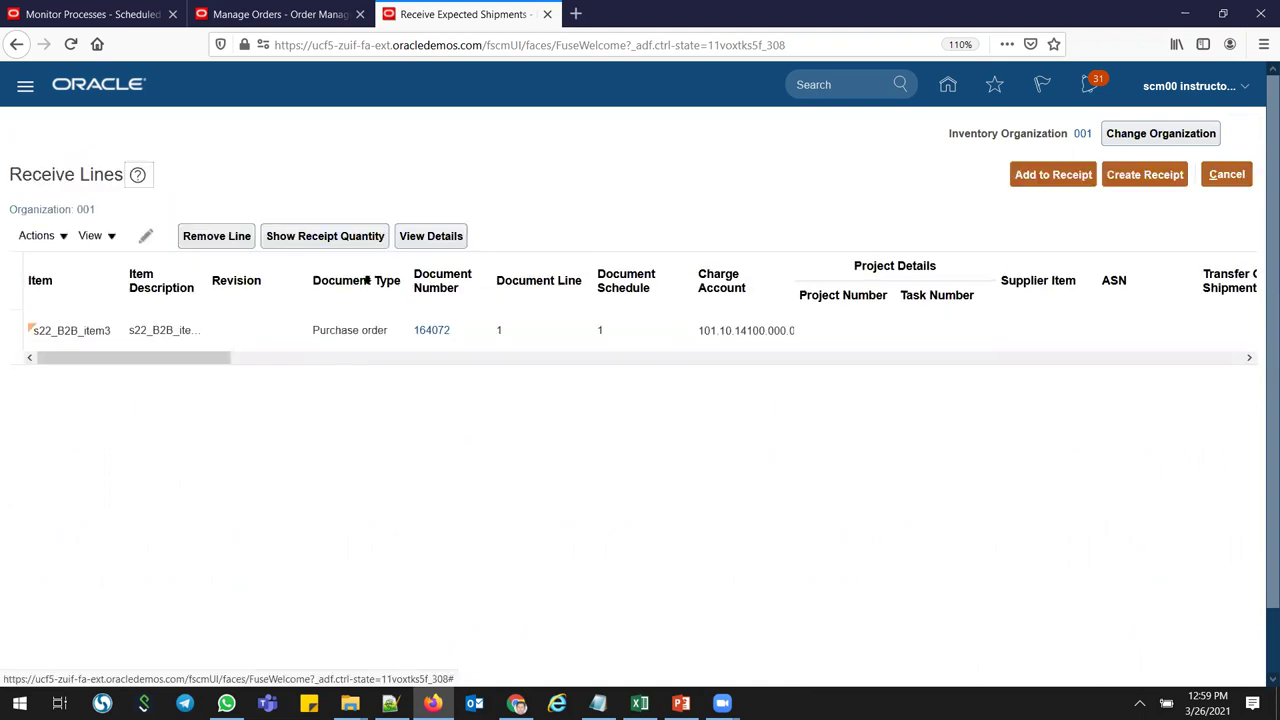
# - Fill in the receipt quantity and a subinventory for the s22_B2B_item3 line, and create and submit its receipt
pyautogui.click(290, 237)
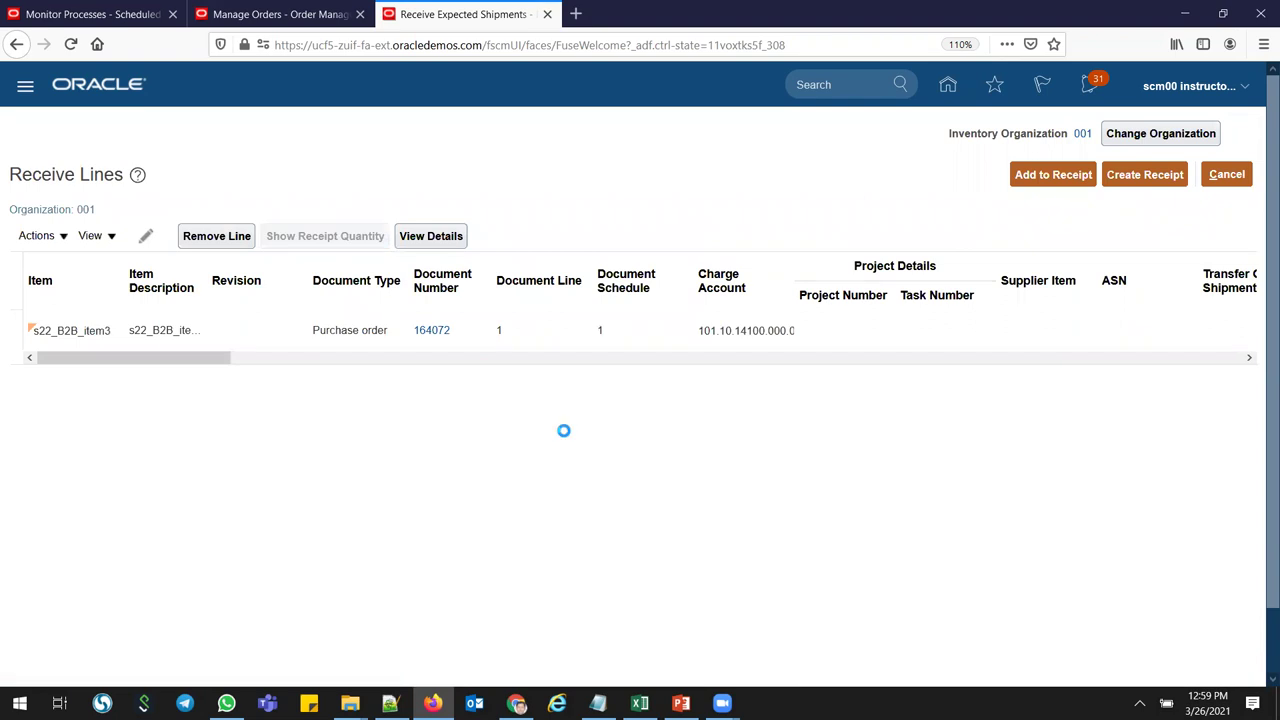
pyautogui.moveTo(200, 360); pyautogui.dragTo(360, 368)
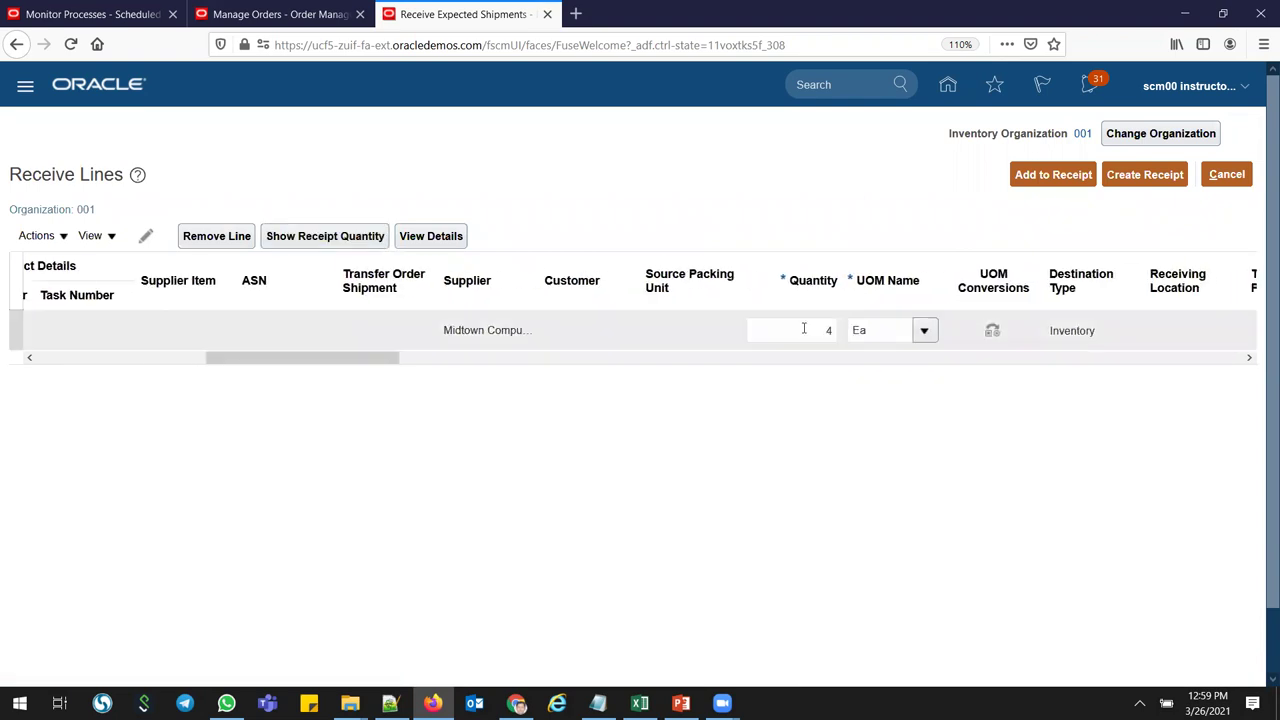
pyautogui.click(520, 365)
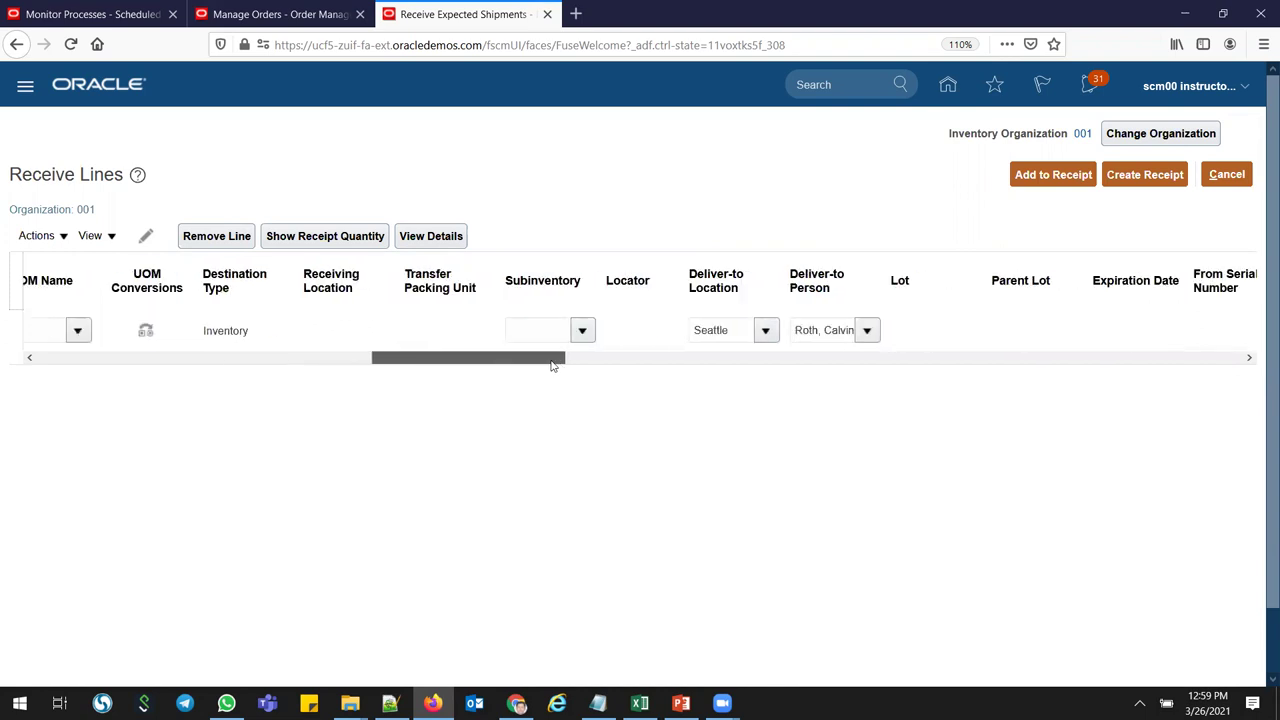
pyautogui.click(581, 330)
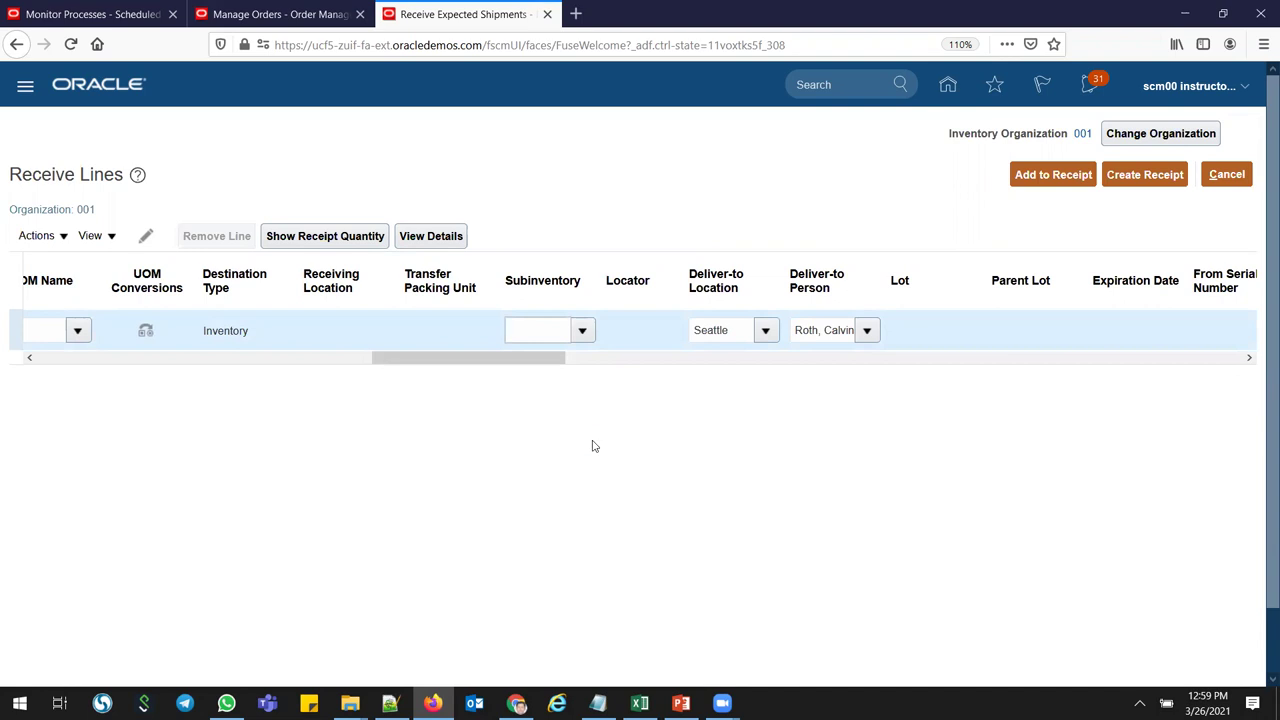
pyautogui.click(525, 470)
pyautogui.click(1123, 181)
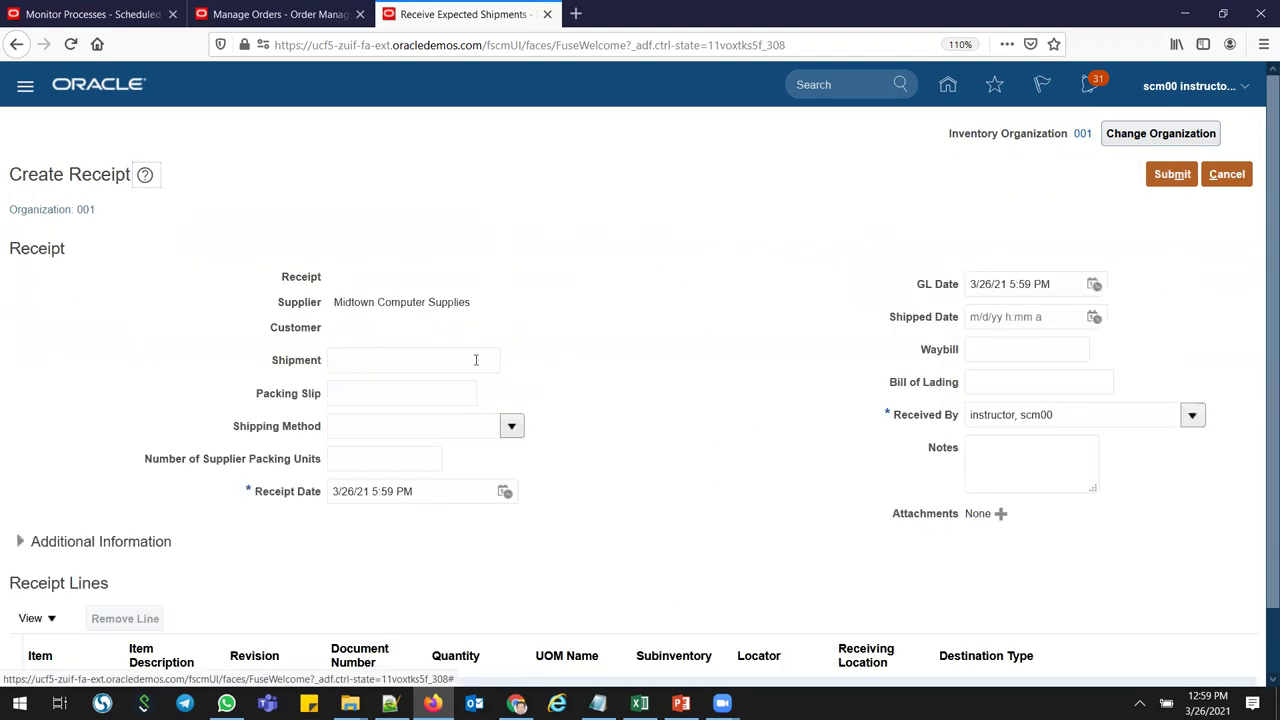
pyautogui.click(1172, 175)
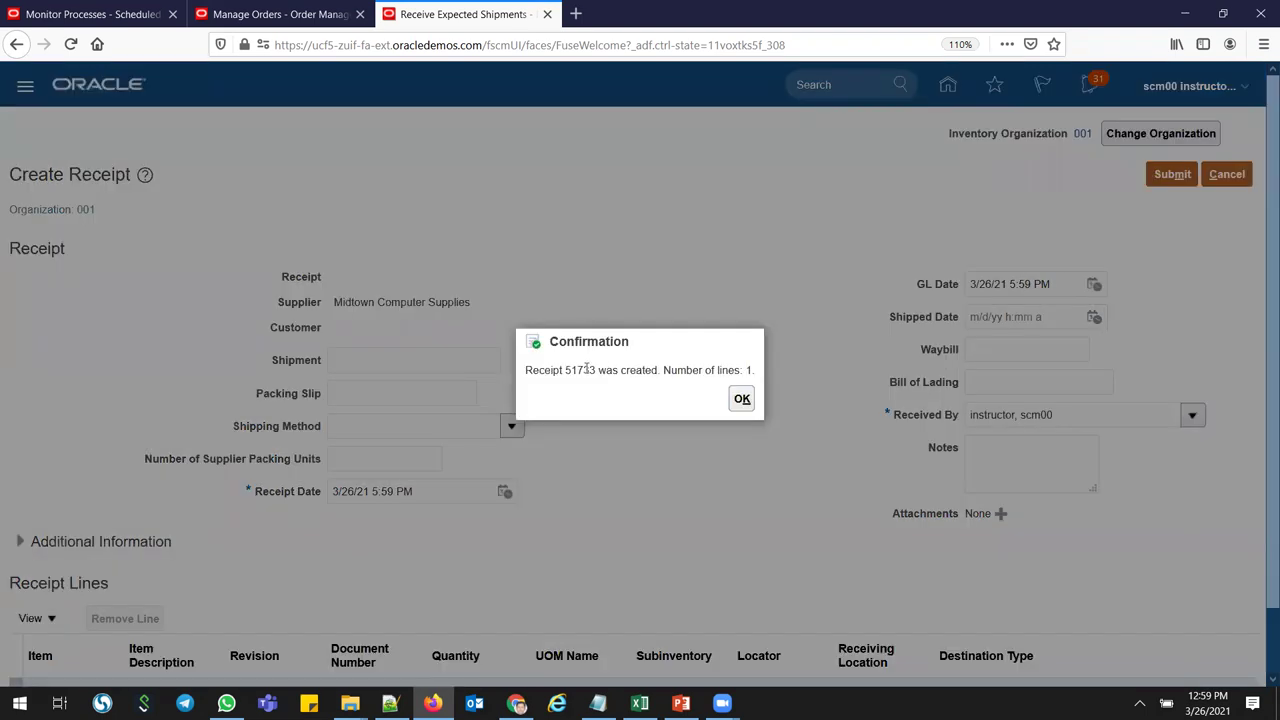
# - Copy the receipt number from the confirmation and record it in cell H18 of the Excel training data sheet
pyautogui.doubleClick(587, 369)
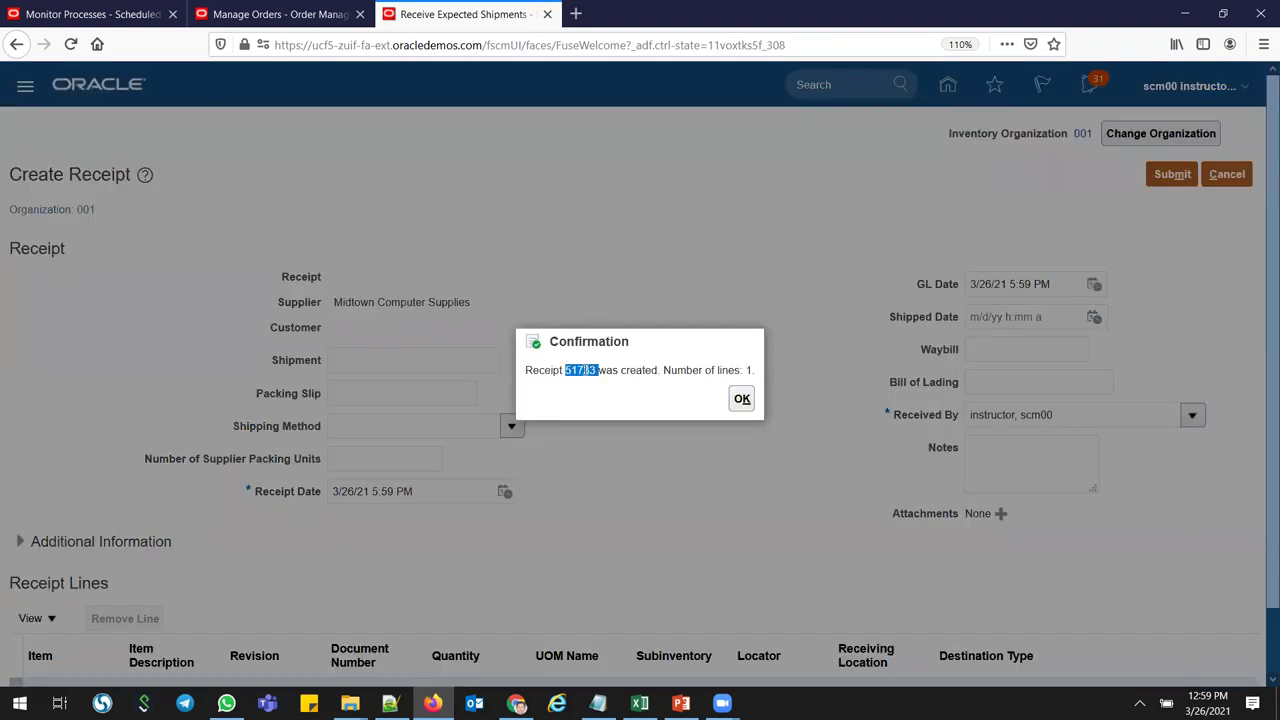
pyautogui.click(741, 398)
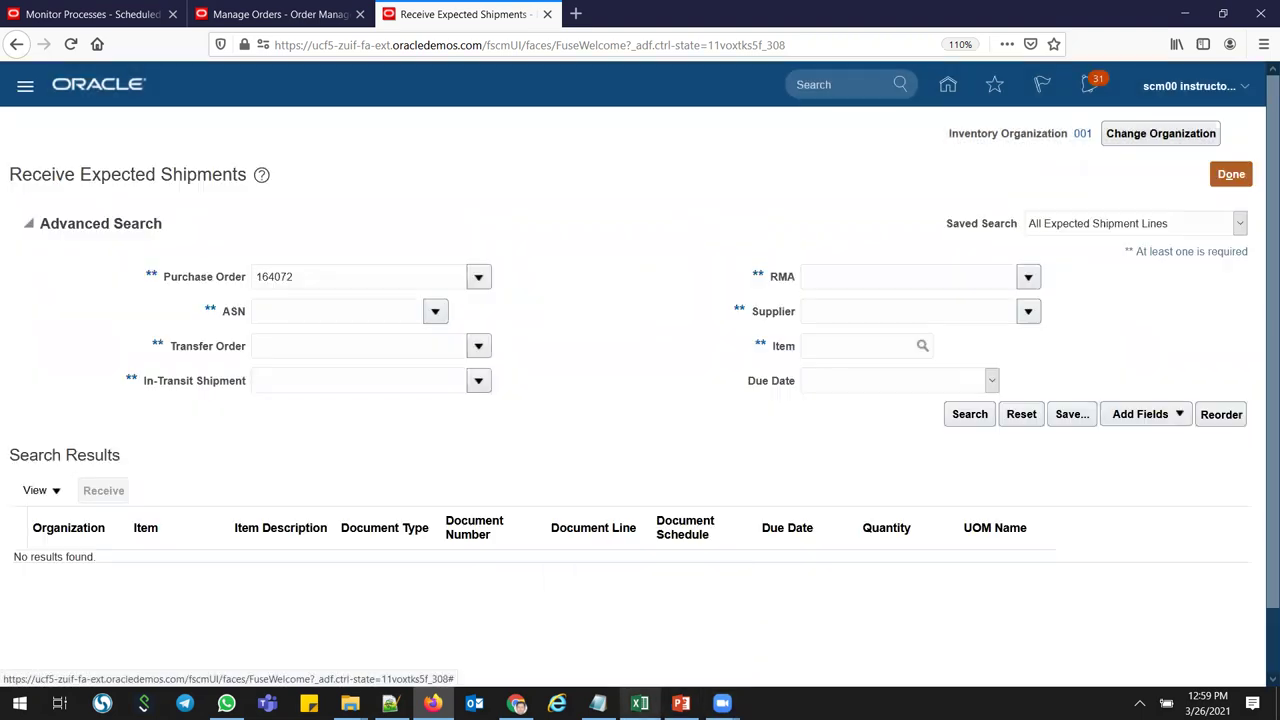
pyautogui.click(639, 703)
pyautogui.click(931, 524)
pyautogui.write('51733')
pyautogui.click(835, 603)
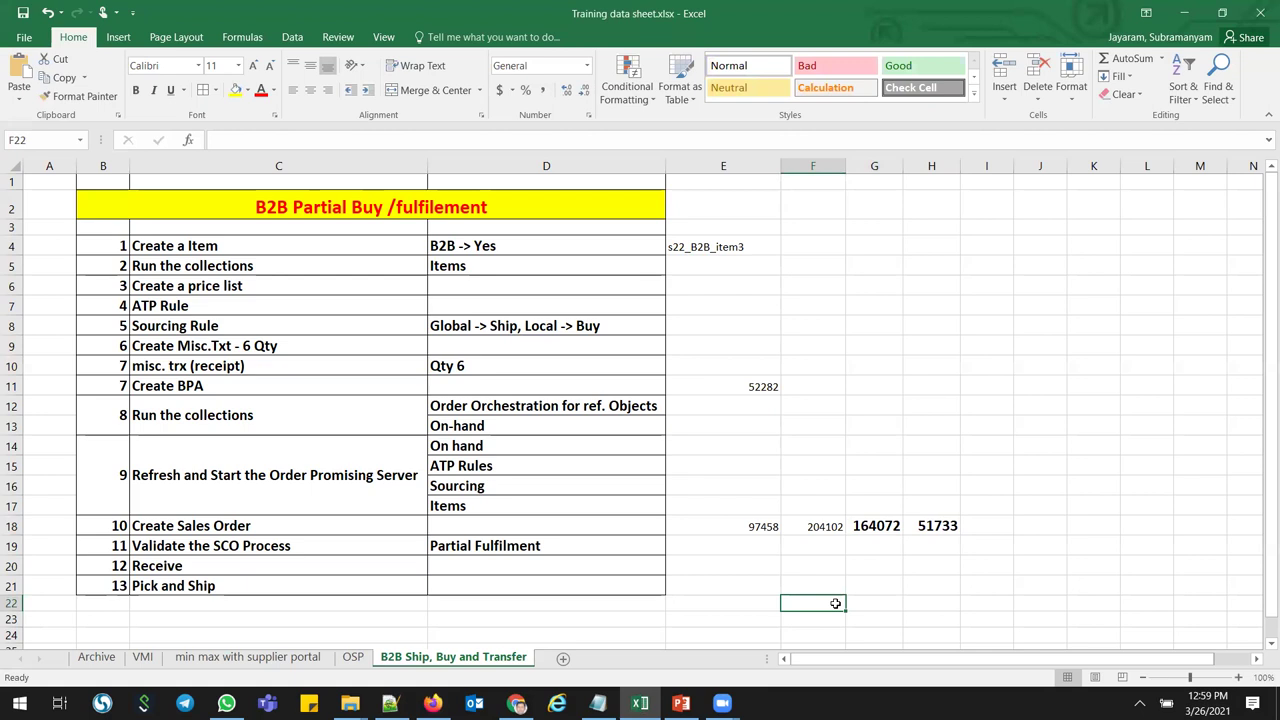
# - Return to the sales order's orchestration process in Firefox, refresh it and check the Back-to-Back supply line statuses of fulfillment line 1-1
pyautogui.hotkey('alt', 'Tab')
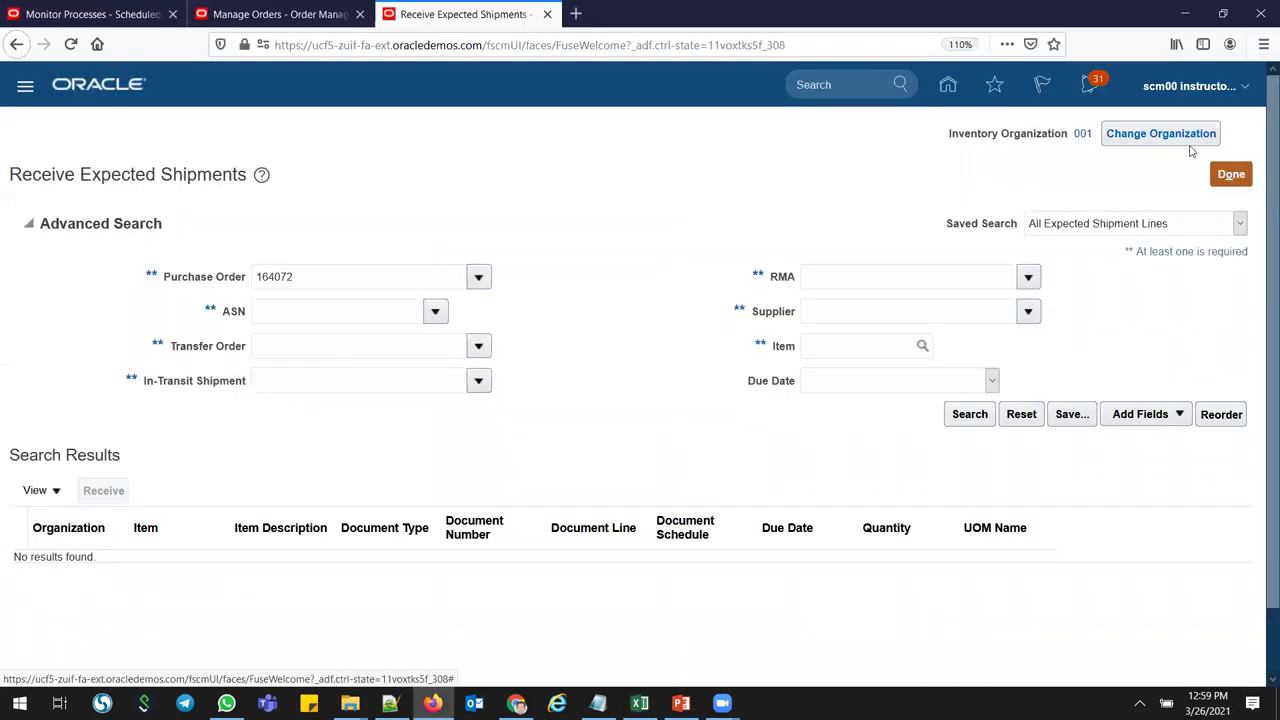
pyautogui.click(275, 13)
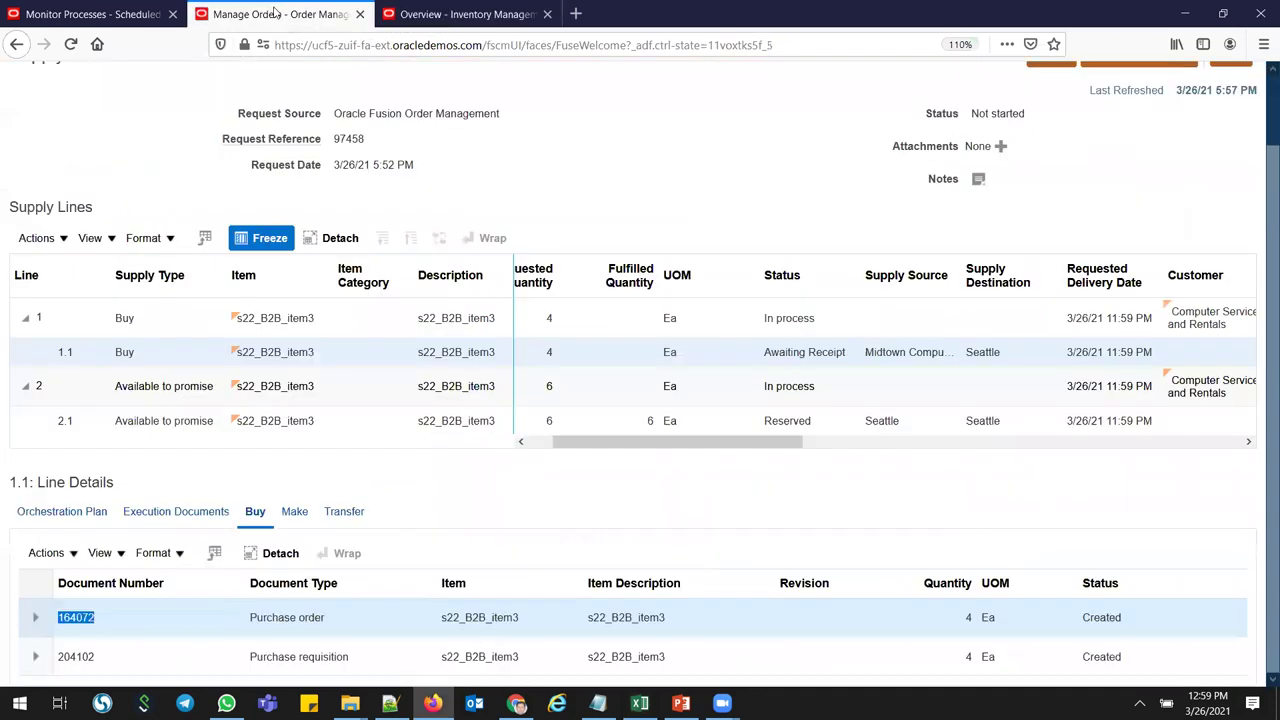
pyautogui.scroll(2, 1262, 342)
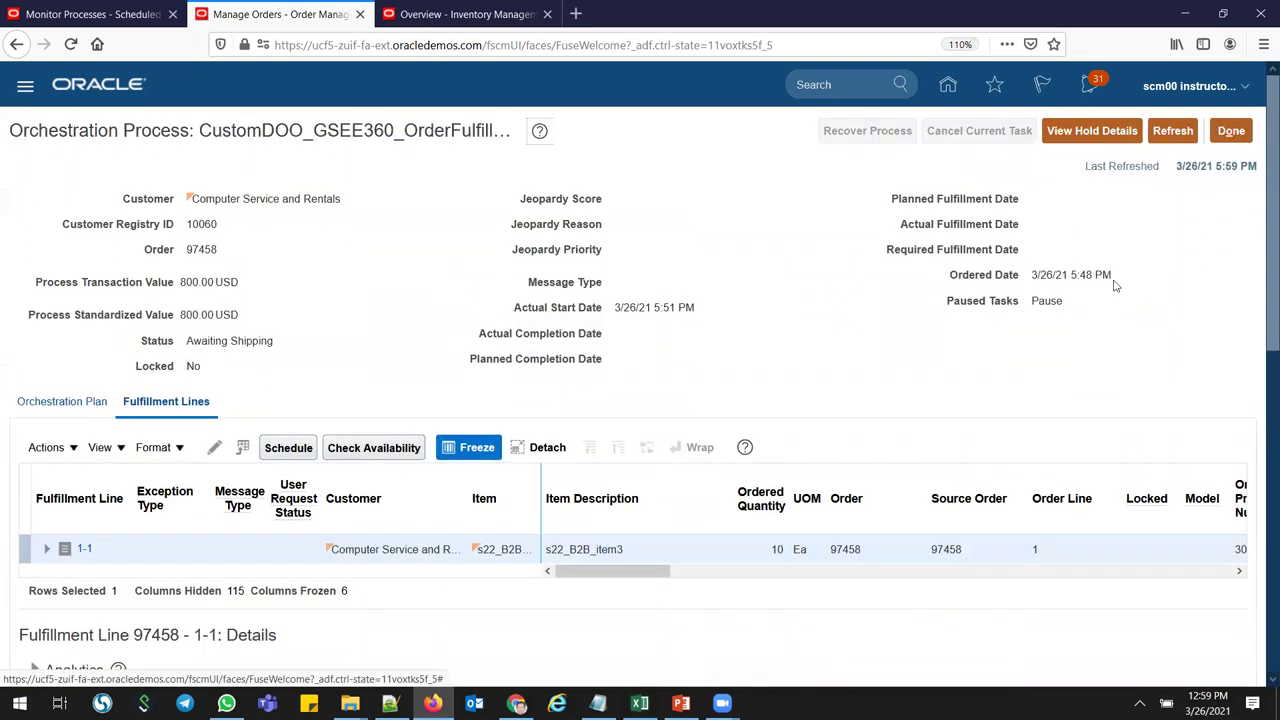
pyautogui.click(1172, 131)
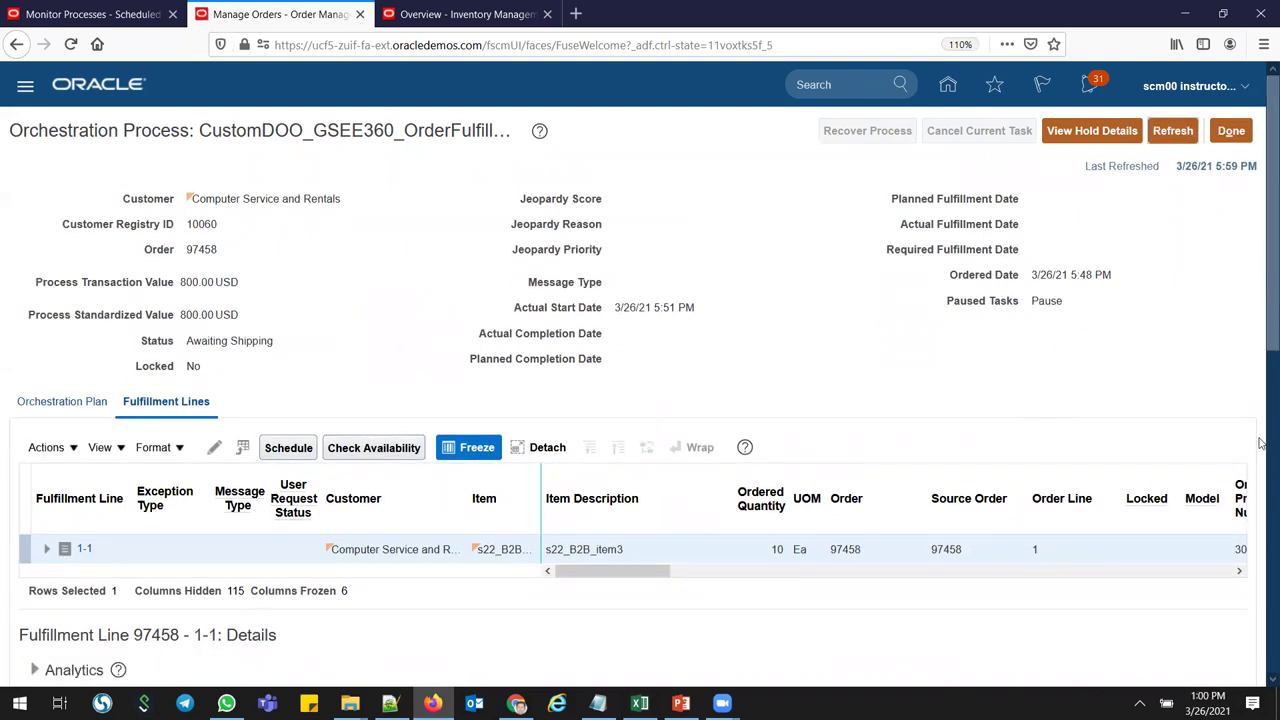
pyautogui.scroll(-7, 1260, 443)
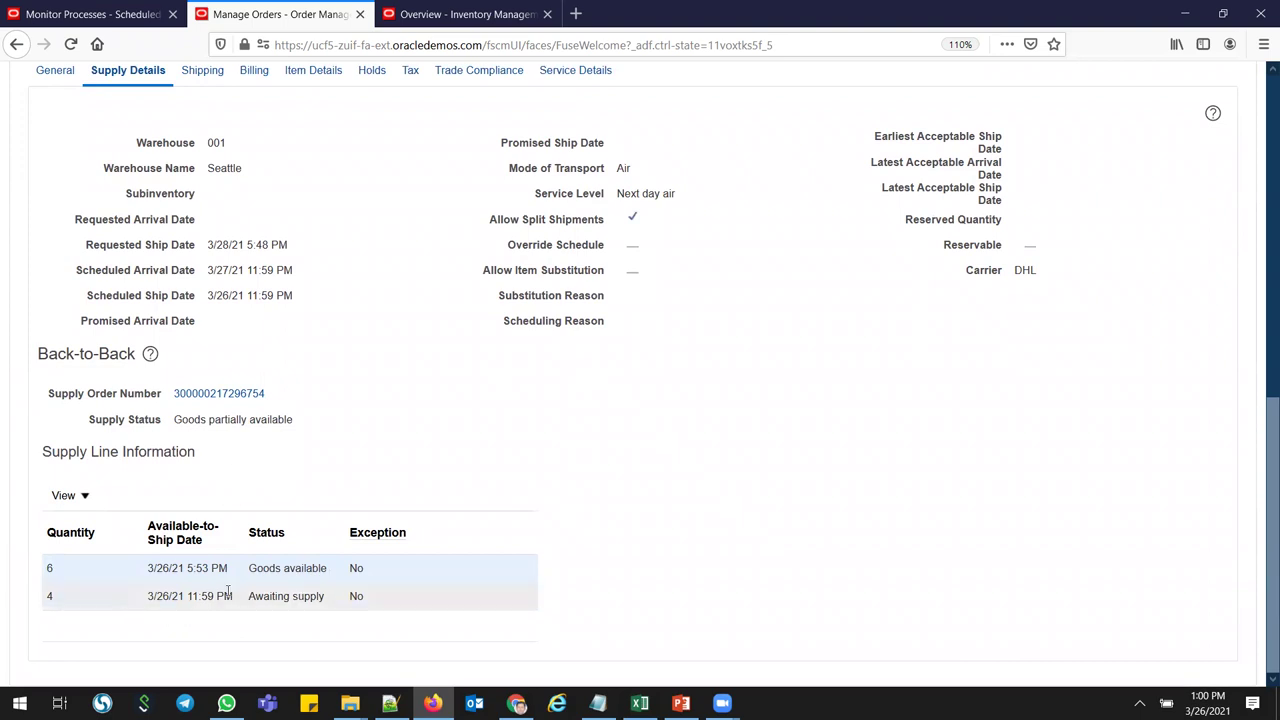
pyautogui.moveTo(1265, 425); pyautogui.dragTo(1245, 160)
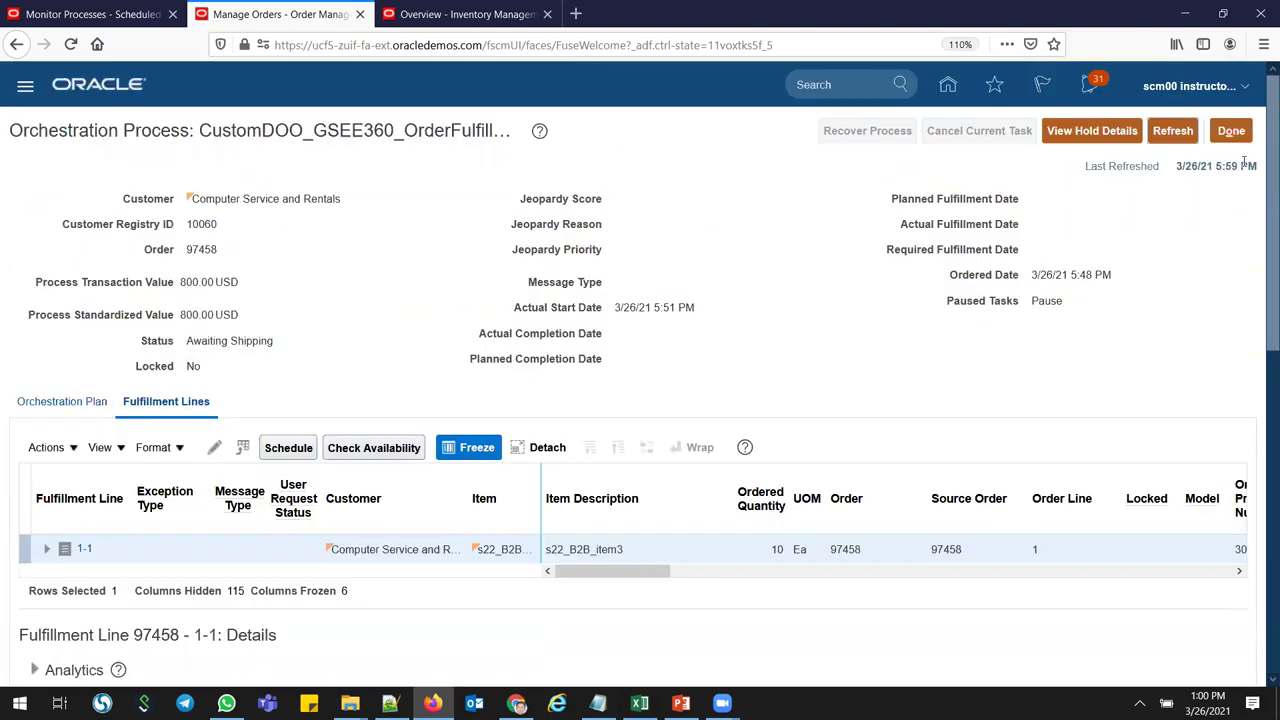
# - Leave the orchestration process for the order's fulfillment view, refresh it and copy the sales order number
pyautogui.click(1231, 131)
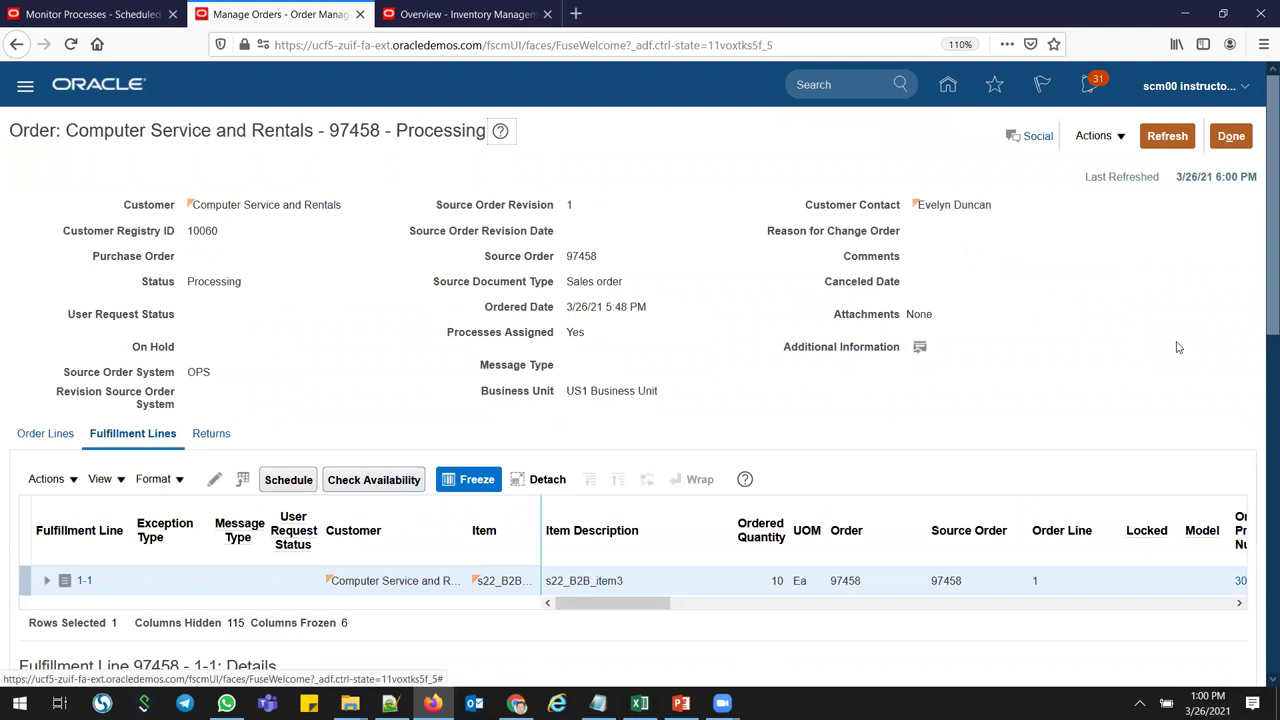
pyautogui.click(1163, 142)
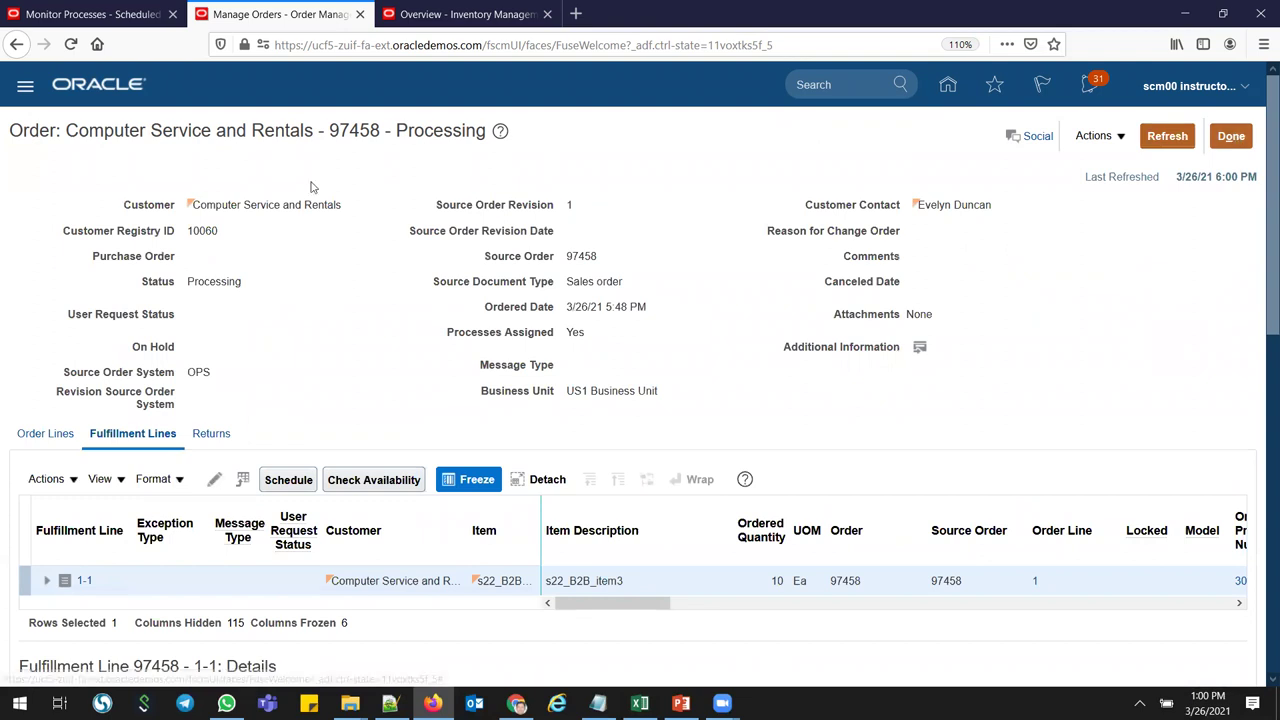
pyautogui.moveTo(329, 130); pyautogui.dragTo(383, 130)
pyautogui.hotkey('ctrl', 'c')
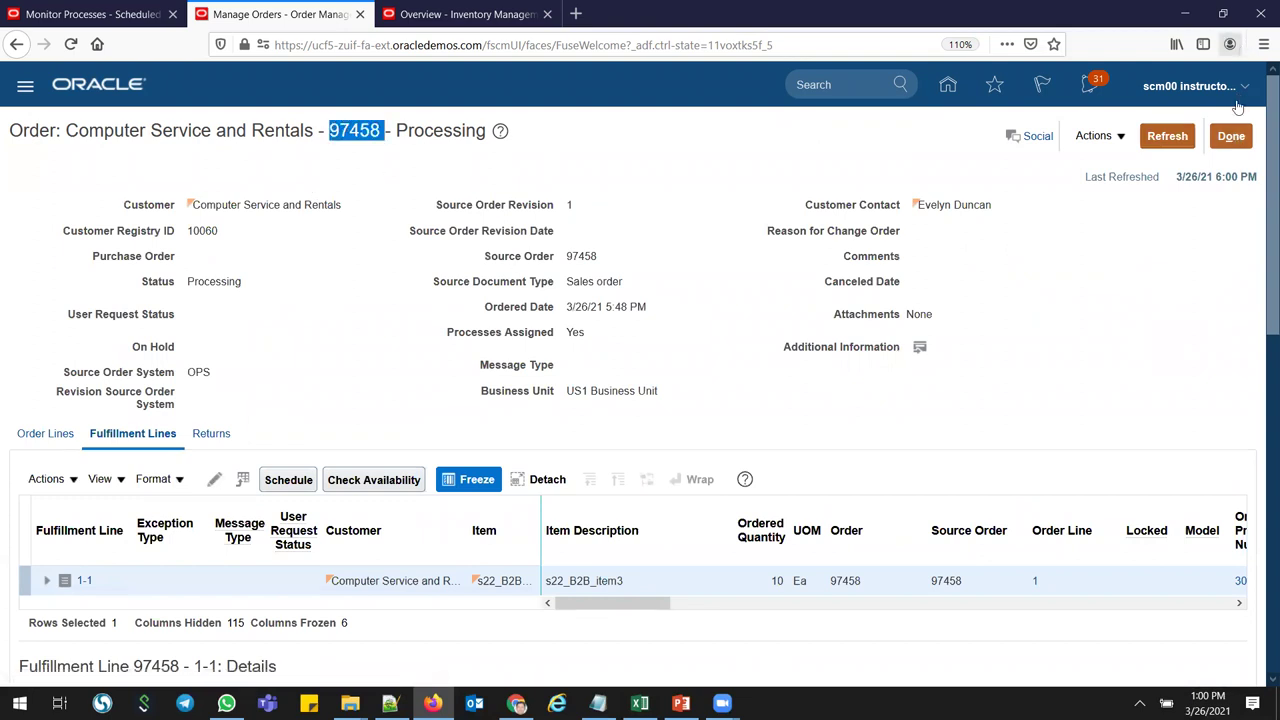
# - Close the order back to the Order Management overview and reopen it by searching for the copied order number
pyautogui.click(1231, 136)
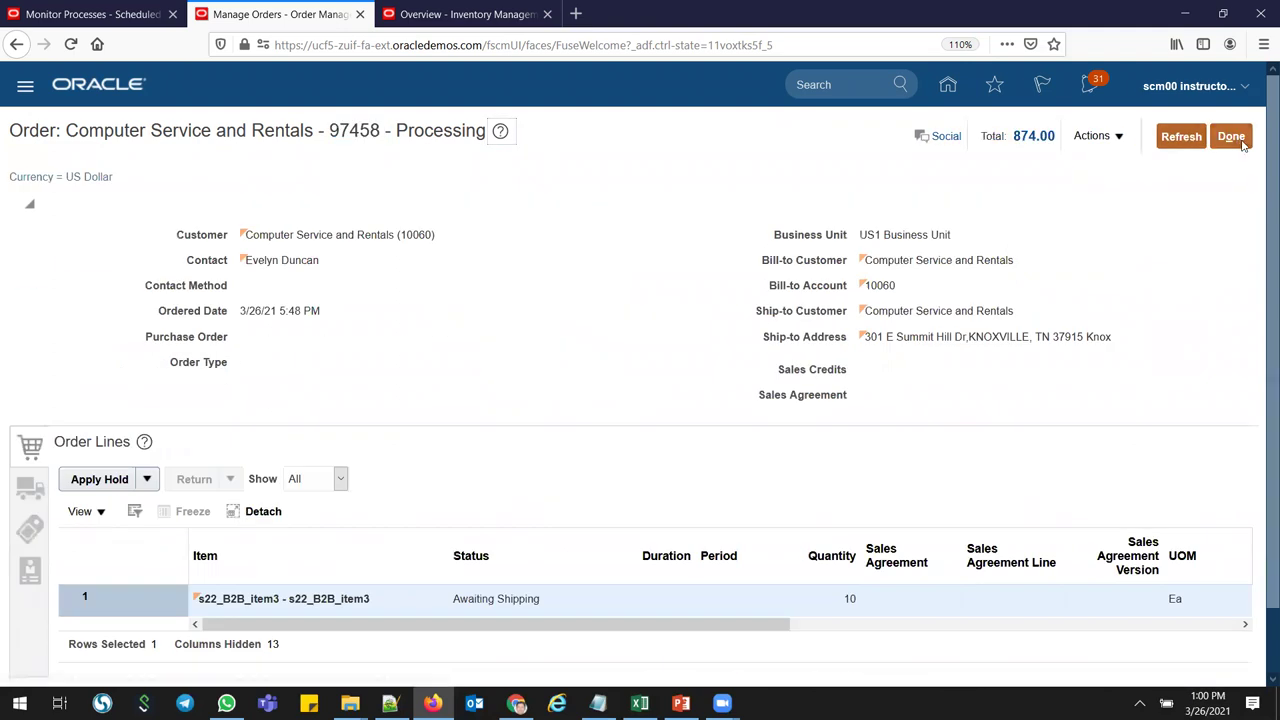
pyautogui.click(1238, 140)
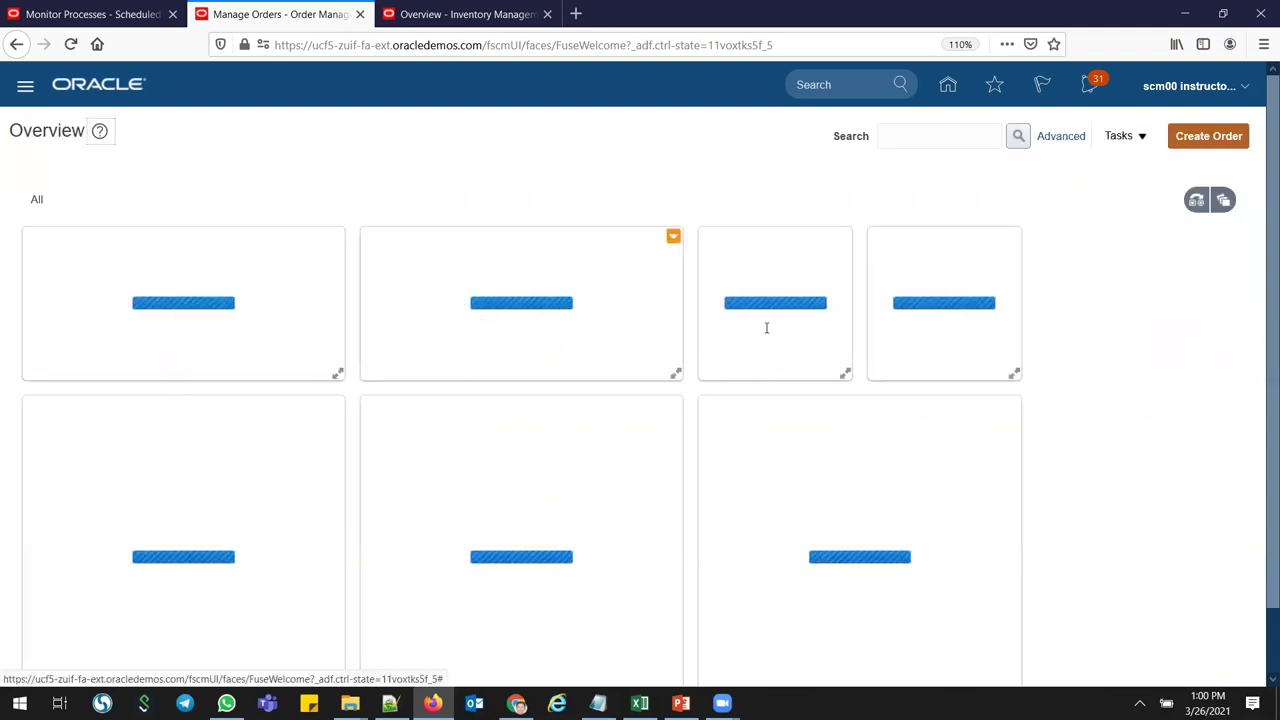
pyautogui.click(1140, 138)
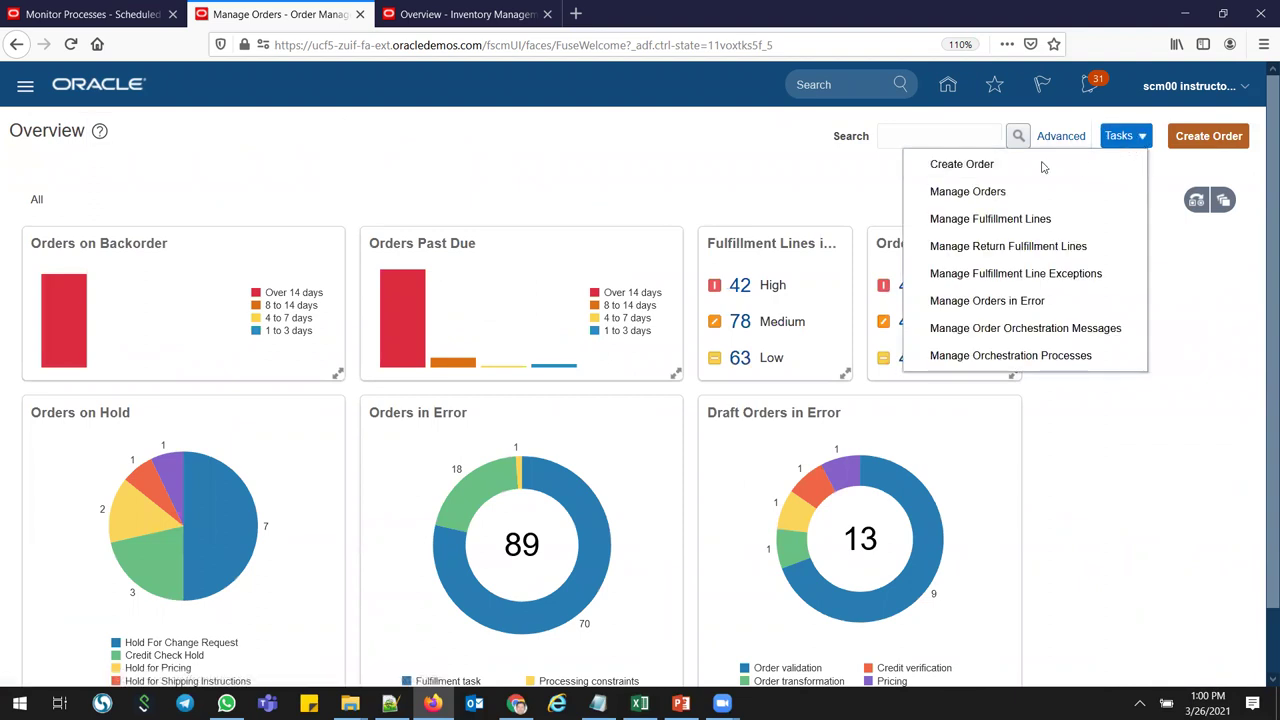
pyautogui.click(762, 224)
pyautogui.click(935, 136)
pyautogui.hotkey('ctrl', 'v')
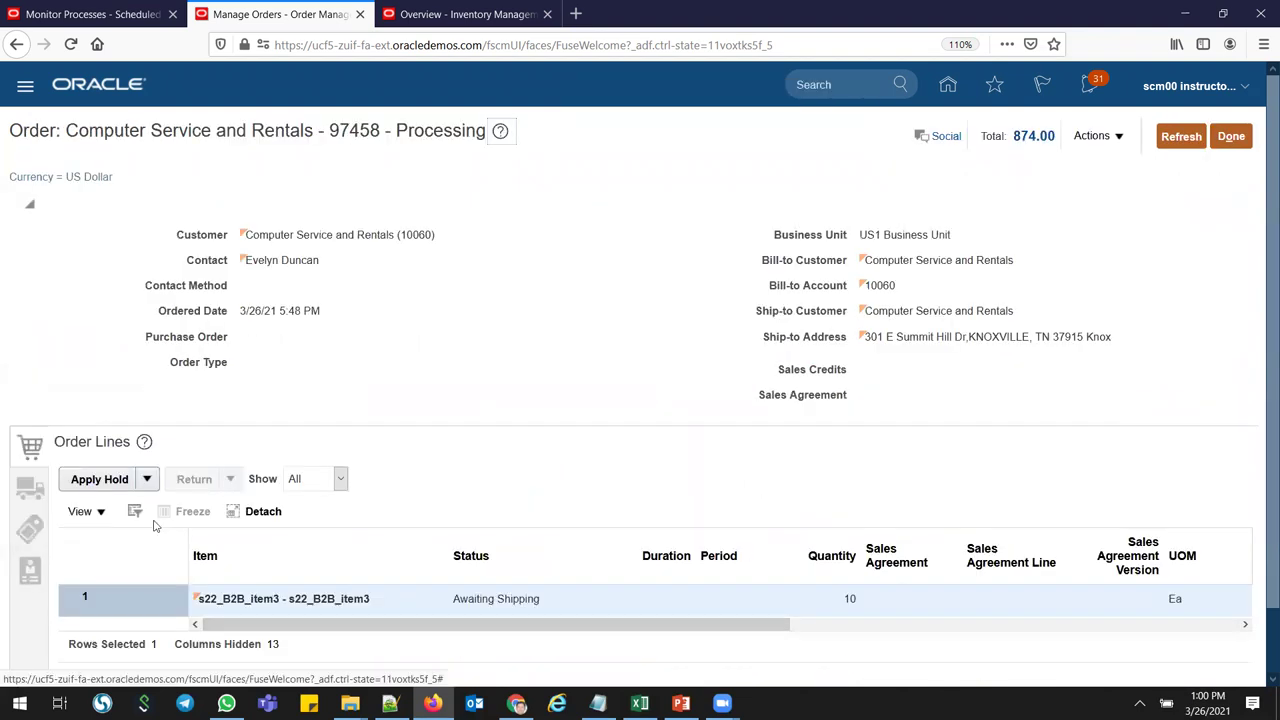
# - Switch the order to its fulfillment view and check line 1-1's Back-to-Back supply details in the orchestration process
pyautogui.click(1100, 136)
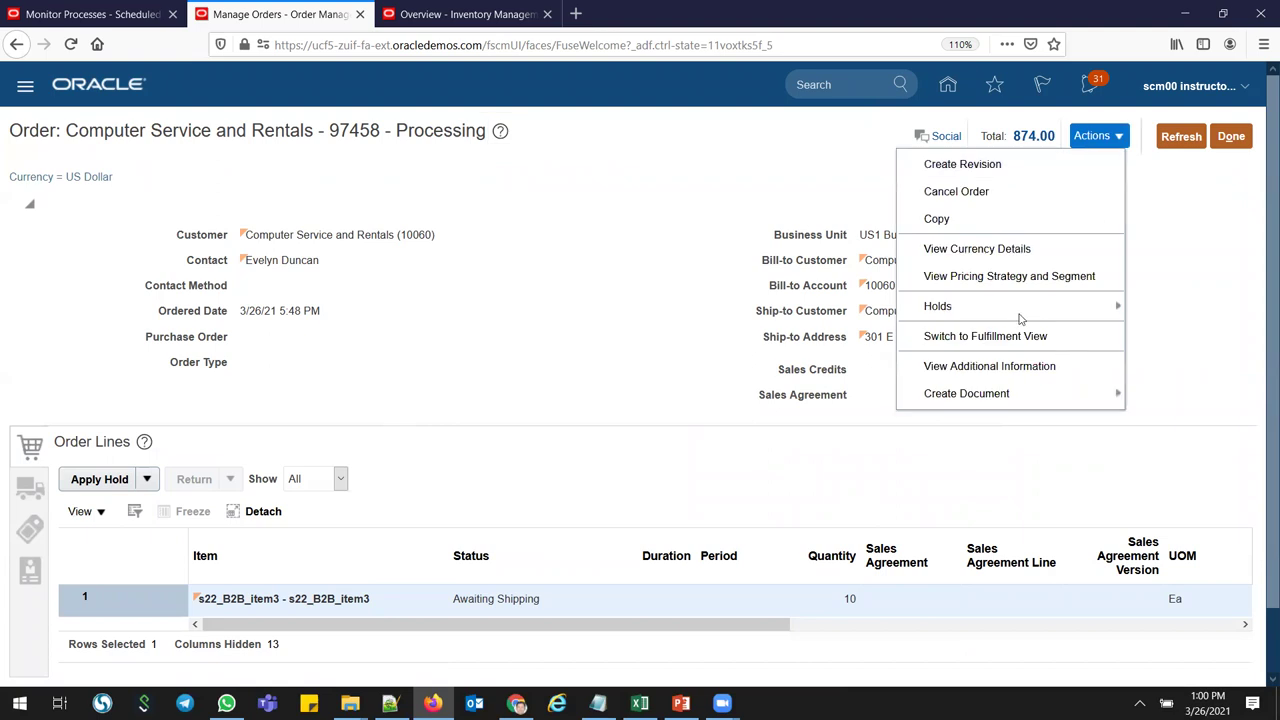
pyautogui.click(986, 336)
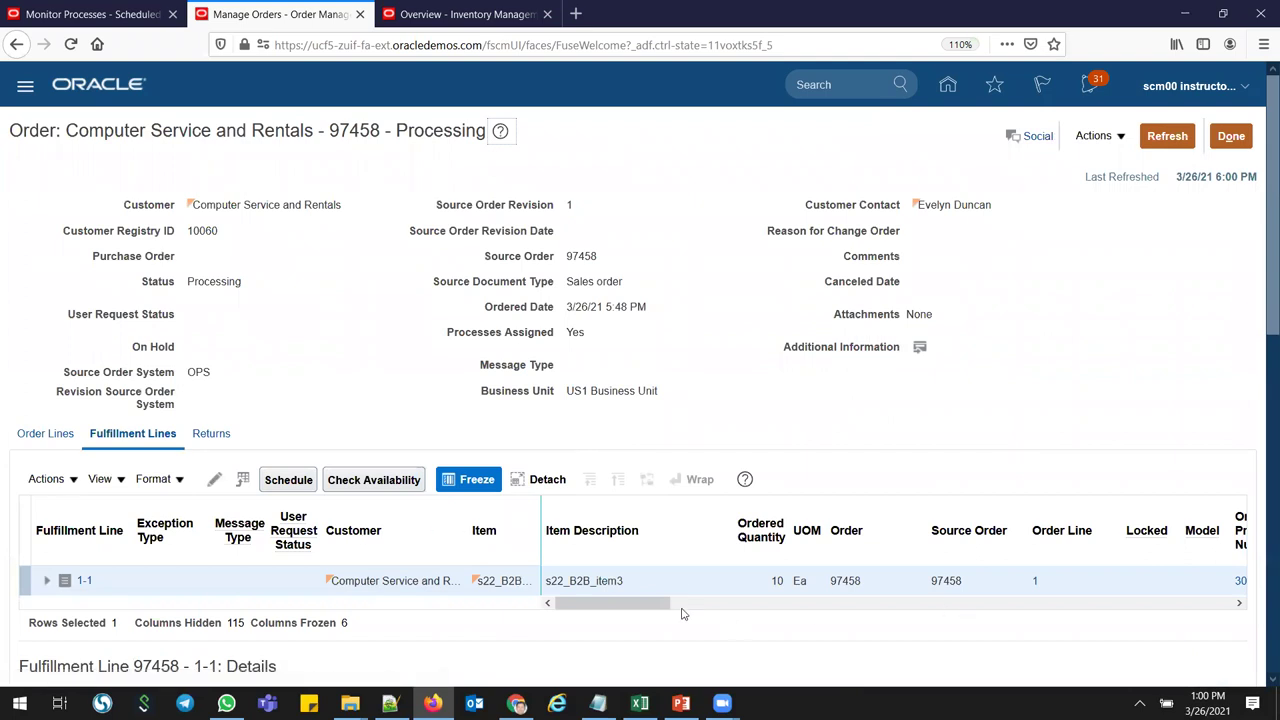
pyautogui.moveTo(652, 603); pyautogui.dragTo(739, 603)
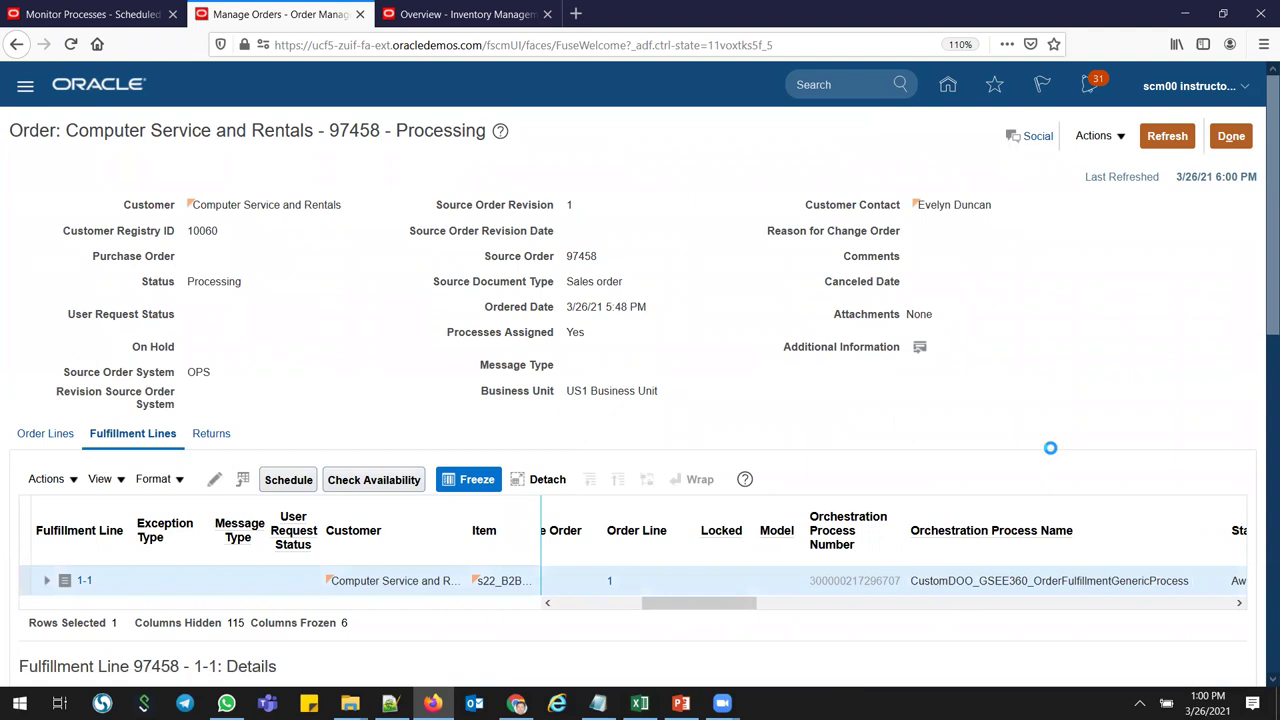
pyautogui.scroll(-5, 1260, 295)
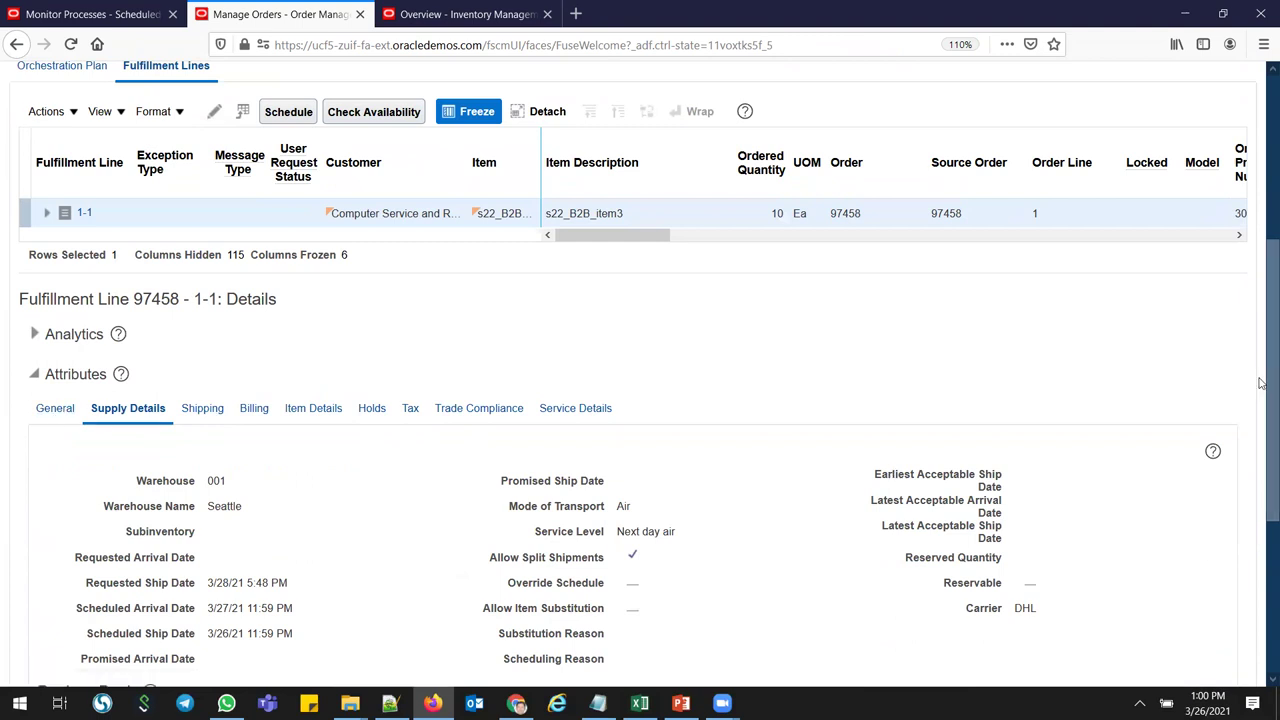
pyautogui.scroll(-5, 1260, 541)
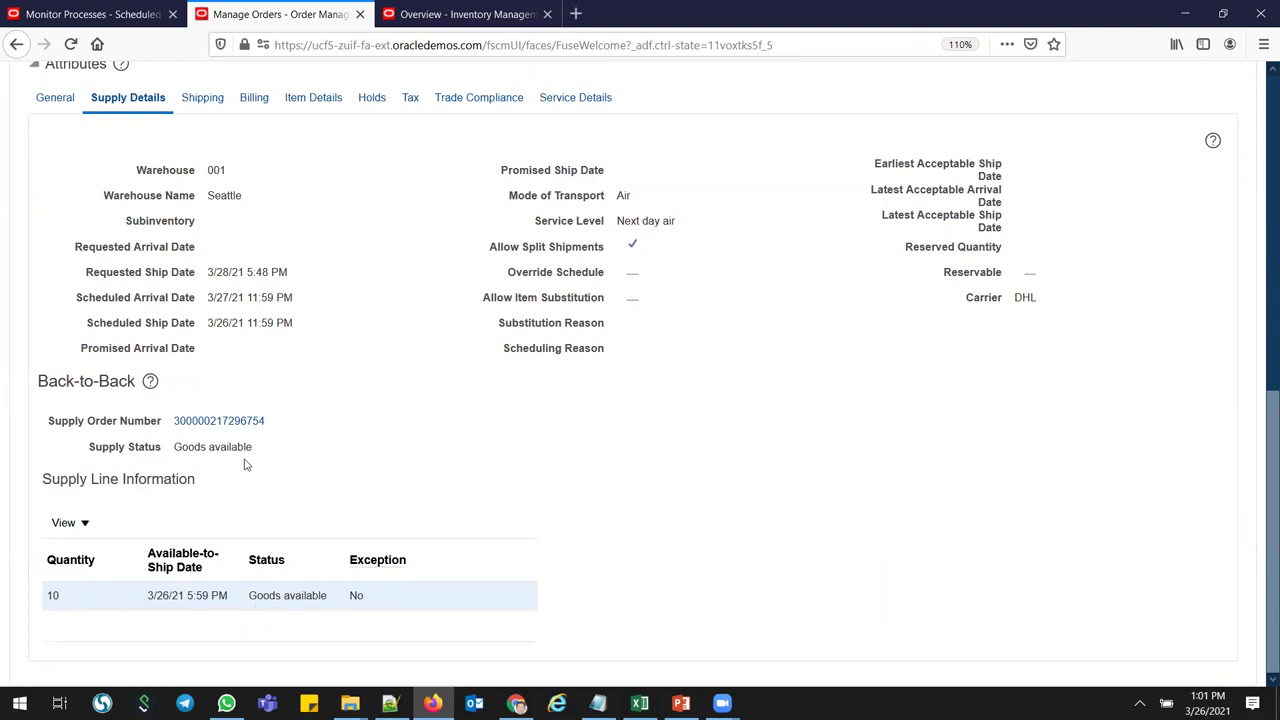
# - Open the linked Back-to-Back supply order and review the orchestration plan tasks of Buy supply line 1.1
pyautogui.click(229, 421)
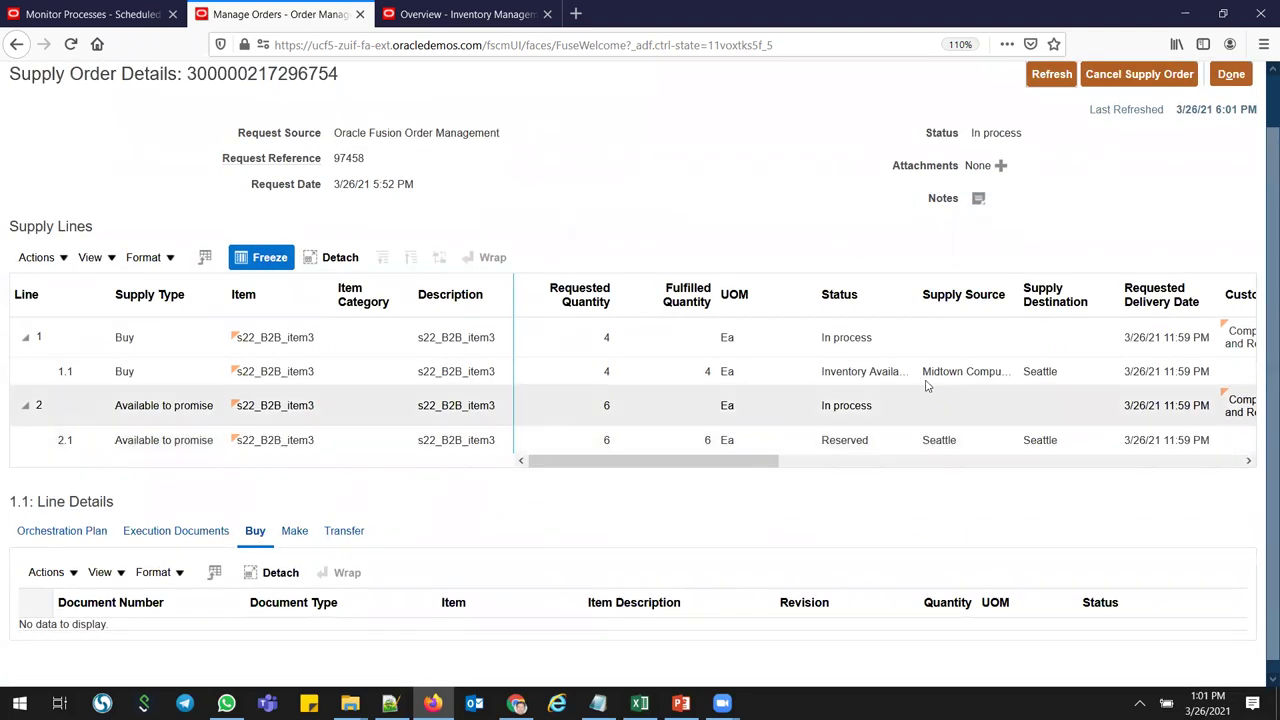
pyautogui.click(892, 371)
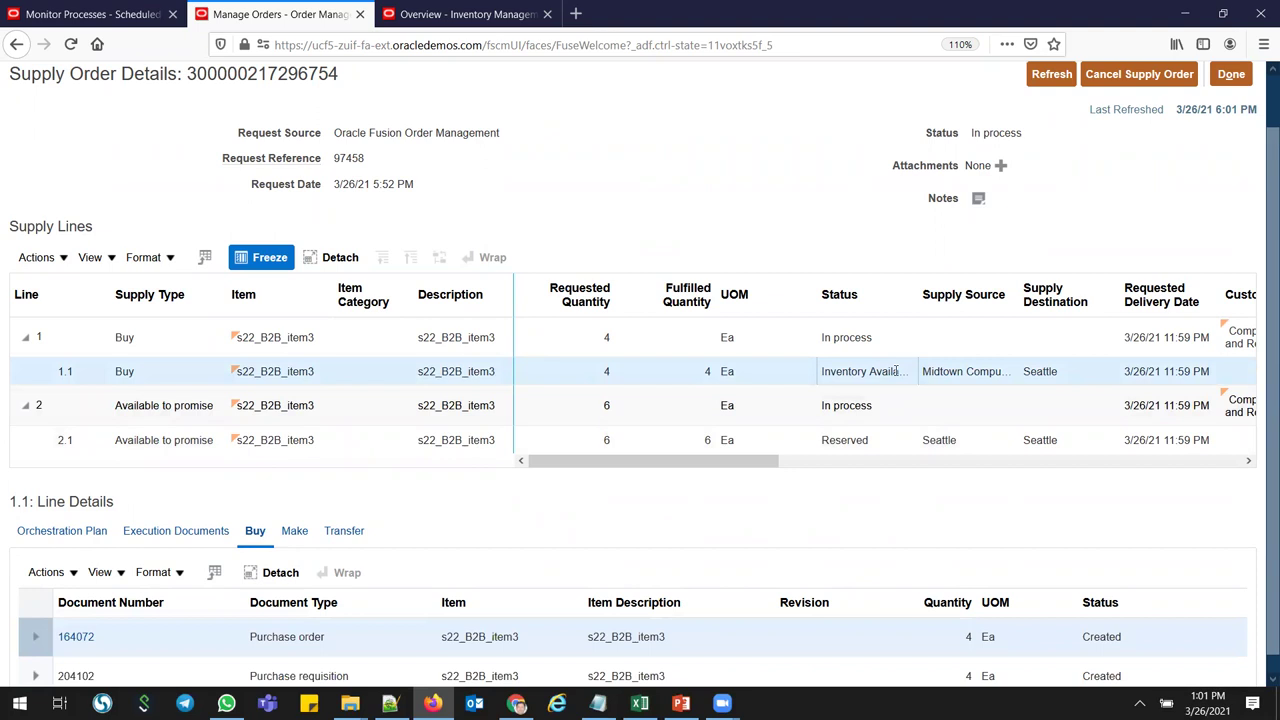
pyautogui.scroll(-1, 268, 555)
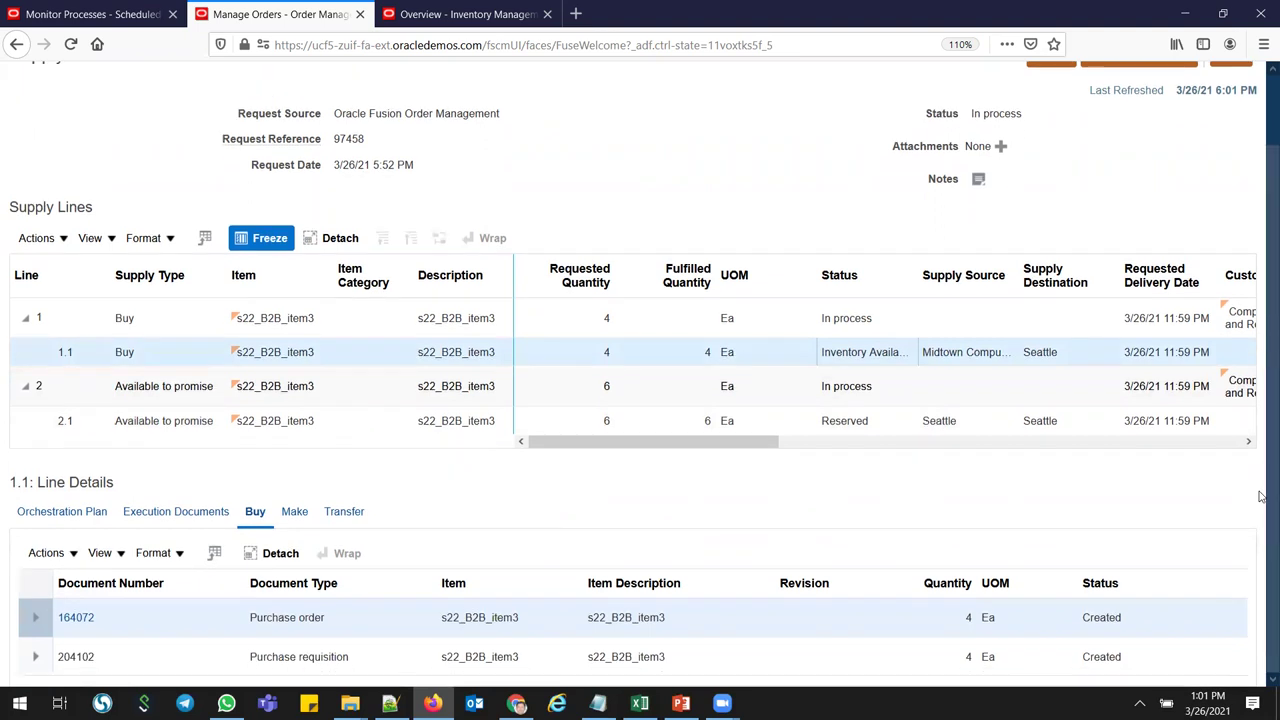
pyautogui.click(79, 514)
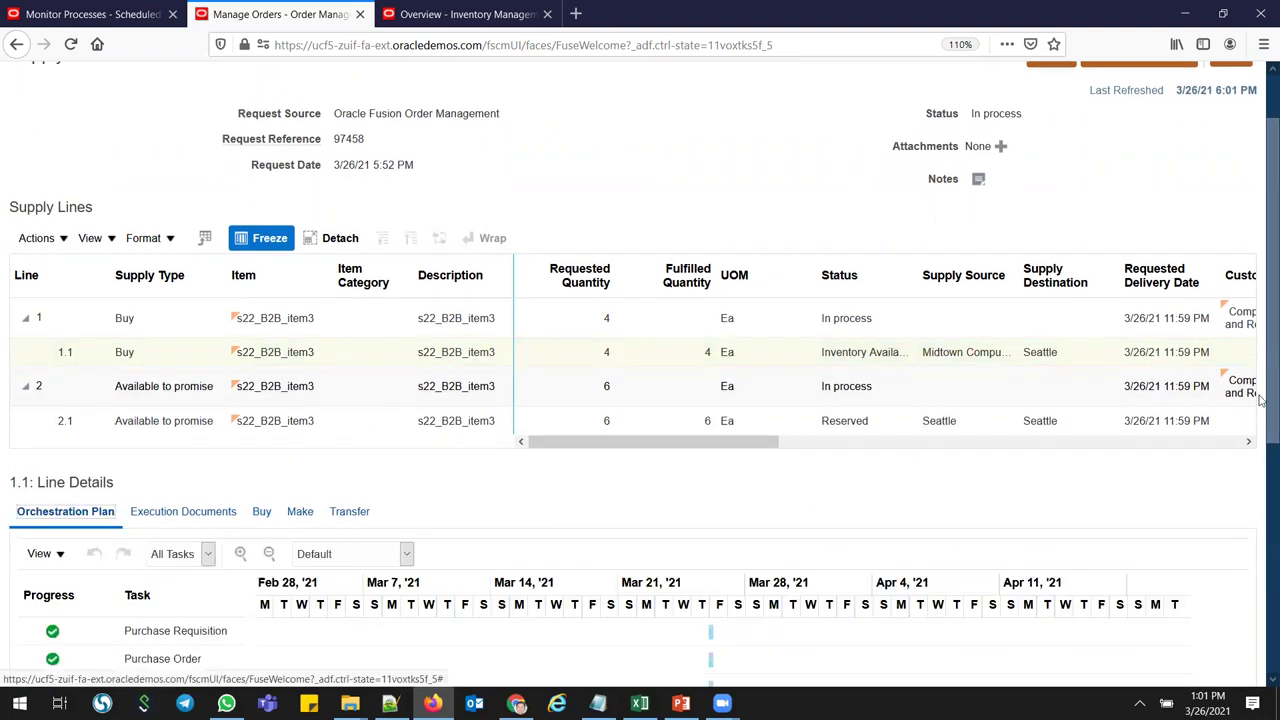
pyautogui.scroll(-4, 1262, 450)
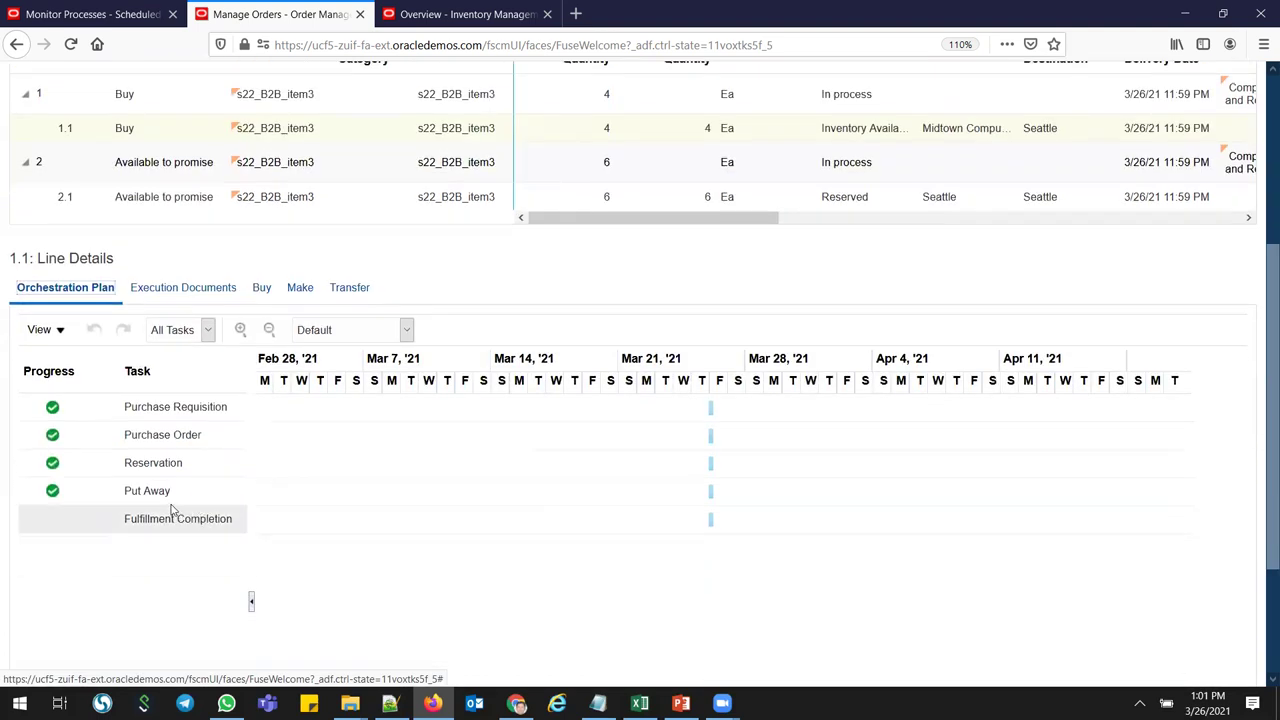
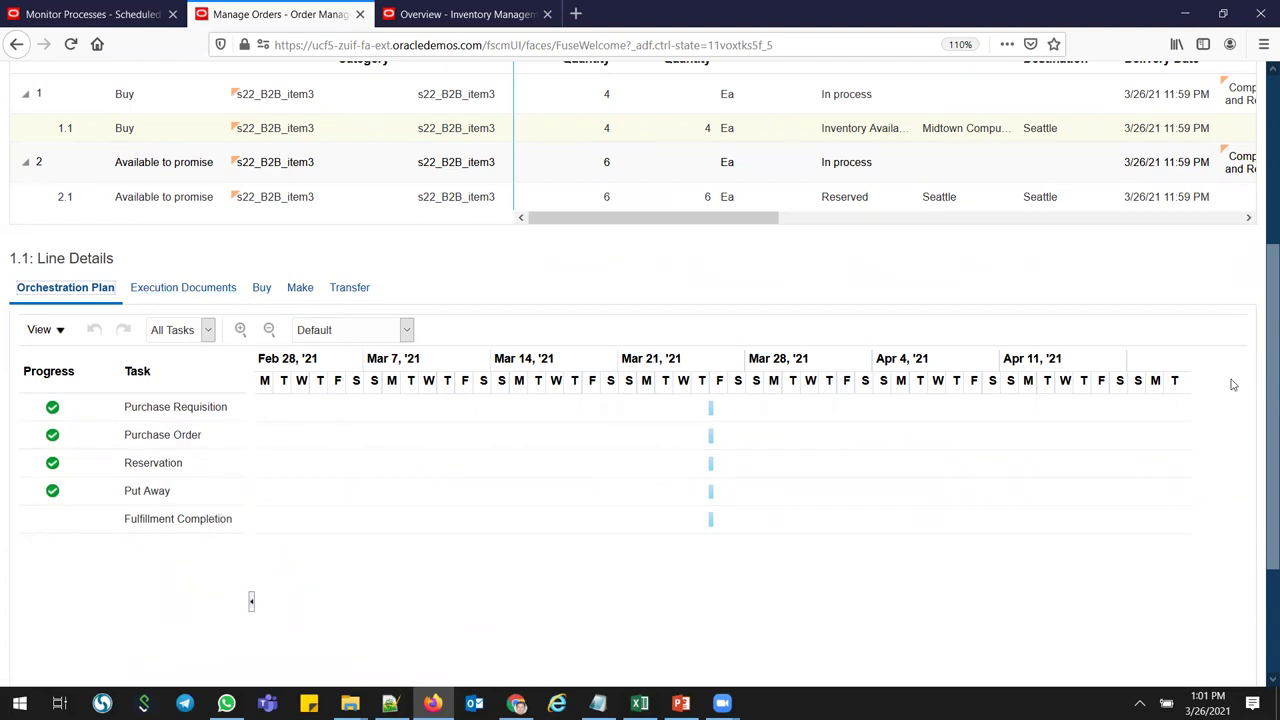
# - Copy the supply order number from the Supply Order Details heading
pyautogui.moveTo(1263, 440); pyautogui.dragTo(1262, 265)
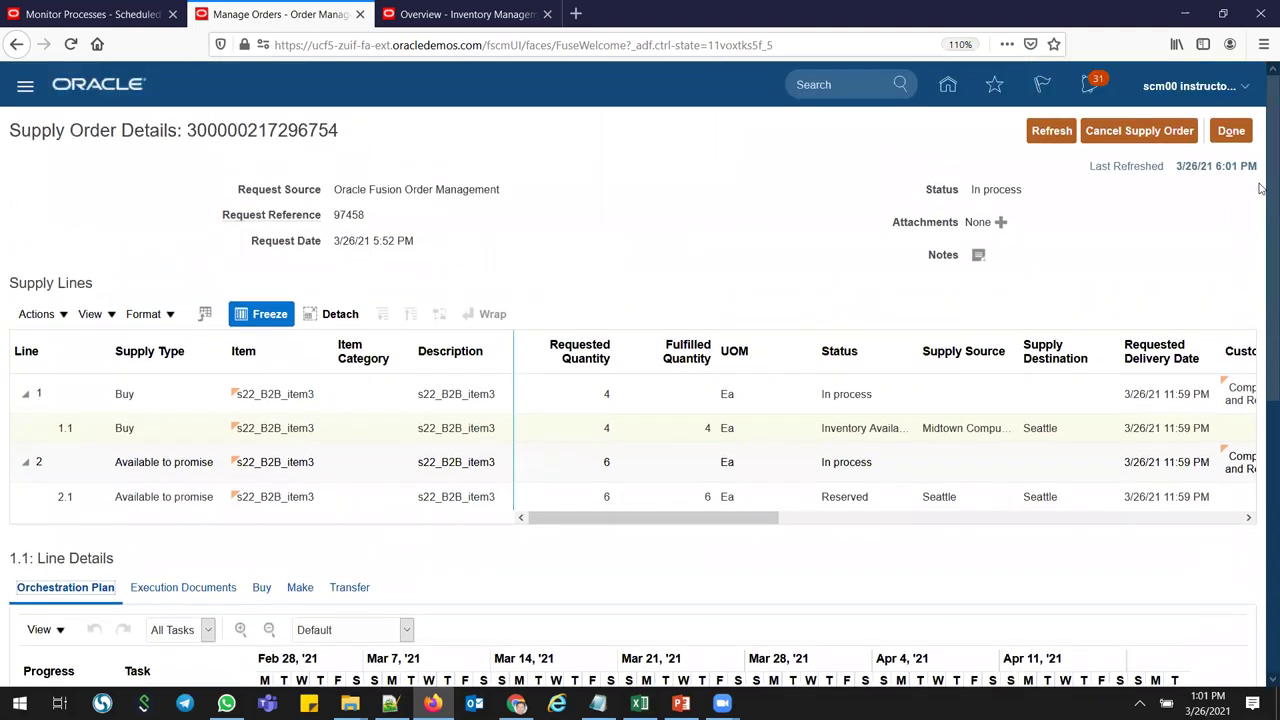
pyautogui.doubleClick(253, 128)
pyautogui.hotkey('ctrl', 'c')
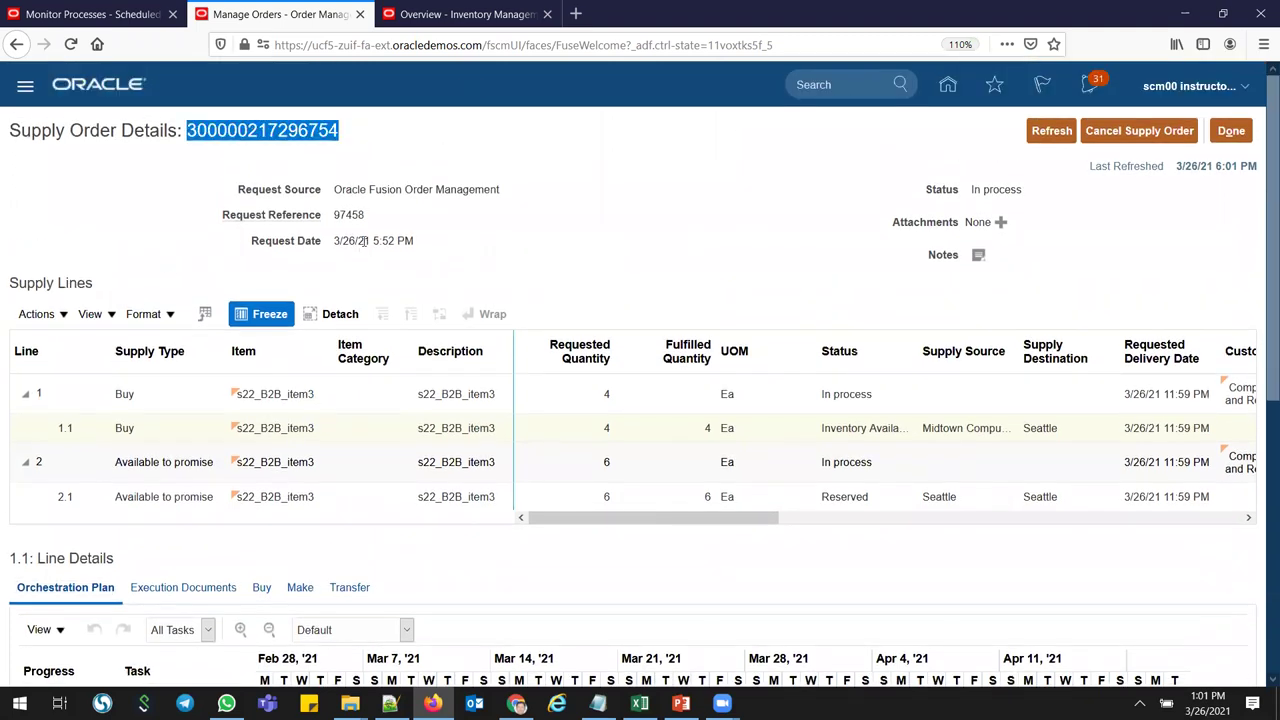
# - Leave the Inventory Management overview and open the Supply Orchestration work area under Supply Chain Execution
pyautogui.click(460, 14)
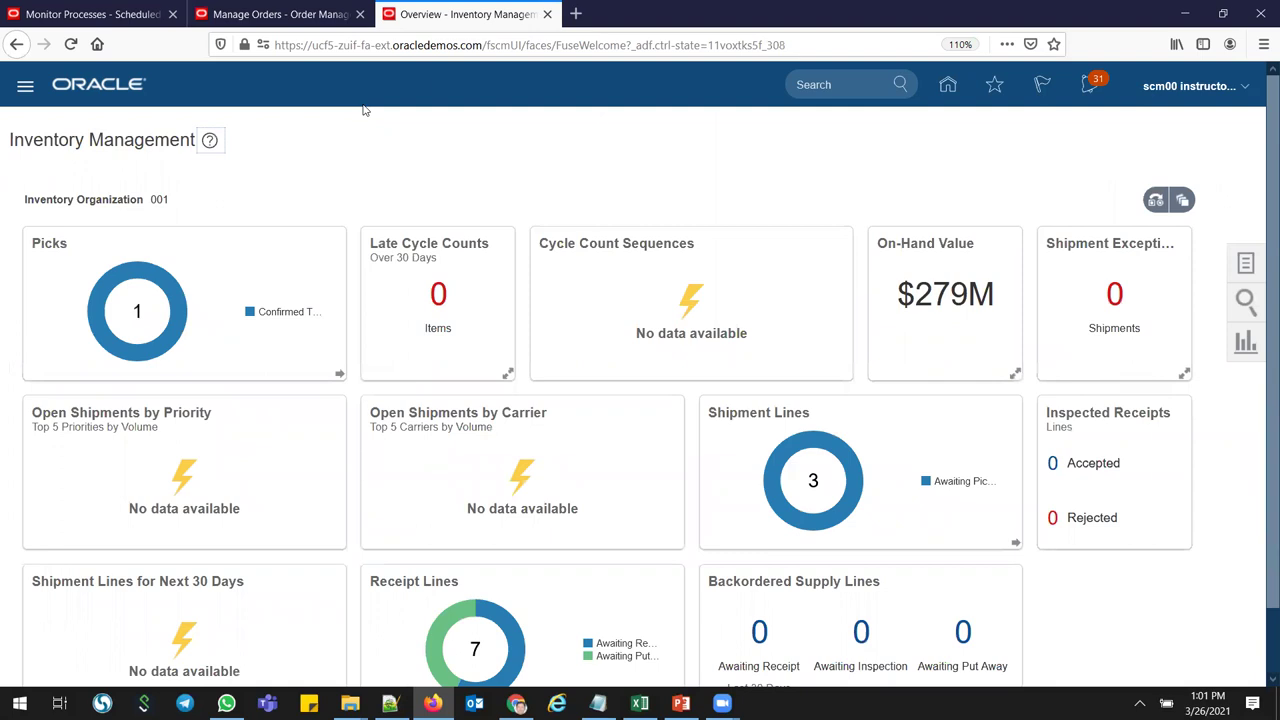
pyautogui.click(948, 86)
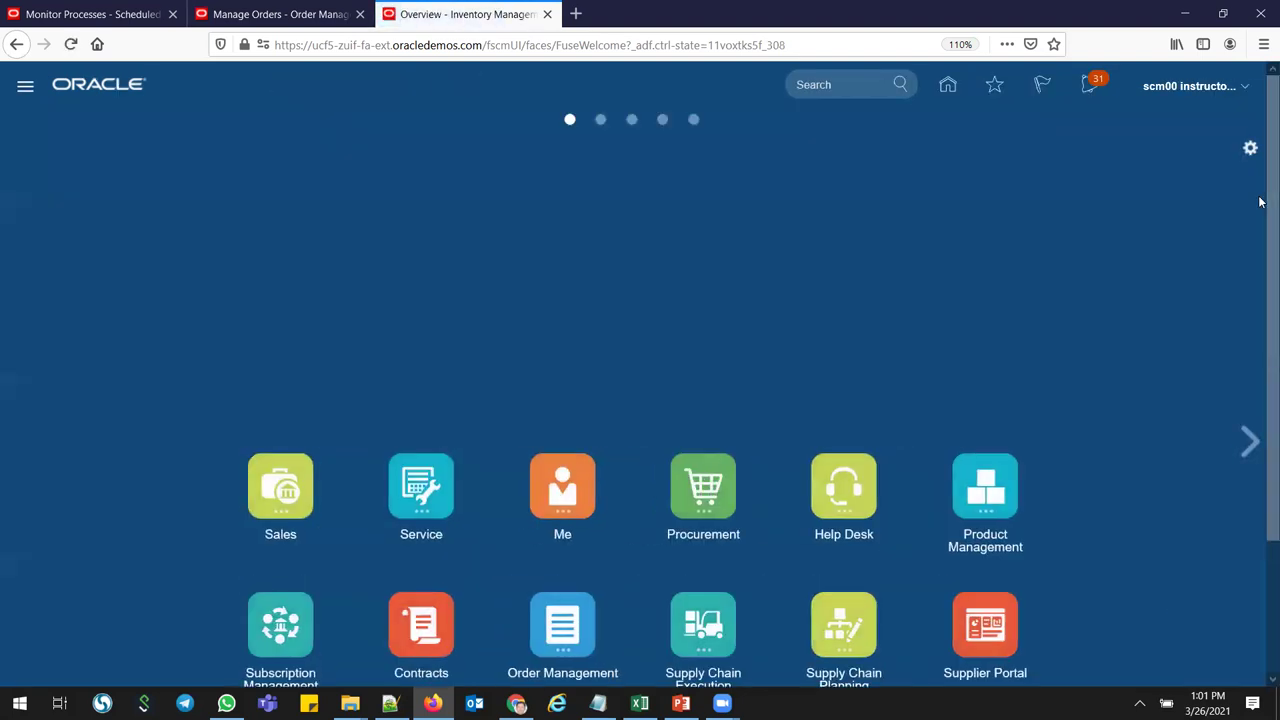
pyautogui.scroll(-3, 1260, 202)
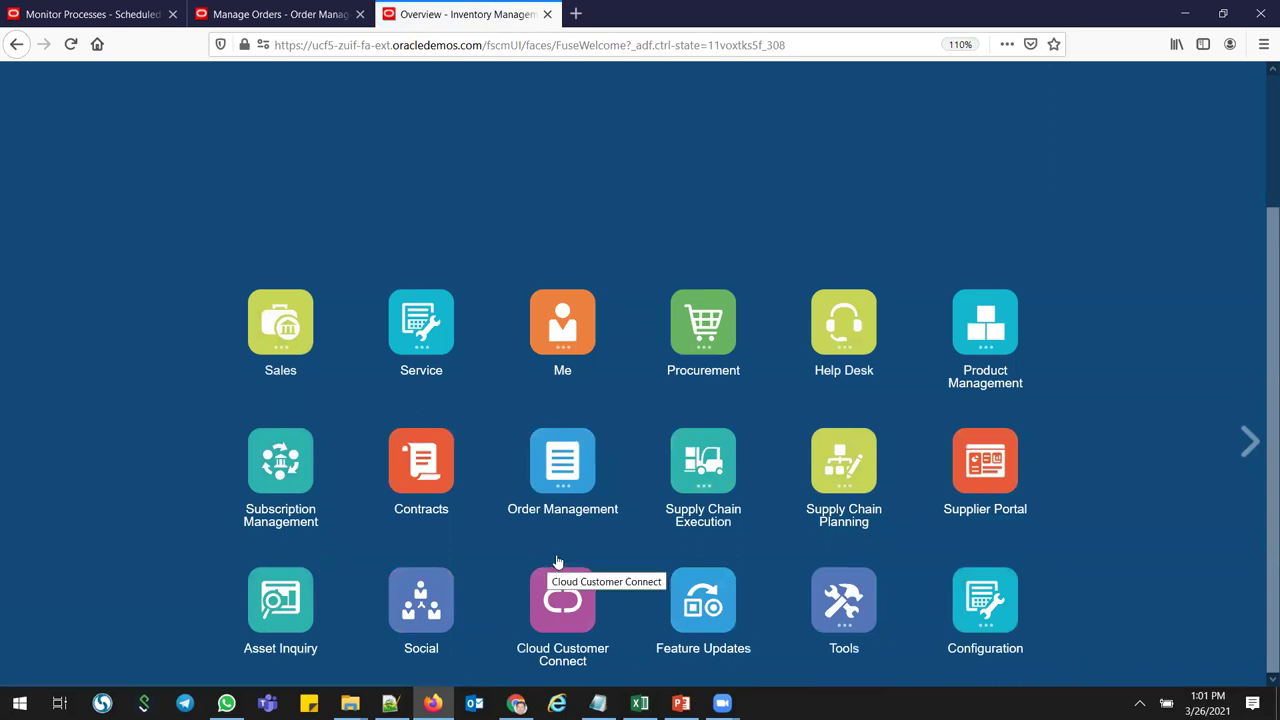
pyautogui.click(699, 474)
pyautogui.scroll(-1, 1260, 380)
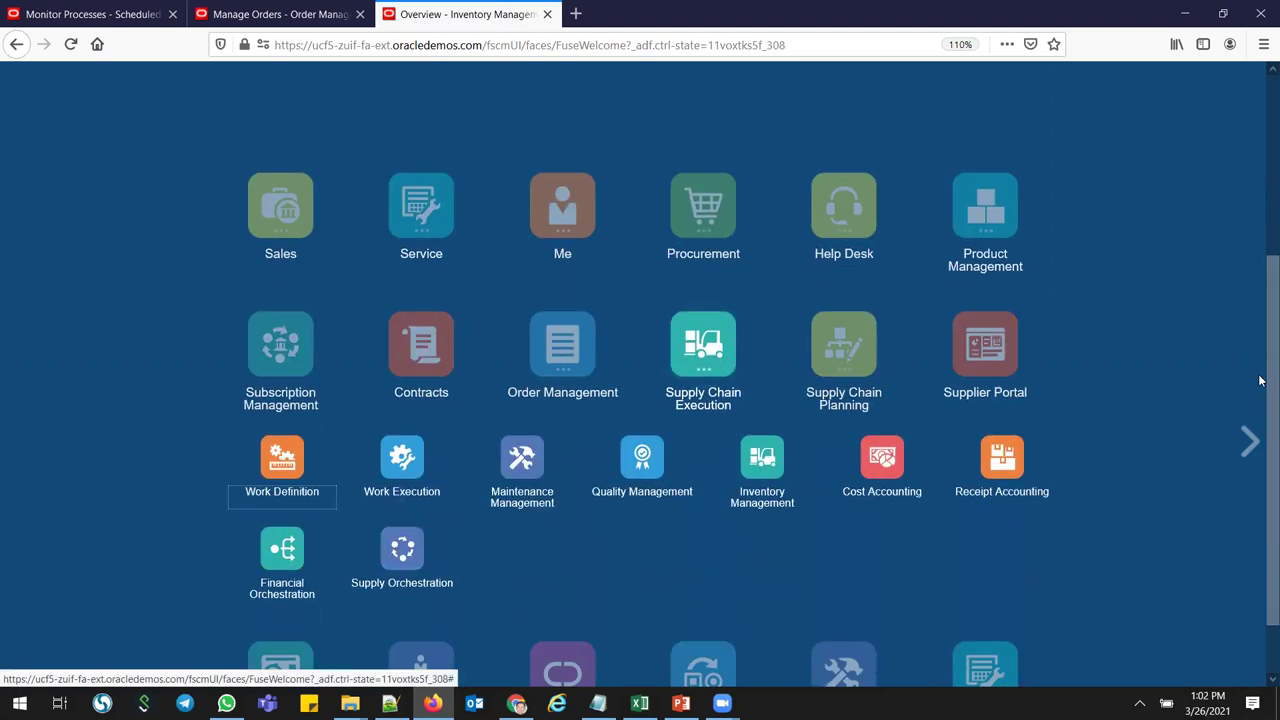
pyautogui.click(401, 556)
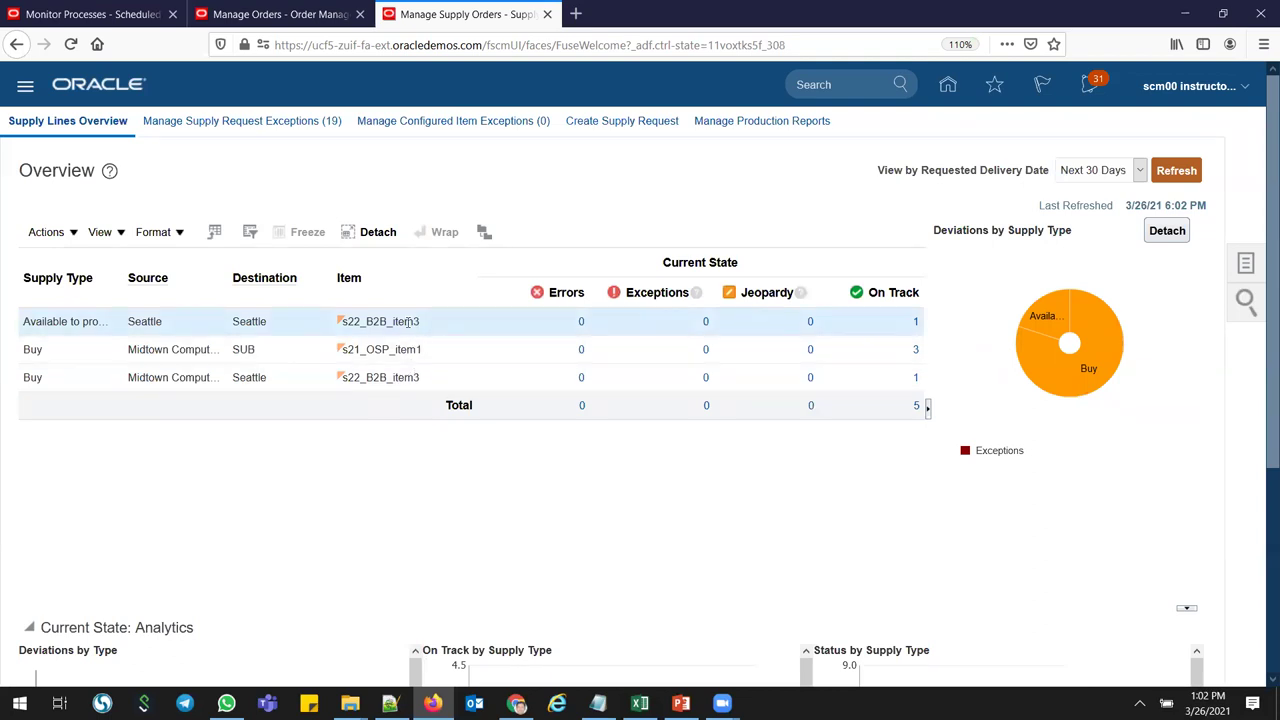
# - Open Manage Supply Lines and search with the copied supply order number as the document number
pyautogui.click(1200, 440)
pyautogui.click(1150, 146)
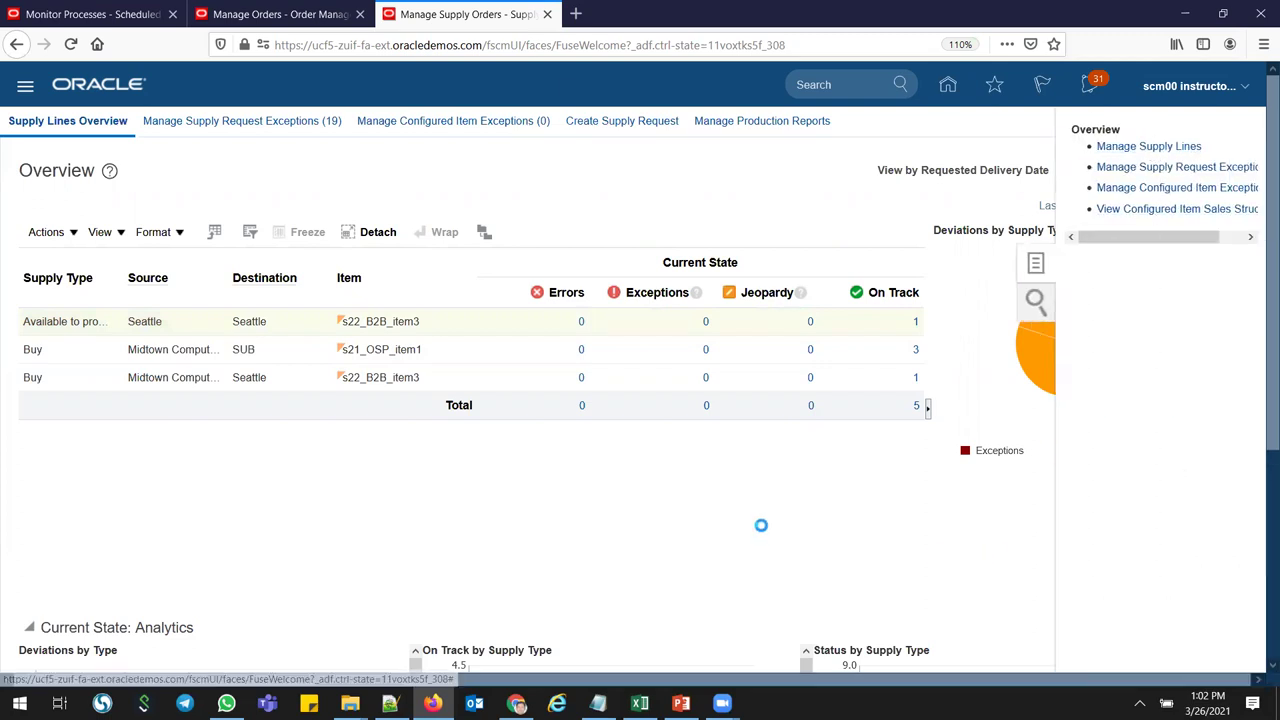
pyautogui.click(354, 229)
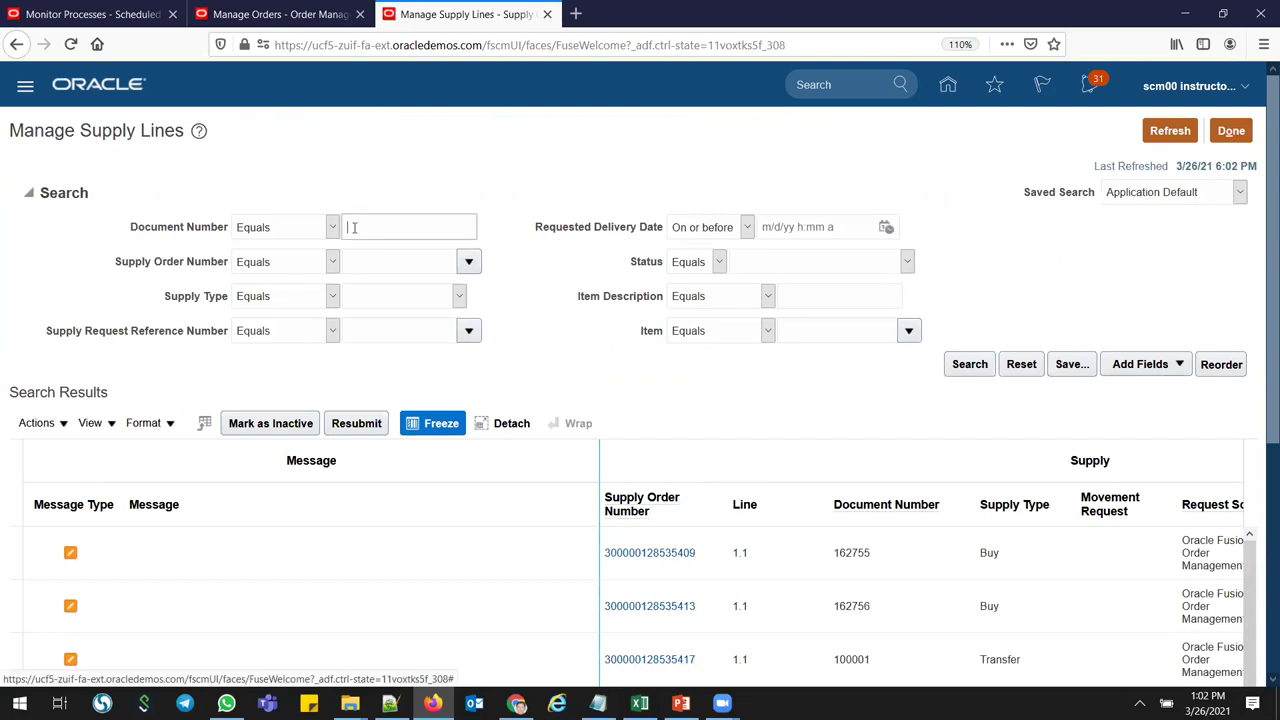
pyautogui.hotkey('ctrl', 'v')
pyautogui.click(966, 365)
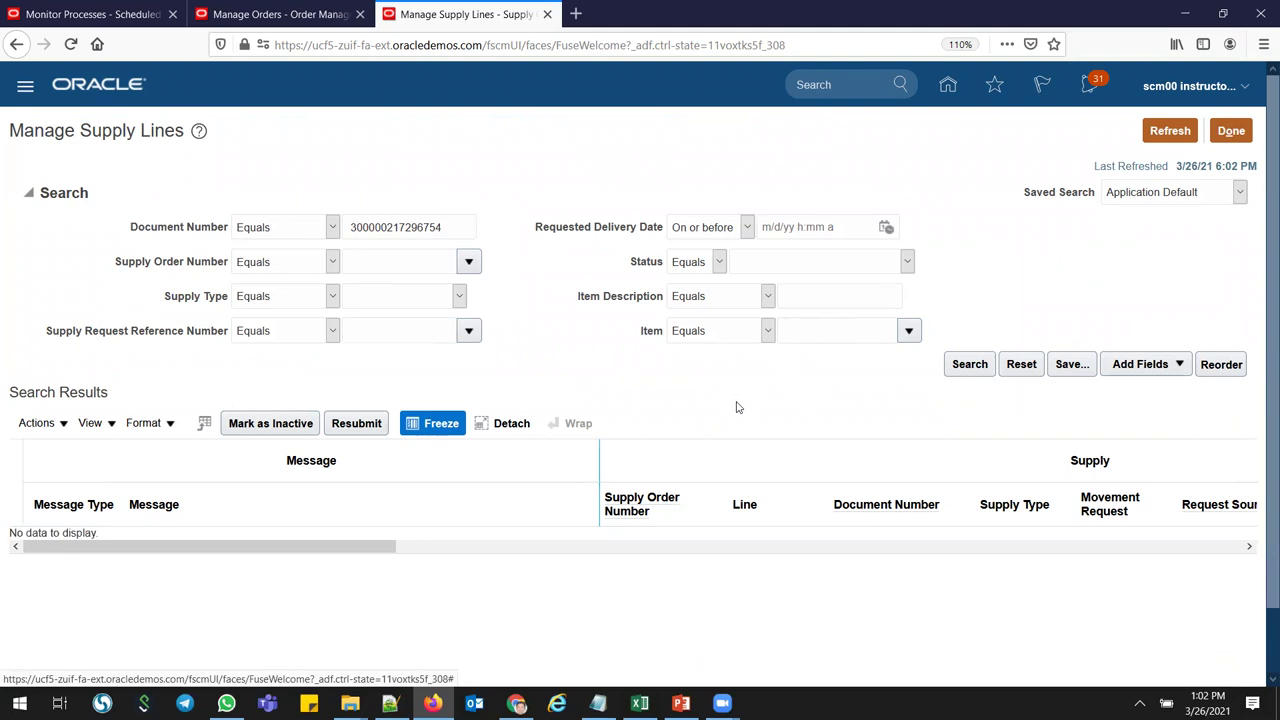
# - Clear the document number and search the supply lines for item s22_b2b_item3
pyautogui.click(459, 223)
pyautogui.doubleClick(432, 222)
pyautogui.press('BackSpace')
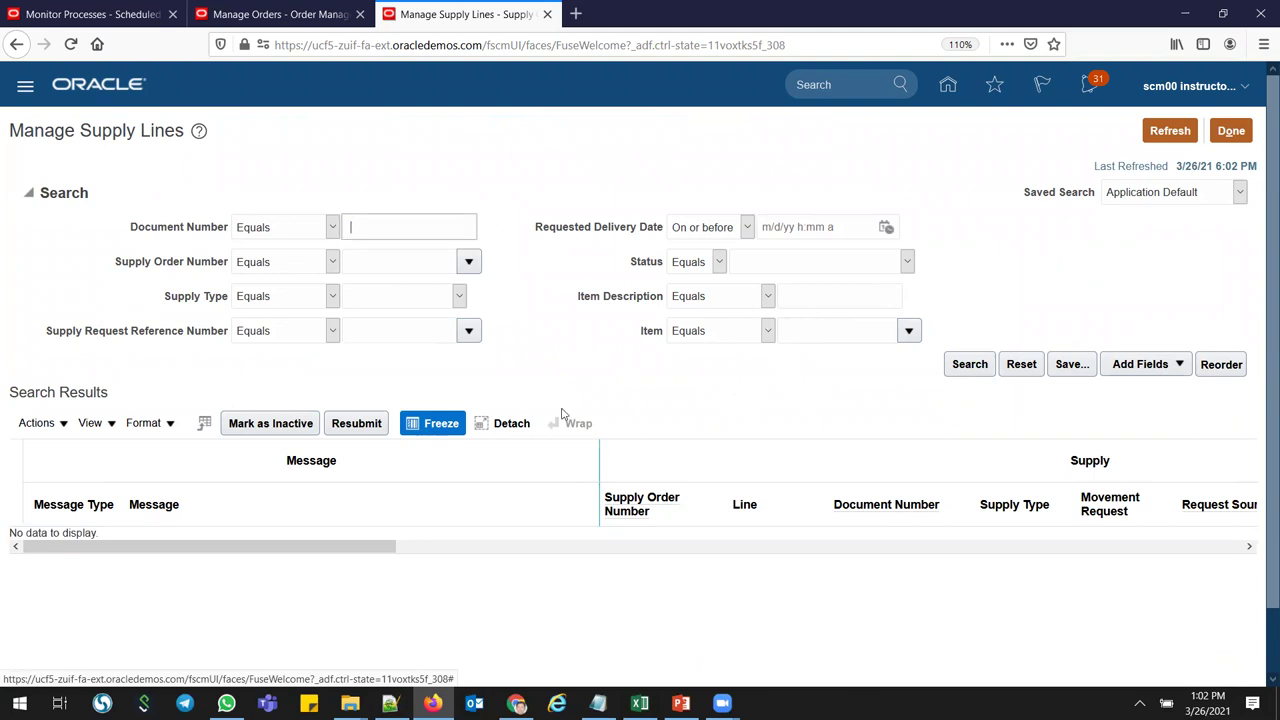
pyautogui.click(828, 330)
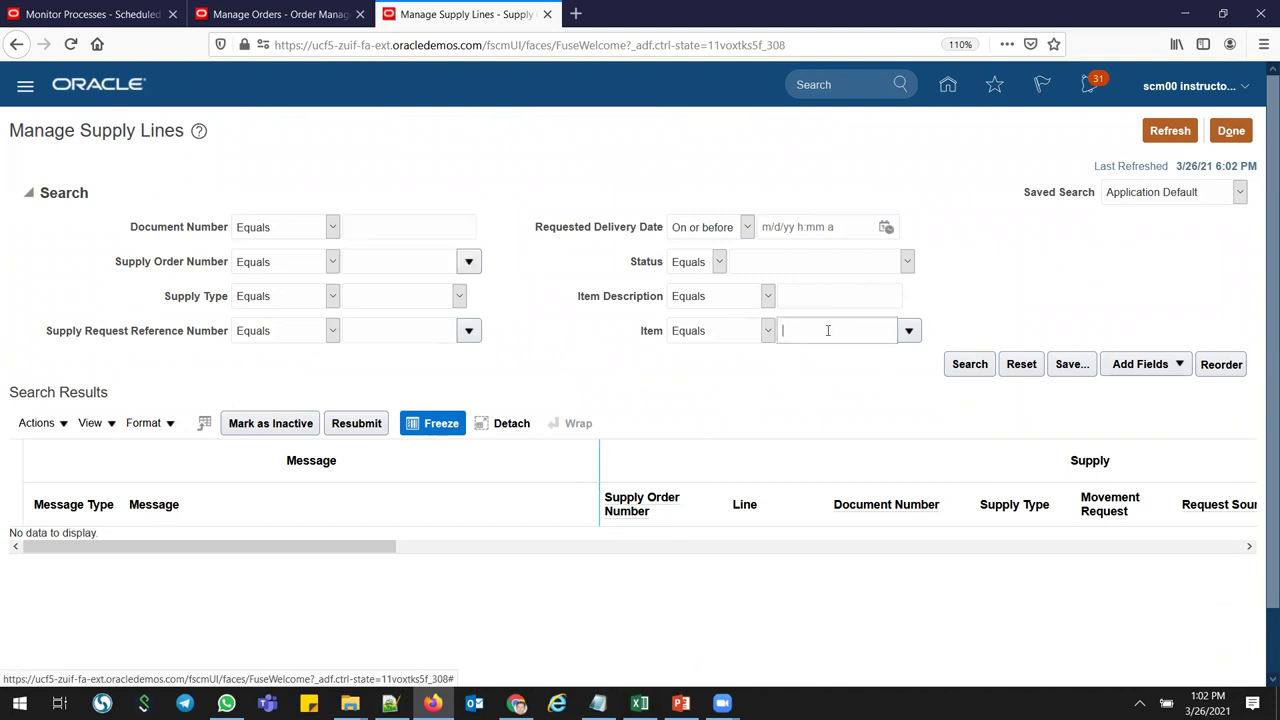
pyautogui.write('s22_')
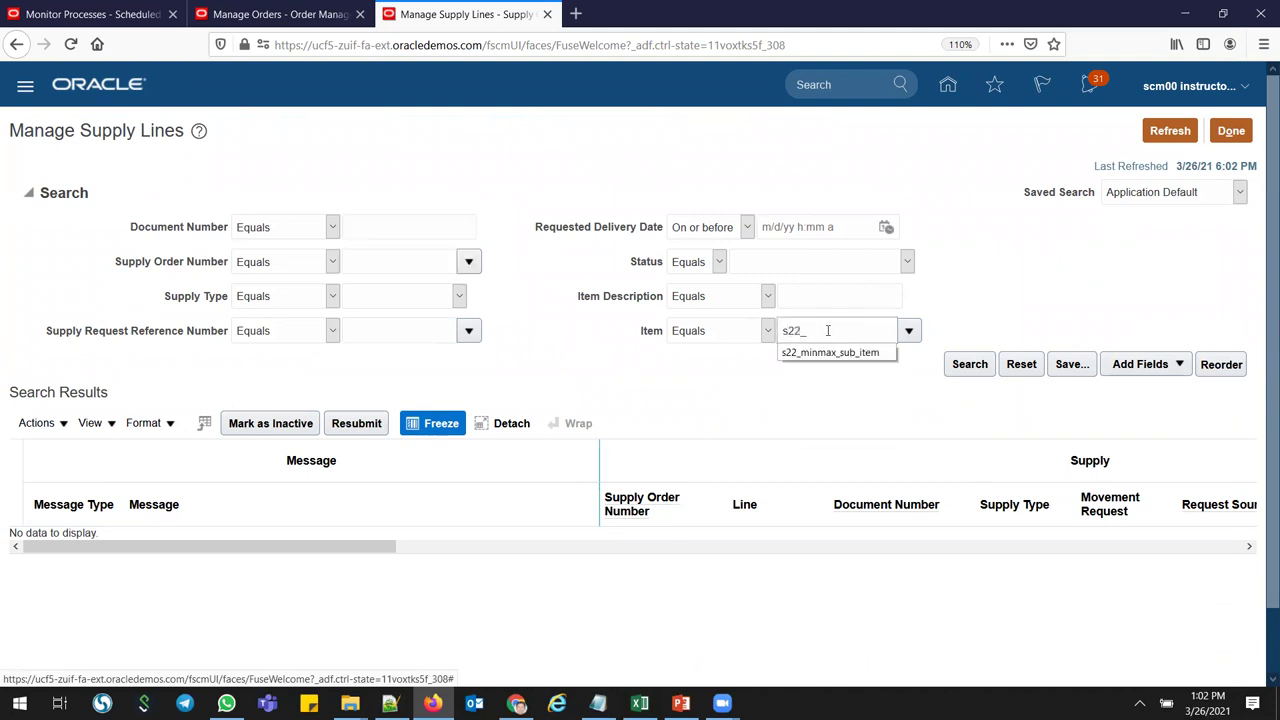
pyautogui.write('b2b_ite')
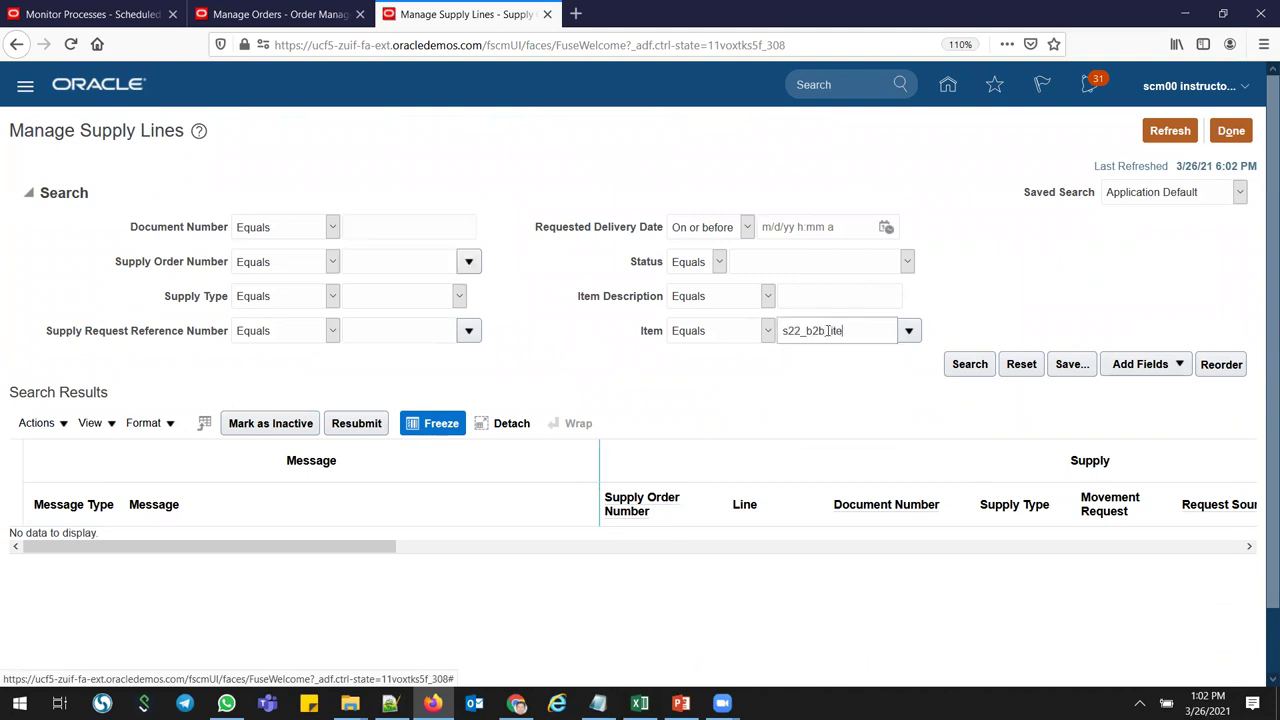
pyautogui.write('m3')
pyautogui.click(969, 364)
# - Change the item condition to Starts with and search the supply lines for s22_B2B_item3
pyautogui.click(768, 331)
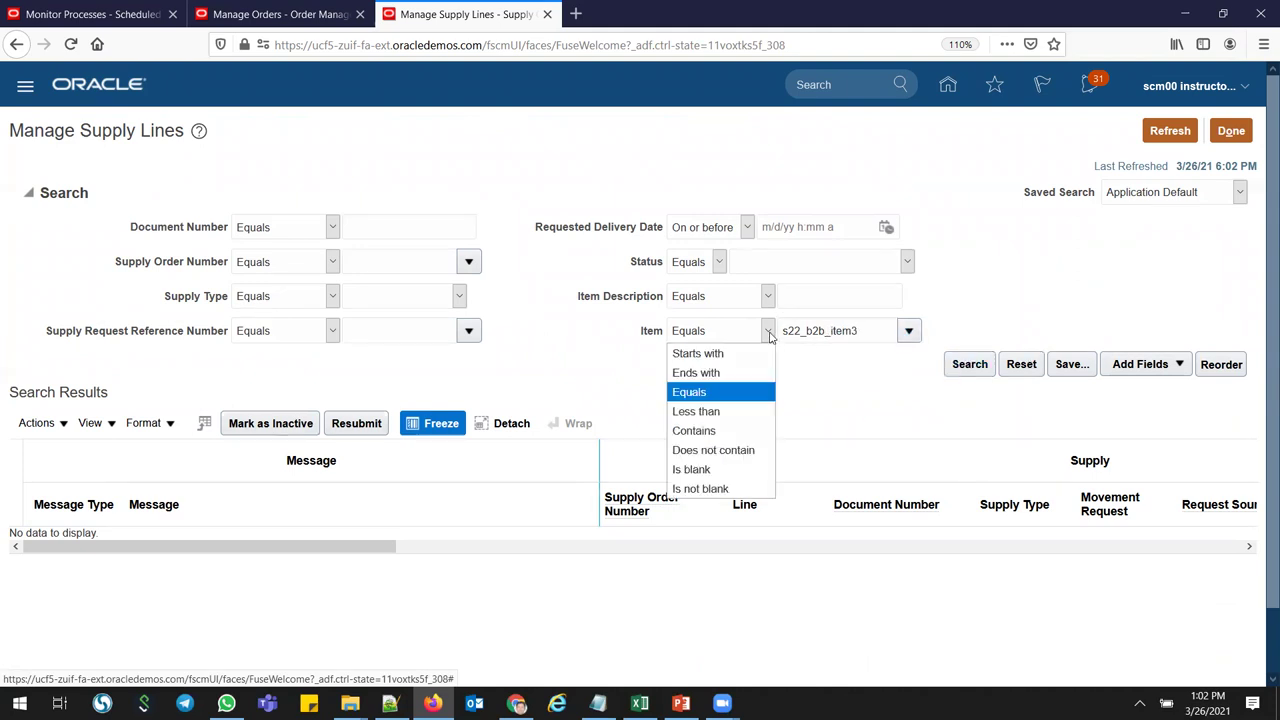
pyautogui.click(690, 354)
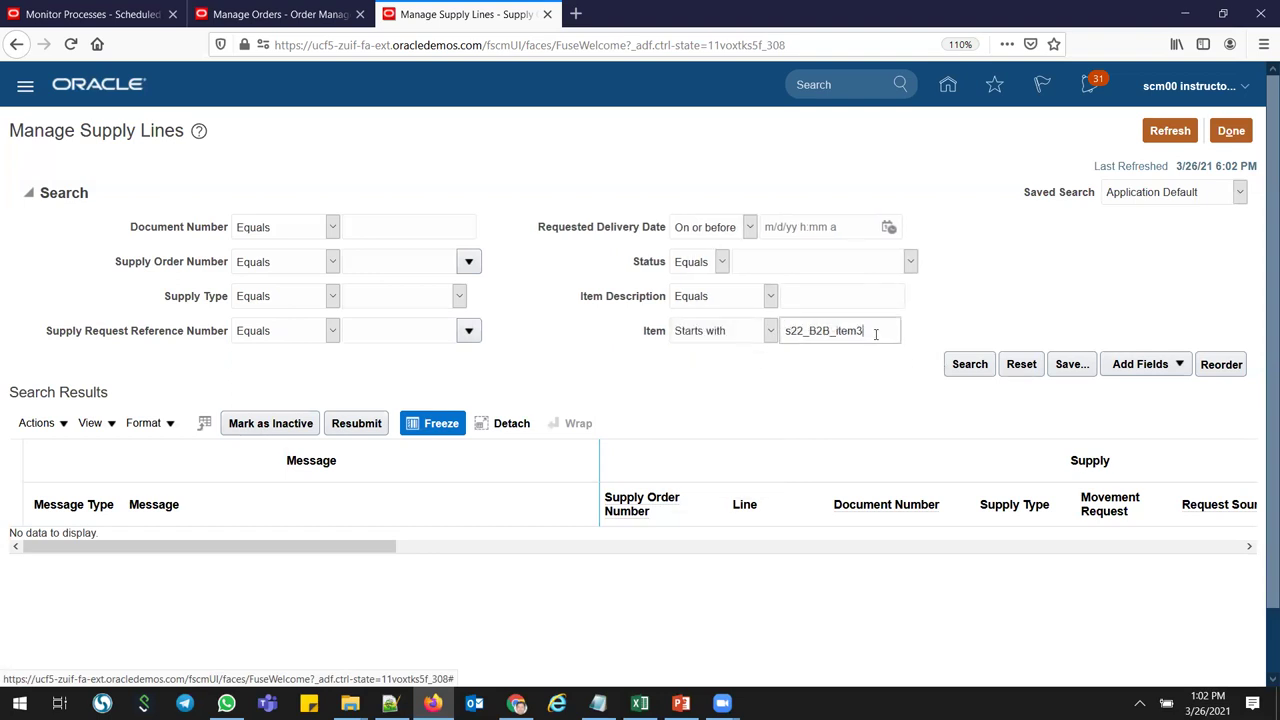
pyautogui.press('BackSpace')
pyautogui.press('BackSpace')
pyautogui.press('BackSpace')
pyautogui.press('BackSpace')
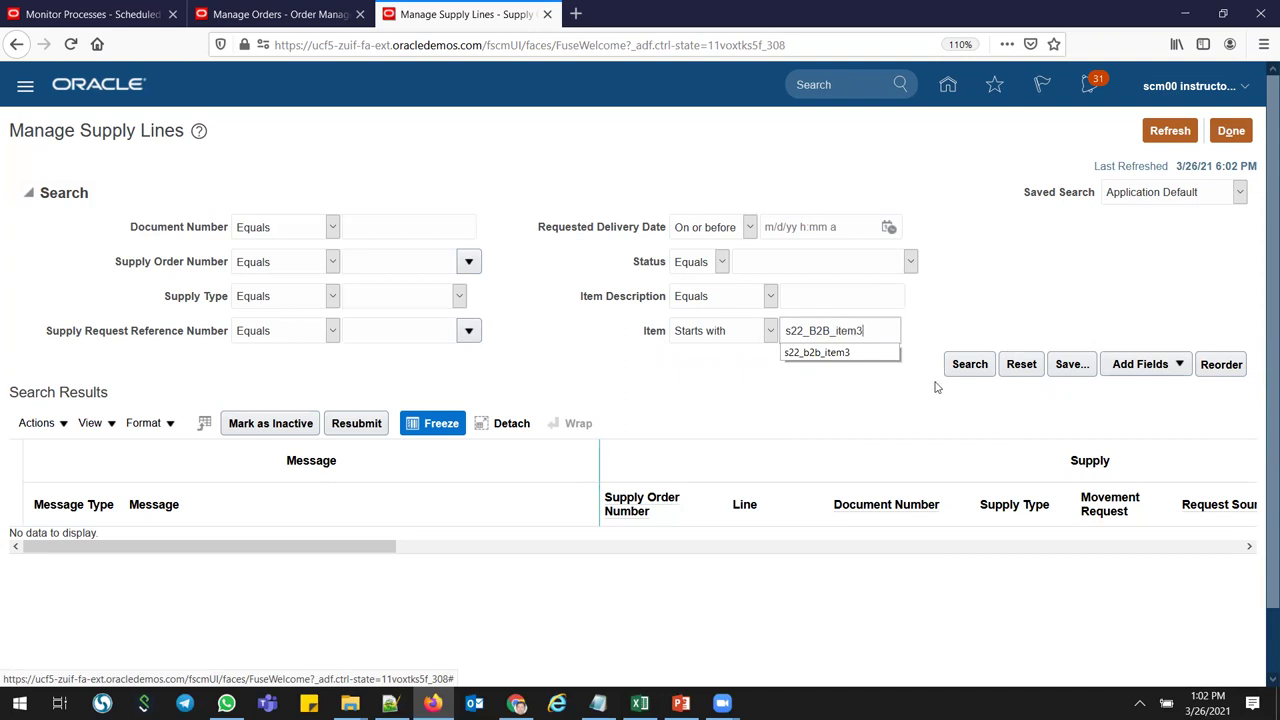
pyautogui.click(967, 365)
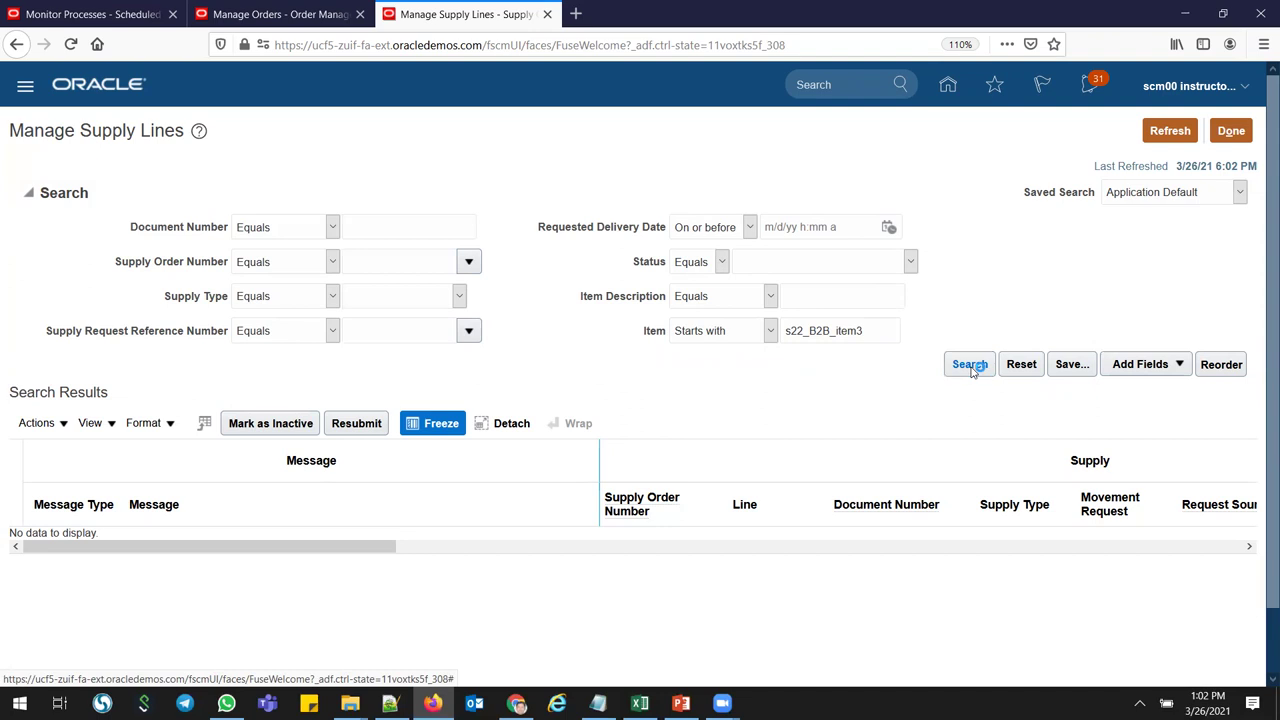
# - Shorten the item search value to s22_B2B and rerun the supply line search
pyautogui.click(890, 334)
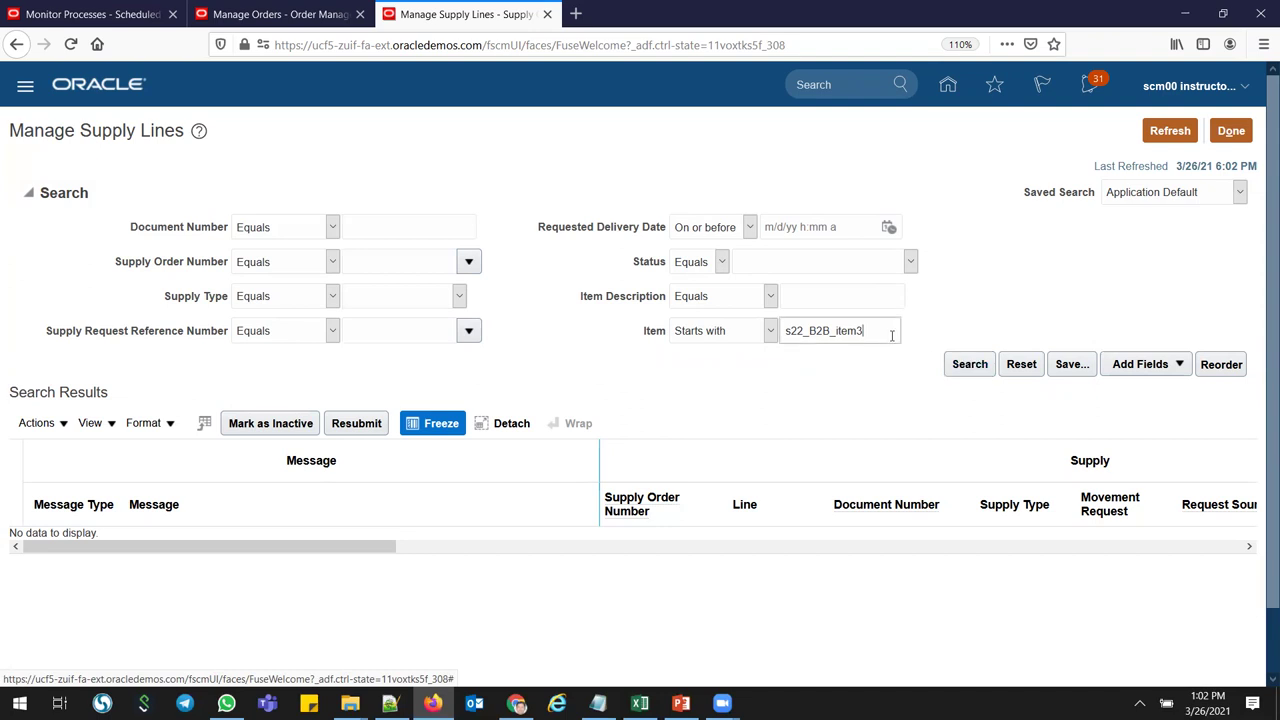
pyautogui.press('BackSpace')
pyautogui.press('BackSpace')
pyautogui.press('BackSpace')
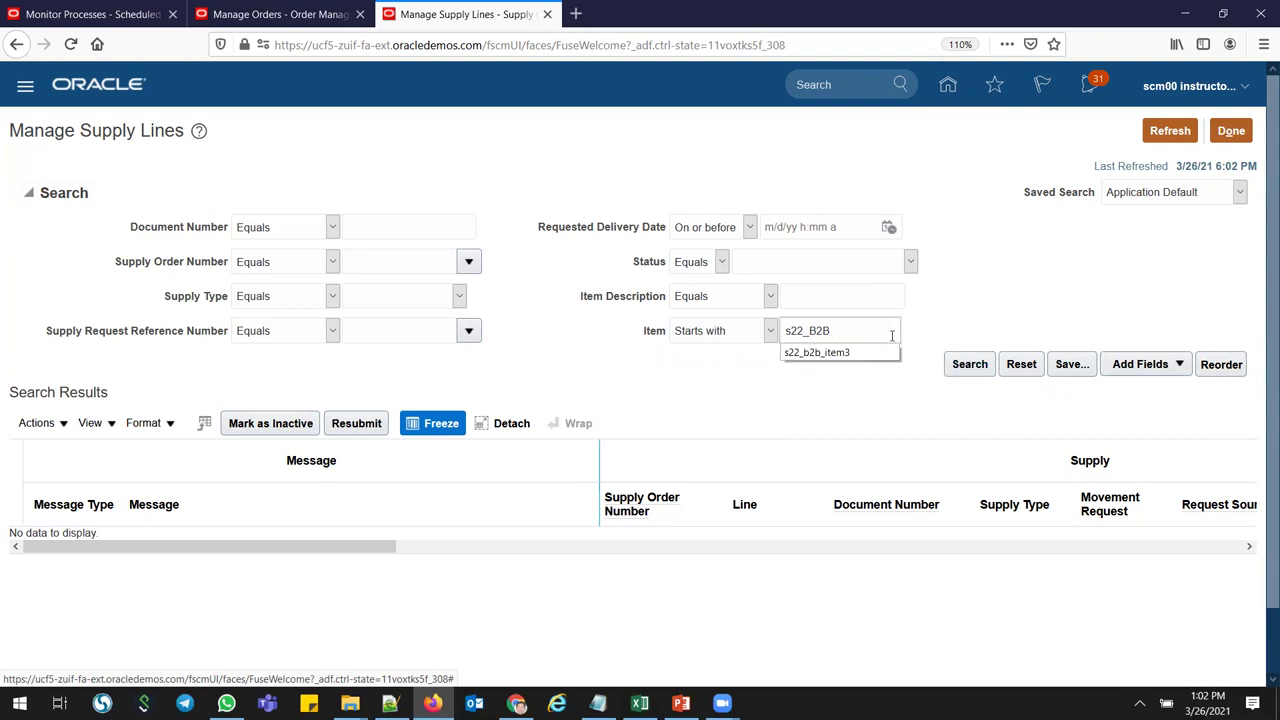
pyautogui.click(969, 364)
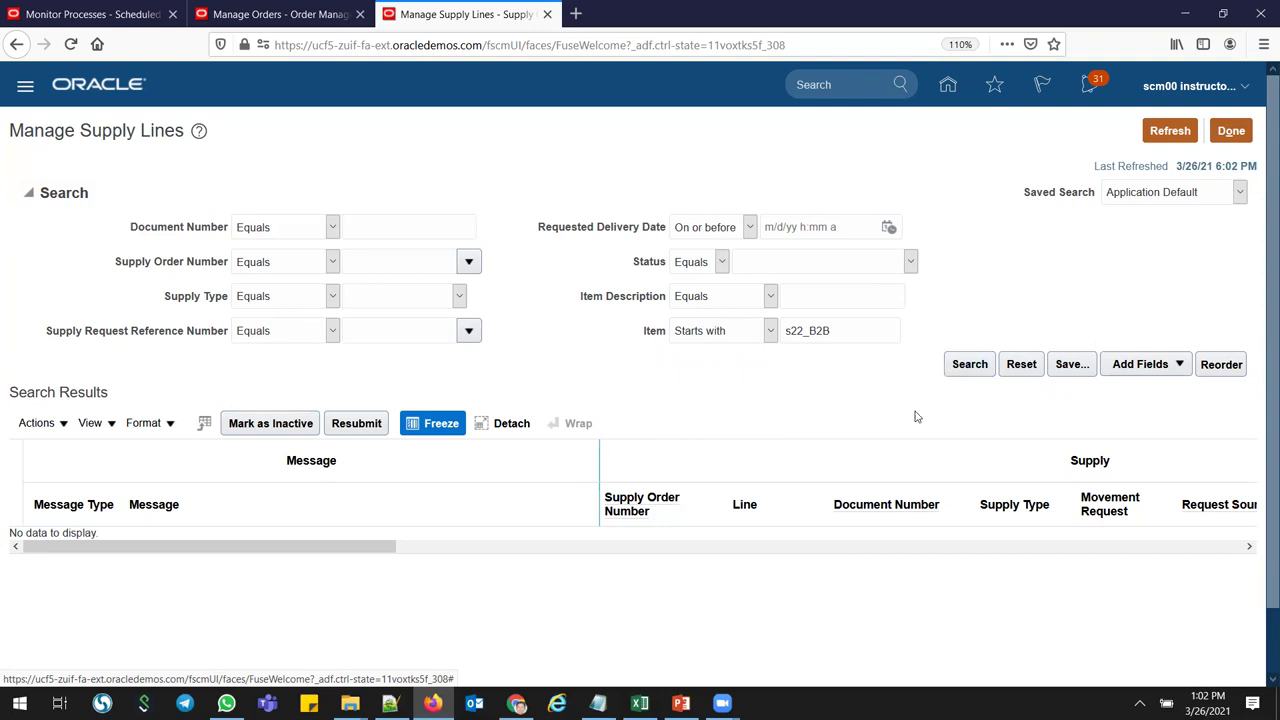
pyautogui.click(958, 367)
pyautogui.click(958, 367)
# - Close Manage Supply Lines, return to the supply order details in the Manage Orders session and refresh them
pyautogui.click(1228, 131)
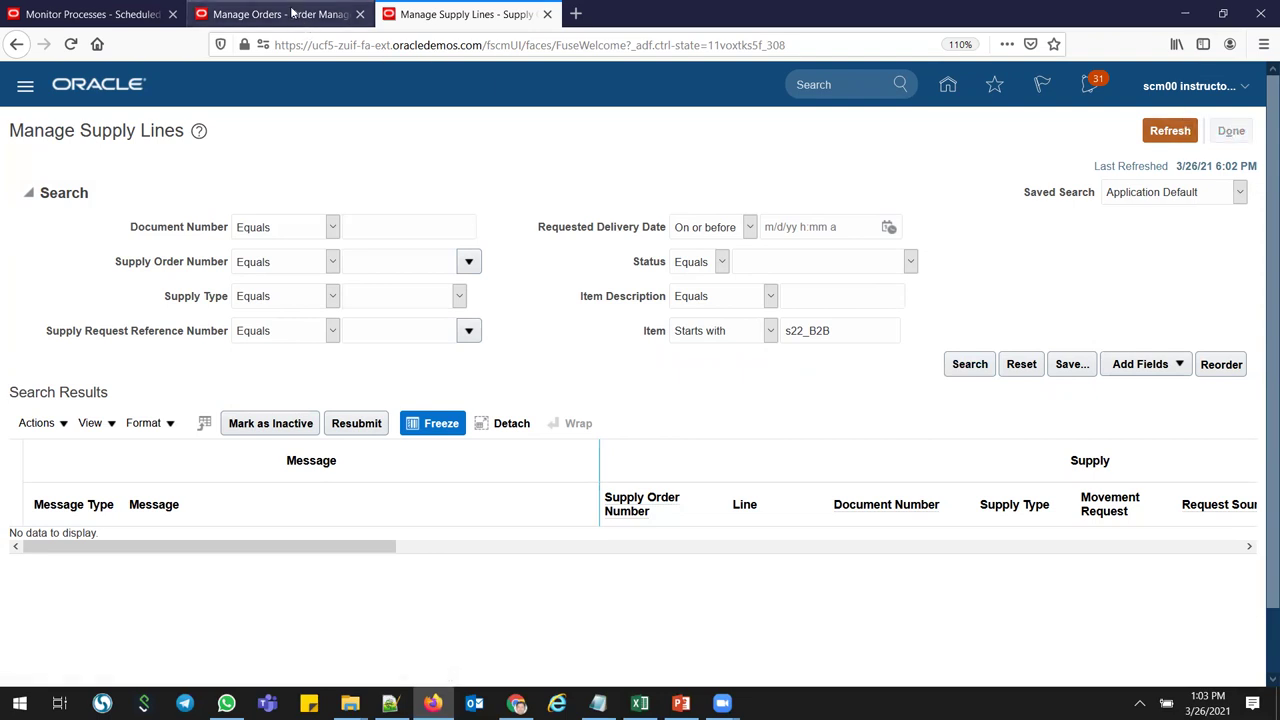
pyautogui.click(289, 10)
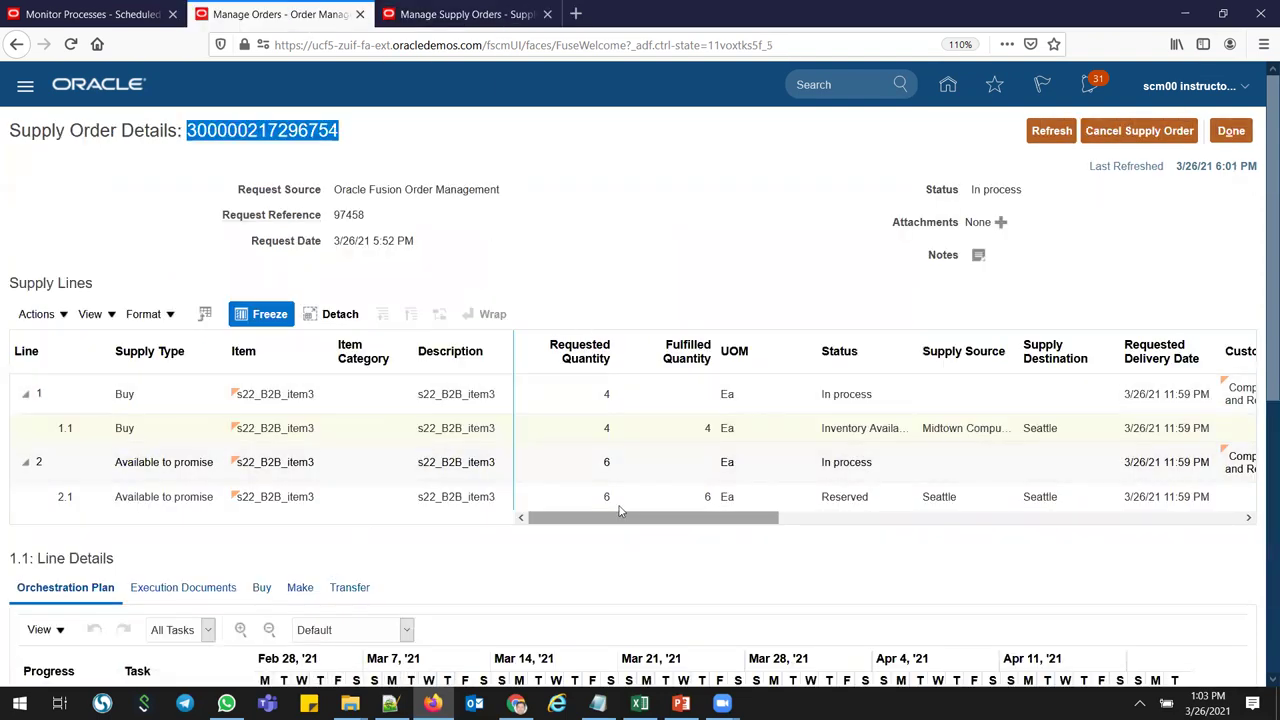
pyautogui.click(1047, 133)
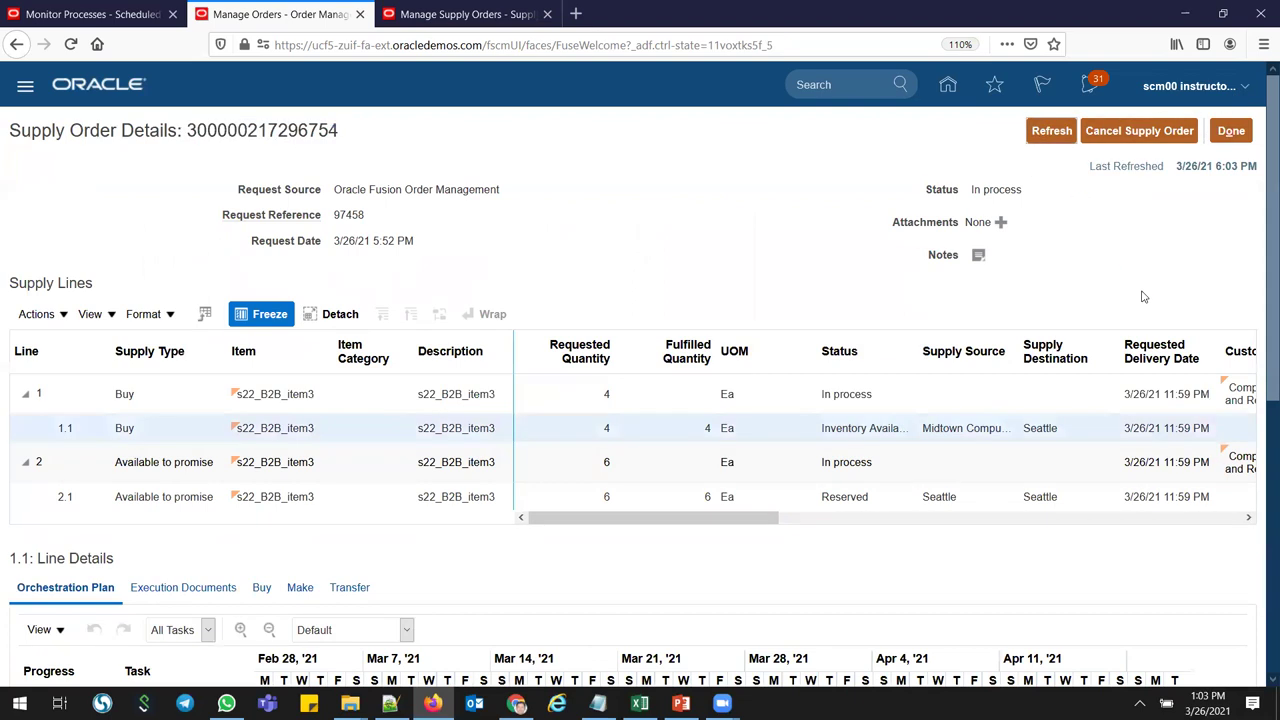
# - Check the orchestration plan tasks of supply line 1.1, and close the supply order details
pyautogui.scroll(-3, 232, 539)
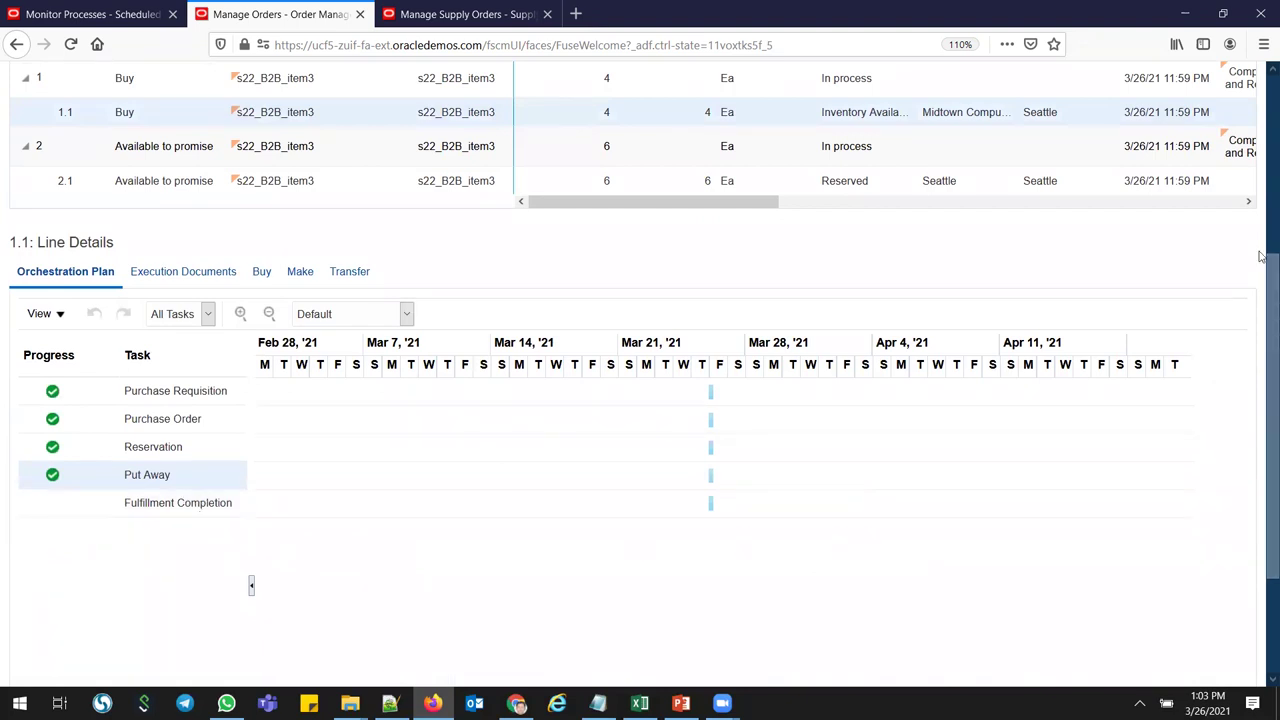
pyautogui.scroll(3, 1261, 257)
pyautogui.click(1240, 131)
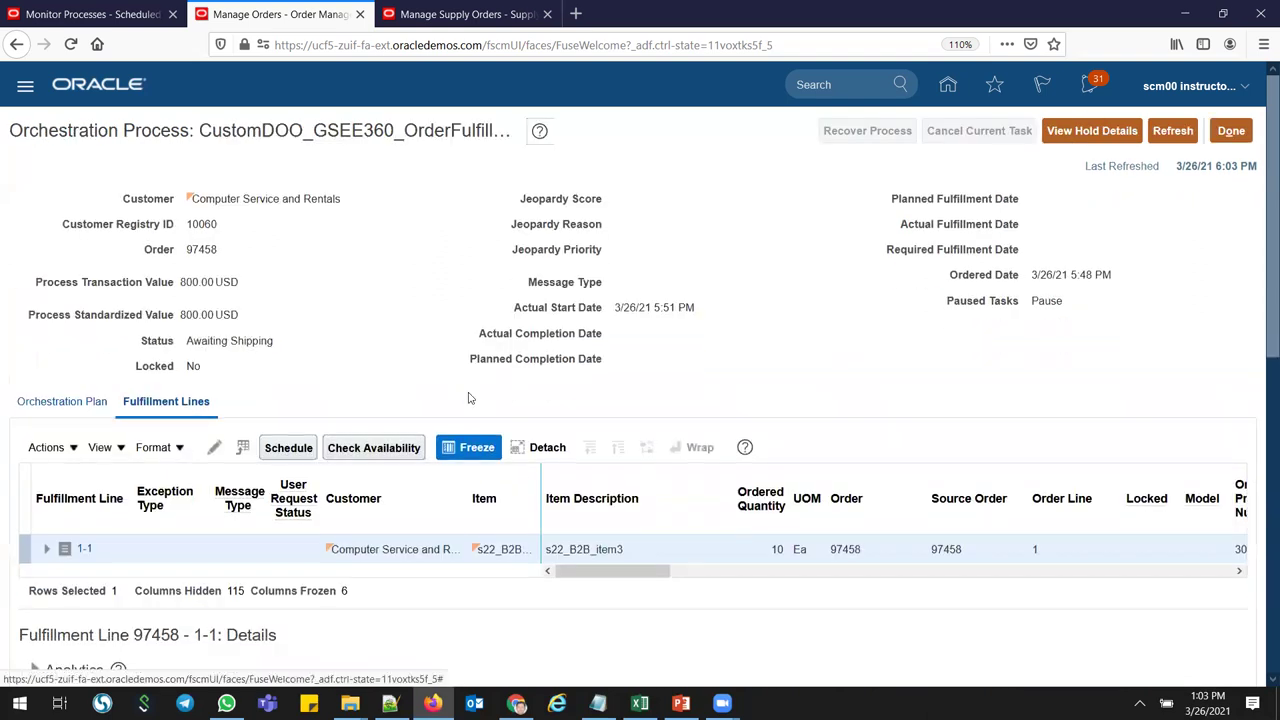
# - Check the fulfillment line's back-to-back supply details and reopen its linked supply order
pyautogui.scroll(-3, 1260, 537)
pyautogui.scroll(-1, 1260, 537)
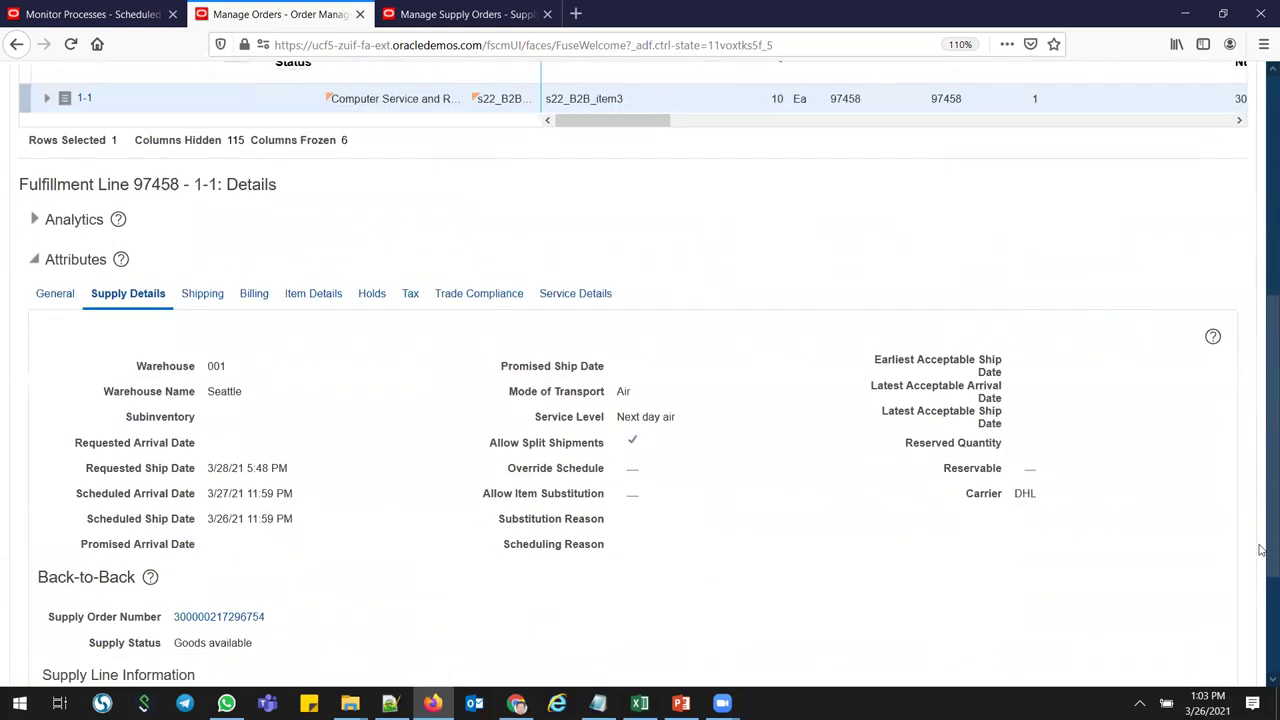
pyautogui.click(219, 617)
pyautogui.scroll(-1, 577, 593)
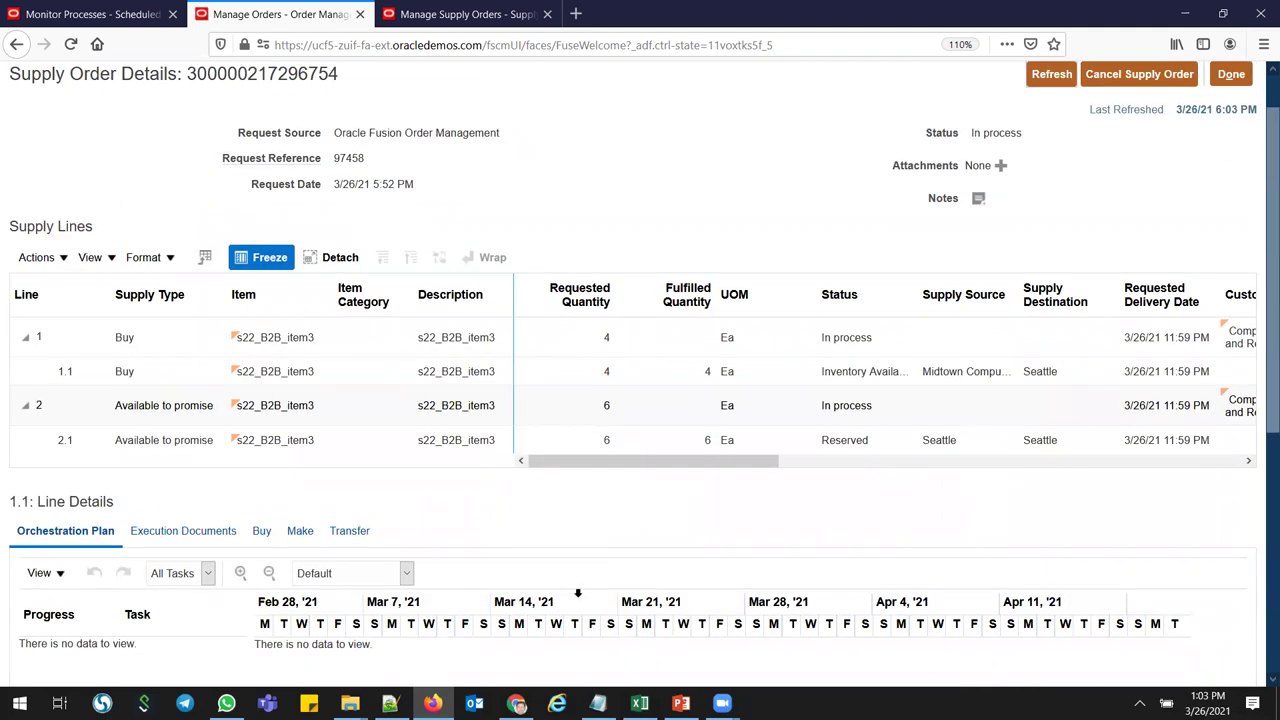
# - Review the buy documents and the orchestration plan tasks of supply line 1.1
pyautogui.moveTo(1262, 305); pyautogui.dragTo(1262, 497)
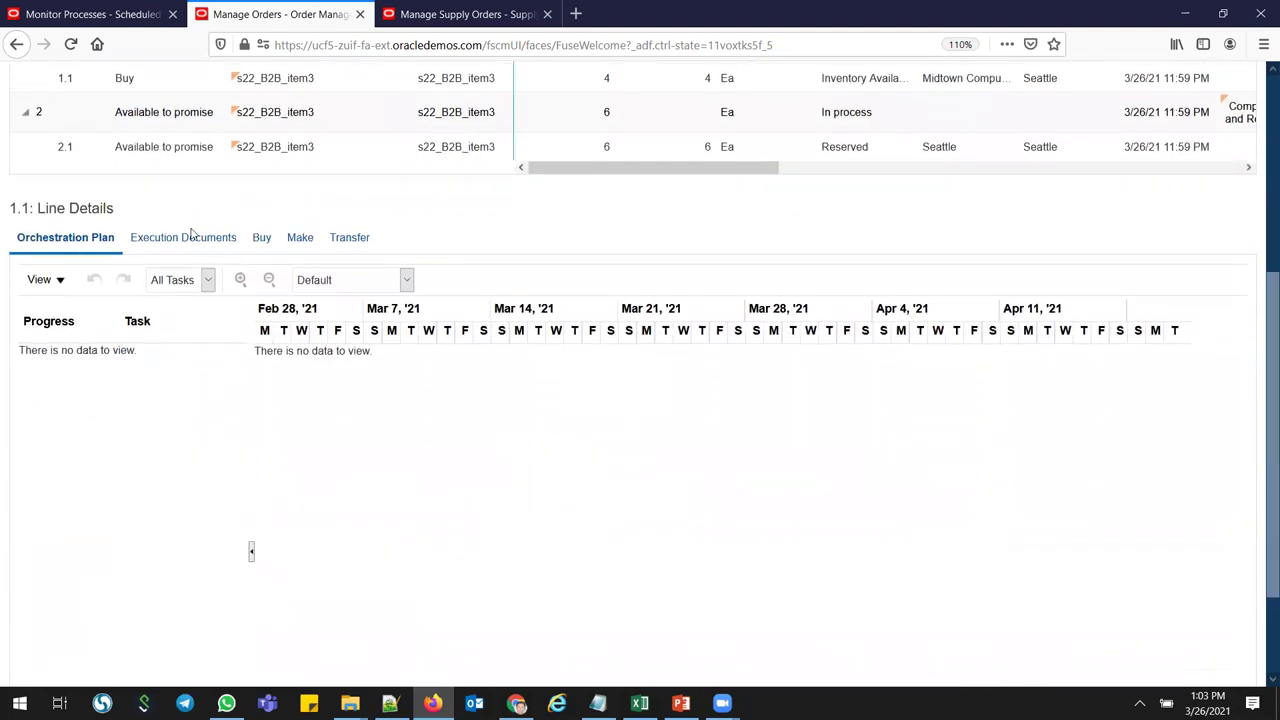
pyautogui.click(260, 237)
pyautogui.click(258, 243)
pyautogui.click(175, 363)
pyautogui.moveTo(1262, 470); pyautogui.dragTo(1262, 466)
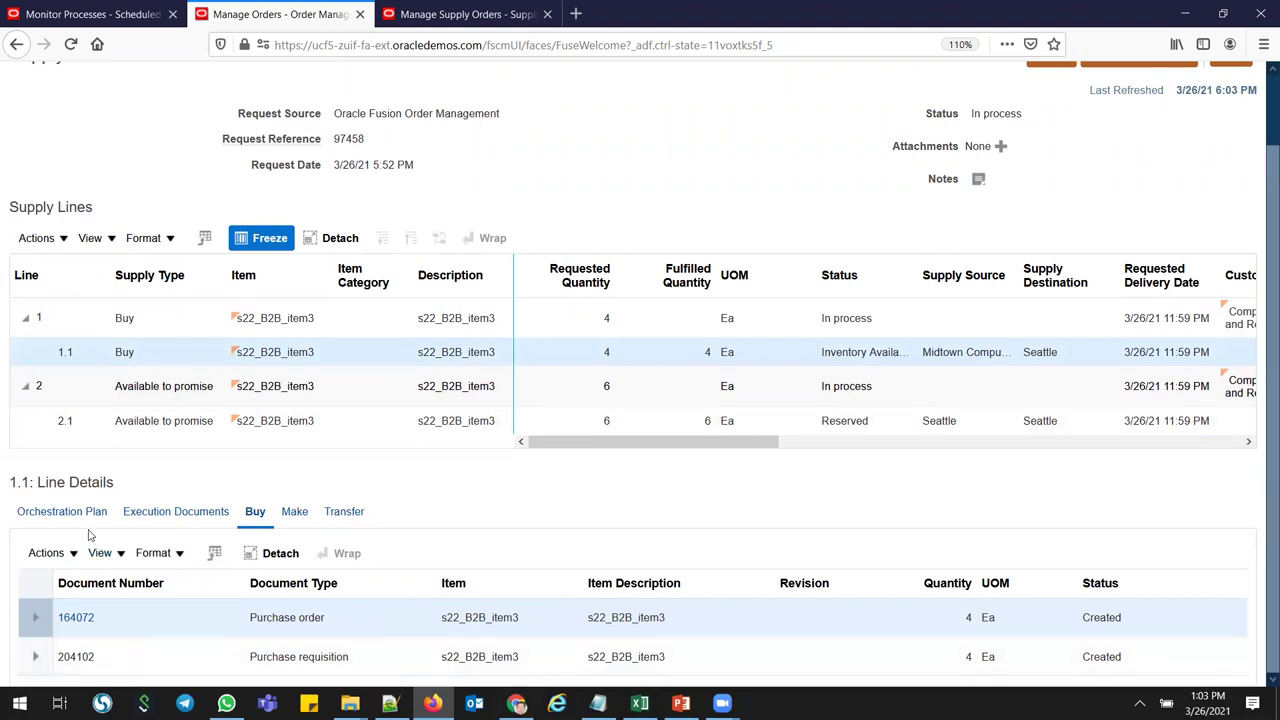
pyautogui.click(61, 511)
pyautogui.scroll(-3, 1262, 524)
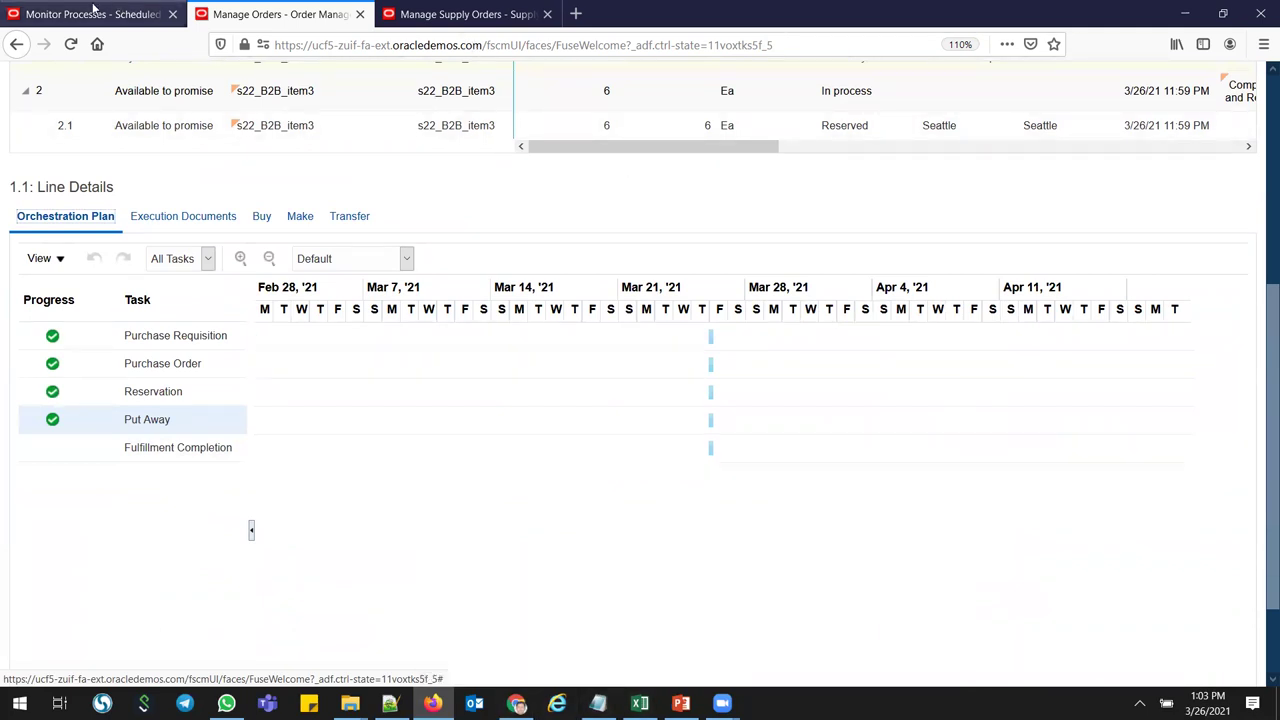
# - Switch to the Manage Supply Orders session, return to the home page and open Inventory Management under Supply Chain Execution
pyautogui.click(465, 14)
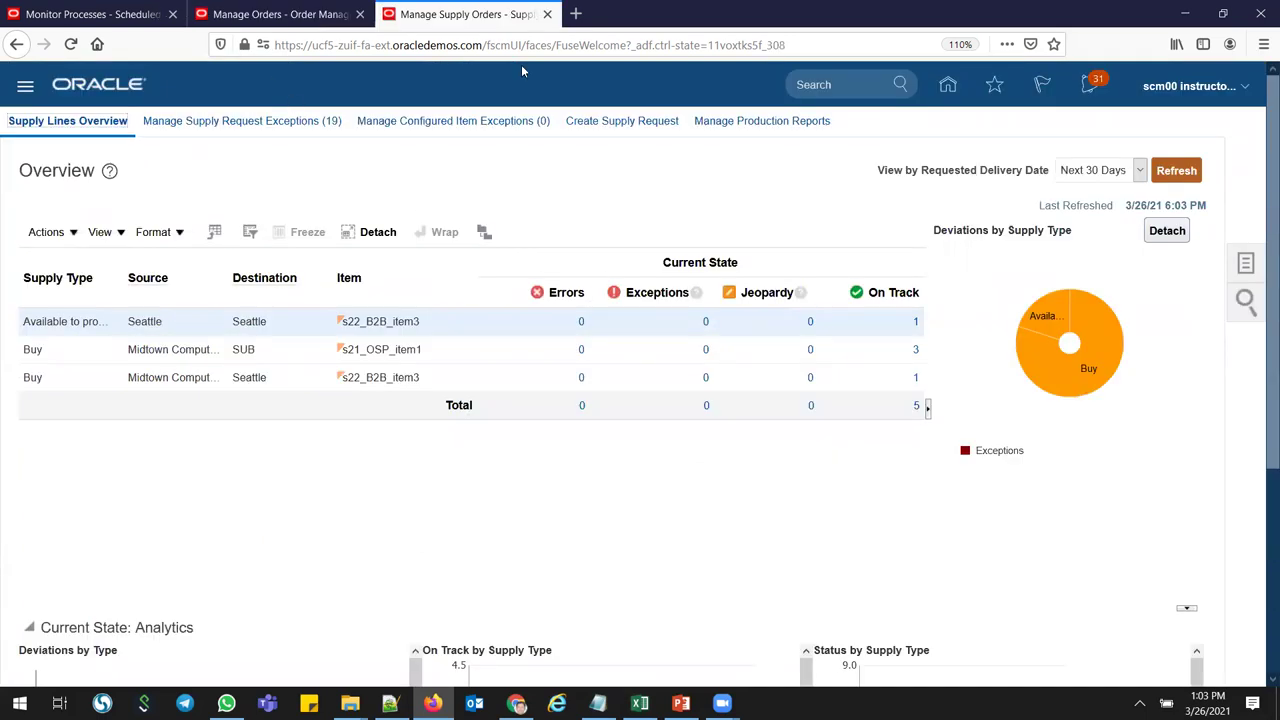
pyautogui.click(945, 88)
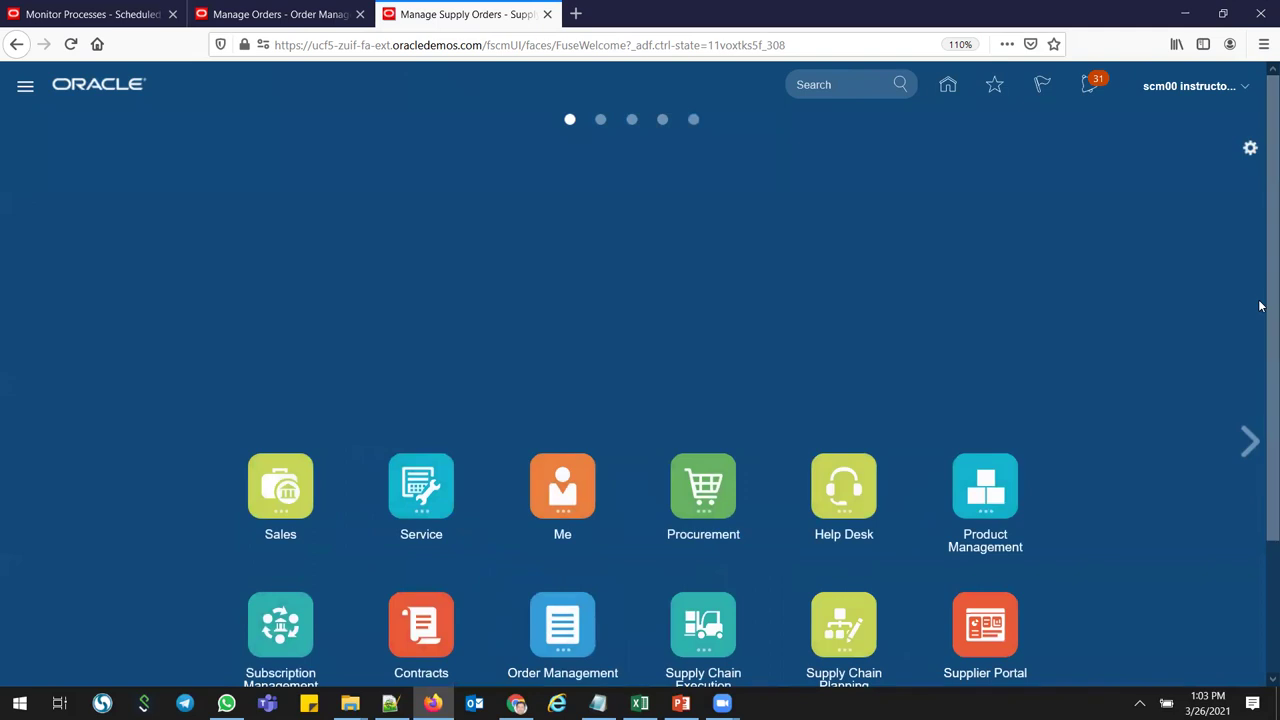
pyautogui.scroll(-3, 1260, 306)
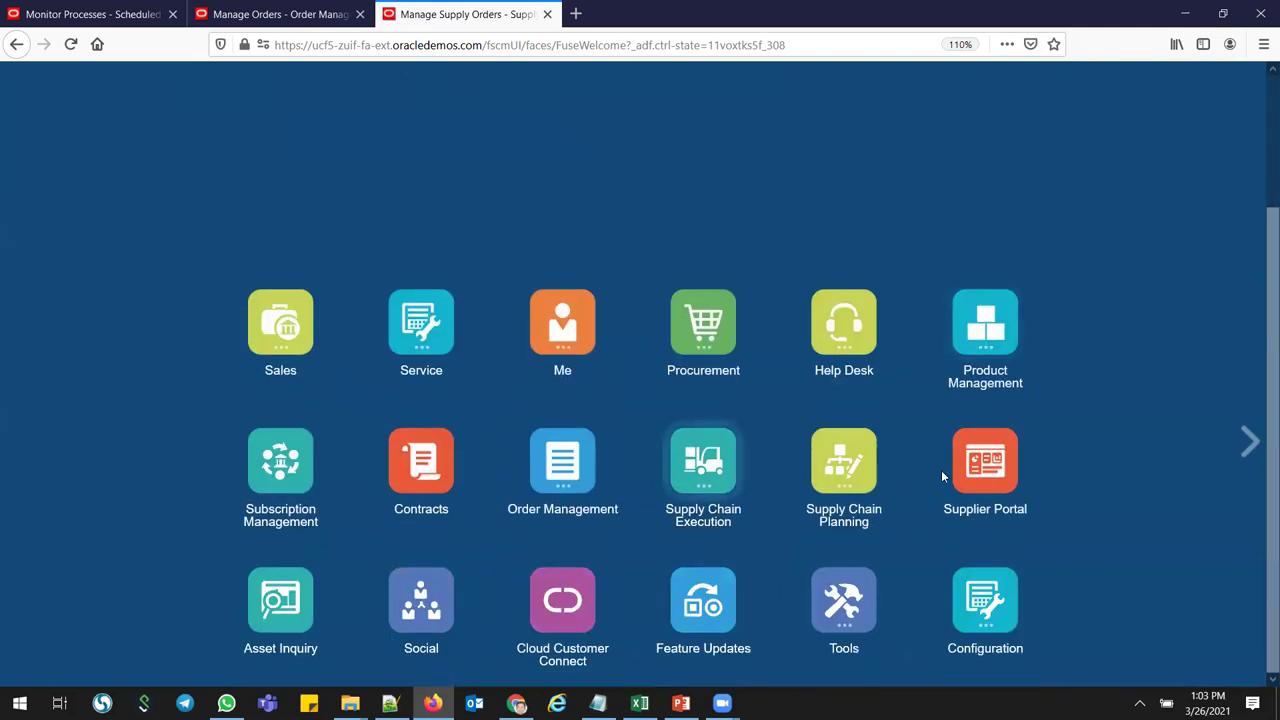
pyautogui.click(564, 488)
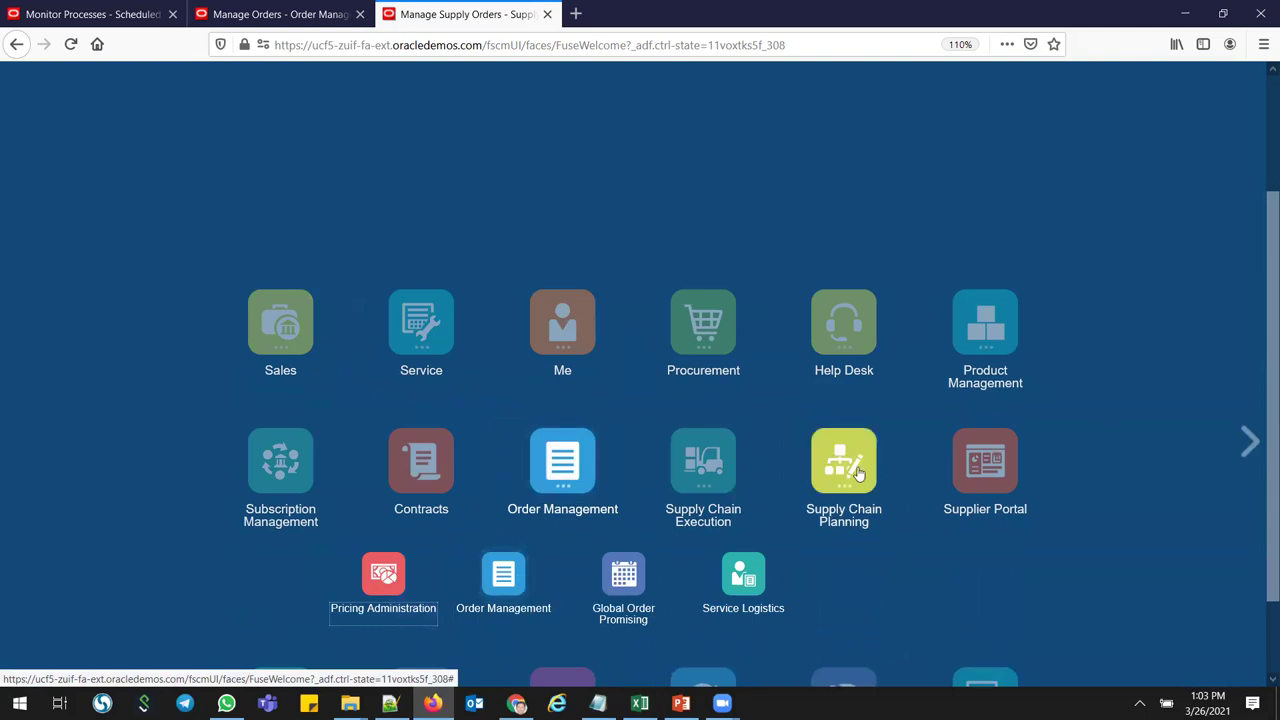
pyautogui.click(703, 462)
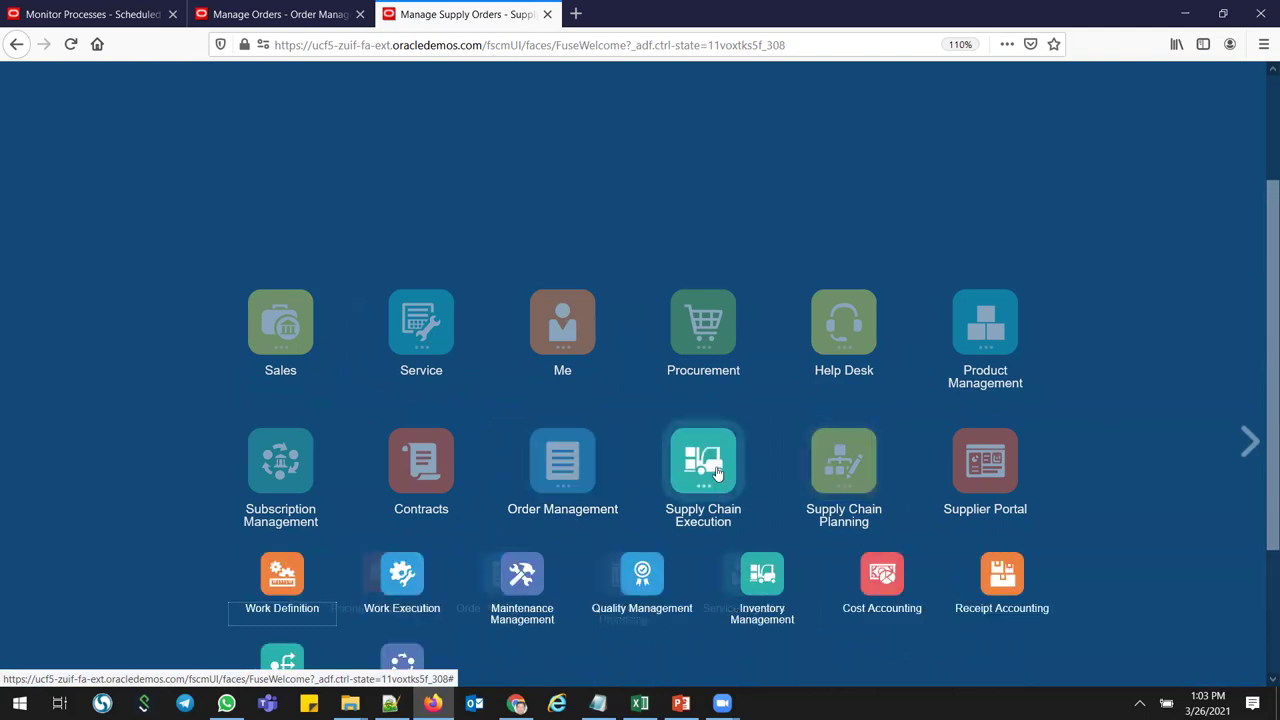
pyautogui.click(762, 575)
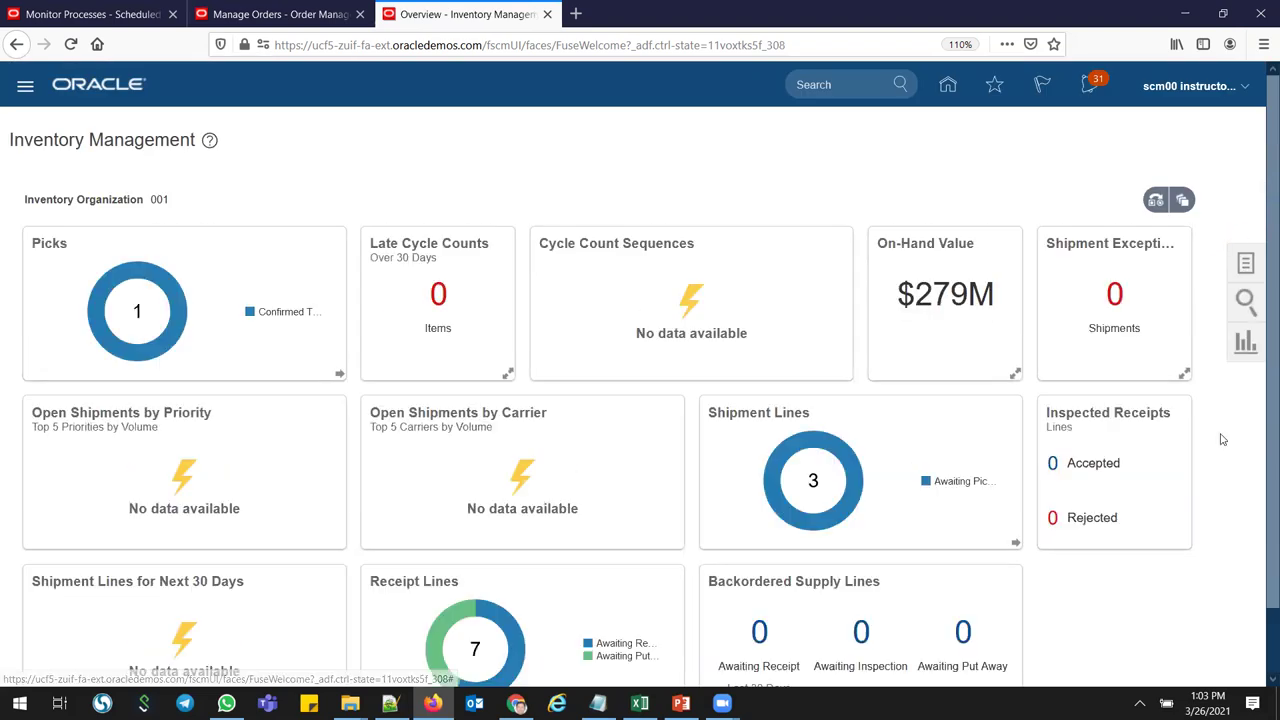
# - Show the Shipments tasks for inventory organization 001 and open Manage Shipment Lines
pyautogui.click(1245, 263)
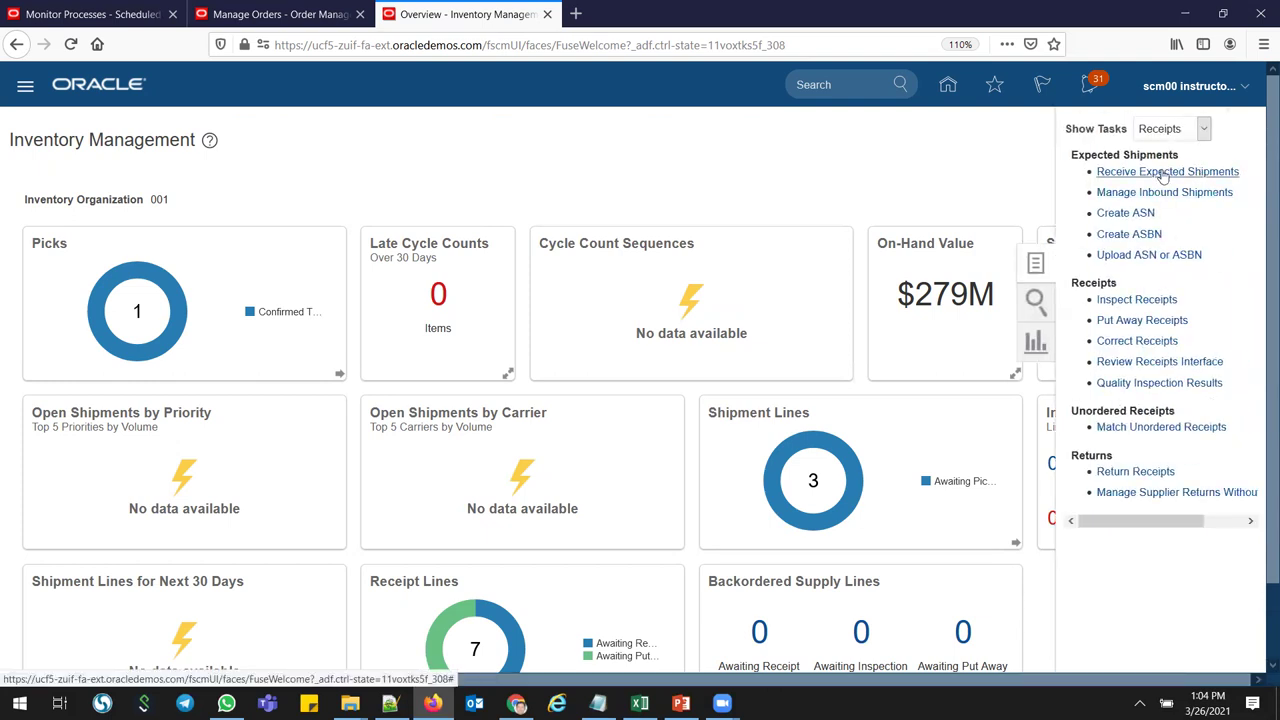
pyautogui.click(1165, 134)
pyautogui.click(1165, 190)
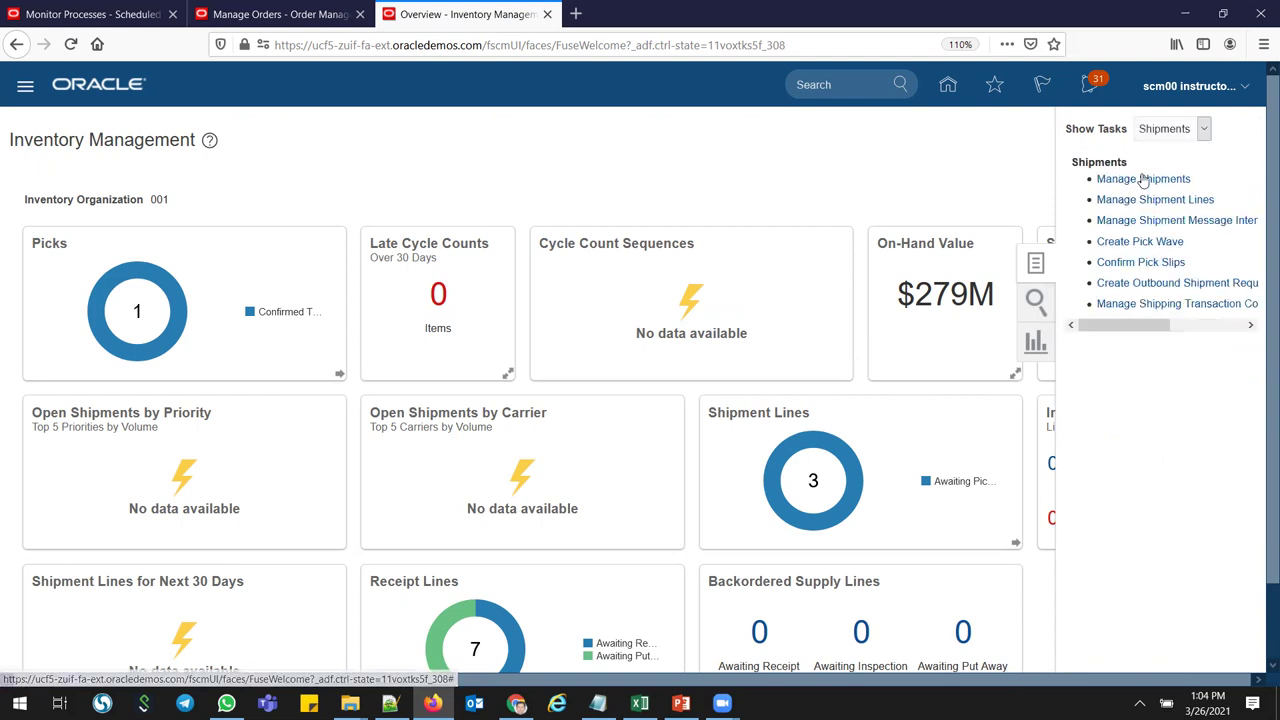
pyautogui.click(1148, 199)
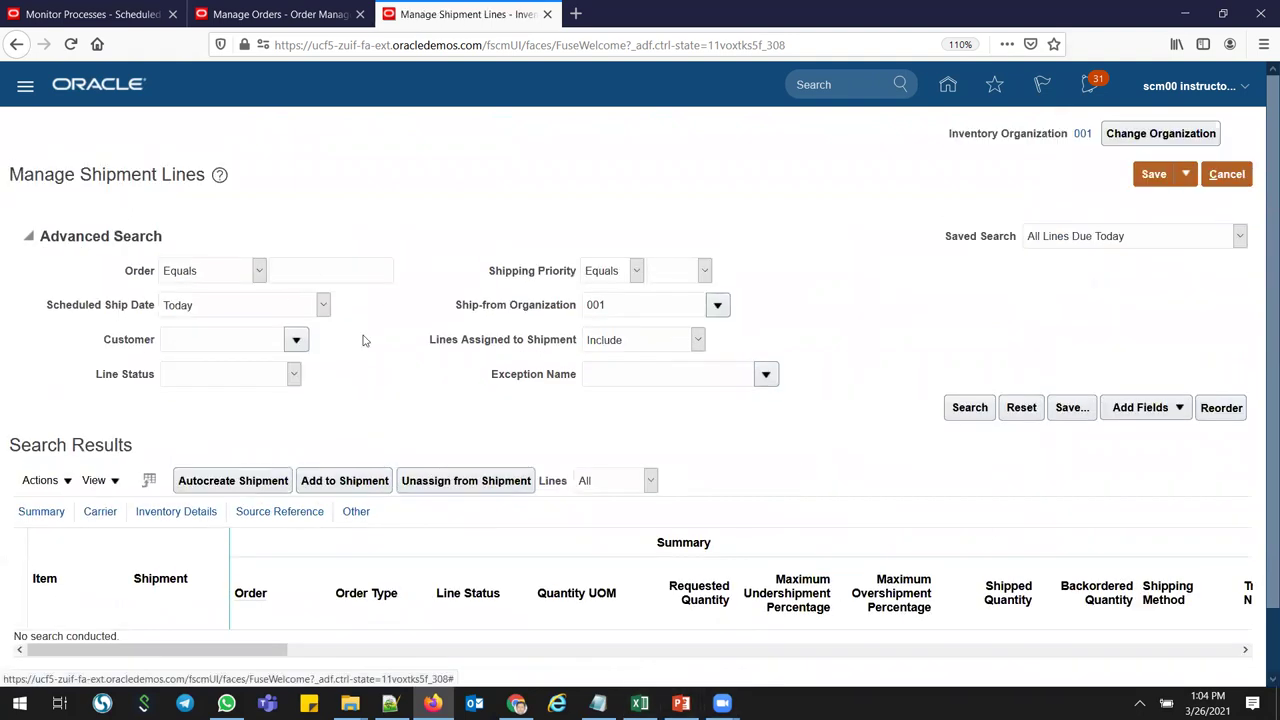
# - Switch to Excel, copy the sales order number from cell E18 of the training data sheet, and return to the browser
pyautogui.click(639, 703)
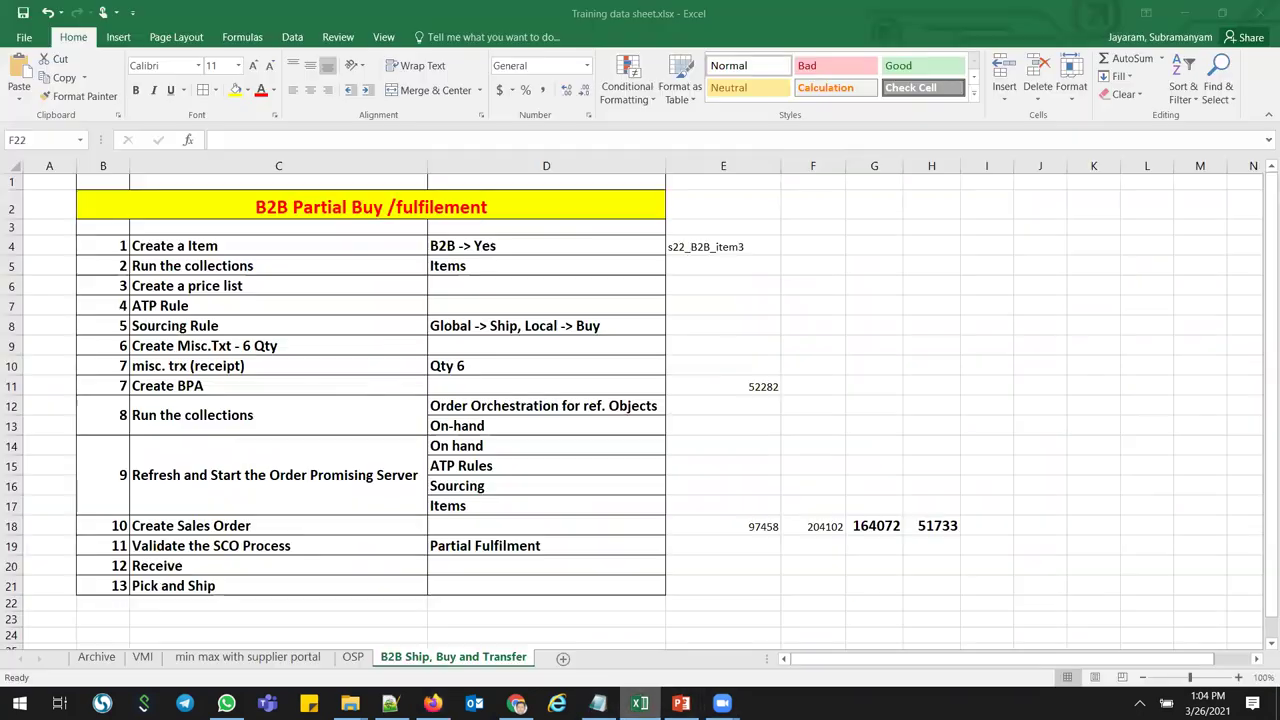
pyautogui.click(729, 387)
pyautogui.click(726, 528)
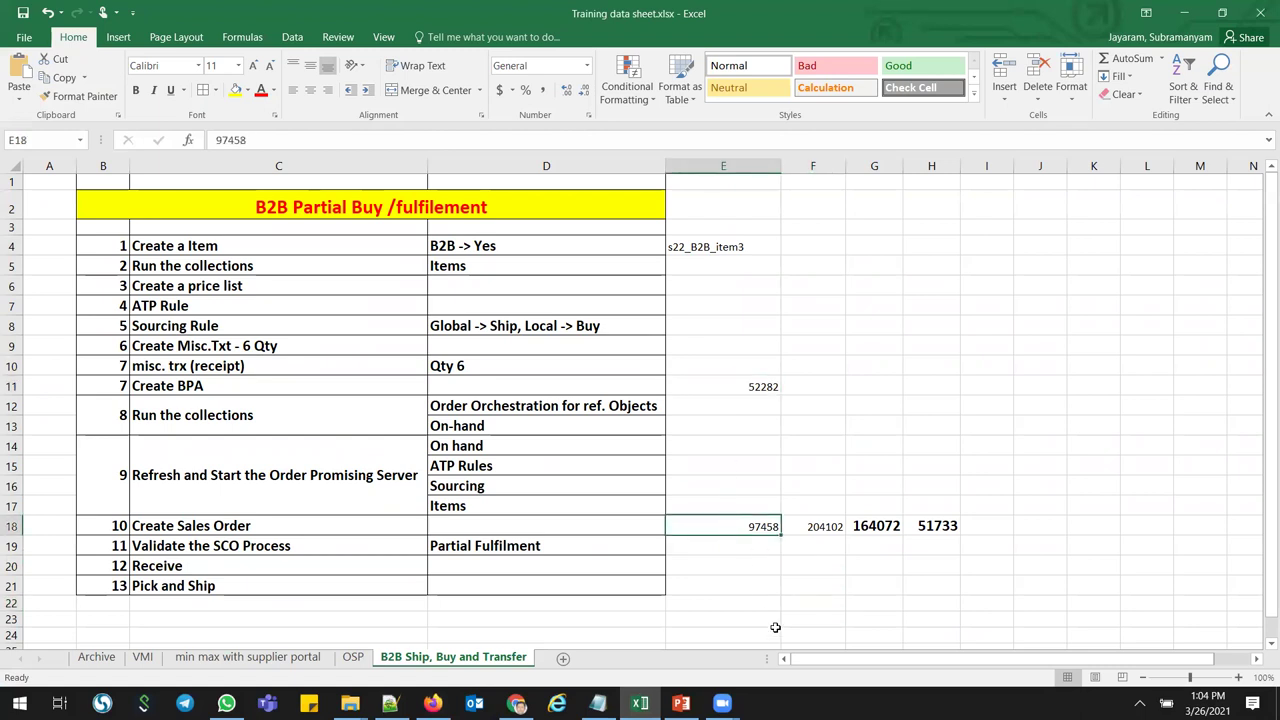
pyautogui.hotkey('ctrl', 'c')
pyautogui.hotkey('alt', 'Tab')
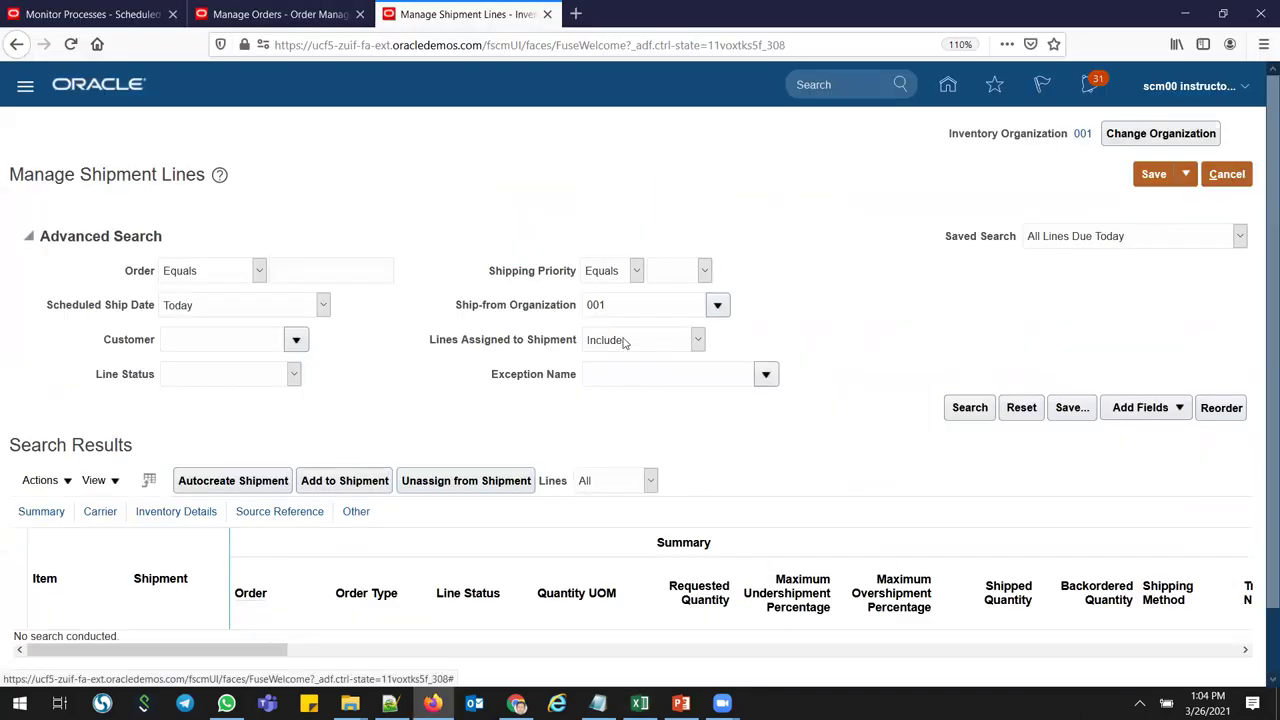
# - Search the shipment lines by the copied sales order number and open the s22_B2B_item3 line
pyautogui.click(293, 271)
pyautogui.hotkey('ctrl', 'v')
pyautogui.click(966, 408)
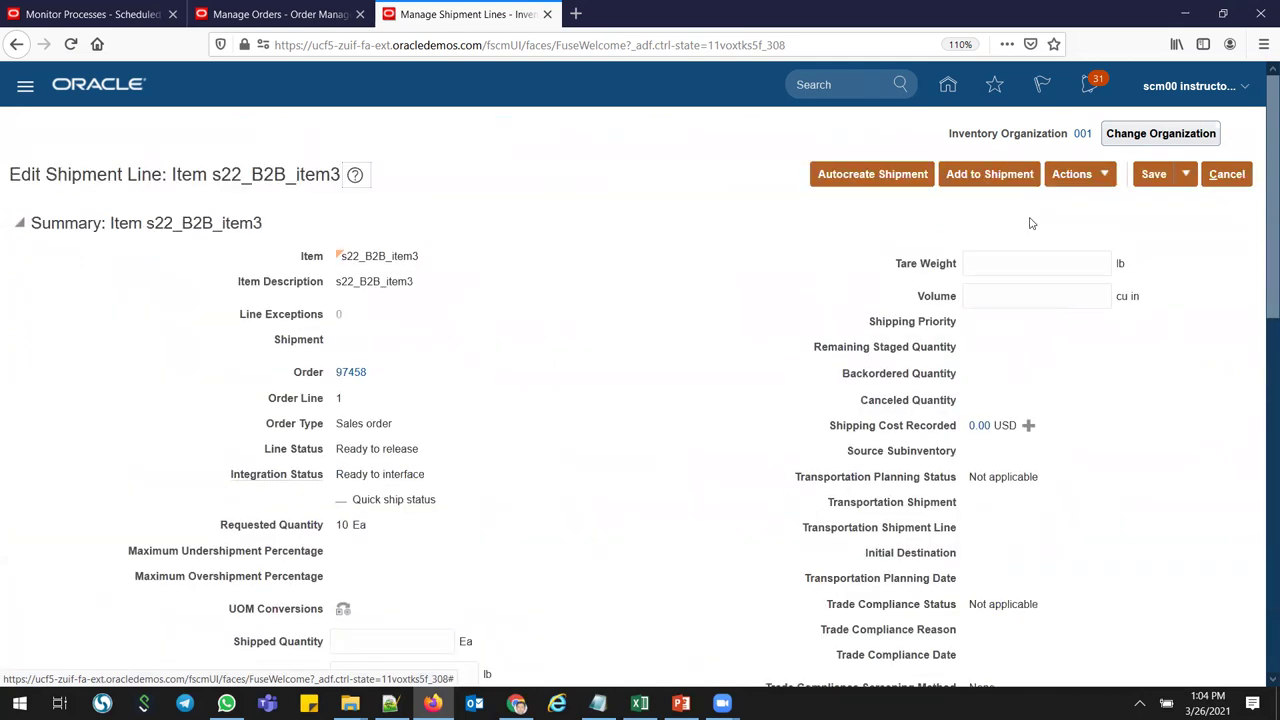
# - Autocreate a shipment for the s22_B2B_item3 line, then save and close the line
pyautogui.click(838, 175)
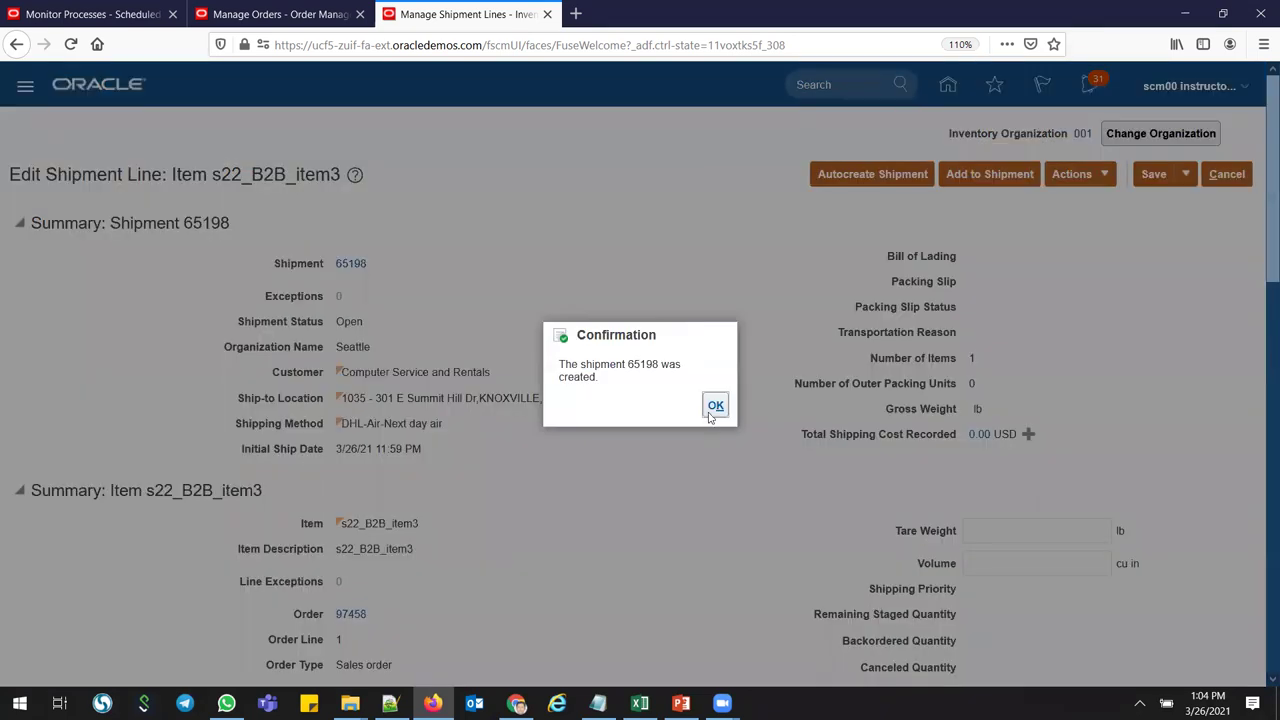
pyautogui.click(715, 405)
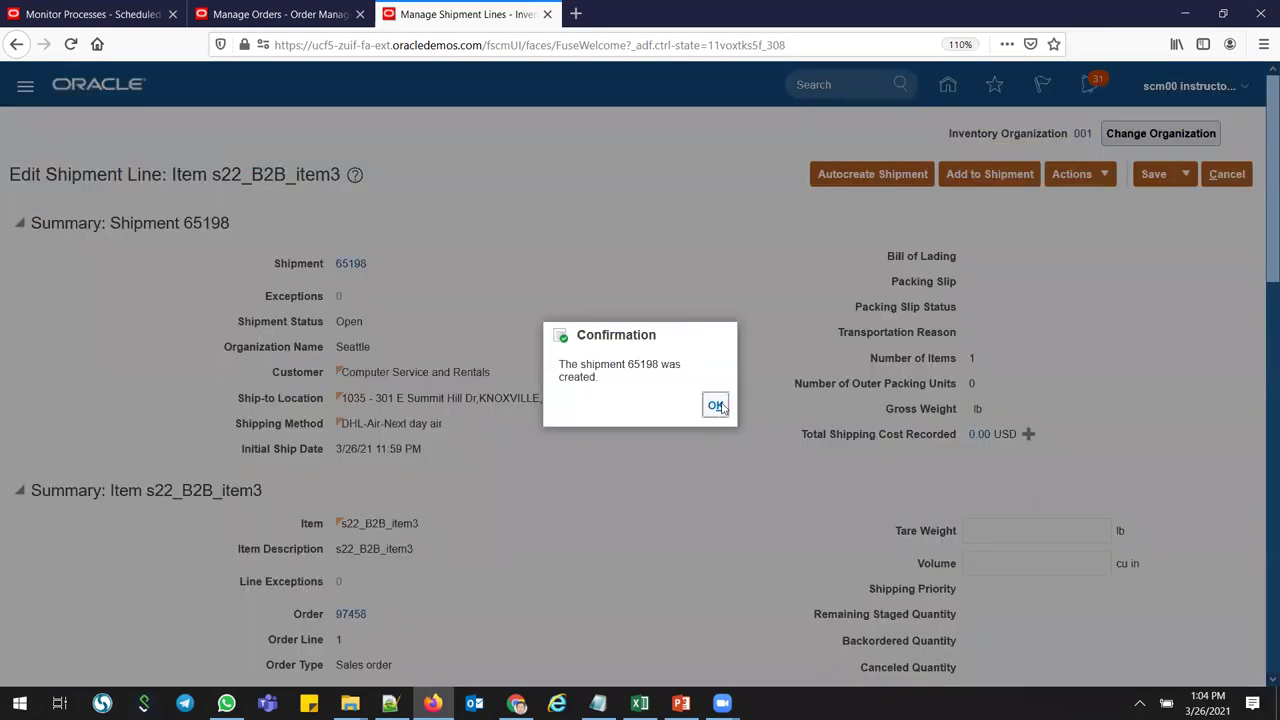
pyautogui.click(1186, 175)
pyautogui.click(1166, 201)
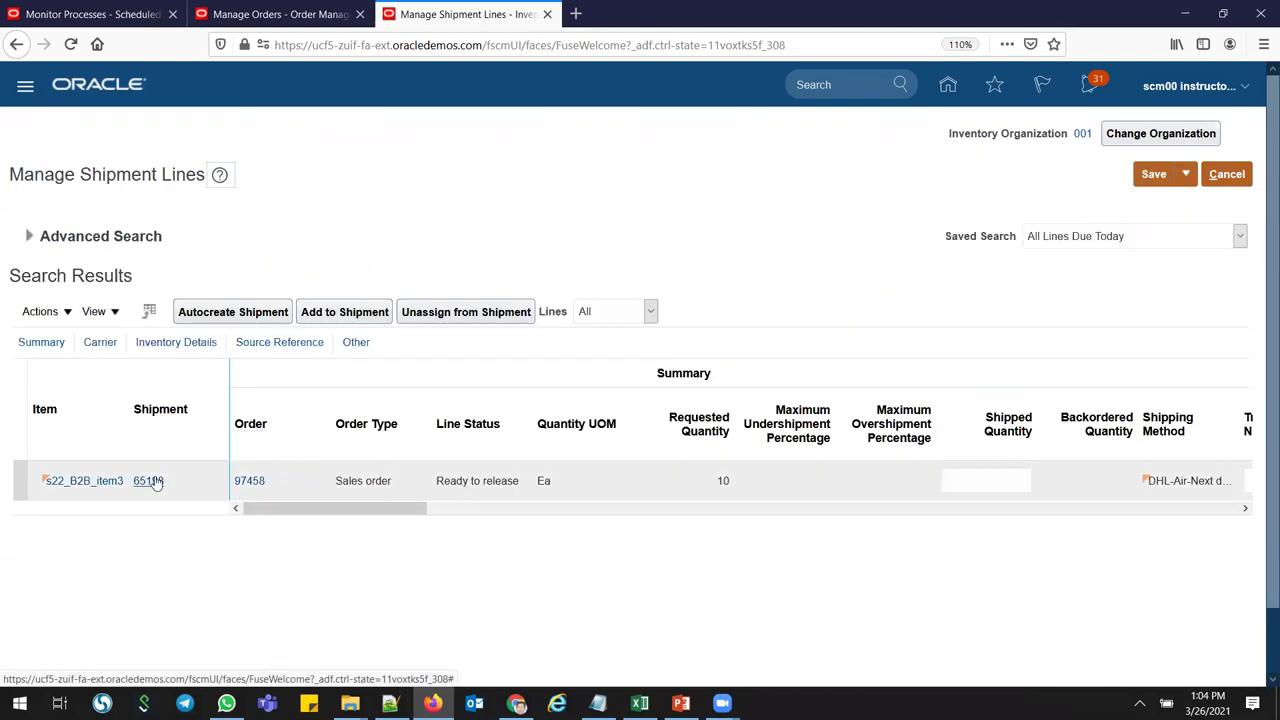
pyautogui.click(16, 481)
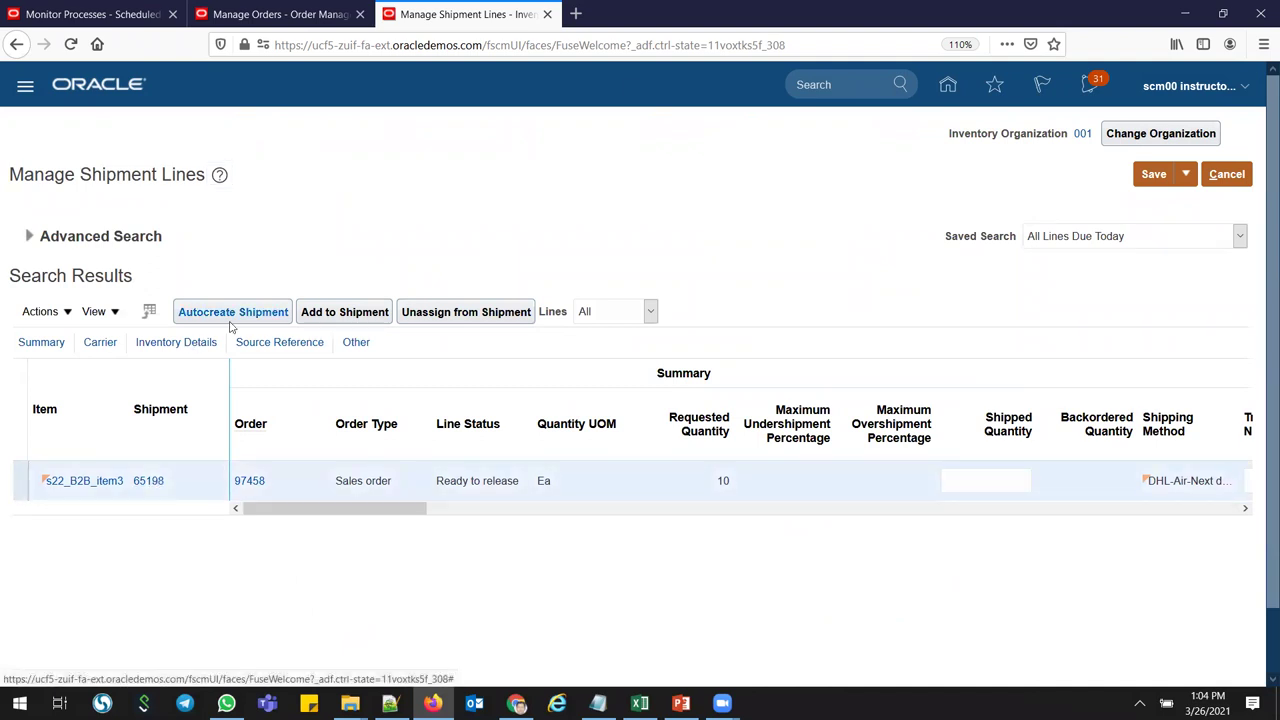
pyautogui.click(67, 313)
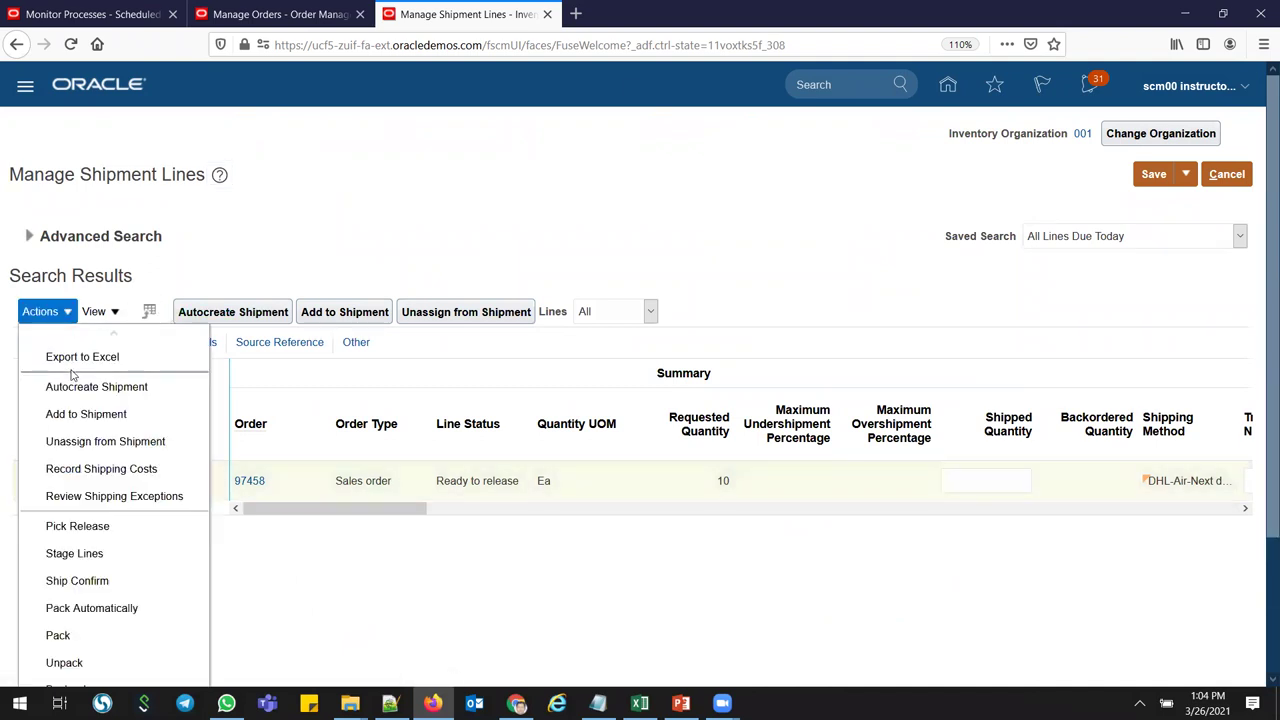
pyautogui.click(341, 658)
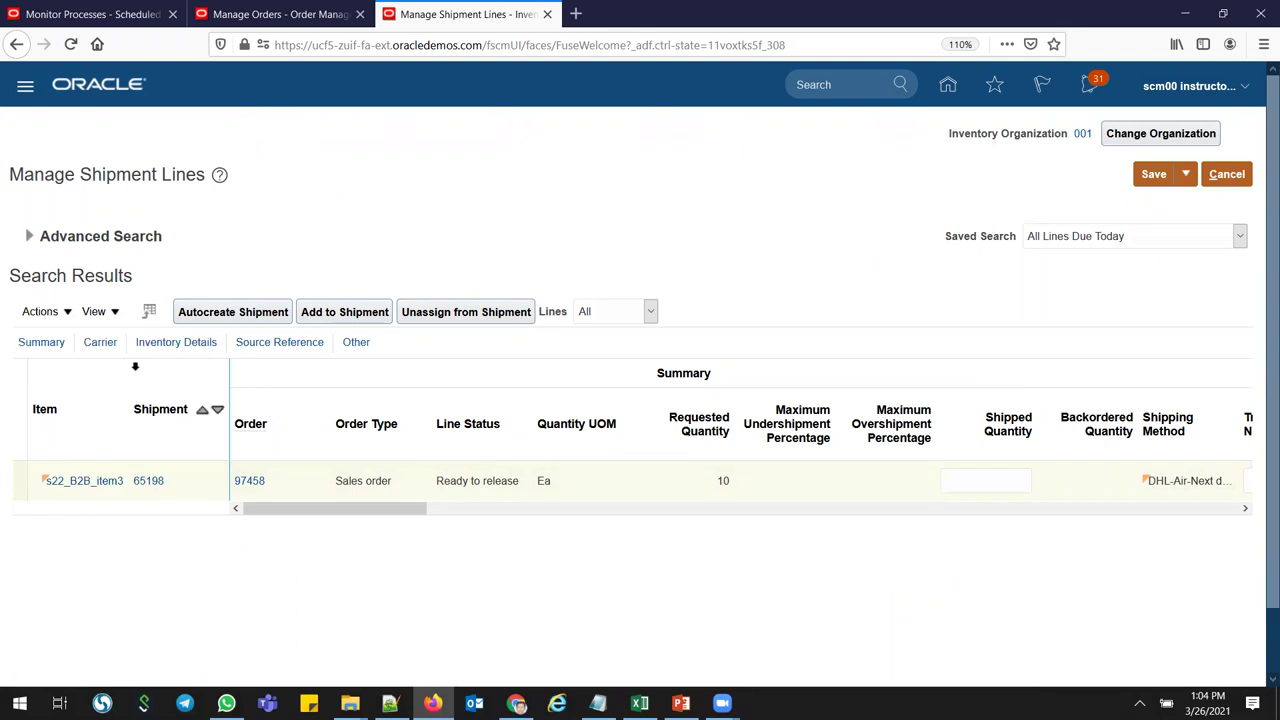
pyautogui.click(69, 315)
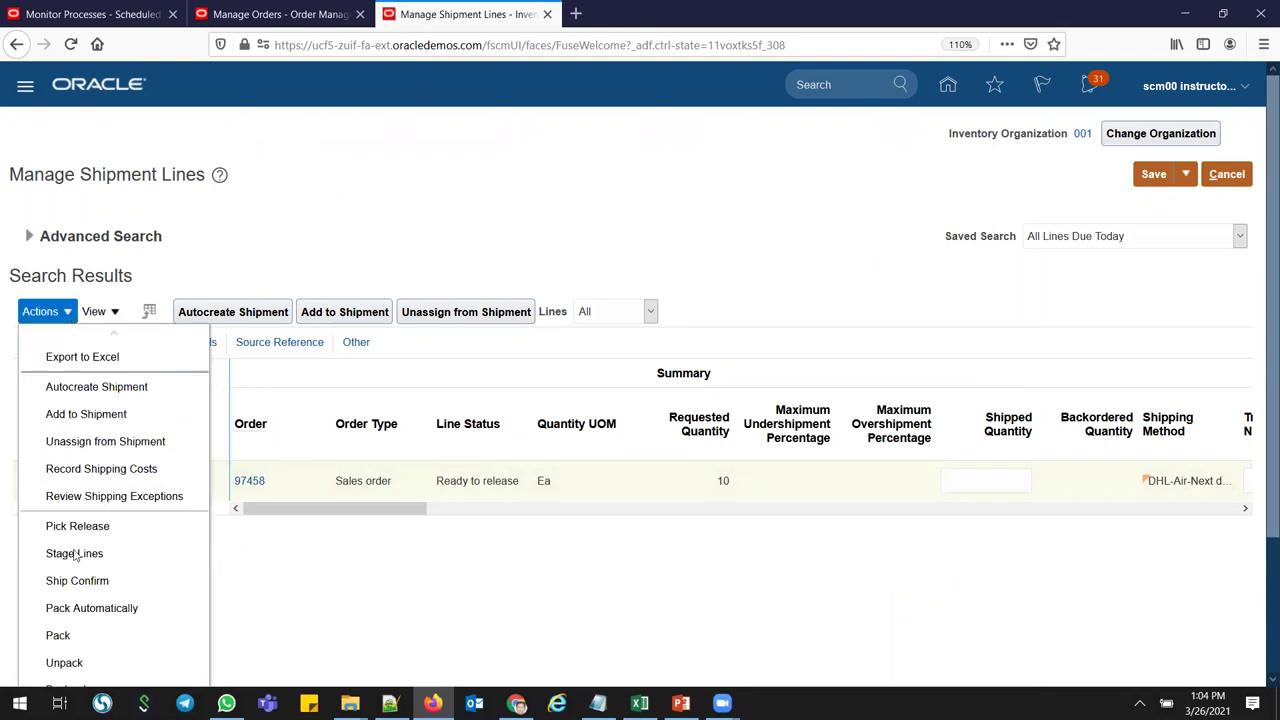
pyautogui.click(295, 598)
# - Open the shipment assigned to the s22_B2B_item3 line and submit a pick release for it
pyautogui.click(148, 480)
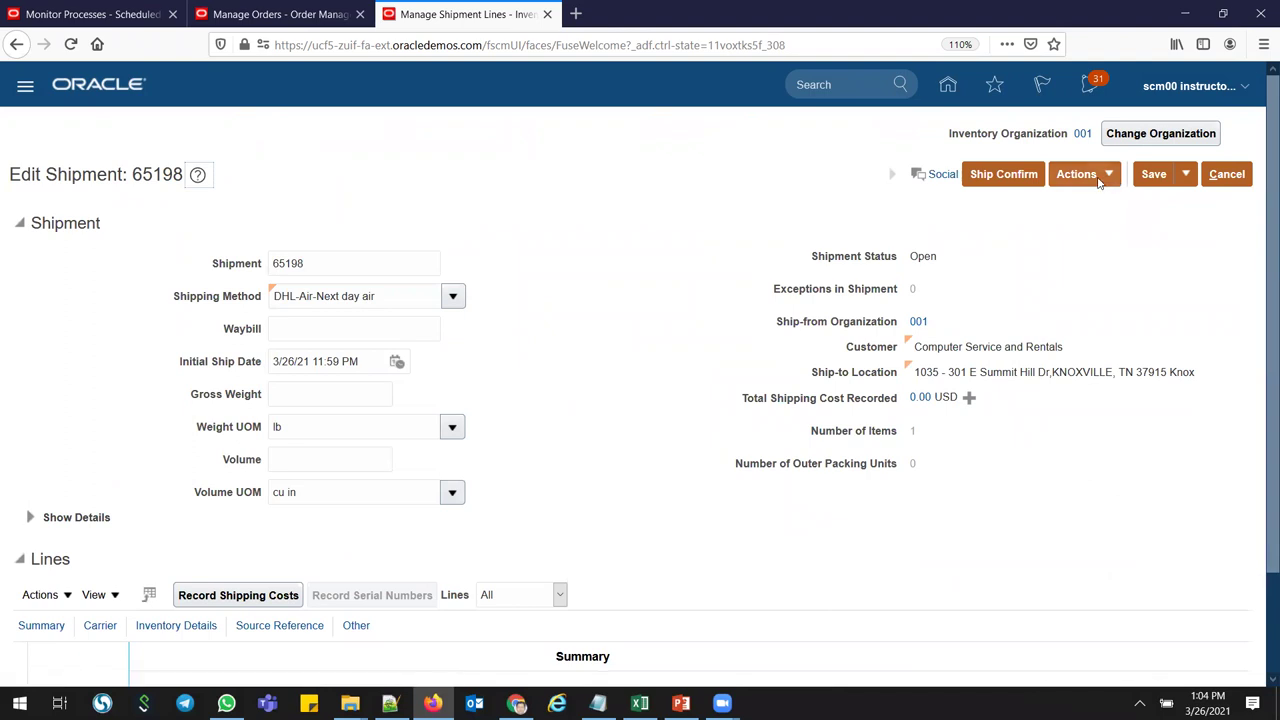
pyautogui.click(1099, 179)
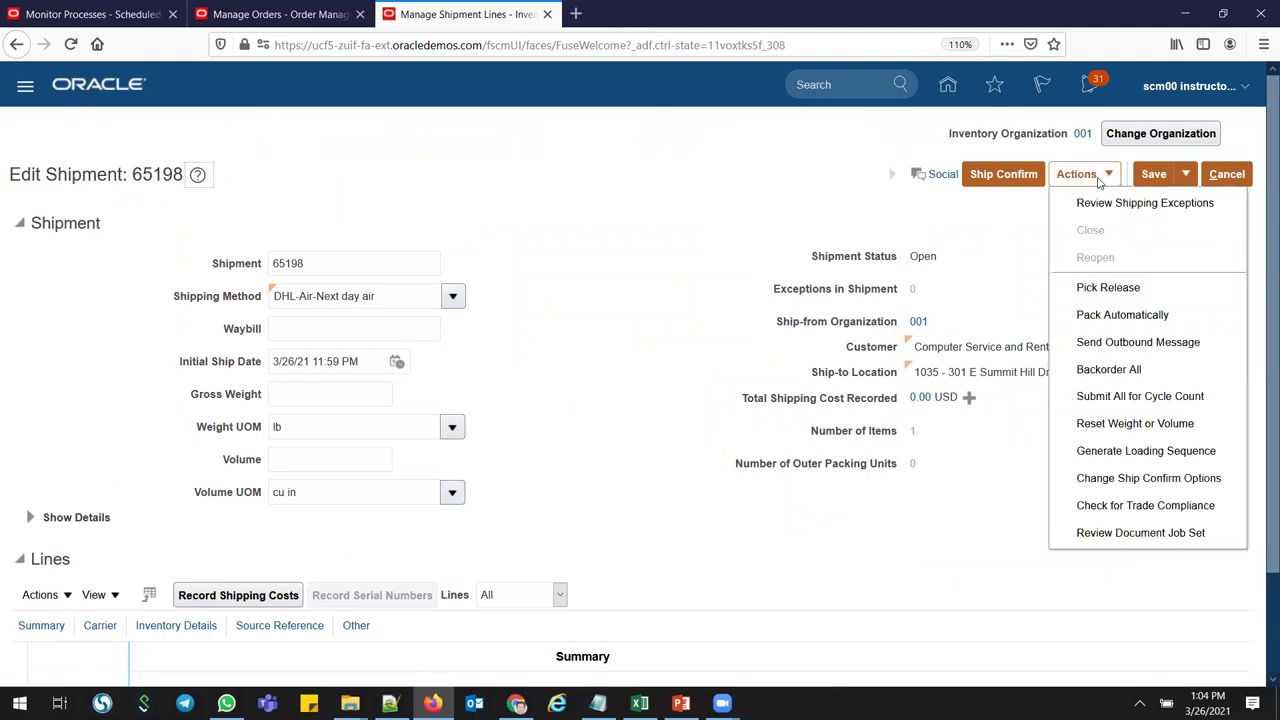
pyautogui.click(1103, 290)
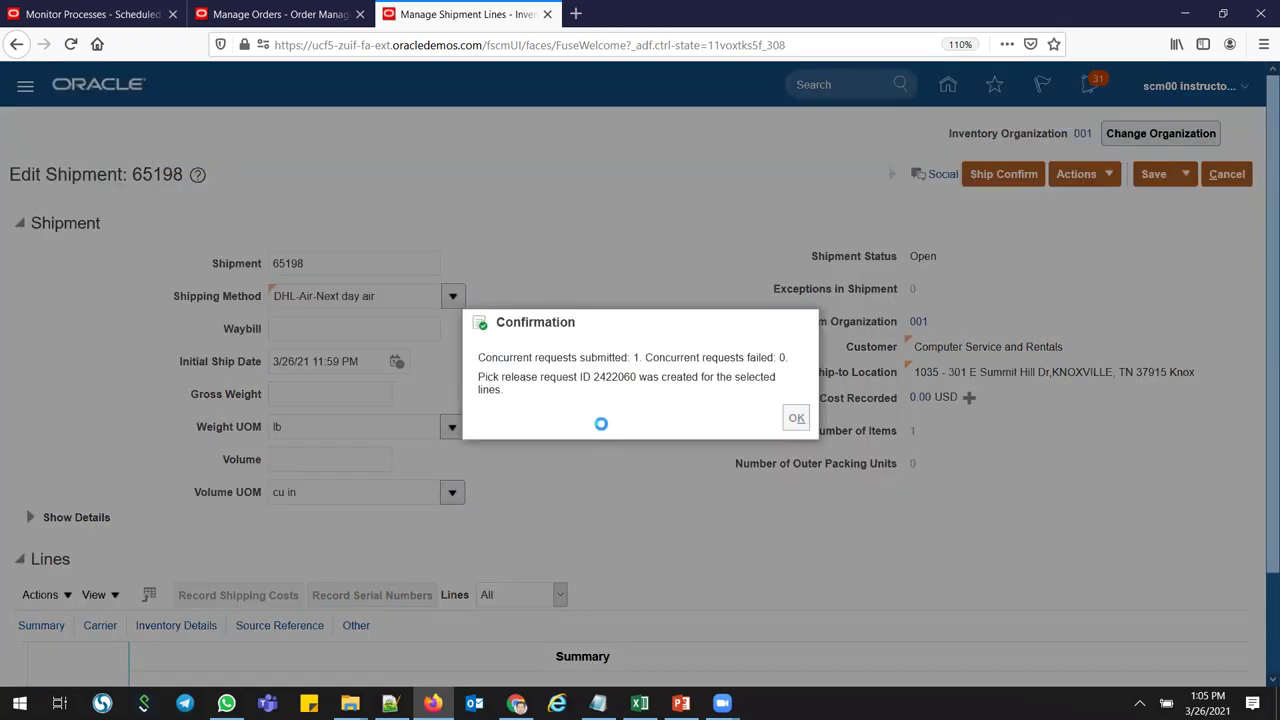
pyautogui.press('Return')
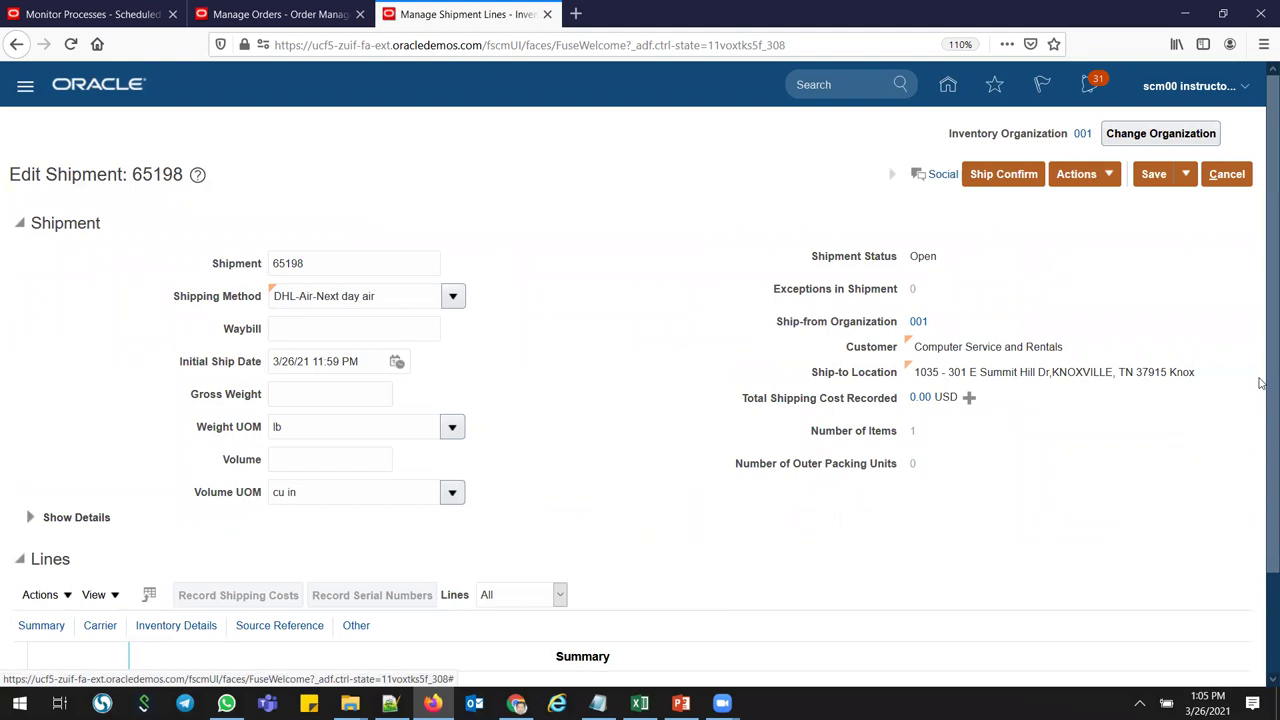
# - Save and close the shipment, and check the line status of s22_B2B_item3 in the shipment lines
pyautogui.moveTo(1263, 383); pyautogui.dragTo(1260, 547)
pyautogui.scroll(2, 1260, 360)
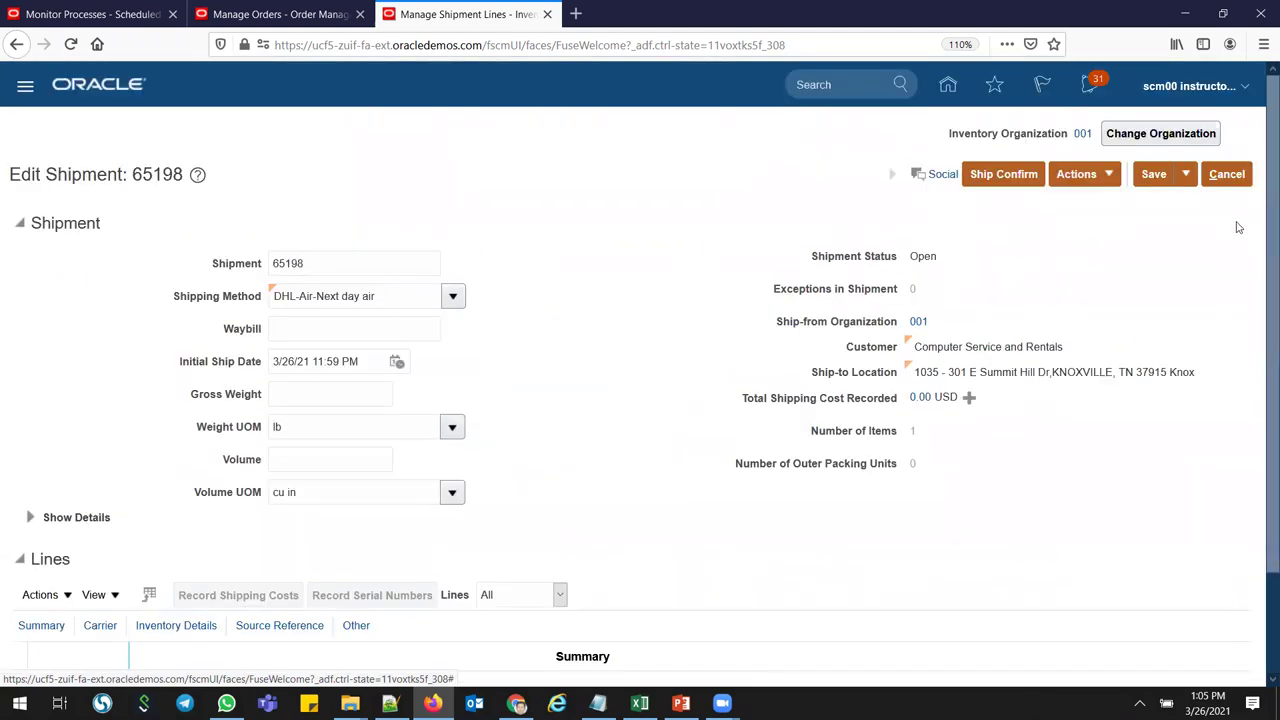
pyautogui.click(1186, 174)
pyautogui.click(1190, 200)
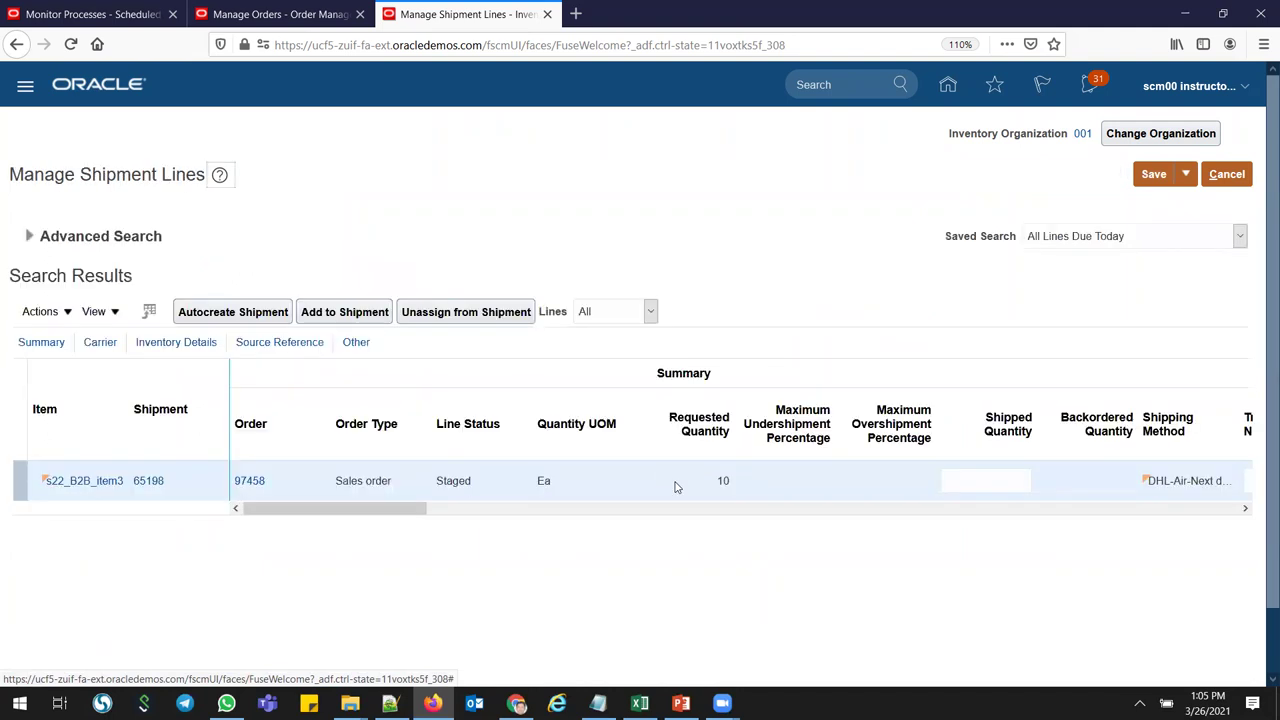
pyautogui.doubleClick(450, 481)
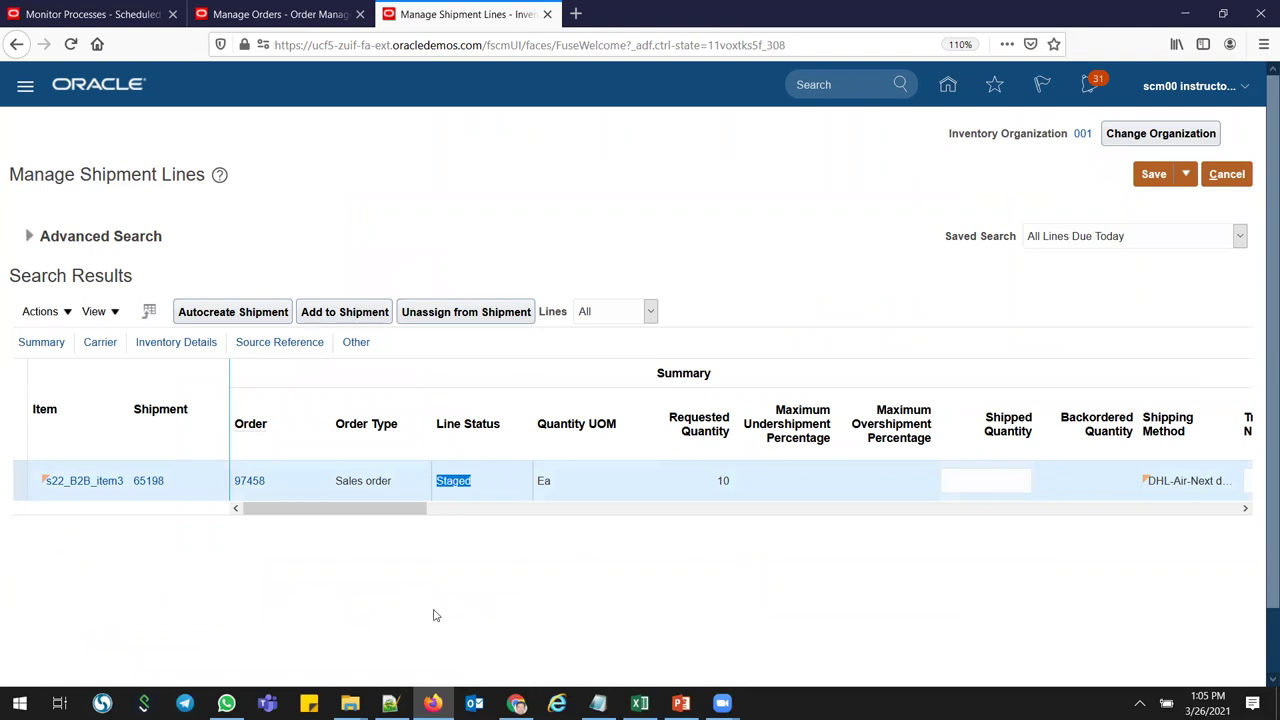
# - Open the shipment assigned to the s22_B2B_item3 line and ship confirm it, continuing despite the undefined weight and volume
pyautogui.click(150, 480)
pyautogui.click(1012, 178)
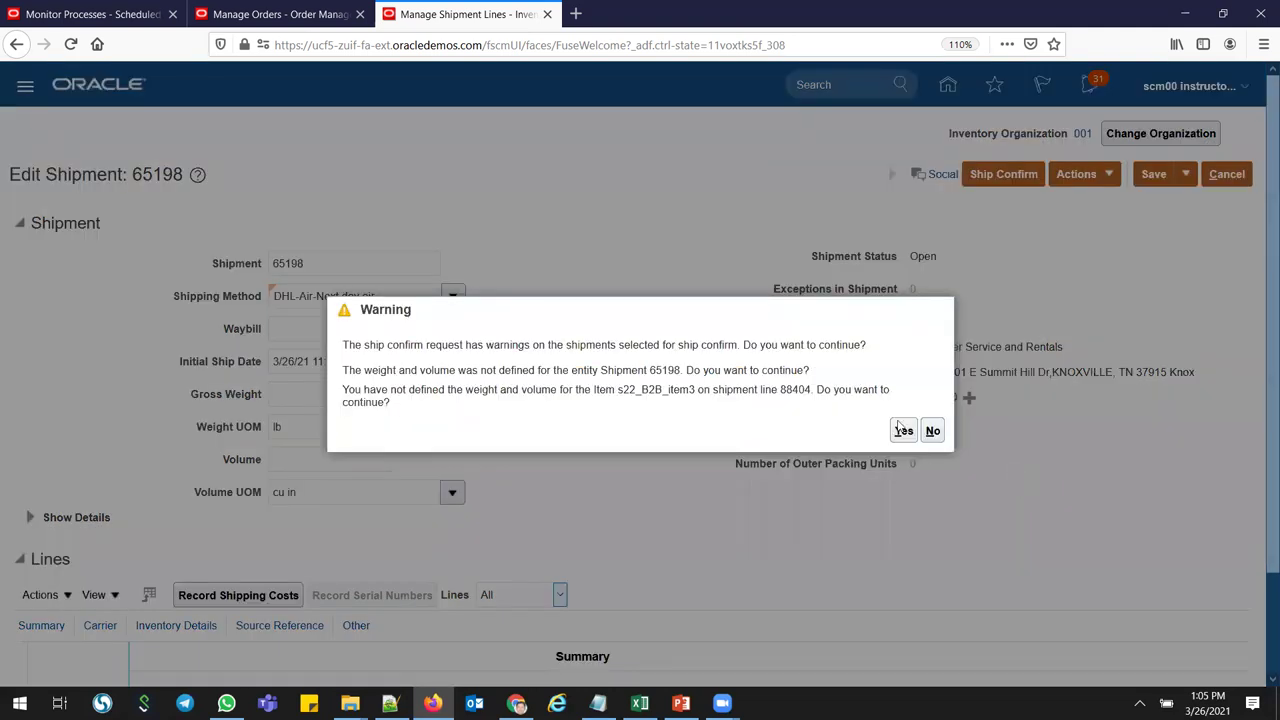
pyautogui.click(903, 430)
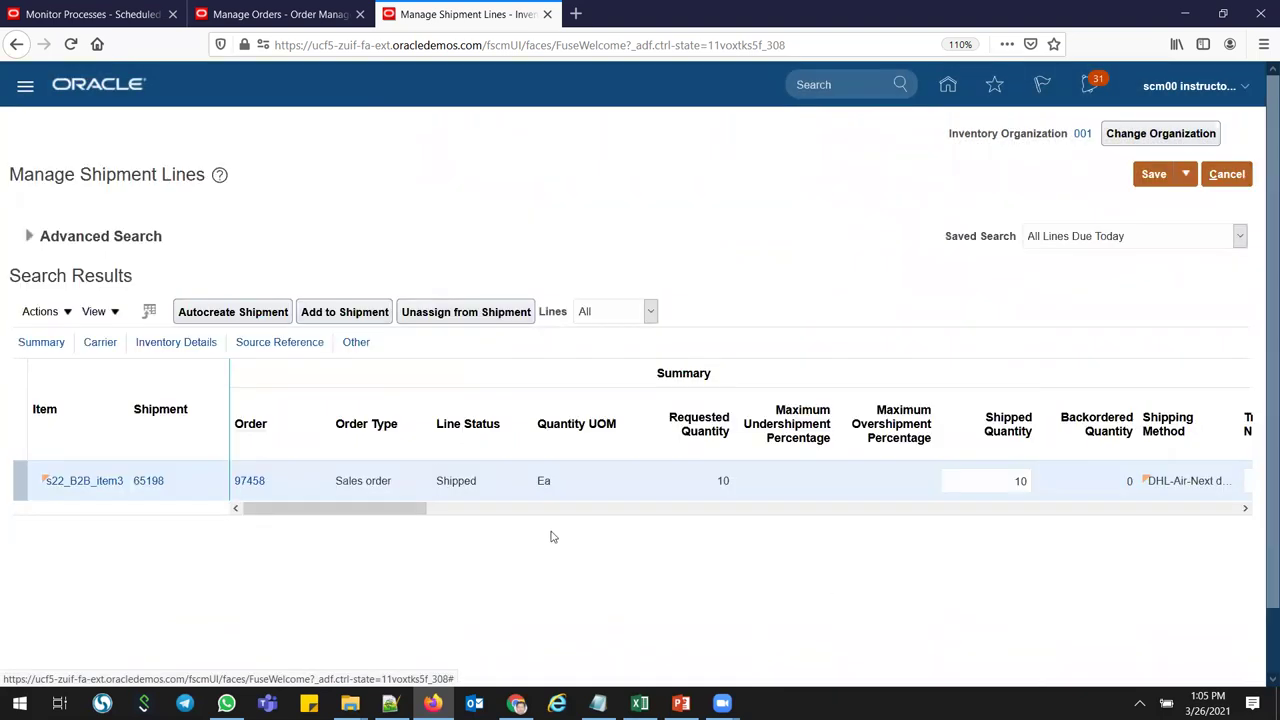
pyautogui.click(118, 20)
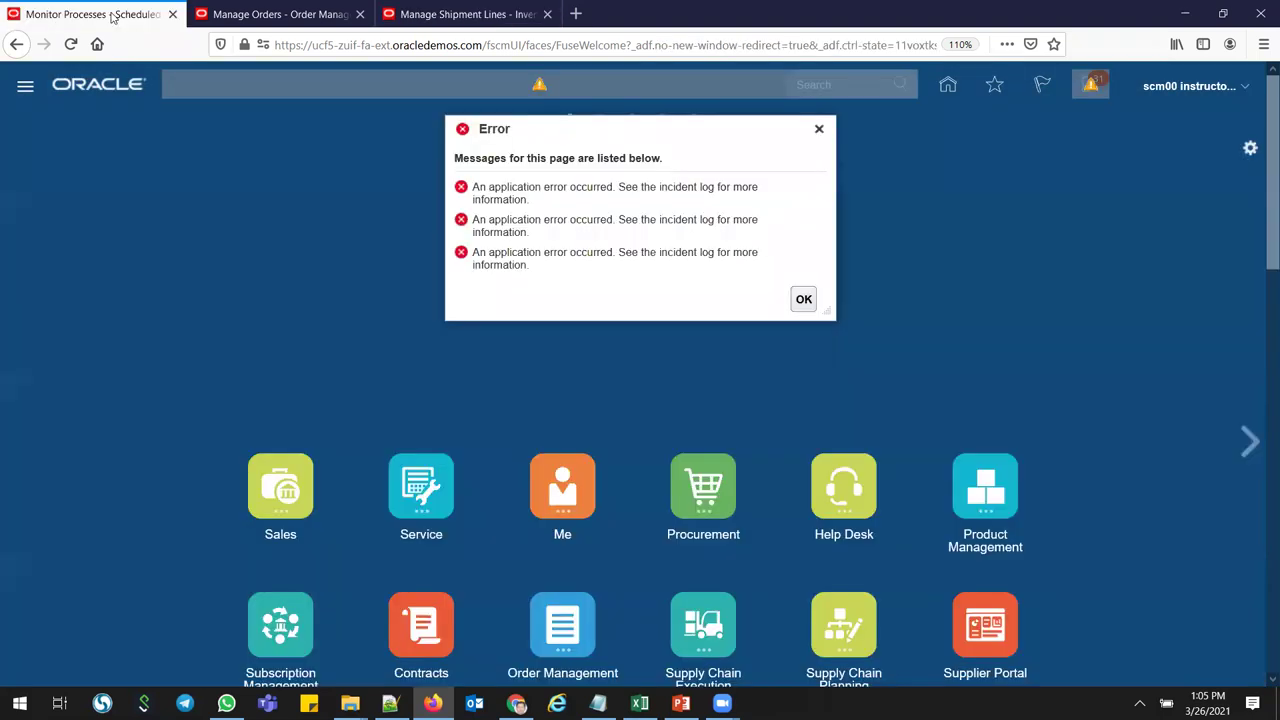
pyautogui.click(805, 299)
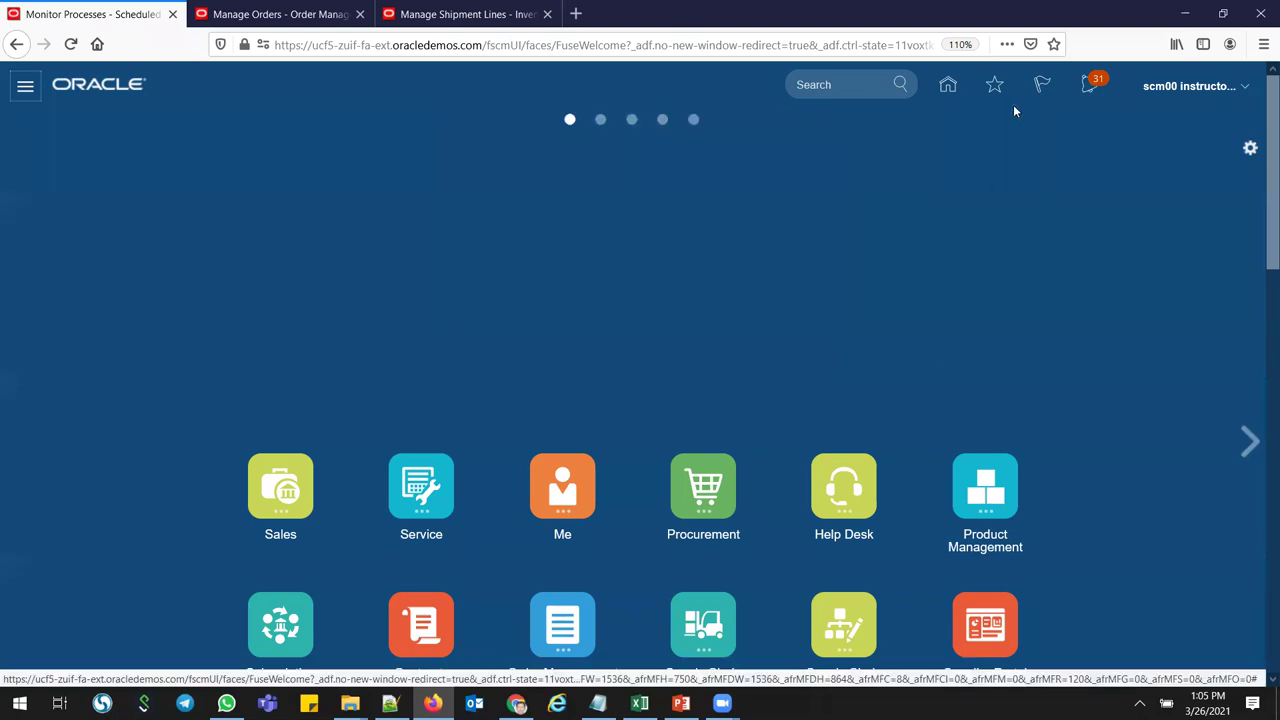
pyautogui.click(1263, 285)
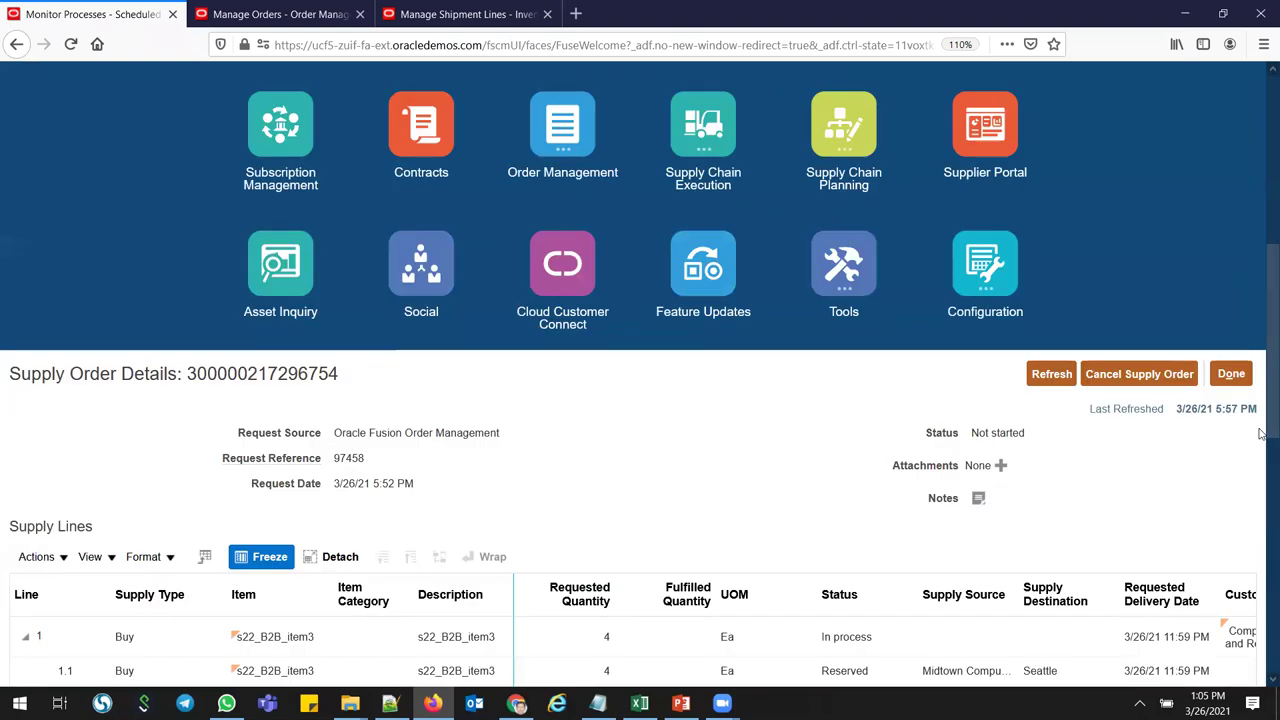
pyautogui.click(829, 281)
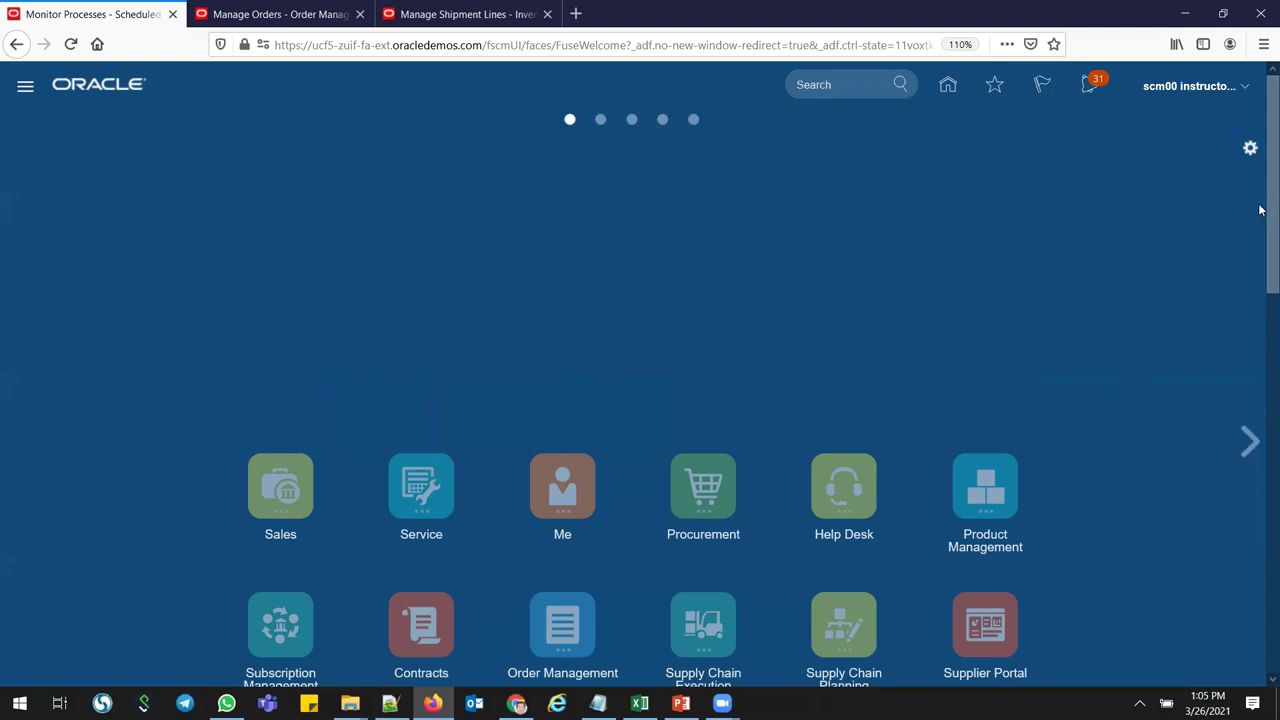
pyautogui.scroll(-3, 993, 541)
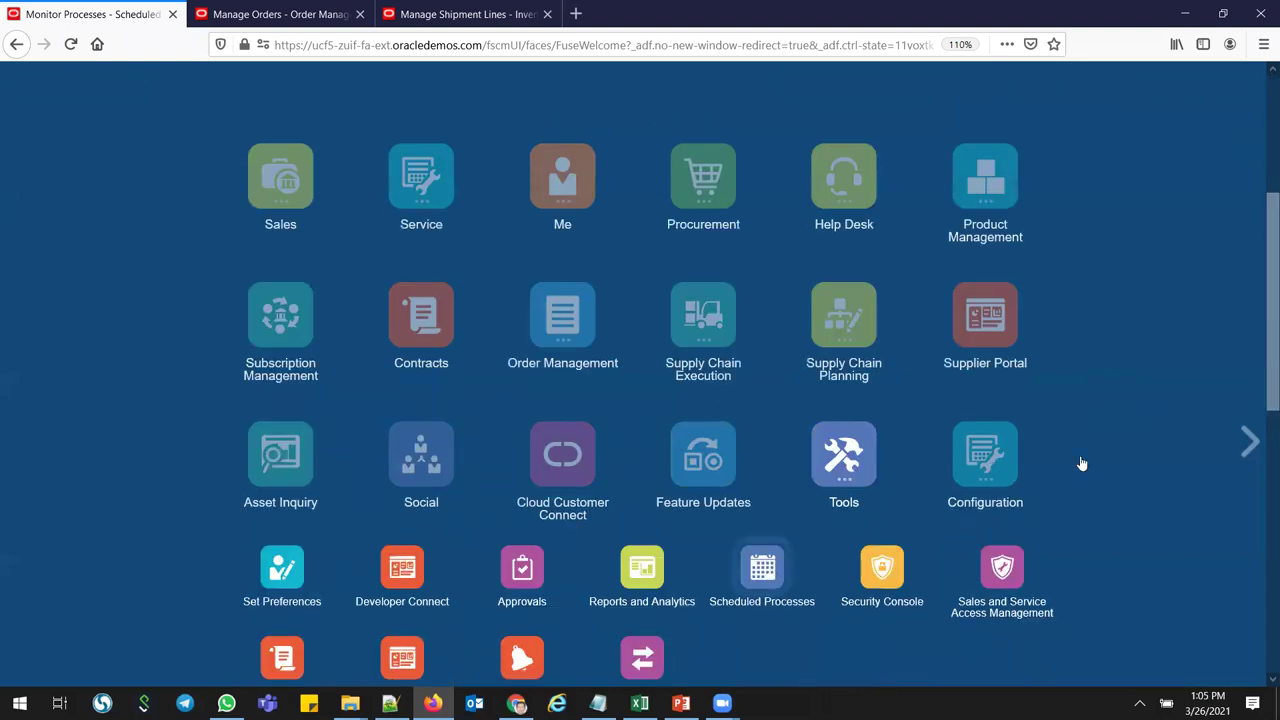
pyautogui.scroll(3, 1117, 420)
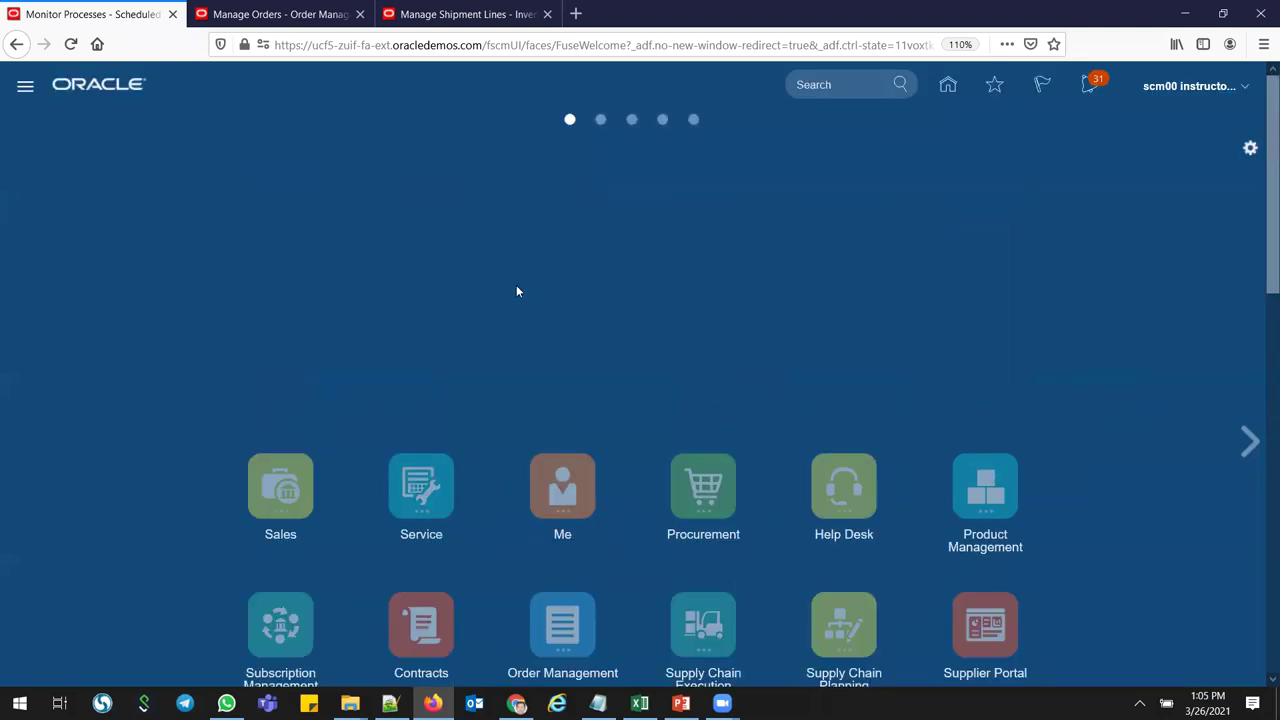
pyautogui.click(172, 14)
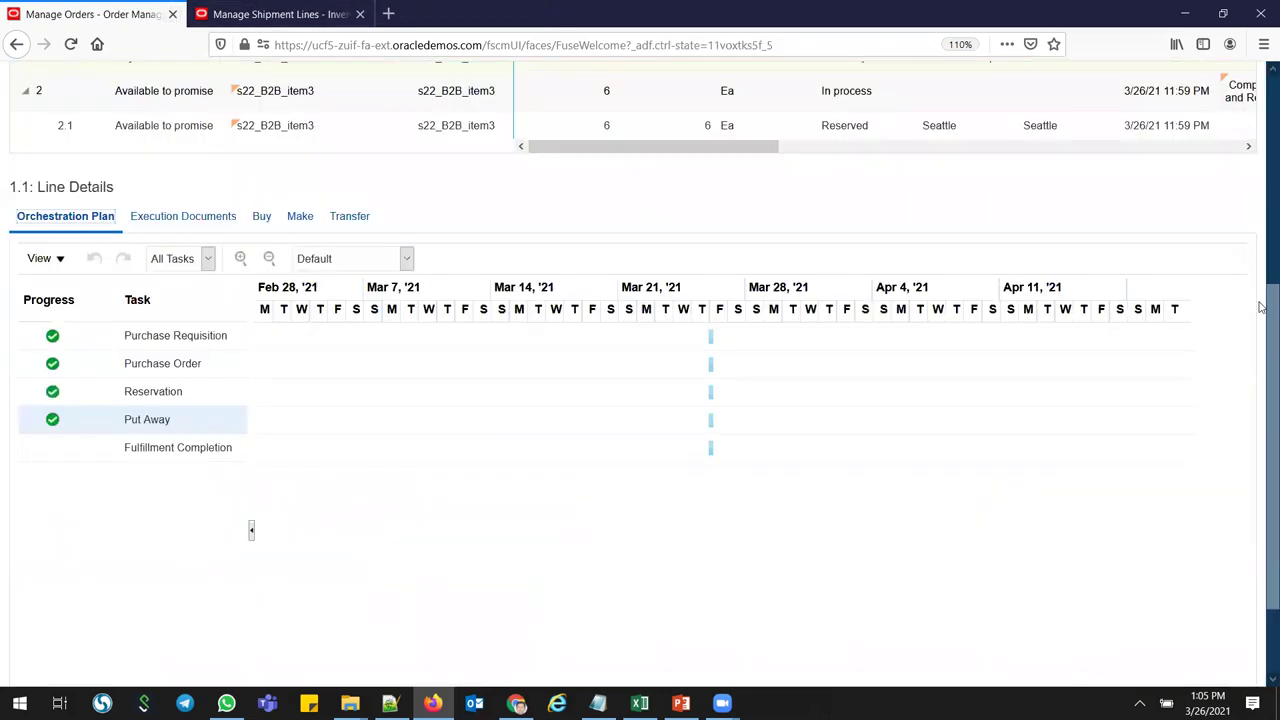
# - Duplicate the Manage Shipment Lines browser tab and open the Scheduled Processes overview in the copy
pyautogui.rightClick(318, 14)
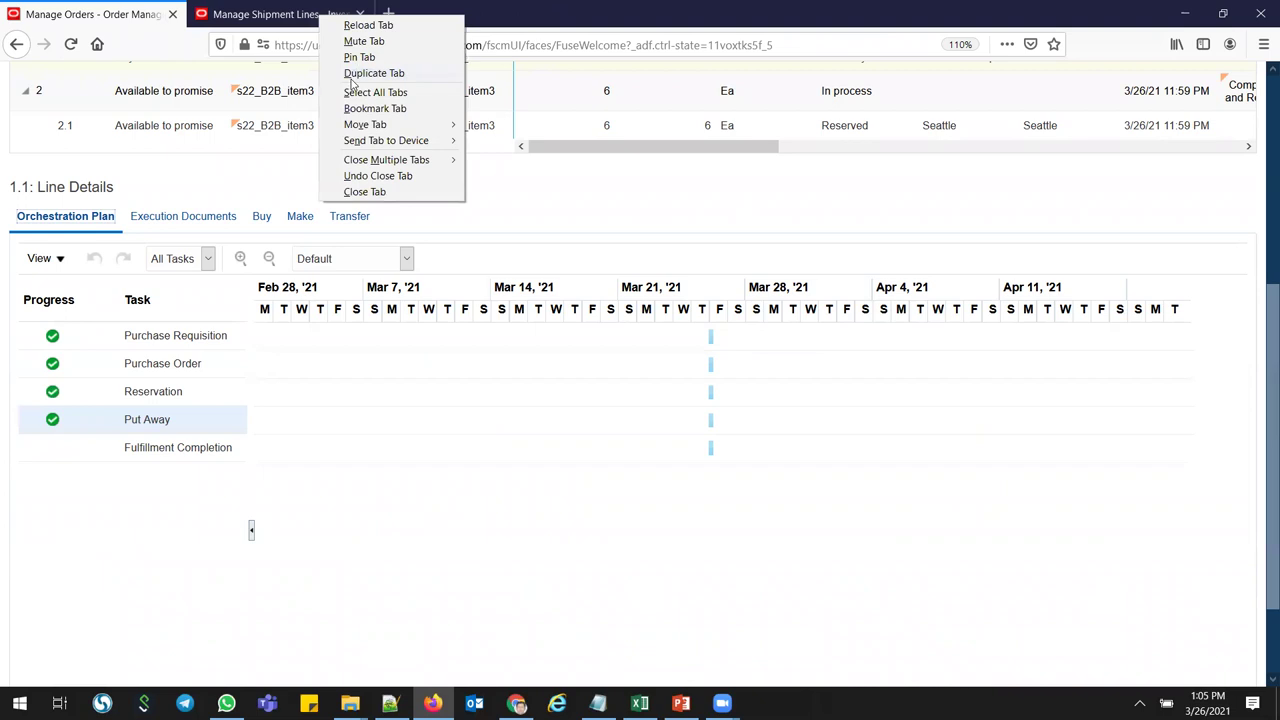
pyautogui.click(358, 75)
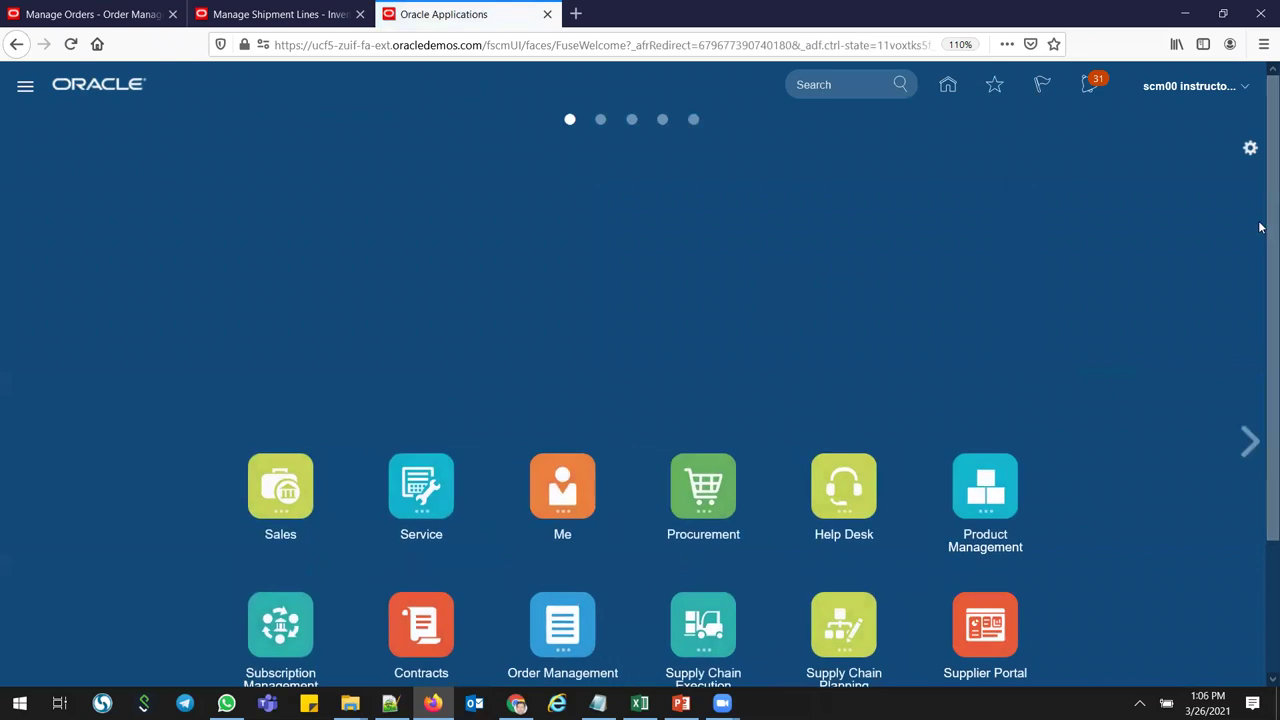
pyautogui.scroll(-3, 920, 600)
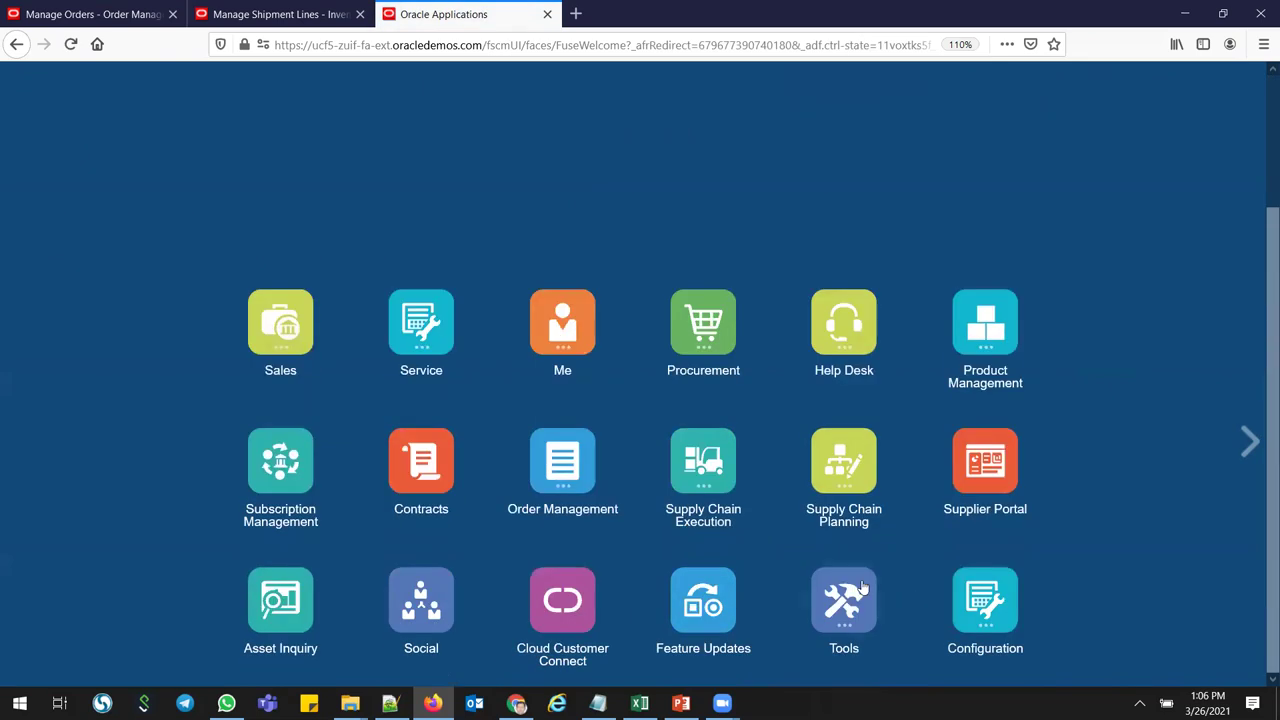
pyautogui.scroll(-1, 862, 588)
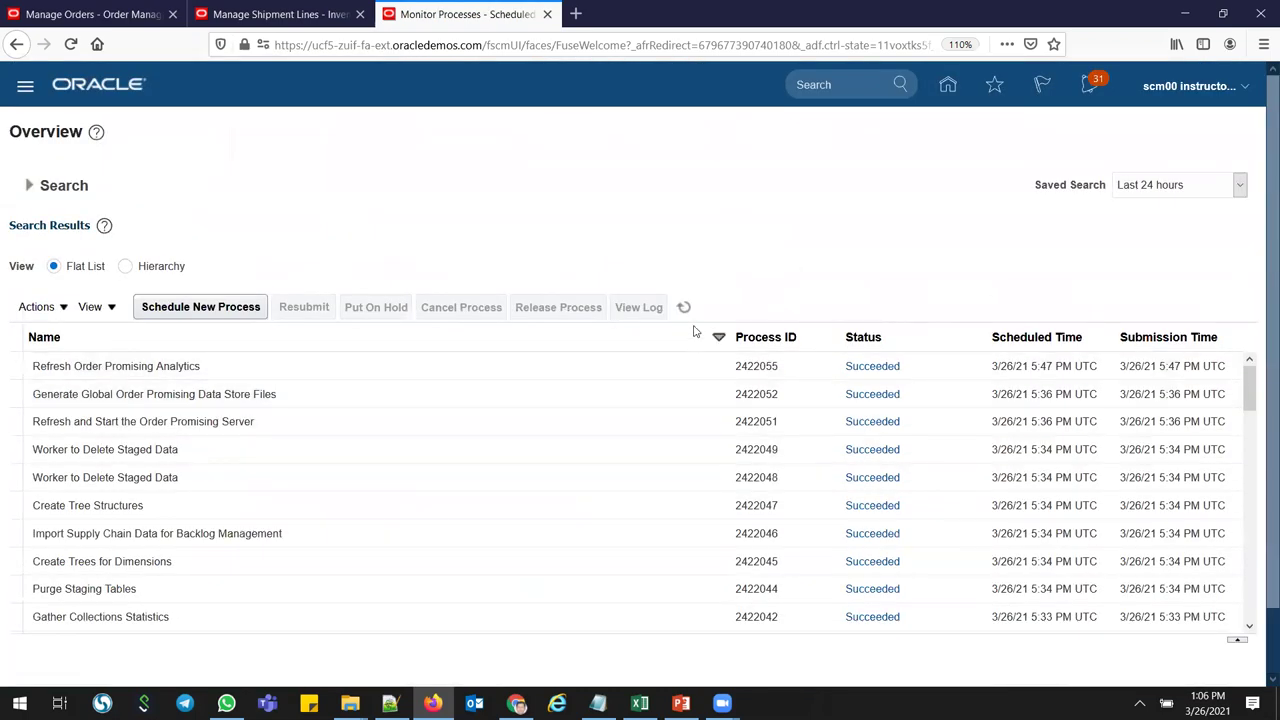
# - Refresh the scheduled process list repeatedly to check the status of the Send Shipment Advice process
pyautogui.click(684, 307)
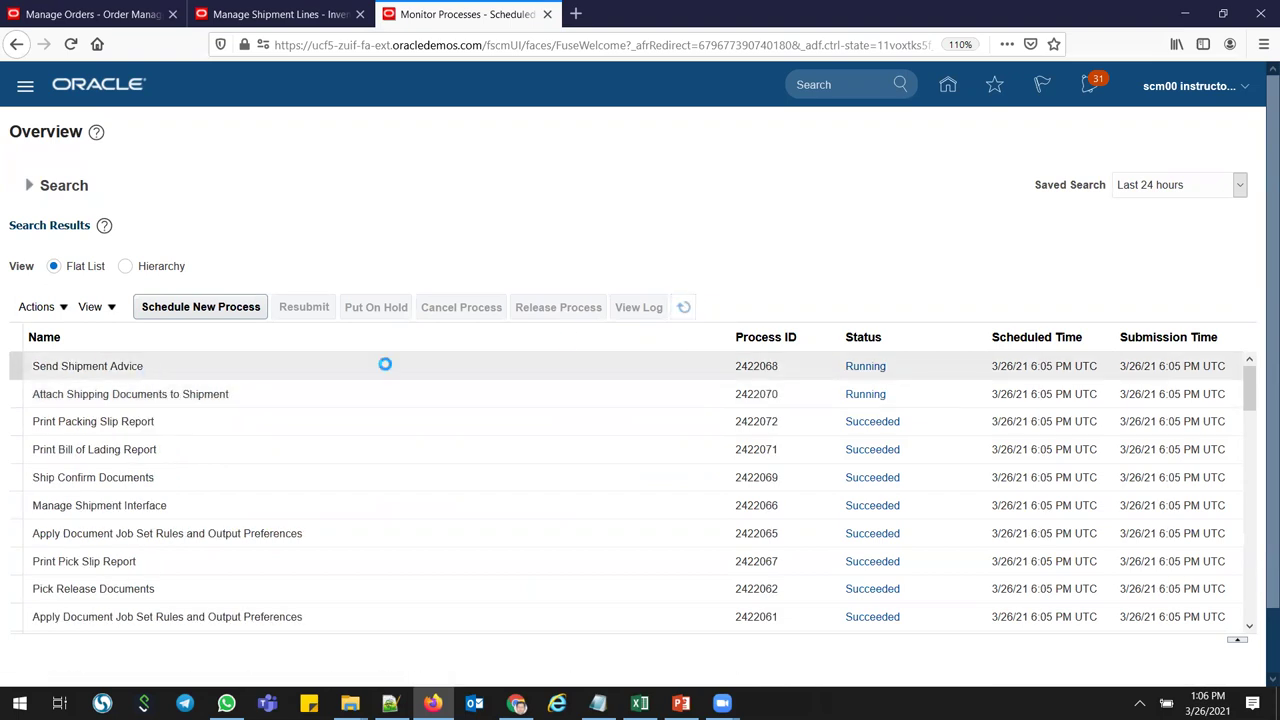
pyautogui.click(683, 309)
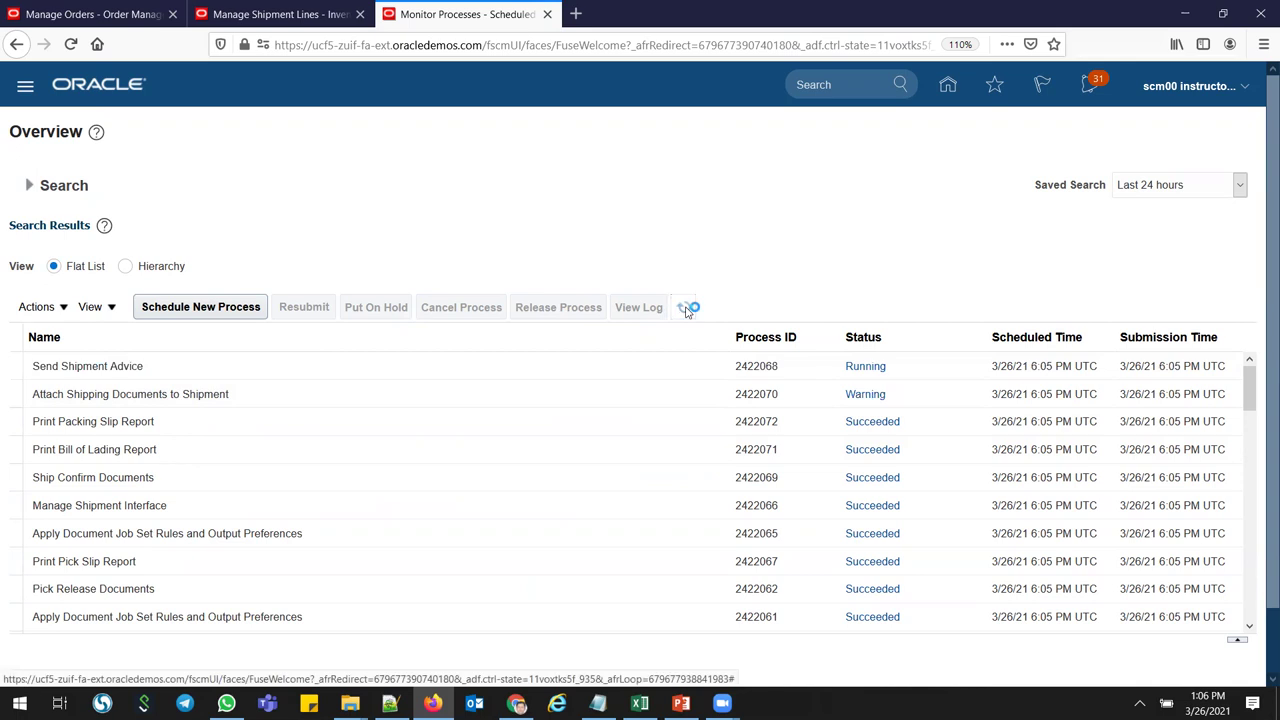
pyautogui.click(686, 309)
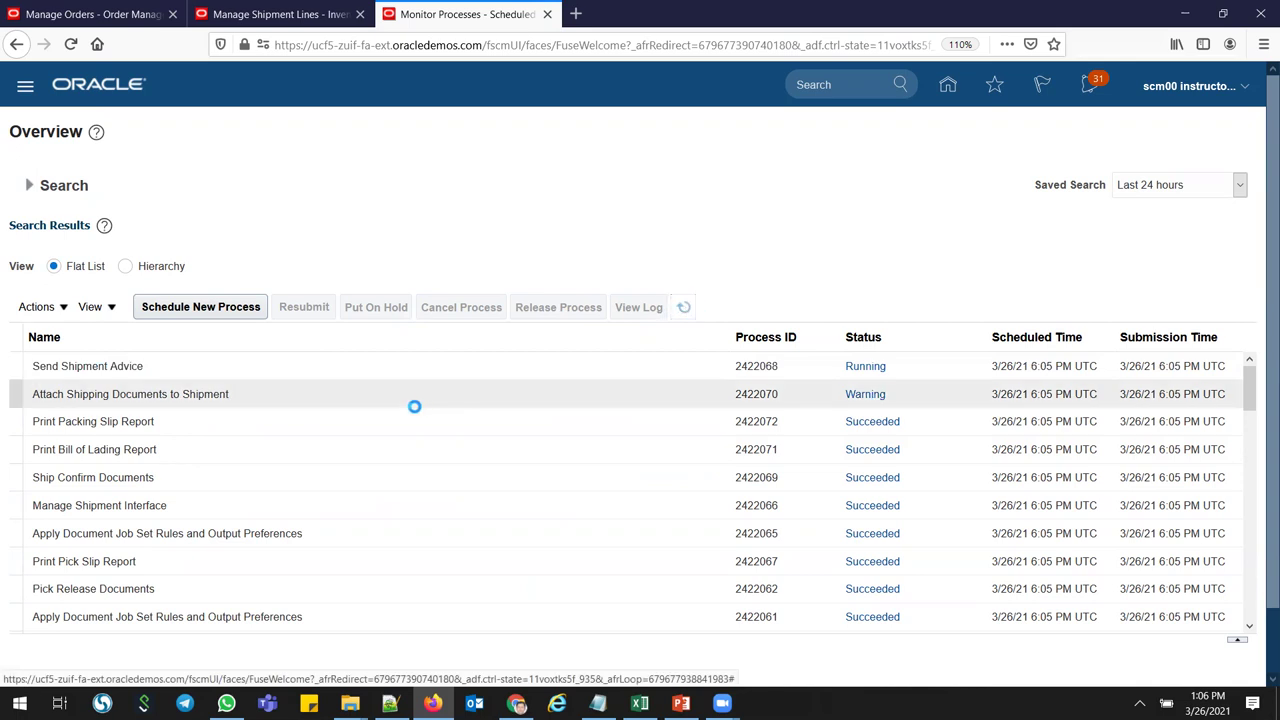
pyautogui.click(431, 366)
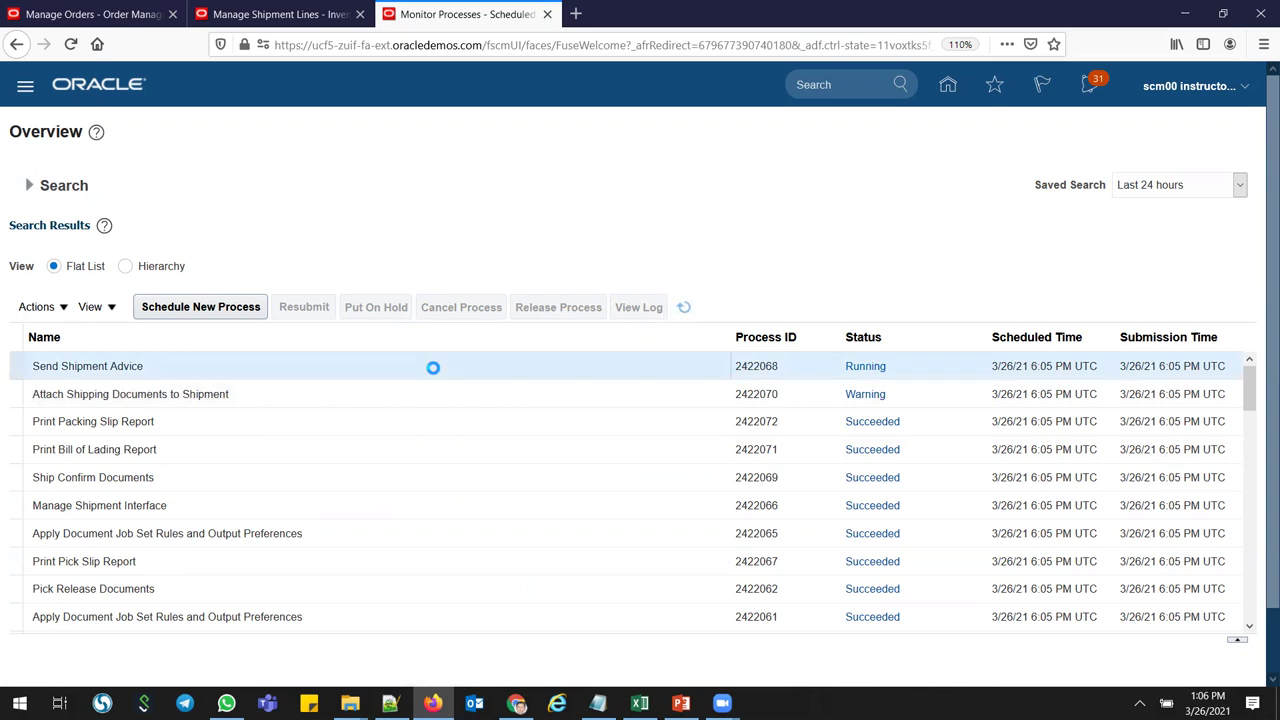
# - Dismiss the application error, close the Manage Orders browser tab and place the Monitor Processes tab before Manage Shipment Lines
pyautogui.click(280, 14)
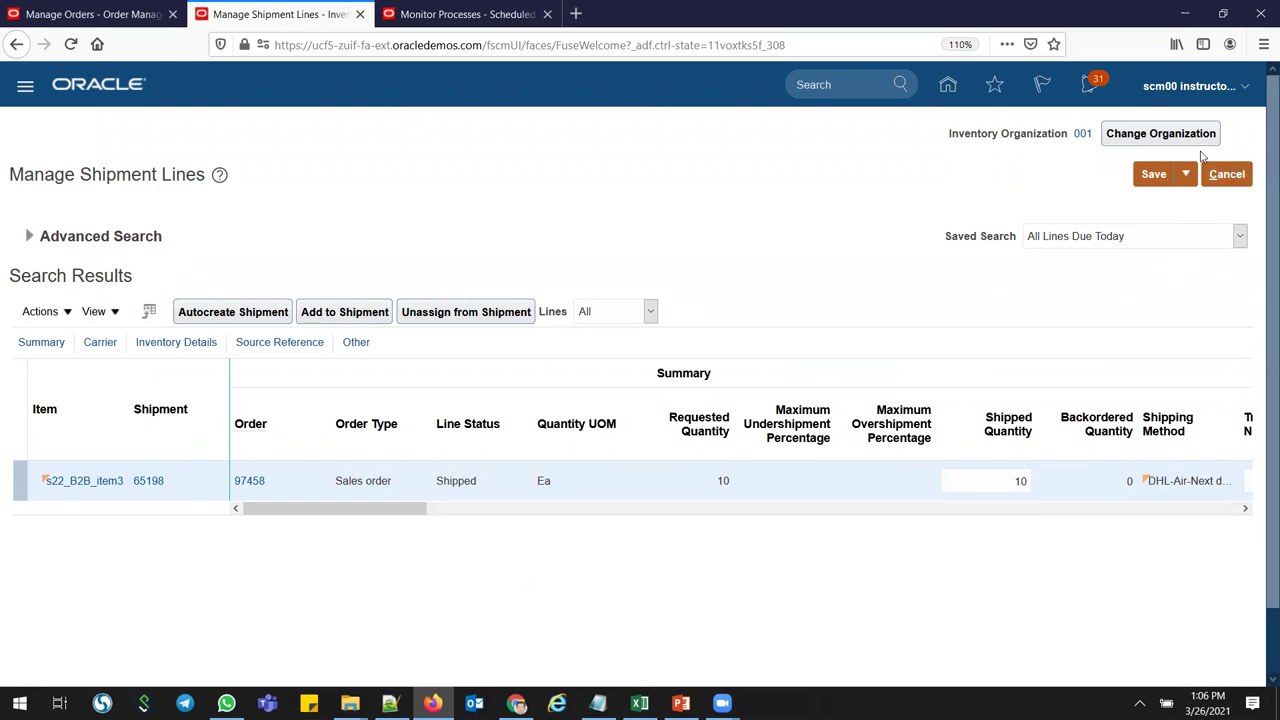
pyautogui.hotkey('ctrl', 'pageup')
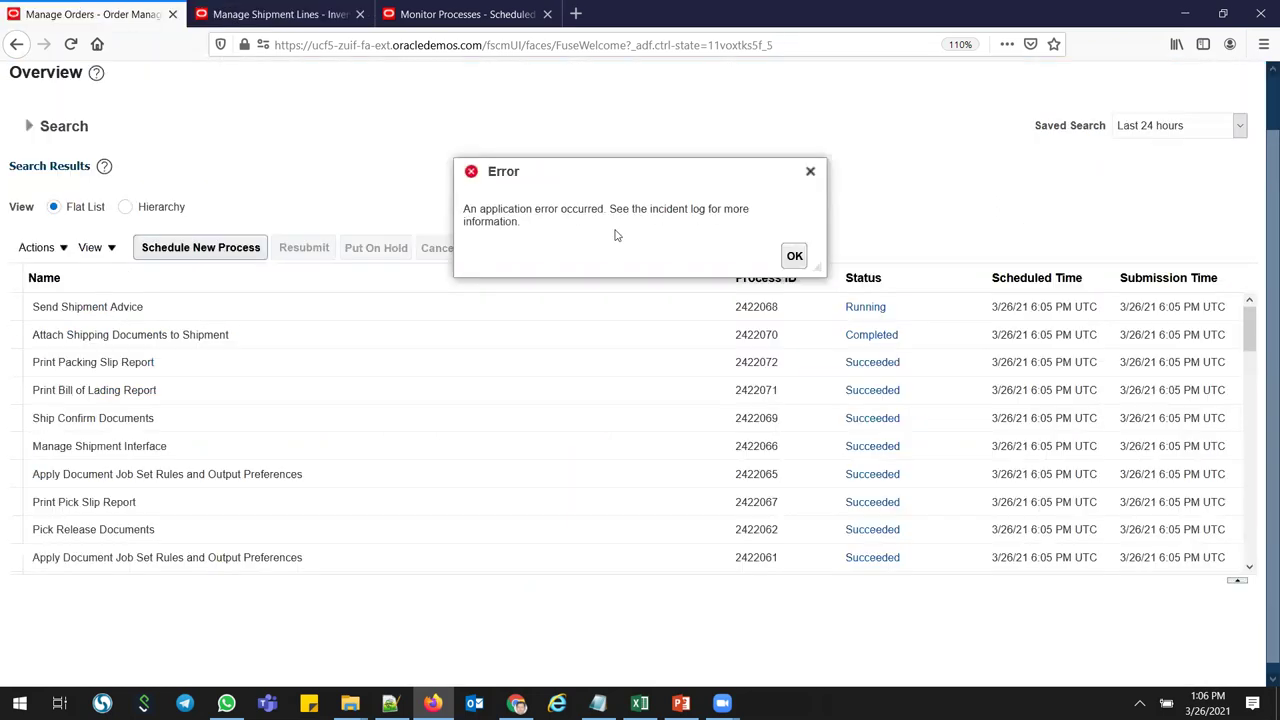
pyautogui.click(794, 255)
pyautogui.click(175, 14)
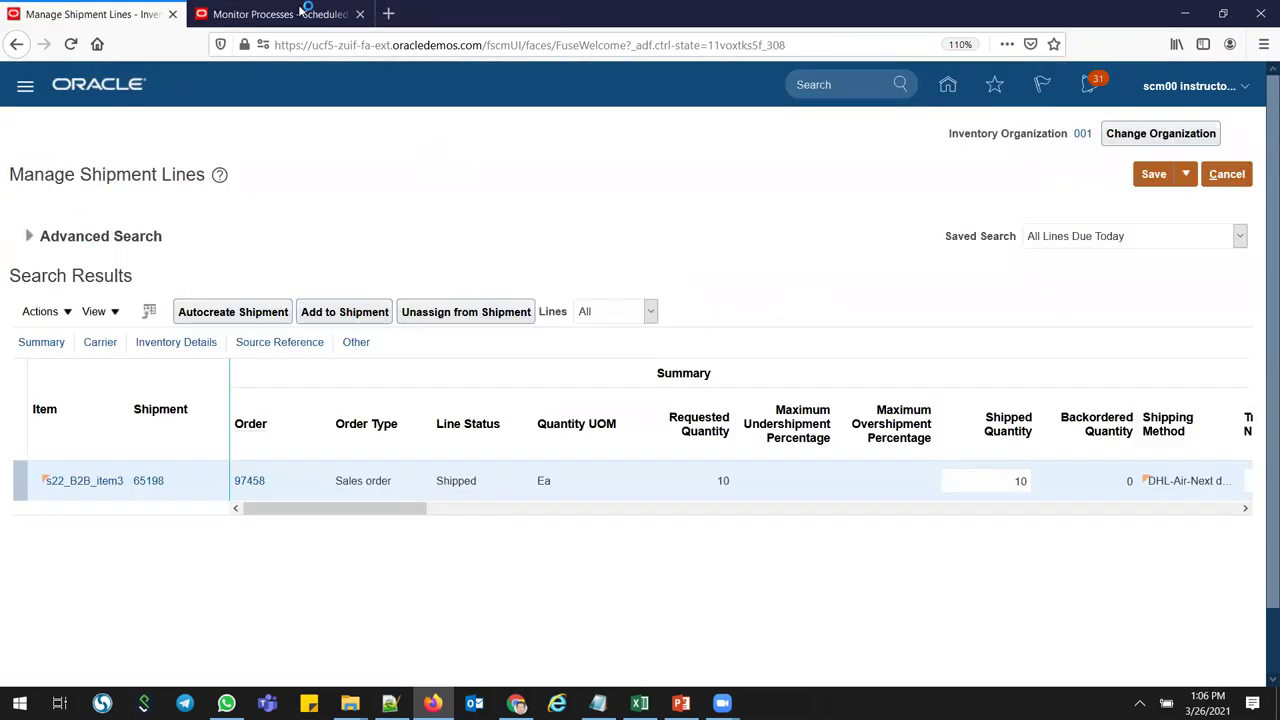
pyautogui.click(300, 12)
pyautogui.click(115, 10)
pyautogui.moveTo(290, 14); pyautogui.dragTo(100, 14)
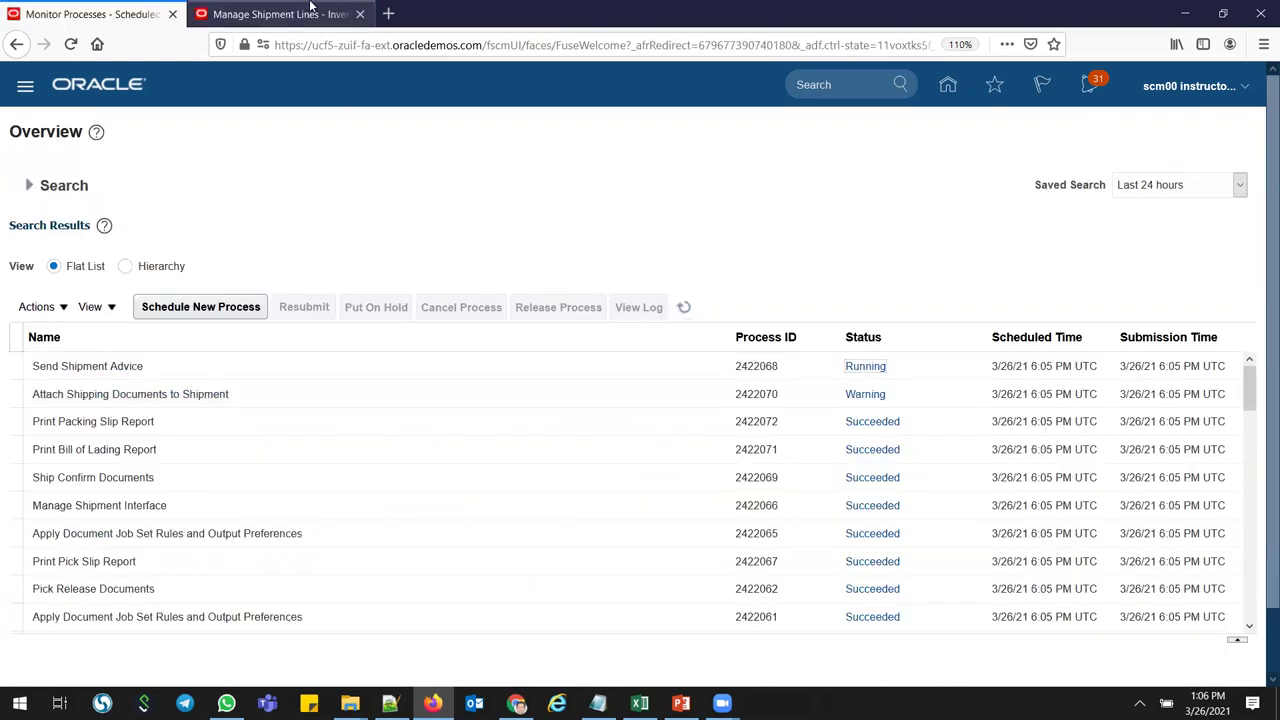
# - Save and close the shipment lines, and open the Order Management work area from the home page
pyautogui.click(280, 14)
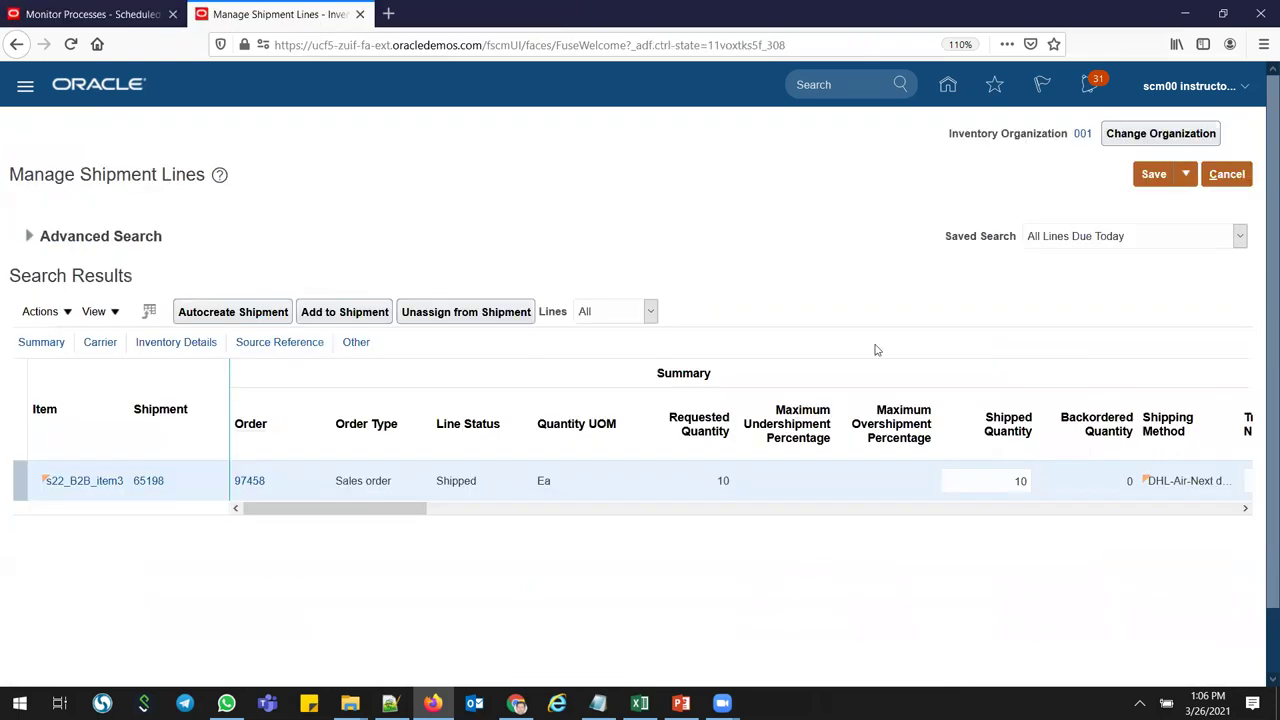
pyautogui.click(1187, 175)
pyautogui.click(1193, 203)
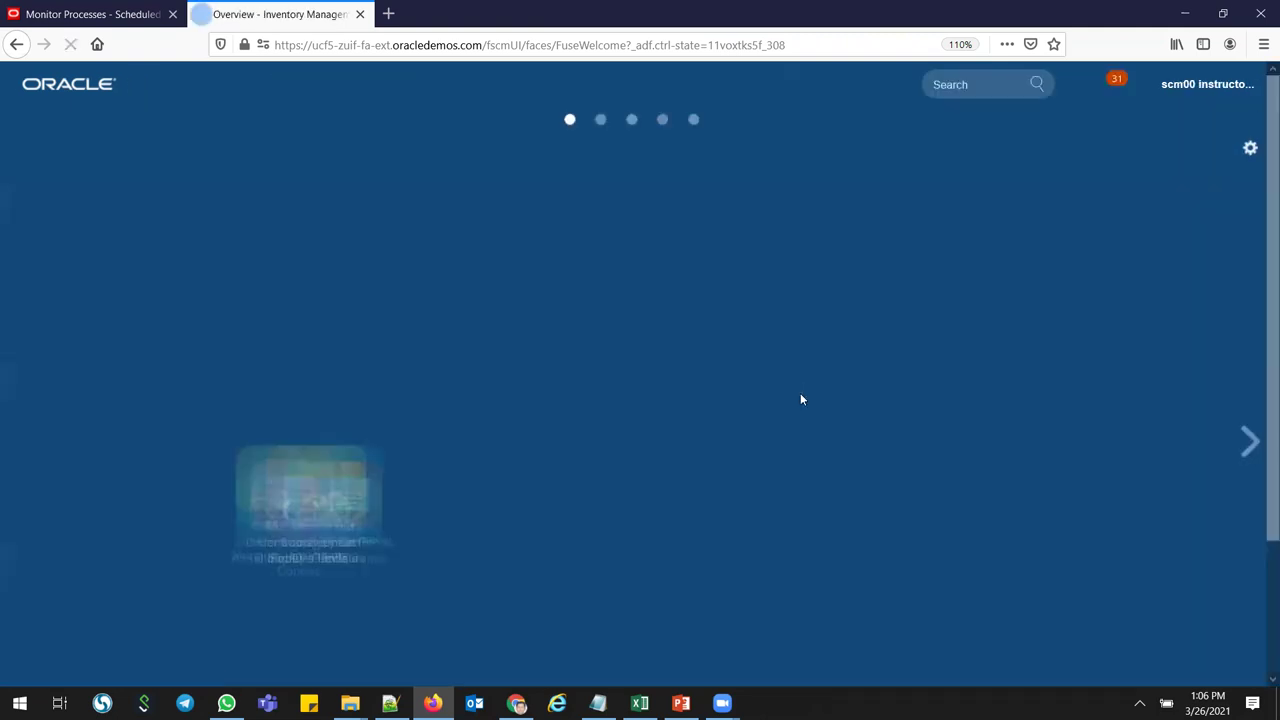
pyautogui.click(520, 634)
pyautogui.scroll(-3, 560, 560)
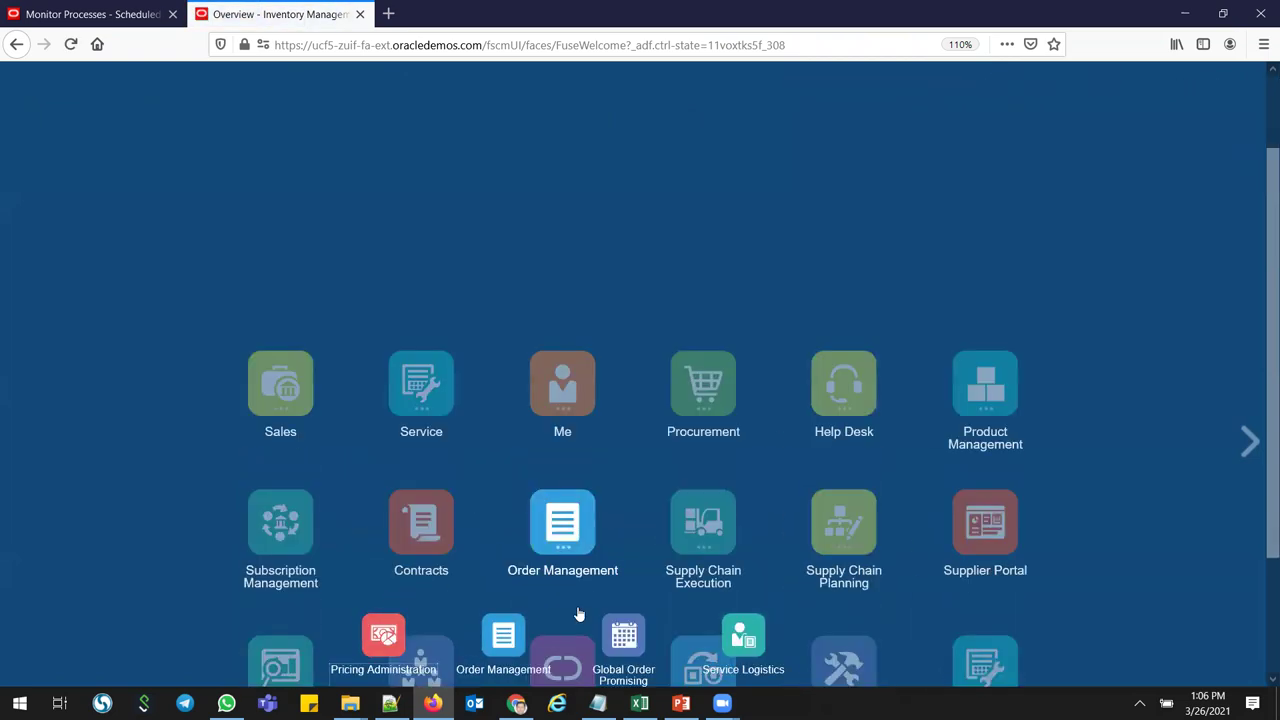
pyautogui.click(518, 480)
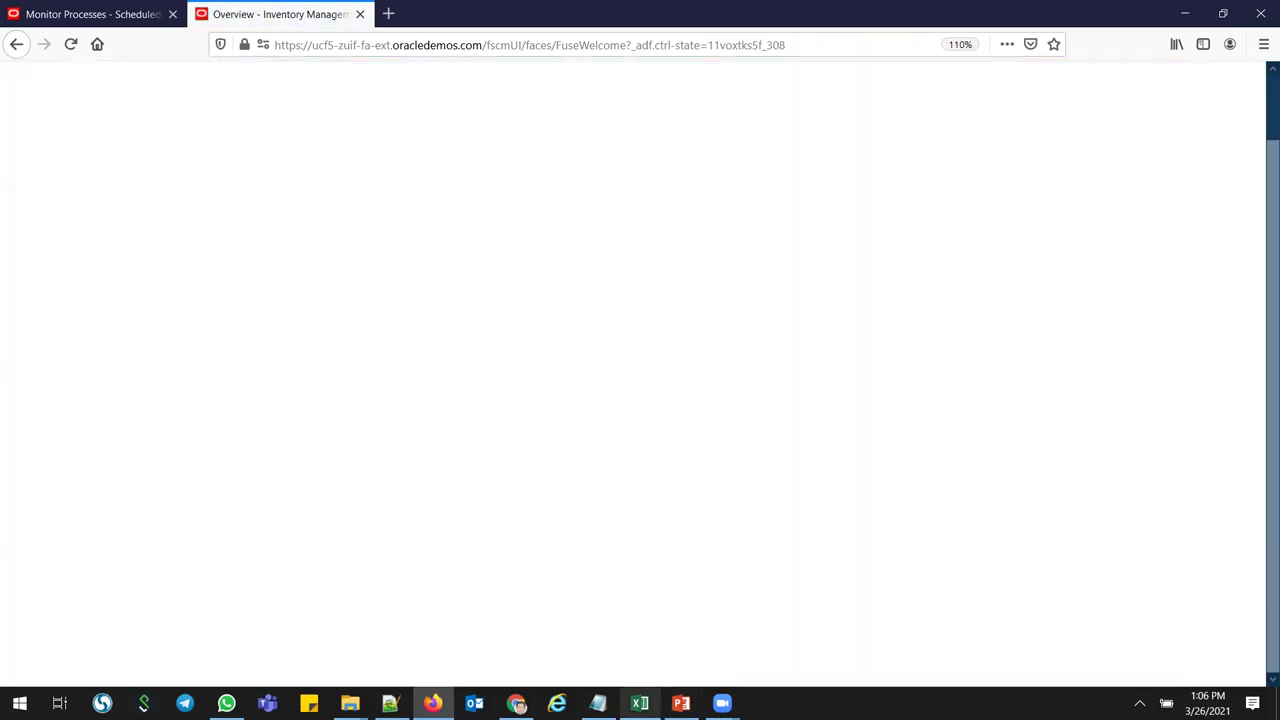
# - Look up the sales order number in the Excel training sheet, search for it in Order Management and check its s22_B2B_item3 line status
pyautogui.click(640, 703)
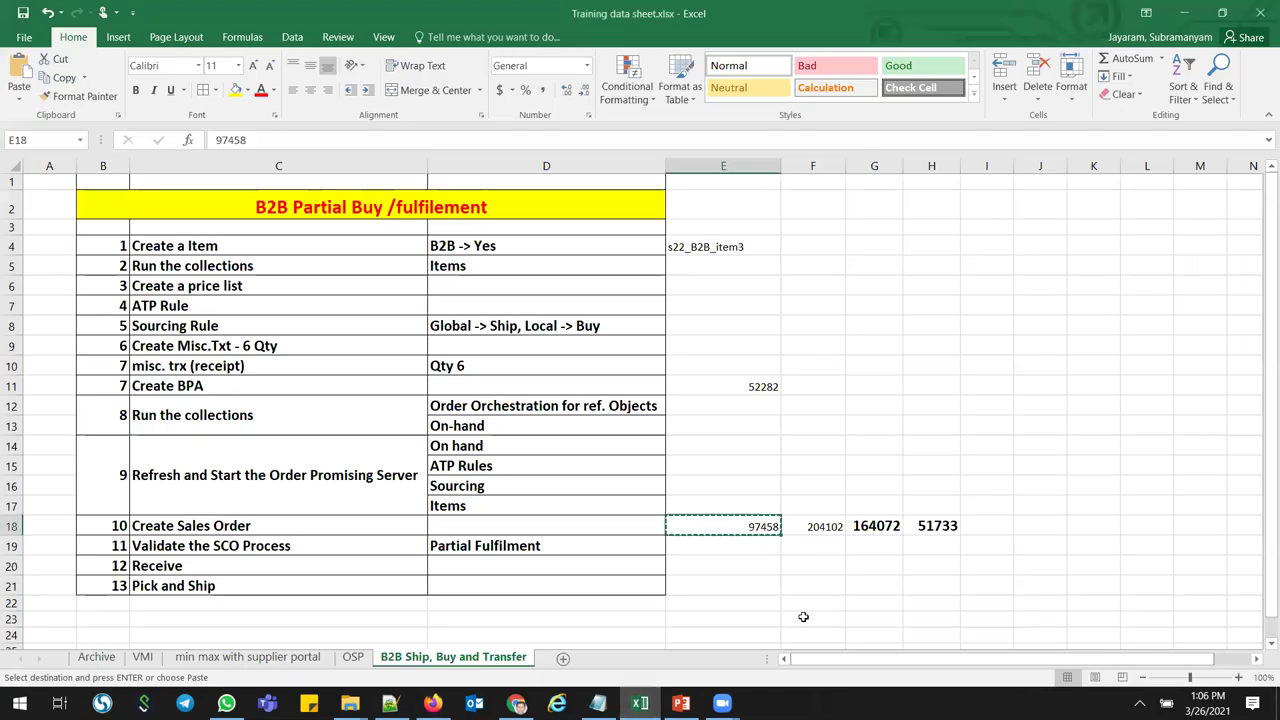
pyautogui.hotkey('alt', 'Tab')
pyautogui.click(930, 136)
pyautogui.write('97458')
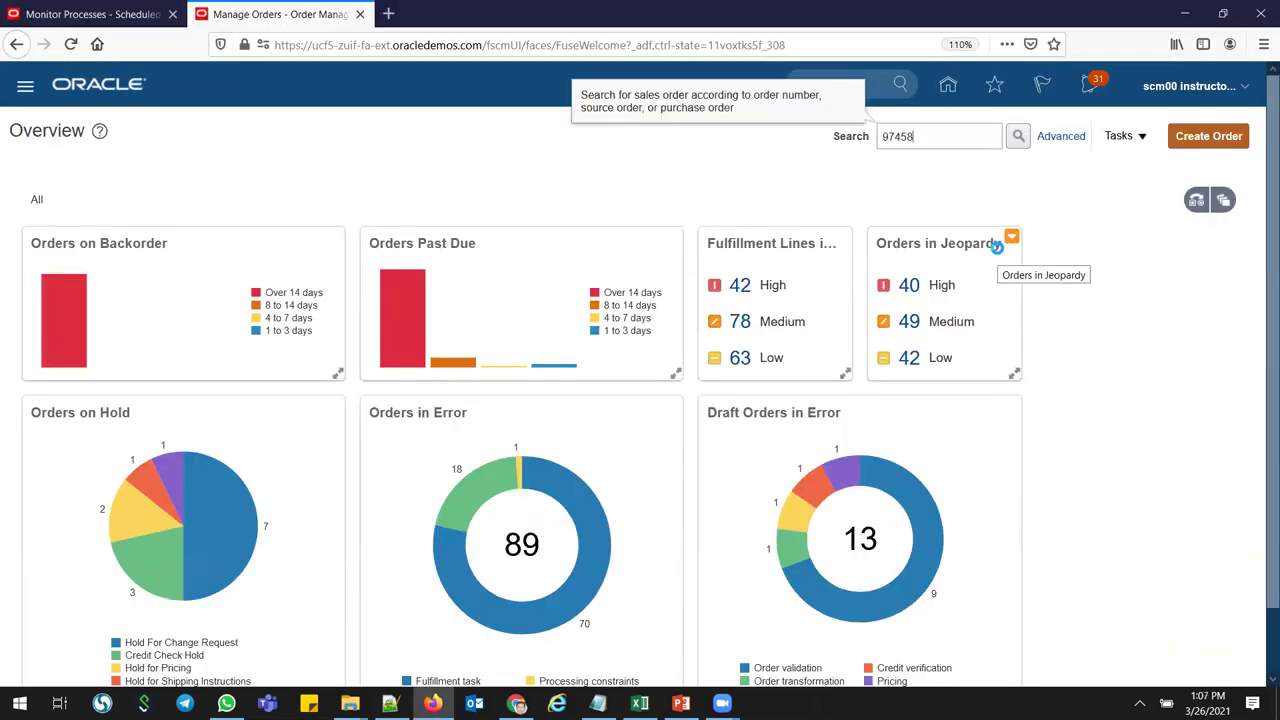
pyautogui.press('Return')
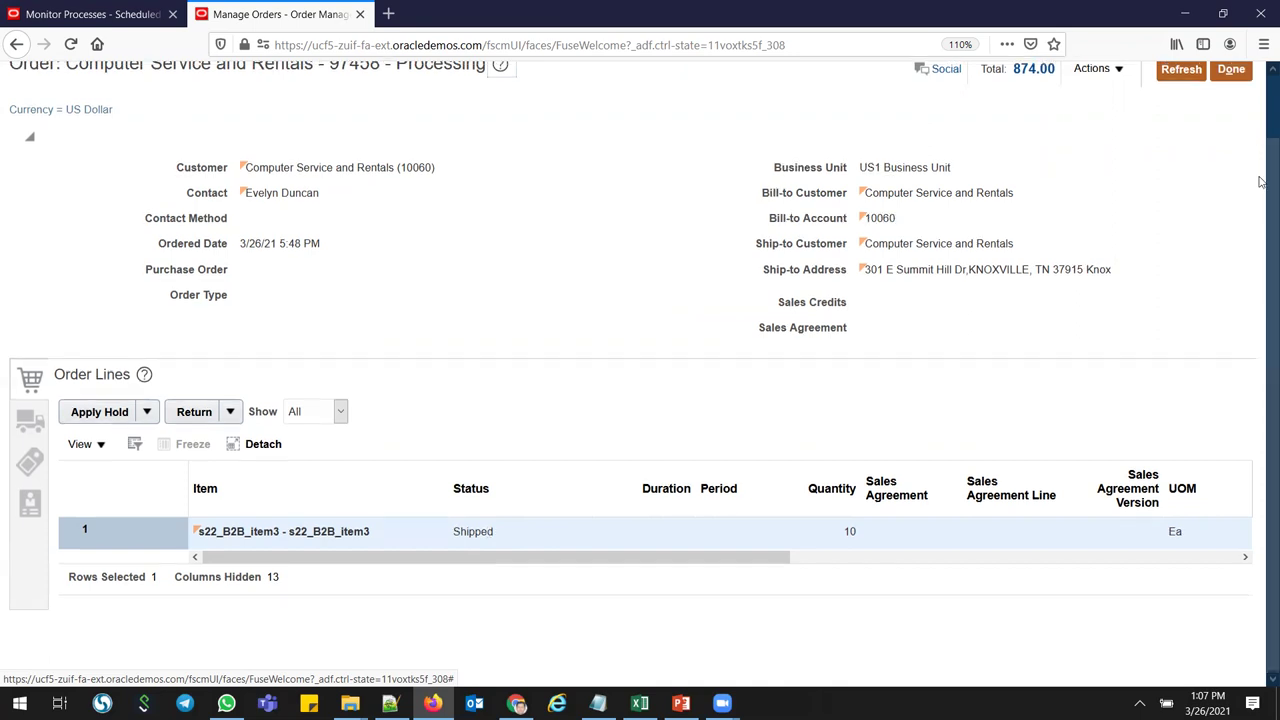
pyautogui.scroll(1, 1197, 271)
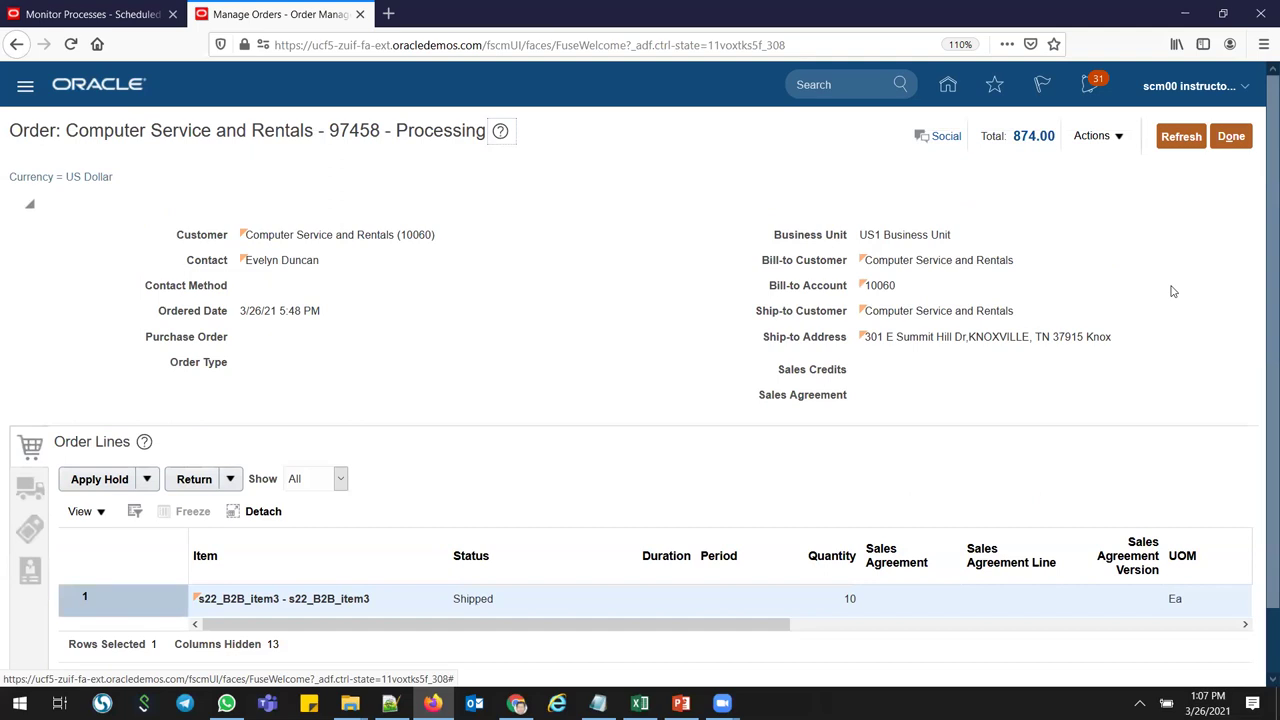